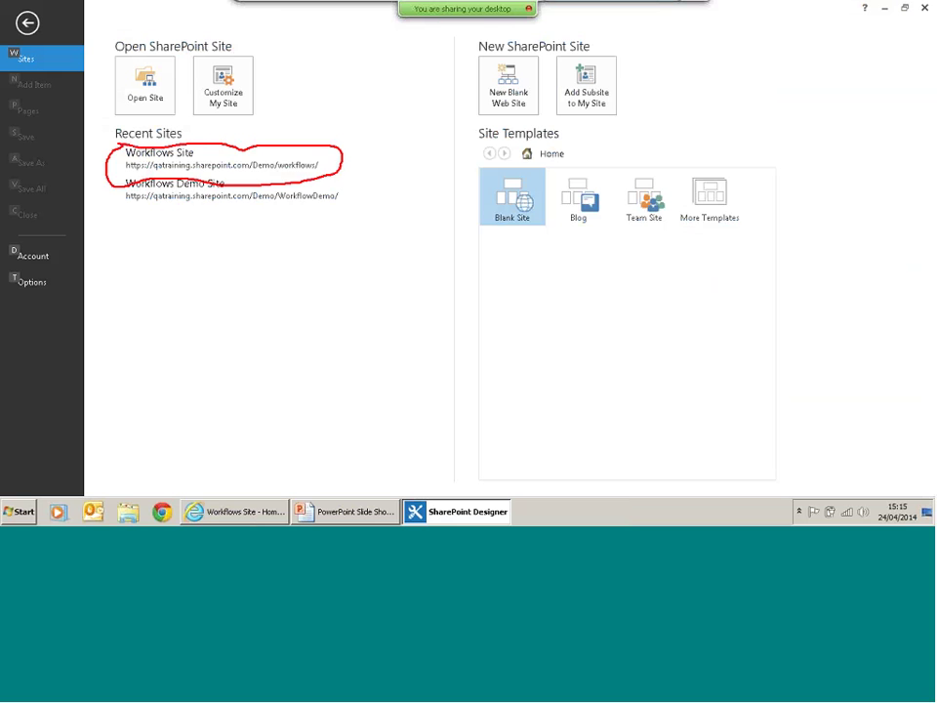
{"action": "key", "text": "e"}
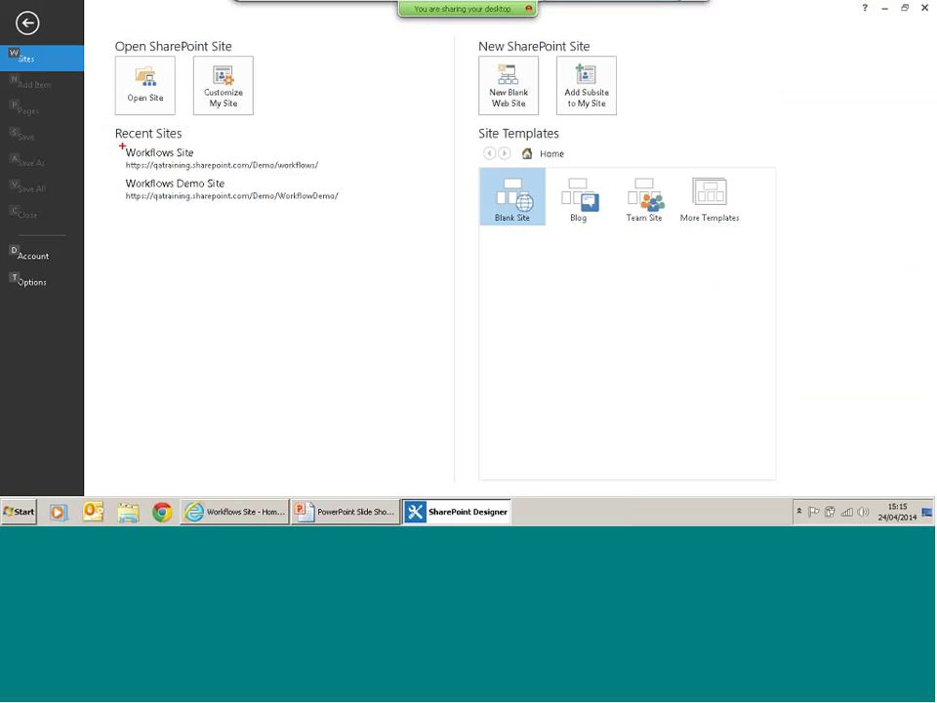
{"action": "left_click_drag", "start_coordinate": [118, 144], "coordinate": [330, 173]}
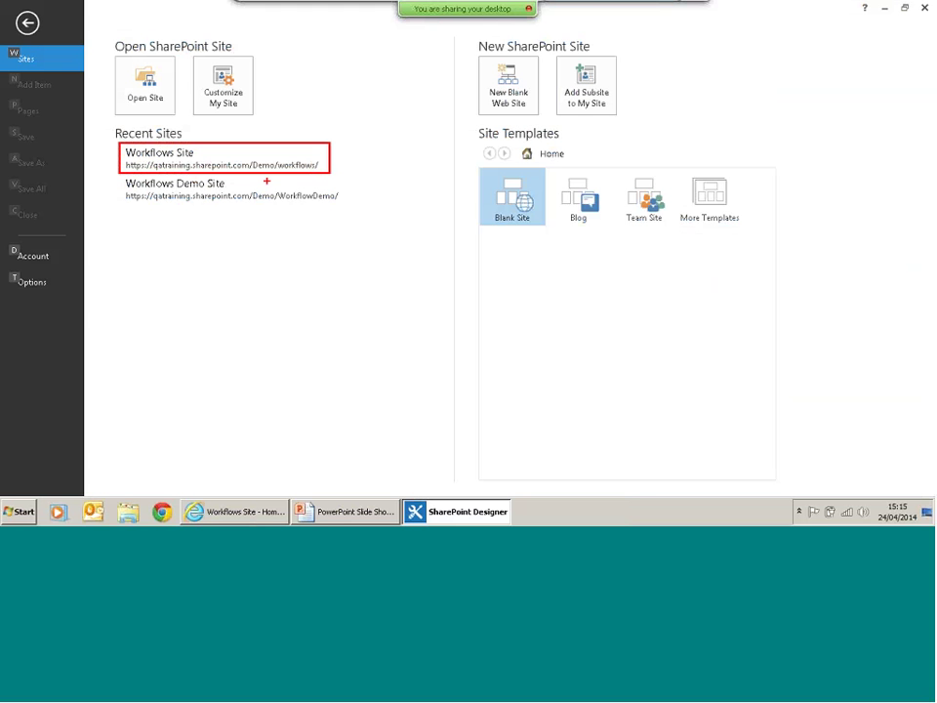
{"action": "key", "text": "e"}
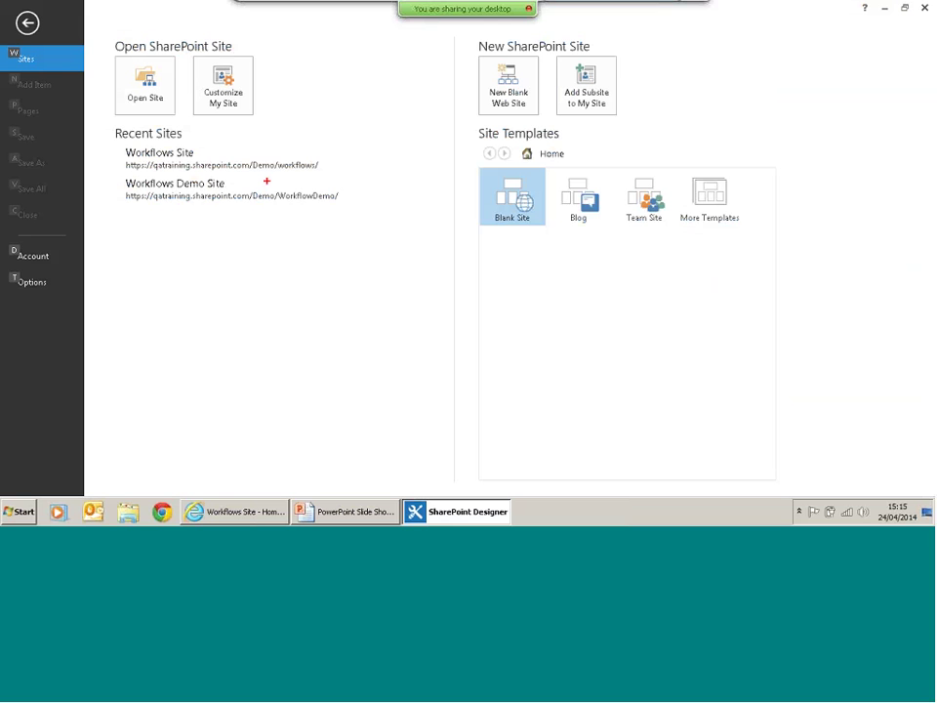
{"action": "key", "text": "Escape"}
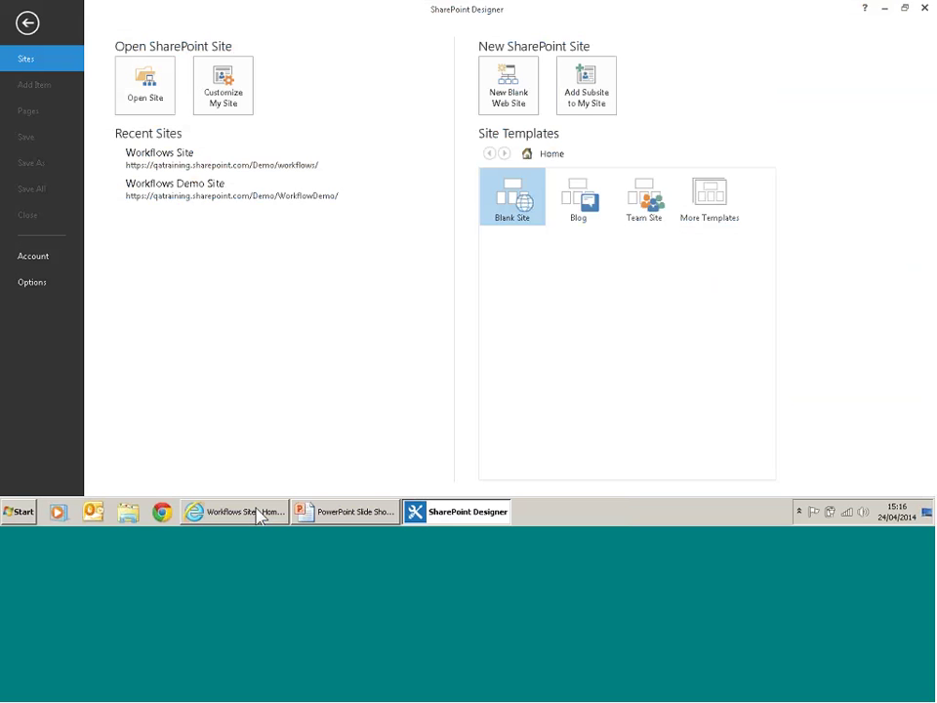
- Switch to Internet Explorer and look at the Workflows Site home page and the Outlook Web App inbox
{"action": "mouse_move", "coordinate": [254, 511]}
{"action": "mouse_move", "coordinate": [349, 517]}
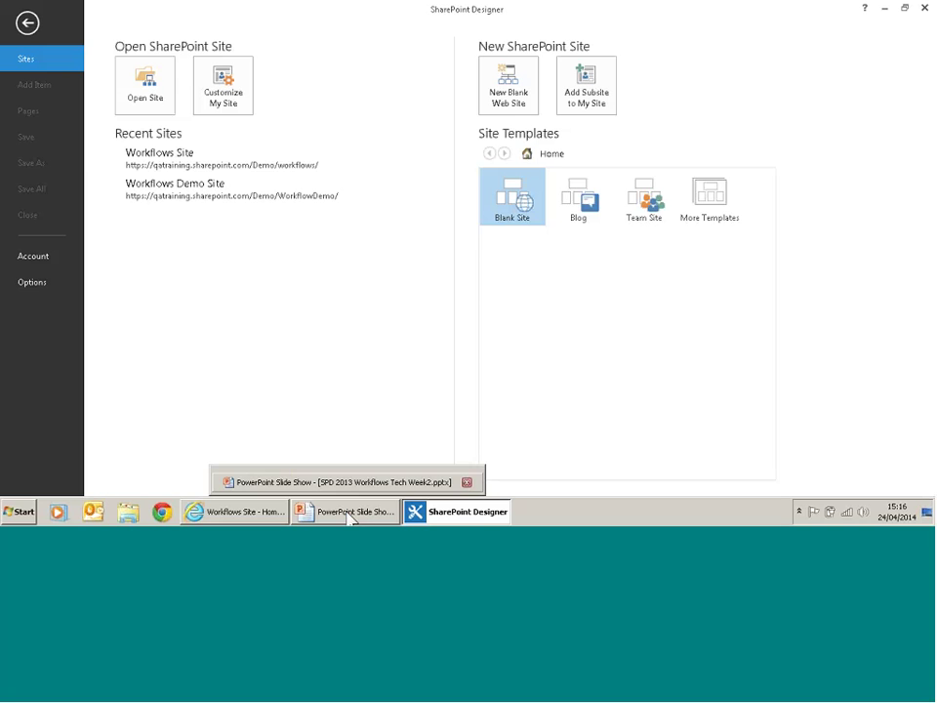
{"action": "left_click", "coordinate": [254, 515]}
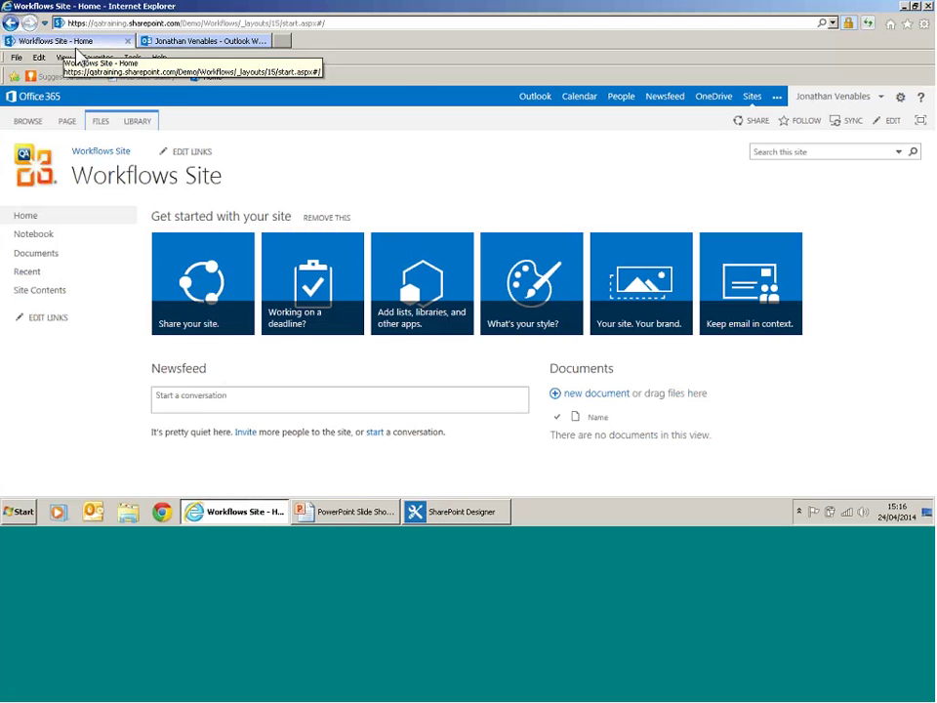
{"action": "left_click", "coordinate": [203, 43]}
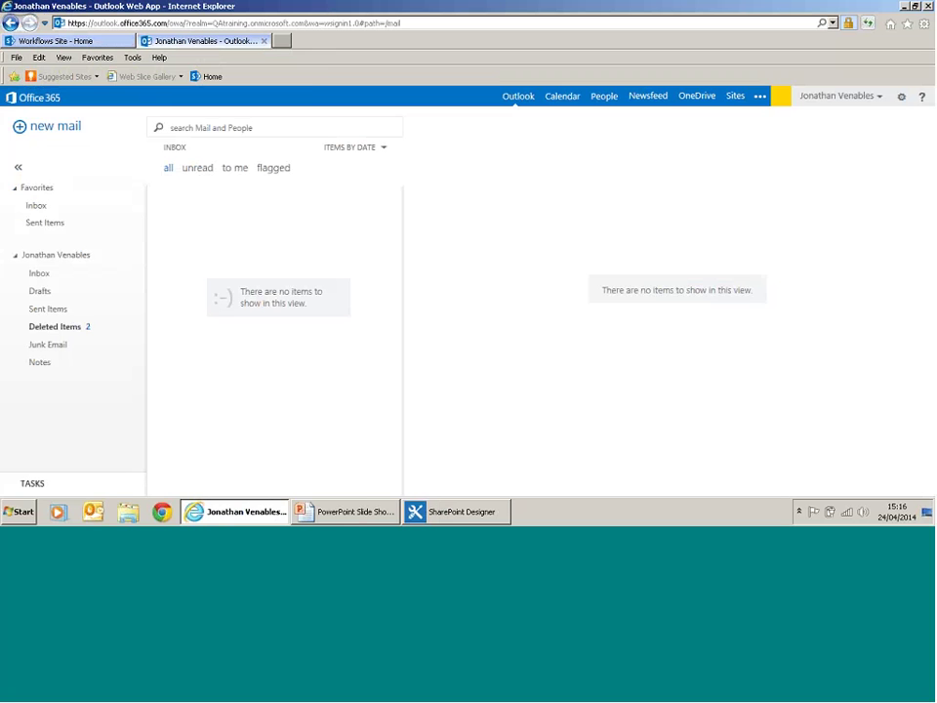
{"action": "left_click", "coordinate": [60, 43]}
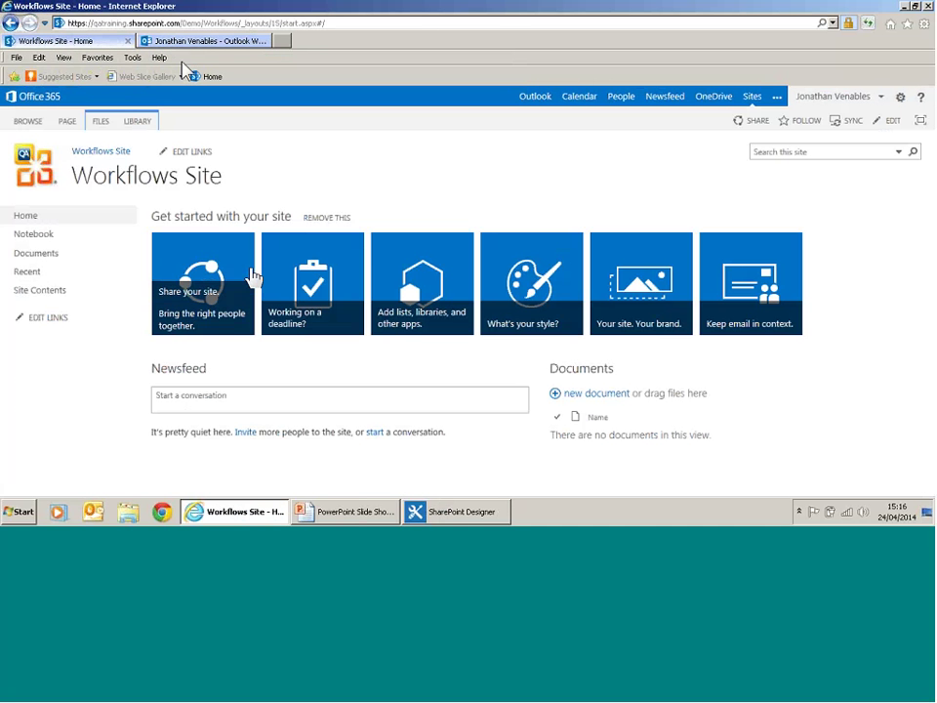
- Switch to SharePoint Designer and open the recent site Workflows Site
{"action": "left_click", "coordinate": [441, 519]}
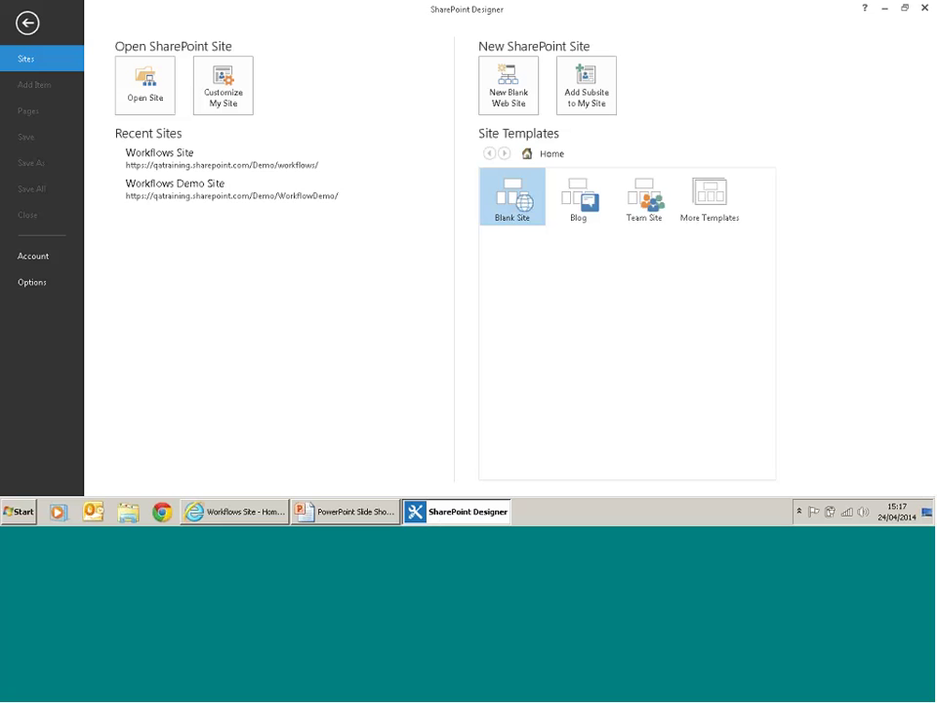
{"action": "left_click", "coordinate": [278, 182]}
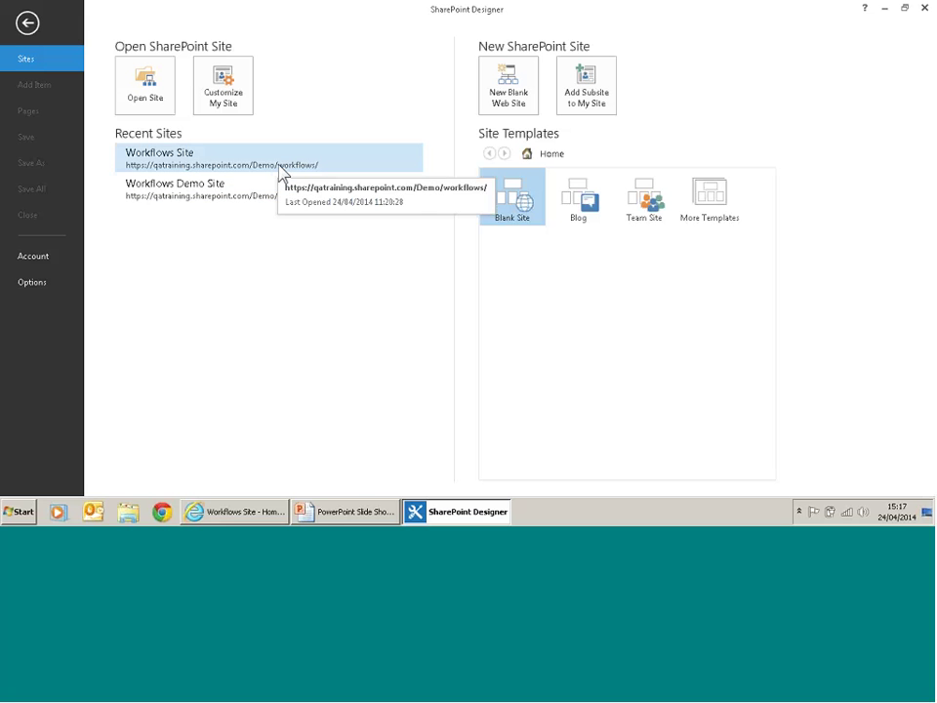
{"action": "left_click", "coordinate": [281, 168]}
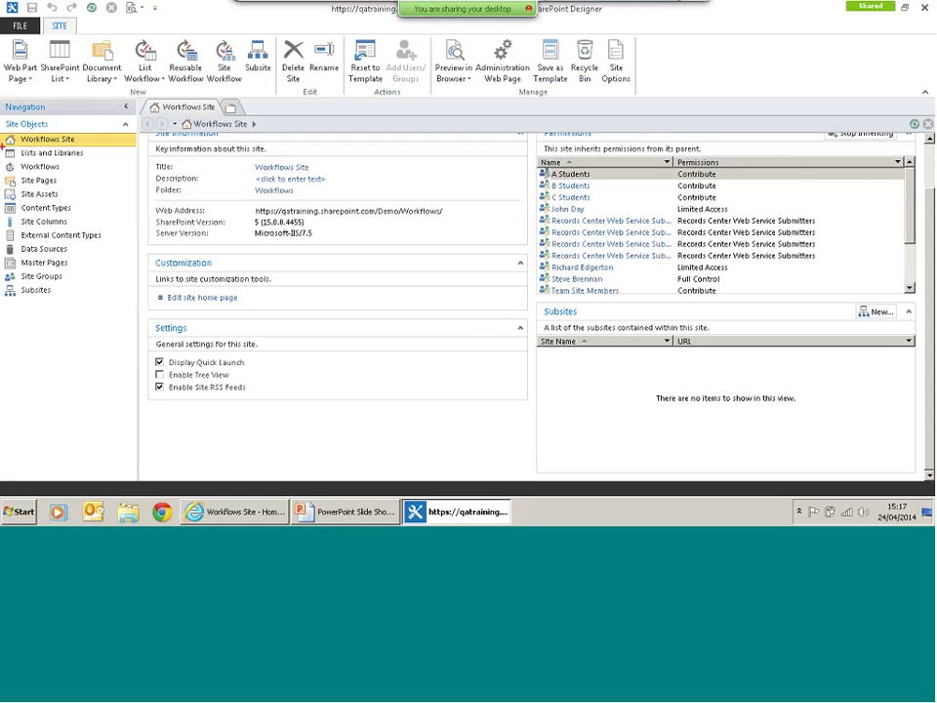
{"action": "left_click_drag", "start_coordinate": [4, 149], "coordinate": [95, 163]}
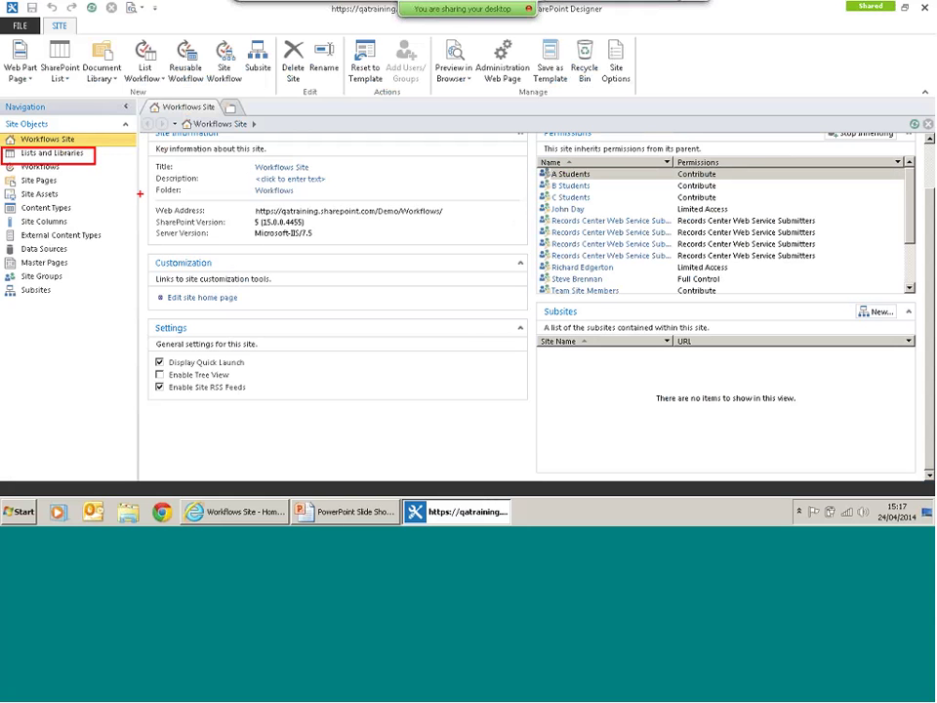
{"action": "key", "text": "e"}
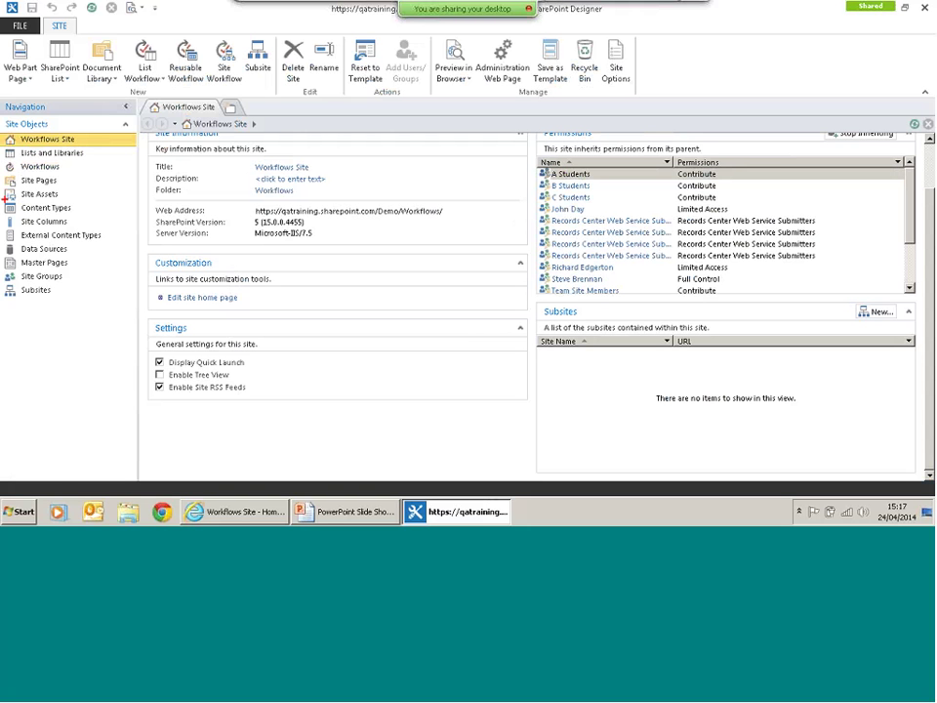
{"action": "left_click_drag", "start_coordinate": [5, 199], "coordinate": [82, 217]}
{"action": "left_click_drag", "start_coordinate": [5, 216], "coordinate": [74, 231]}
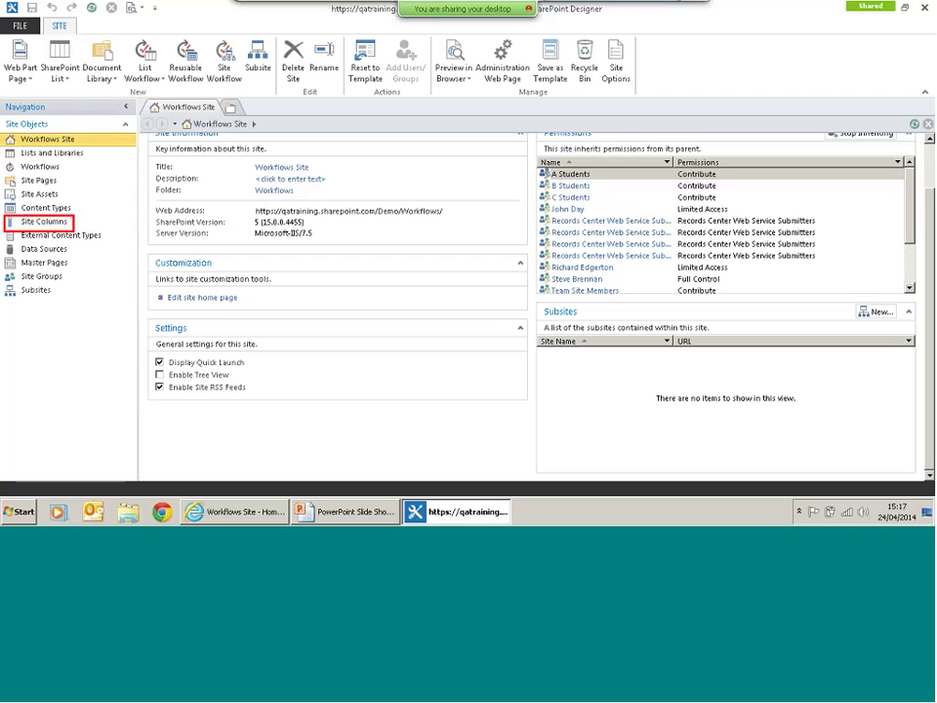
{"action": "key", "text": "e"}
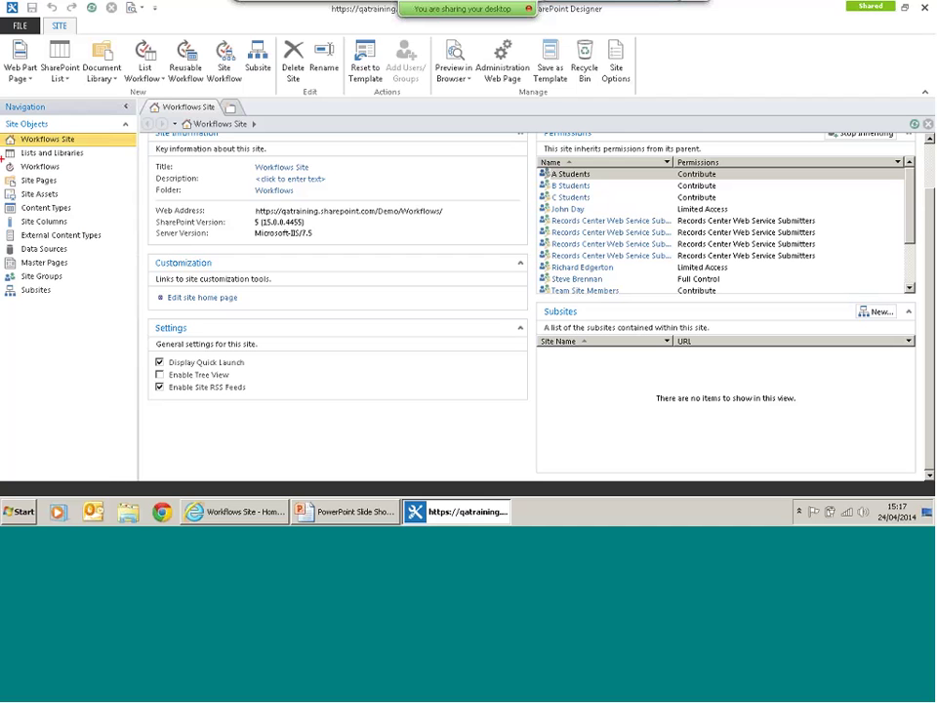
{"action": "left_click_drag", "start_coordinate": [3, 160], "coordinate": [71, 174]}
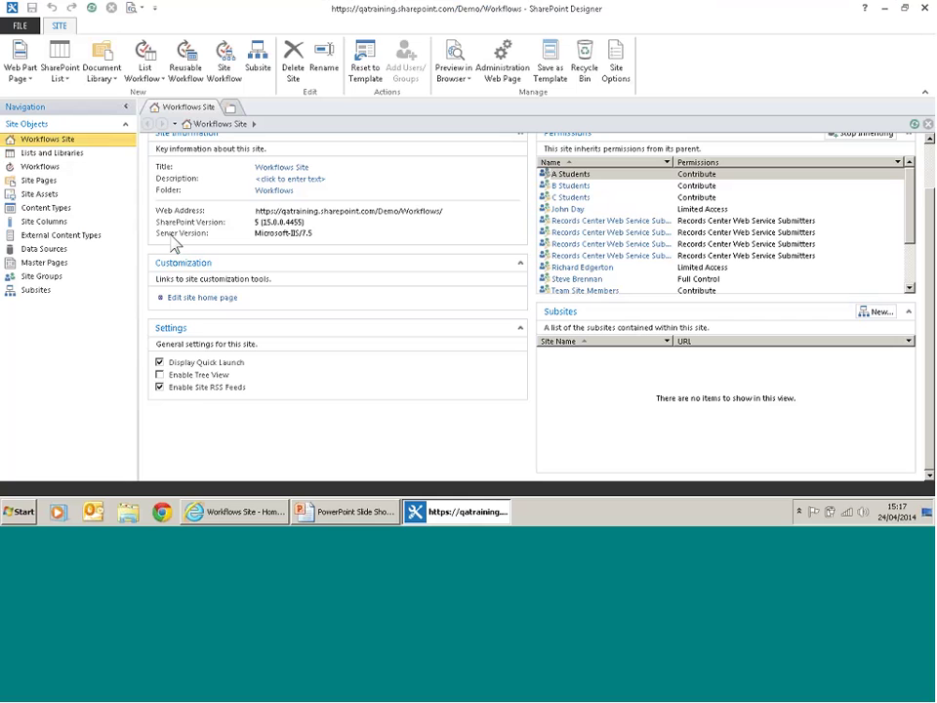
- Open the settings page of the Documents library from the site's lists and libraries
{"action": "left_click", "coordinate": [73, 160]}
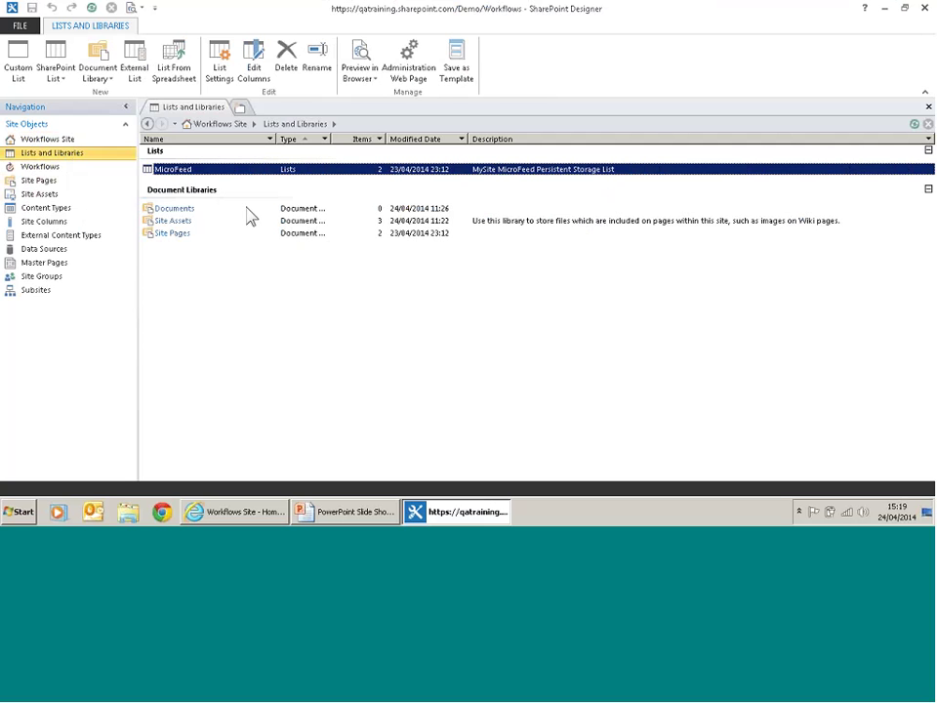
{"action": "left_click", "coordinate": [176, 209]}
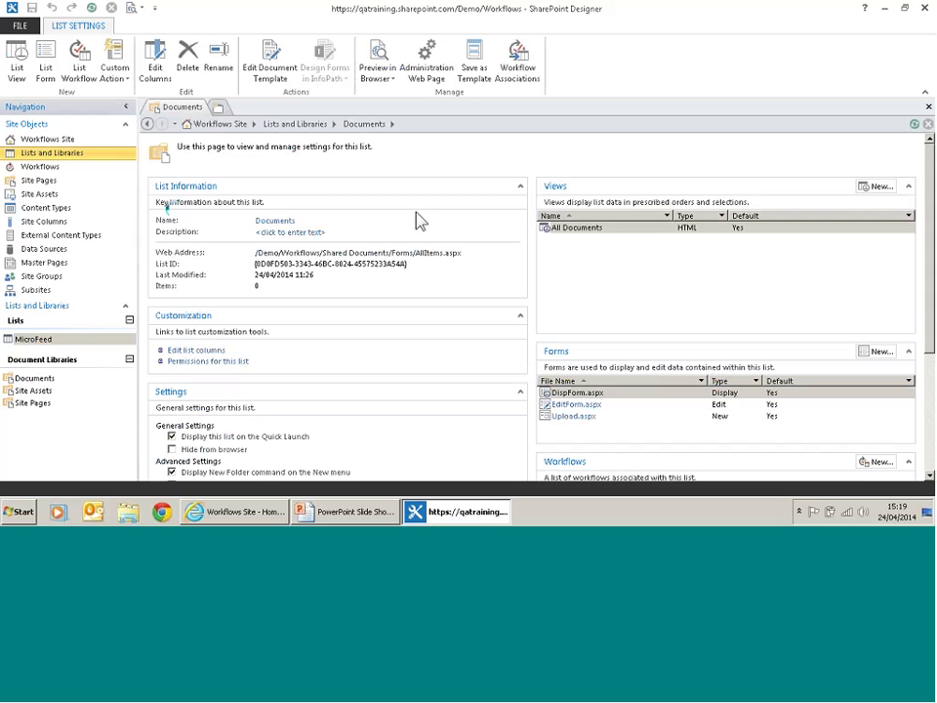
{"action": "key", "text": "alt"}
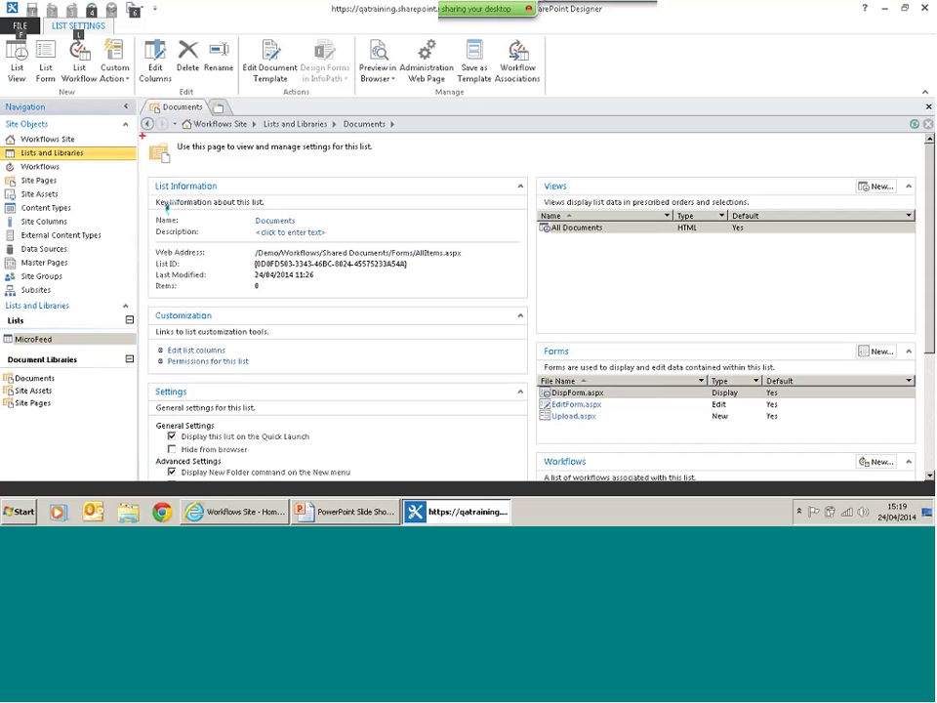
{"action": "mouse_move", "coordinate": [143, 135]}
{"action": "left_mouse_down"}
{"action": "mouse_move", "coordinate": [450, 263]}
{"action": "mouse_move", "coordinate": [730, 443]}
{"action": "mouse_move", "coordinate": [822, 443]}
{"action": "mouse_move", "coordinate": [923, 478]}
{"action": "left_mouse_up"}
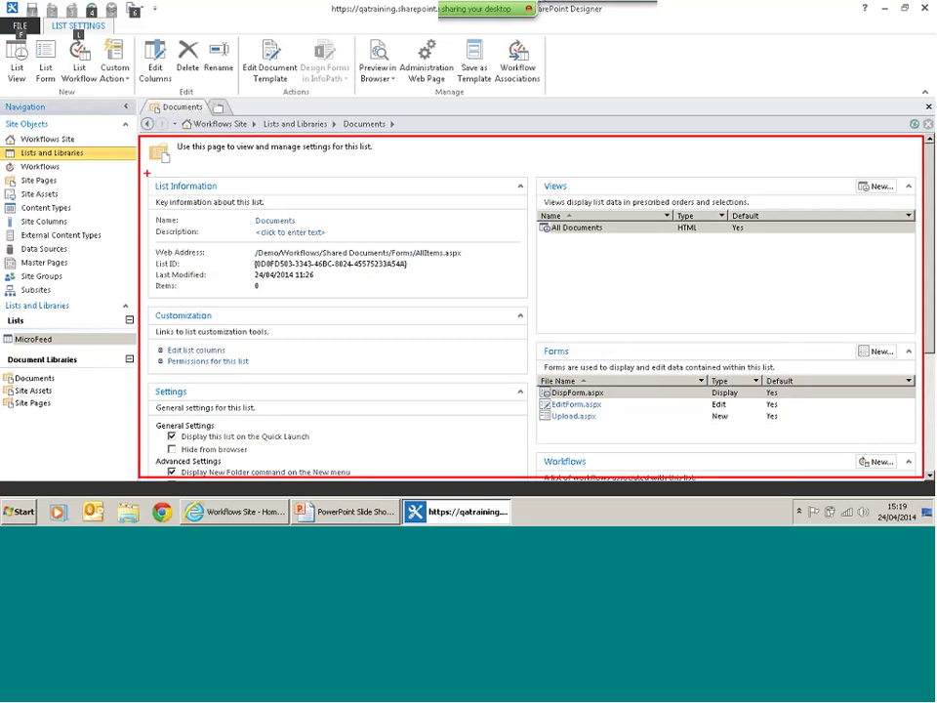
{"action": "mouse_move", "coordinate": [147, 173]}
{"action": "left_mouse_down"}
{"action": "mouse_move", "coordinate": [341, 261]}
{"action": "mouse_move", "coordinate": [530, 300]}
{"action": "left_mouse_up"}
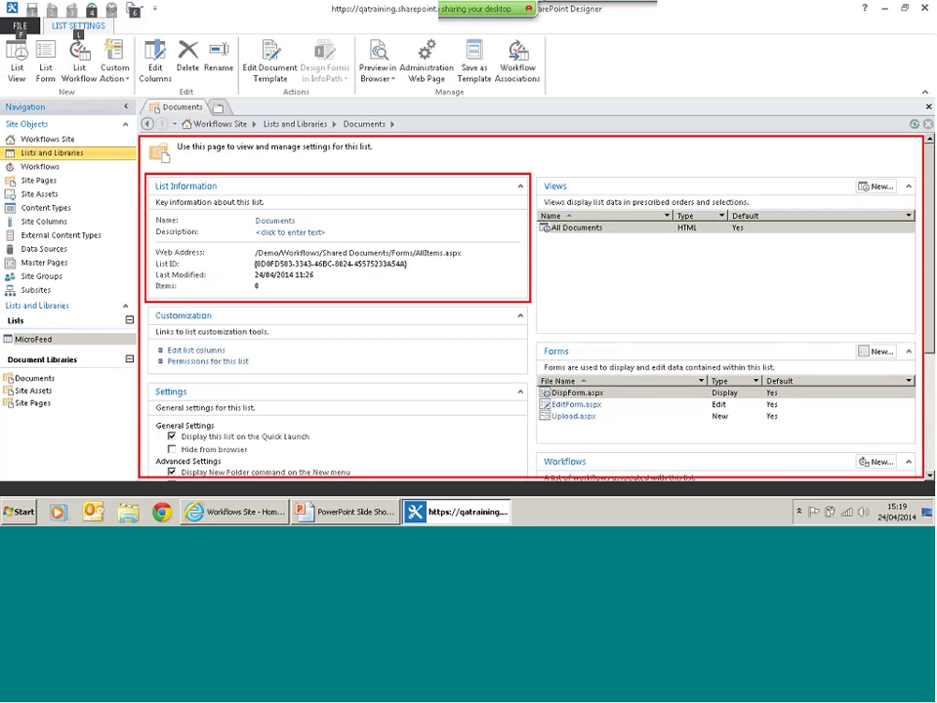
{"action": "key", "text": "e"}
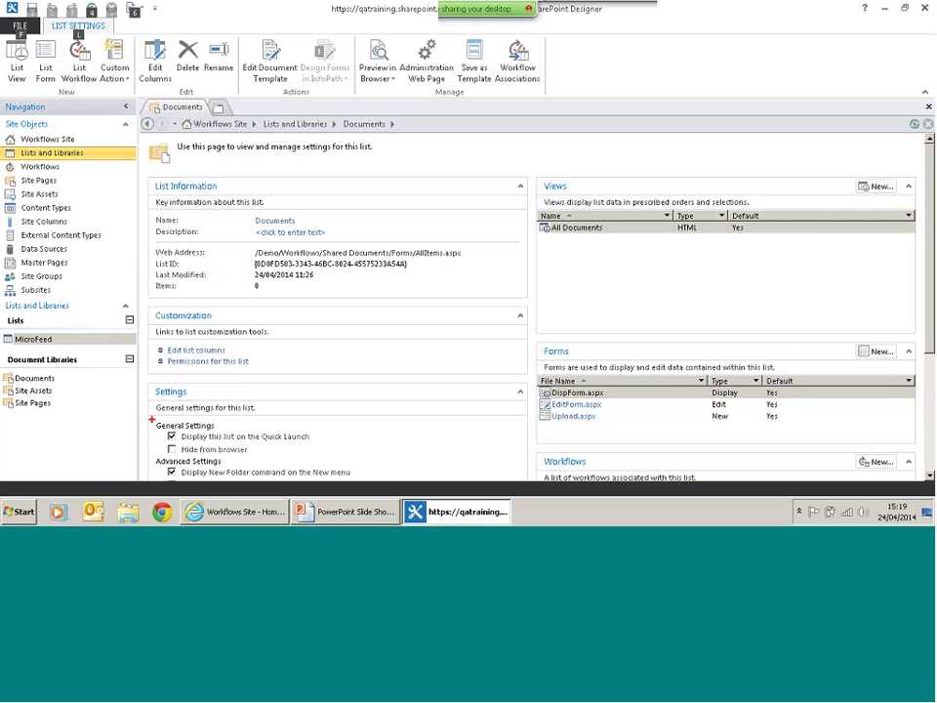
{"action": "left_click_drag", "start_coordinate": [154, 424], "coordinate": [324, 445]}
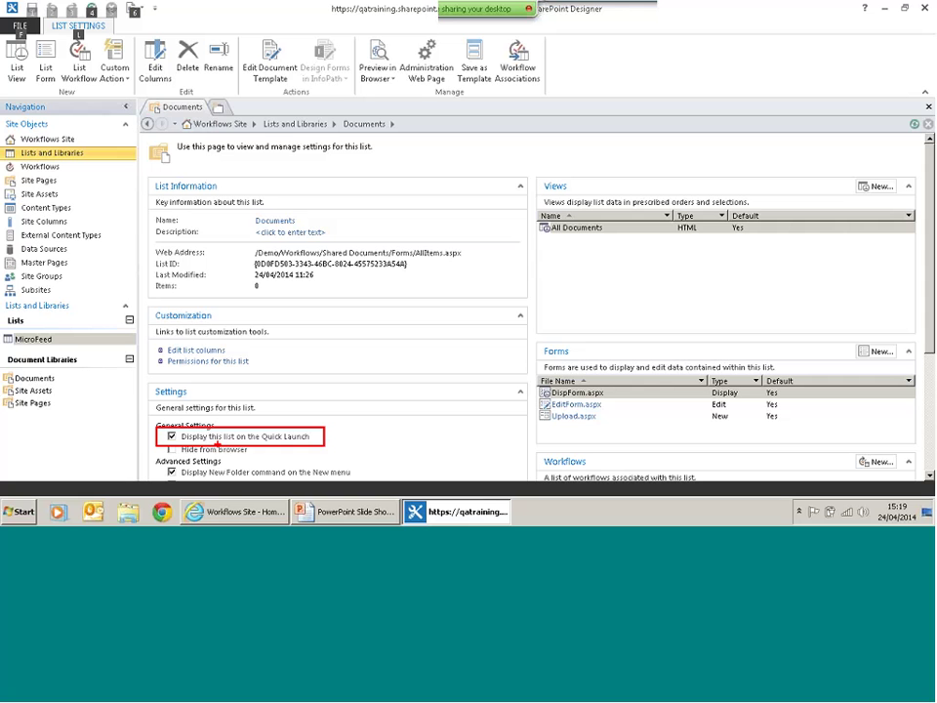
{"action": "key", "text": "e"}
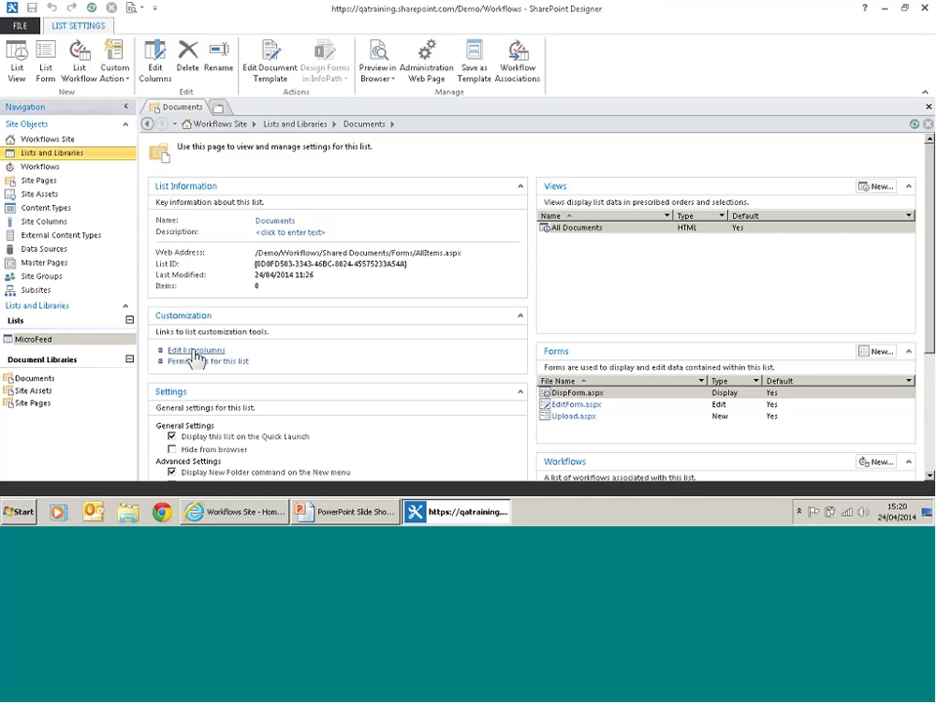
{"action": "key", "text": "alt"}
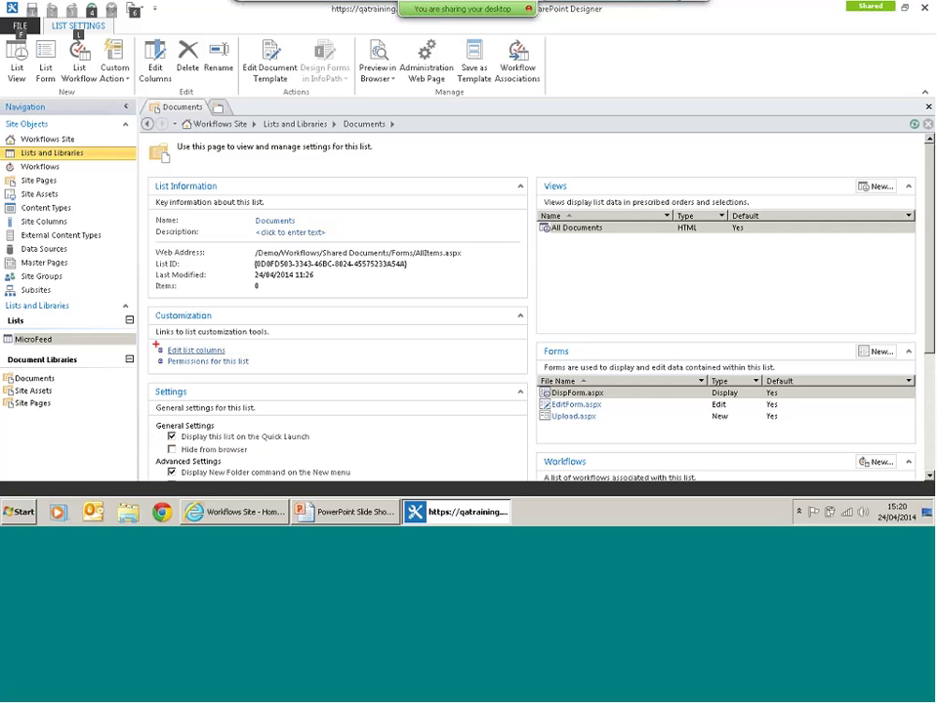
{"action": "left_click_drag", "start_coordinate": [156, 344], "coordinate": [243, 361]}
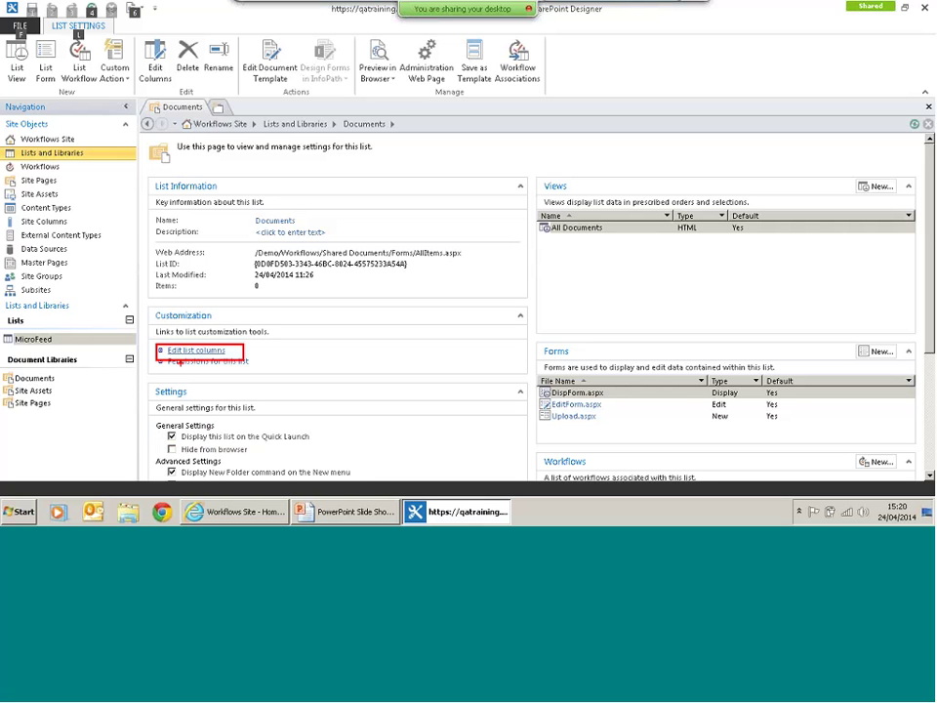
{"action": "key", "text": "Escape"}
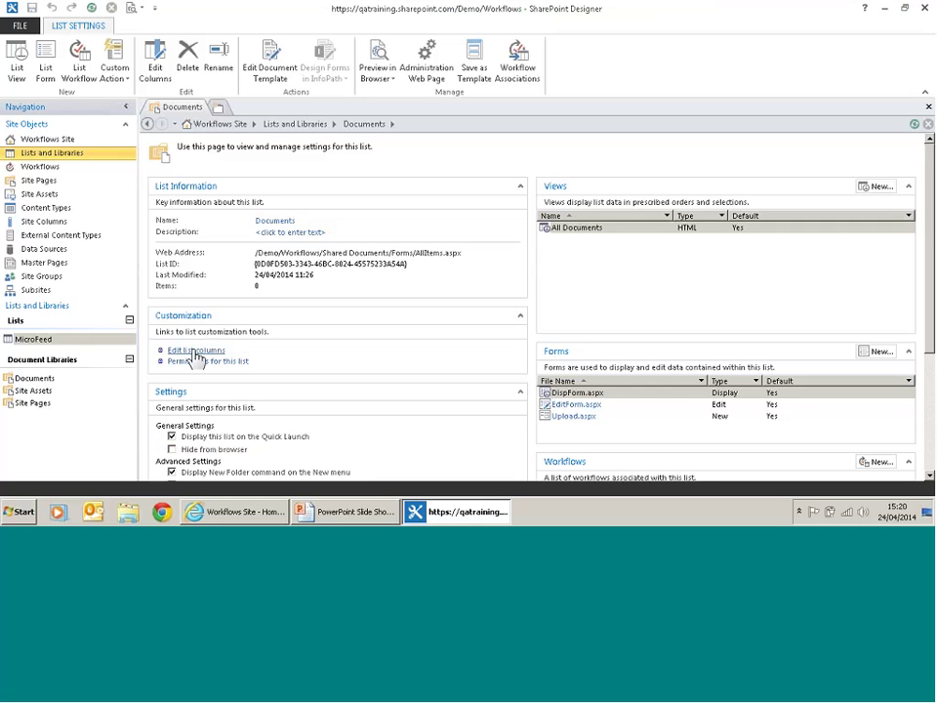
- Edit the Documents library's columns and add a single line of text column named Department
{"action": "left_click", "coordinate": [195, 351]}
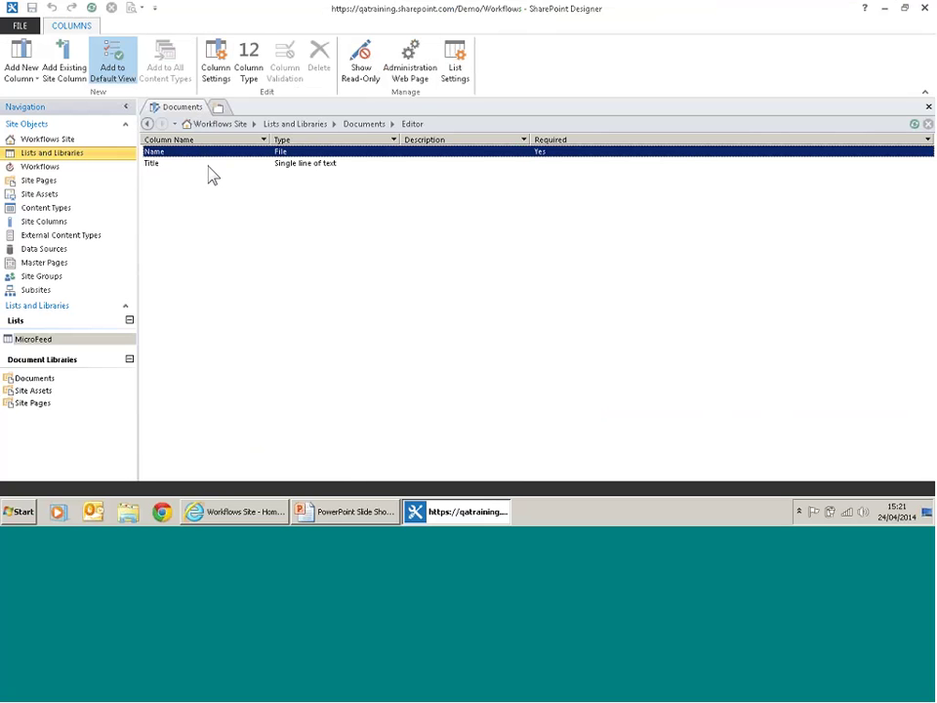
{"action": "left_click", "coordinate": [31, 78]}
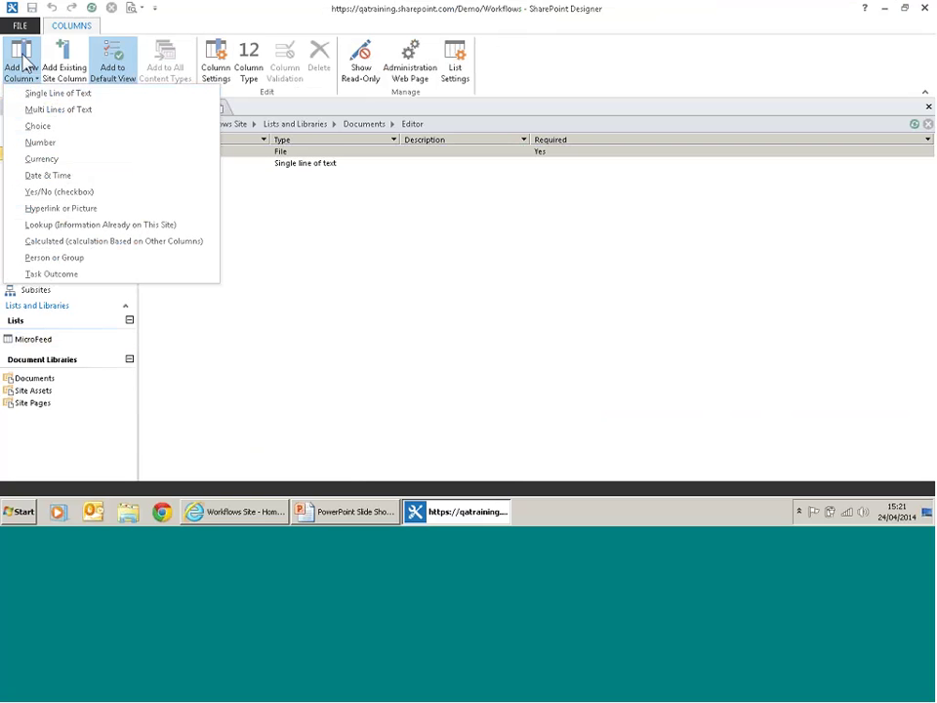
{"action": "left_click", "coordinate": [35, 93]}
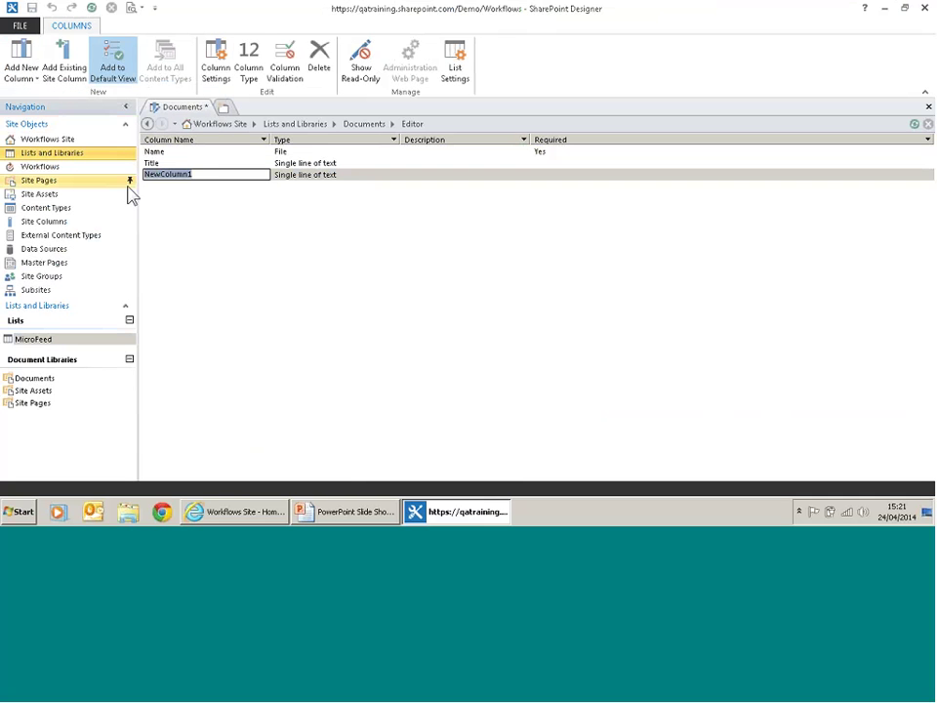
{"action": "type", "text": "Department"}
- Add another single line of text column named Phone to the Documents library
{"action": "left_click", "coordinate": [15, 78]}
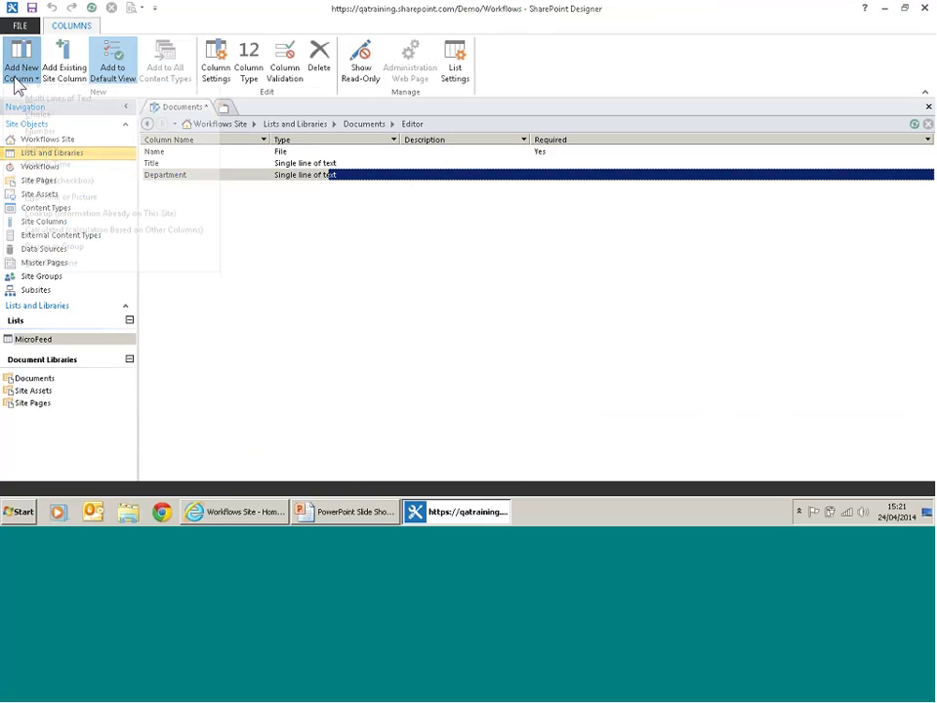
{"action": "left_click", "coordinate": [23, 96]}
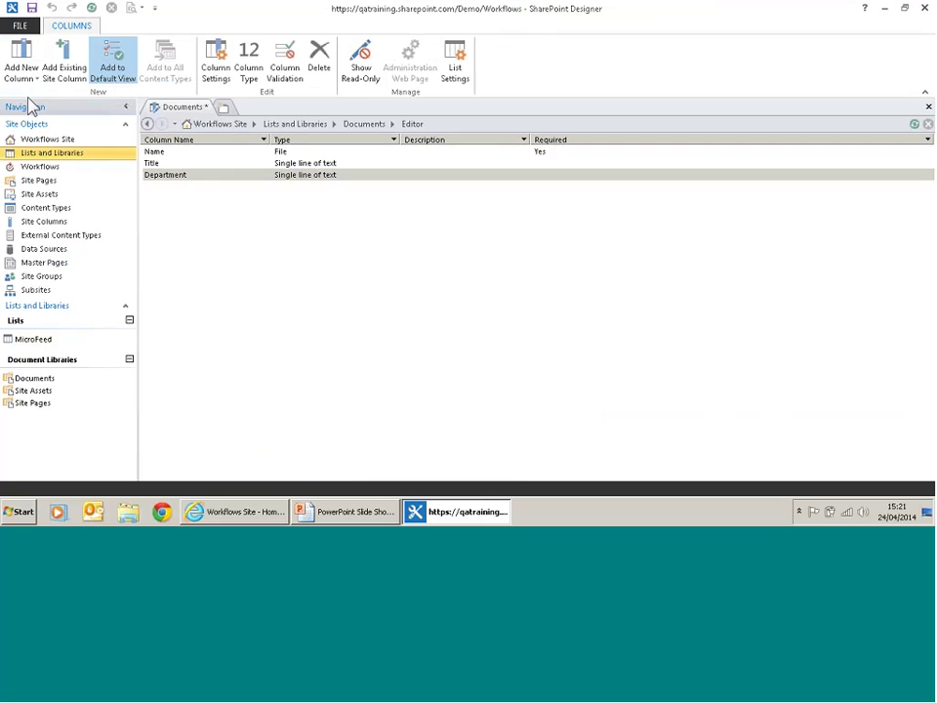
{"action": "type", "text": "P"}
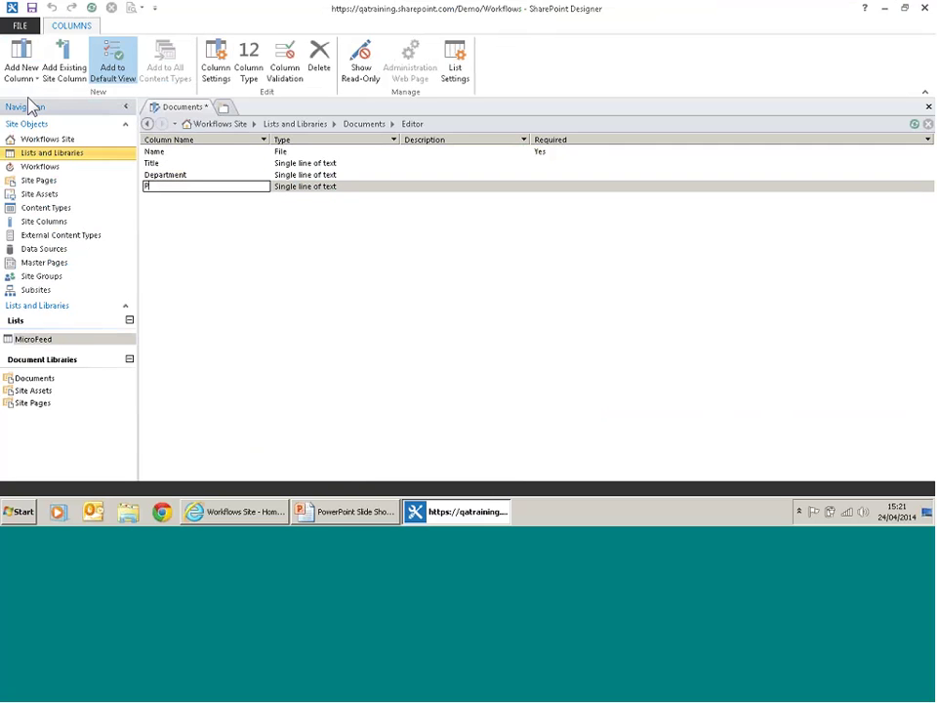
{"action": "type", "text": "hone"}
{"action": "key", "text": "Return"}
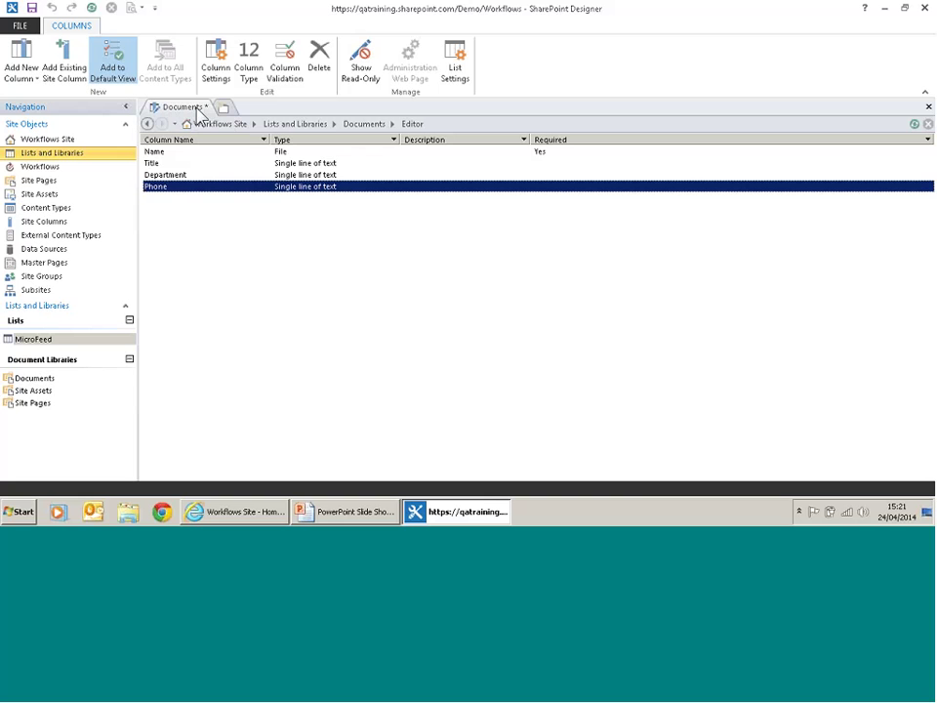
- Save the column changes made to the Documents library
{"action": "right_click", "coordinate": [198, 114]}
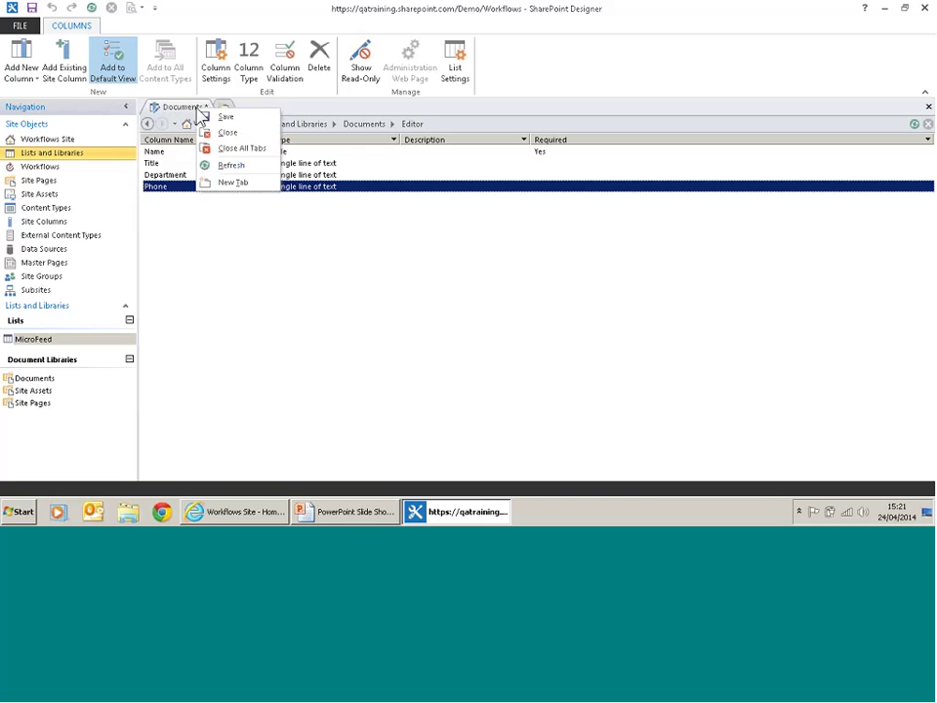
{"action": "left_click", "coordinate": [215, 118]}
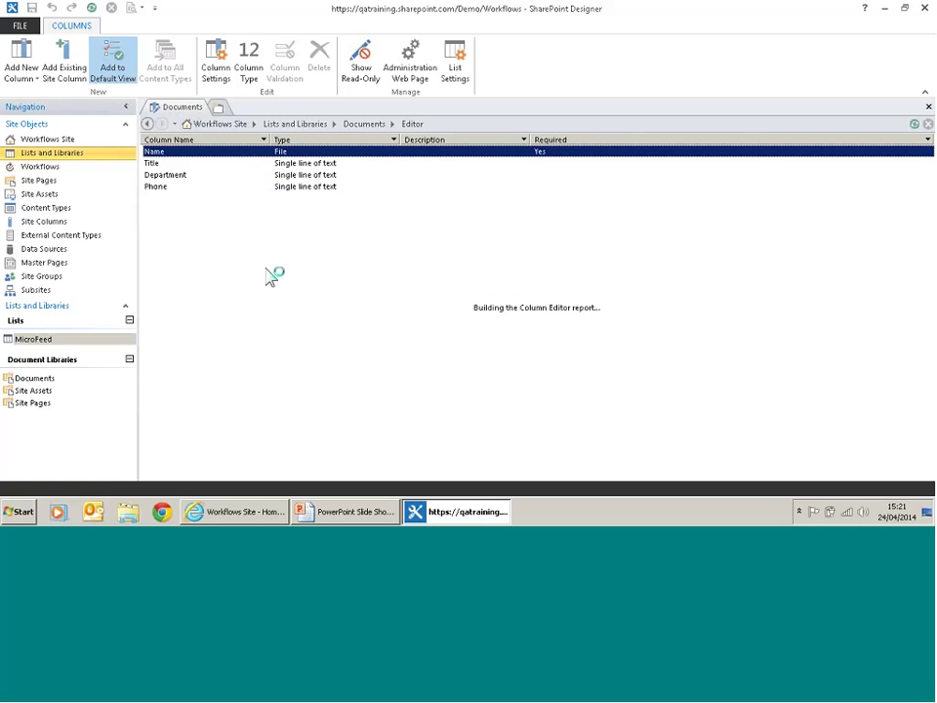
{"action": "key", "text": "alt"}
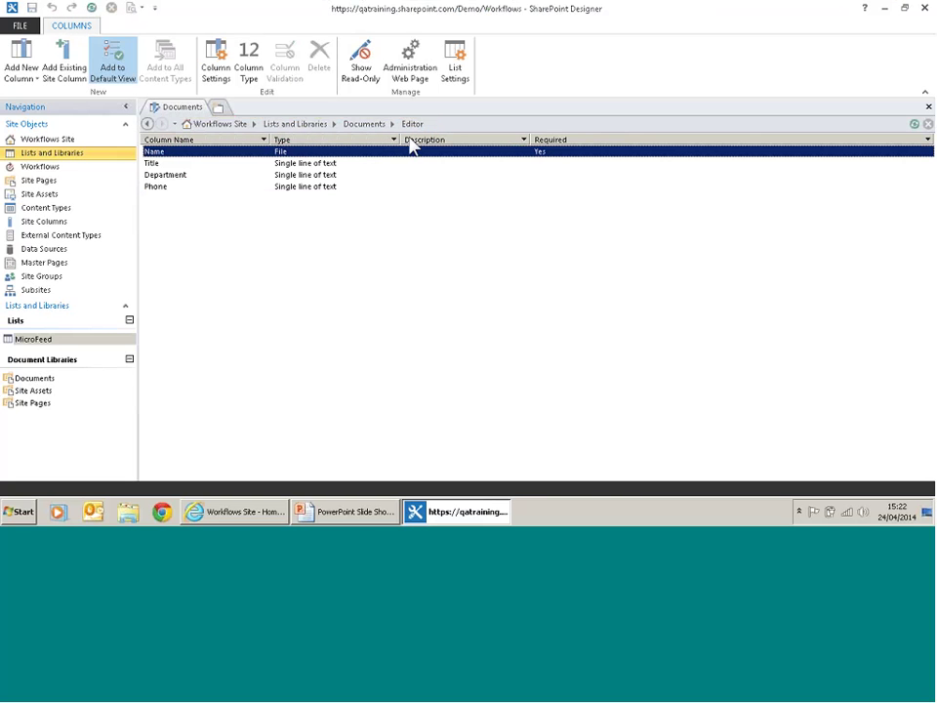
- Create a list workflow for the Documents library named Collect AD Department and Phone Details, using the SharePoint 2010 Workflow platform
{"action": "left_click", "coordinate": [211, 129]}
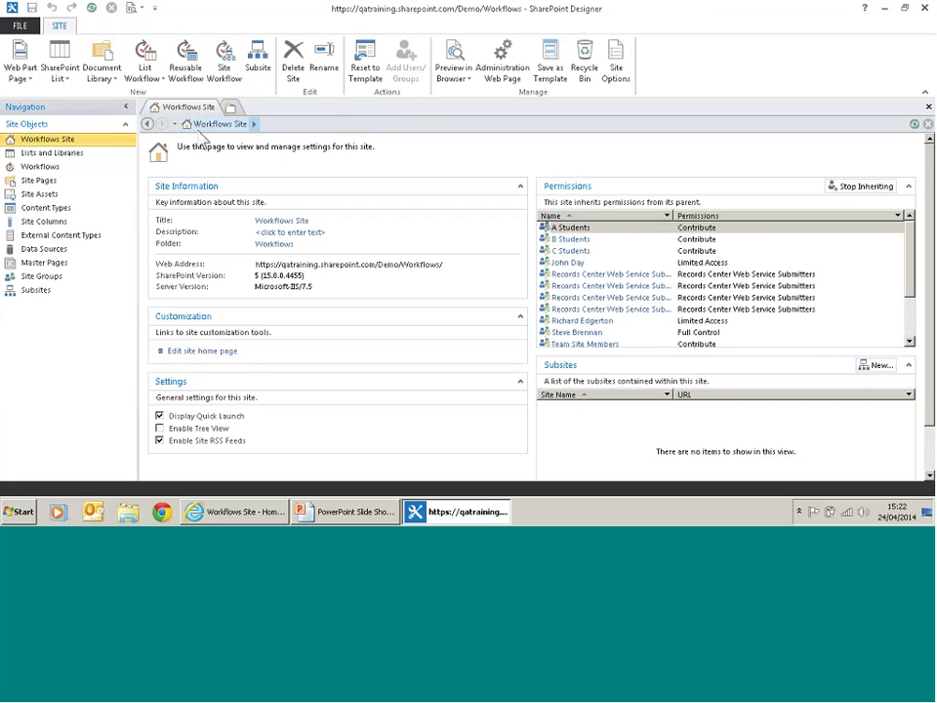
{"action": "left_click", "coordinate": [43, 173]}
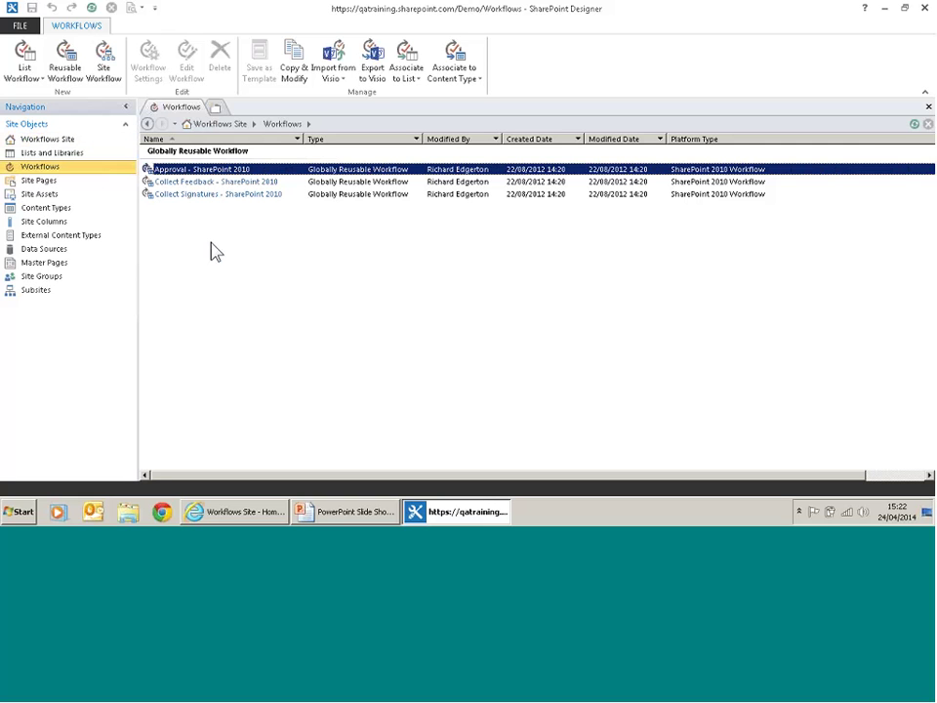
{"action": "left_click", "coordinate": [36, 76]}
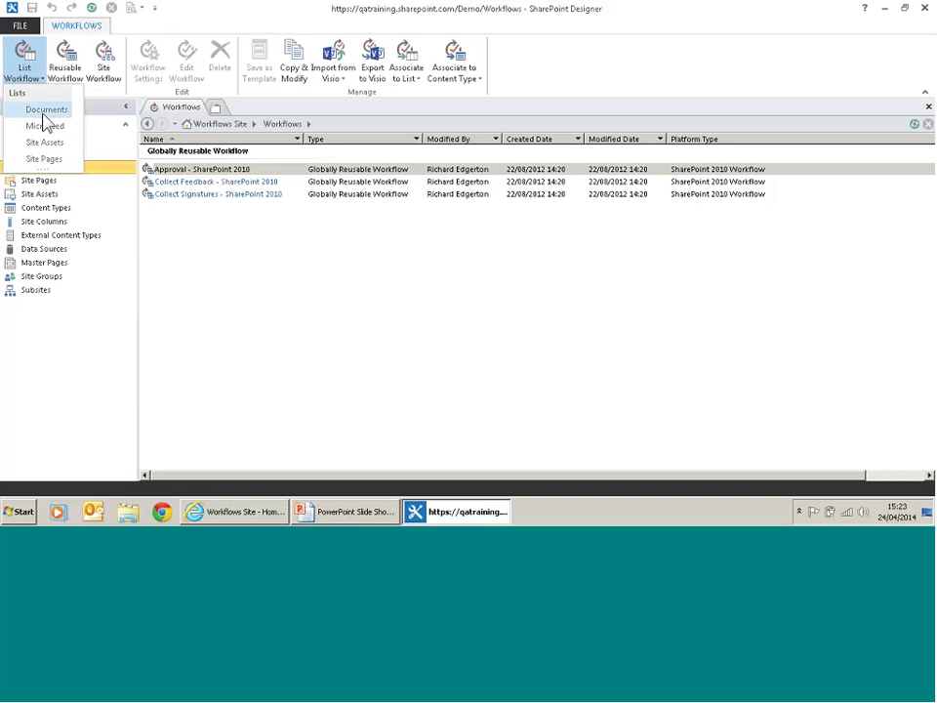
{"action": "left_click", "coordinate": [43, 114]}
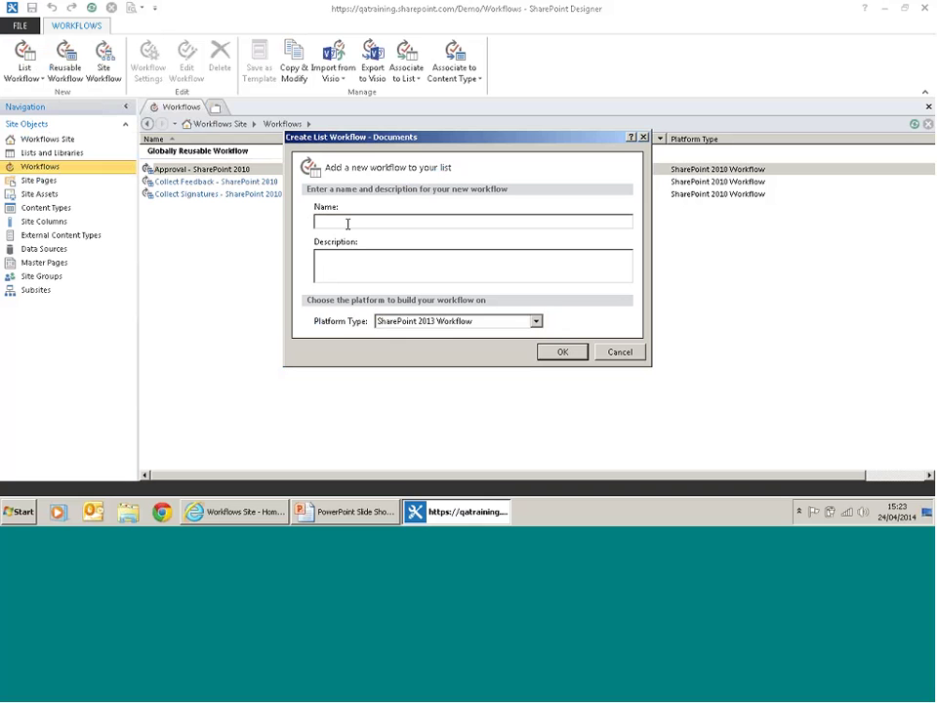
{"action": "type", "text": "Collect AD Department and Phone Details"}
{"action": "left_click", "coordinate": [536, 322]}
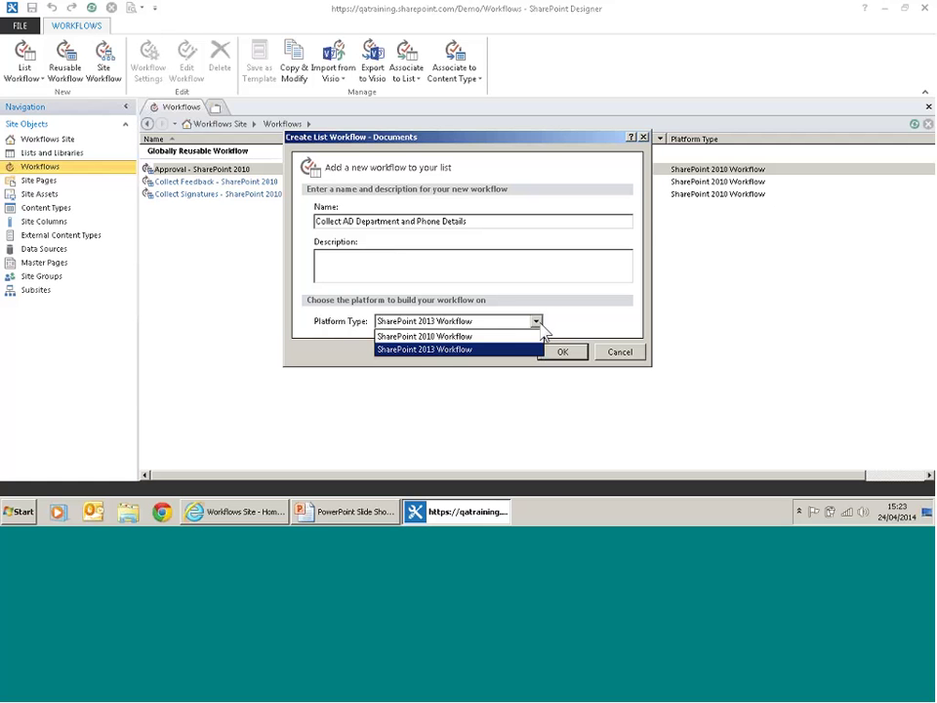
{"action": "left_click", "coordinate": [467, 348]}
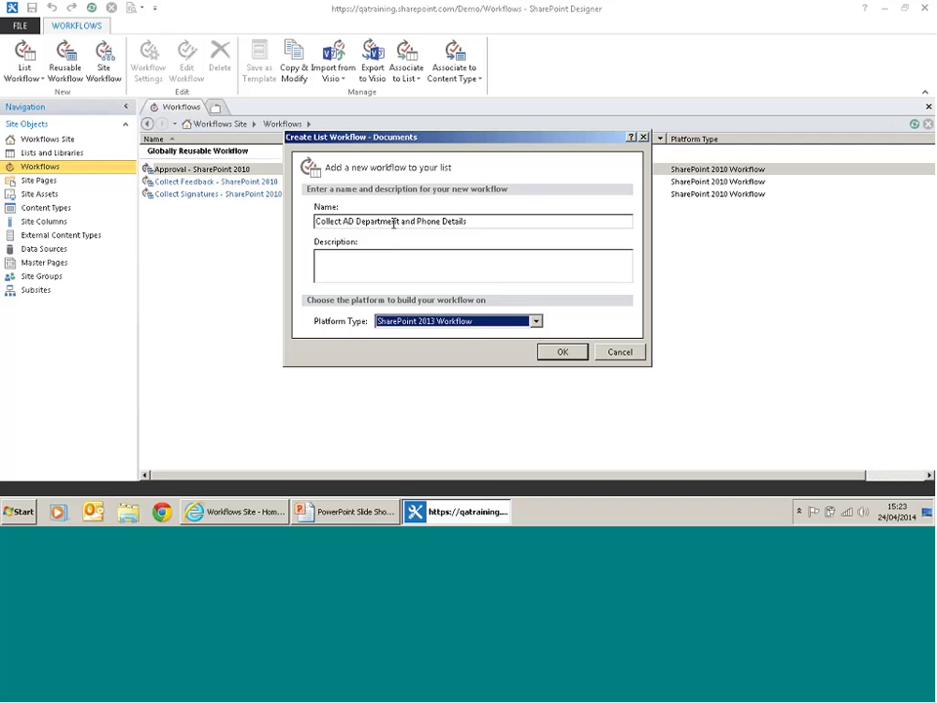
{"action": "left_click", "coordinate": [527, 324]}
{"action": "left_click", "coordinate": [513, 335]}
{"action": "left_click", "coordinate": [563, 352]}
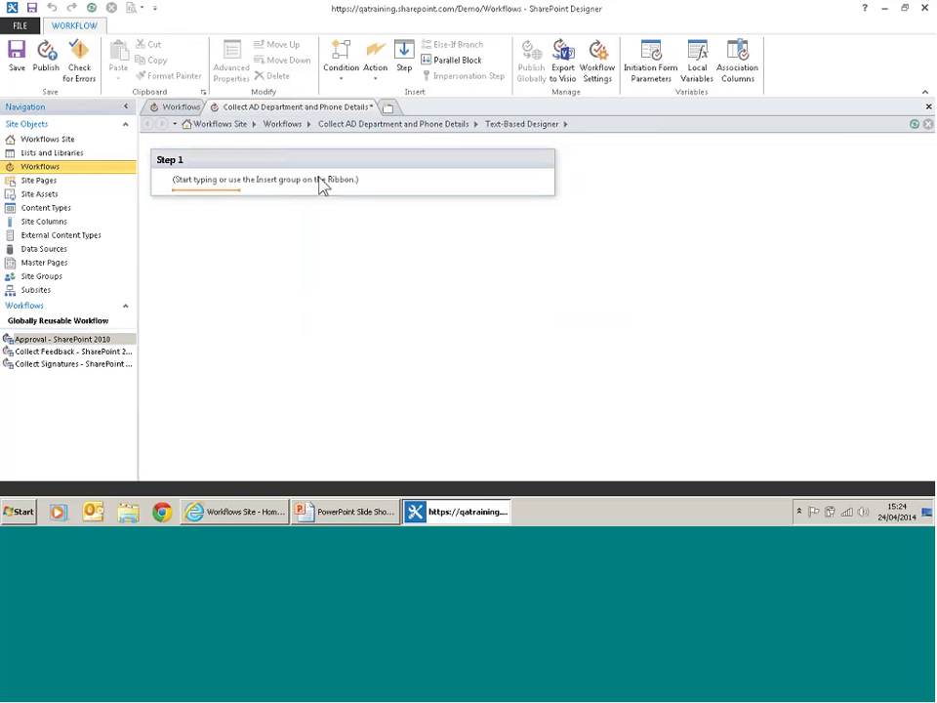
- In the workflow's settings, disable manual start and enable automatic start when an item is created, and return to editing the workflow
{"action": "left_click", "coordinate": [387, 130]}
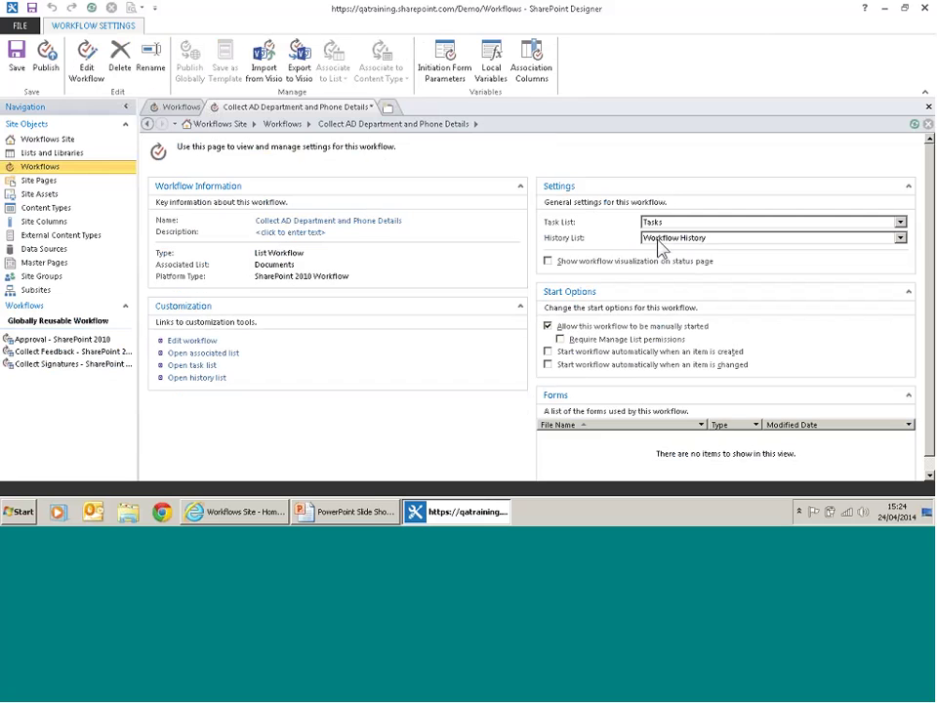
{"action": "left_click", "coordinate": [369, 514]}
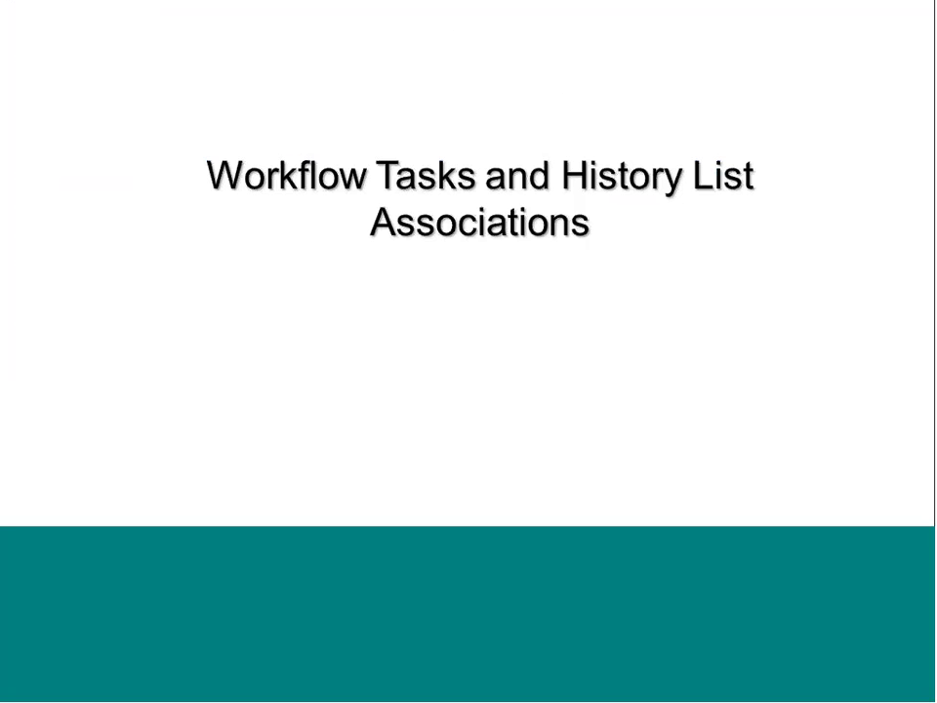
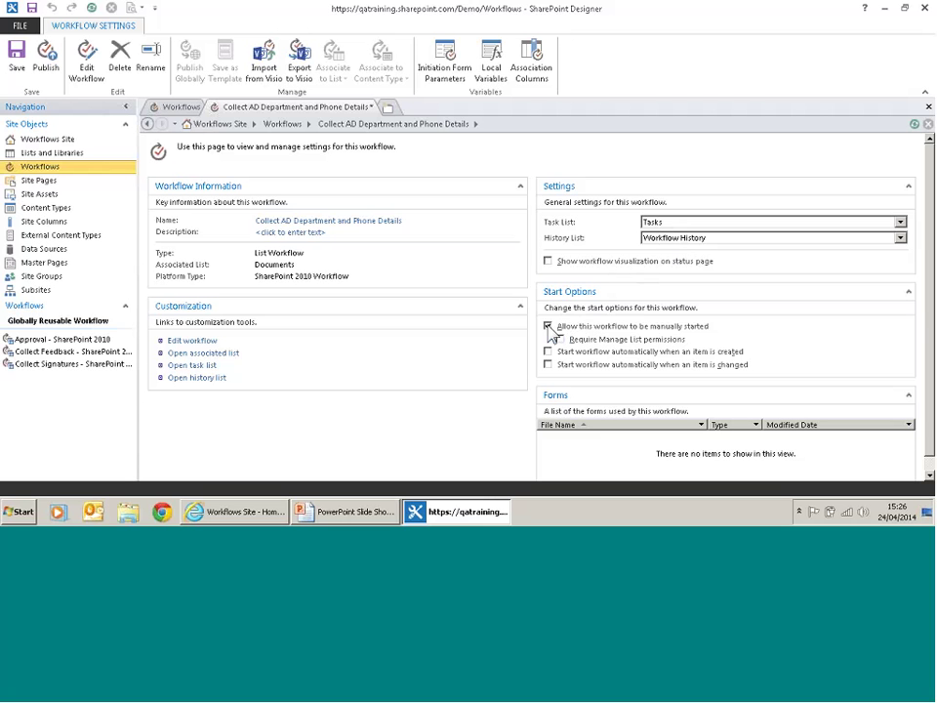
{"action": "left_click", "coordinate": [549, 327]}
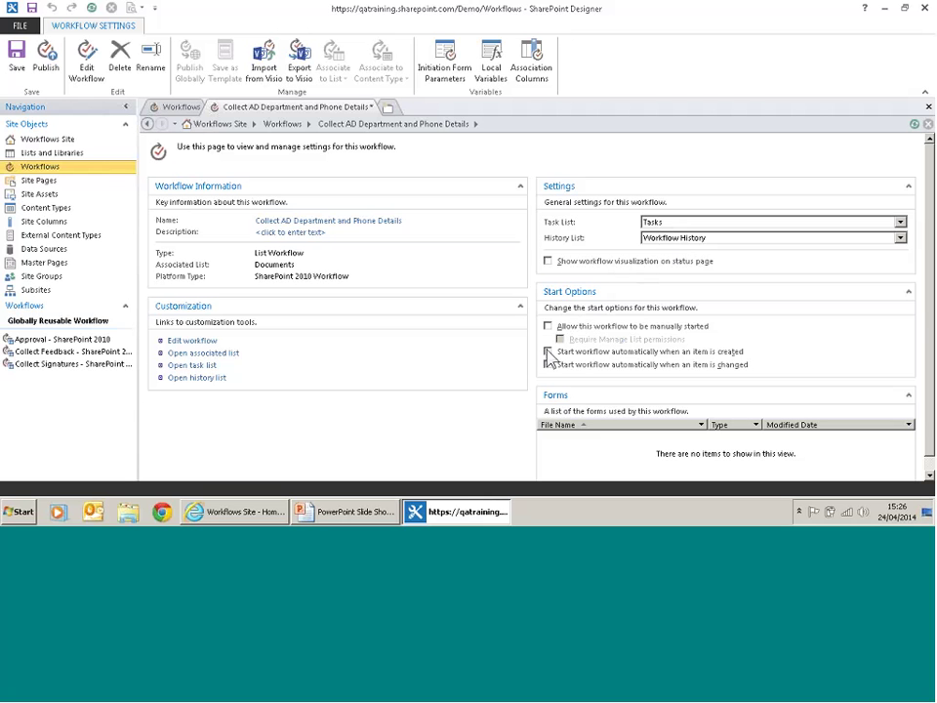
{"action": "left_click", "coordinate": [549, 352]}
{"action": "left_click", "coordinate": [196, 343]}
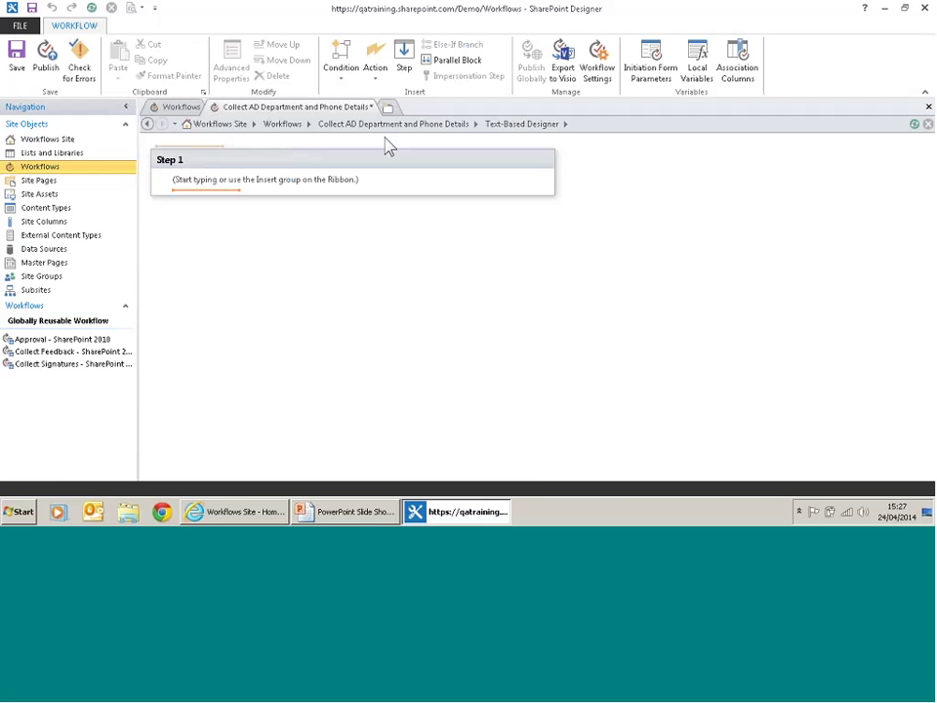
{"action": "key", "text": "alt"}
{"action": "key", "text": "alt"}
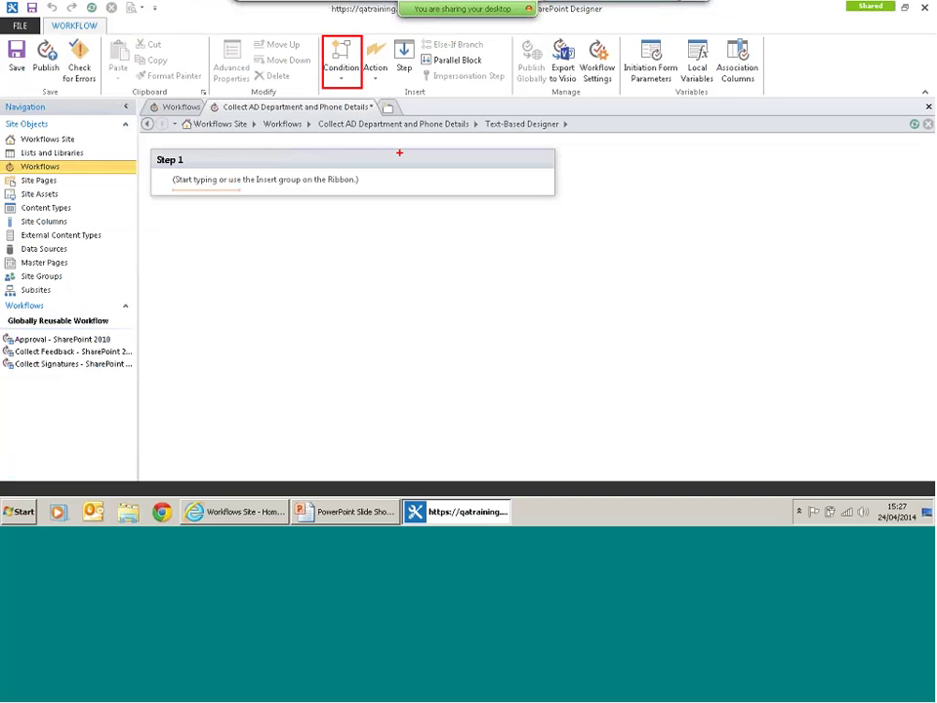
{"action": "key", "text": "e"}
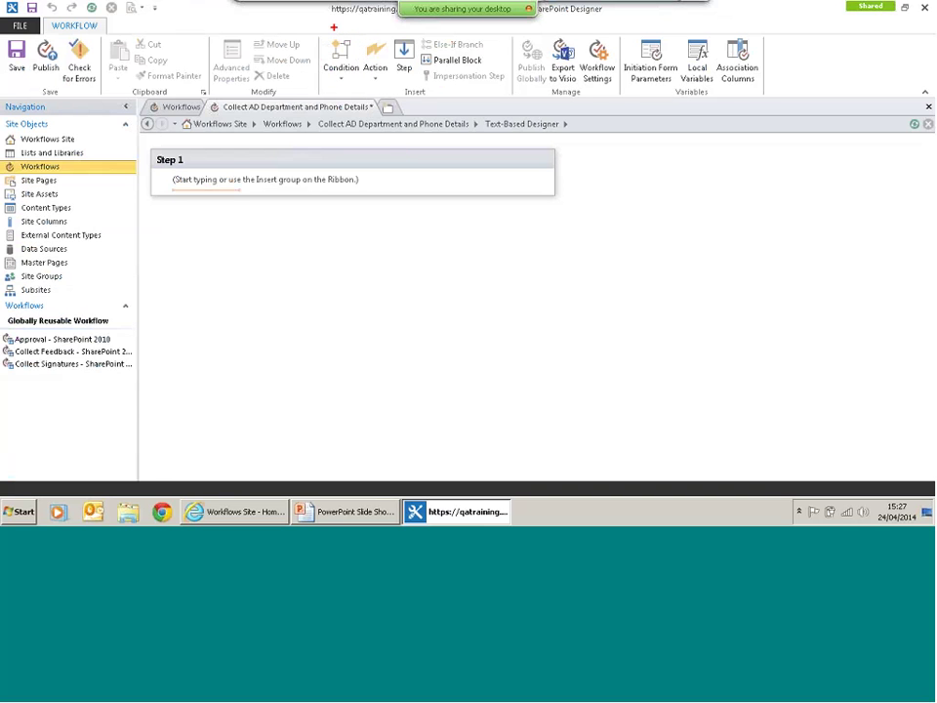
{"action": "left_click_drag", "start_coordinate": [358, 37], "coordinate": [391, 87]}
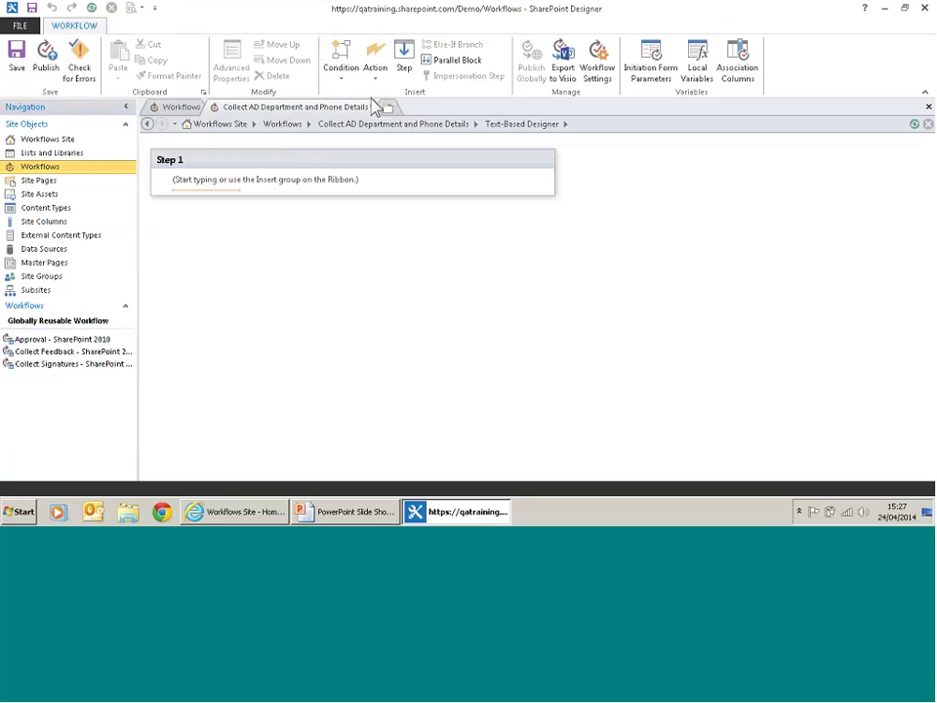
- Insert a second step below Step 1 of the workflow and delete it again
{"action": "left_click", "coordinate": [179, 160]}
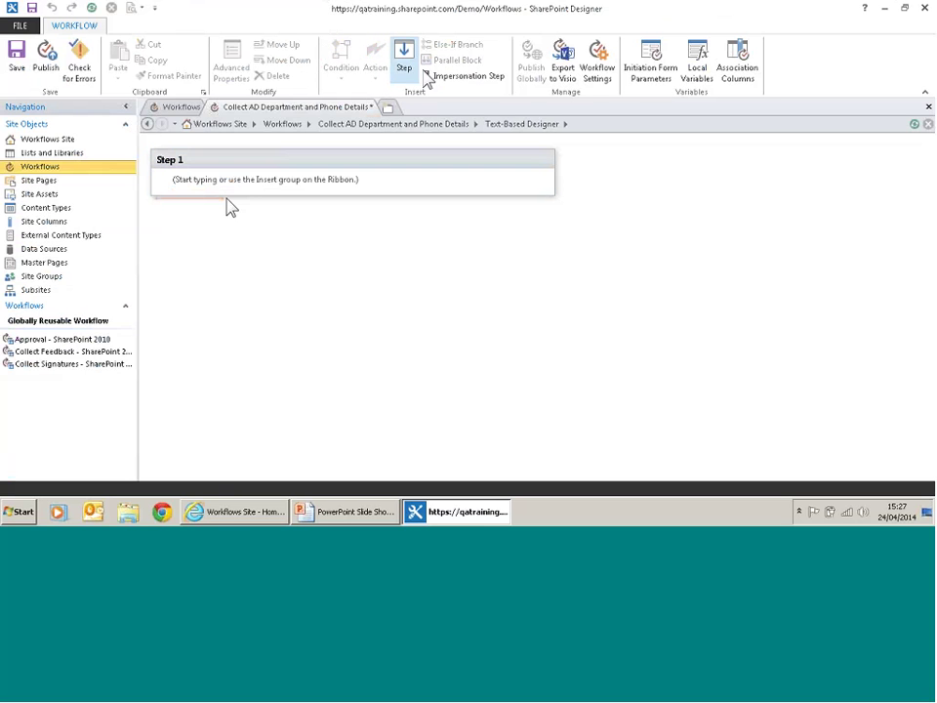
{"action": "left_click", "coordinate": [404, 60]}
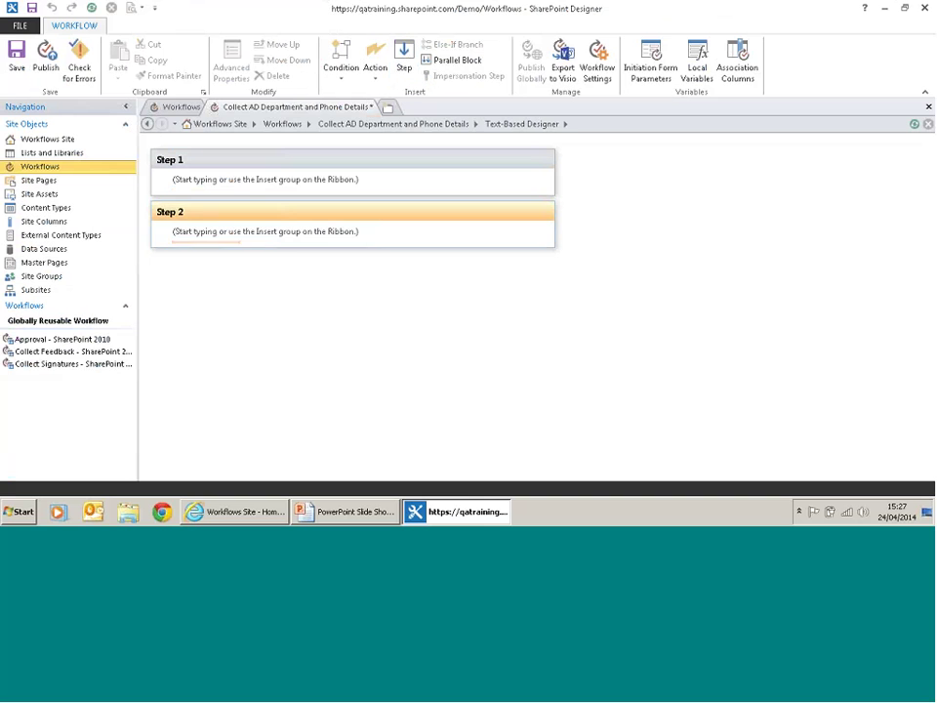
{"action": "left_click", "coordinate": [296, 221]}
{"action": "key", "text": "Delete"}
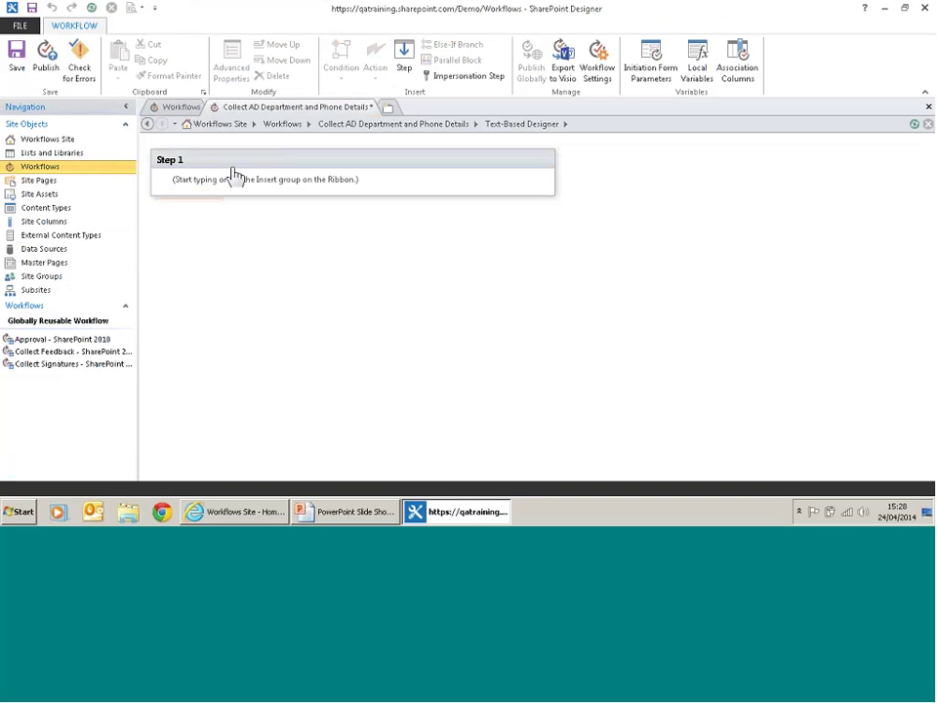
- Rename Step 1 of the workflow as Collect AD Department and Phone Data
{"action": "left_click", "coordinate": [178, 162]}
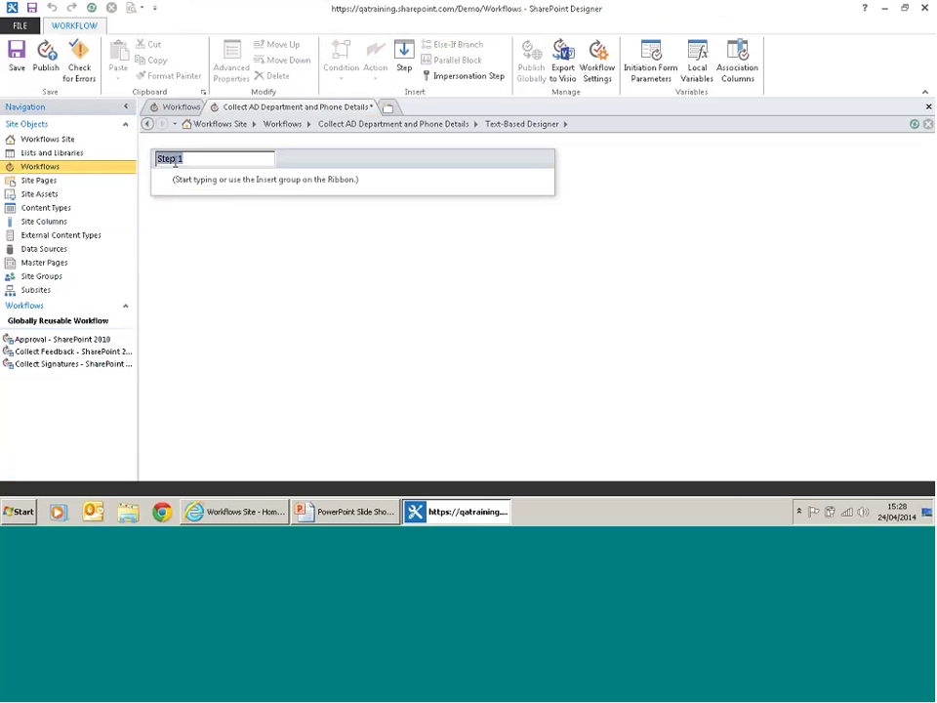
{"action": "type", "text": "Collect AD Departme"}
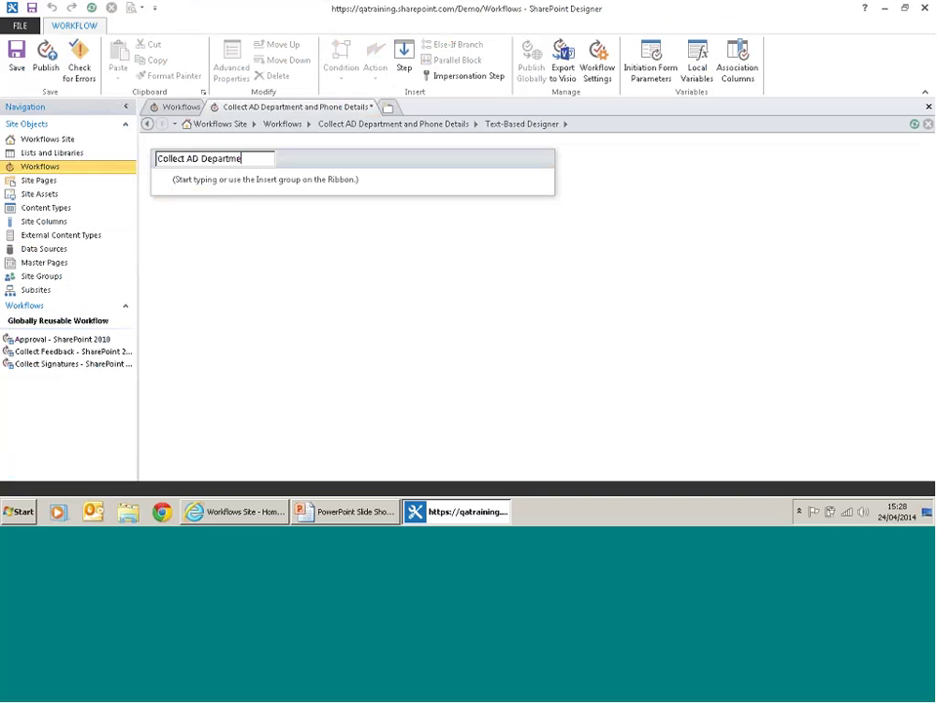
{"action": "type", "text": "nt and Phone Data"}
{"action": "key", "text": "Return"}
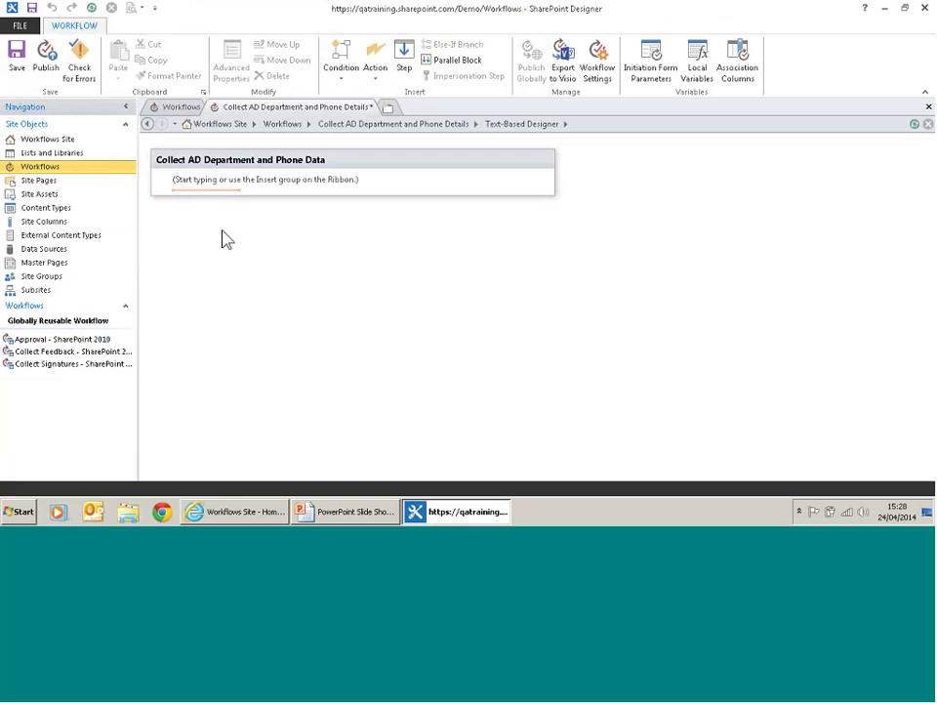
- Add a Log to History List action to the step with the message Workflow Started
{"action": "left_click", "coordinate": [376, 82]}
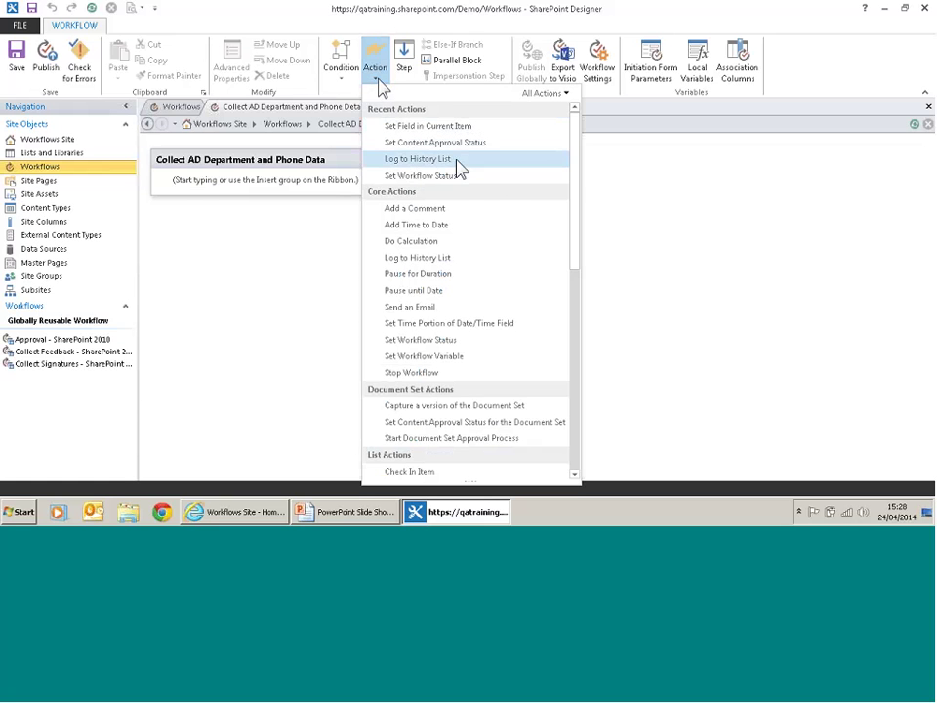
{"action": "left_click_drag", "start_coordinate": [578, 183], "coordinate": [538, 140]}
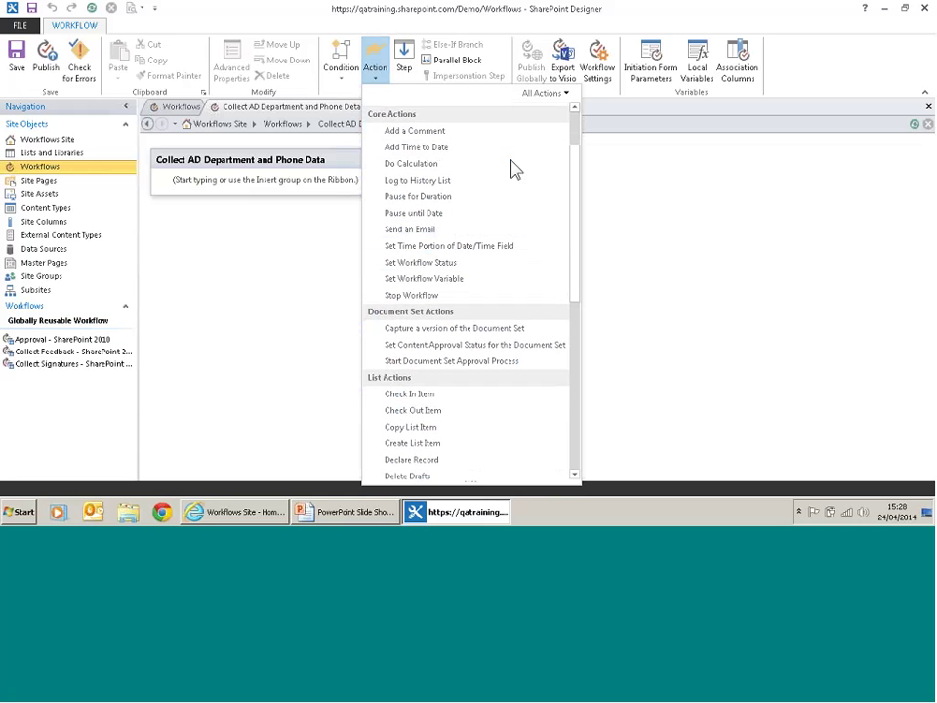
{"action": "left_click", "coordinate": [464, 189]}
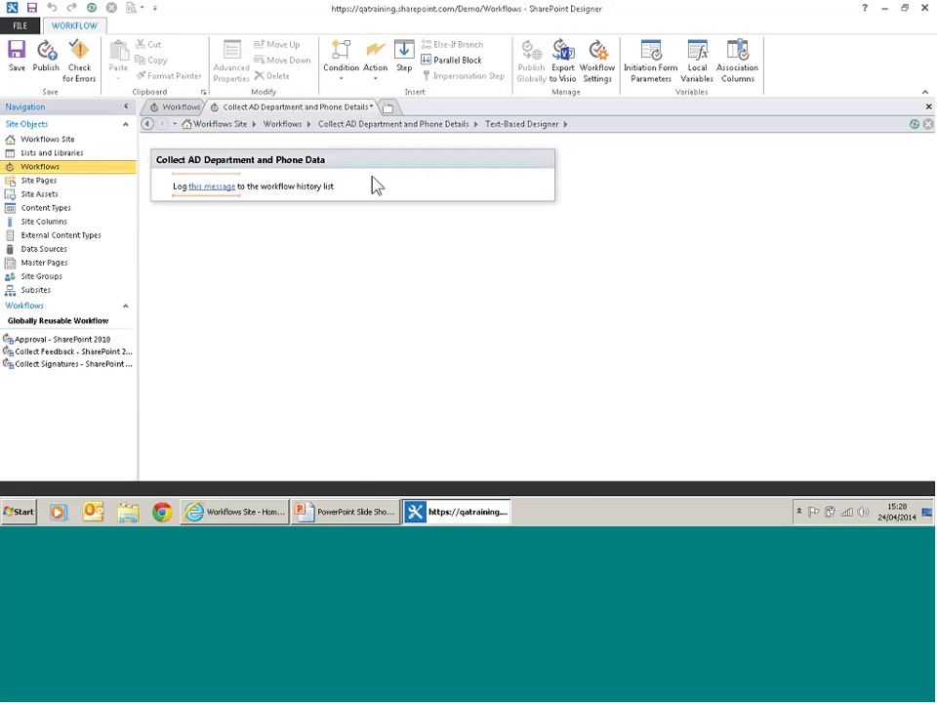
{"action": "left_click", "coordinate": [206, 191]}
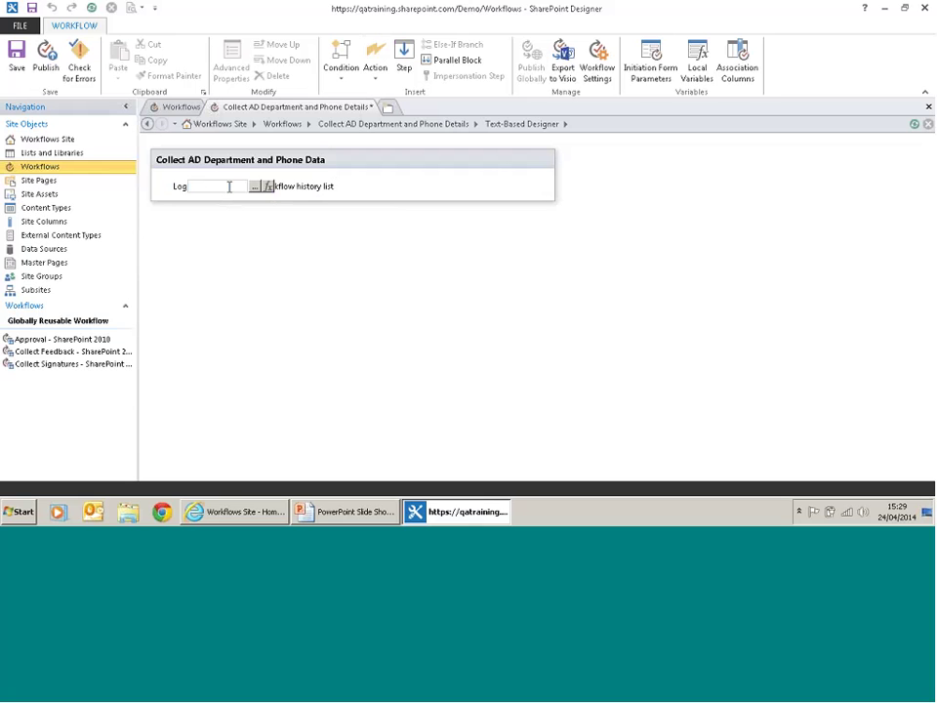
{"action": "type", "text": "Workflow Started"}
{"action": "key", "text": "Return"}
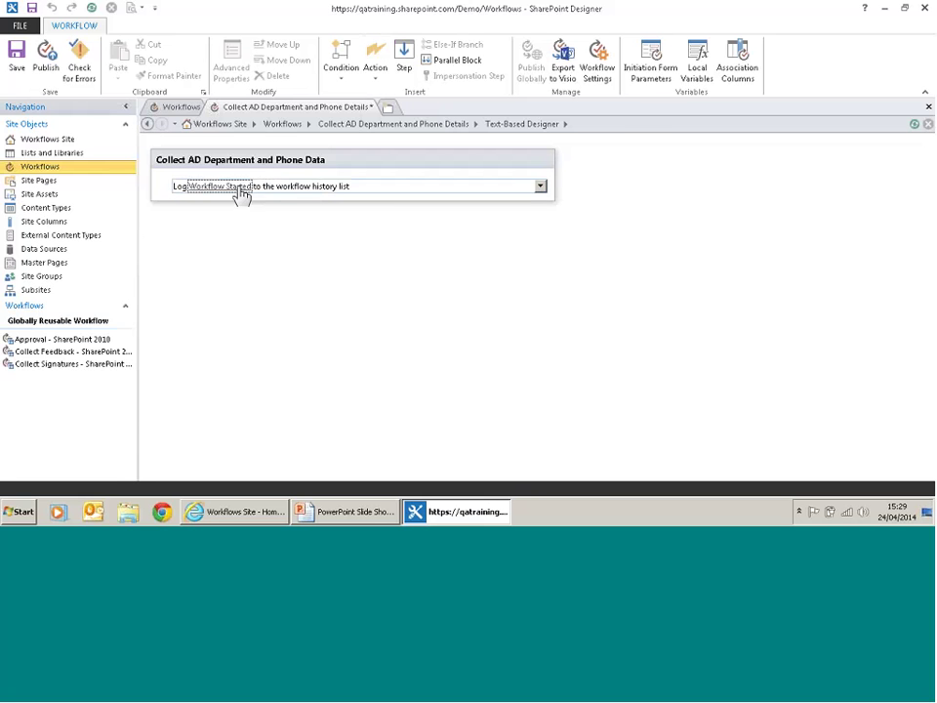
- Examine the String Builder and the Lookup for String options for the log message without changing it
{"action": "left_click", "coordinate": [239, 190]}
{"action": "left_click", "coordinate": [267, 186]}
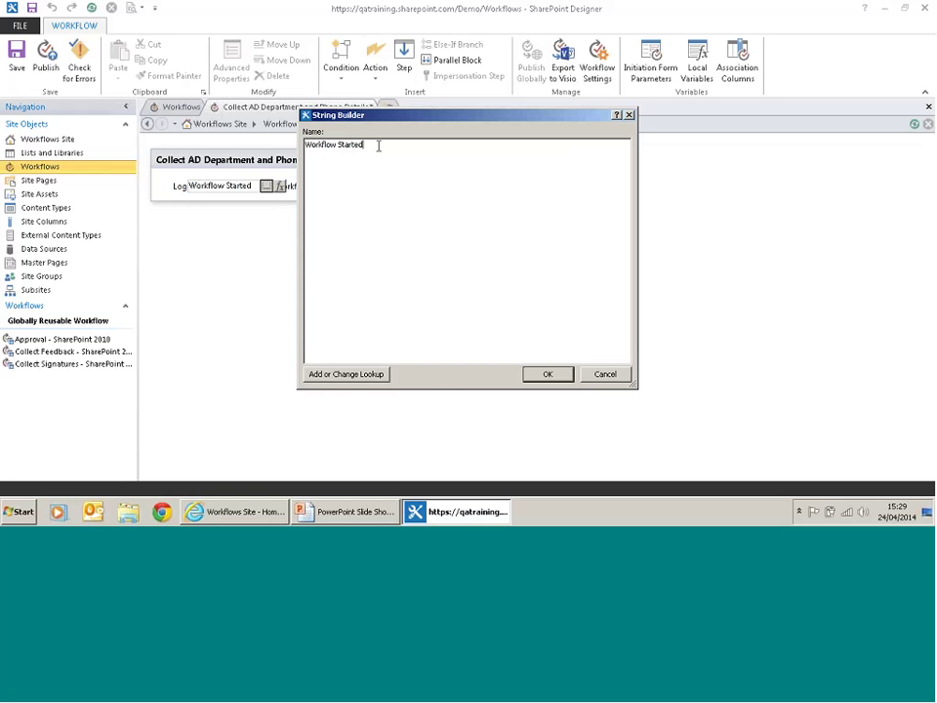
{"action": "left_click", "coordinate": [543, 374]}
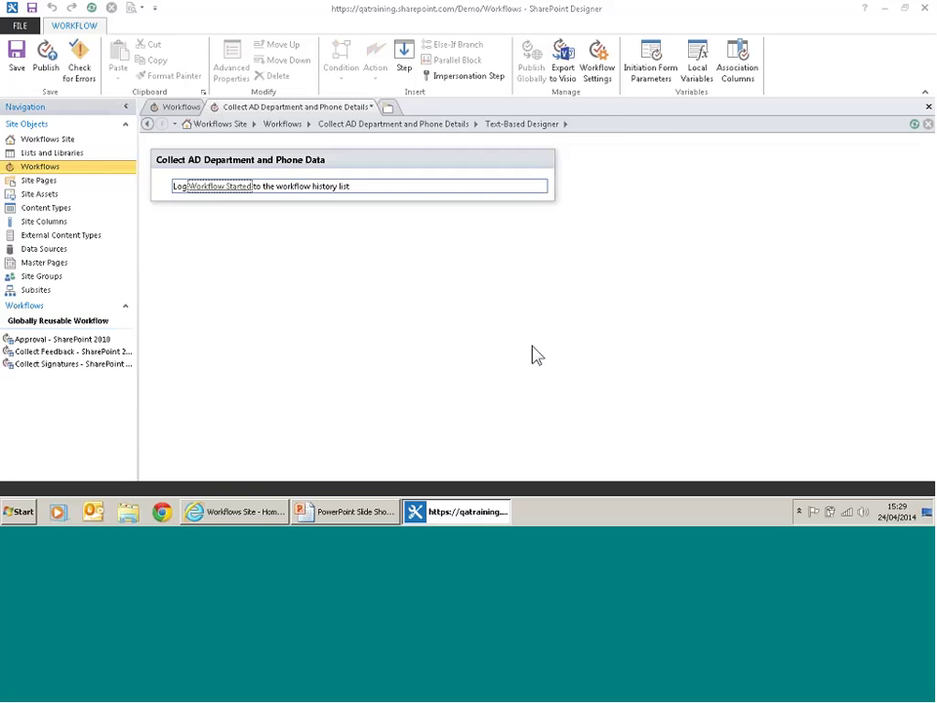
{"action": "left_click", "coordinate": [235, 185]}
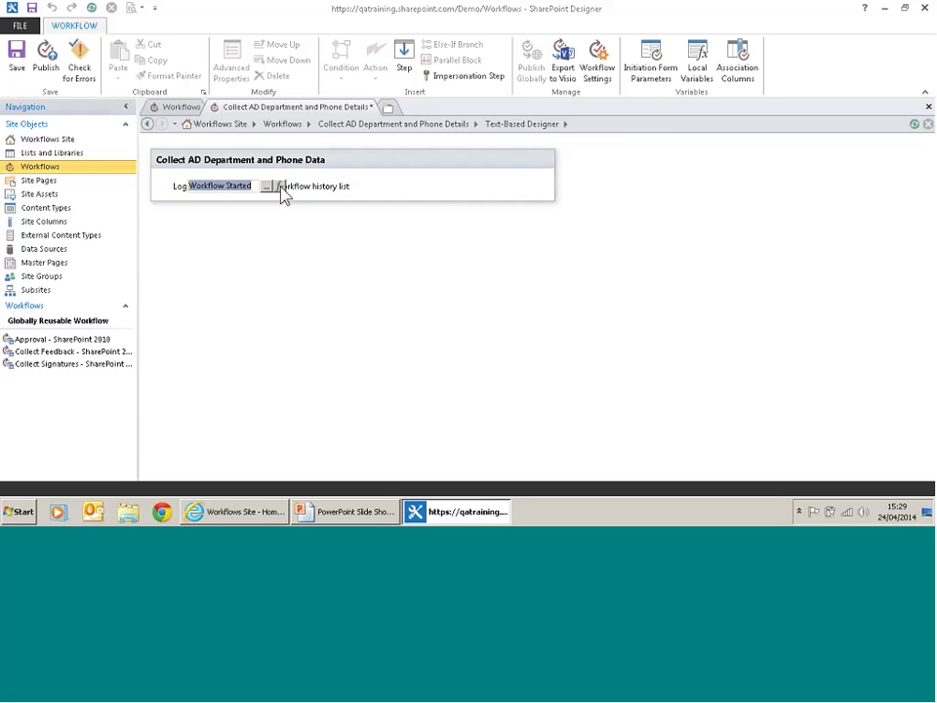
{"action": "left_click", "coordinate": [280, 187]}
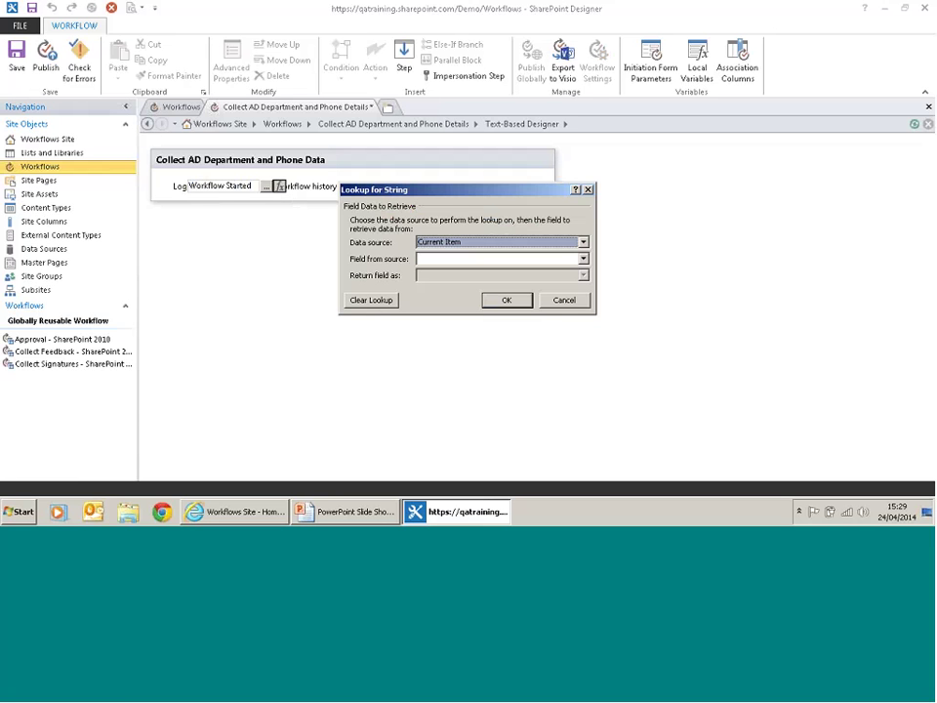
{"action": "left_click", "coordinate": [564, 301]}
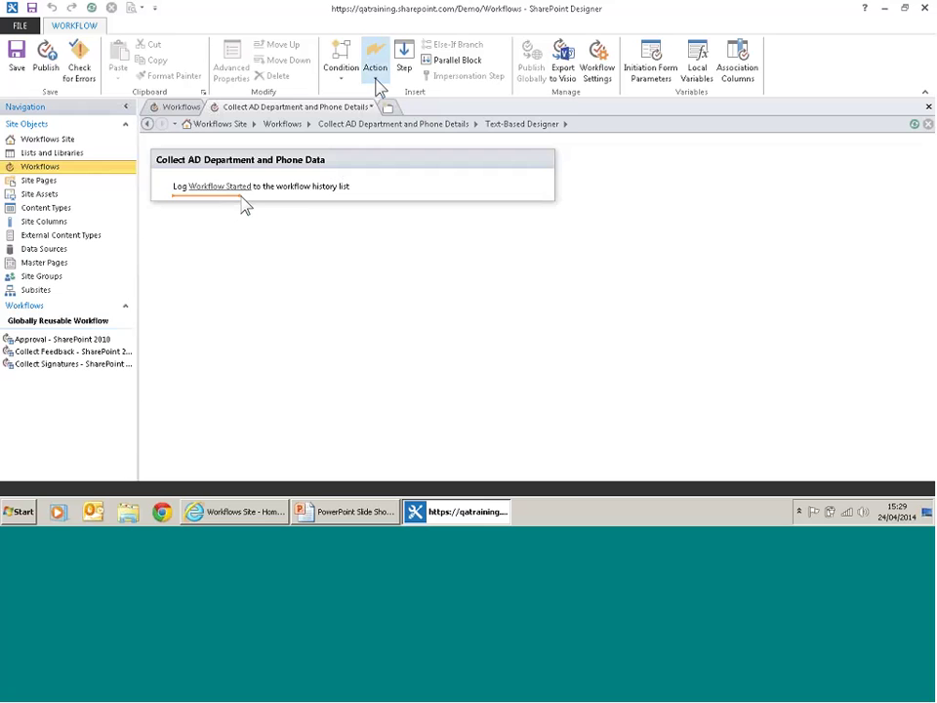
- Add a Set Workflow Status action after the Workflow Started log action in the step
{"action": "left_click", "coordinate": [375, 61]}
{"action": "left_click_drag", "start_coordinate": [573, 154], "coordinate": [571, 178]}
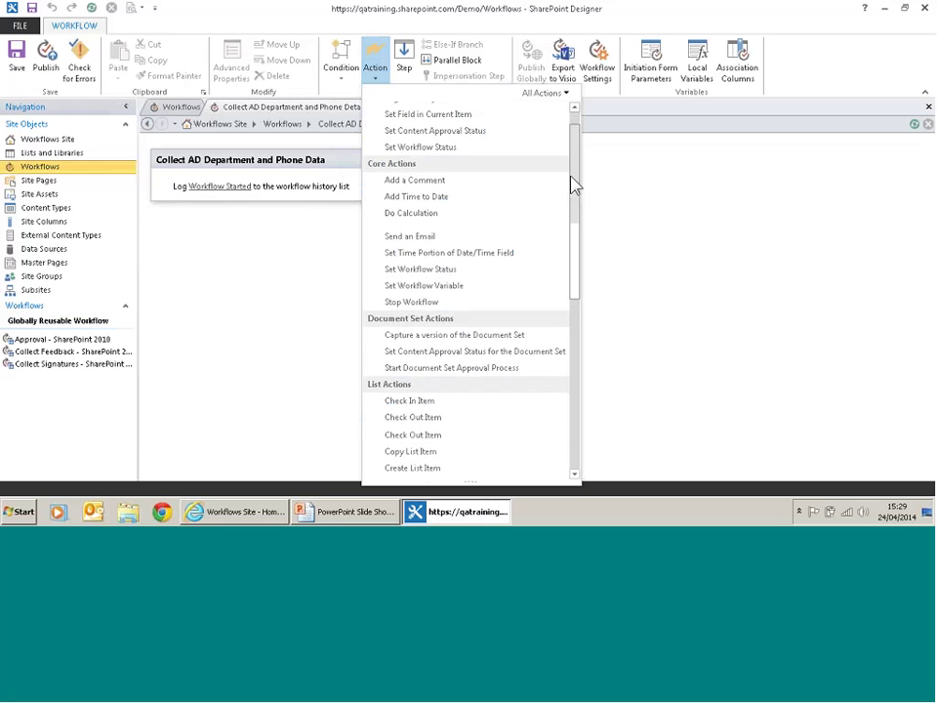
{"action": "left_click", "coordinate": [461, 275]}
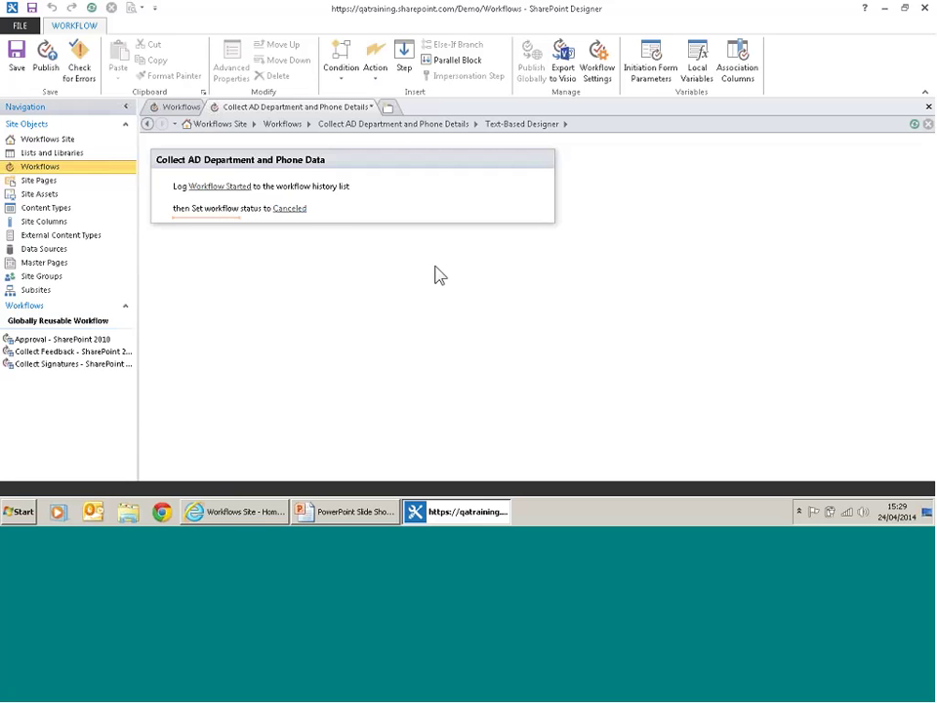
- Set the workflow status in the new action to the custom value Collecting AD Data
{"action": "left_click", "coordinate": [298, 209]}
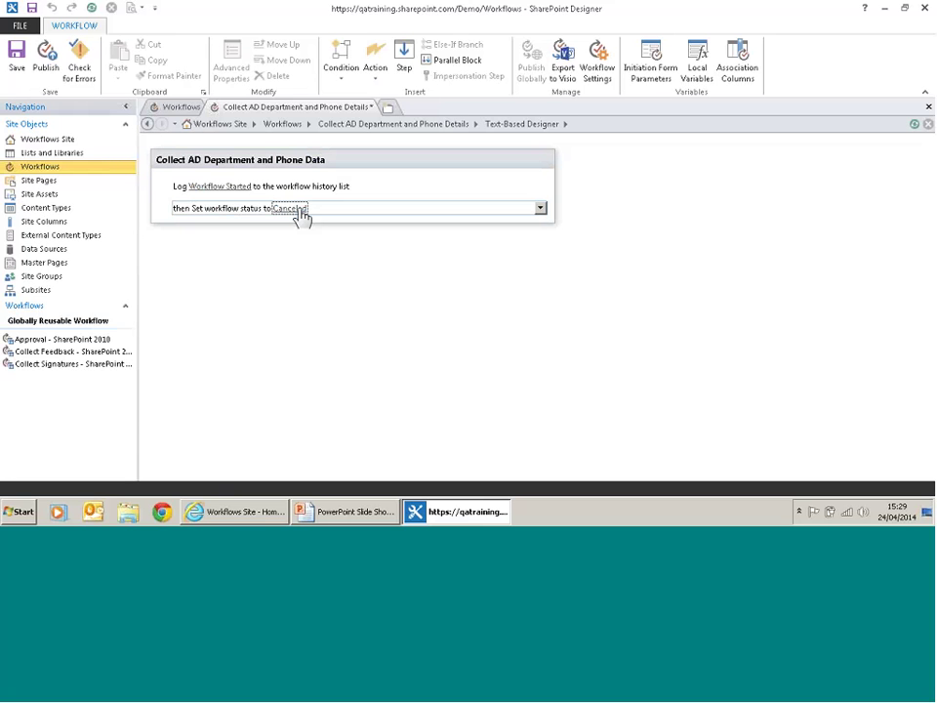
{"action": "left_click", "coordinate": [292, 209]}
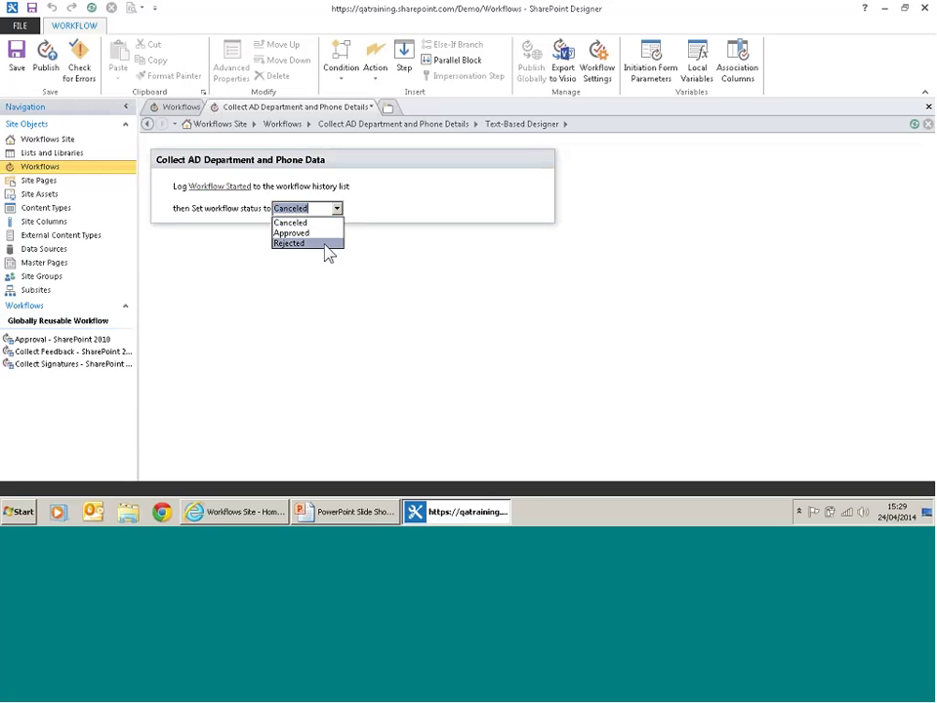
{"action": "left_click", "coordinate": [312, 209]}
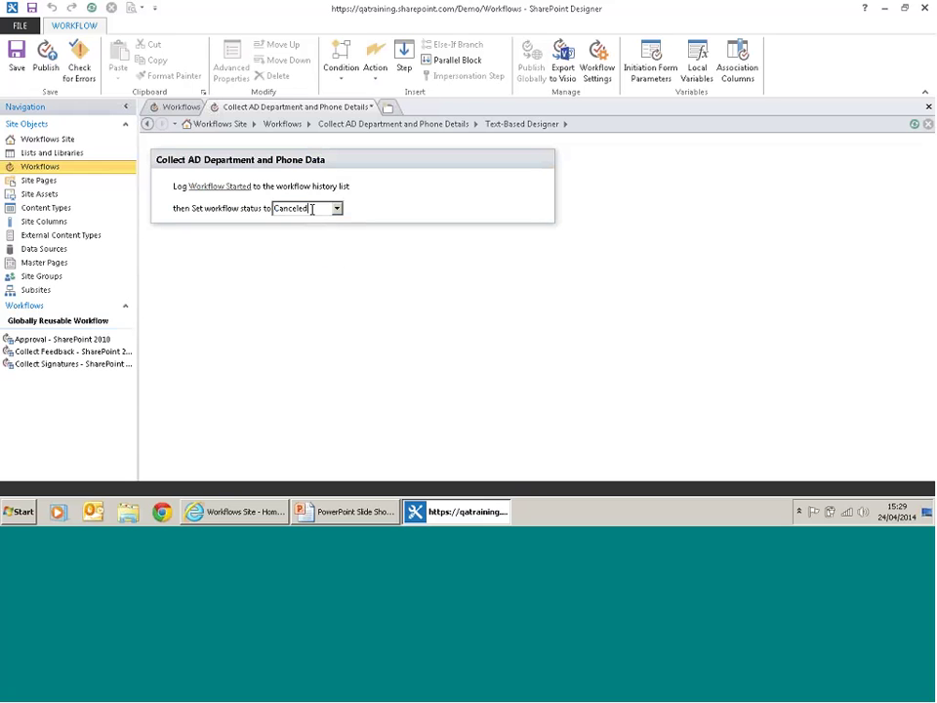
{"action": "left_click_drag", "start_coordinate": [311, 209], "coordinate": [270, 208]}
{"action": "key", "text": "BackSpace"}
{"action": "type", "text": "AD Data Co"}
{"action": "type", "text": "llect"}
{"action": "key", "text": "BackSpace"}
{"action": "key", "text": "BackSpace"}
{"action": "key", "text": "BackSpace"}
{"action": "key", "text": "BackSpace"}
{"action": "key", "text": "BackSpace"}
{"action": "key", "text": "BackSpace"}
{"action": "key", "text": "BackSpace"}
{"action": "key", "text": "BackSpace"}
{"action": "key", "text": "BackSpace"}
{"action": "key", "text": "BackSpace"}
{"action": "key", "text": "BackSpace"}
{"action": "key", "text": "BackSpace"}
{"action": "key", "text": "BackSpace"}
{"action": "key", "text": "BackSpace"}
{"action": "key", "text": "BackSpace"}
{"action": "type", "text": "Collecting AD Data"}
{"action": "key", "text": "Return"}
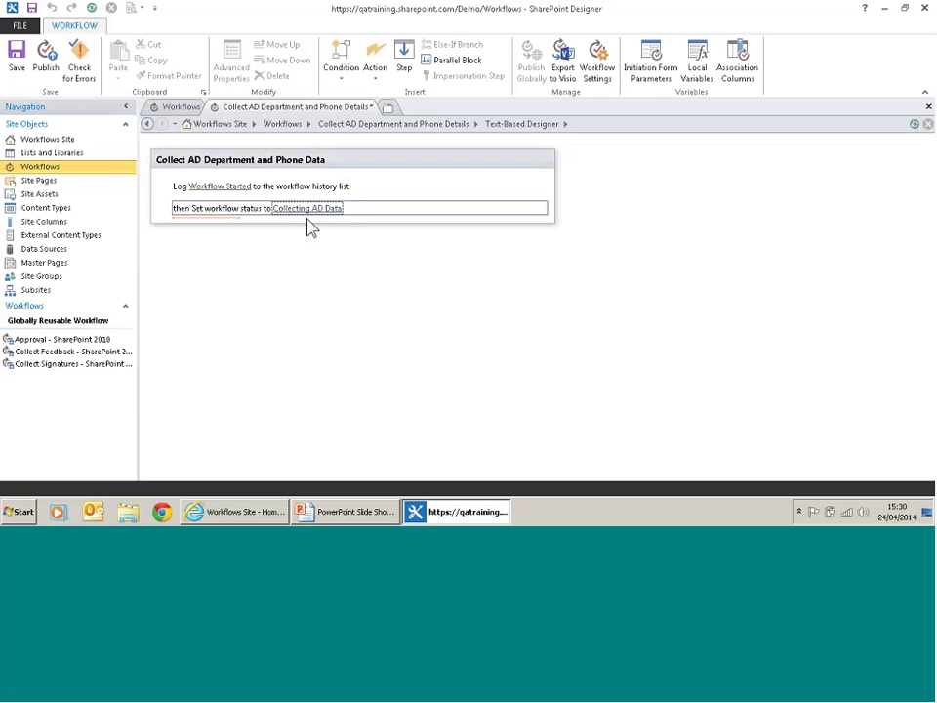
{"action": "left_click", "coordinate": [305, 219]}
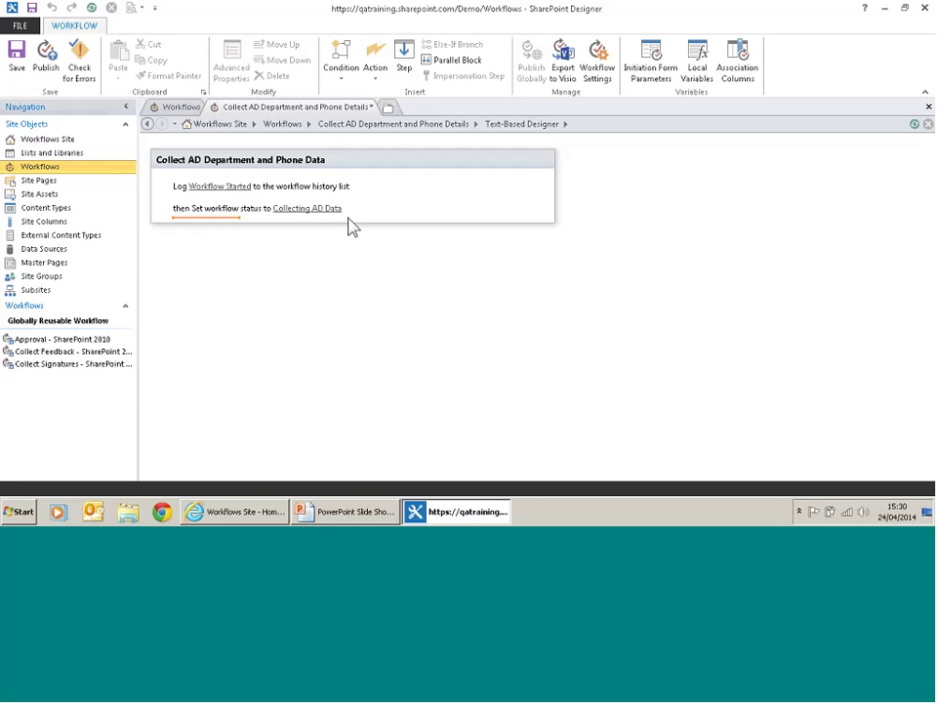
- Add a Set Field in Current Item action after the status action and choose Department as its field
{"action": "left_click", "coordinate": [380, 82]}
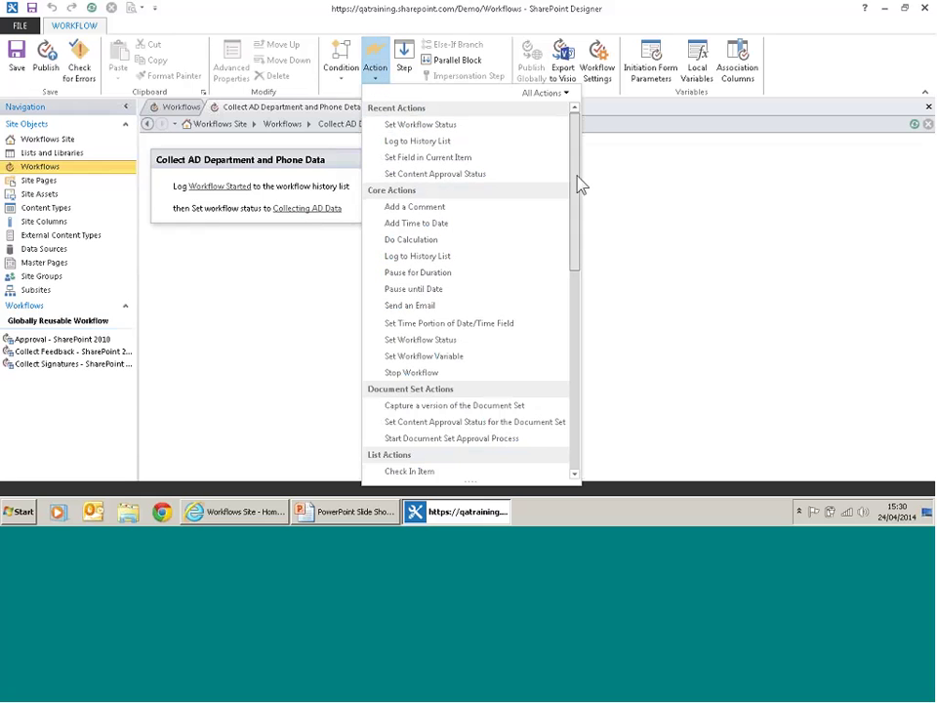
{"action": "left_click_drag", "start_coordinate": [577, 177], "coordinate": [576, 195]}
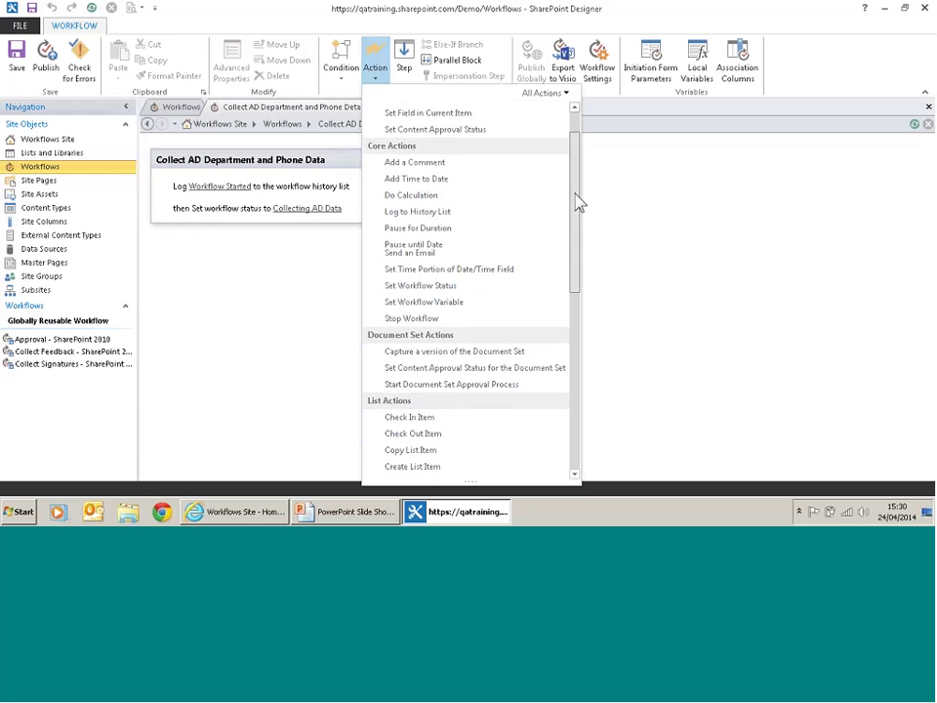
{"action": "scroll", "coordinate": [577, 203], "scroll_direction": "down", "scroll_amount": 3}
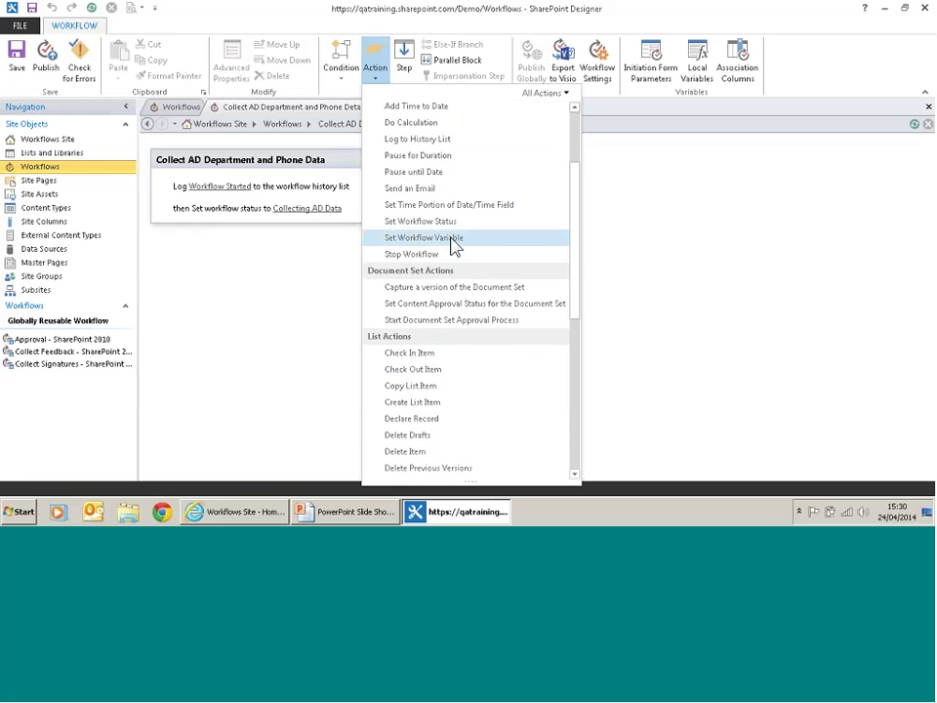
{"action": "left_click_drag", "start_coordinate": [577, 261], "coordinate": [575, 339]}
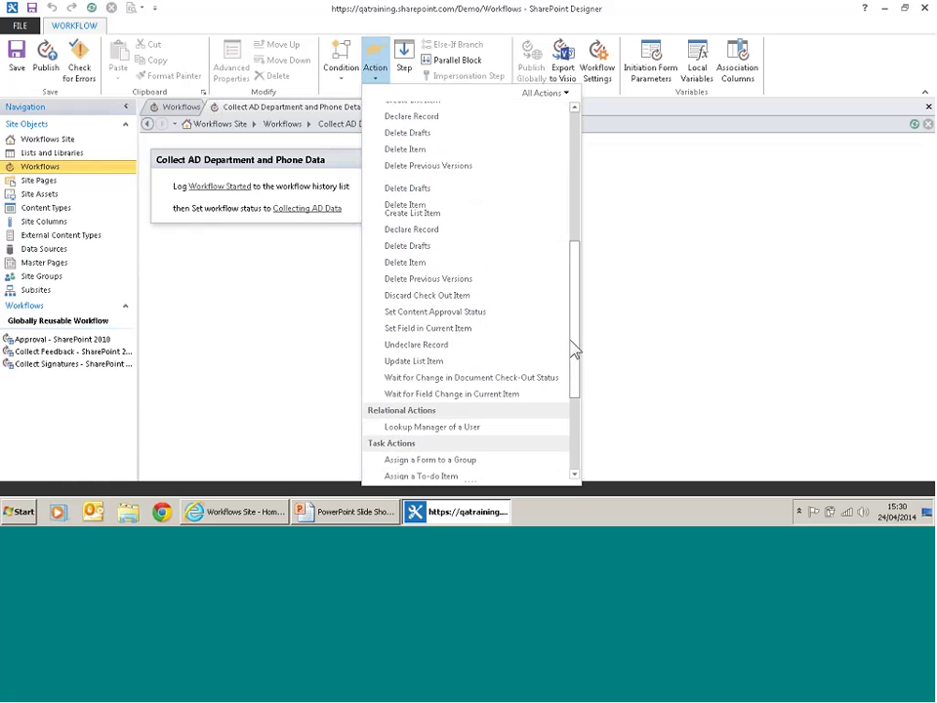
{"action": "left_click", "coordinate": [408, 330]}
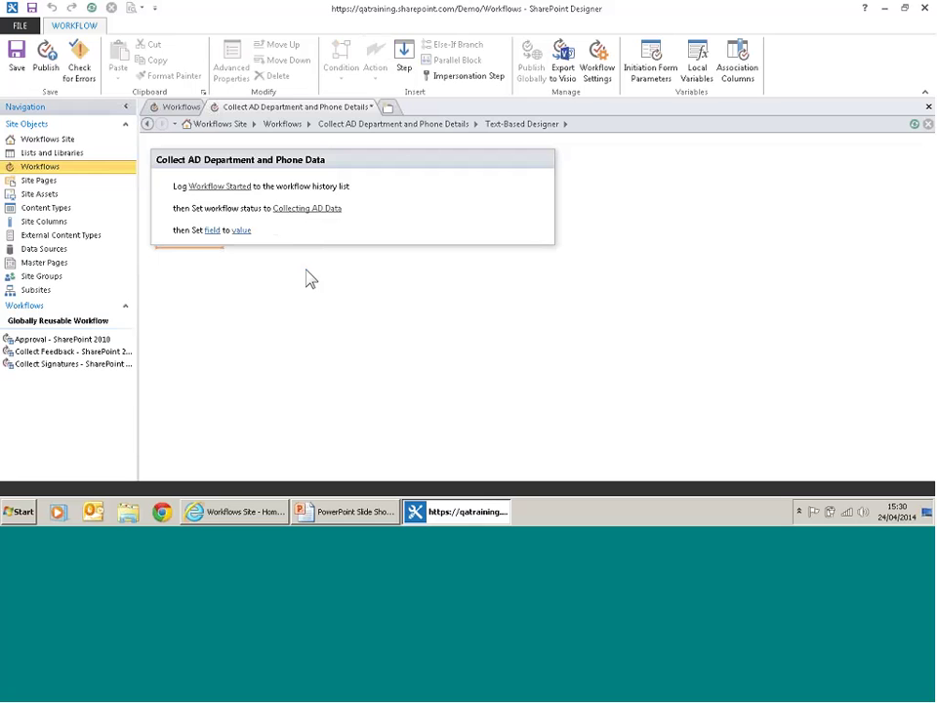
{"action": "left_click", "coordinate": [212, 232]}
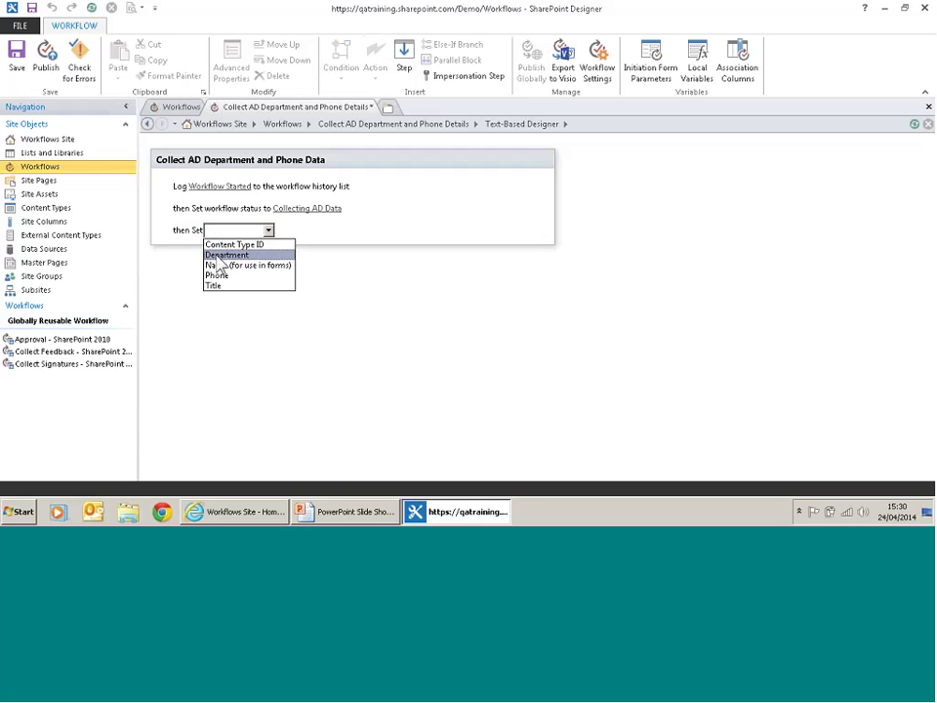
{"action": "left_click", "coordinate": [226, 254]}
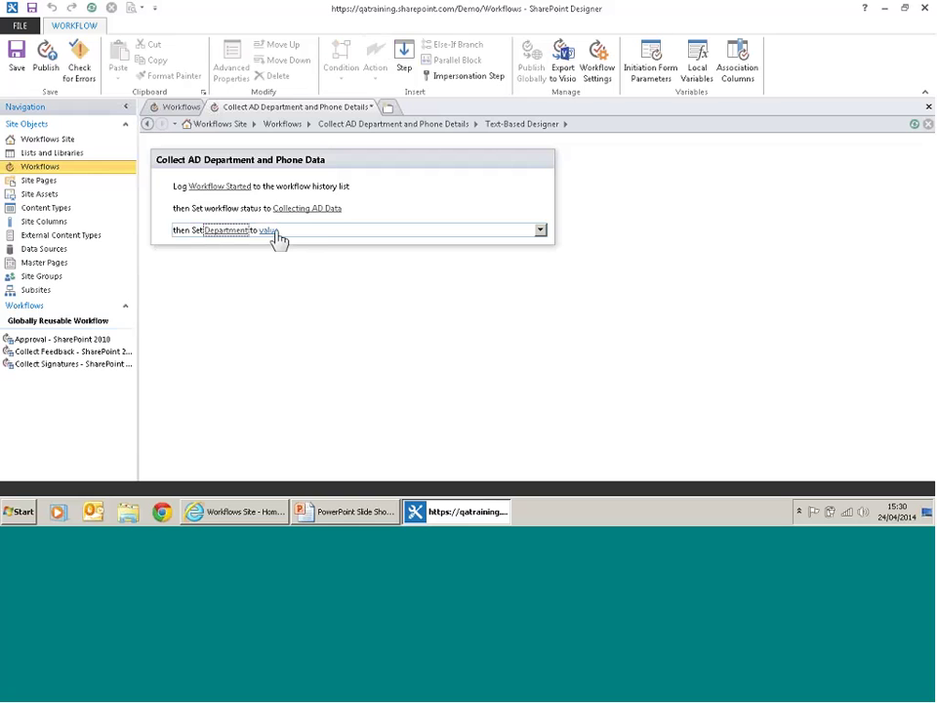
- Start a lookup for the Department field's value with User Profiles as the data source
{"action": "left_click", "coordinate": [275, 233]}
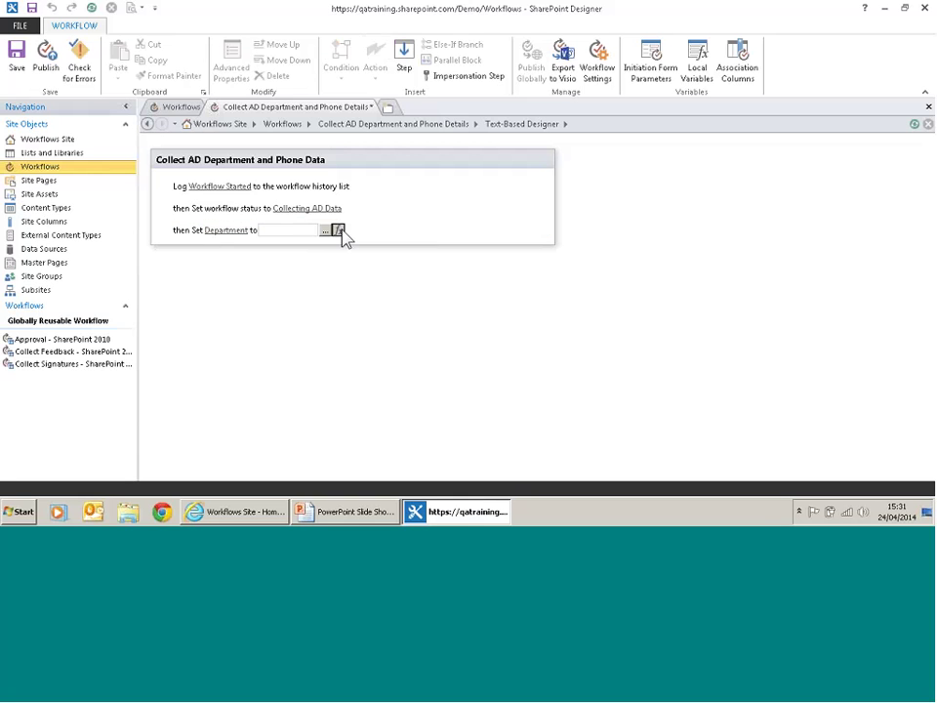
{"action": "left_click", "coordinate": [340, 231]}
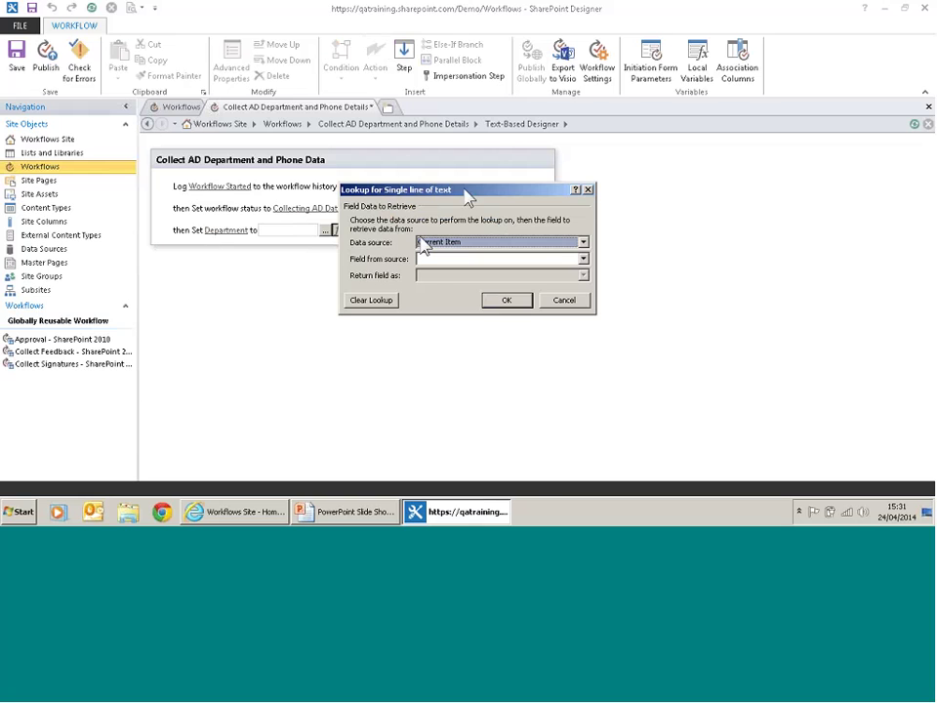
{"action": "left_click_drag", "start_coordinate": [468, 195], "coordinate": [483, 191]}
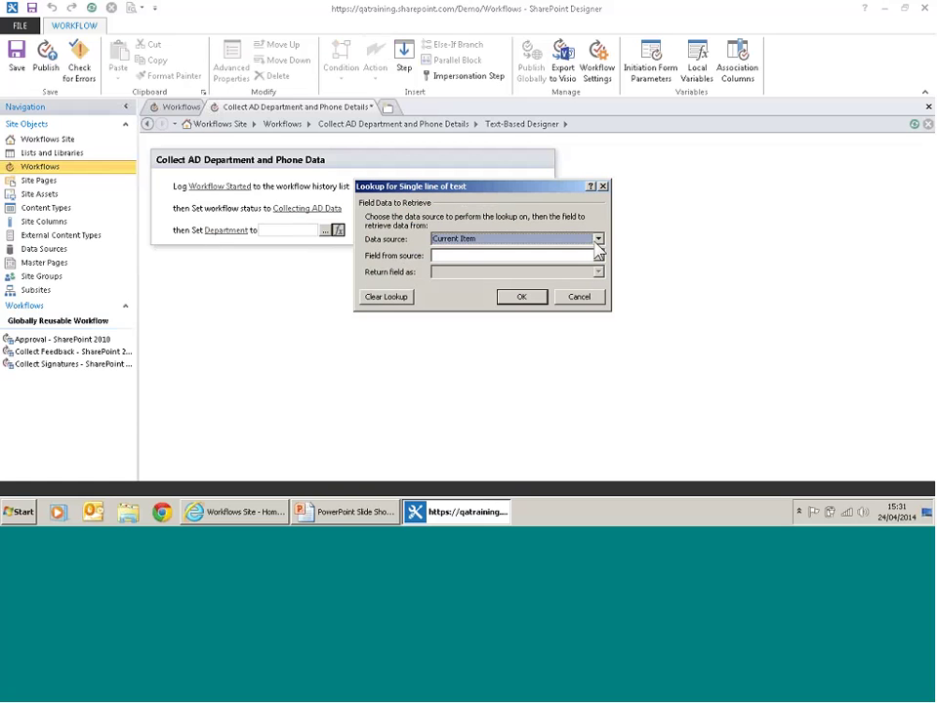
{"action": "left_click", "coordinate": [597, 239]}
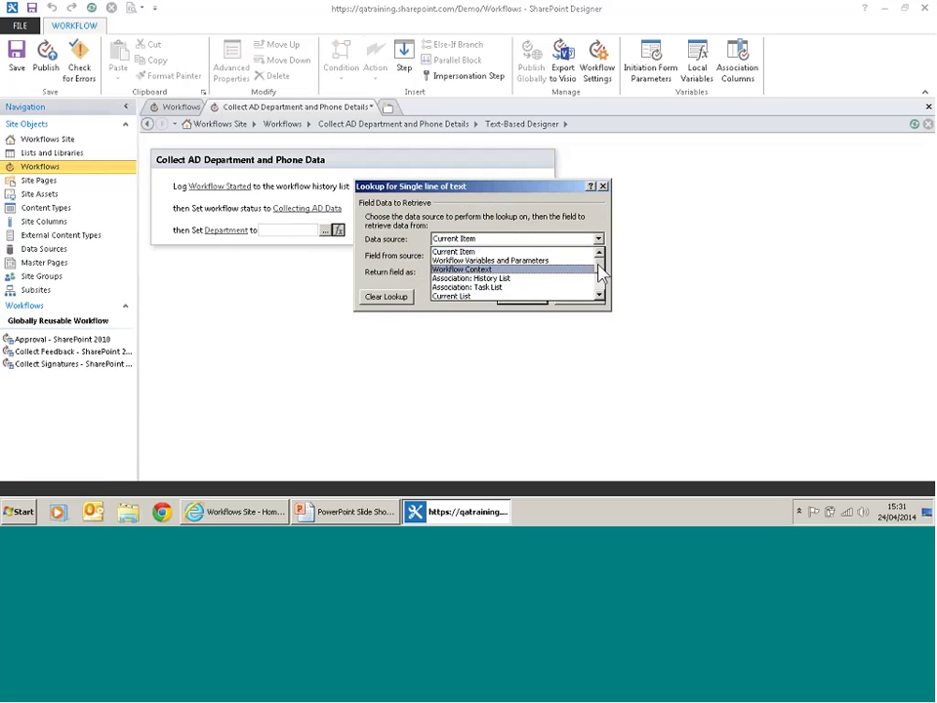
{"action": "left_click_drag", "start_coordinate": [601, 273], "coordinate": [600, 295]}
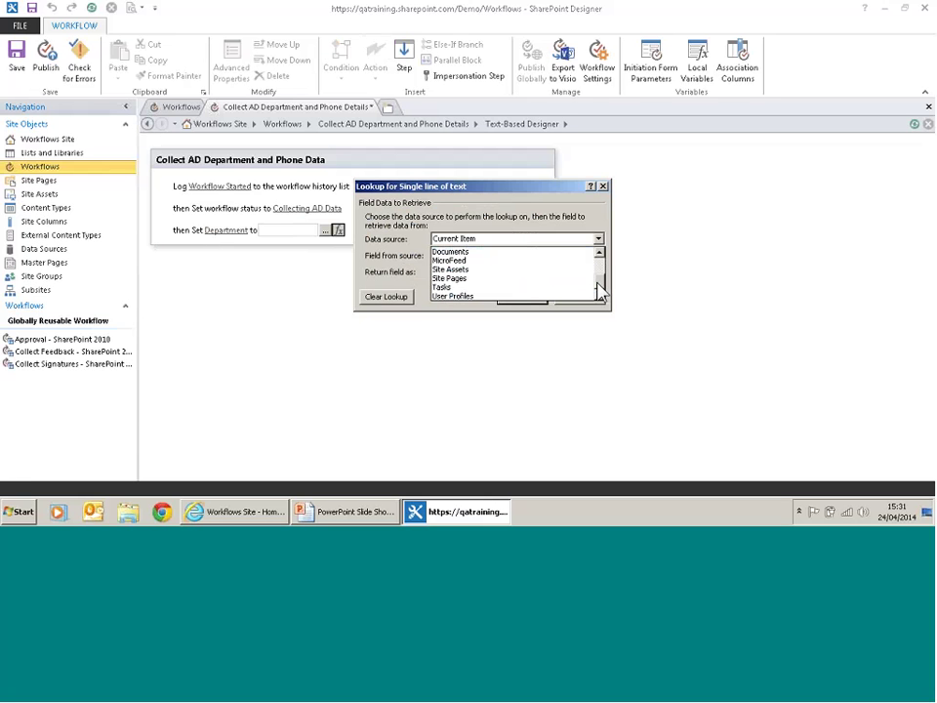
{"action": "left_click", "coordinate": [478, 296]}
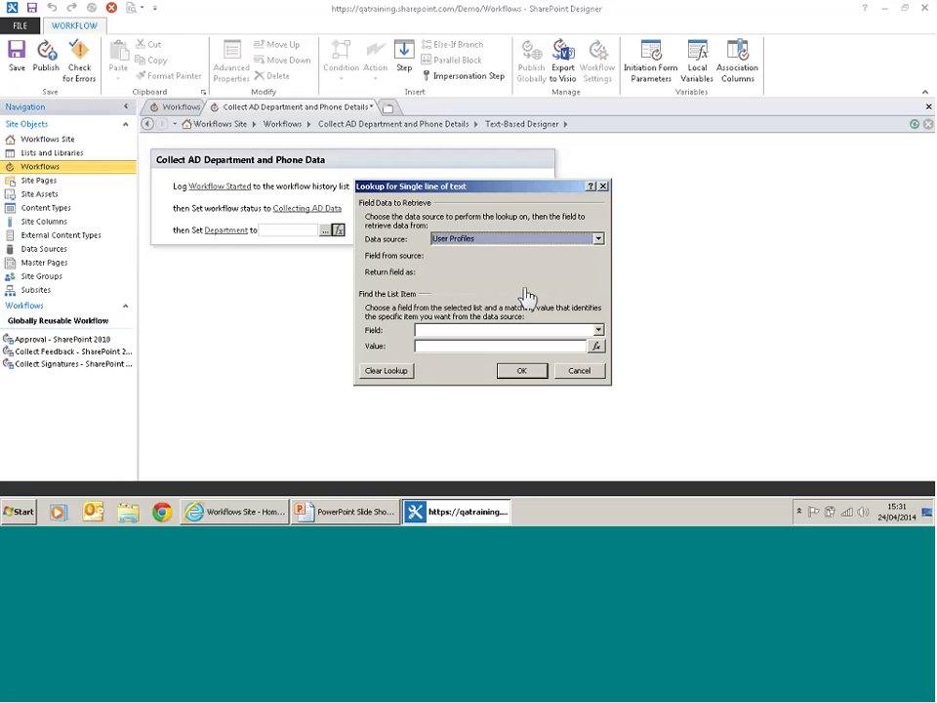
- Choose Department as the field to retrieve from the user profiles
{"action": "left_click", "coordinate": [598, 256]}
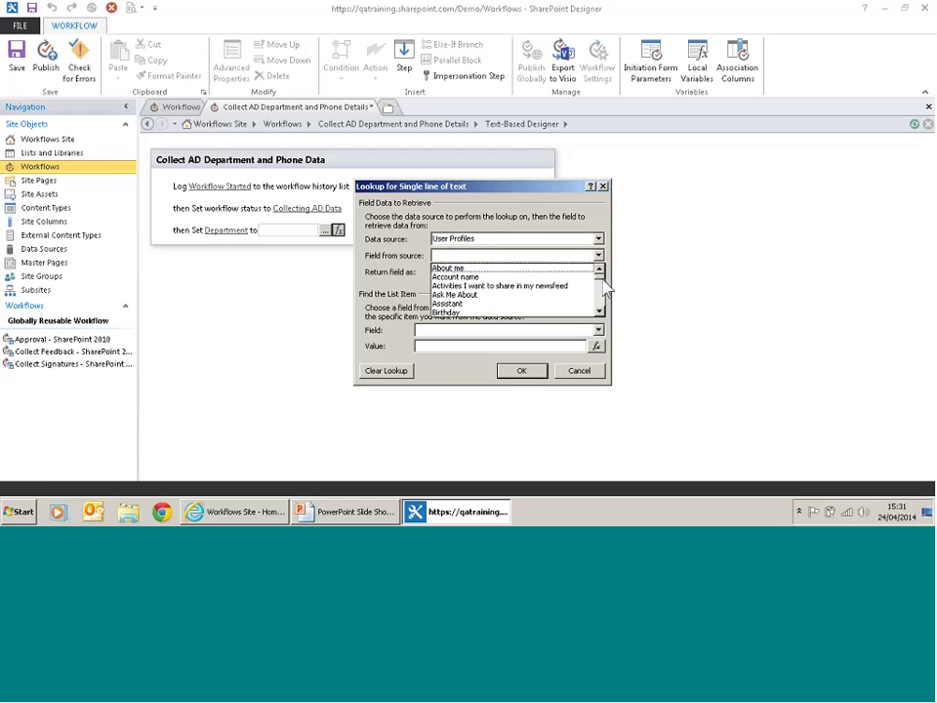
{"action": "scroll", "coordinate": [604, 282], "scroll_direction": "down", "scroll_amount": 3}
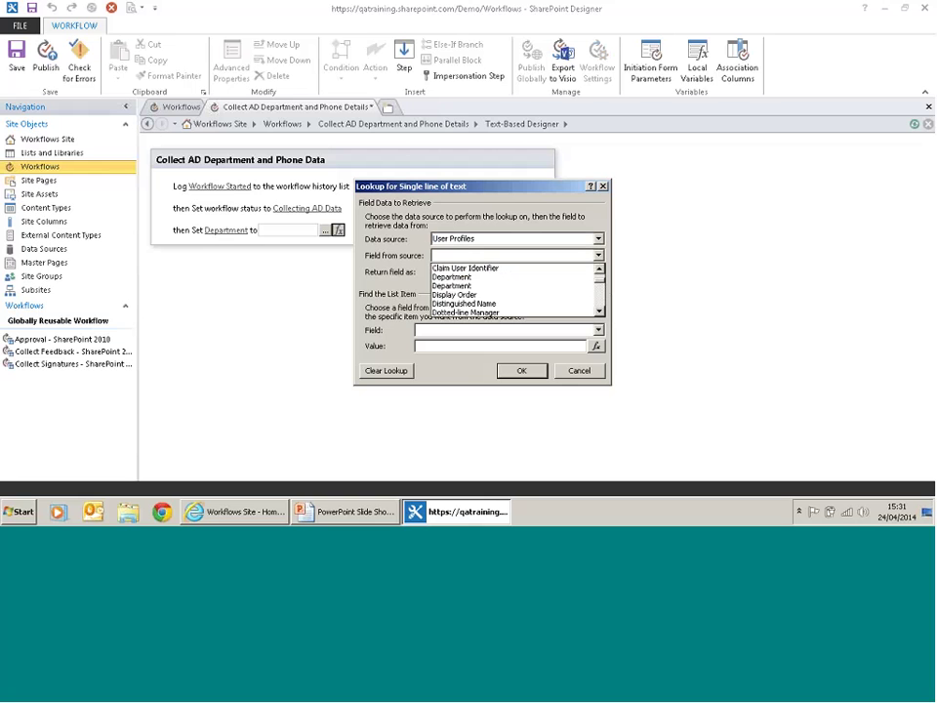
{"action": "scroll", "coordinate": [605, 283], "scroll_direction": "up", "scroll_amount": 3}
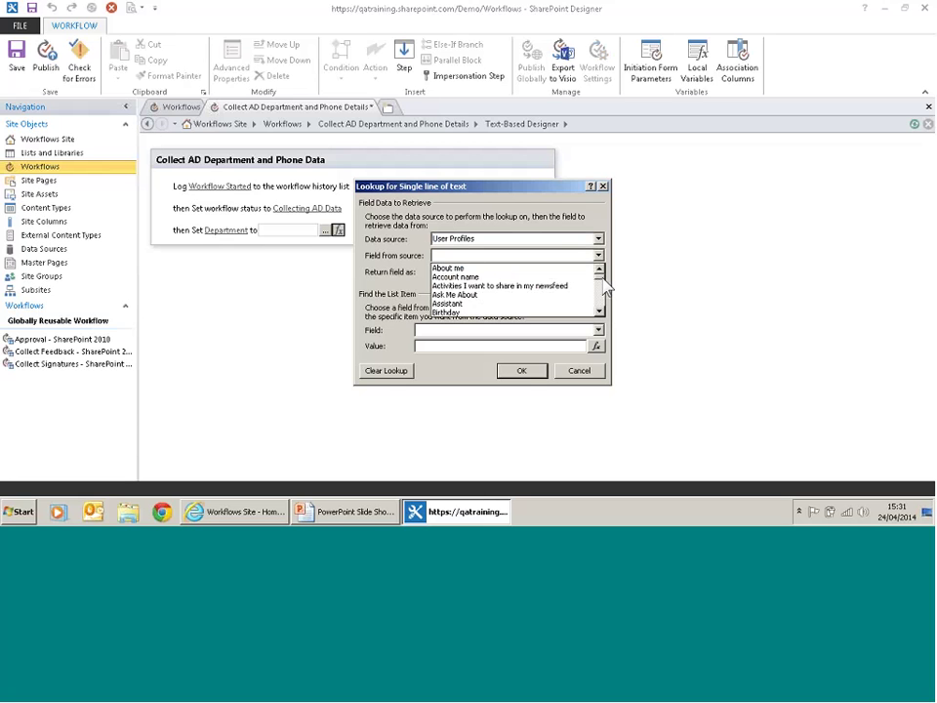
{"action": "left_click", "coordinate": [600, 312]}
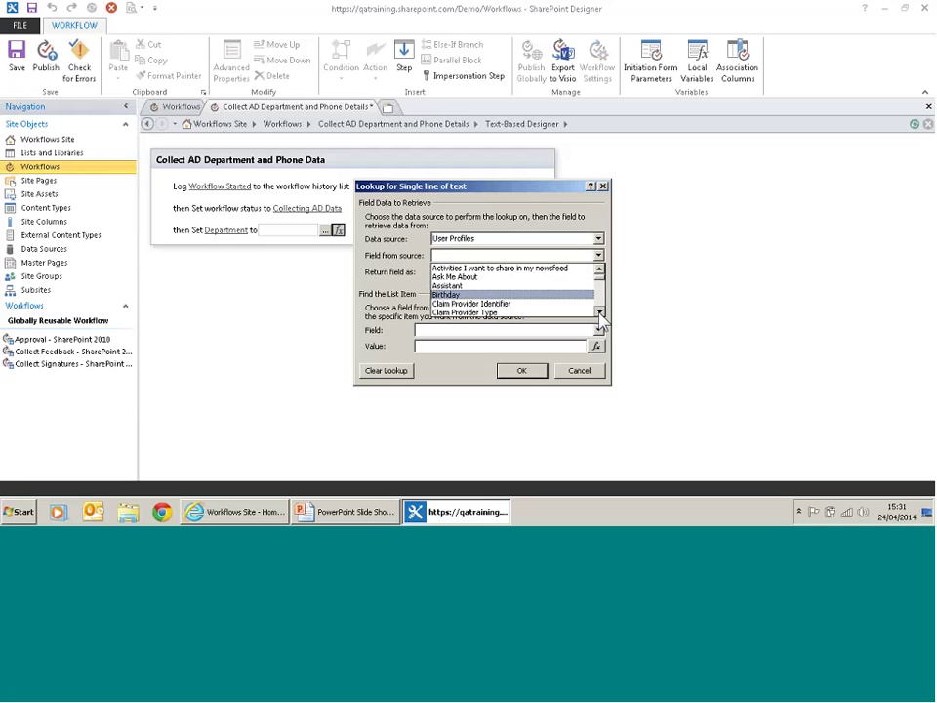
{"action": "left_click", "coordinate": [600, 312]}
{"action": "left_click", "coordinate": [600, 312]}
{"action": "left_click", "coordinate": [599, 312]}
{"action": "left_click", "coordinate": [599, 312]}
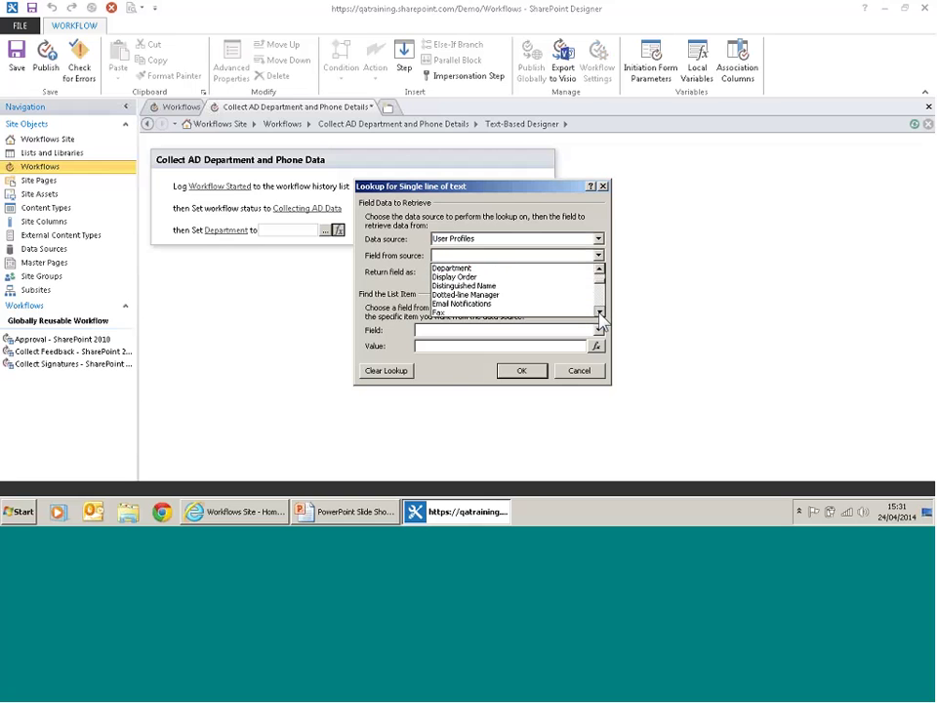
{"action": "left_click", "coordinate": [600, 312]}
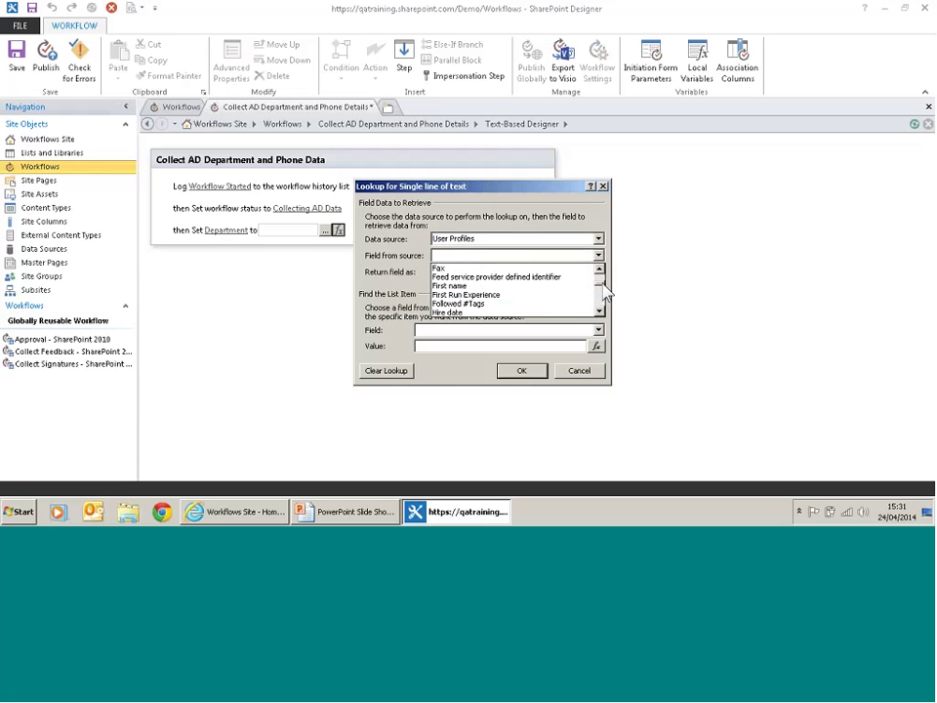
{"action": "left_click_drag", "start_coordinate": [603, 283], "coordinate": [603, 278]}
{"action": "left_click", "coordinate": [600, 312]}
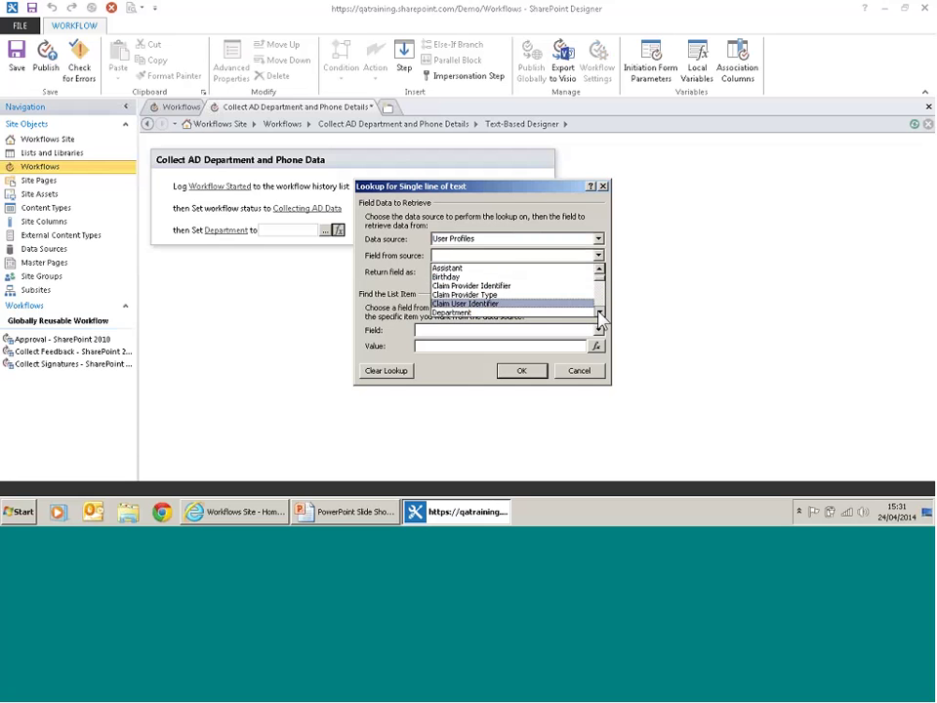
{"action": "left_click", "coordinate": [600, 312]}
{"action": "left_click", "coordinate": [581, 304]}
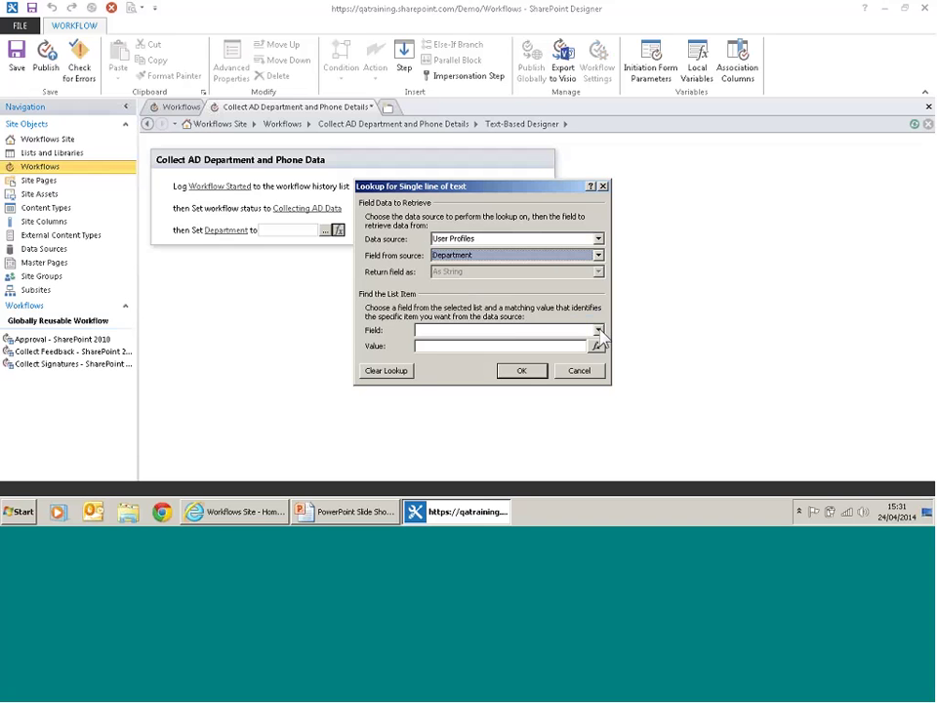
- Match the Department lookup's Account Name to the current item's Created By value and accept the lookup
{"action": "left_click", "coordinate": [600, 331]}
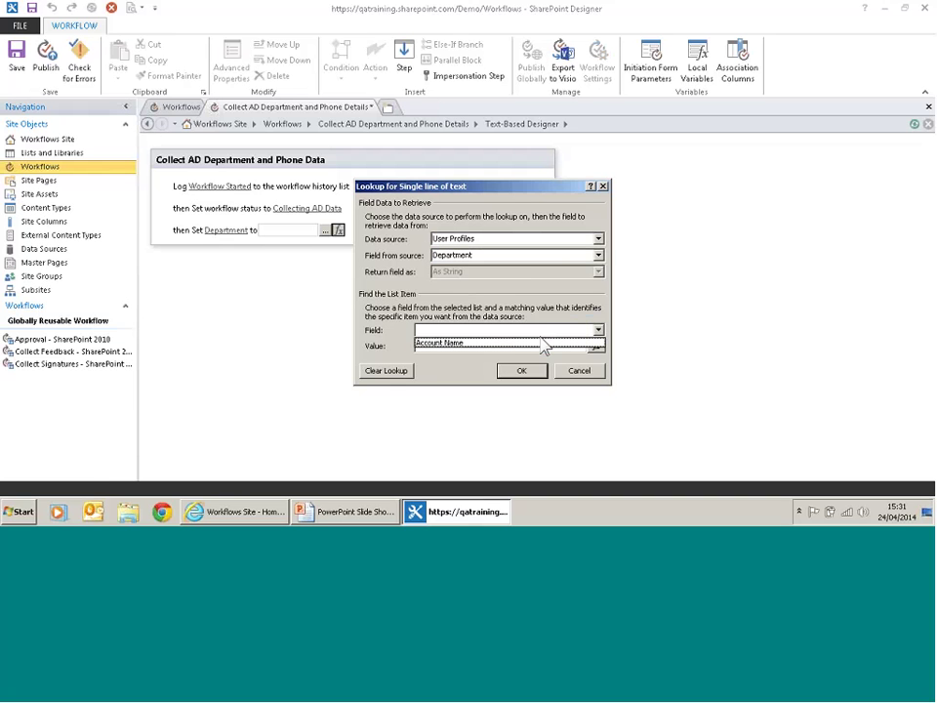
{"action": "left_click", "coordinate": [506, 344]}
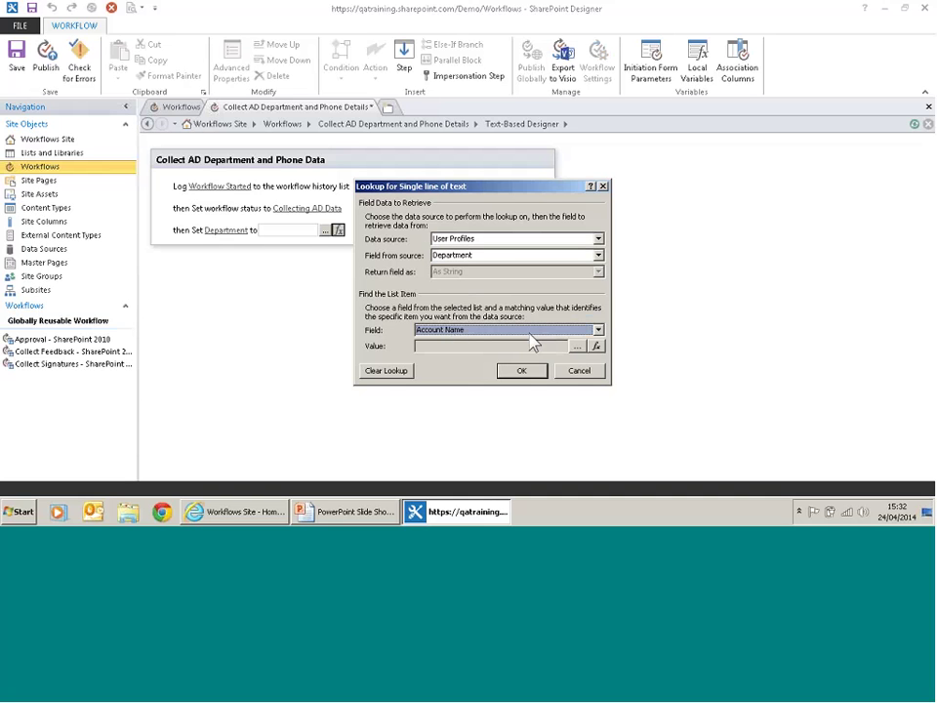
{"action": "left_click", "coordinate": [597, 347]}
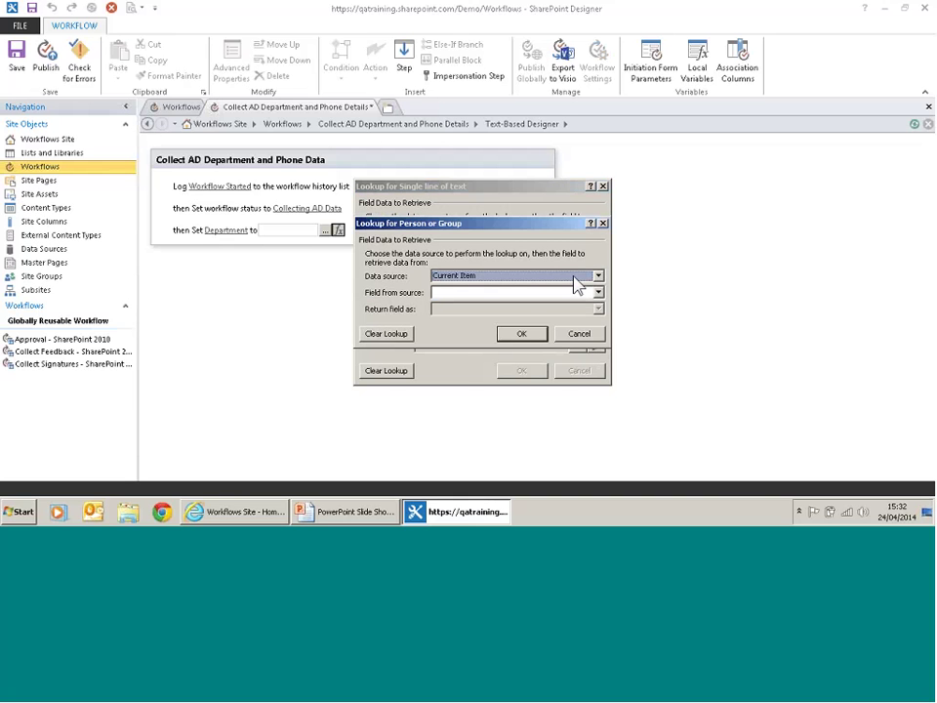
{"action": "left_click", "coordinate": [598, 294]}
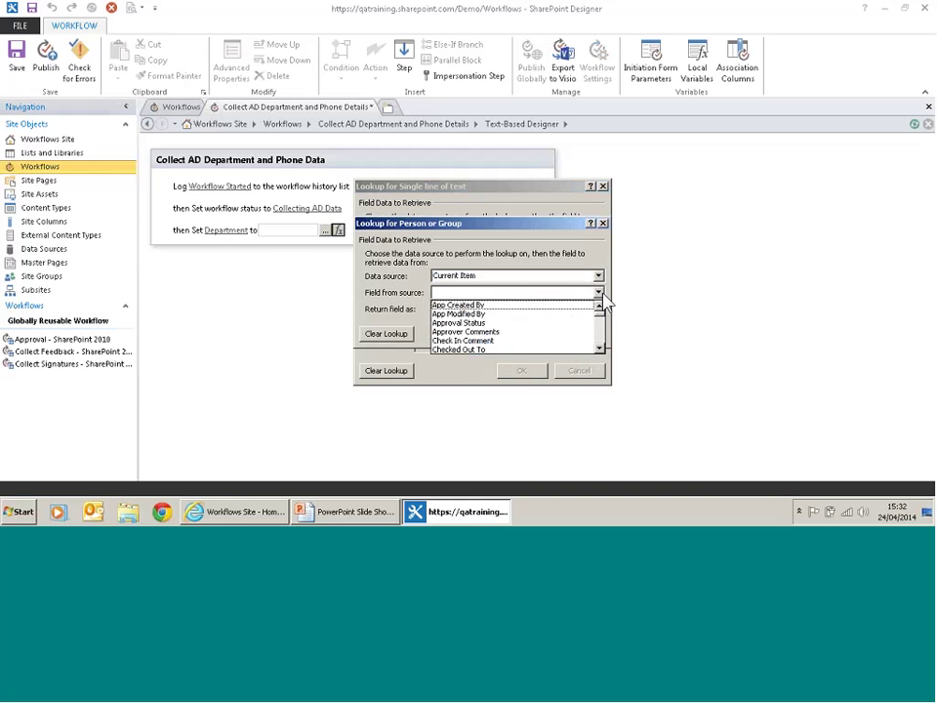
{"action": "left_click", "coordinate": [601, 348]}
{"action": "left_click", "coordinate": [602, 349]}
{"action": "left_click", "coordinate": [601, 348]}
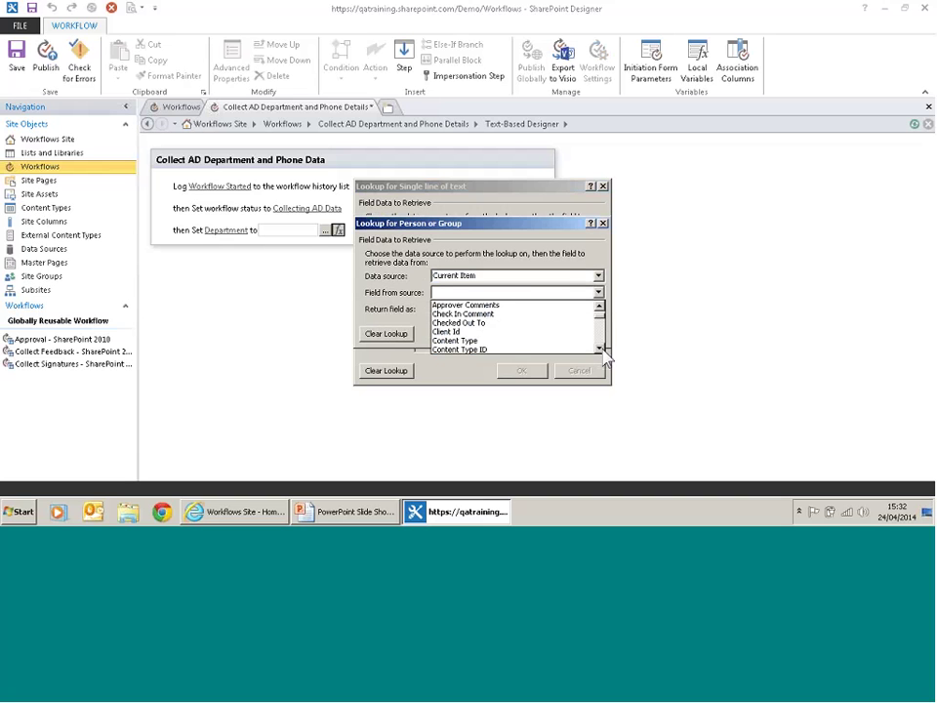
{"action": "left_click", "coordinate": [602, 348]}
{"action": "left_click", "coordinate": [601, 349]}
{"action": "left_click", "coordinate": [602, 349]}
{"action": "left_click", "coordinate": [601, 349]}
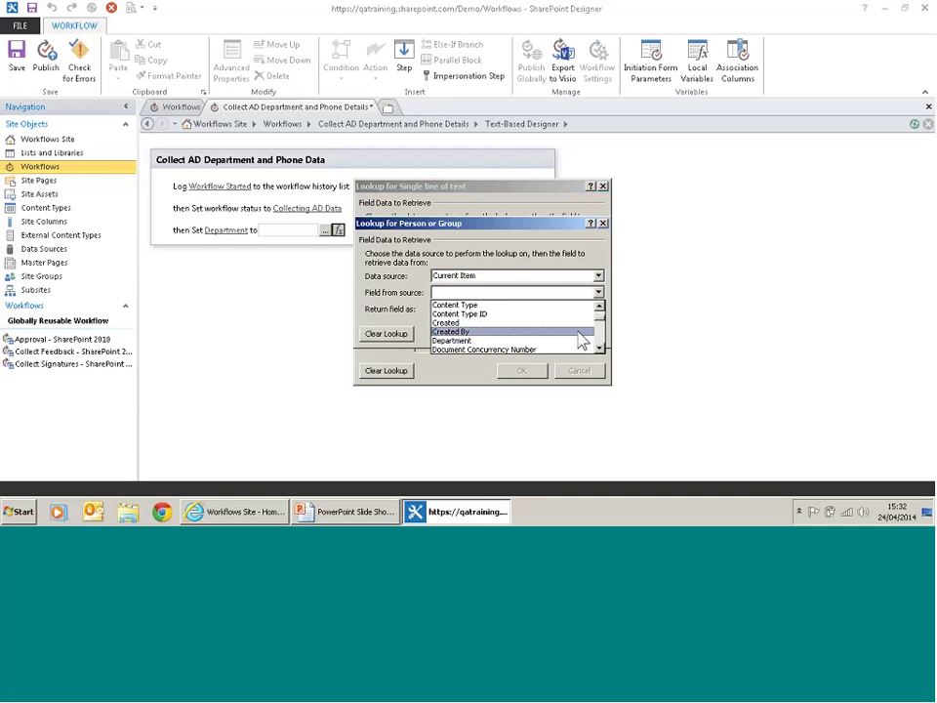
{"action": "left_click", "coordinate": [579, 332]}
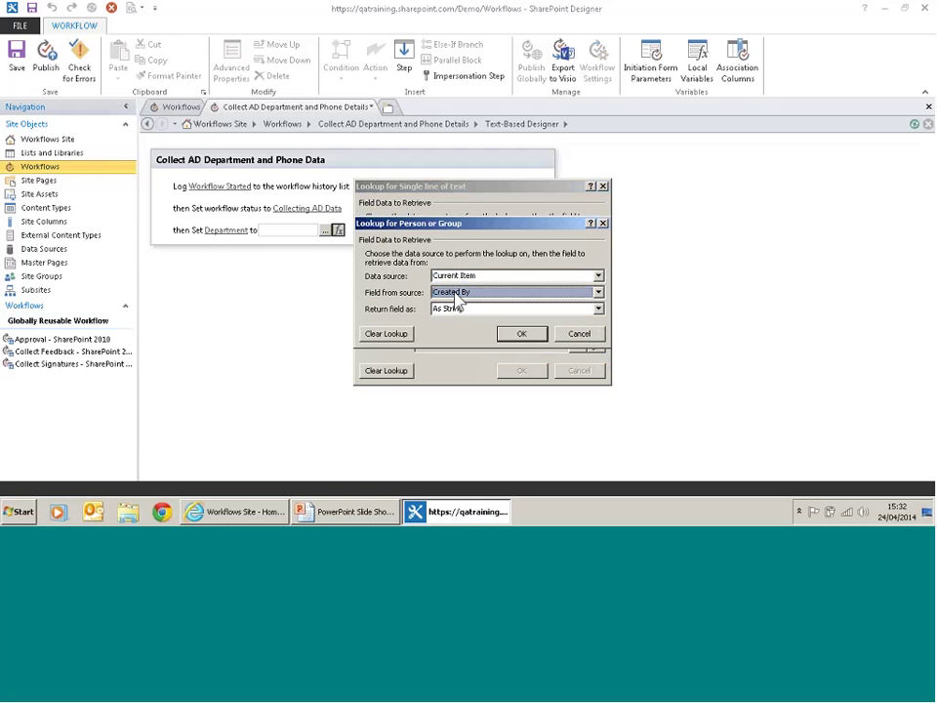
{"action": "left_click", "coordinate": [507, 335]}
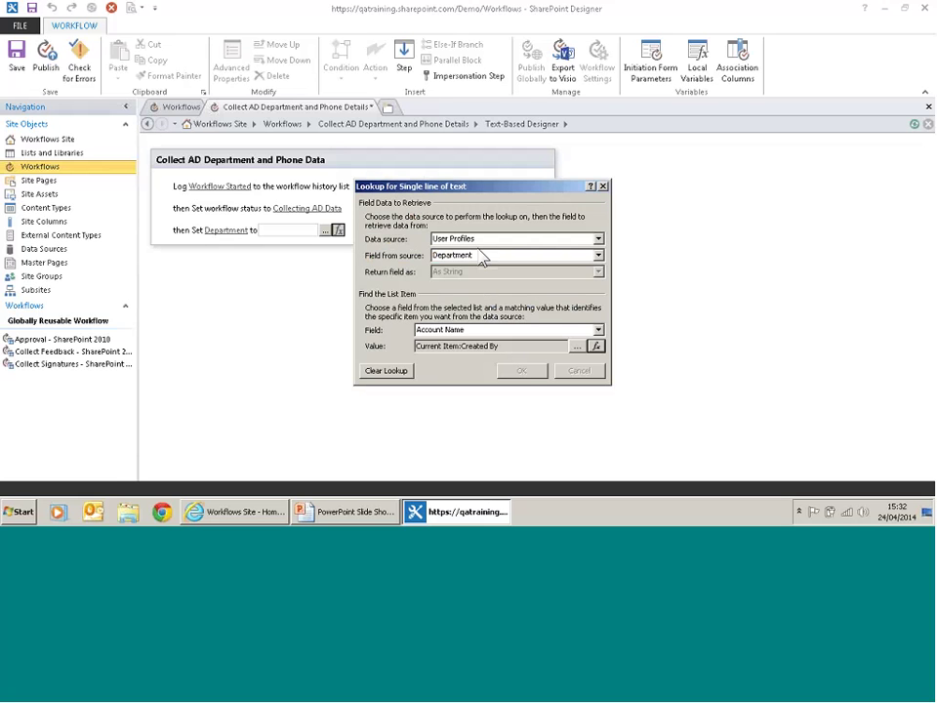
{"action": "left_click", "coordinate": [527, 373]}
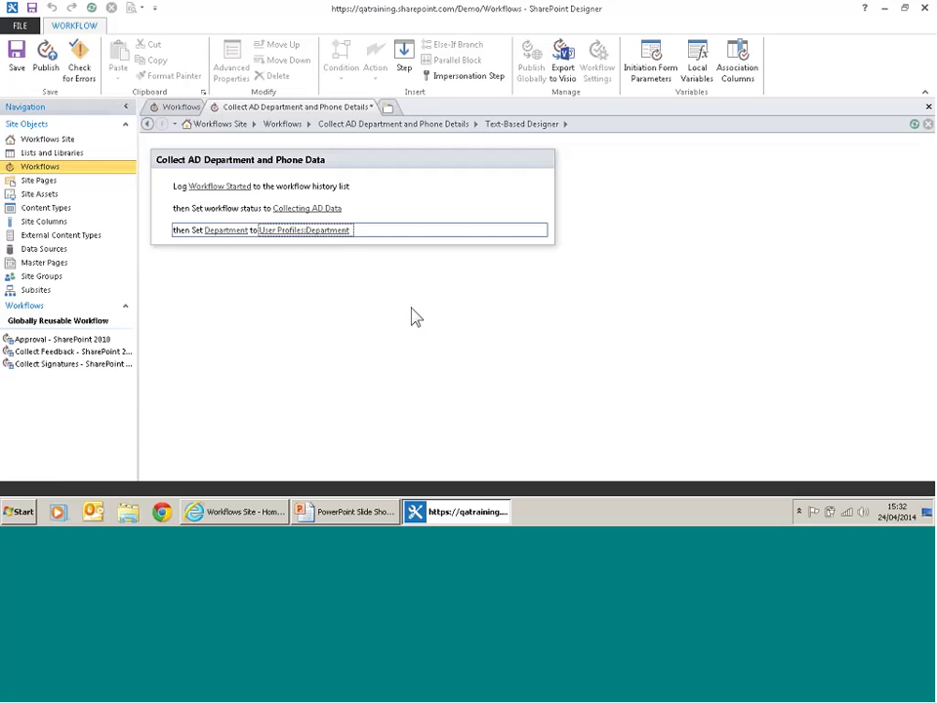
- Add a Set Field in Current Item action after the Department action and choose Phone as its field
{"action": "left_click", "coordinate": [241, 243]}
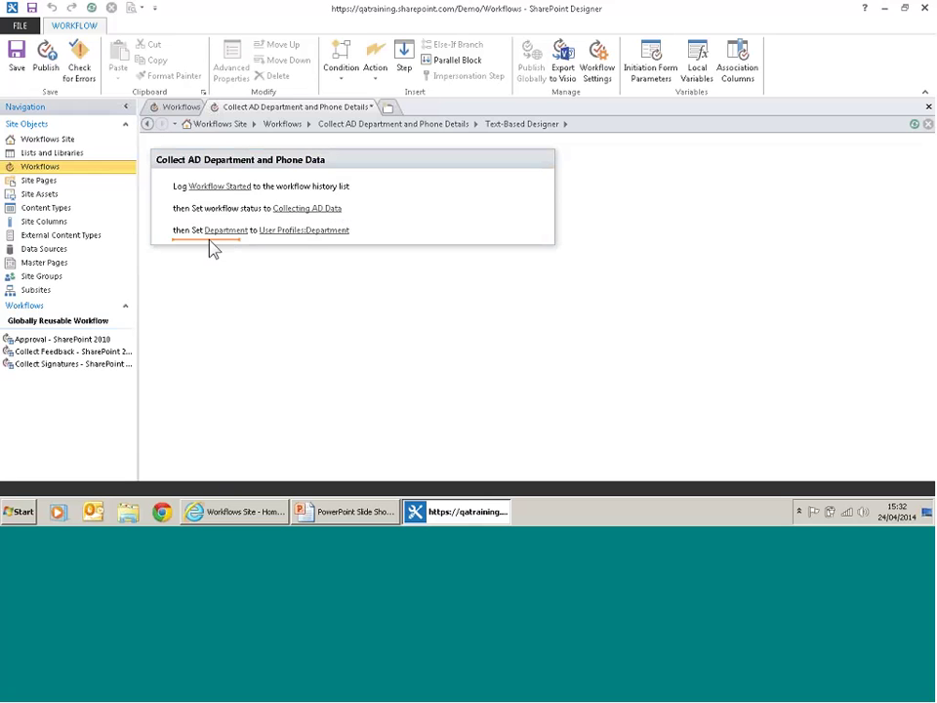
{"action": "type", "text": "set"}
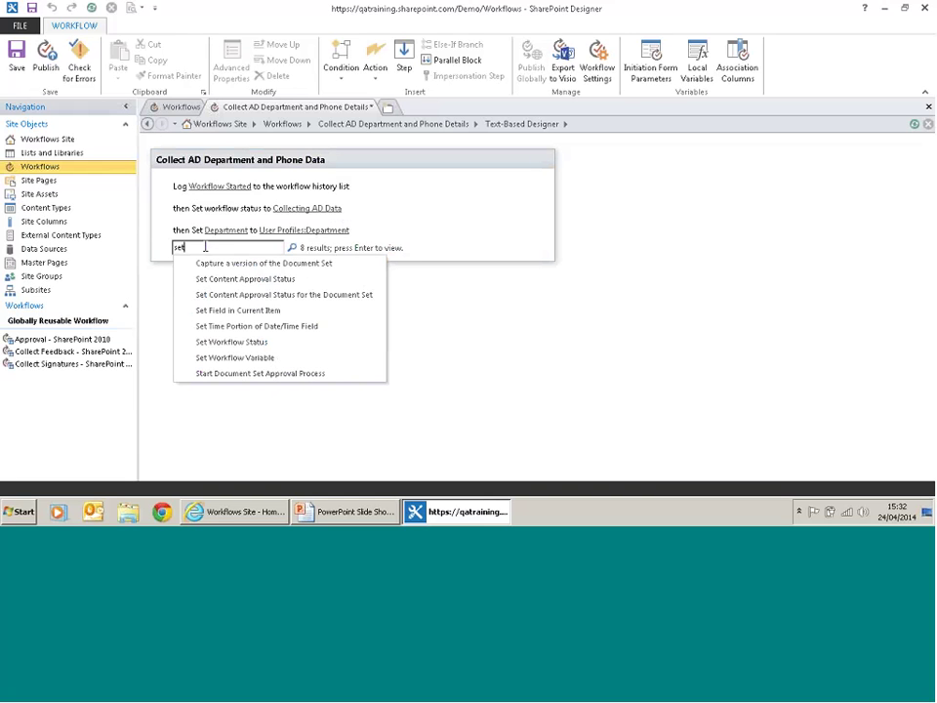
{"action": "left_click", "coordinate": [233, 313]}
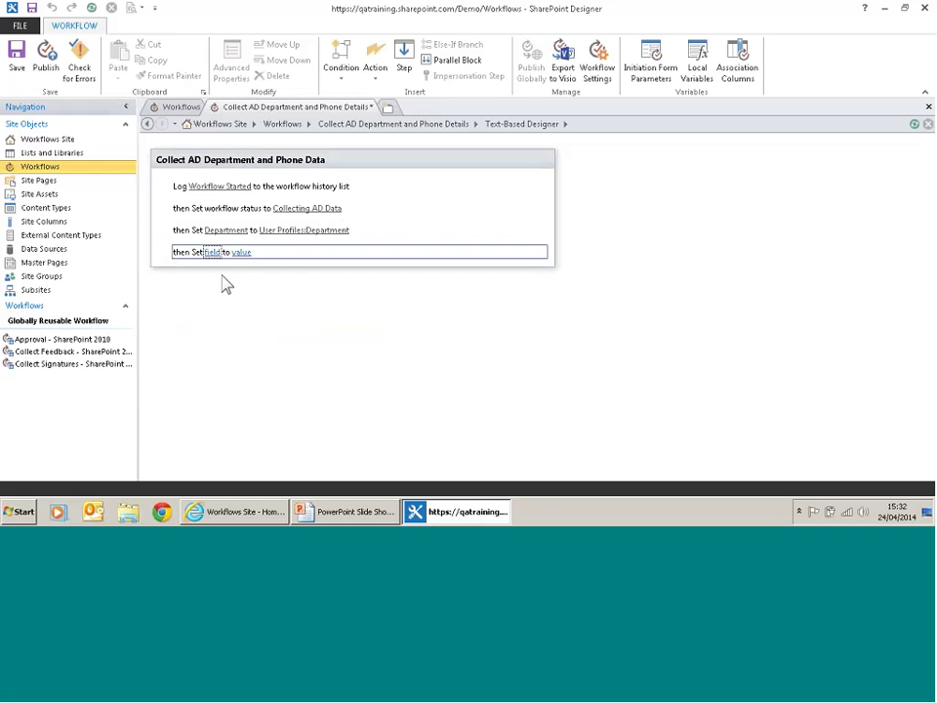
{"action": "left_click", "coordinate": [217, 253]}
{"action": "left_click", "coordinate": [224, 300]}
- Start a lookup for the Phone field's value that retrieves Work phone from User Profiles
{"action": "left_click", "coordinate": [249, 252]}
{"action": "left_click", "coordinate": [318, 252]}
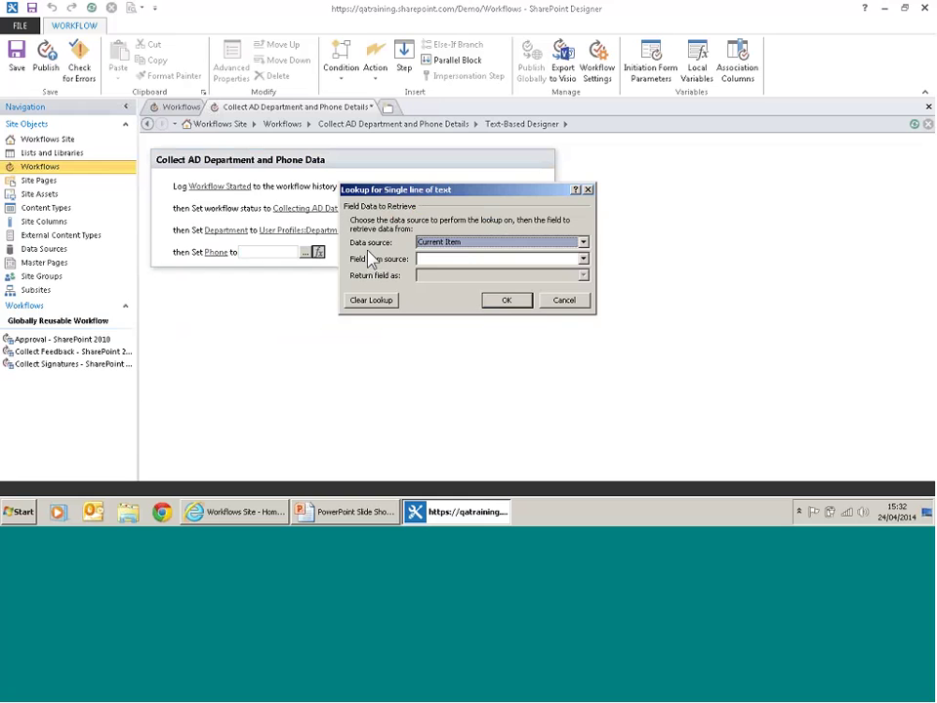
{"action": "left_click", "coordinate": [583, 242]}
{"action": "left_click_drag", "start_coordinate": [586, 269], "coordinate": [586, 293]}
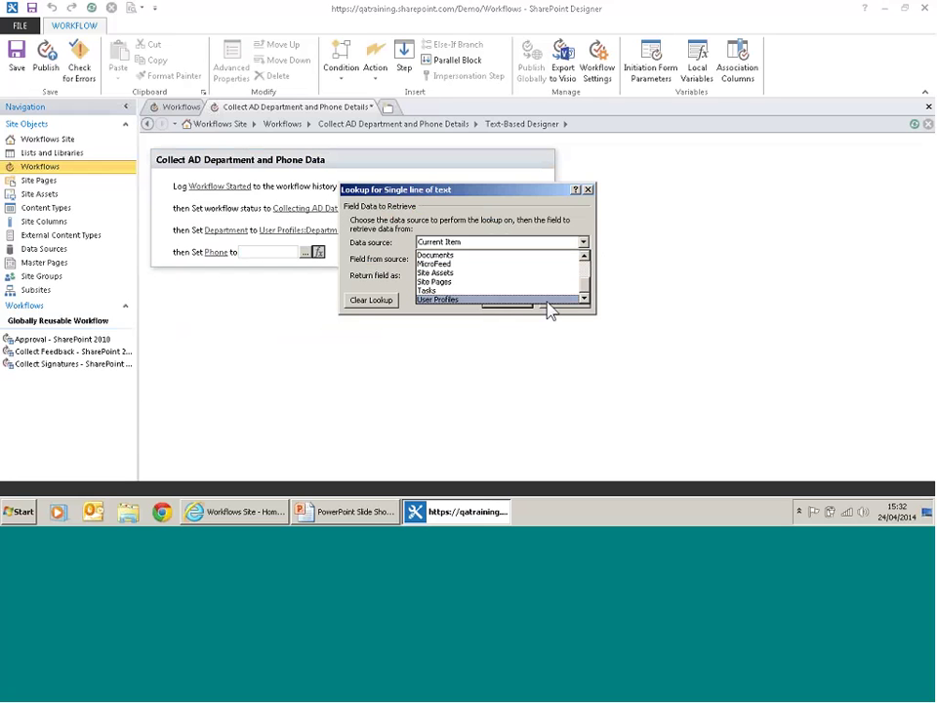
{"action": "left_click", "coordinate": [548, 302]}
{"action": "left_click", "coordinate": [583, 258]}
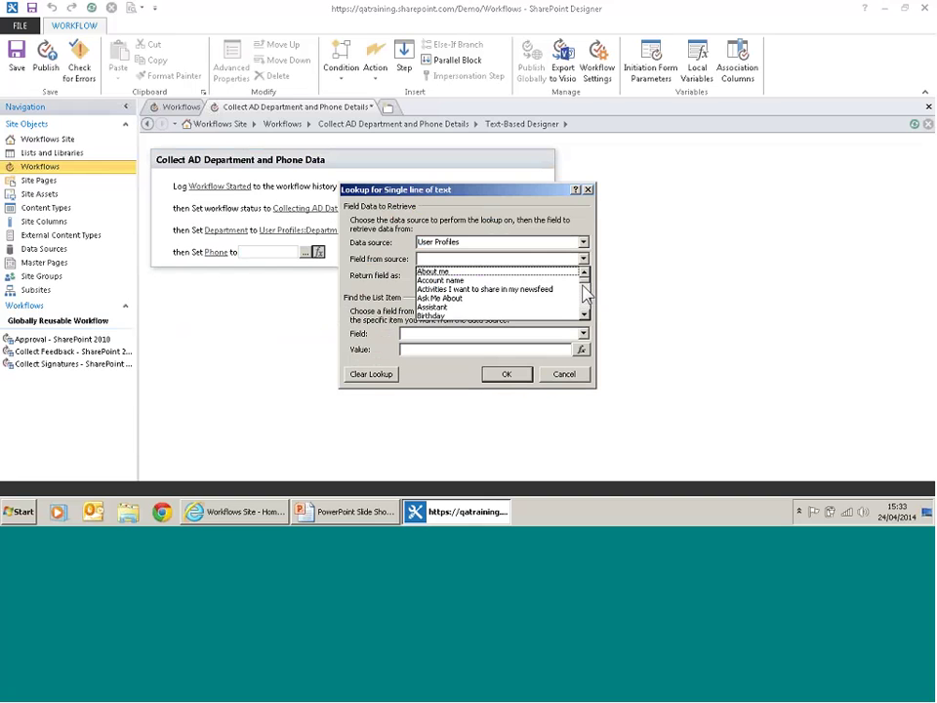
{"action": "left_click_drag", "start_coordinate": [585, 281], "coordinate": [586, 311]}
{"action": "left_click", "coordinate": [552, 316]}
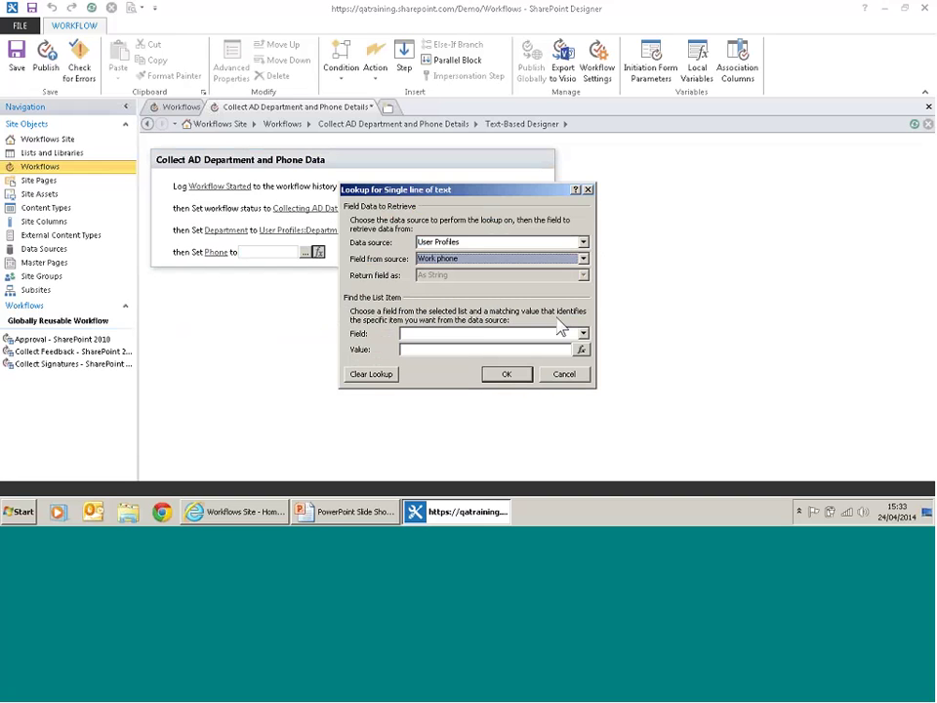
- Match the Work phone lookup's Account Name to the current item's Created By value and accept the lookup
{"action": "left_click", "coordinate": [583, 334]}
{"action": "left_click", "coordinate": [582, 346]}
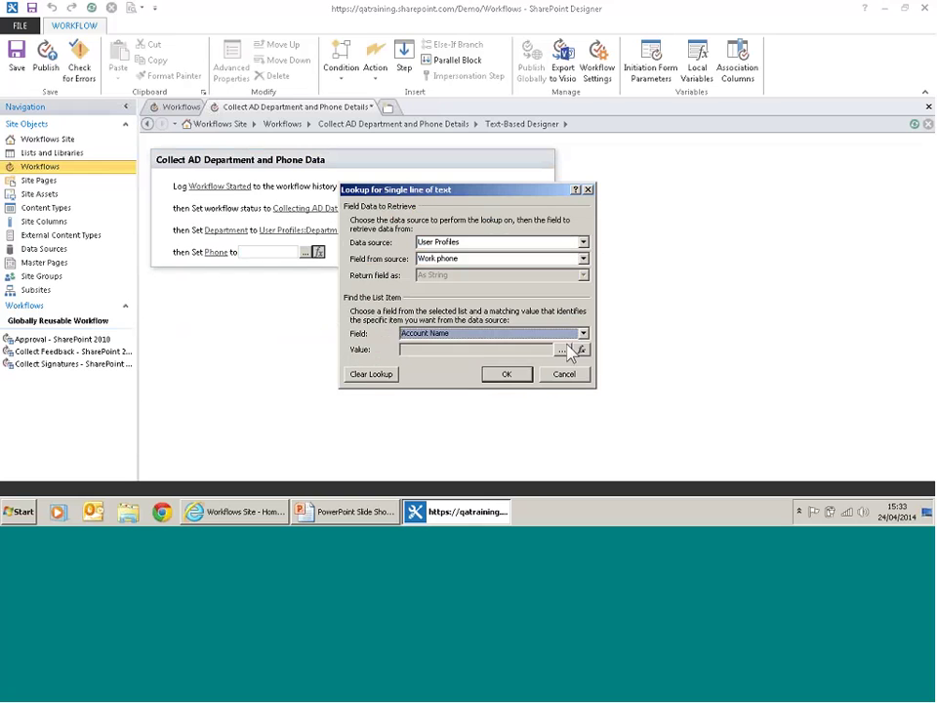
{"action": "left_click", "coordinate": [581, 349]}
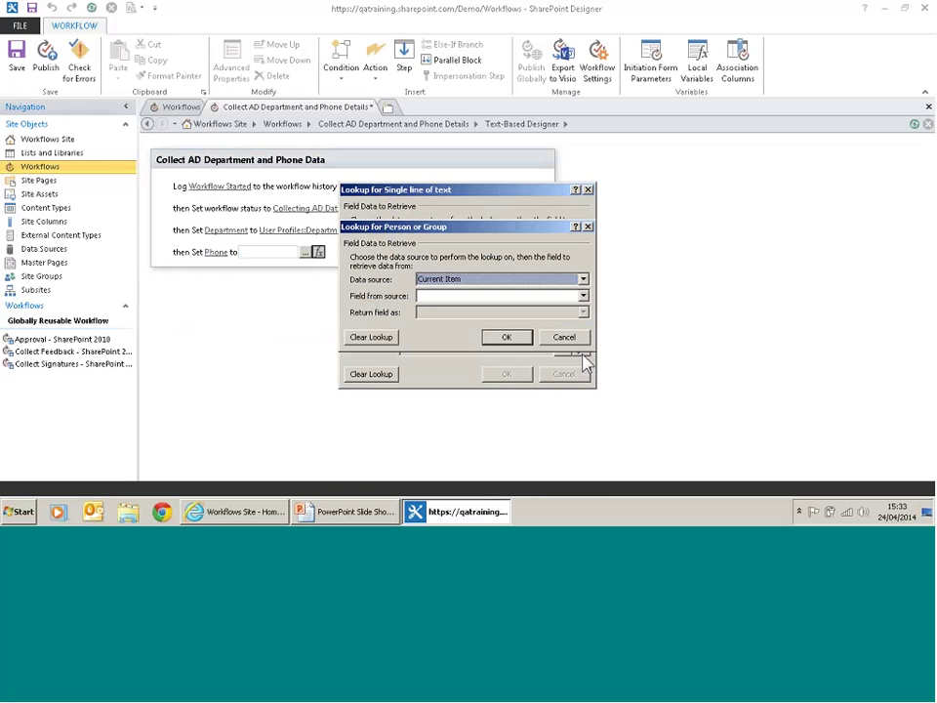
{"action": "left_click", "coordinate": [582, 296]}
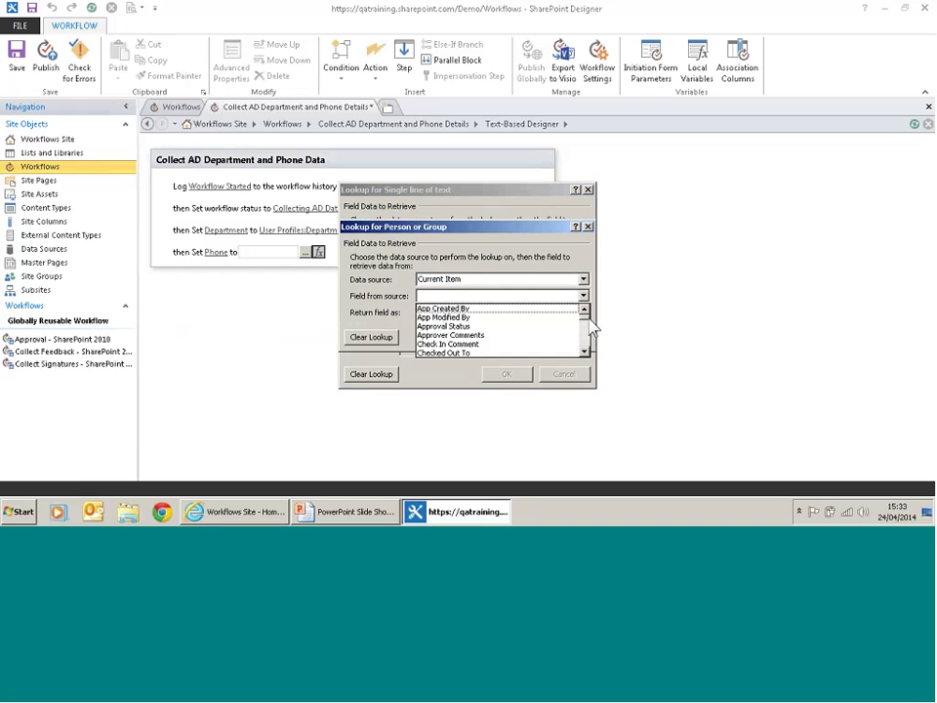
{"action": "scroll", "coordinate": [589, 332], "scroll_direction": "down", "scroll_amount": 1}
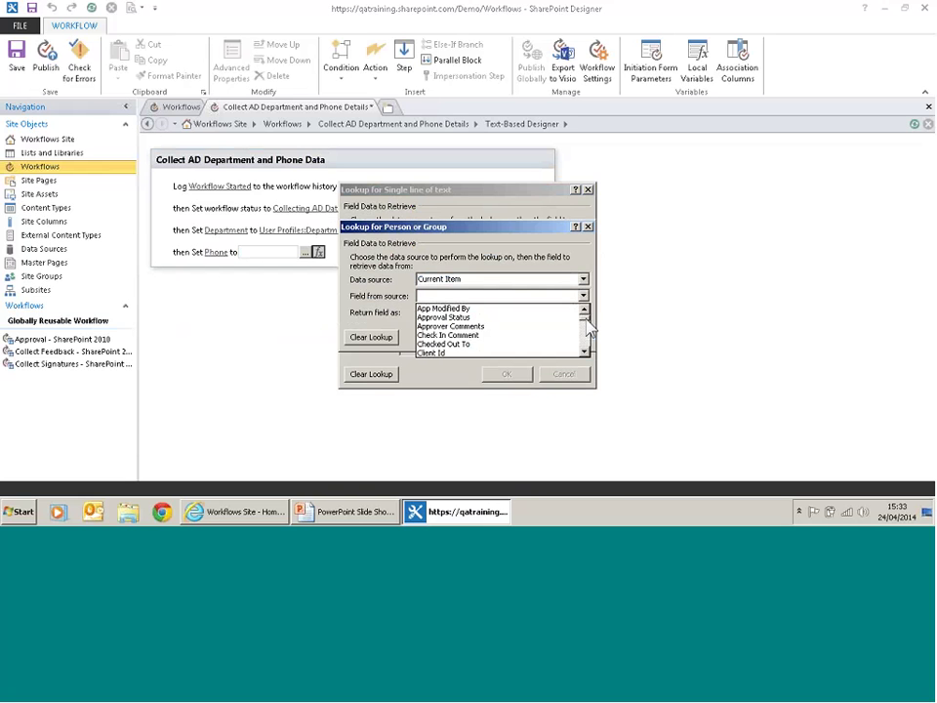
{"action": "scroll", "coordinate": [536, 349], "scroll_direction": "down", "scroll_amount": 3}
{"action": "left_click", "coordinate": [534, 337]}
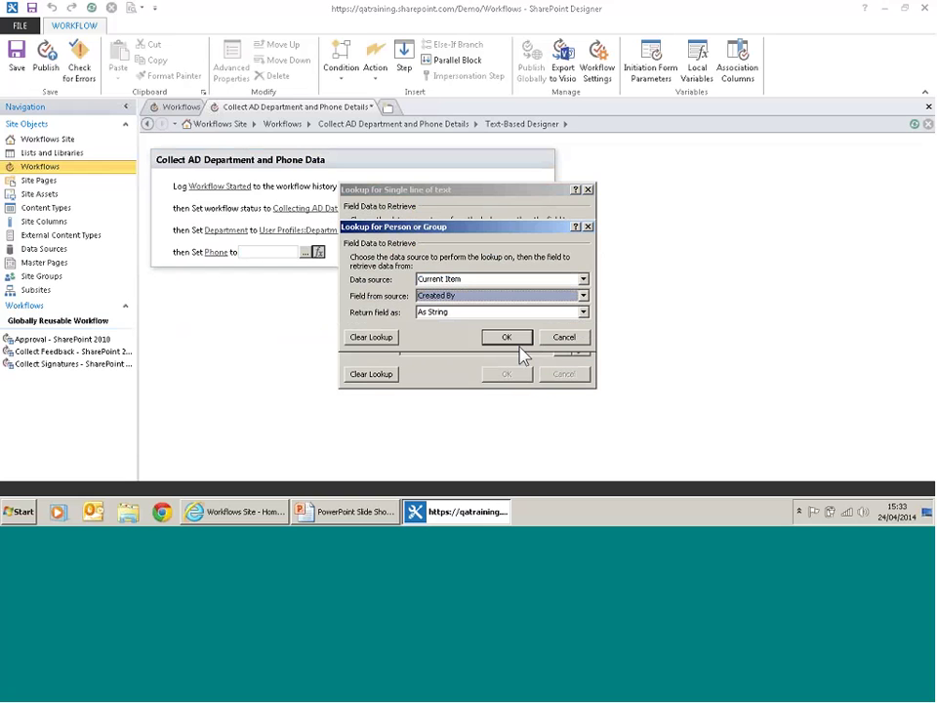
{"action": "left_click", "coordinate": [518, 341]}
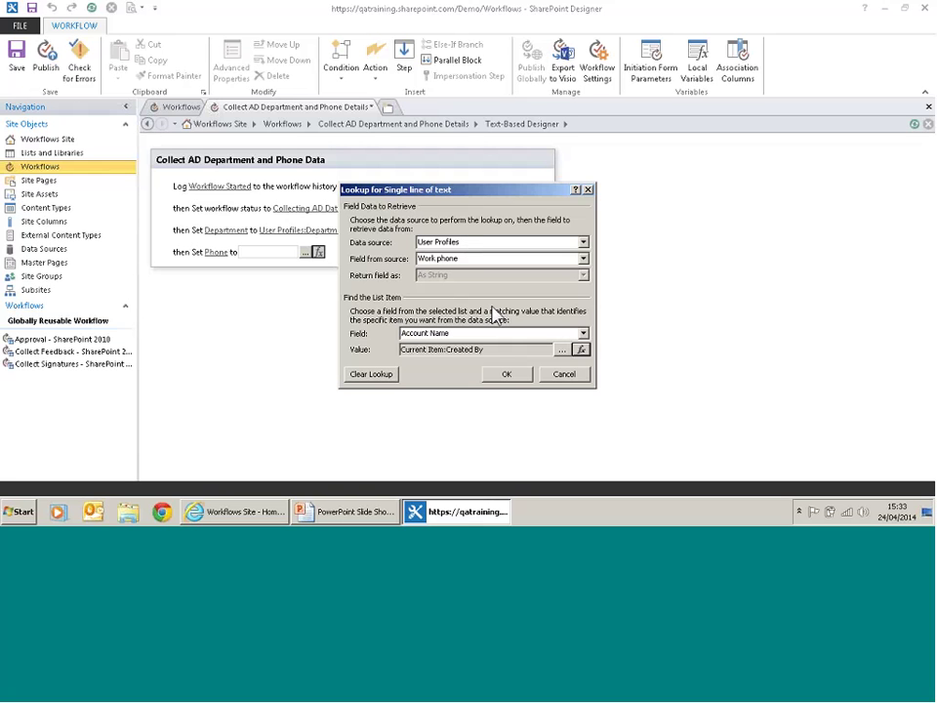
{"action": "left_click", "coordinate": [507, 375]}
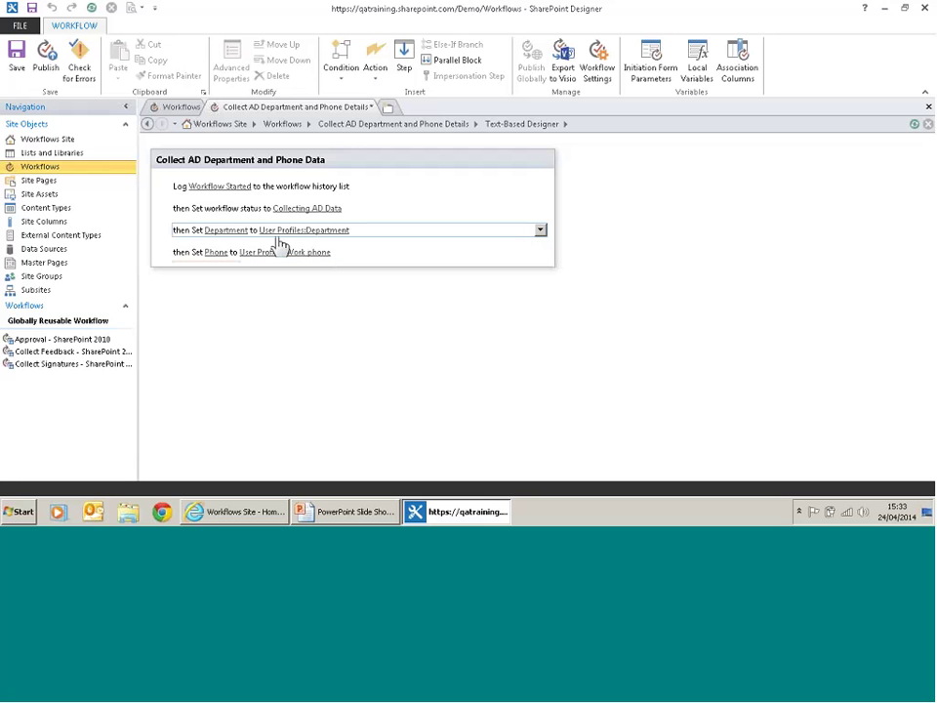
- Copy the Workflow Started log action and paste it after the Phone action
{"action": "left_click", "coordinate": [397, 193]}
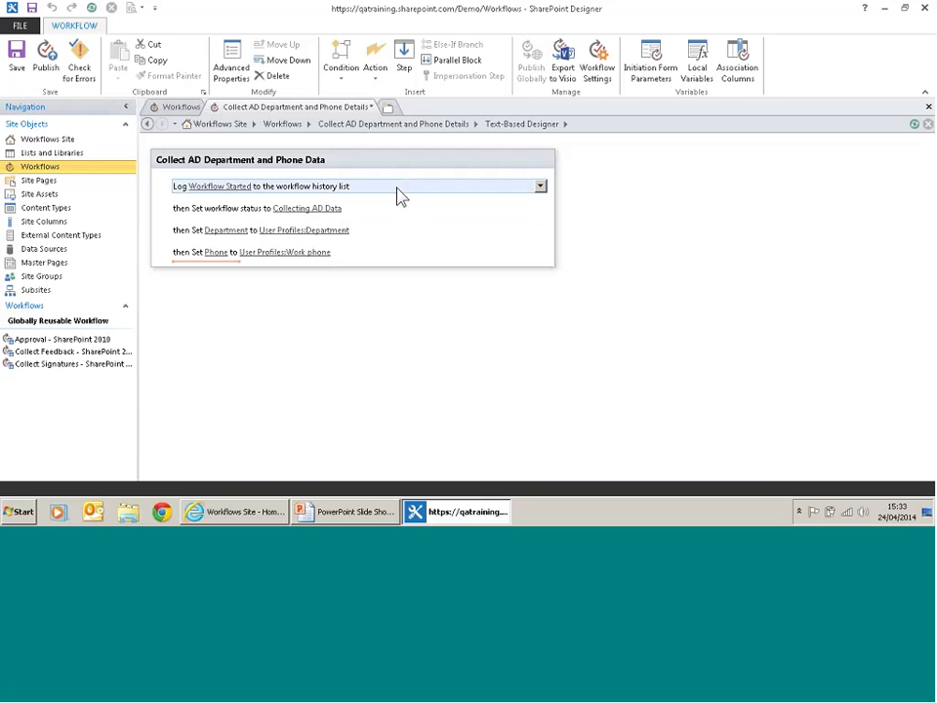
{"action": "key", "text": "ctrl+c"}
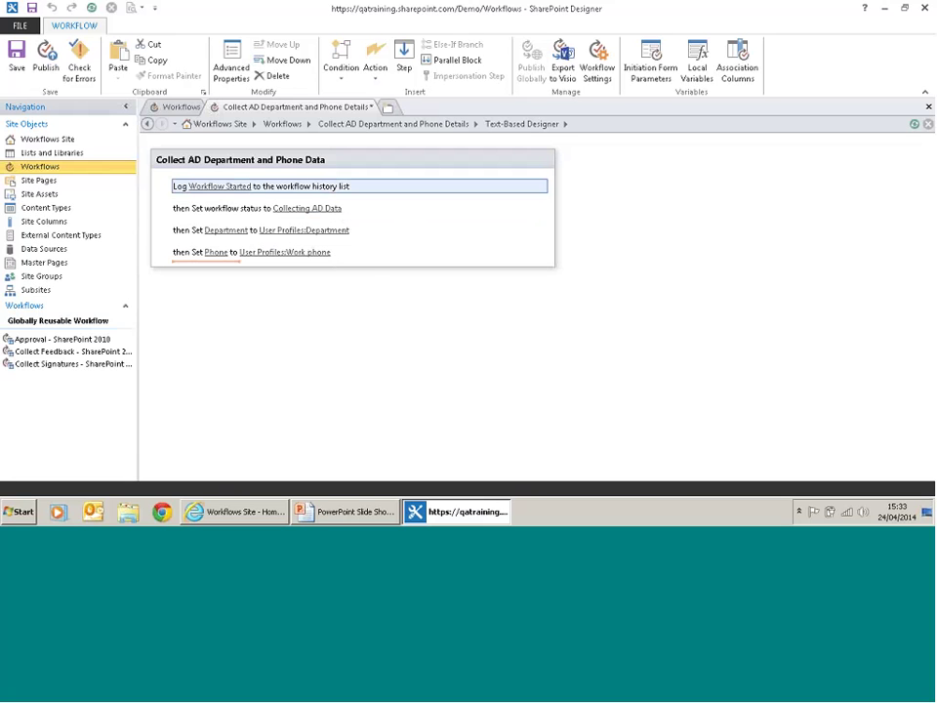
{"action": "left_click", "coordinate": [374, 270]}
{"action": "key", "text": "ctrl+v"}
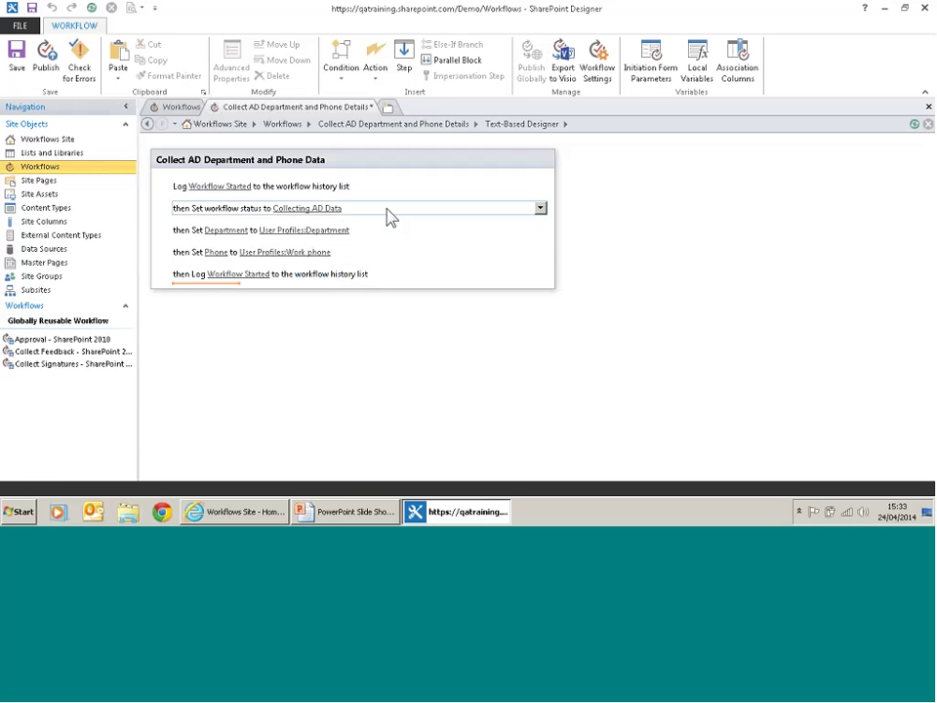
- Copy the Collecting AD Data status action and paste it between the Phone action and the last log action
{"action": "left_click", "coordinate": [389, 216]}
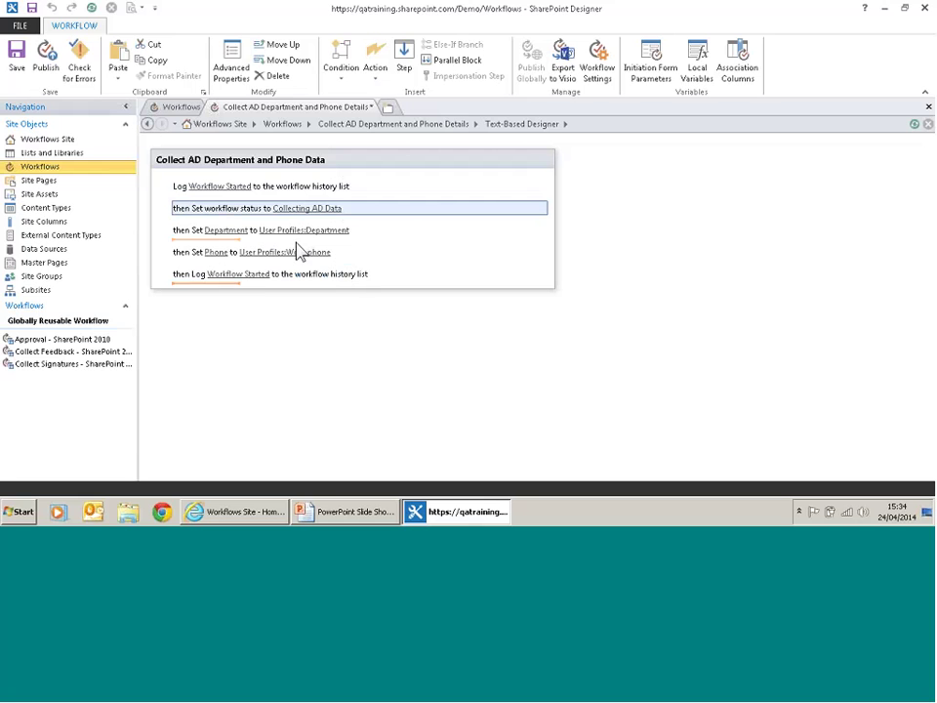
{"action": "left_click", "coordinate": [254, 265]}
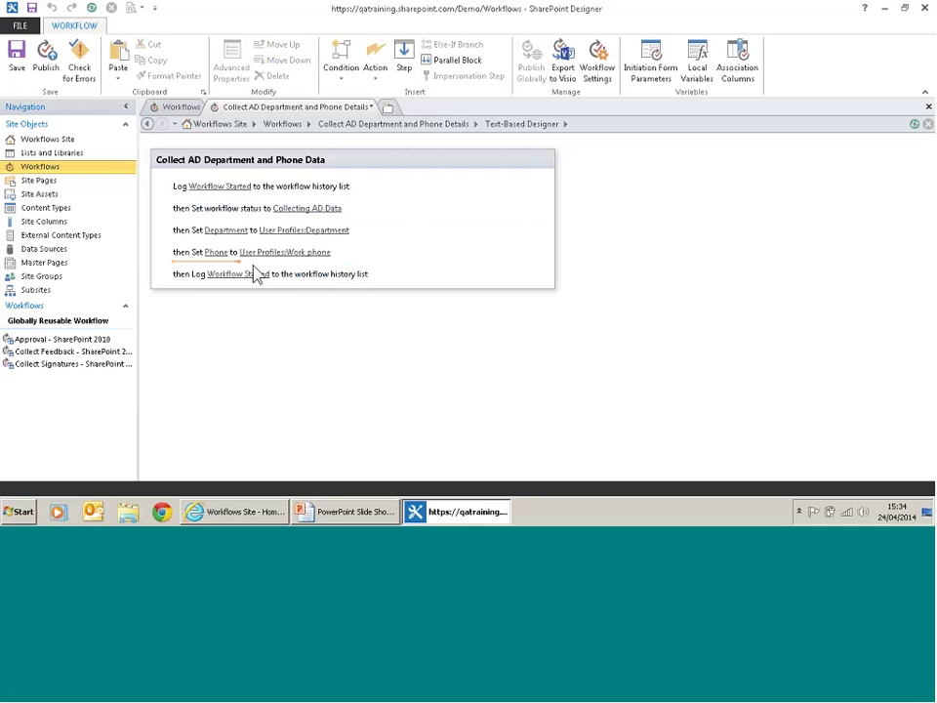
{"action": "key", "text": "ctrl+v"}
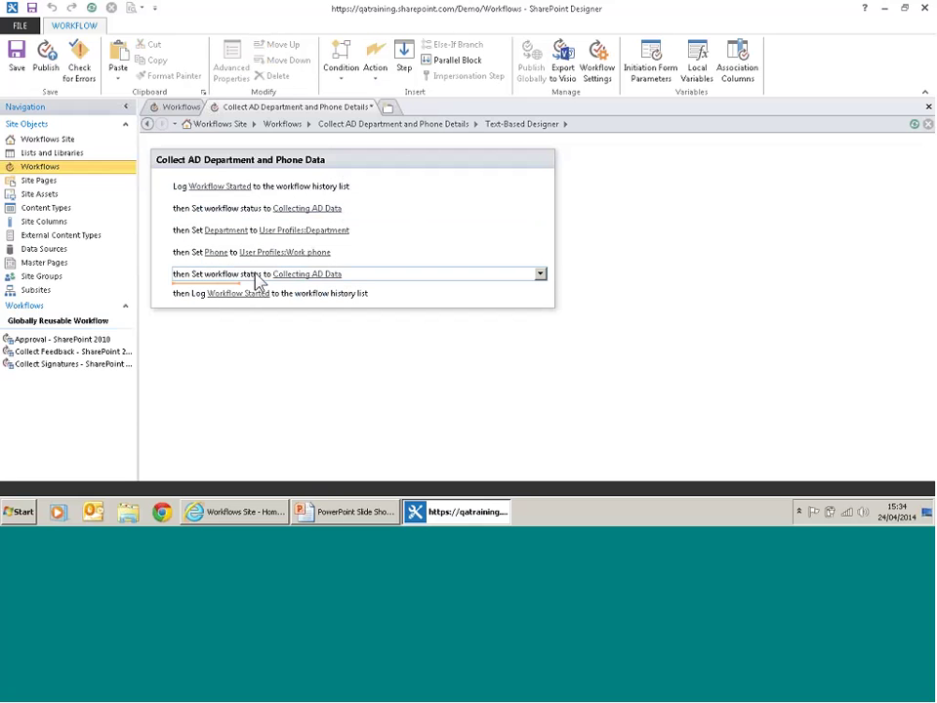
- Change the status value in the pasted status action to AD Data - Updated
{"action": "left_click", "coordinate": [304, 276]}
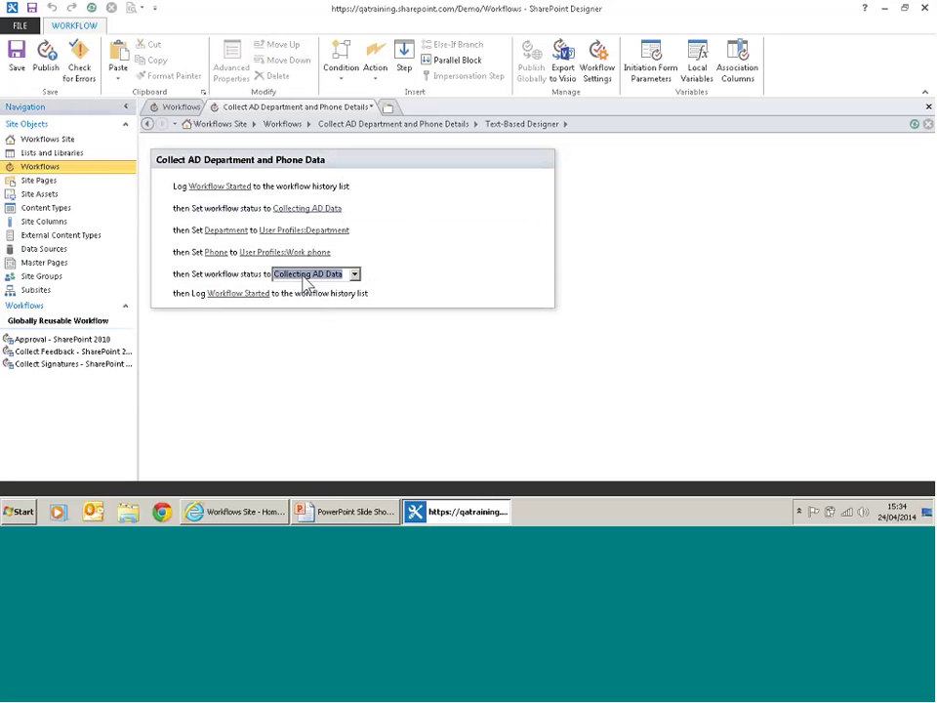
{"action": "left_click", "coordinate": [313, 274]}
{"action": "key", "text": "BackSpace"}
{"action": "key", "text": "BackSpace"}
{"action": "key", "text": "BackSpace"}
{"action": "key", "text": "BackSpace"}
{"action": "key", "text": "BackSpace"}
{"action": "key", "text": "BackSpace"}
{"action": "key", "text": "BackSpace"}
{"action": "key", "text": "BackSpace"}
{"action": "key", "text": "BackSpace"}
{"action": "key", "text": "BackSpace"}
{"action": "key", "text": "BackSpace"}
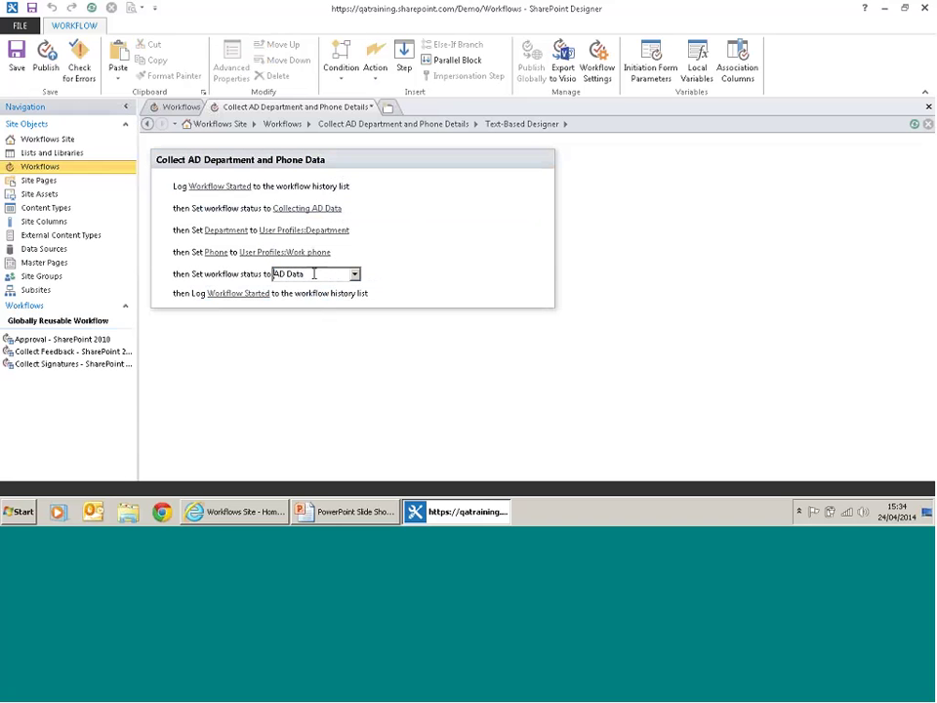
{"action": "type", "text": "- Updated"}
{"action": "left_click", "coordinate": [295, 297]}
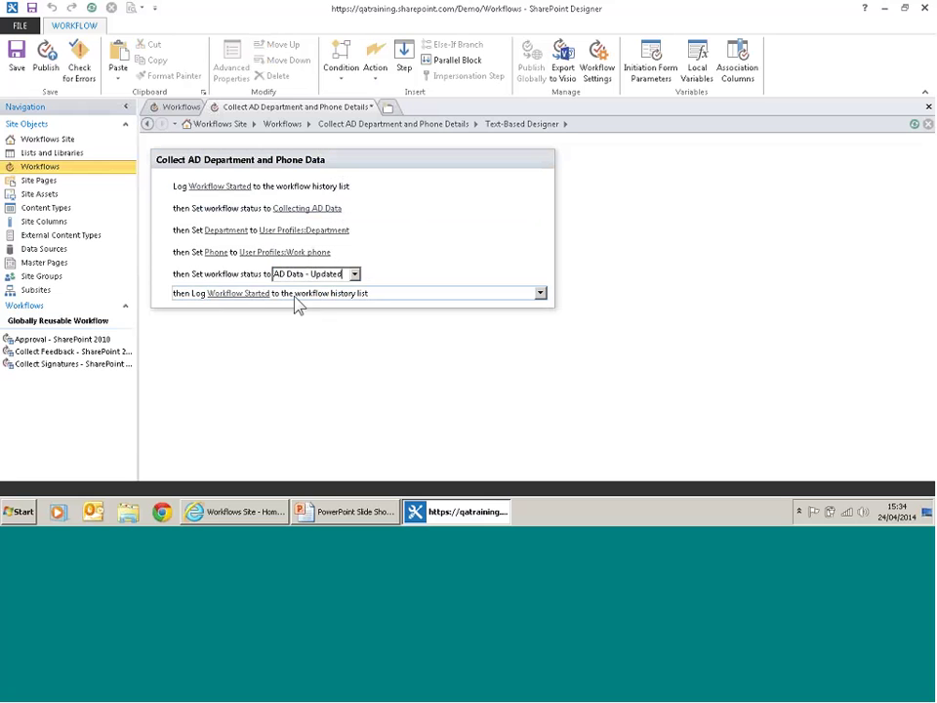
- Change the message of the last log action to Workflow Finished
{"action": "left_click", "coordinate": [237, 295]}
{"action": "left_click", "coordinate": [244, 293]}
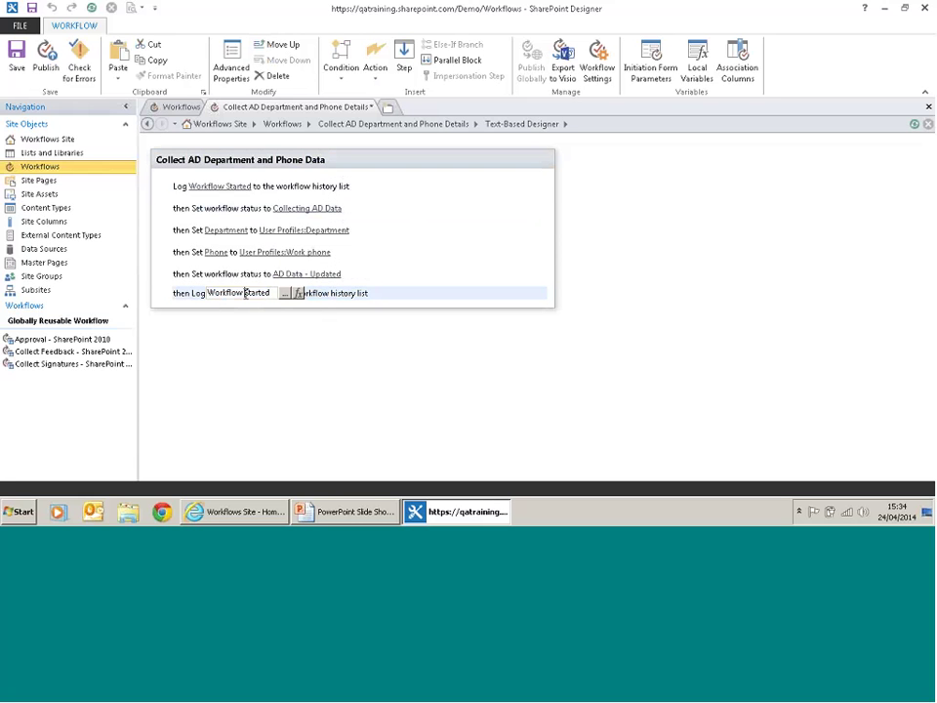
{"action": "left_click_drag", "start_coordinate": [244, 293], "coordinate": [273, 292]}
{"action": "type", "text": "Finished"}
{"action": "left_click", "coordinate": [280, 353]}
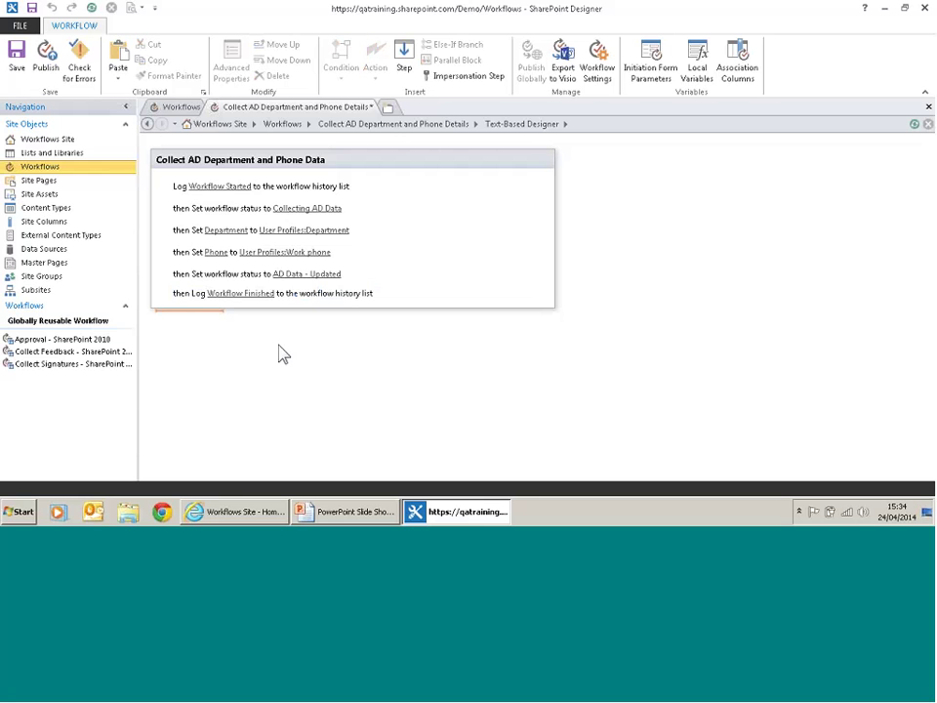
- Save the Collect AD Department and Phone Details workflow
{"action": "right_click", "coordinate": [343, 111]}
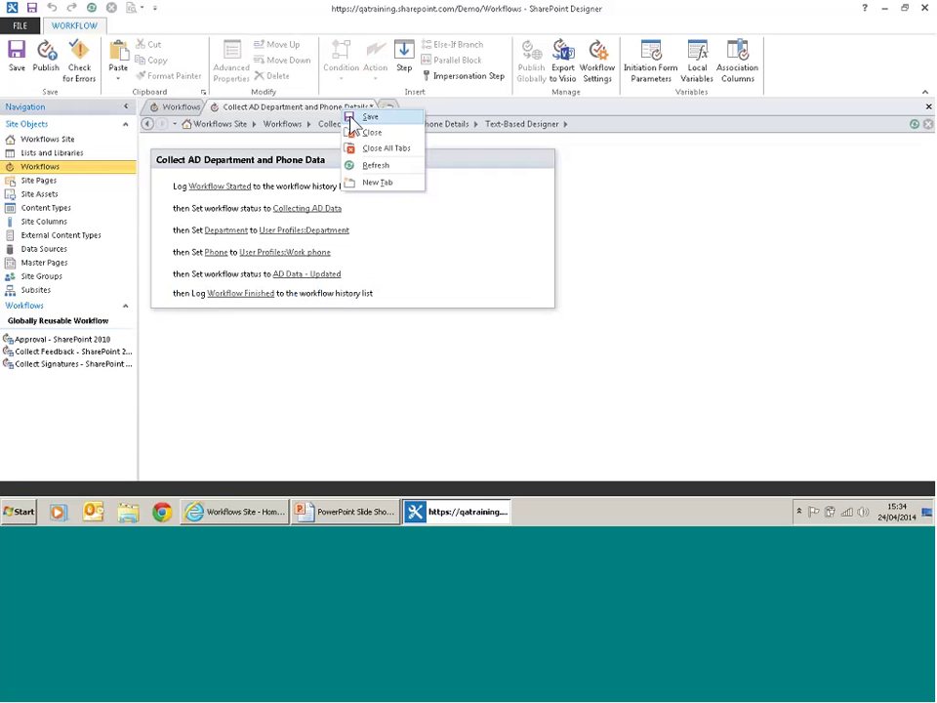
{"action": "left_click", "coordinate": [353, 118]}
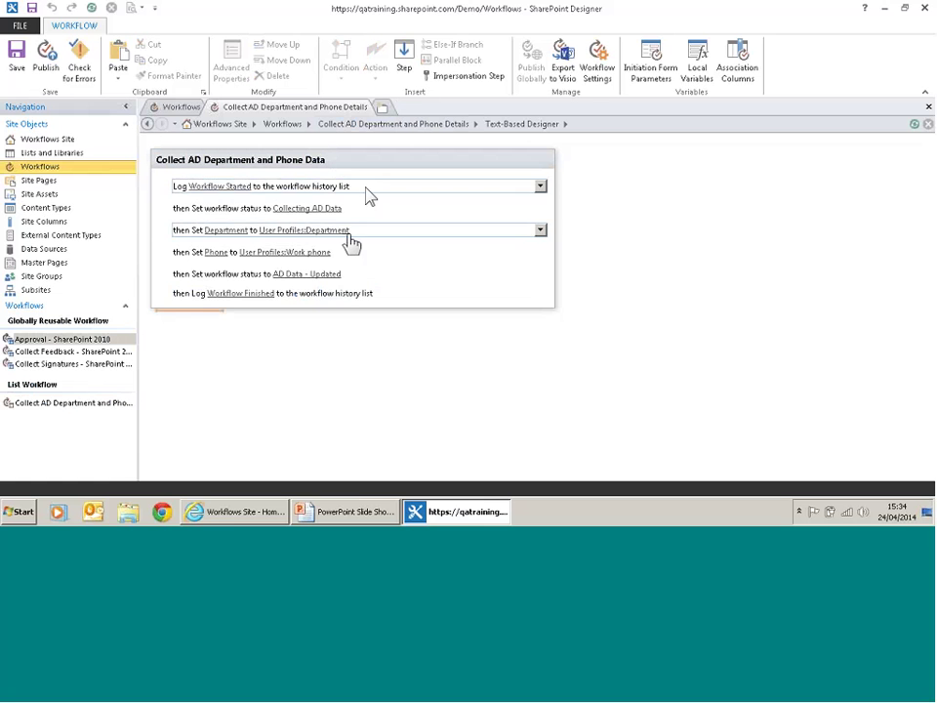
- Switch to Internet Explorer and open the Workflows Site's Documents library to view its Department and Phone columns
{"action": "left_click", "coordinate": [233, 515]}
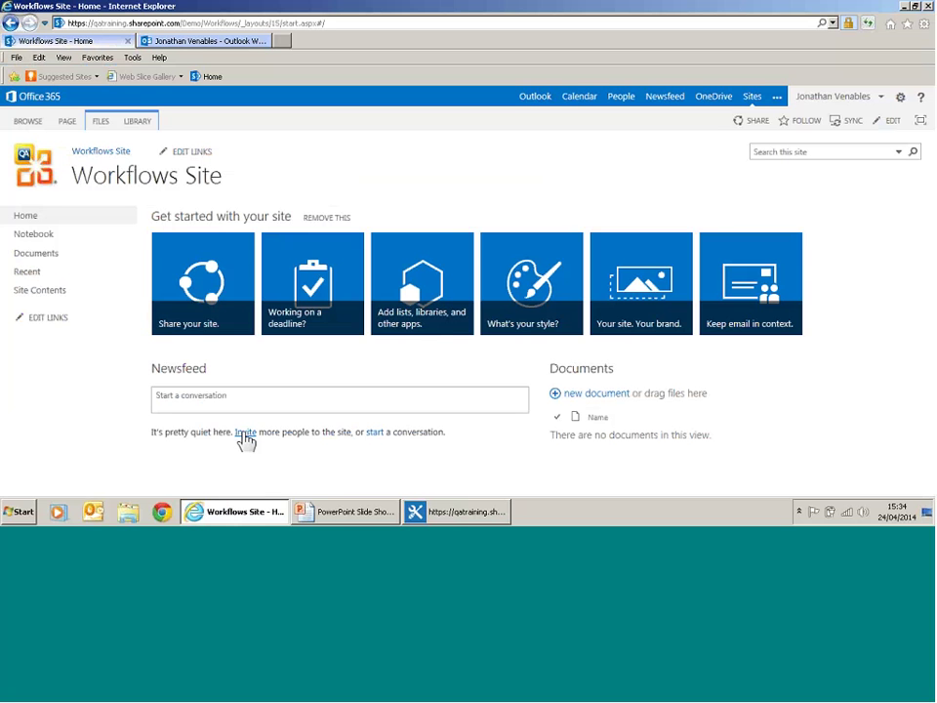
{"action": "left_click", "coordinate": [45, 261]}
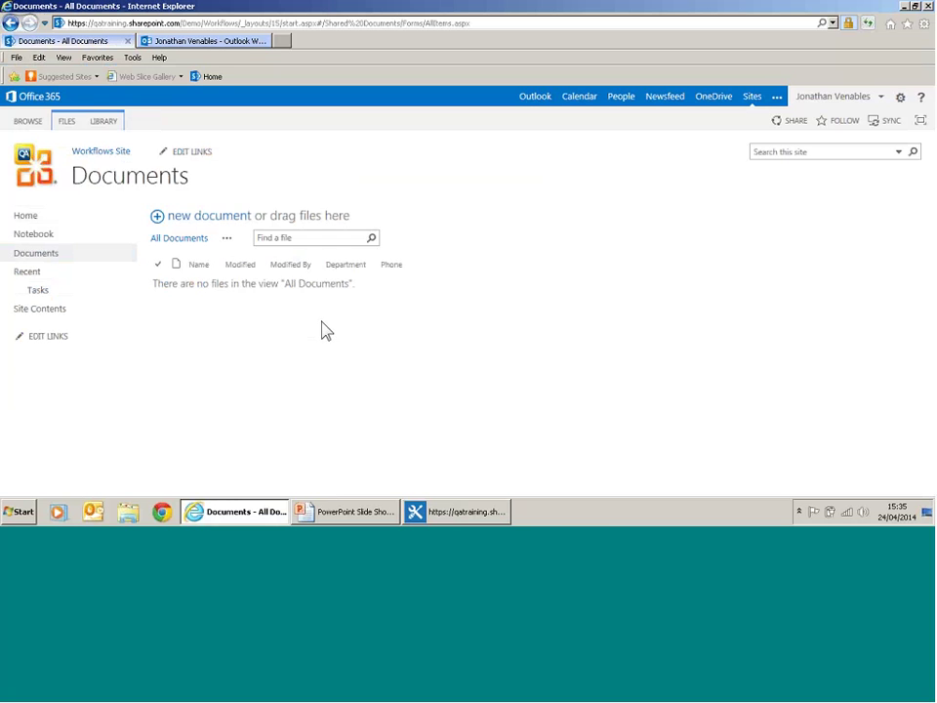
{"action": "key", "text": "ctrl+2"}
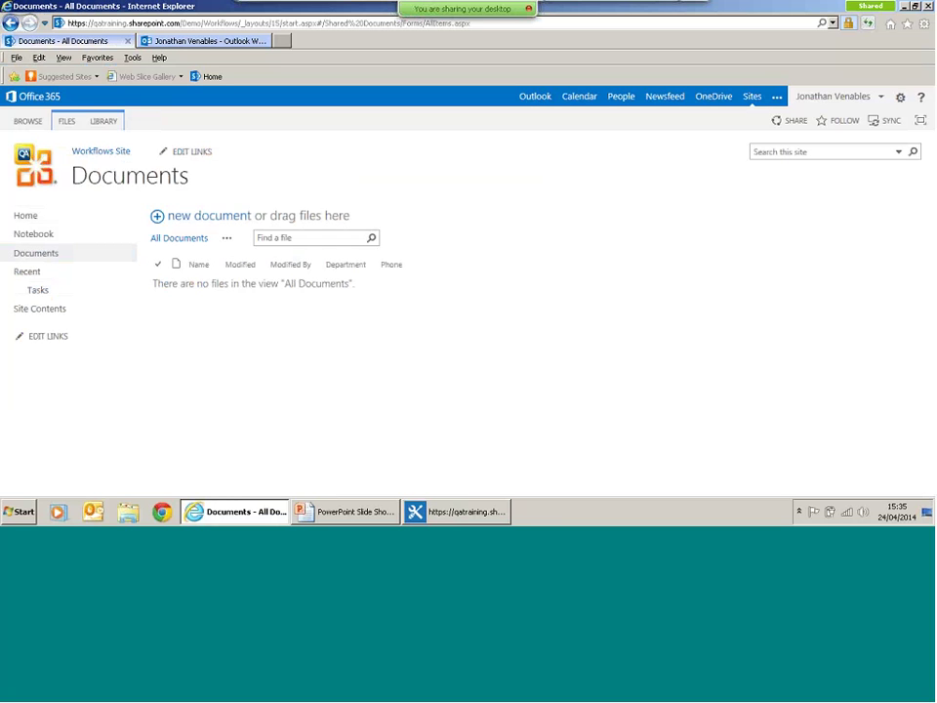
{"action": "left_click_drag", "start_coordinate": [326, 259], "coordinate": [404, 272]}
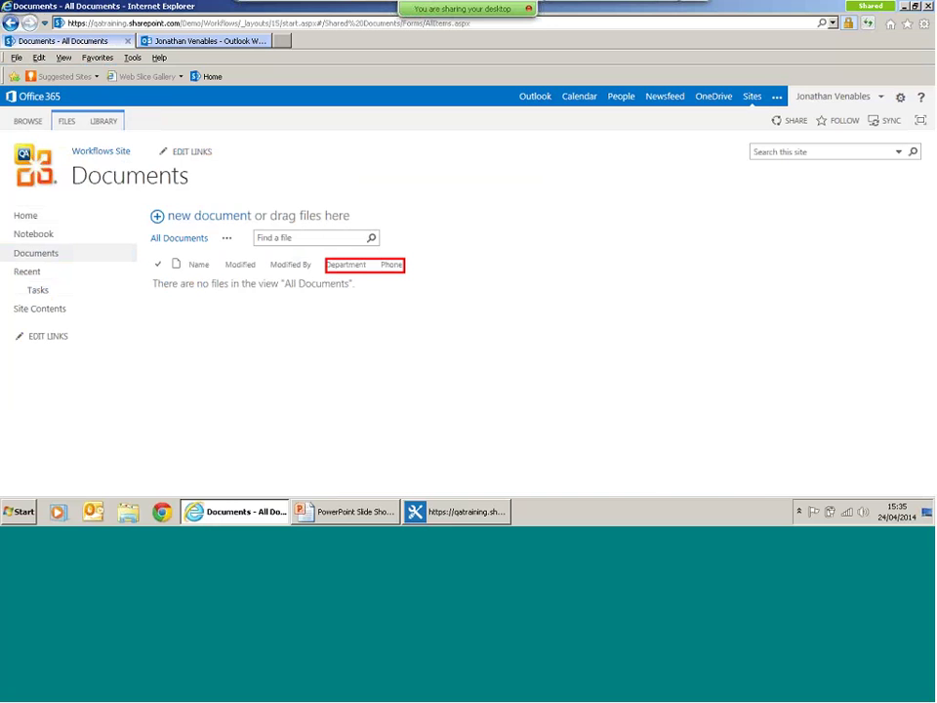
{"action": "key", "text": "Escape"}
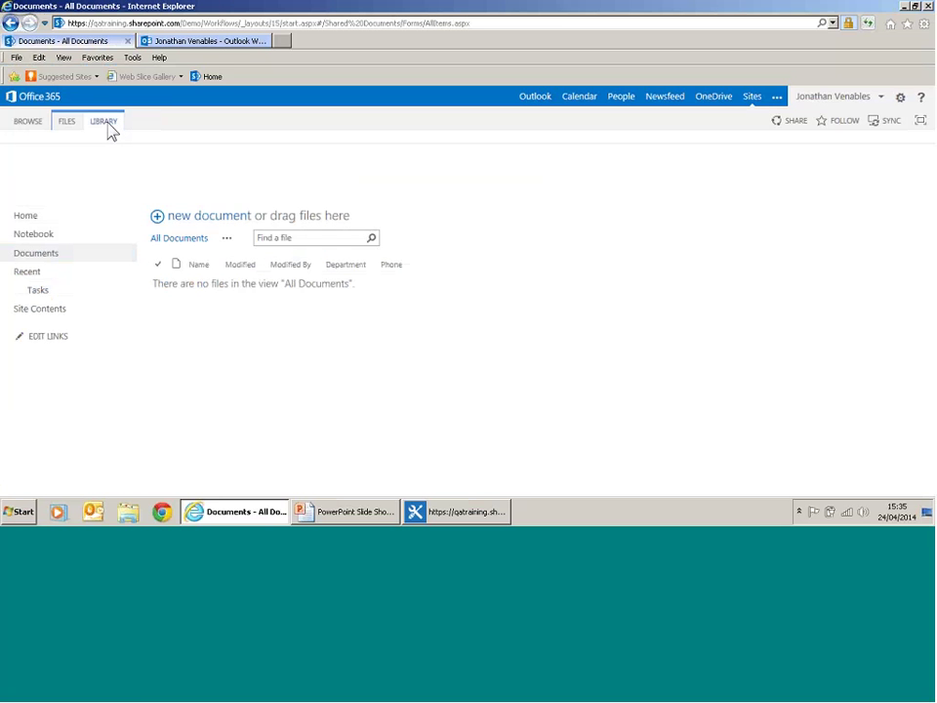
- Require content approval for submitted items in the Documents library's versioning settings and submit the change
{"action": "left_click", "coordinate": [107, 125]}
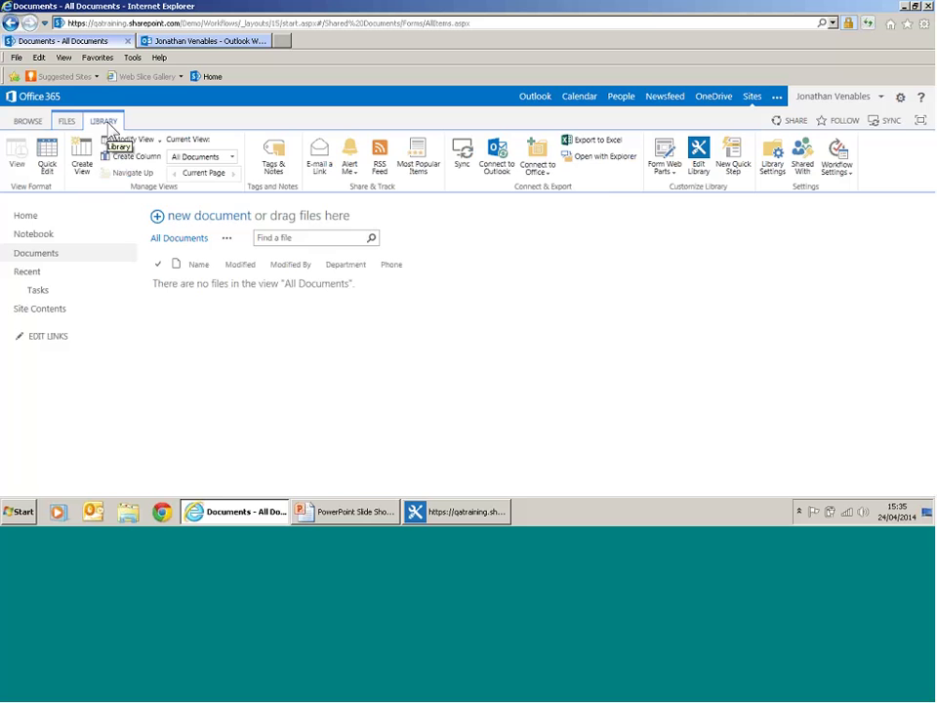
{"action": "left_click", "coordinate": [773, 161]}
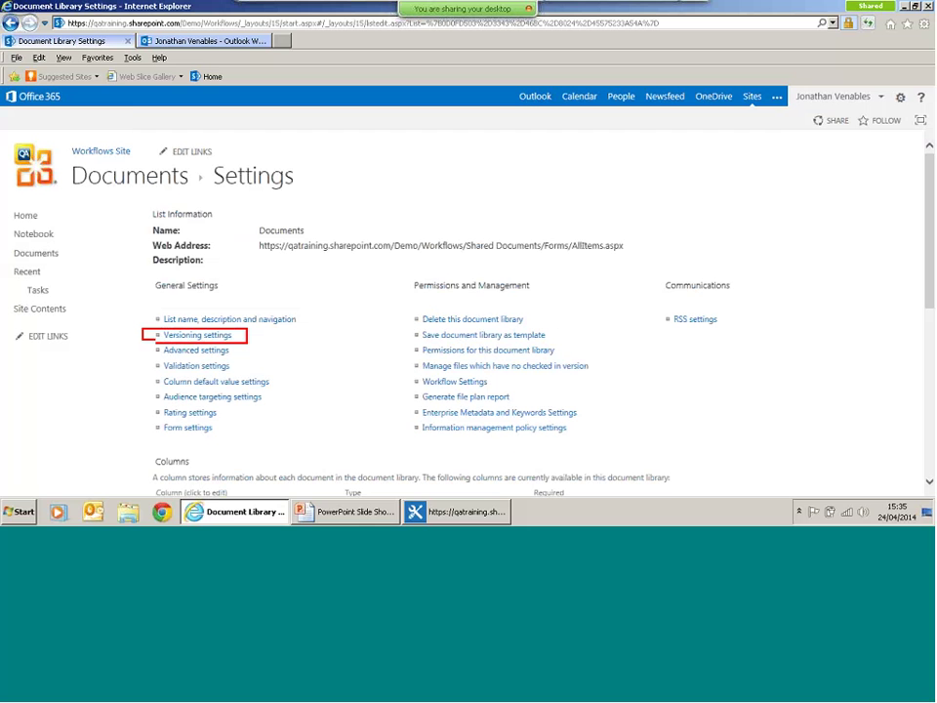
{"action": "left_click", "coordinate": [207, 337]}
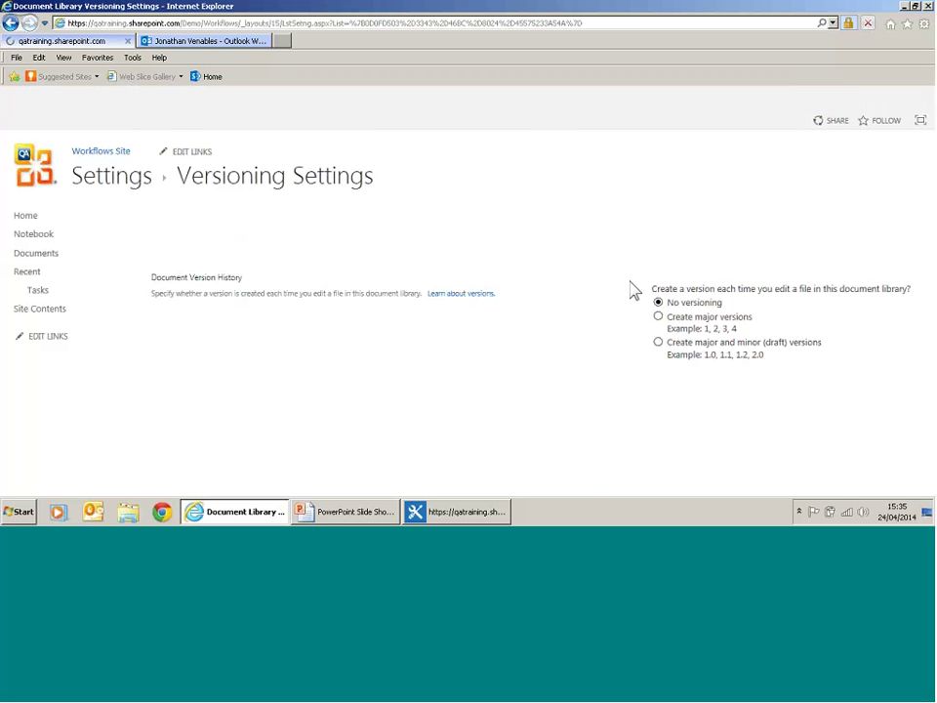
{"action": "scroll", "coordinate": [692, 176], "scroll_direction": "down", "scroll_amount": 1}
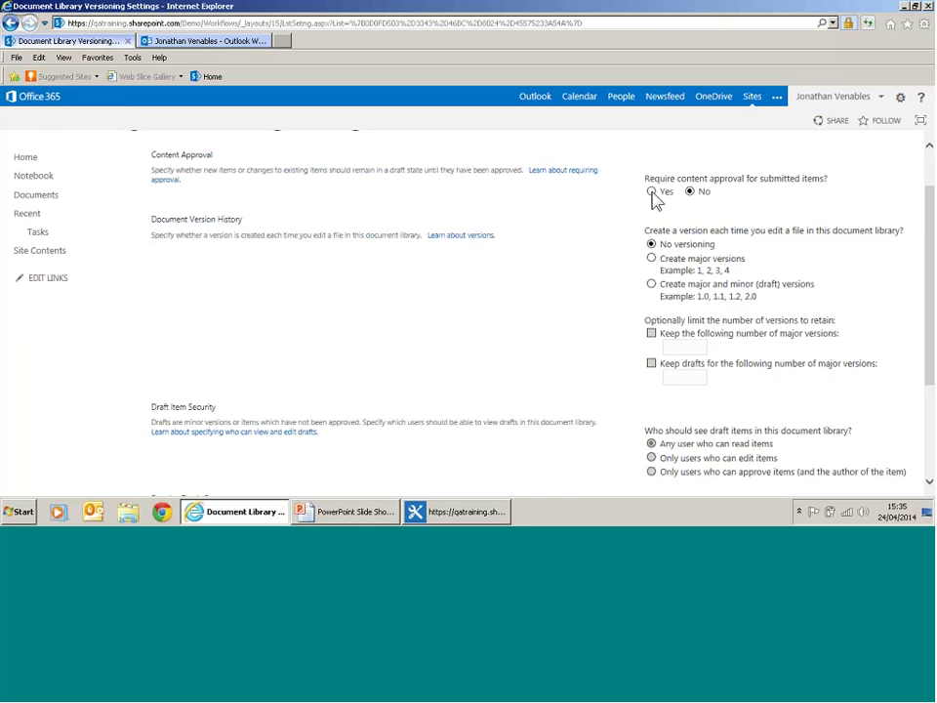
{"action": "left_click", "coordinate": [653, 193]}
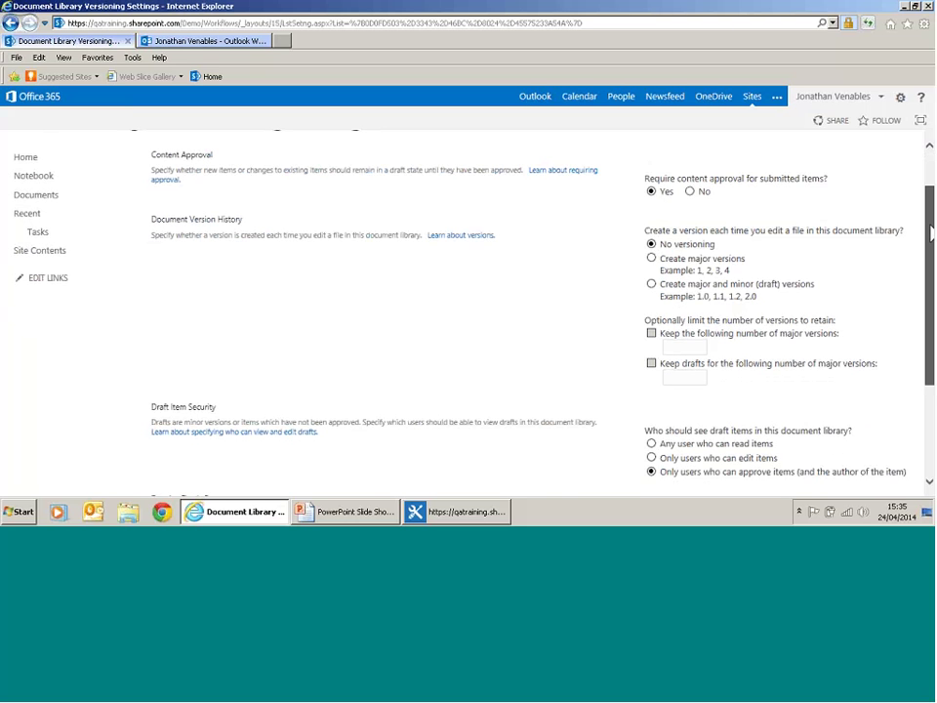
{"action": "scroll", "coordinate": [933, 251], "scroll_direction": "down", "scroll_amount": 1}
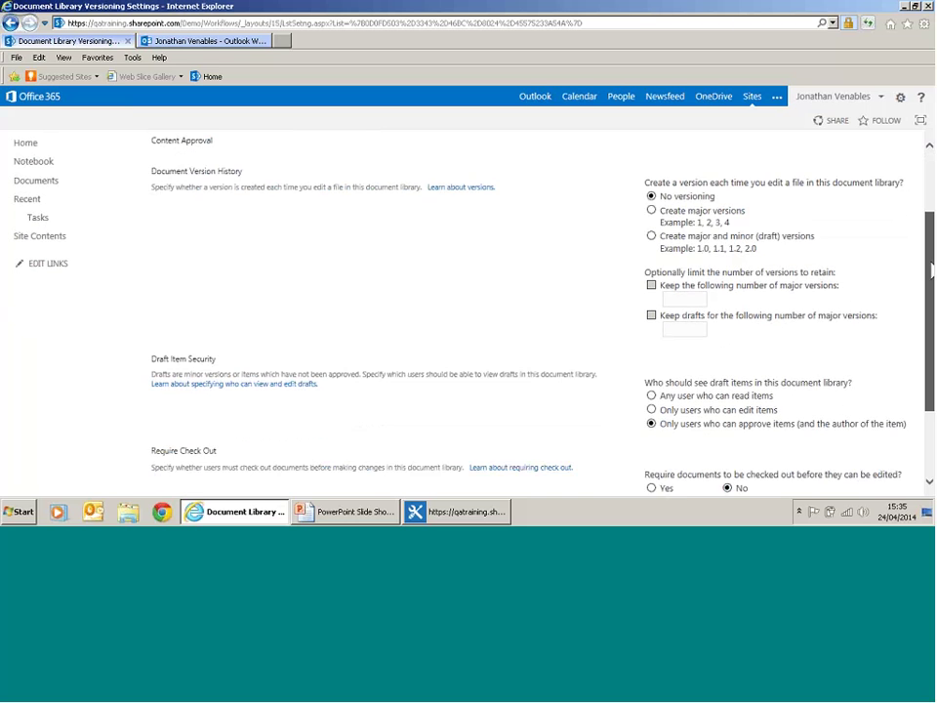
{"action": "left_click_drag", "start_coordinate": [933, 271], "coordinate": [932, 309]}
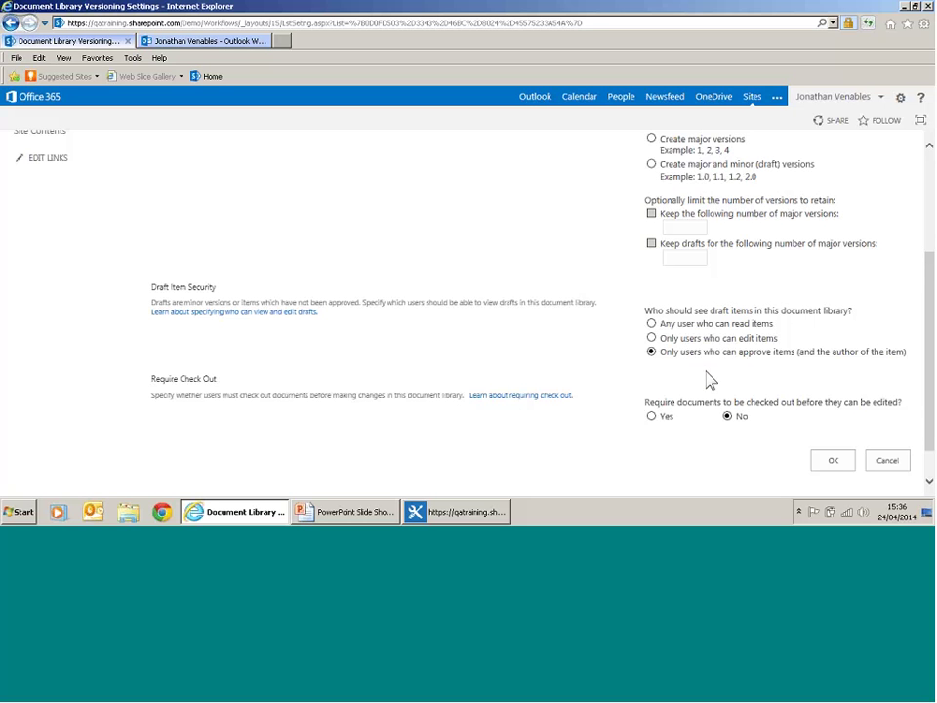
{"action": "left_click", "coordinate": [832, 465]}
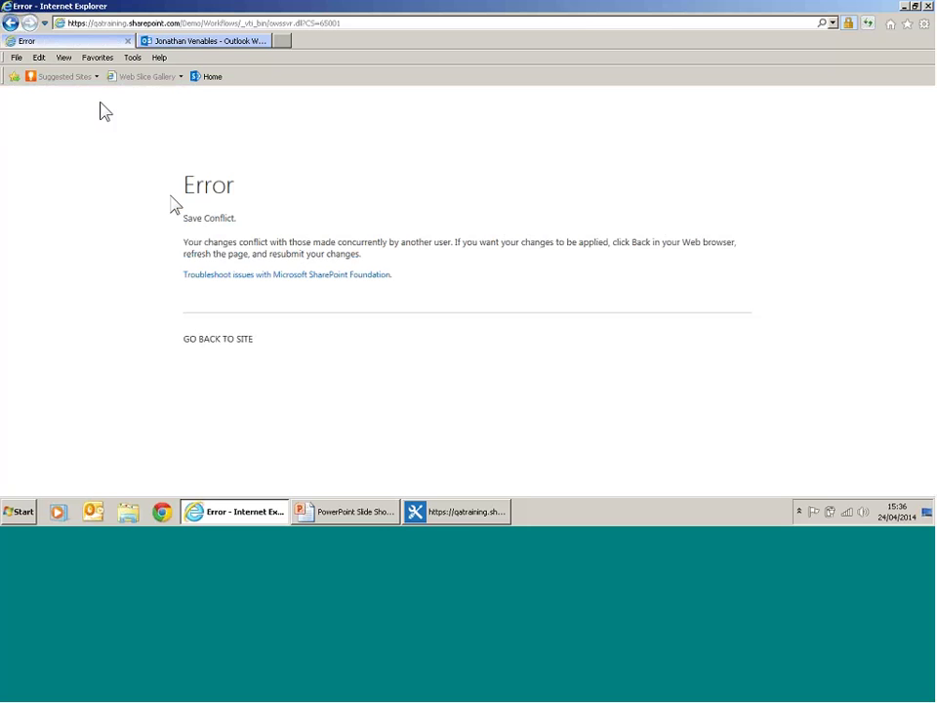
- Go back to the versioning settings page, and switch to SharePoint Designer to show the site's lists and libraries
{"action": "left_click", "coordinate": [12, 24]}
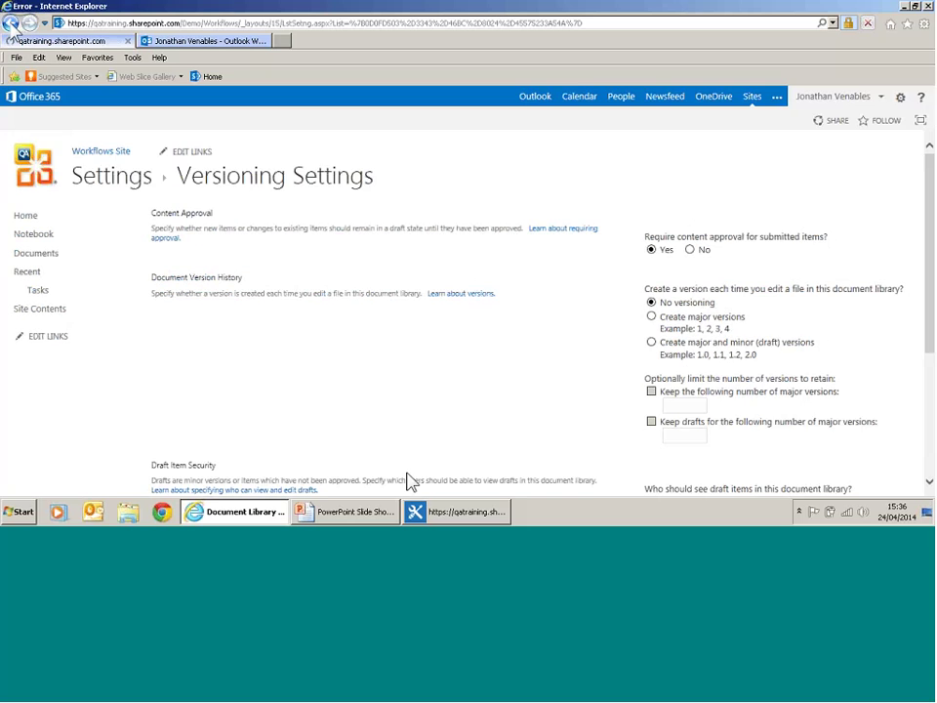
{"action": "left_click", "coordinate": [441, 513]}
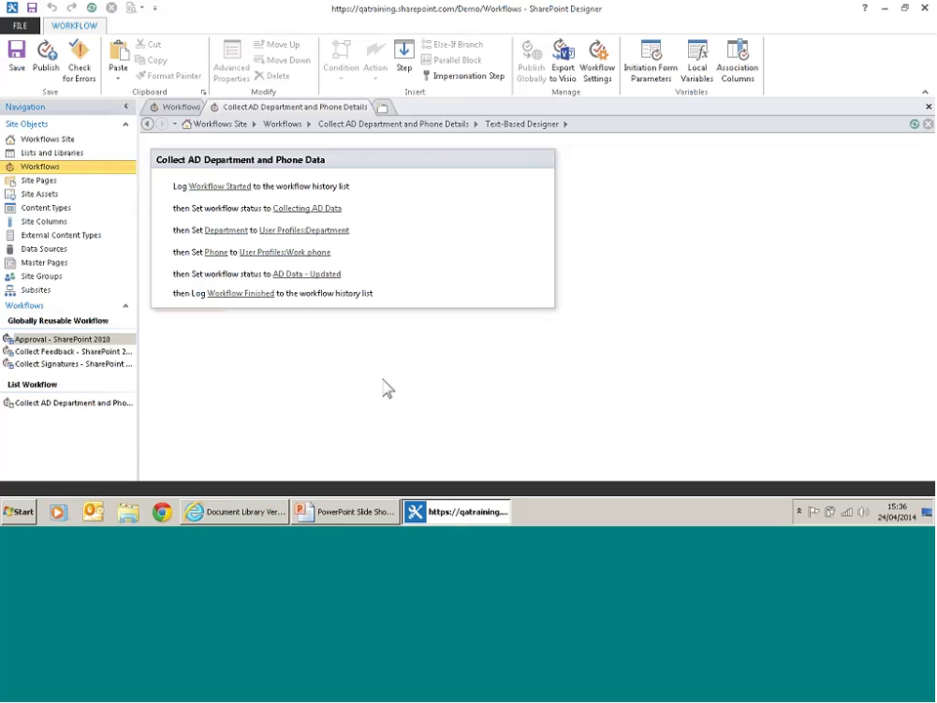
{"action": "left_click", "coordinate": [94, 156]}
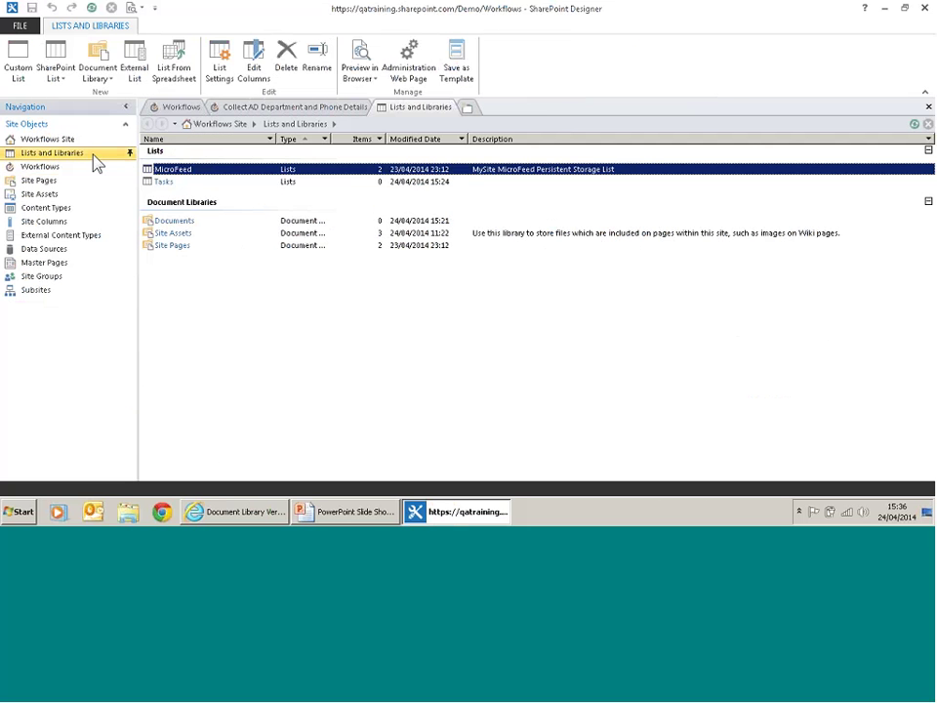
- Switch back to Internet Explorer and try again to submit the Documents library's content approval setting
{"action": "left_click", "coordinate": [250, 514]}
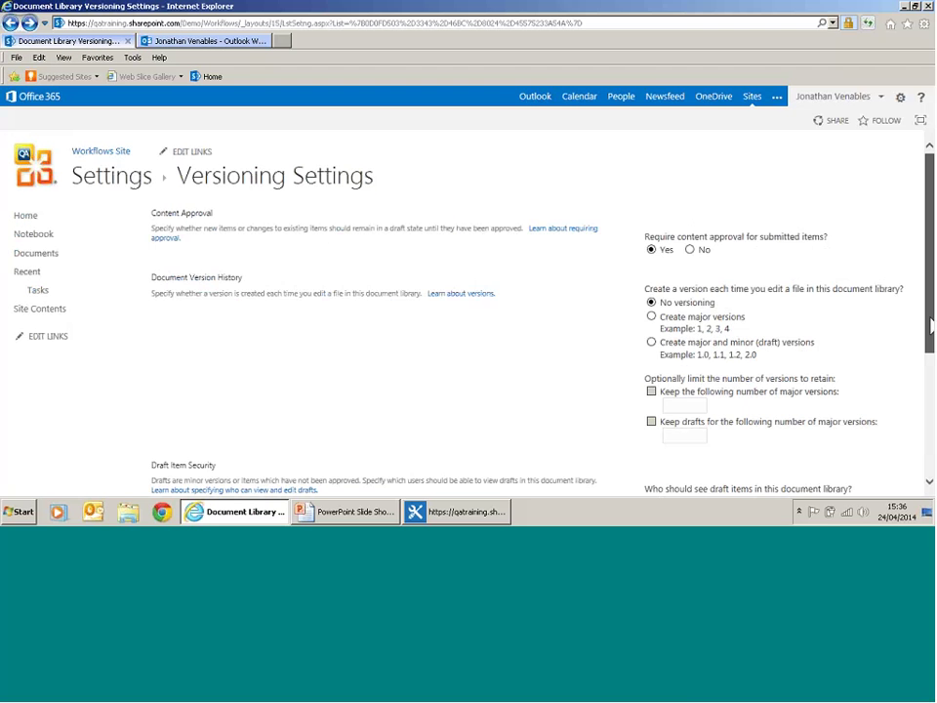
{"action": "scroll", "coordinate": [807, 440], "scroll_direction": "down", "scroll_amount": 3}
{"action": "left_click", "coordinate": [831, 423]}
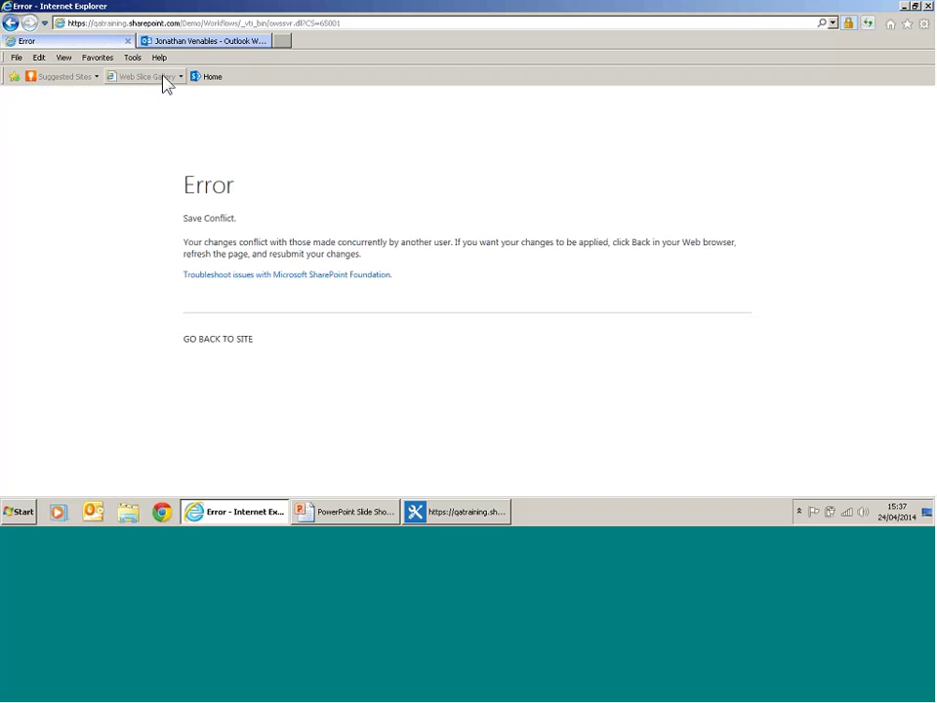
{"action": "left_click", "coordinate": [14, 24]}
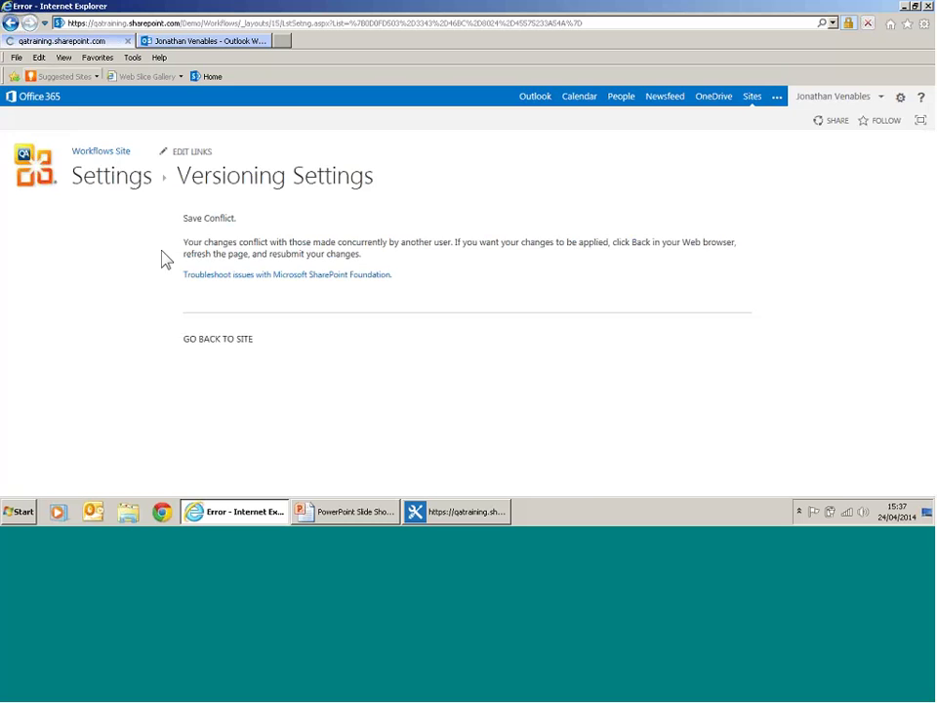
- Close SharePoint Designer and try once more to submit the content approval setting in Internet Explorer
{"action": "key", "text": "alt+Tab"}
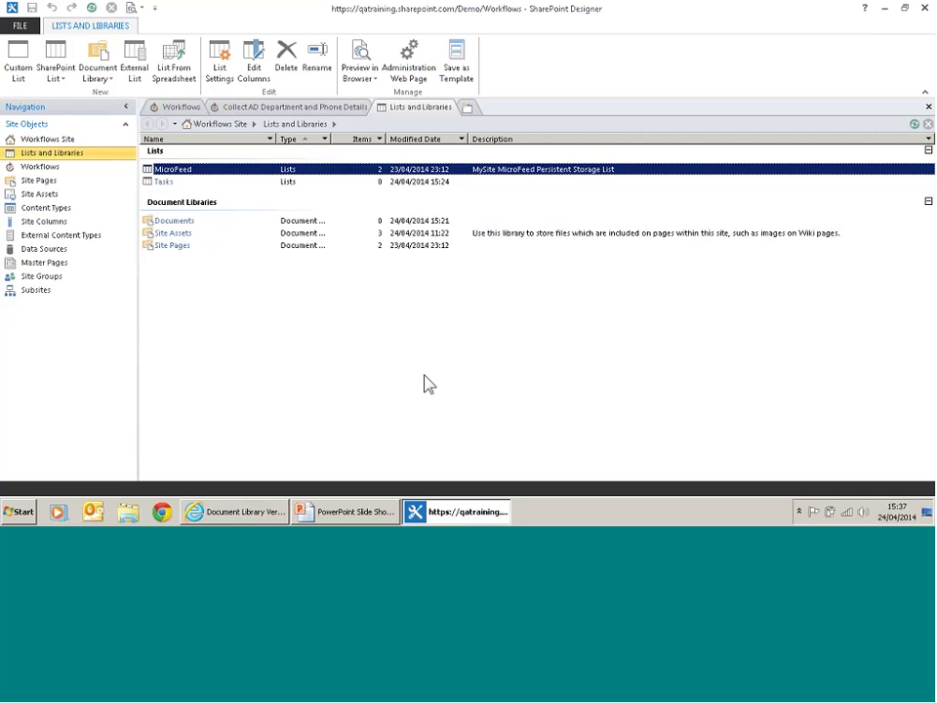
{"action": "left_click", "coordinate": [925, 6]}
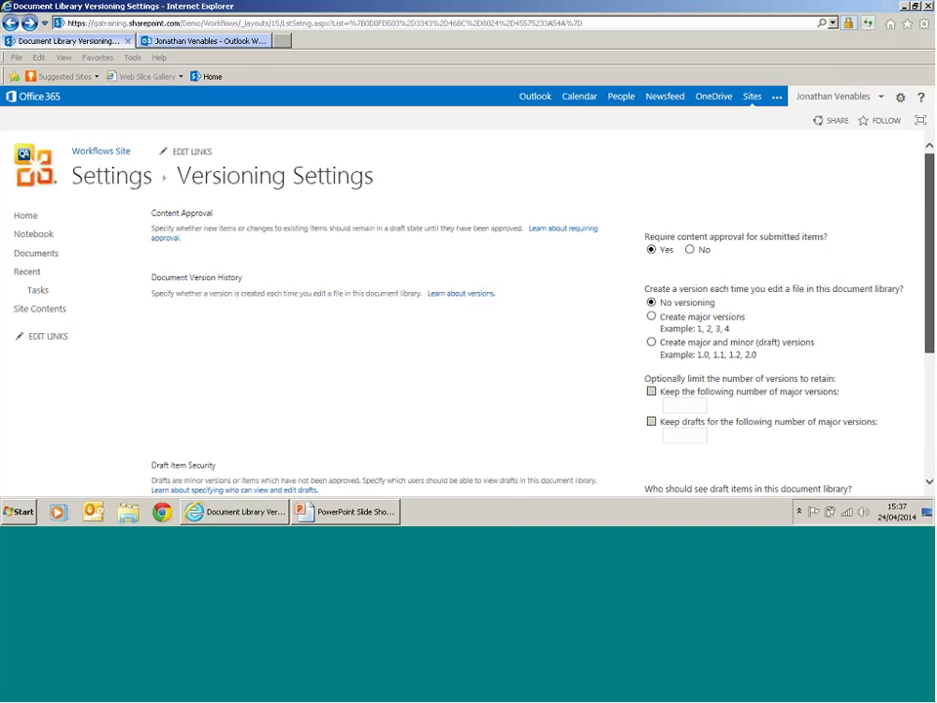
{"action": "scroll", "coordinate": [814, 447], "scroll_direction": "down", "scroll_amount": 3}
{"action": "left_click", "coordinate": [830, 420]}
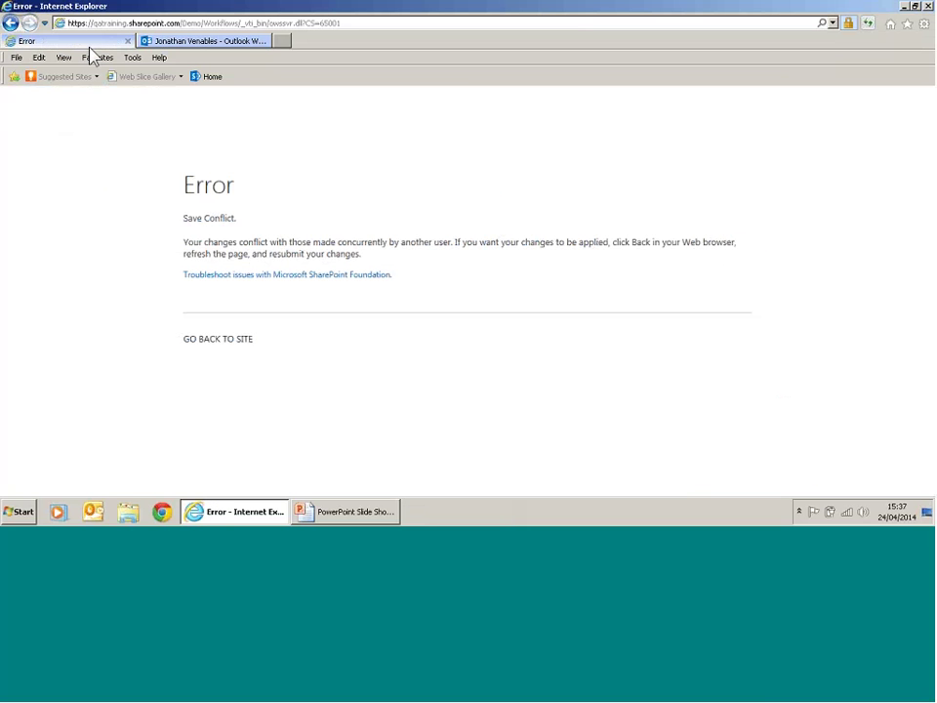
{"action": "left_click", "coordinate": [11, 23]}
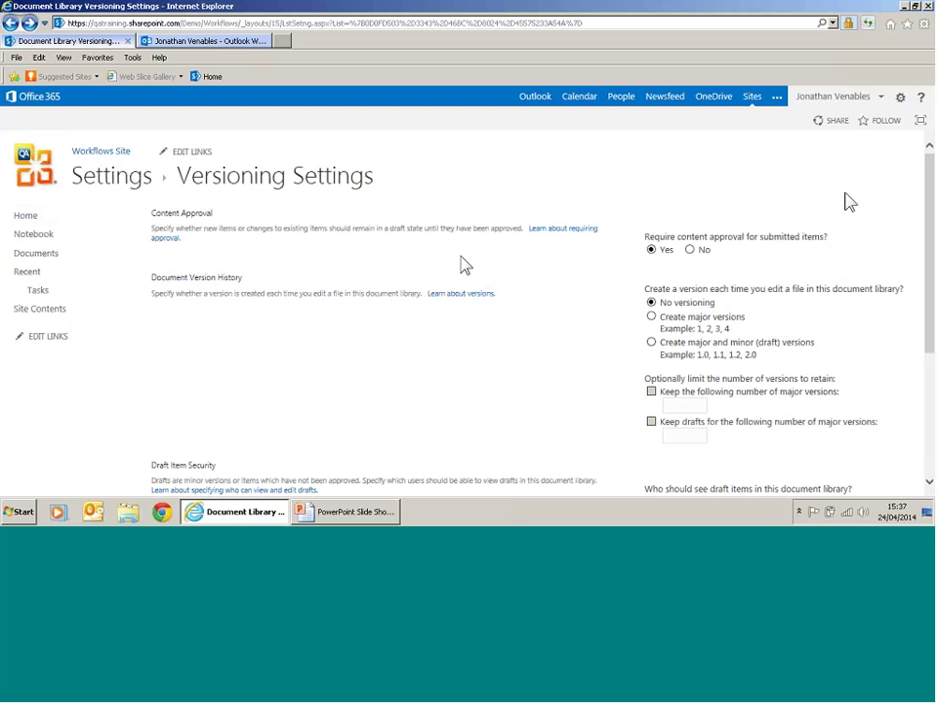
{"action": "left_click_drag", "start_coordinate": [929, 205], "coordinate": [929, 280]}
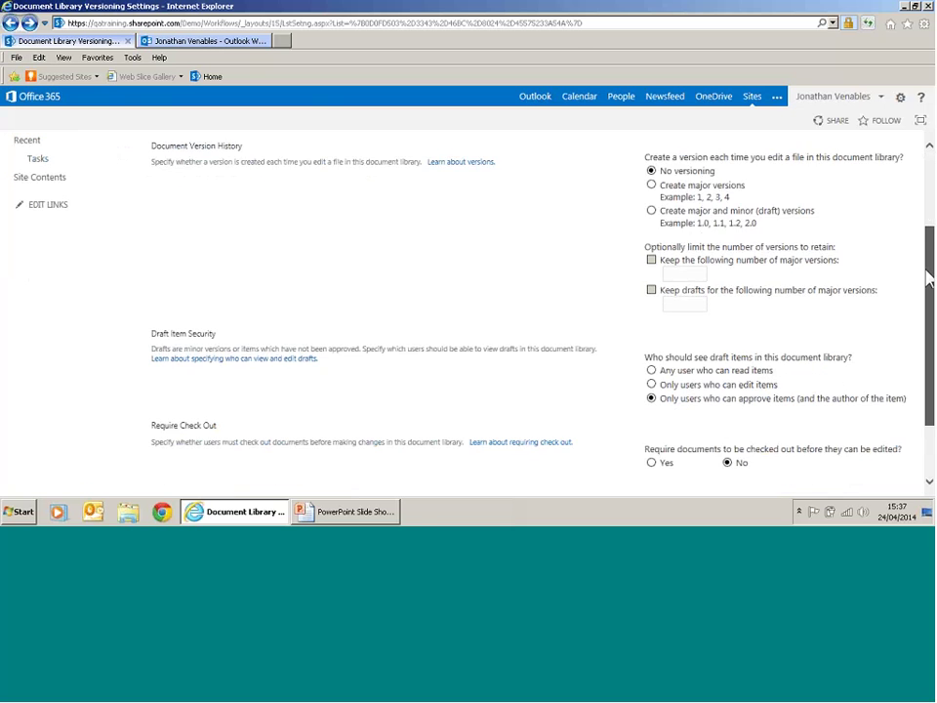
{"action": "scroll", "coordinate": [929, 281], "scroll_direction": "up", "scroll_amount": 1}
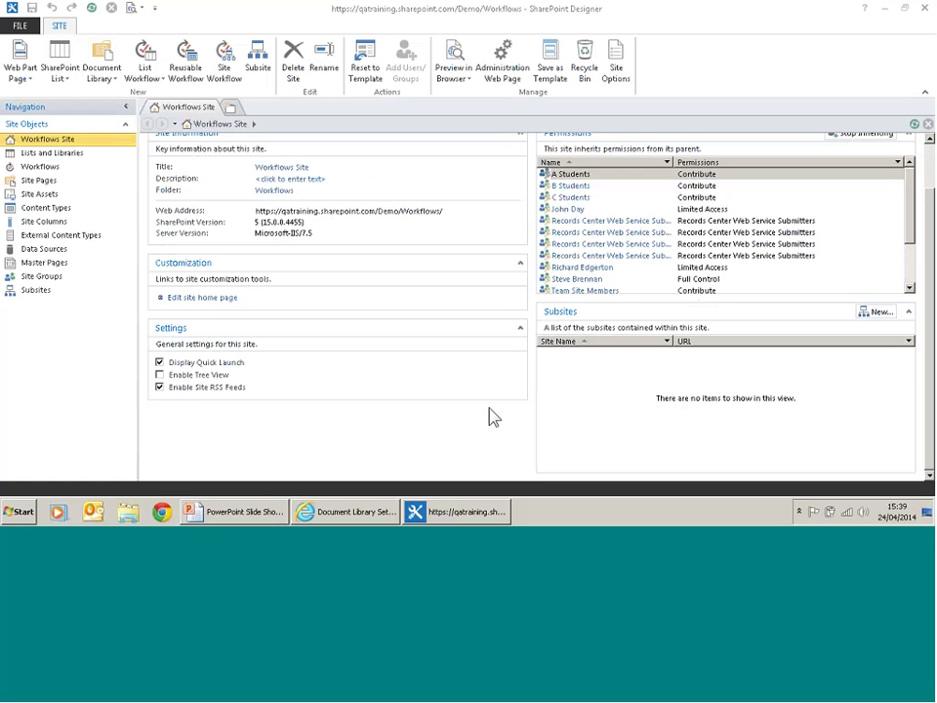
- Open the Collect AD Department and Phone Details list workflow for editing in SharePoint Designer
{"action": "left_click", "coordinate": [683, 390]}
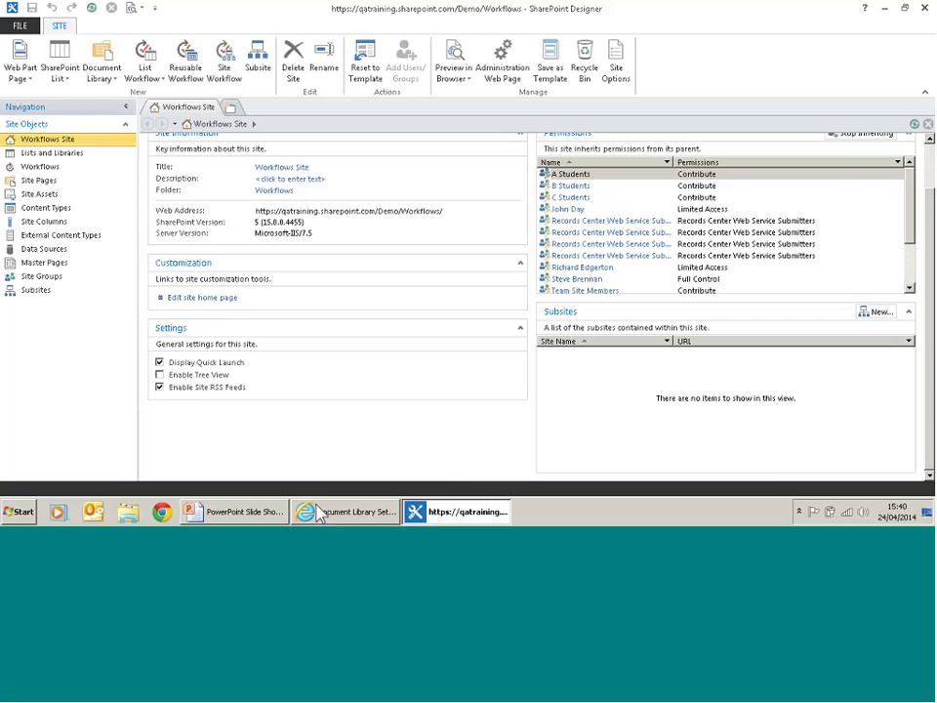
{"action": "mouse_move", "coordinate": [396, 485]}
{"action": "scroll", "coordinate": [360, 159], "scroll_direction": "up", "scroll_amount": 2}
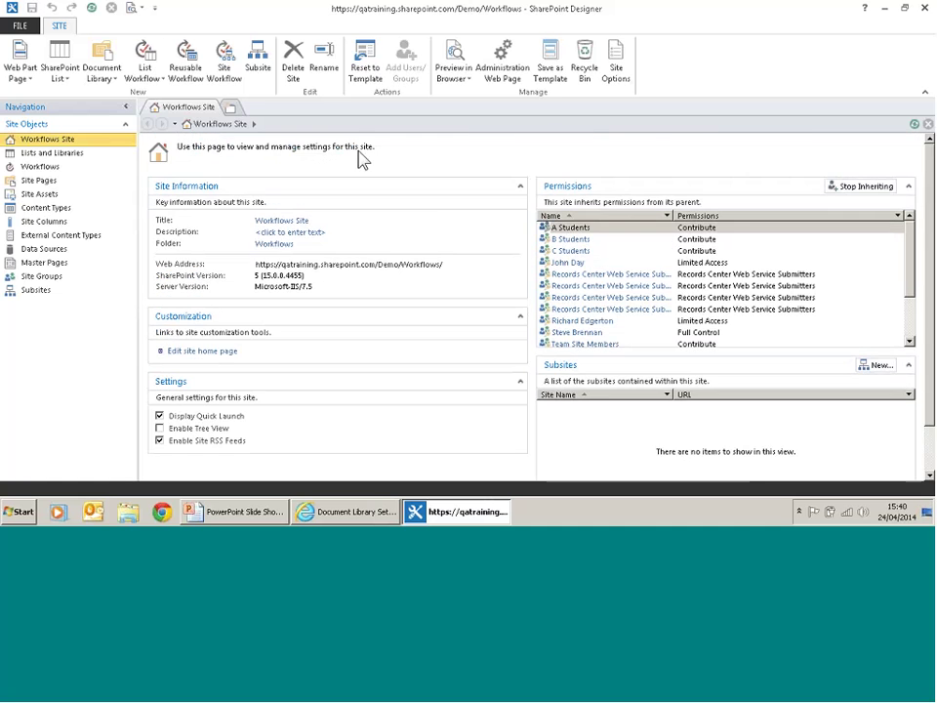
{"action": "left_click", "coordinate": [64, 172]}
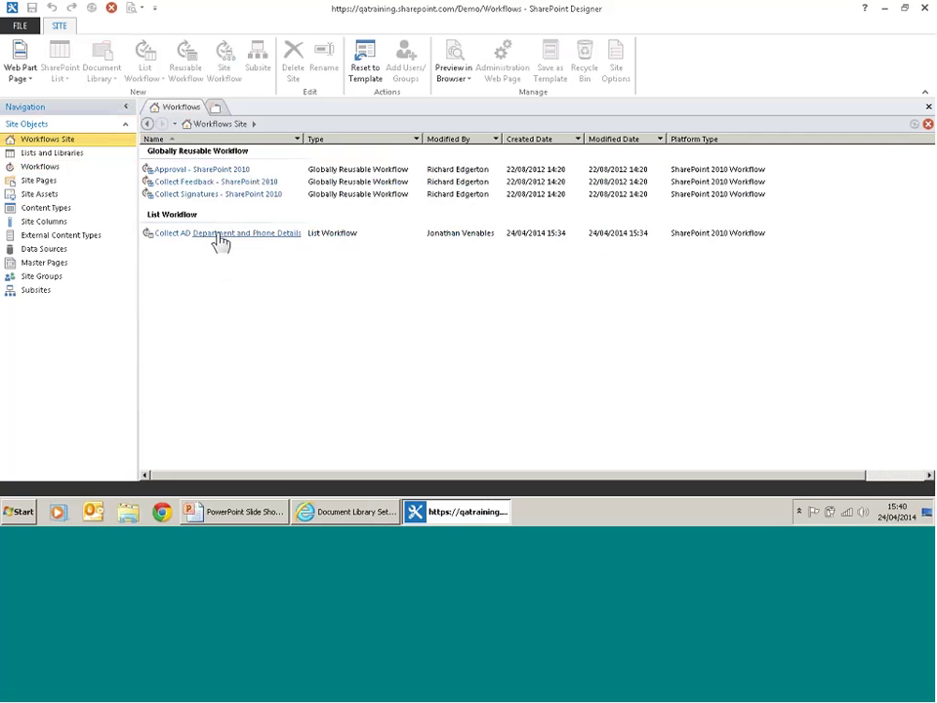
{"action": "left_click", "coordinate": [219, 236]}
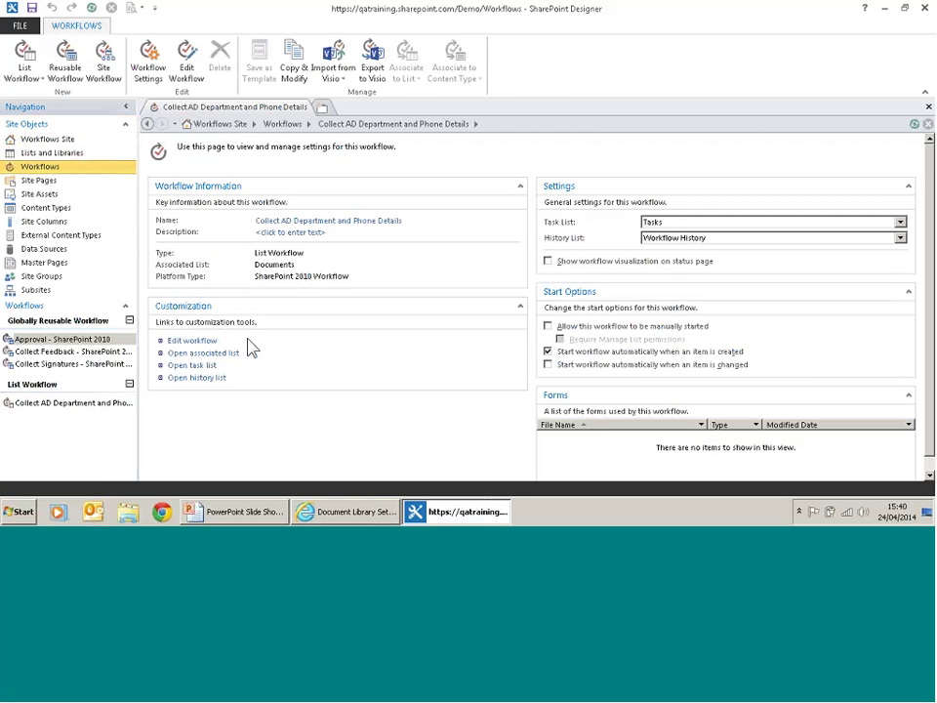
{"action": "left_click", "coordinate": [193, 341]}
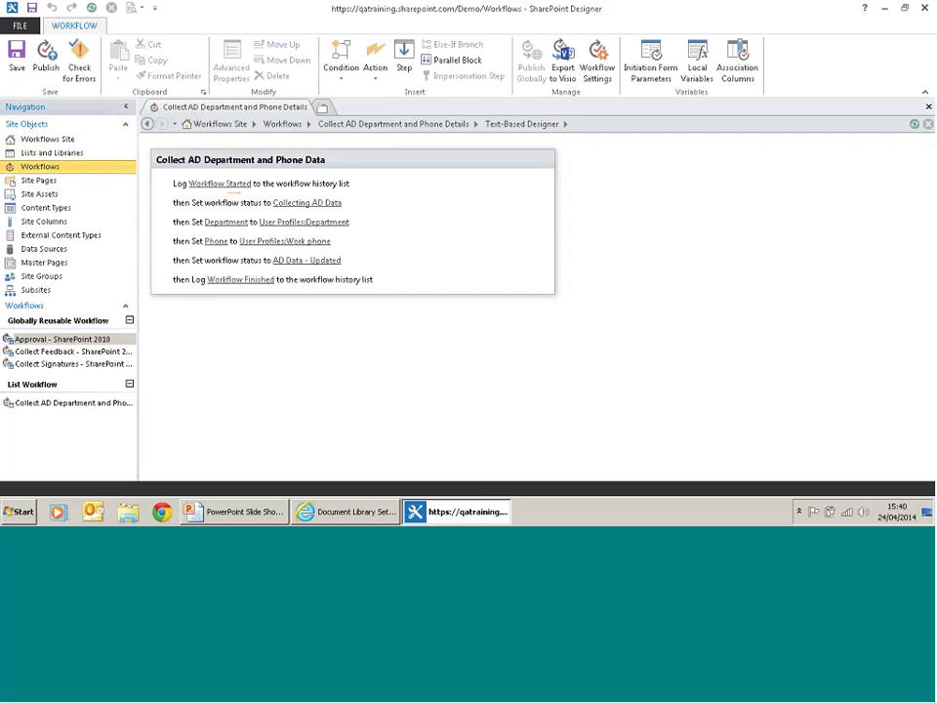
- Add an Impersonation Step below the Collect AD Department and Phone Data step
{"action": "left_click", "coordinate": [243, 319]}
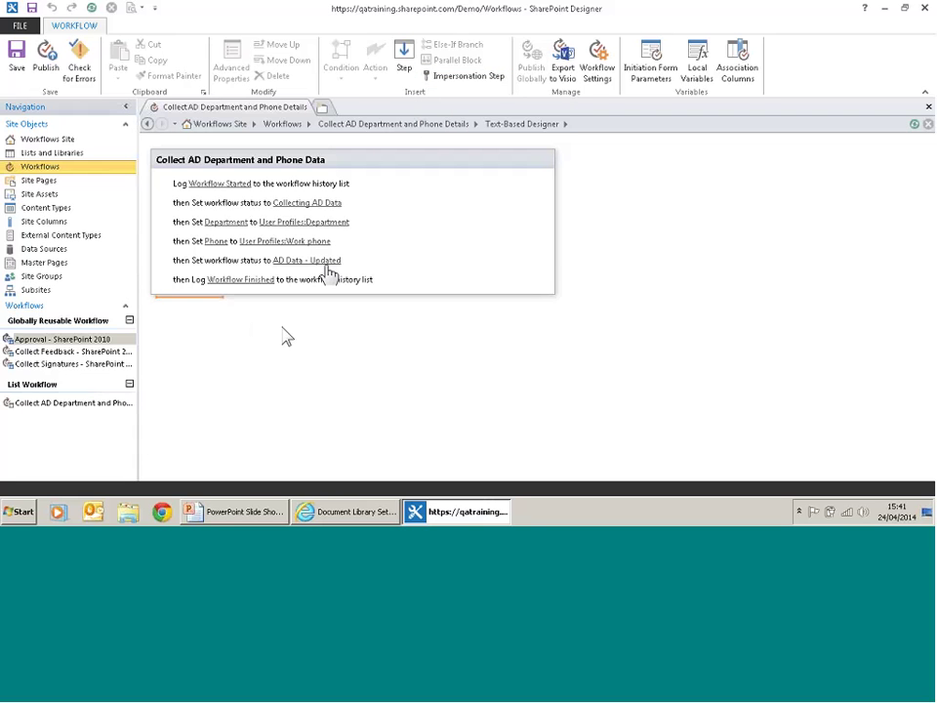
{"action": "left_click", "coordinate": [470, 76]}
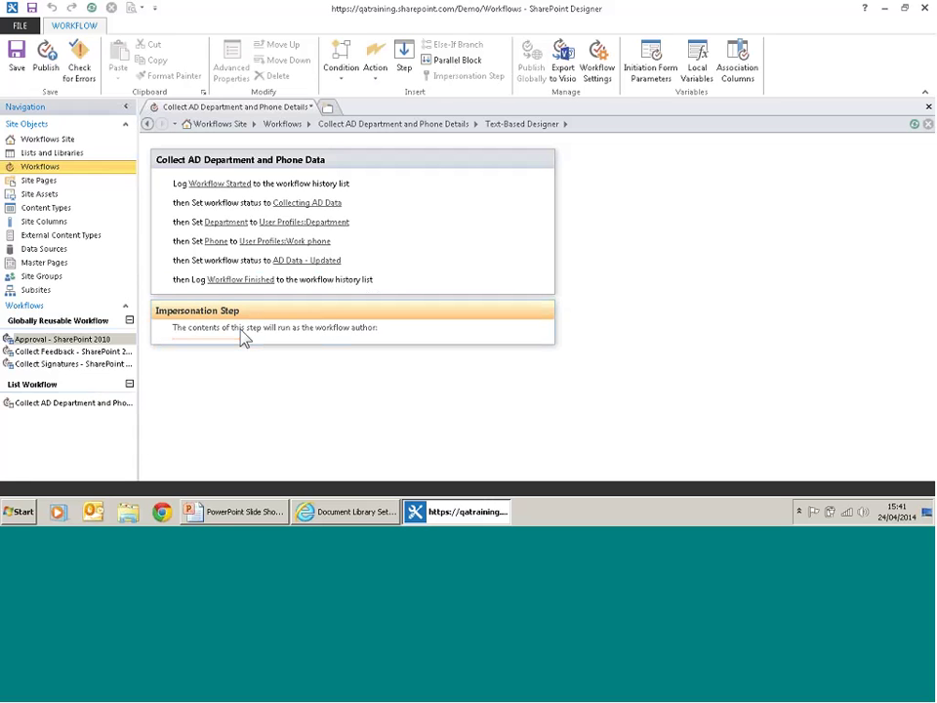
{"action": "left_click", "coordinate": [359, 283]}
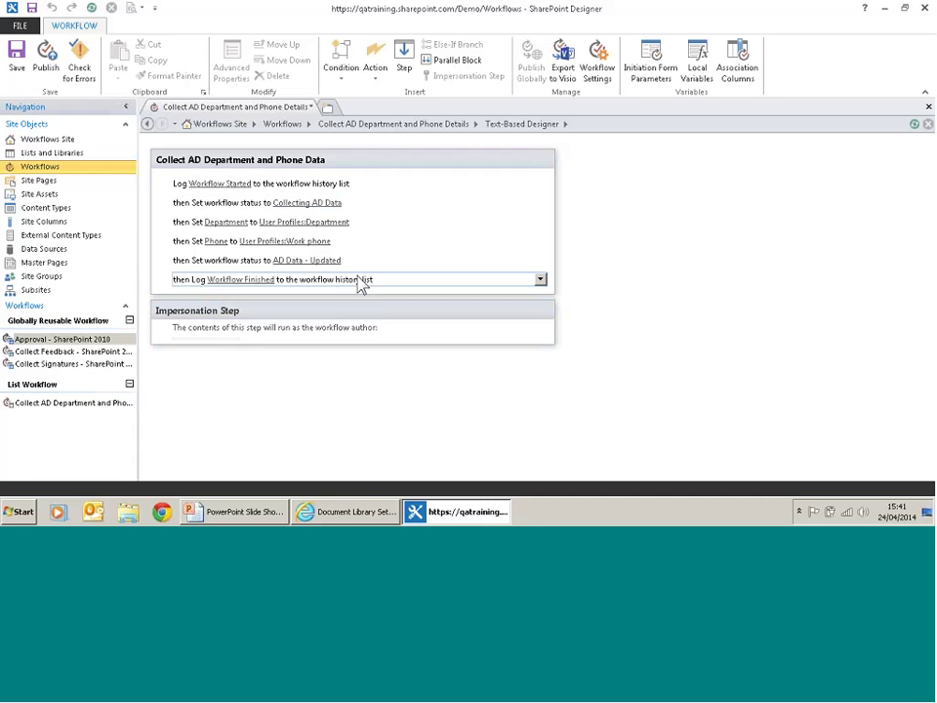
- Insert a Set Content Approval Status action inside the Impersonation Step
{"action": "left_click", "coordinate": [377, 186]}
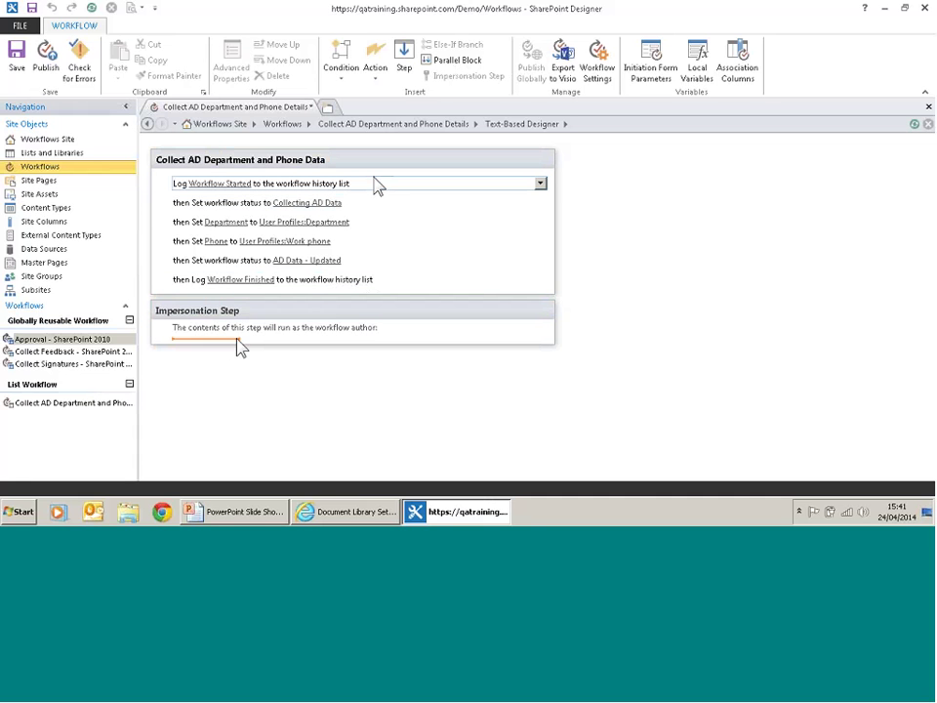
{"action": "left_click", "coordinate": [376, 74]}
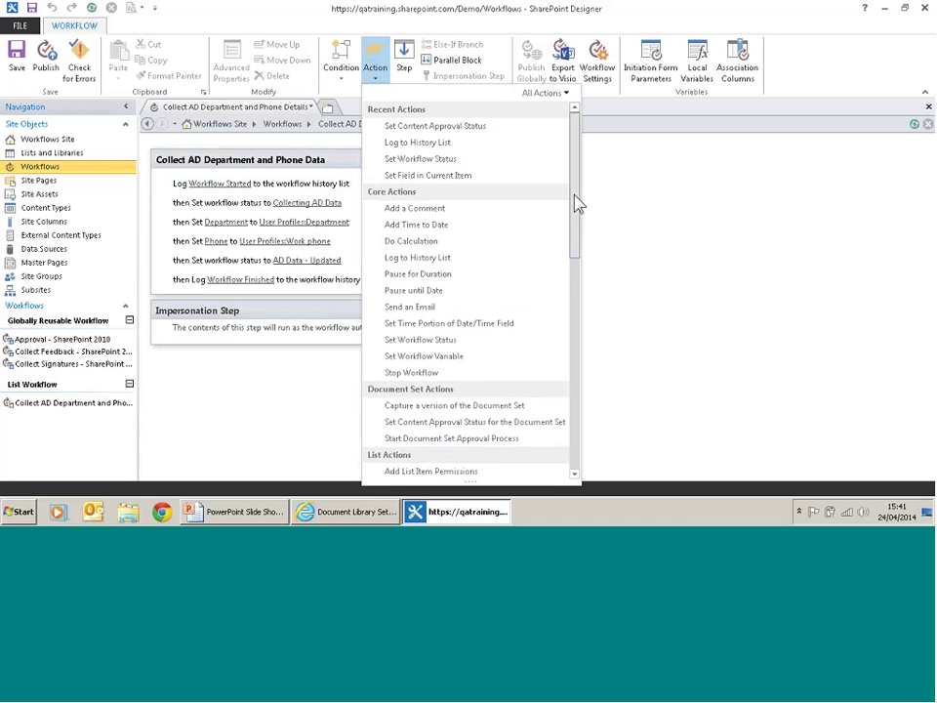
{"action": "left_click_drag", "start_coordinate": [575, 203], "coordinate": [575, 328]}
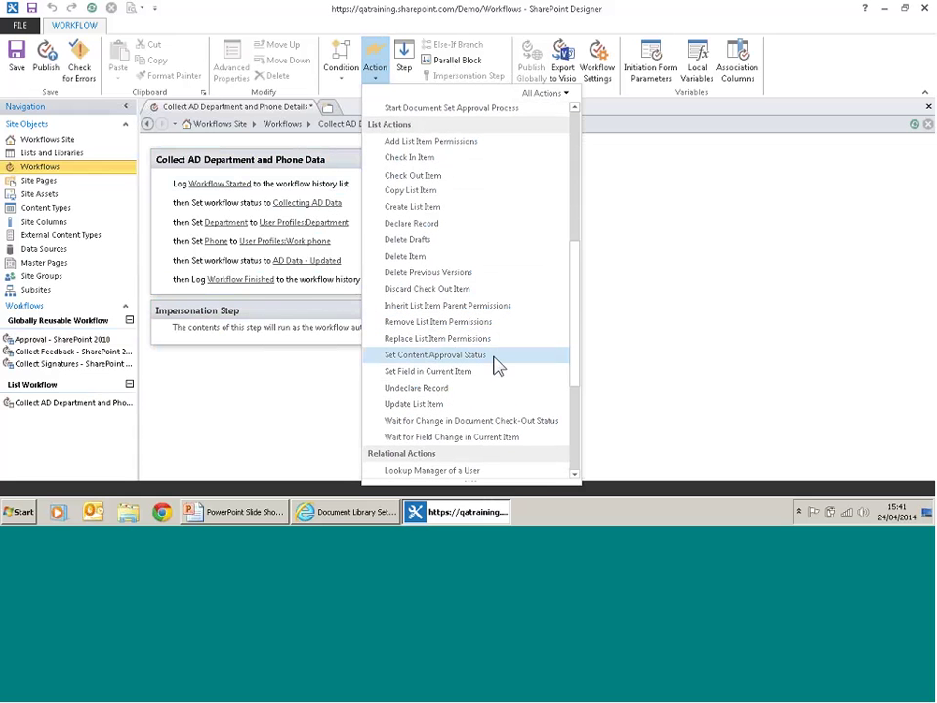
{"action": "left_click", "coordinate": [495, 355]}
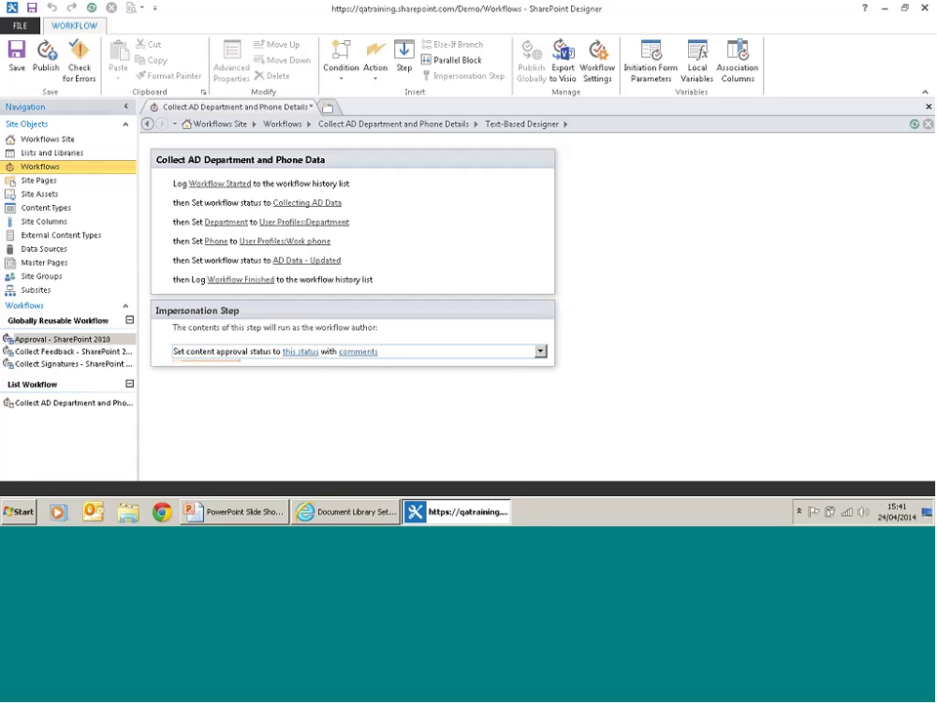
- Set the content approval action's status to Approved with the comment "Approved by workflow"
{"action": "left_click", "coordinate": [301, 352]}
{"action": "left_click", "coordinate": [306, 375]}
{"action": "left_click", "coordinate": [359, 352]}
{"action": "left_click", "coordinate": [415, 352]}
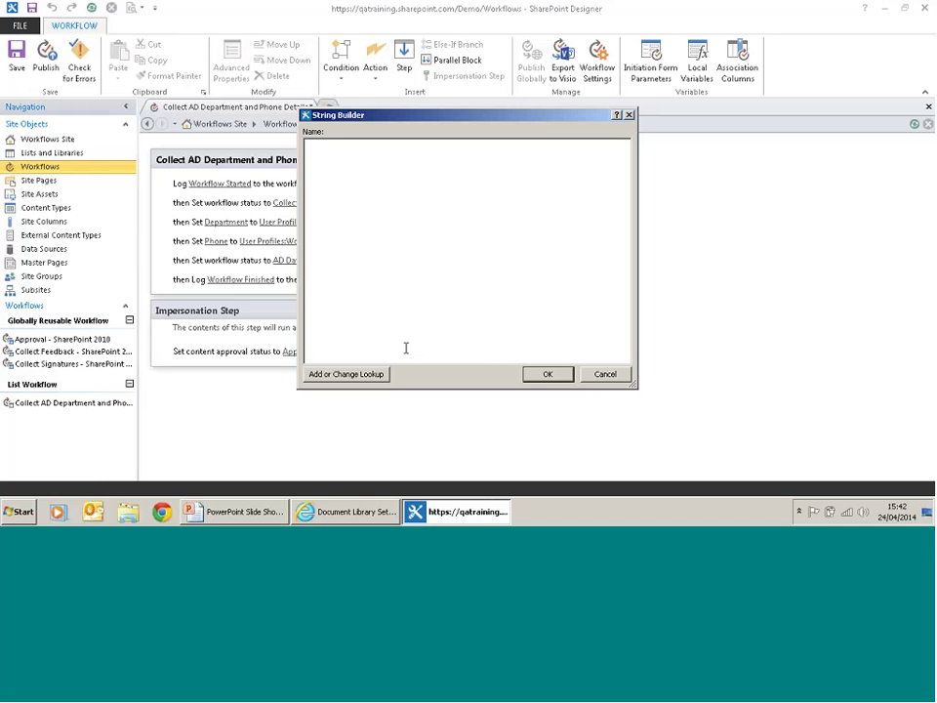
{"action": "type", "text": "Approved by workflow"}
{"action": "left_click", "coordinate": [548, 374]}
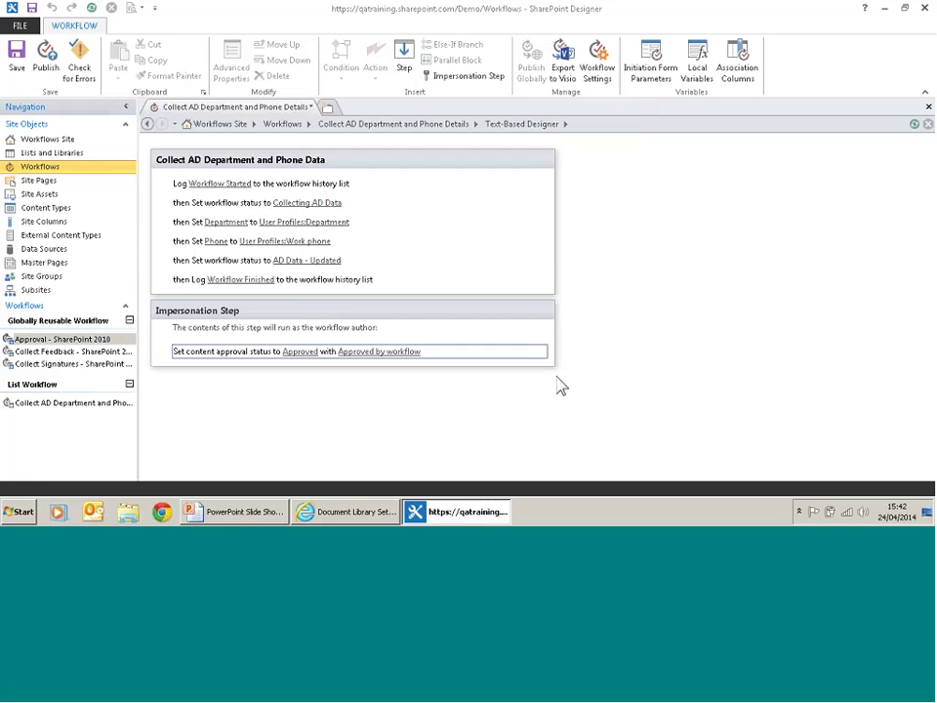
- Save and publish the Collect AD Department and Phone Details workflow, accepting that the impersonation step runs with the author's credentials
{"action": "right_click", "coordinate": [298, 109]}
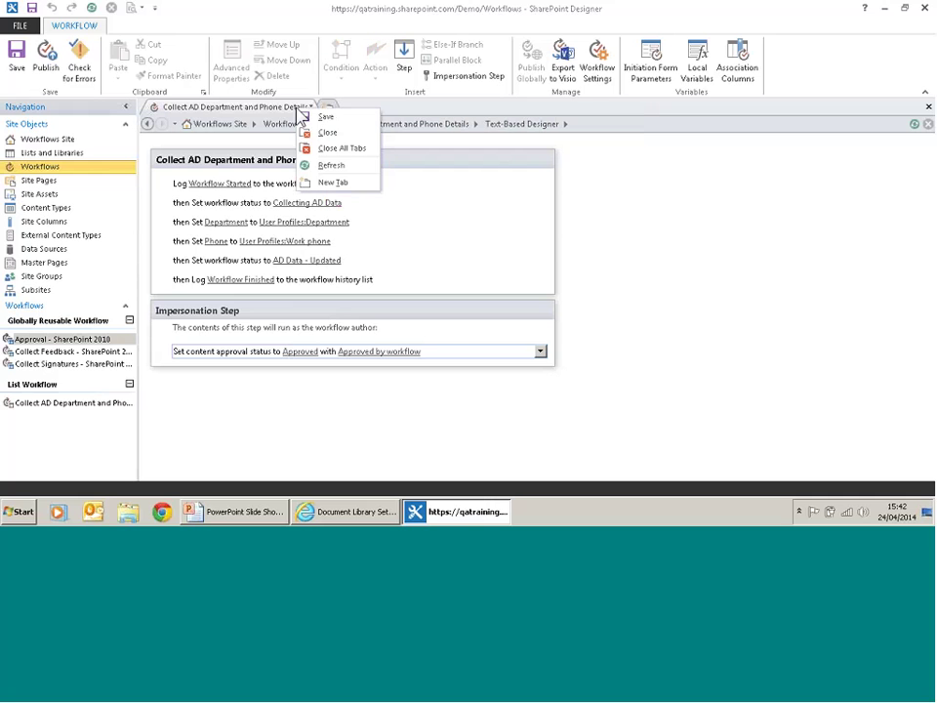
{"action": "left_click", "coordinate": [326, 118]}
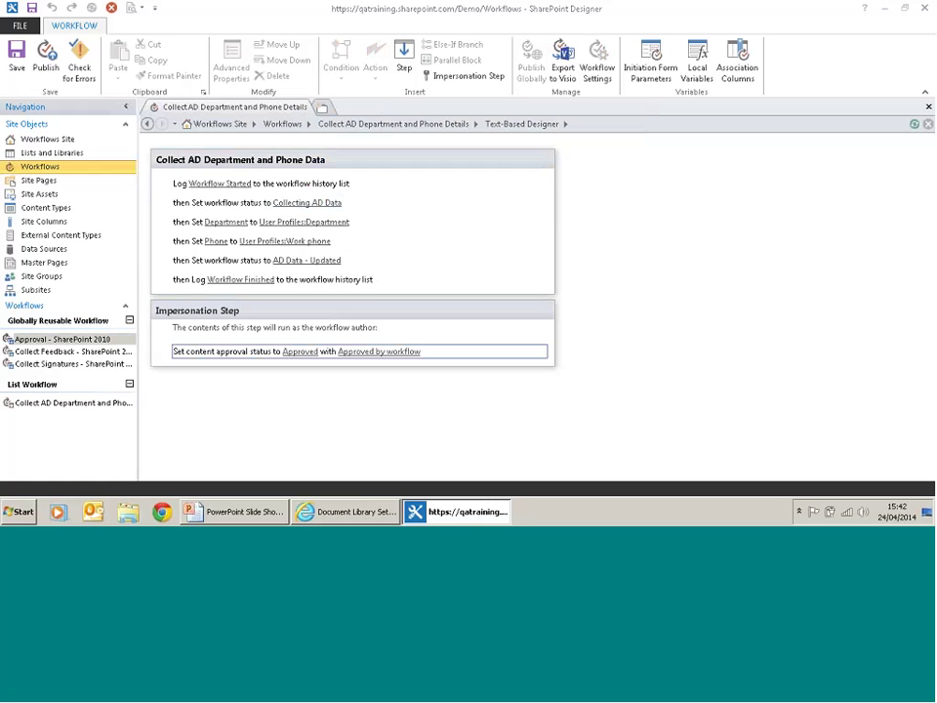
{"action": "left_click", "coordinate": [45, 70]}
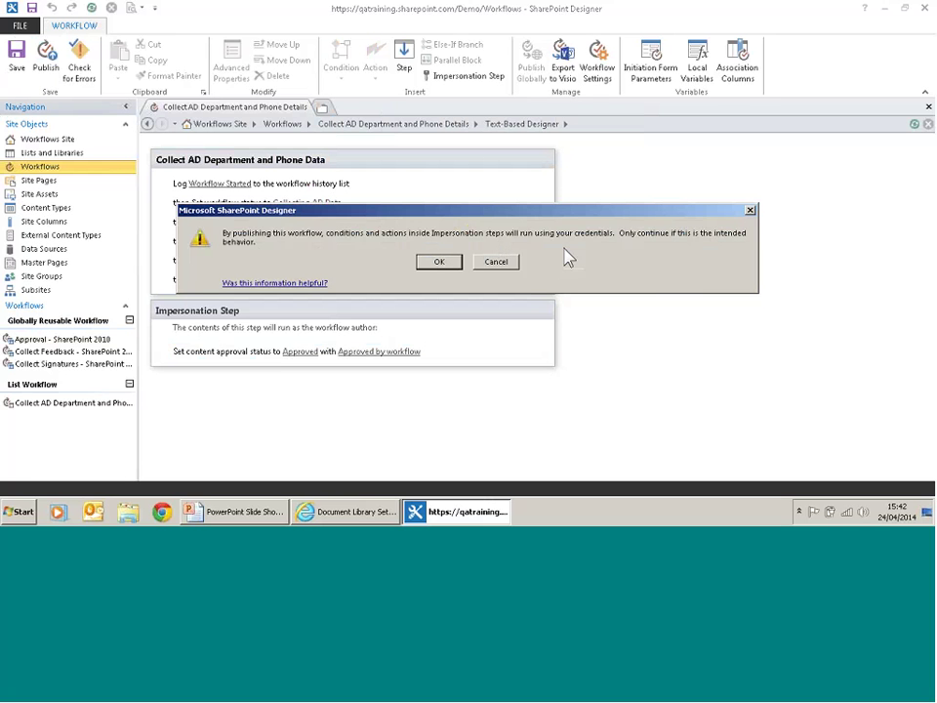
{"action": "left_click", "coordinate": [453, 265]}
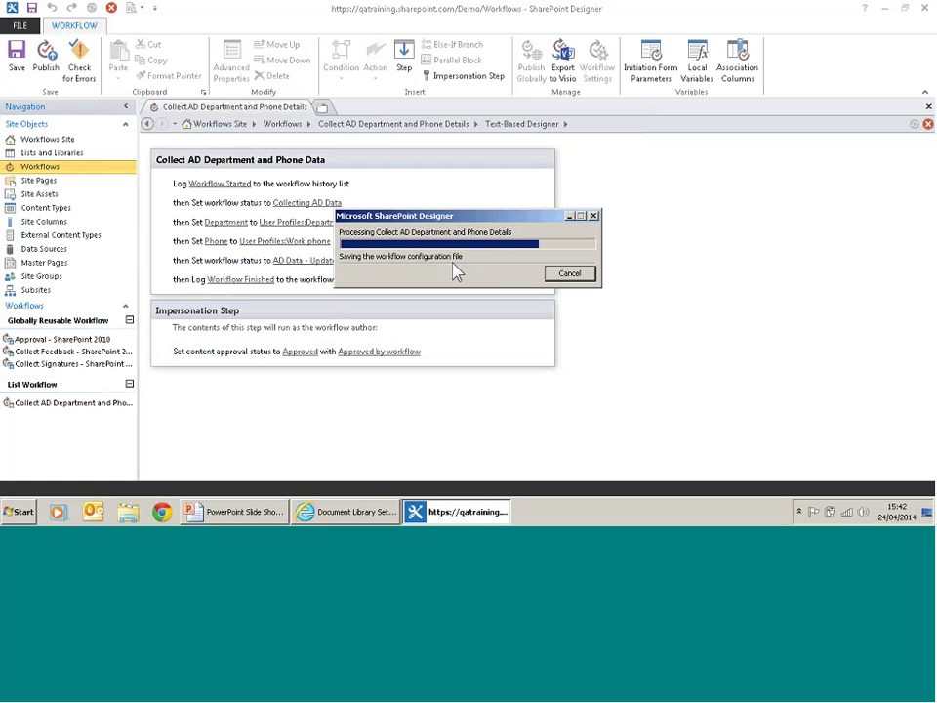
- Open the Documents library in Internet Explorer and bring up the 2013 Documents folder in Windows Explorer over it
{"action": "left_click", "coordinate": [328, 515]}
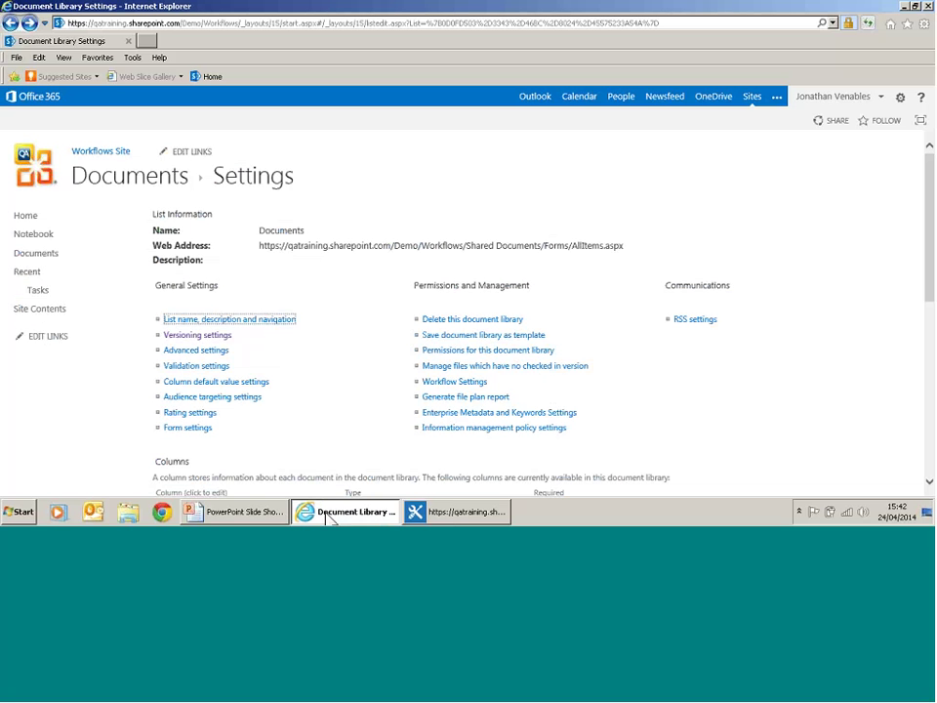
{"action": "left_click", "coordinate": [35, 256]}
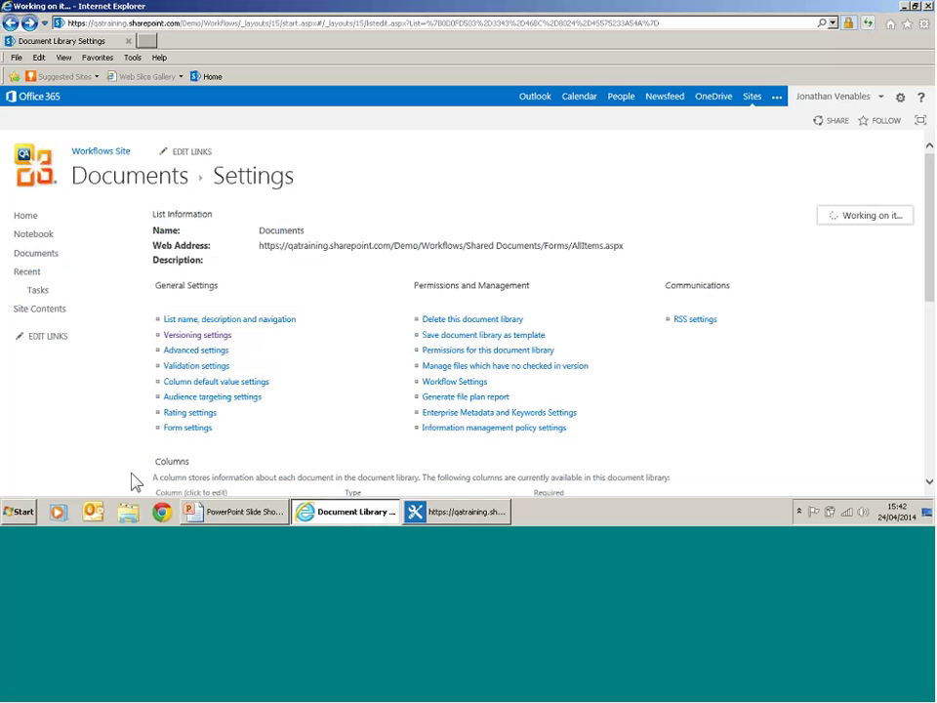
{"action": "key", "text": "super+d"}
{"action": "double_click", "coordinate": [26, 313]}
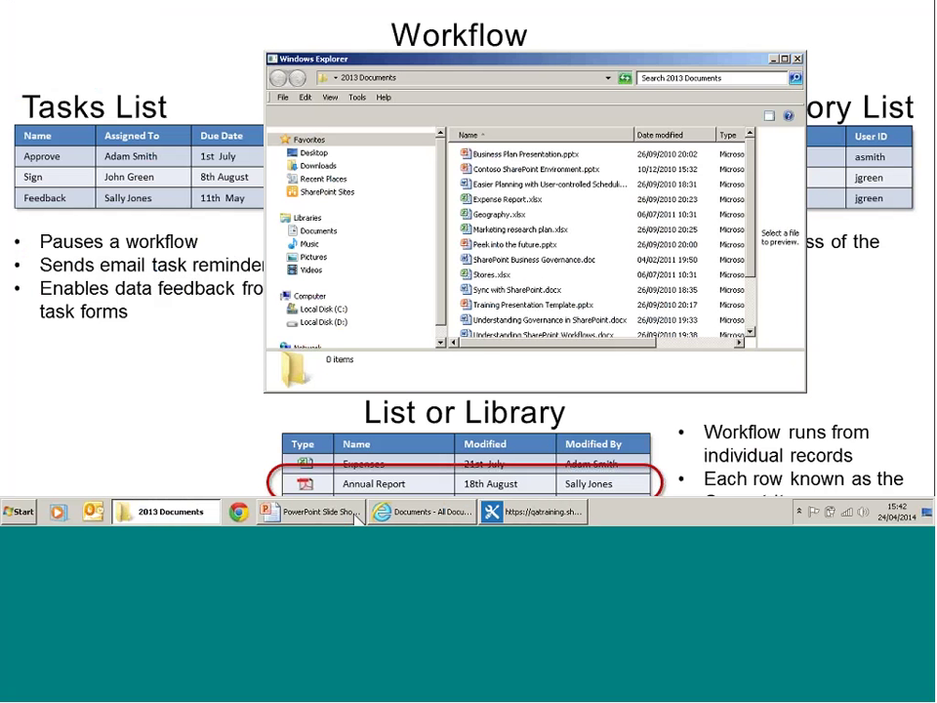
{"action": "left_click", "coordinate": [459, 513]}
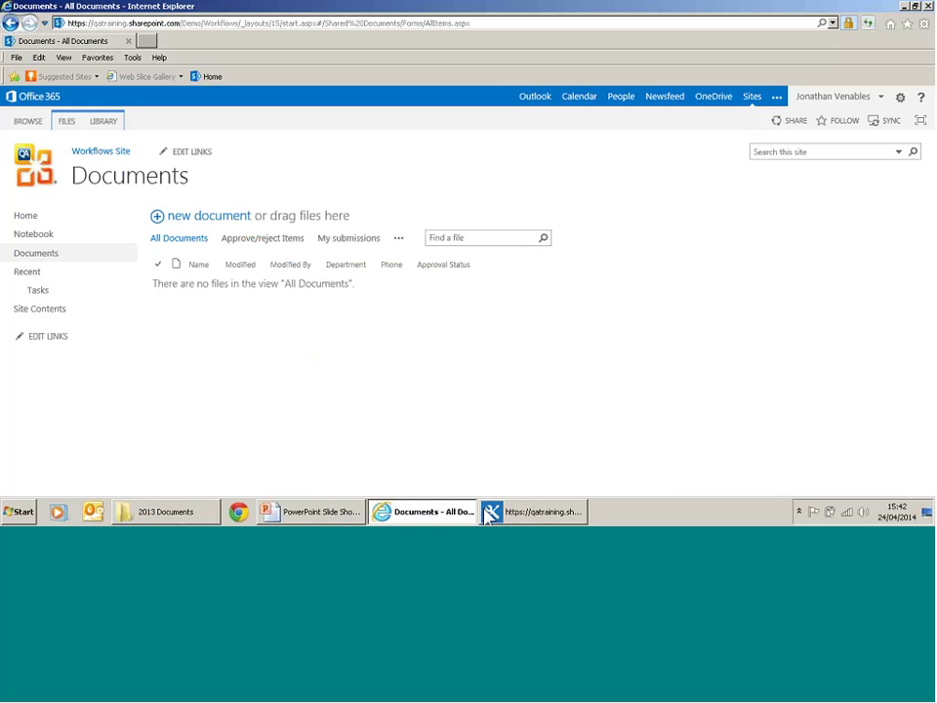
{"action": "left_click", "coordinate": [166, 517]}
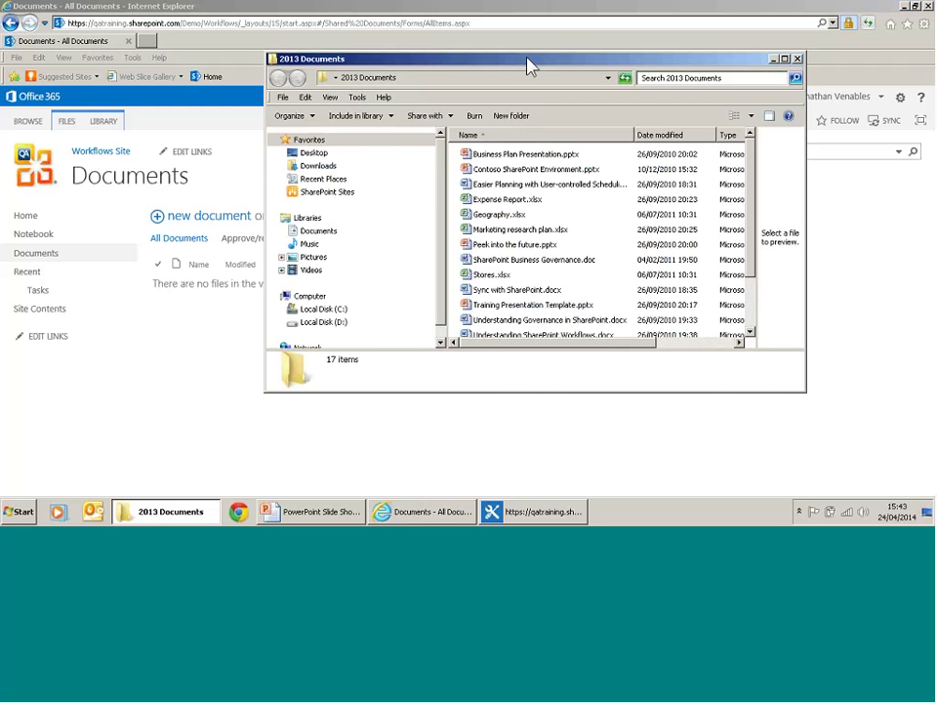
- Upload Sync with SharePoint.docx from the 2013 Documents folder to the Documents library and minimize the folder window
{"action": "left_click_drag", "start_coordinate": [527, 65], "coordinate": [571, 167]}
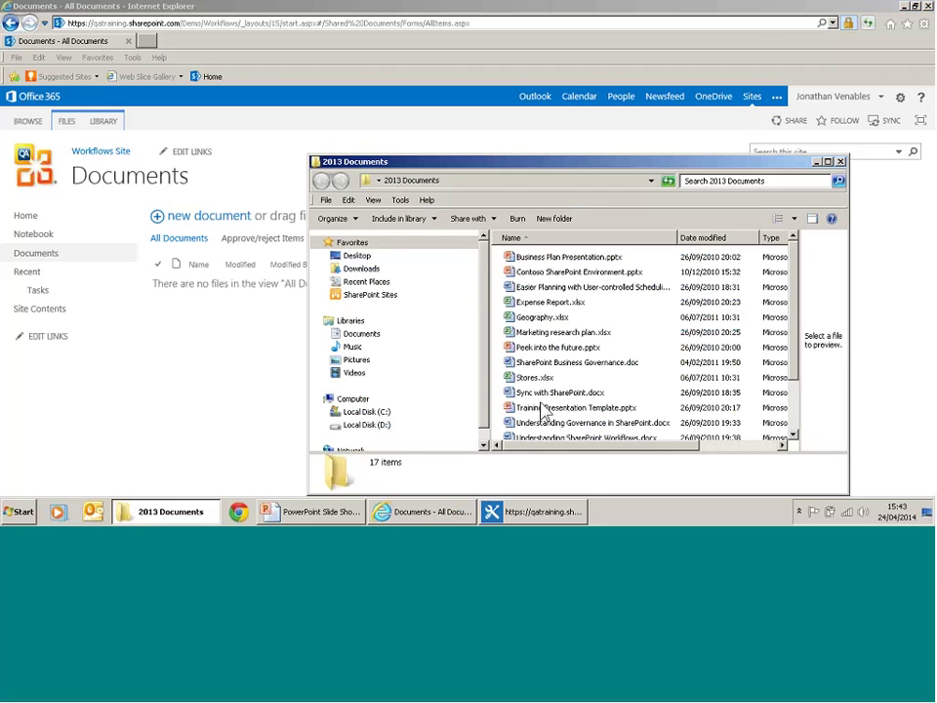
{"action": "left_click_drag", "start_coordinate": [559, 391], "coordinate": [224, 276]}
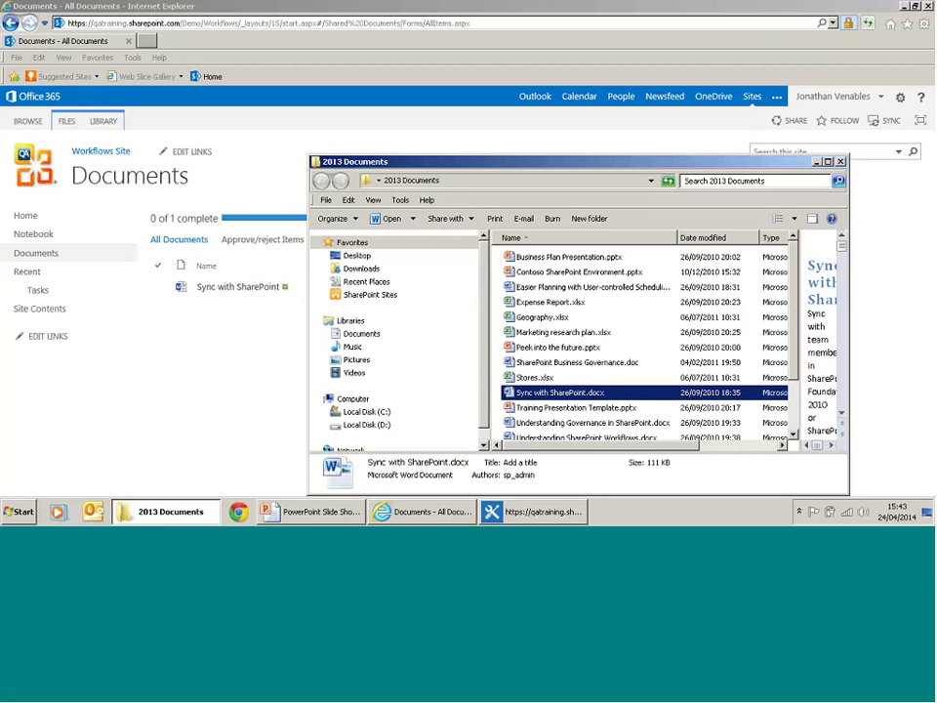
{"action": "left_click", "coordinate": [816, 161]}
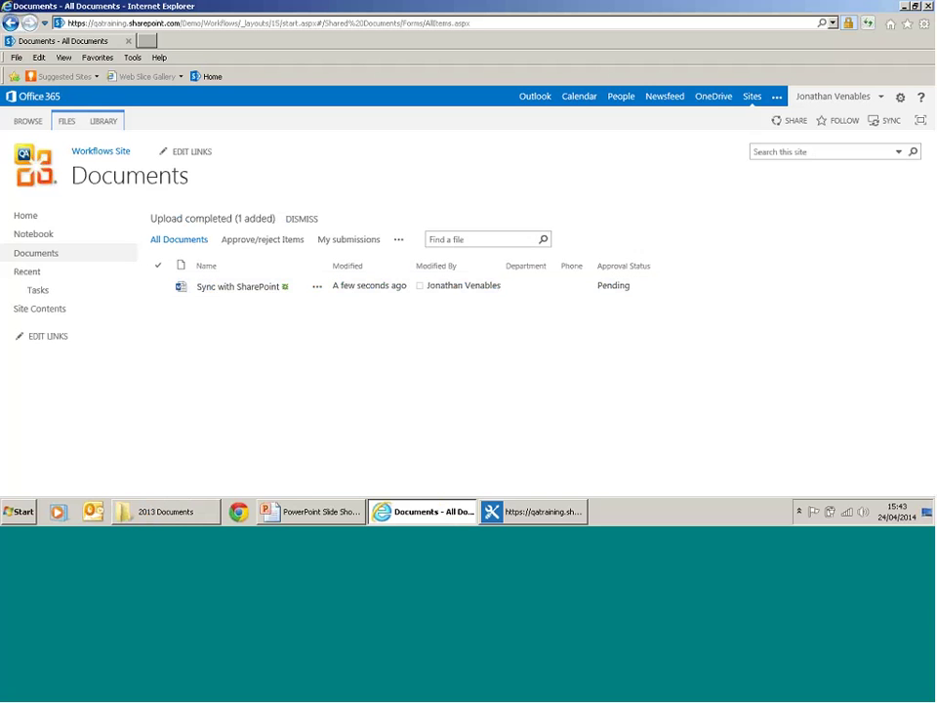
- Refresh the Documents library to check the workflow's progress and view the properties of the Sync with SharePoint document
{"action": "left_click", "coordinate": [866, 25]}
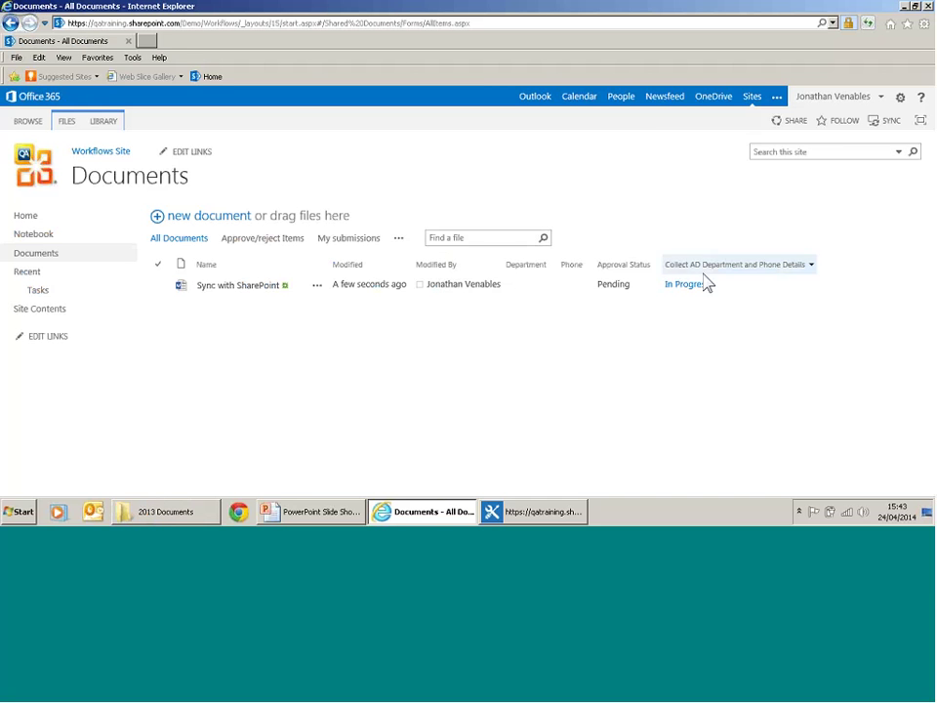
{"action": "left_click", "coordinate": [867, 24]}
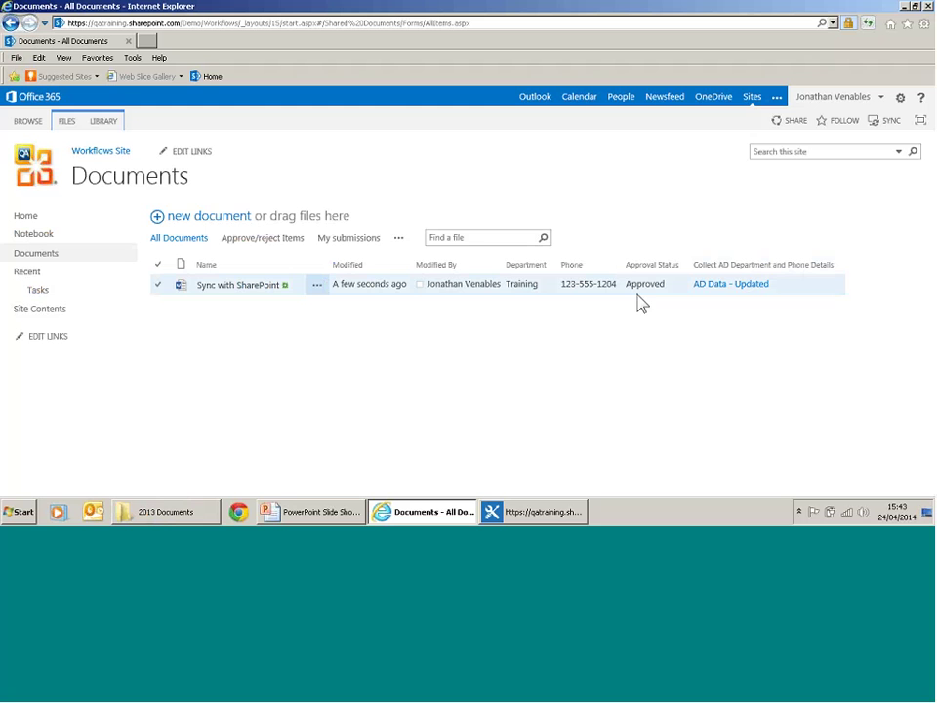
{"action": "left_click", "coordinate": [69, 127]}
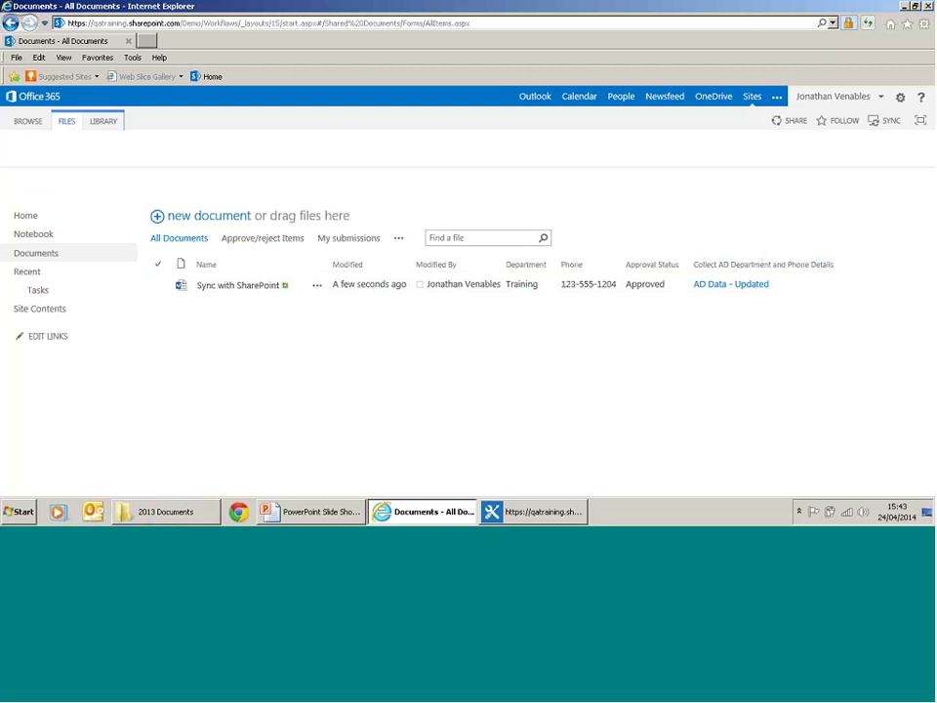
{"action": "left_click", "coordinate": [160, 285]}
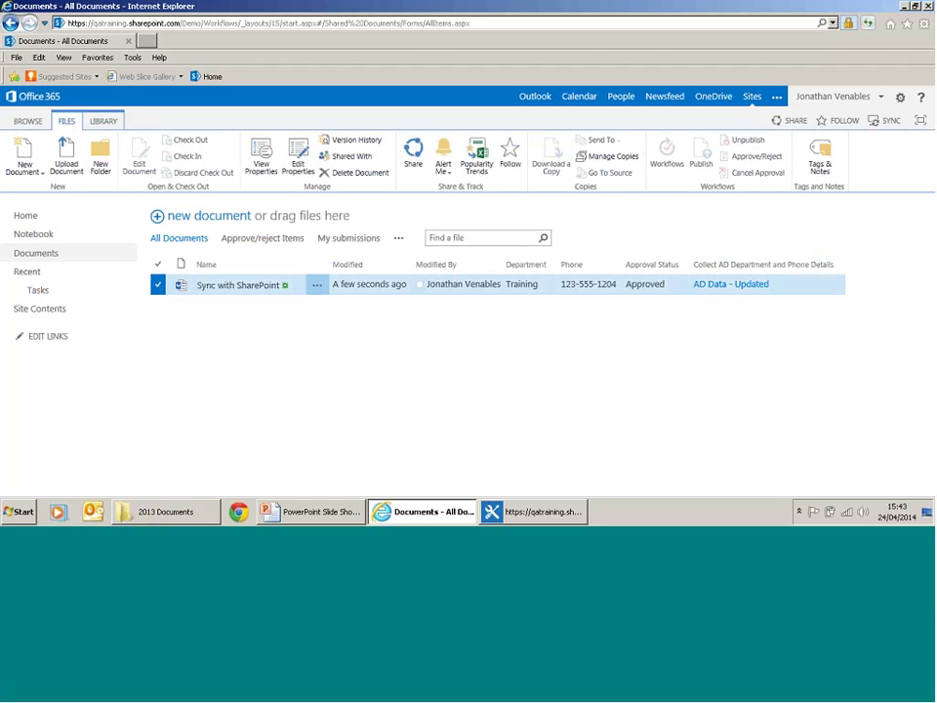
{"action": "left_click", "coordinate": [264, 168]}
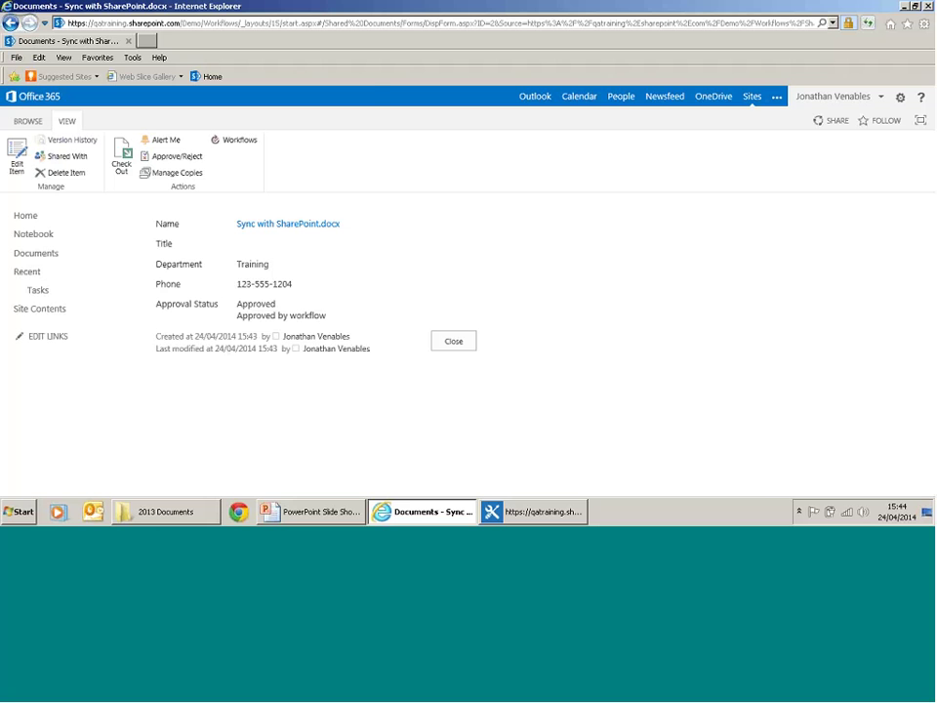
{"action": "left_click", "coordinate": [309, 515]}
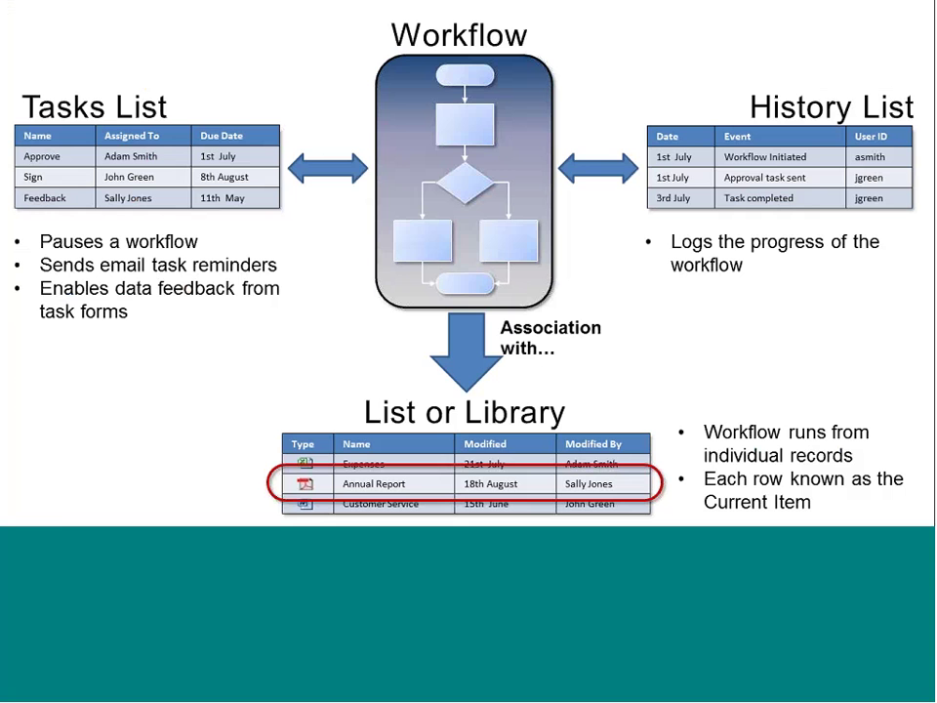
{"action": "key", "text": "Right"}
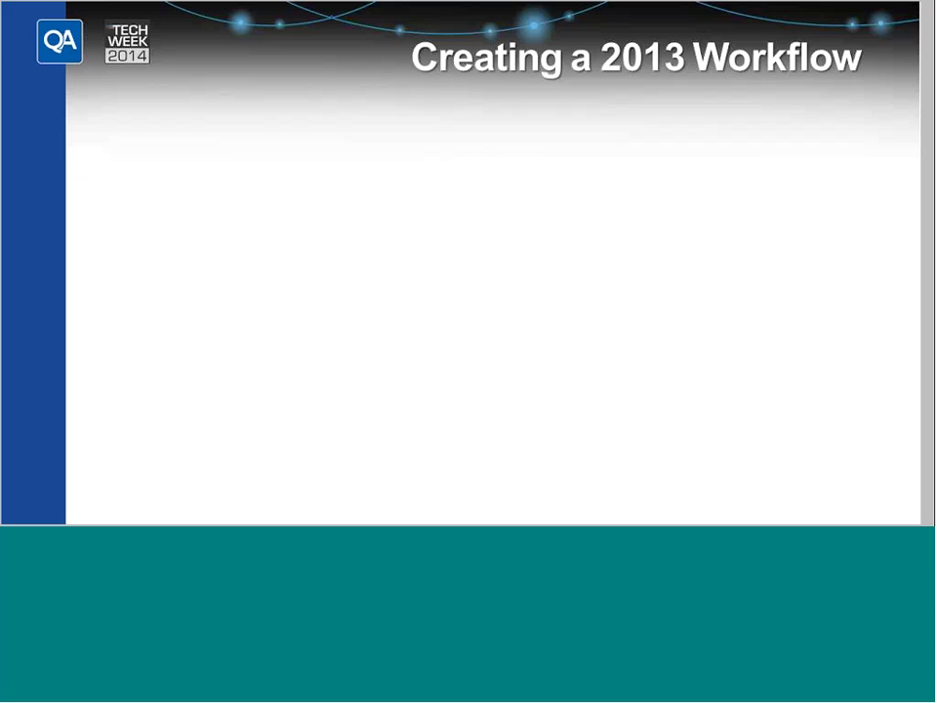
{"action": "key", "text": "Right"}
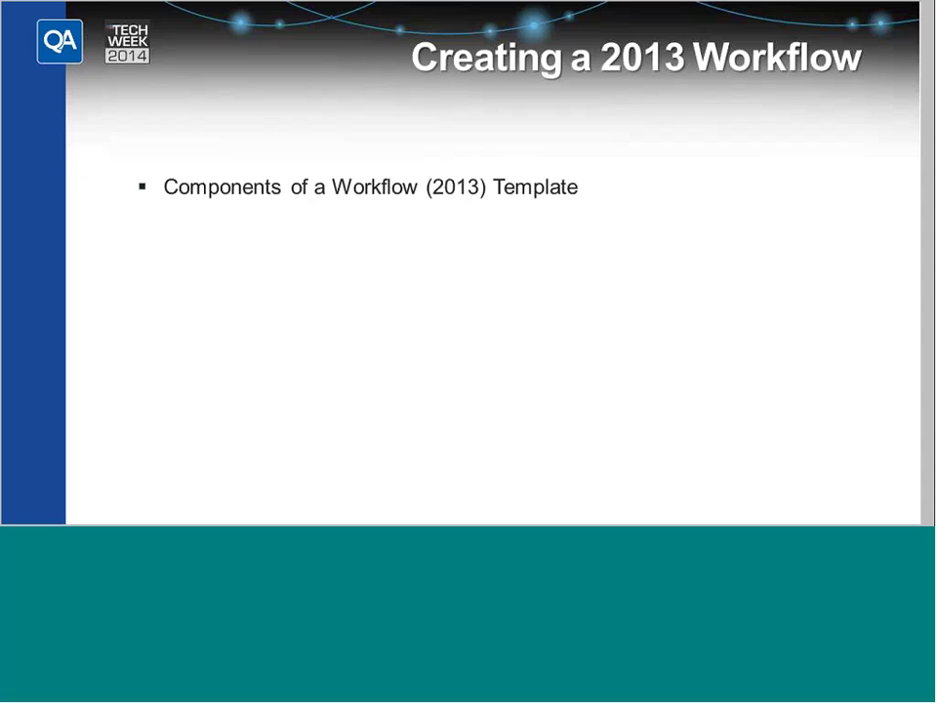
{"action": "key", "text": "Right"}
{"action": "key", "text": "Right"}
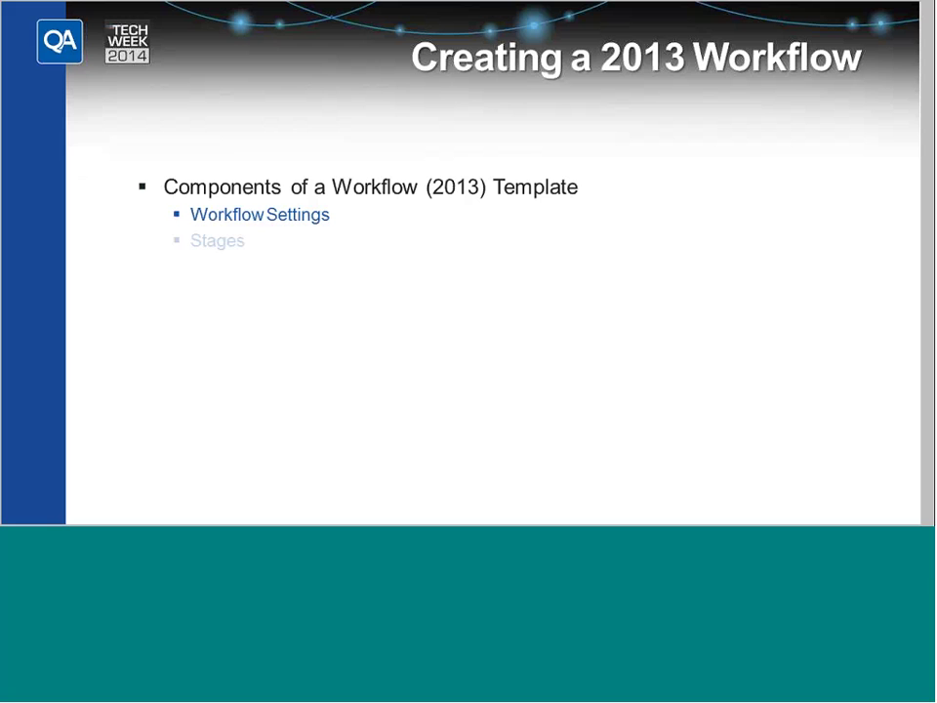
{"action": "key", "text": "Right"}
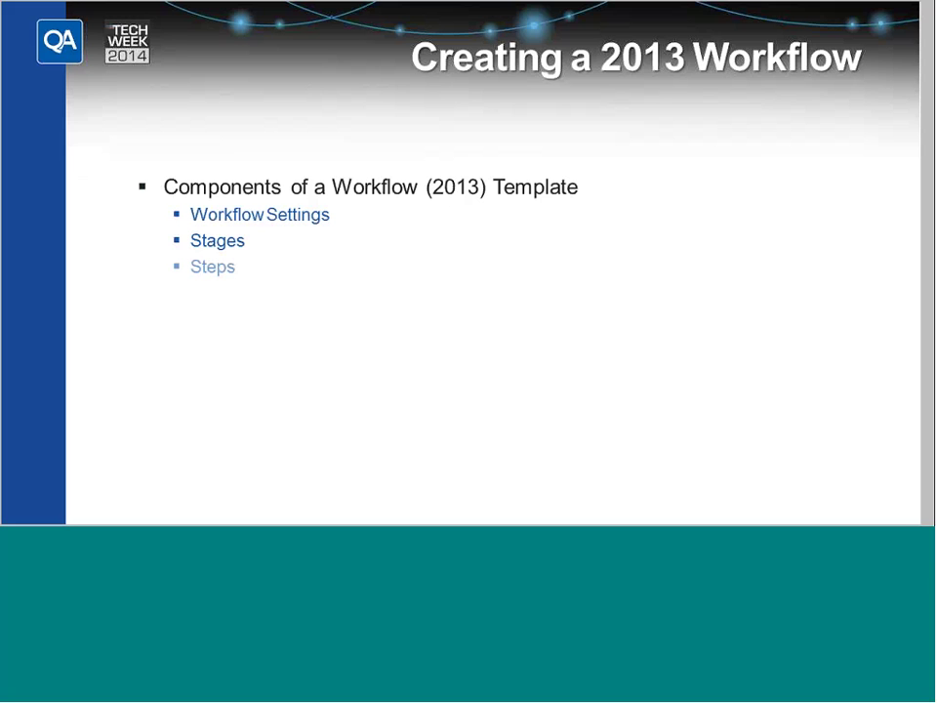
{"action": "key", "text": "Right"}
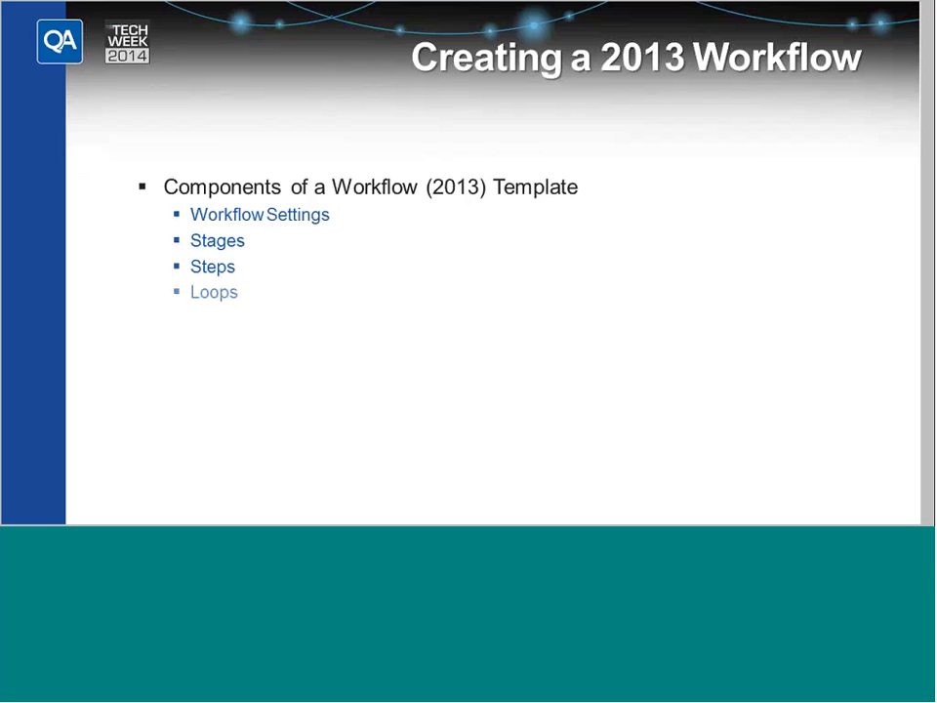
{"action": "key", "text": "Right"}
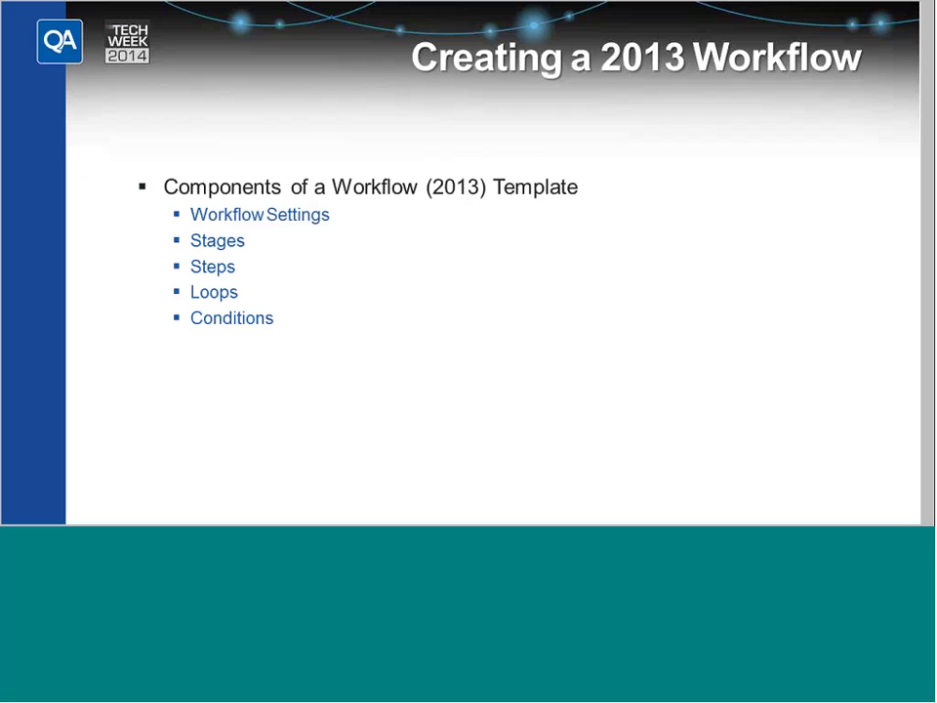
{"action": "key", "text": "Right"}
{"action": "key", "text": "Right"}
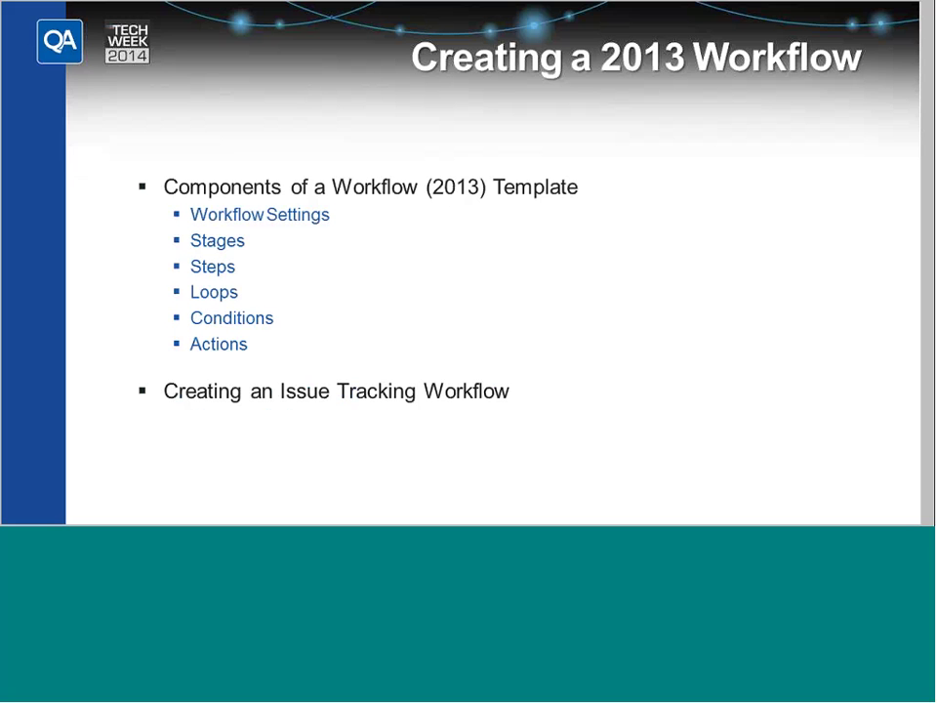
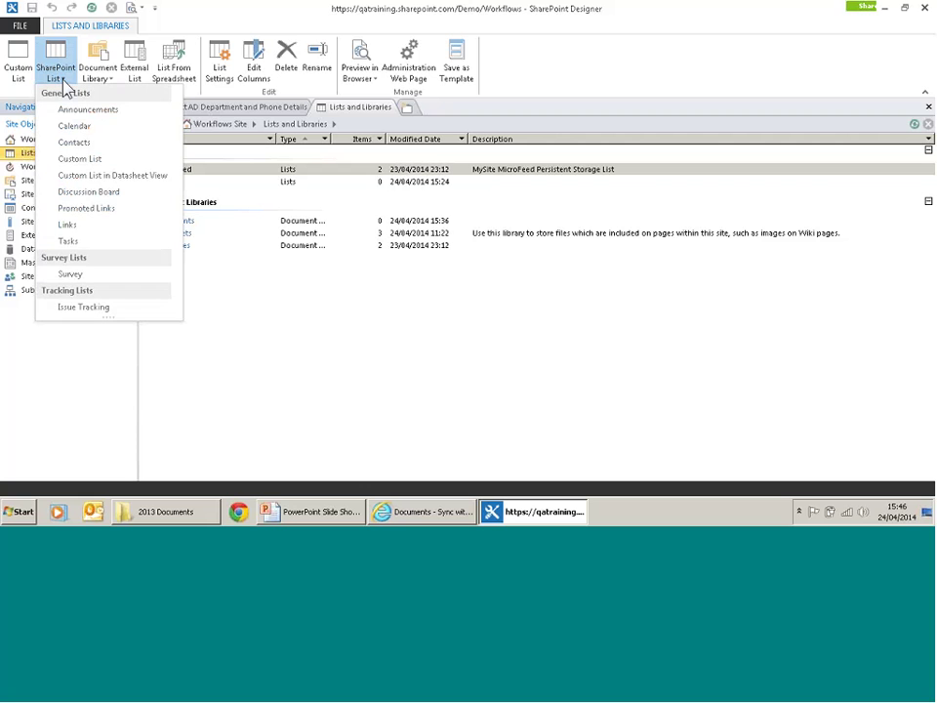
- Create an Issue Tracking list named Issues in SharePoint Designer and open its settings page
{"action": "left_click", "coordinate": [89, 311]}
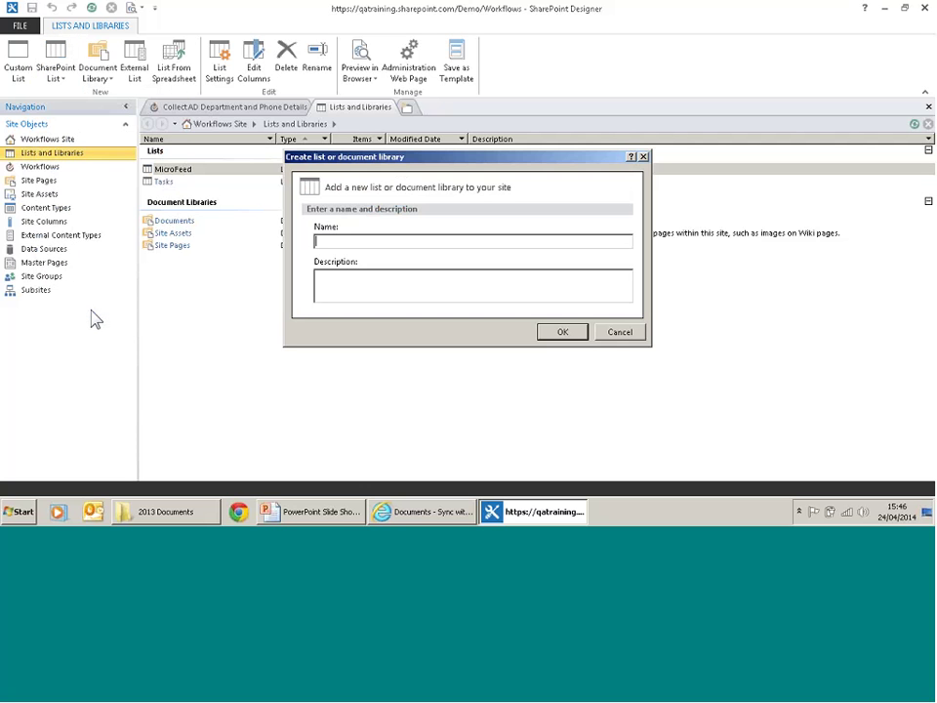
{"action": "type", "text": "Iss"}
{"action": "key", "text": "Escape"}
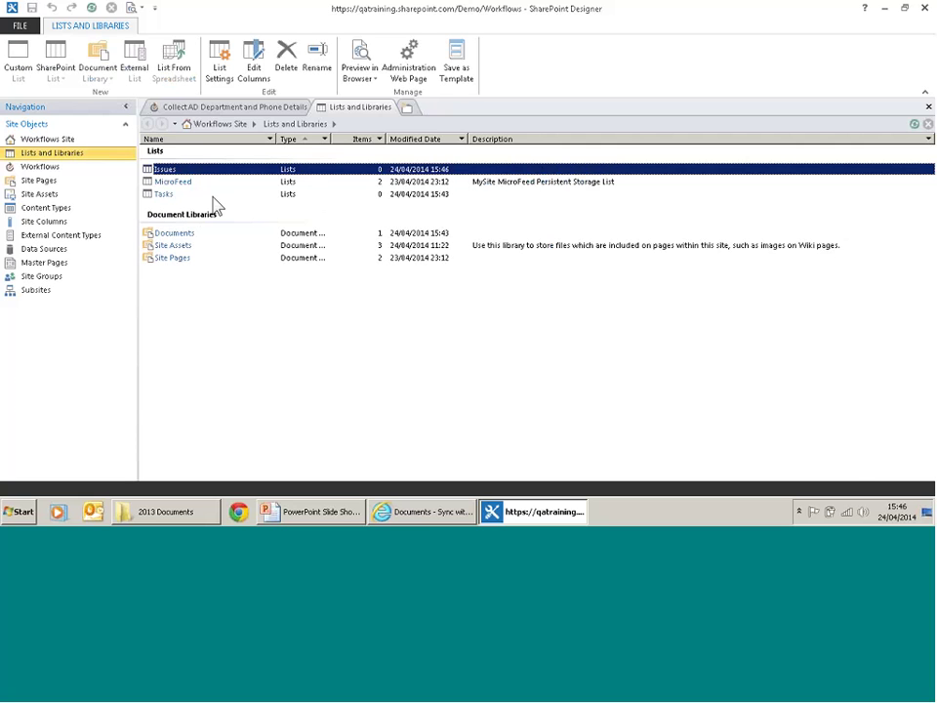
{"action": "left_click", "coordinate": [168, 174]}
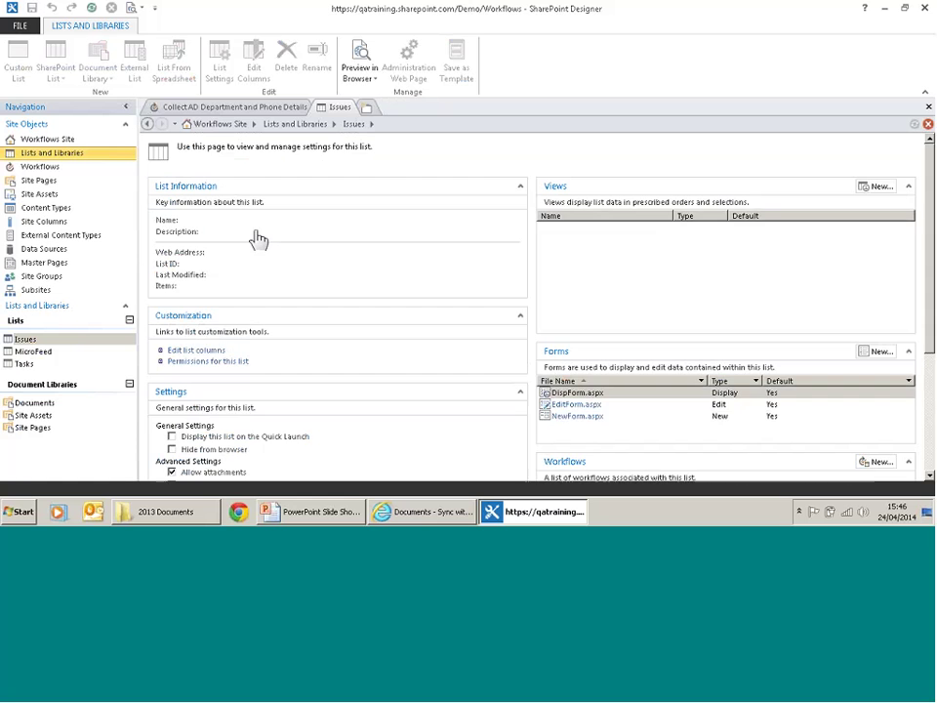
- Review the columns of the Issues list and return to the list's settings page
{"action": "left_click", "coordinate": [196, 351]}
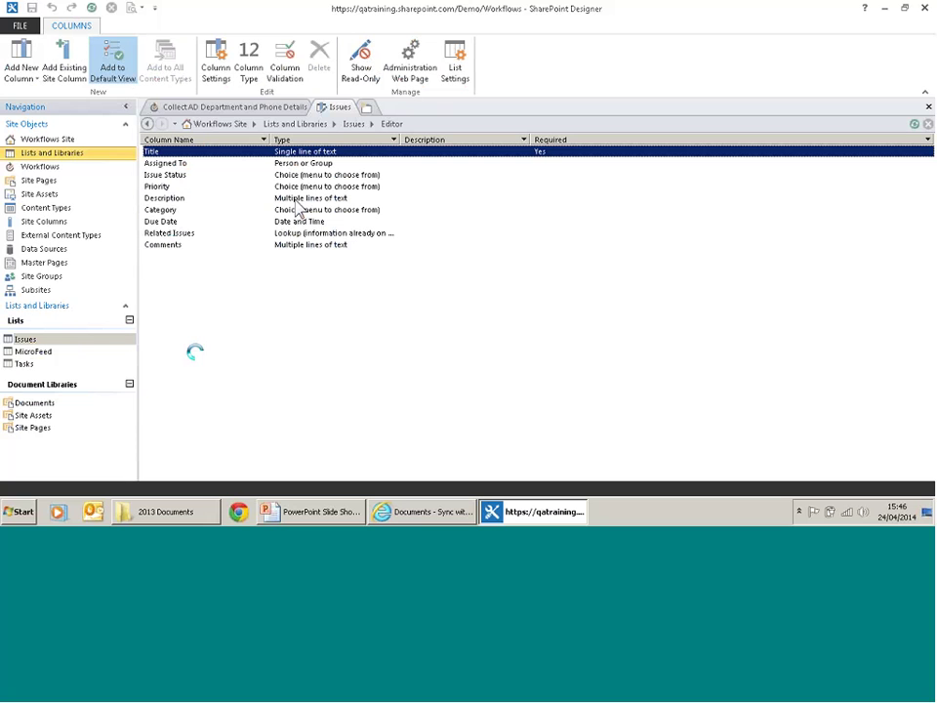
{"action": "left_click", "coordinate": [355, 127]}
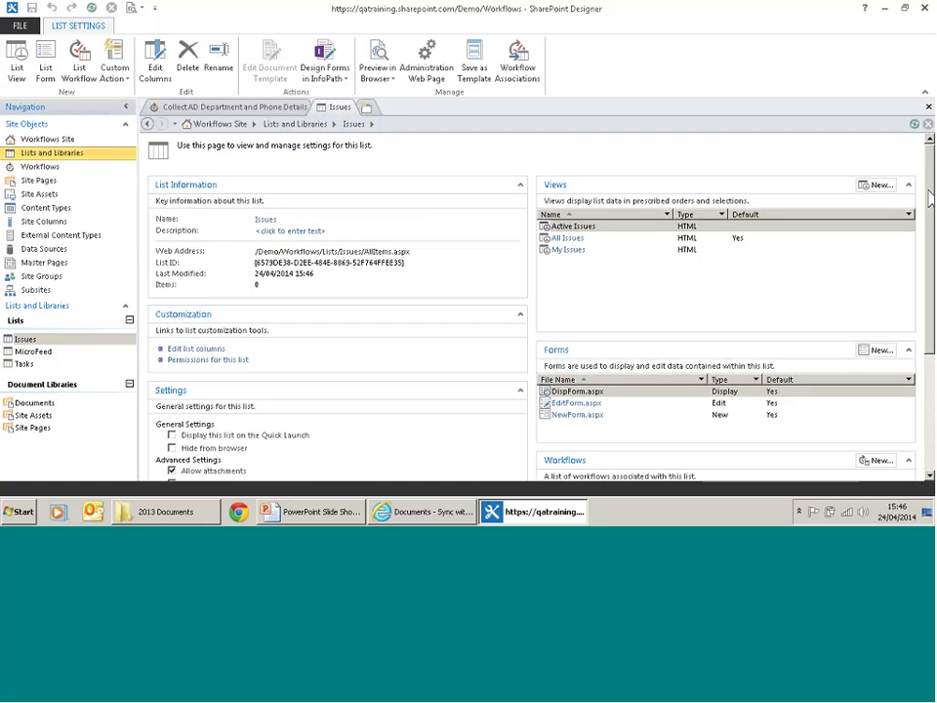
- Create a list workflow named Issue Tracker on the Issues list, using the SharePoint 2013 Workflow platform
{"action": "left_click_drag", "start_coordinate": [930, 199], "coordinate": [922, 319]}
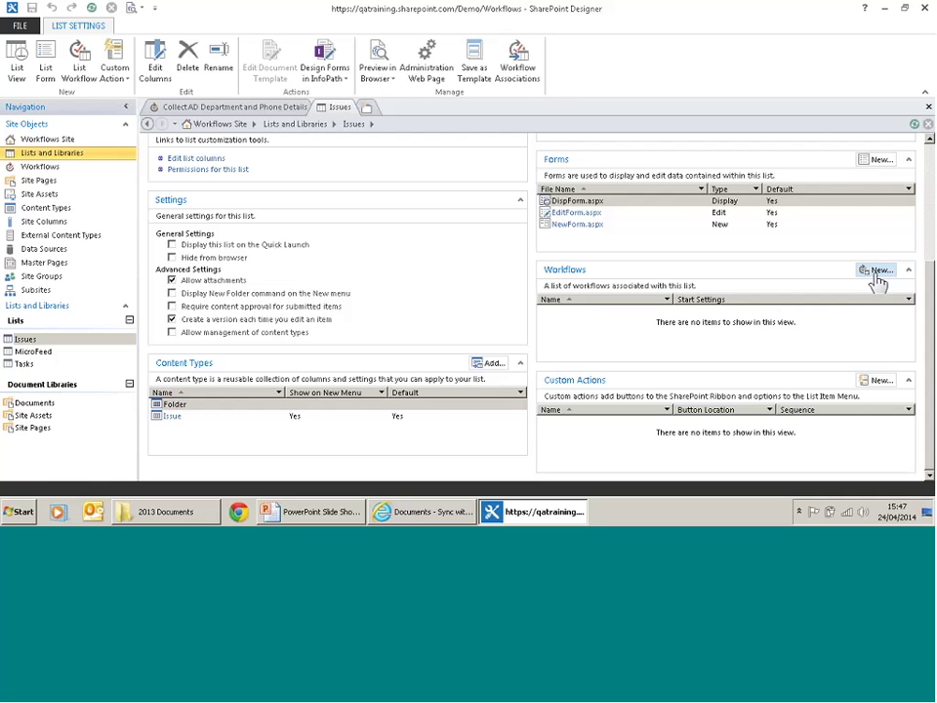
{"action": "left_click", "coordinate": [877, 270]}
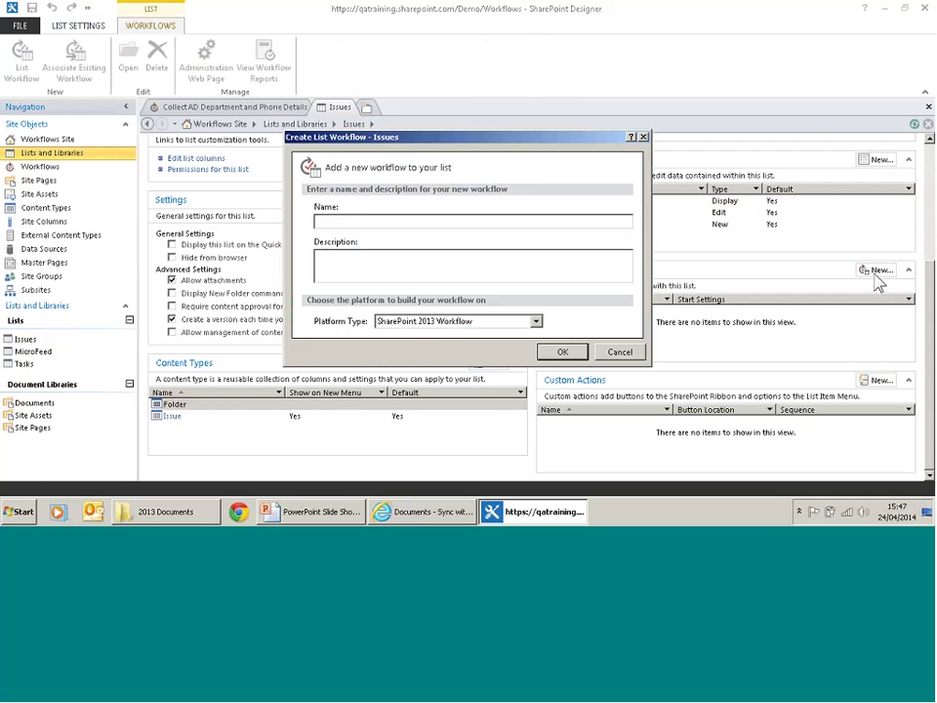
{"action": "left_click", "coordinate": [526, 329]}
{"action": "left_click", "coordinate": [521, 319]}
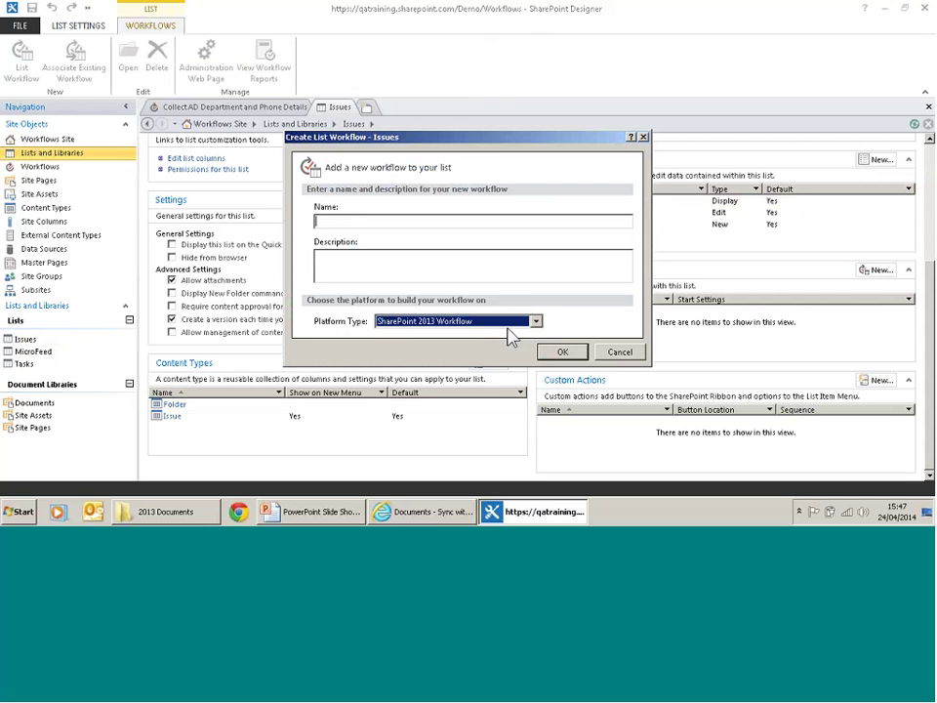
{"action": "left_click", "coordinate": [416, 224]}
{"action": "type", "text": "Is"}
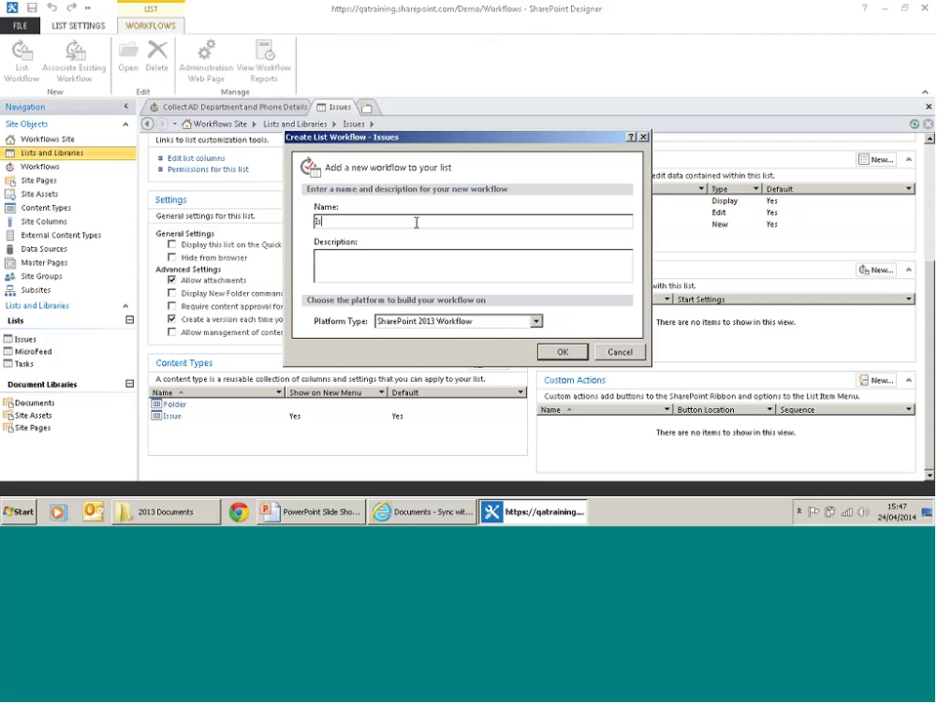
{"action": "type", "text": "sue Trac"}
{"action": "left_click", "coordinate": [560, 351]}
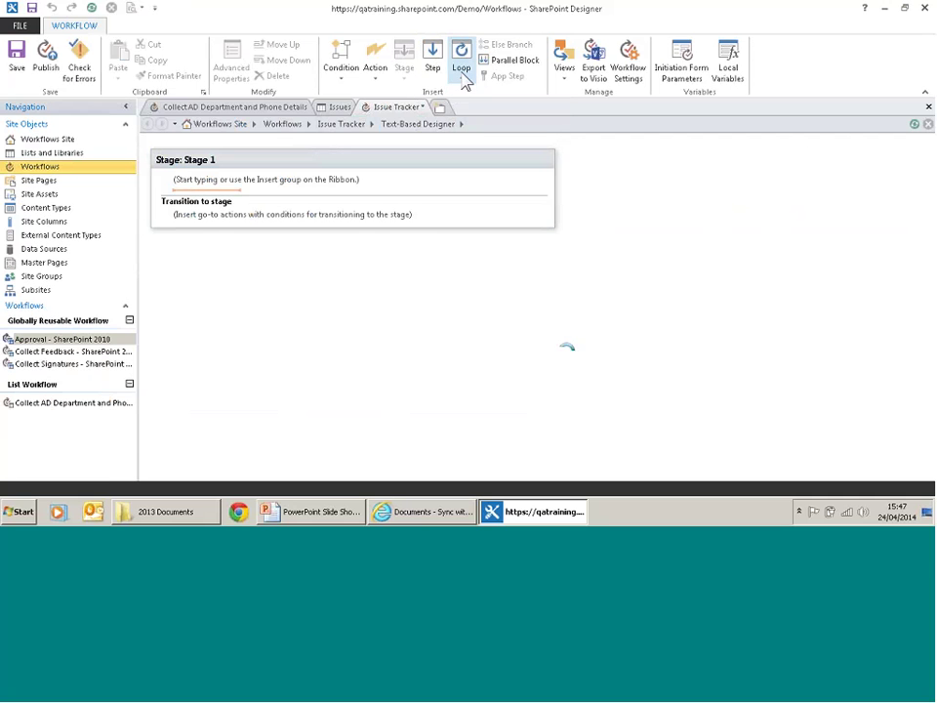
{"action": "left_click", "coordinate": [344, 80]}
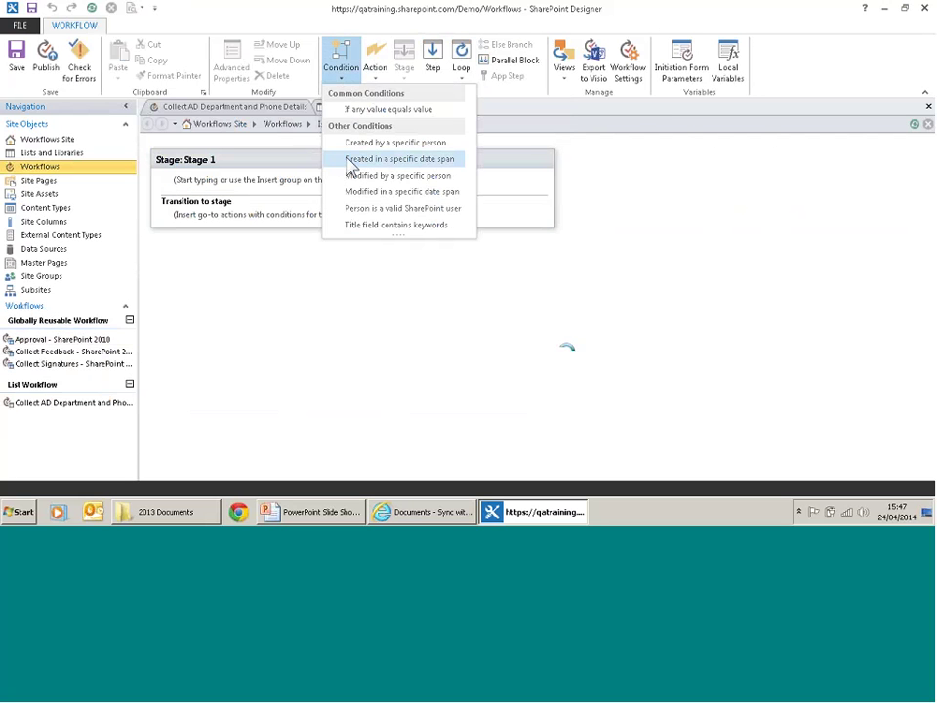
{"action": "left_click", "coordinate": [377, 78]}
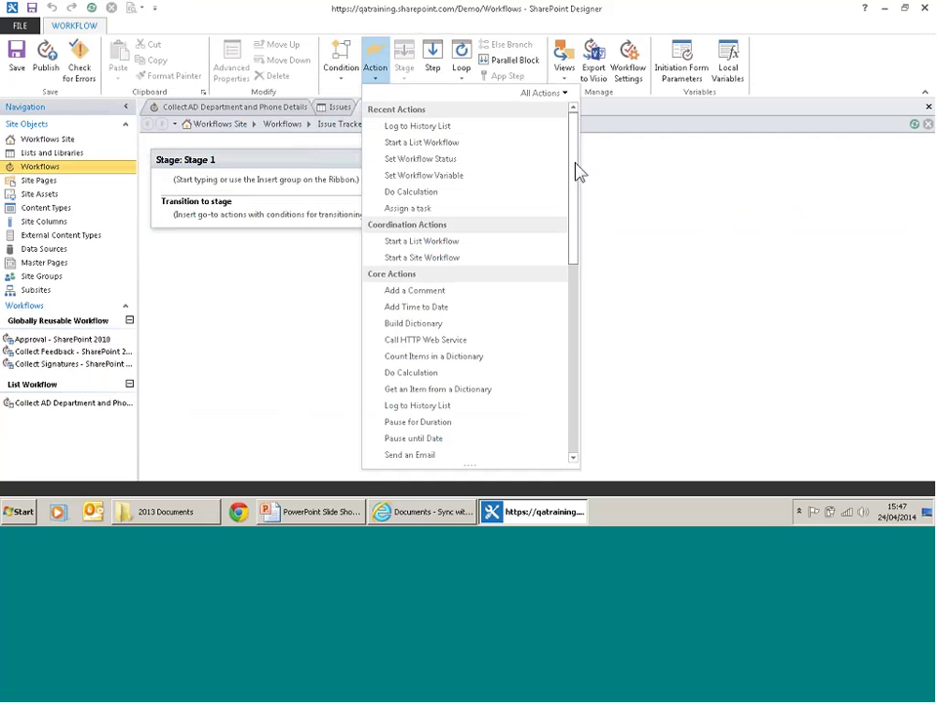
{"action": "mouse_move", "coordinate": [576, 173]}
{"action": "left_mouse_down"}
{"action": "mouse_move", "coordinate": [574, 361]}
{"action": "mouse_move", "coordinate": [580, 174]}
{"action": "mouse_move", "coordinate": [581, 216]}
{"action": "mouse_move", "coordinate": [577, 193]}
{"action": "left_mouse_up"}
{"action": "left_click", "coordinate": [645, 177]}
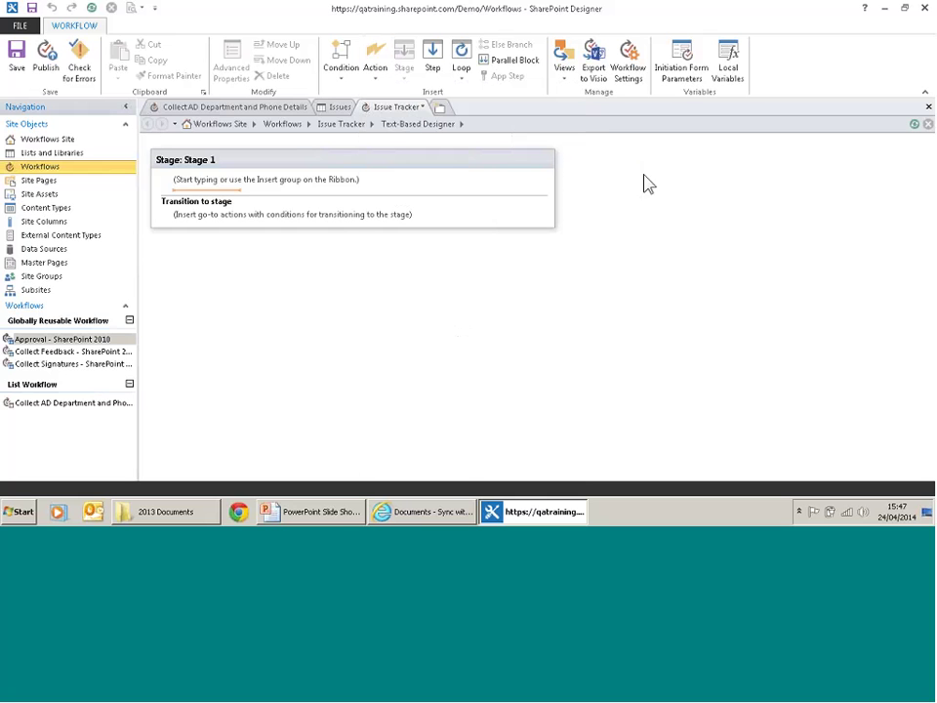
- Rename the workflow's first stage as Active Stage
{"action": "left_click", "coordinate": [212, 164]}
{"action": "type", "text": "Act"}
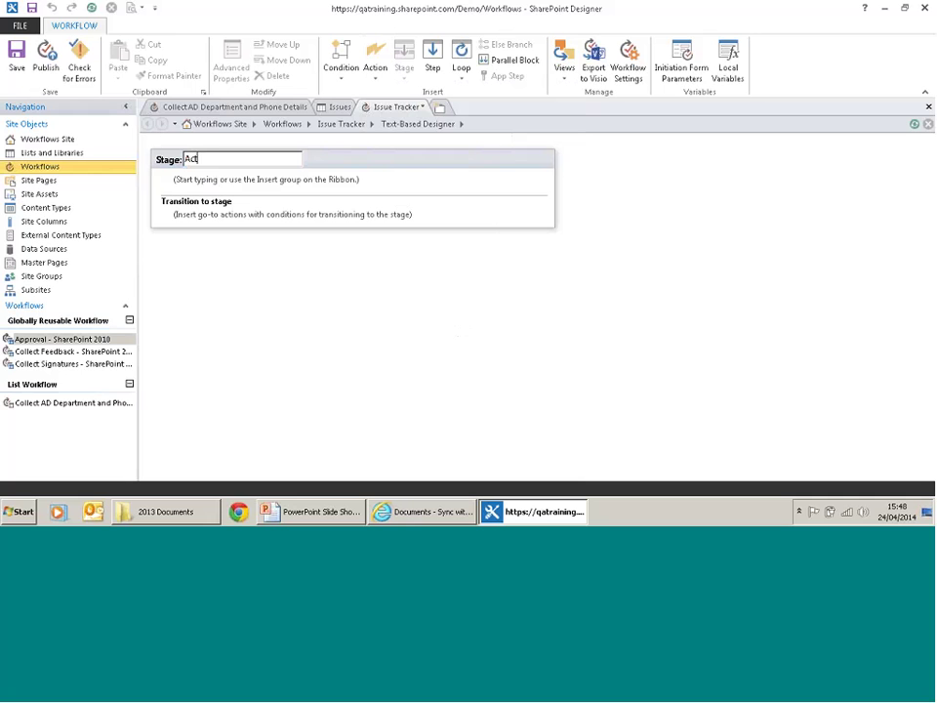
{"action": "type", "text": "ive Stage"}
{"action": "left_click", "coordinate": [212, 188]}
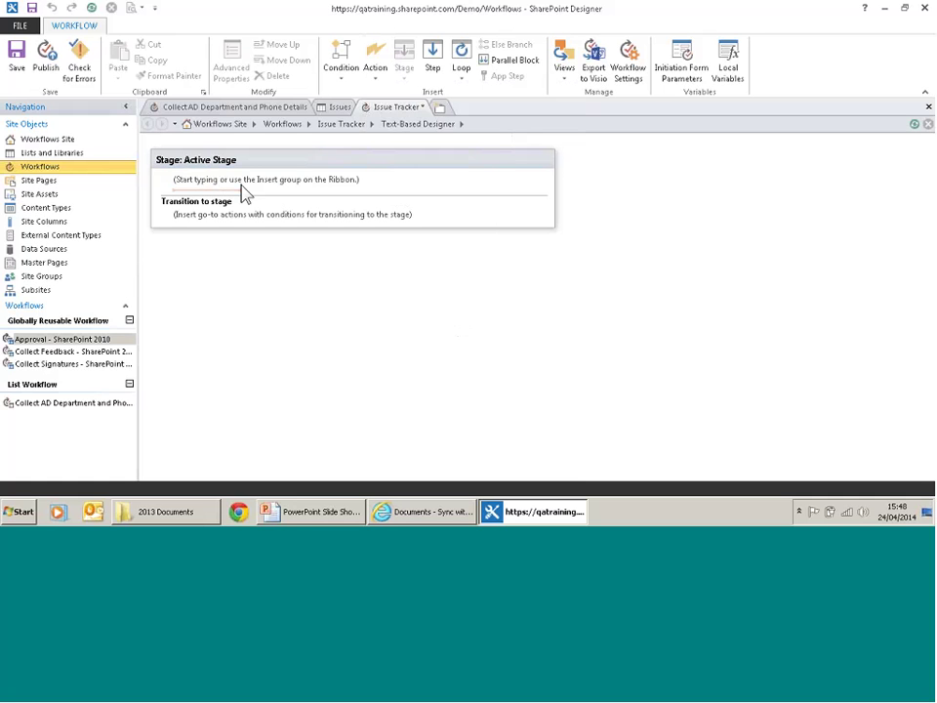
- Add a Log to History List action to Active Stage with the message "Workflow Started"
{"action": "left_click", "coordinate": [244, 193]}
{"action": "type", "text": "log"}
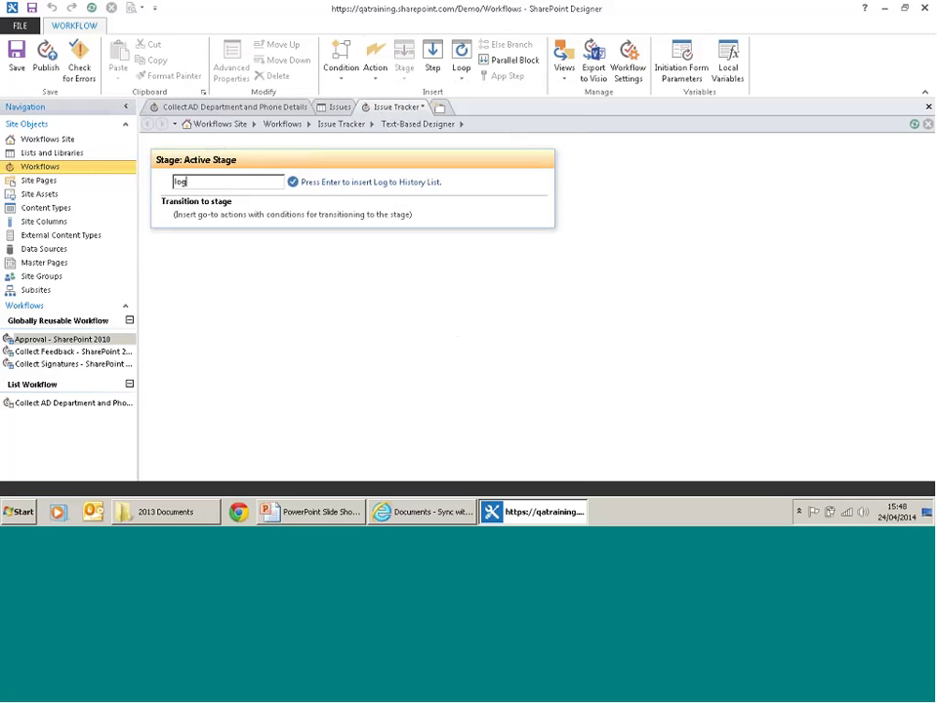
{"action": "key", "text": "Return"}
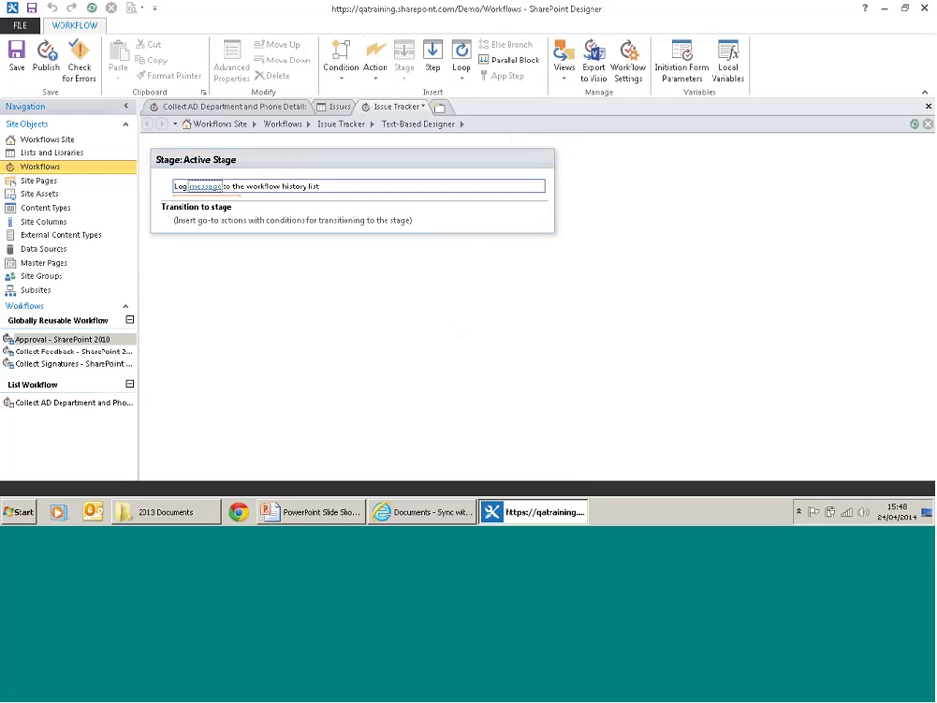
{"action": "left_click", "coordinate": [207, 187]}
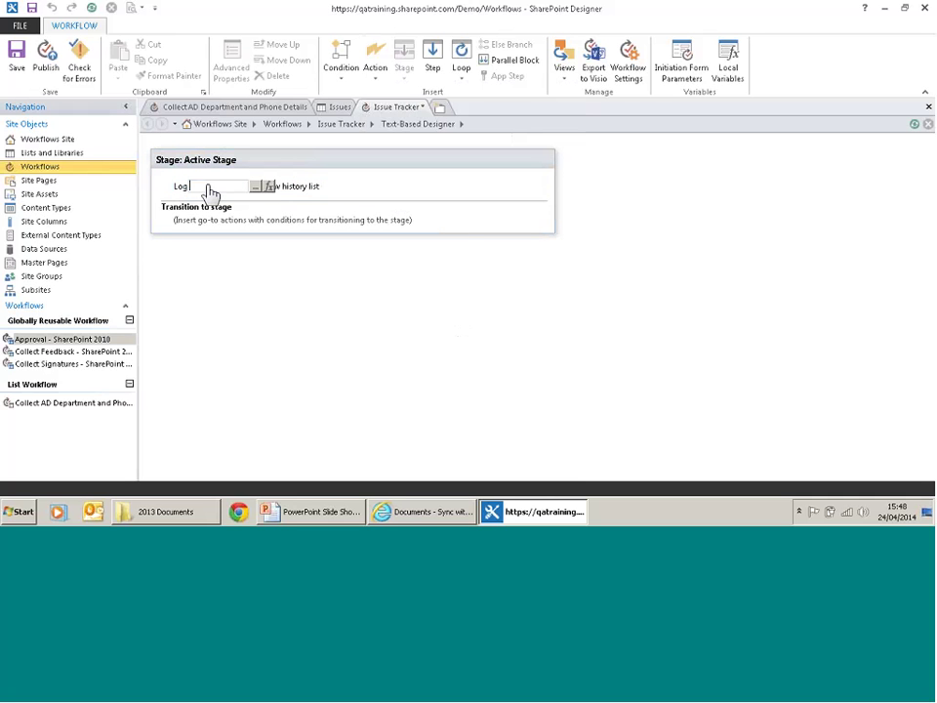
{"action": "type", "text": "Workflow Started"}
{"action": "key", "text": "Return"}
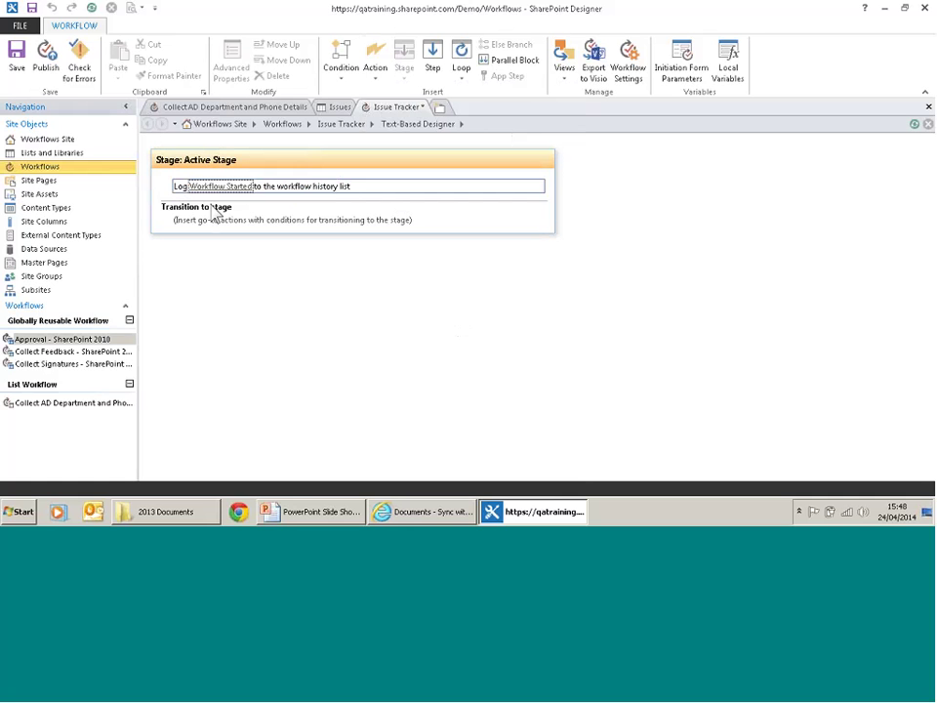
- Add a Set Workflow Status action after the log action and begin its message with "Issue is" in the String Builder
{"action": "left_click", "coordinate": [220, 206]}
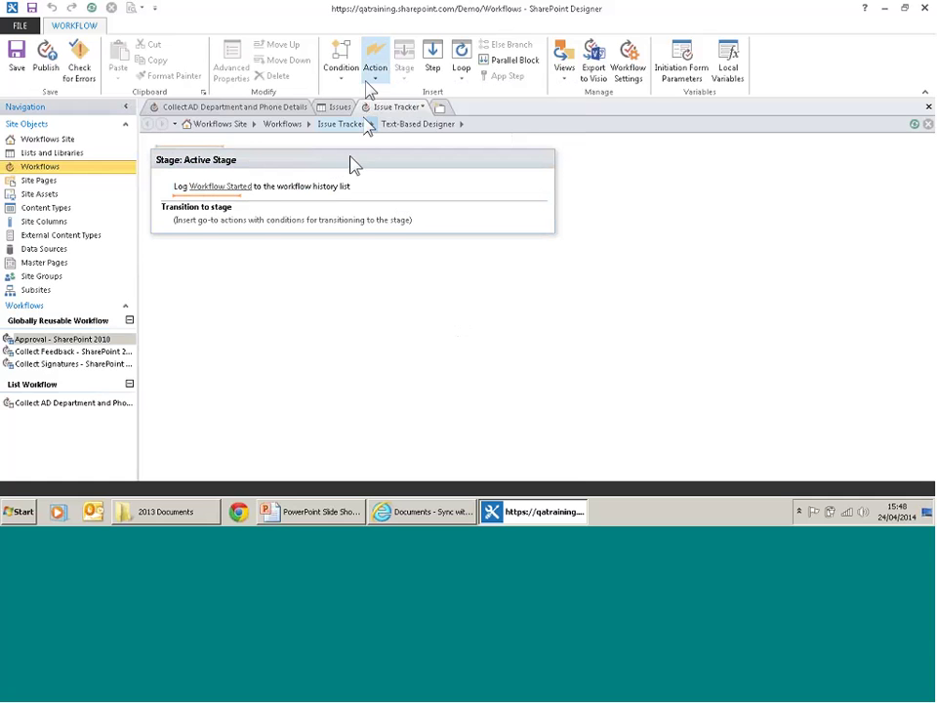
{"action": "type", "text": "sta"}
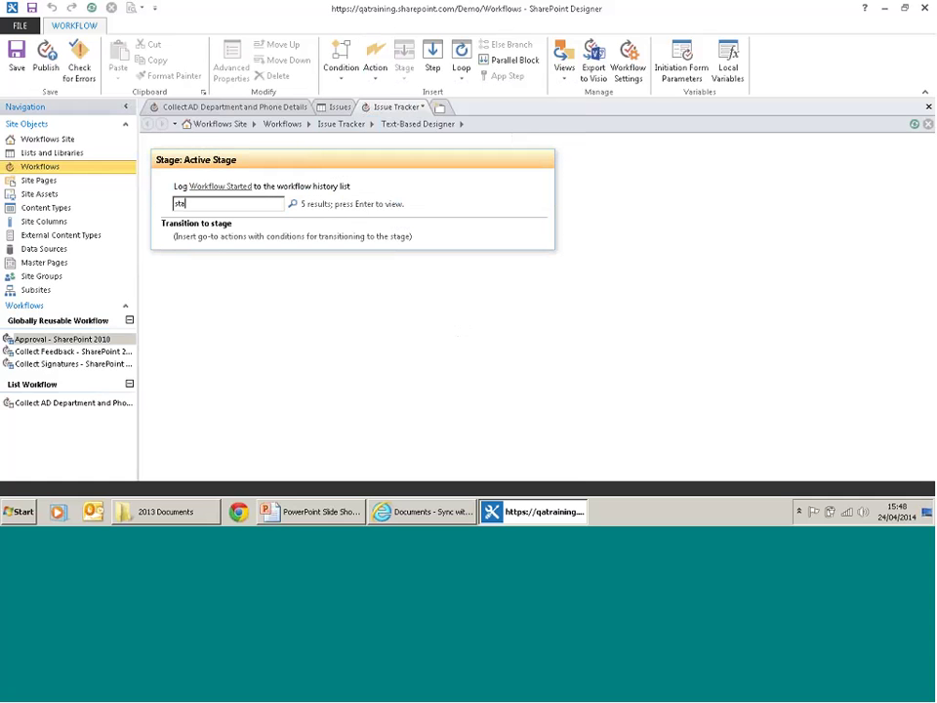
{"action": "key", "text": "Return"}
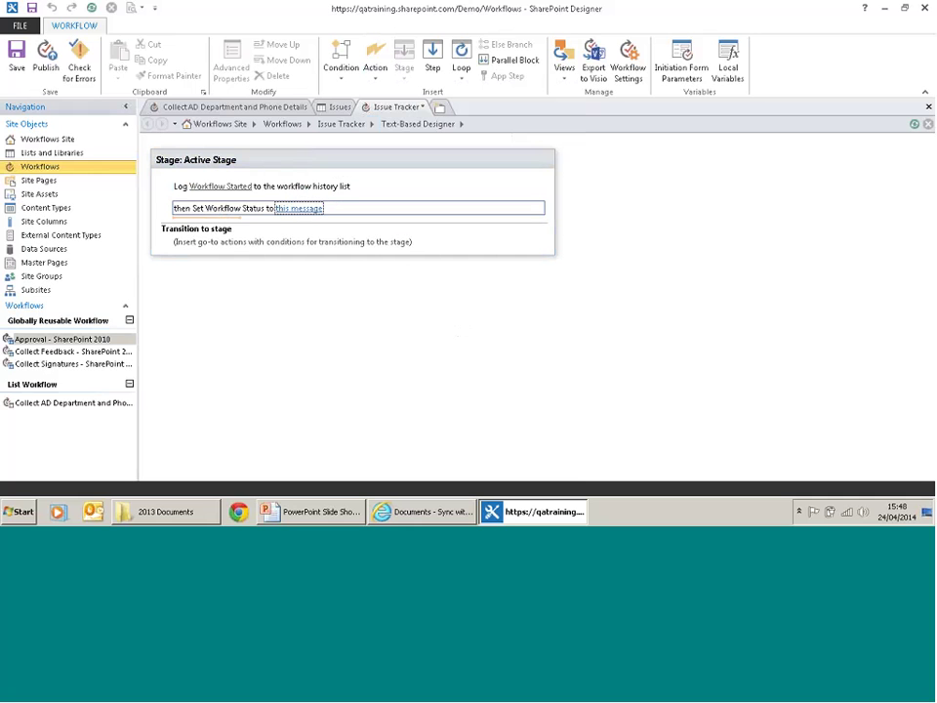
{"action": "left_click", "coordinate": [302, 209]}
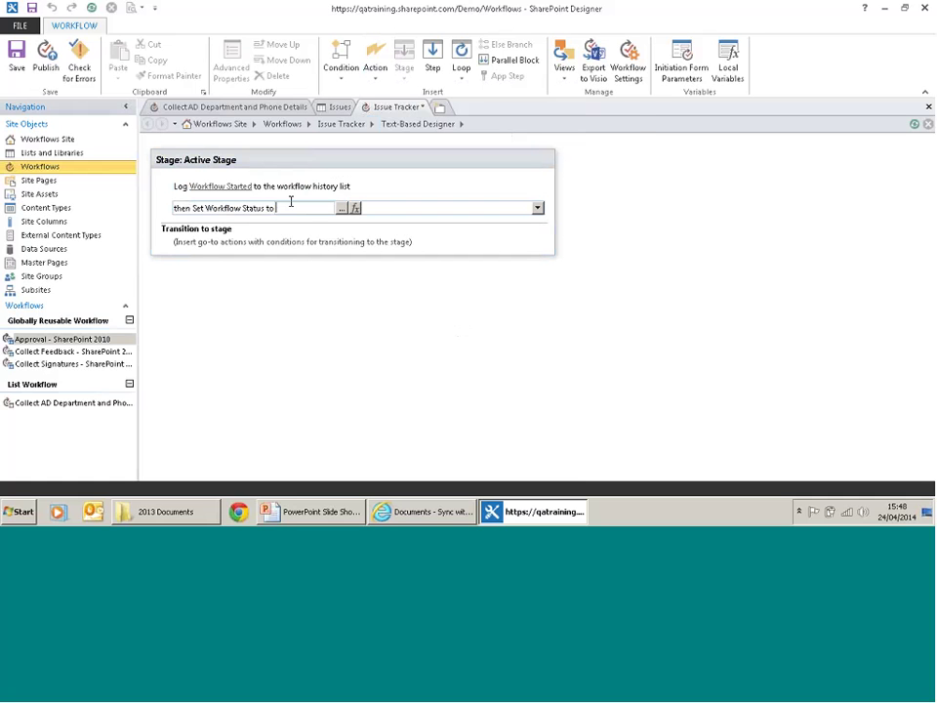
{"action": "left_click", "coordinate": [342, 209]}
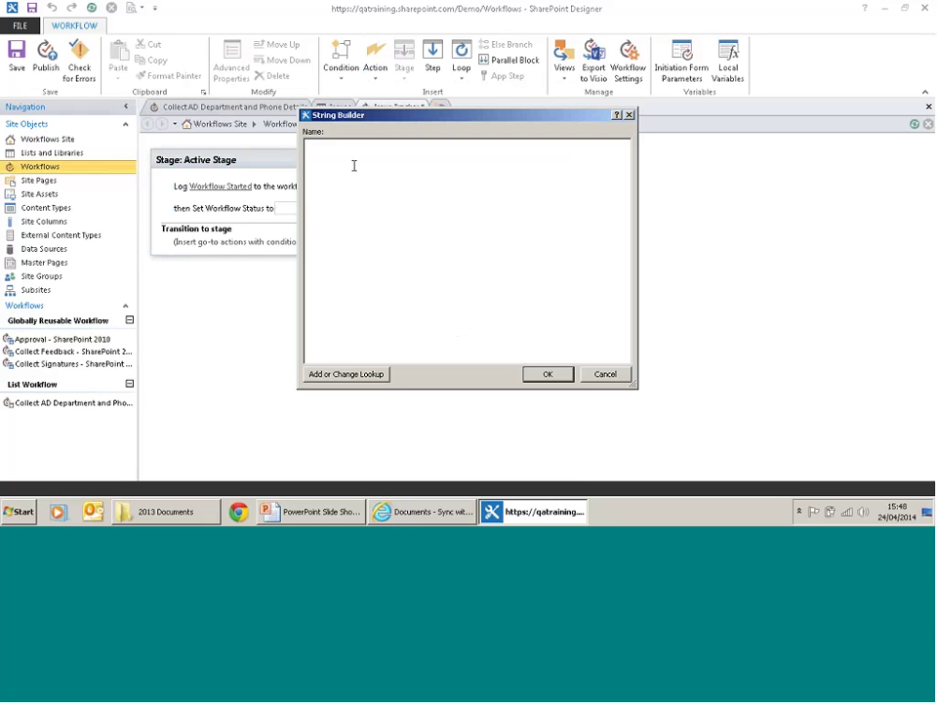
{"action": "type", "text": "Issue is"}
- Append a lookup of the current item's Issue Status field to the workflow status message and accept the string
{"action": "left_click", "coordinate": [344, 384]}
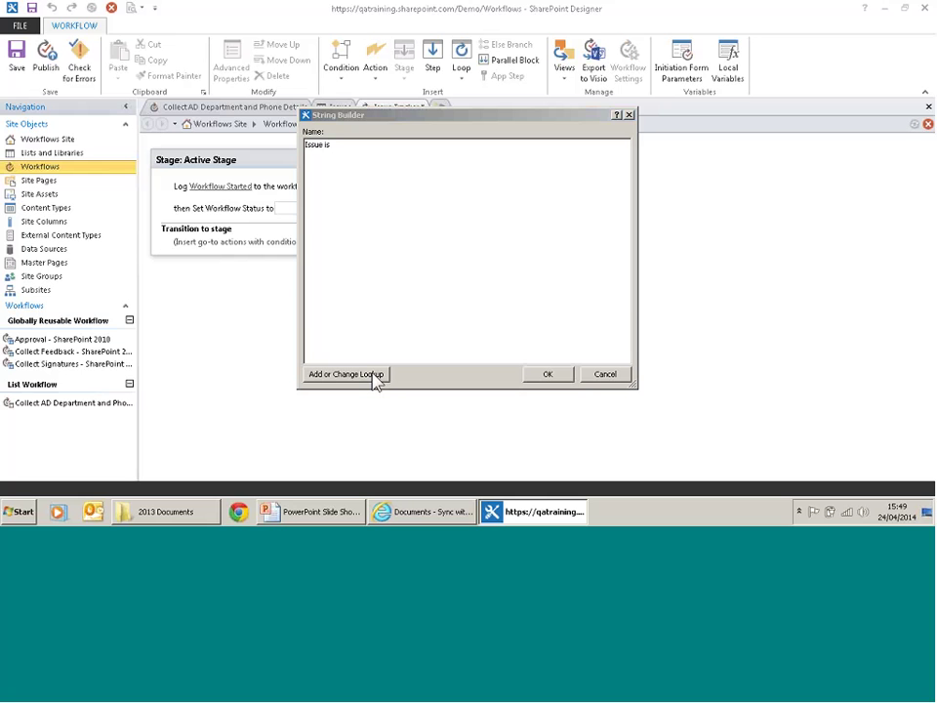
{"action": "left_click", "coordinate": [517, 250]}
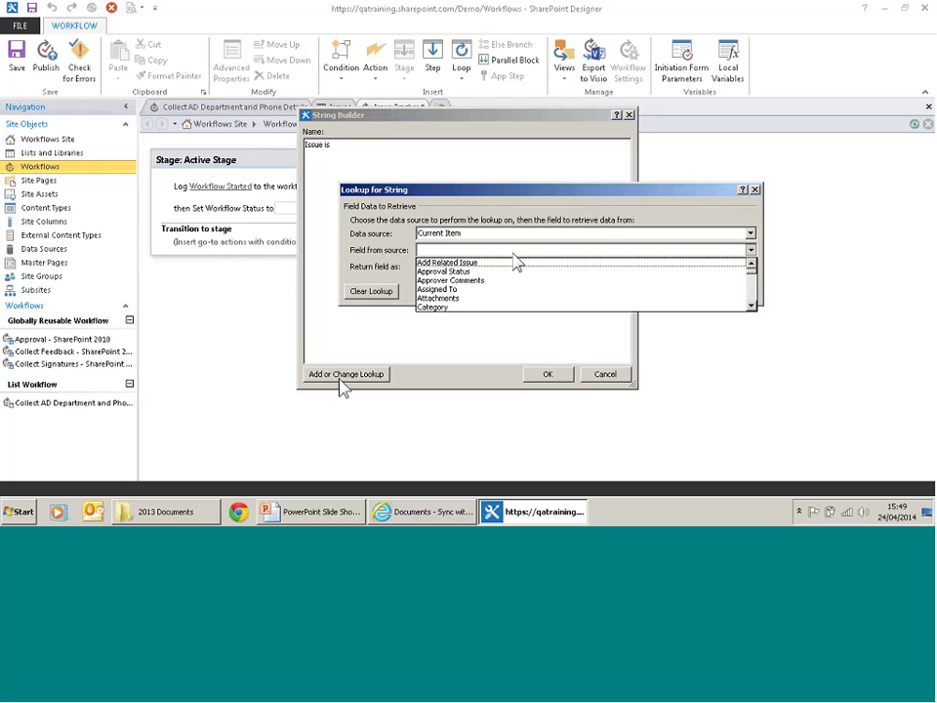
{"action": "left_click", "coordinate": [751, 306]}
{"action": "left_click", "coordinate": [751, 306]}
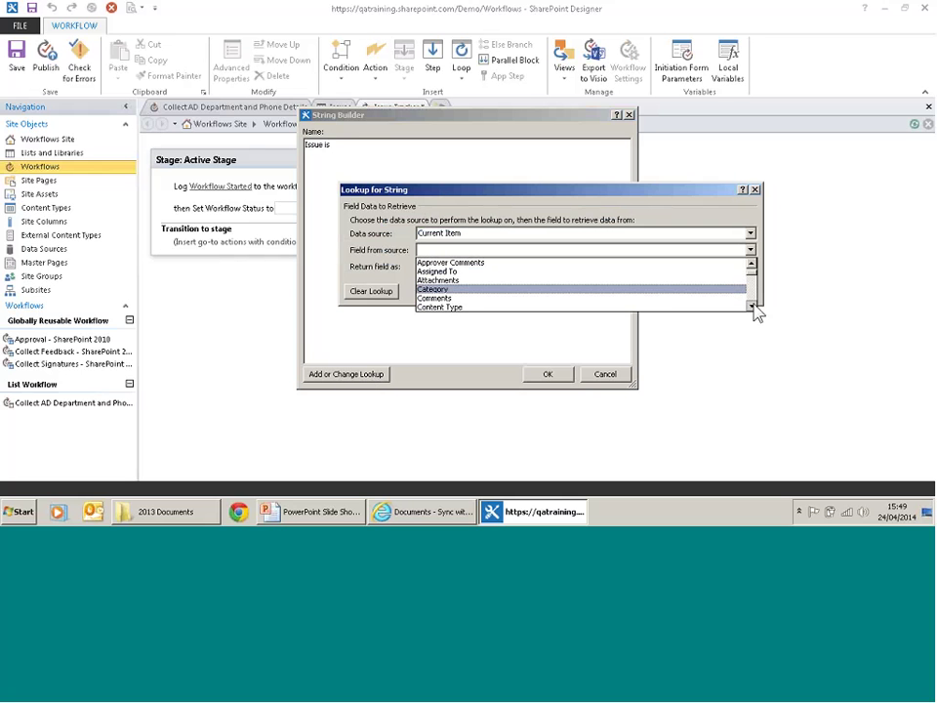
{"action": "left_click", "coordinate": [752, 307]}
{"action": "left_click", "coordinate": [752, 307]}
{"action": "left_click", "coordinate": [752, 306]}
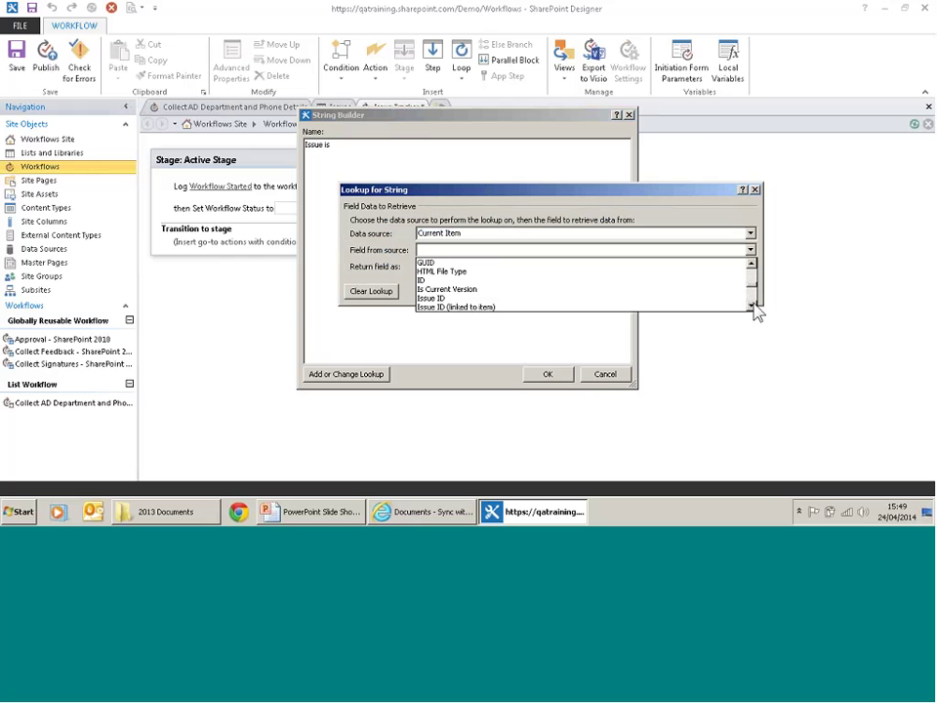
{"action": "left_click", "coordinate": [752, 305]}
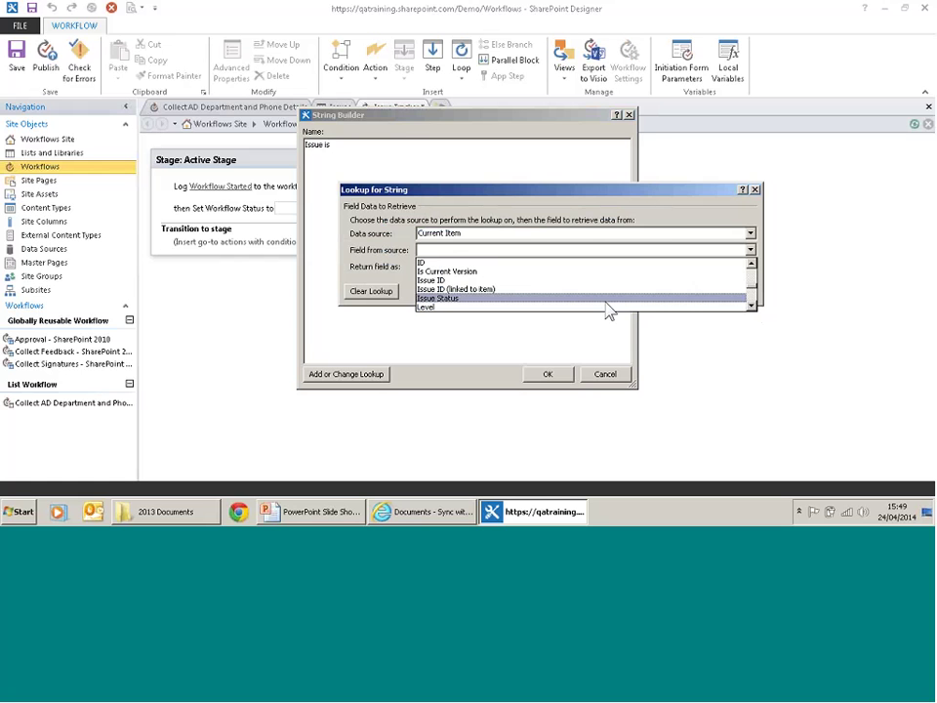
{"action": "left_click", "coordinate": [605, 299]}
{"action": "left_click", "coordinate": [670, 294]}
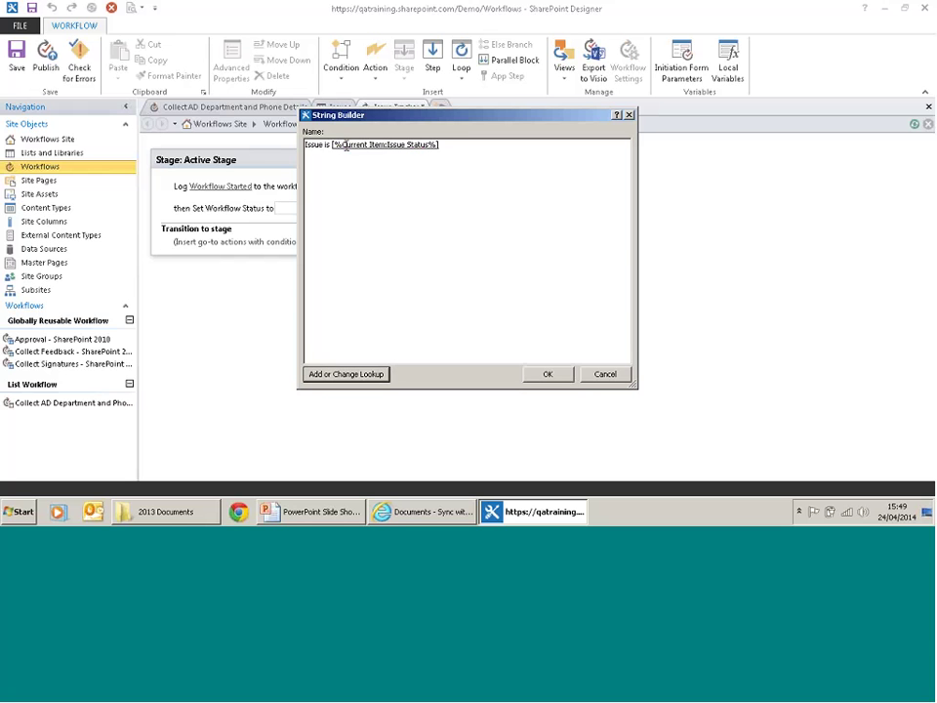
{"action": "left_click", "coordinate": [558, 376]}
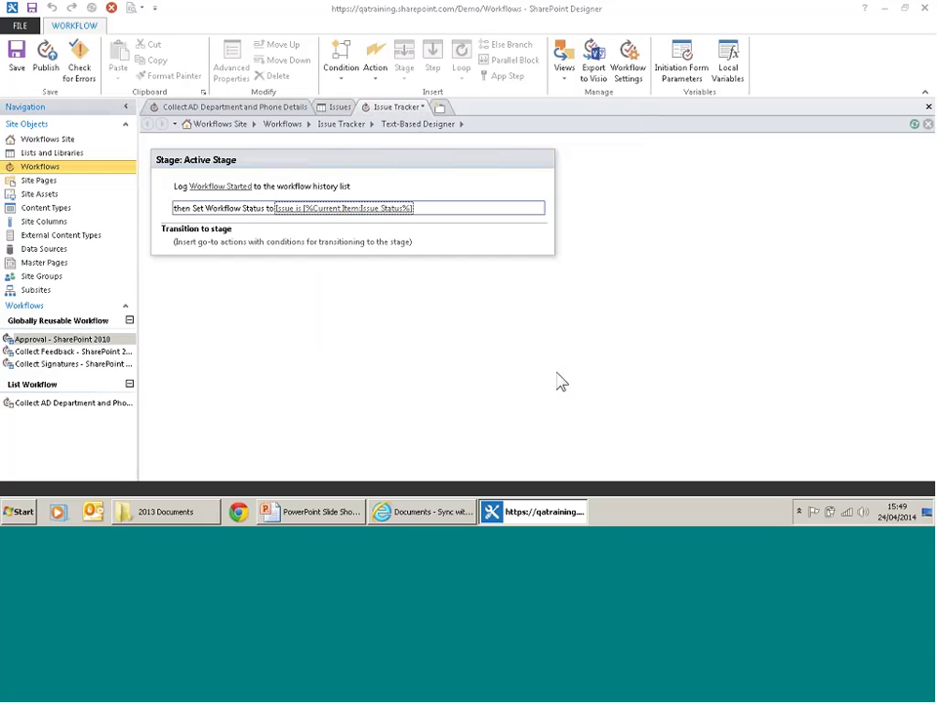
- Add an action that emails users after the status action and open its e-mail message definition
{"action": "left_click", "coordinate": [238, 218]}
{"action": "type", "text": "em"}
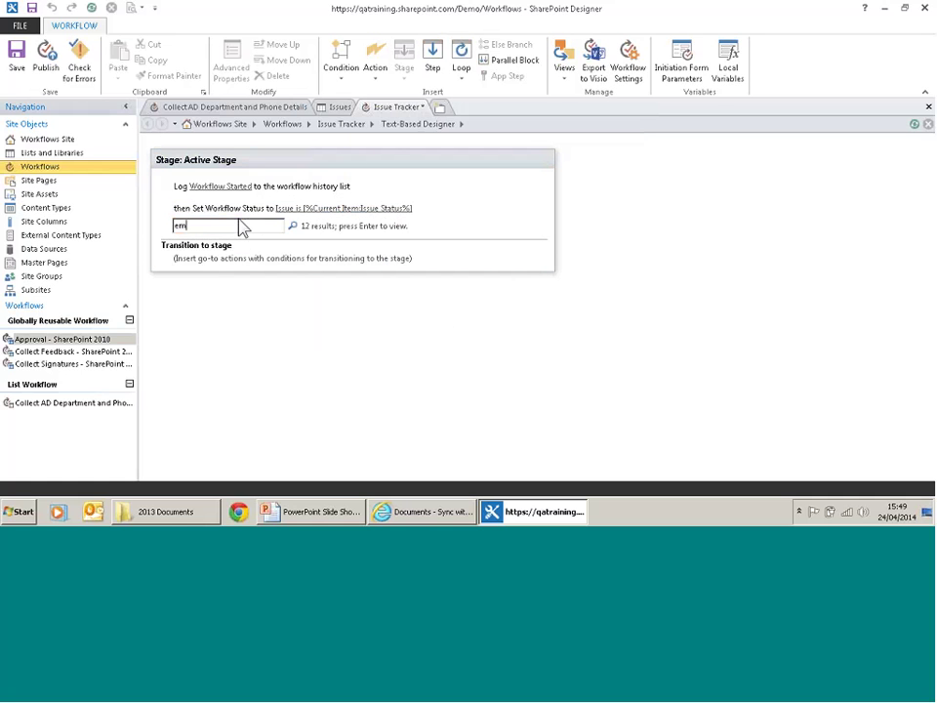
{"action": "type", "text": "ail these users"}
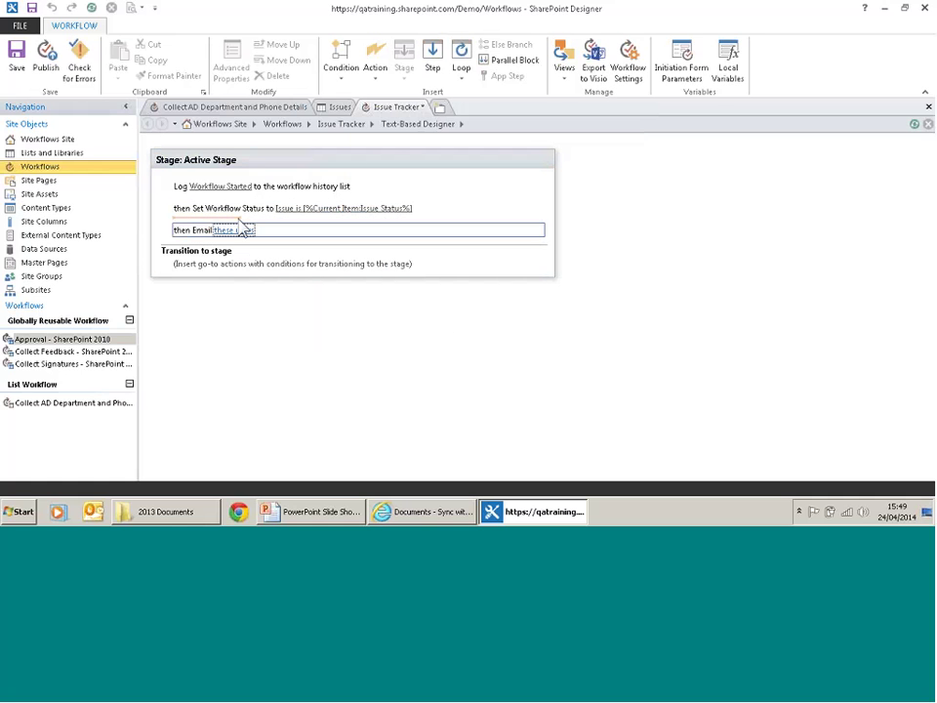
{"action": "left_click", "coordinate": [237, 232]}
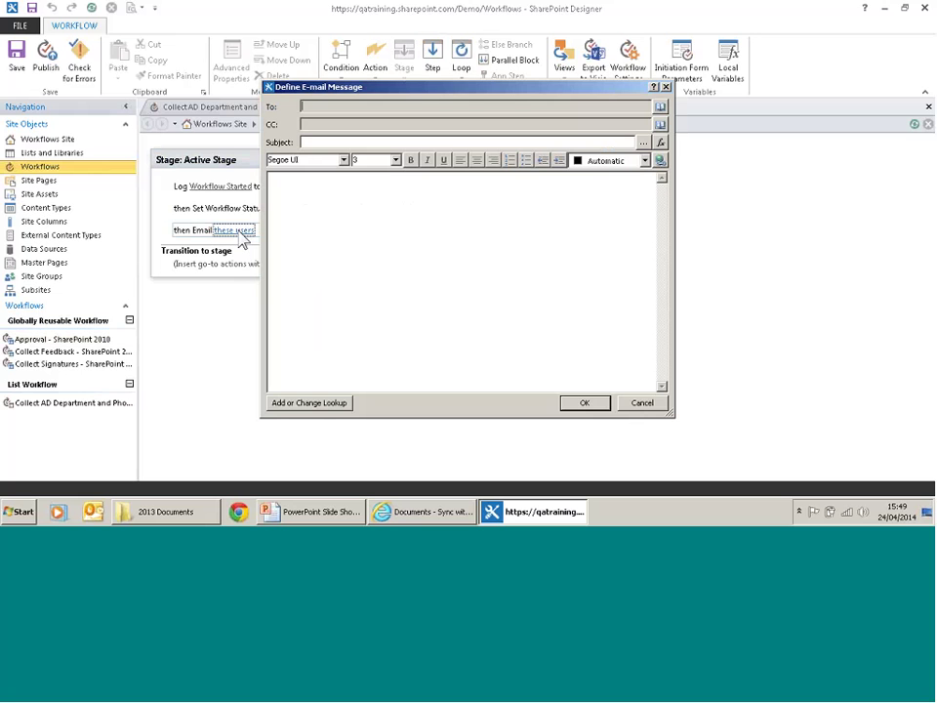
- Set the e-mail recipient to a workflow lookup of the current item's Assigned To field, returned as Display Name
{"action": "left_click", "coordinate": [660, 106]}
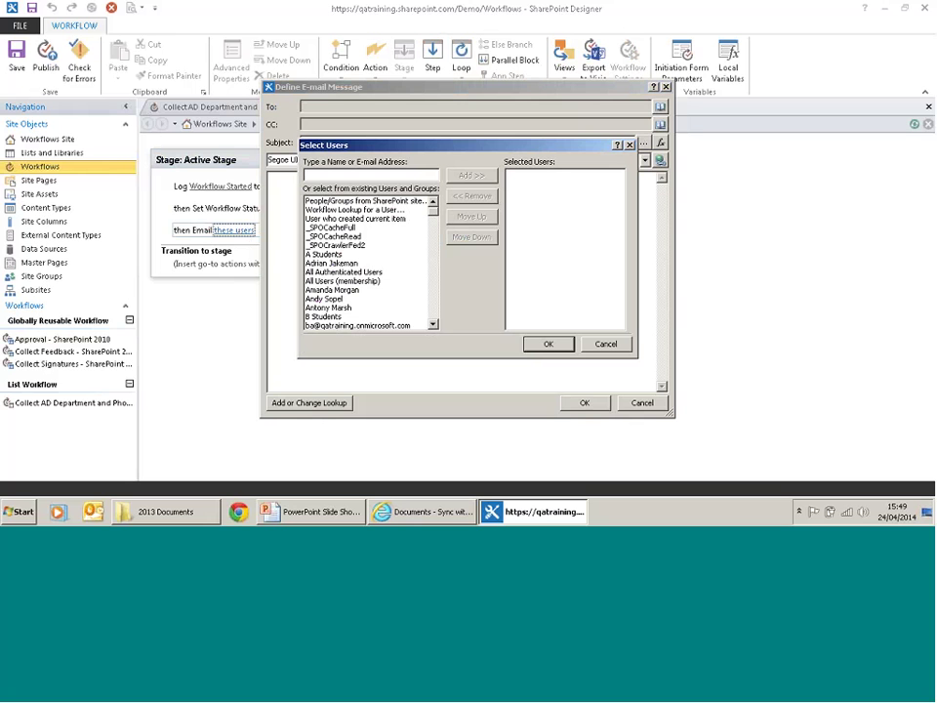
{"action": "left_click", "coordinate": [387, 212]}
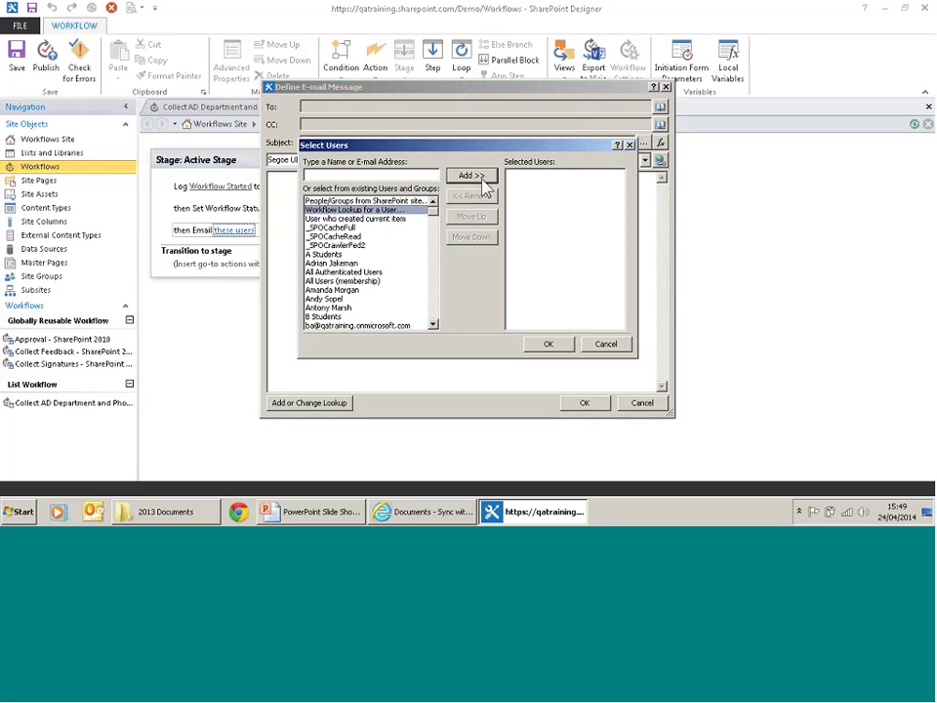
{"action": "left_click", "coordinate": [472, 176]}
{"action": "left_click", "coordinate": [508, 251]}
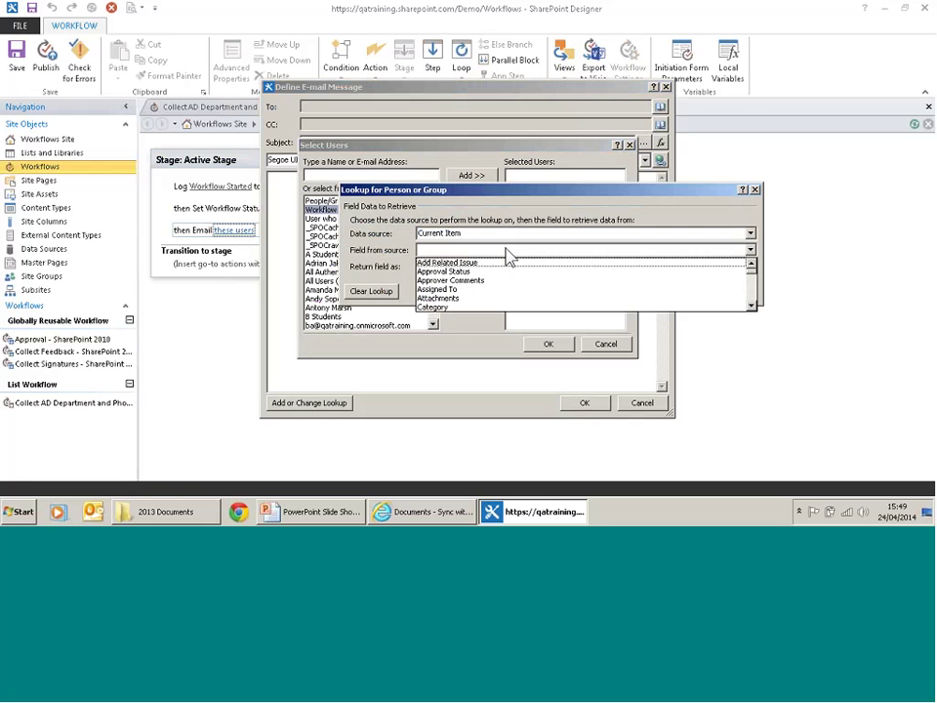
{"action": "left_click", "coordinate": [751, 306]}
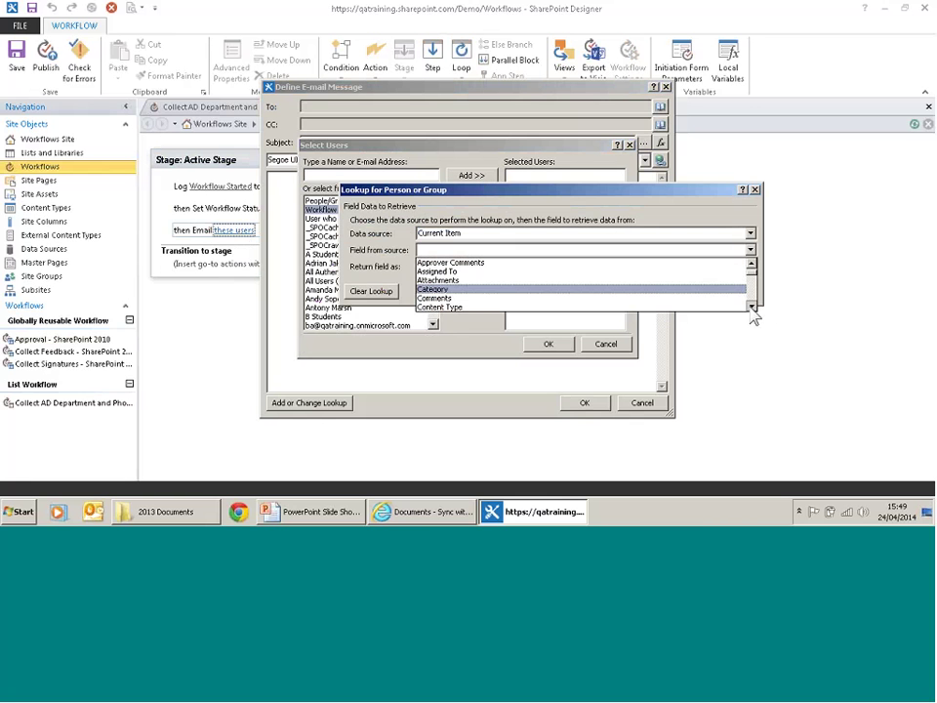
{"action": "scroll", "coordinate": [753, 293], "scroll_direction": "down", "scroll_amount": 1}
{"action": "left_click", "coordinate": [753, 264]}
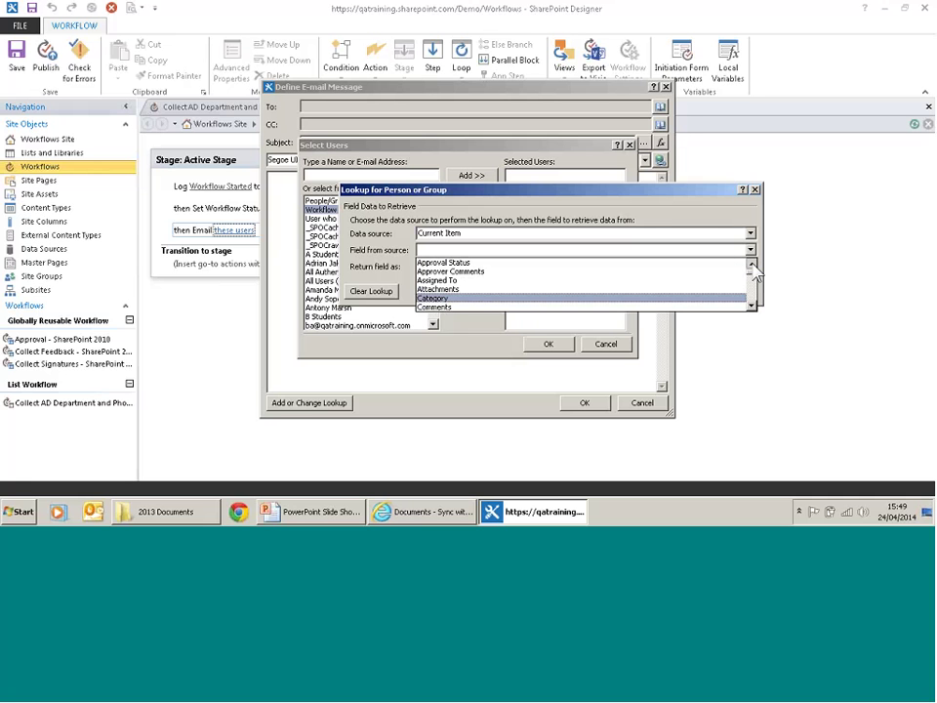
{"action": "left_click", "coordinate": [645, 281]}
{"action": "left_click", "coordinate": [613, 267]}
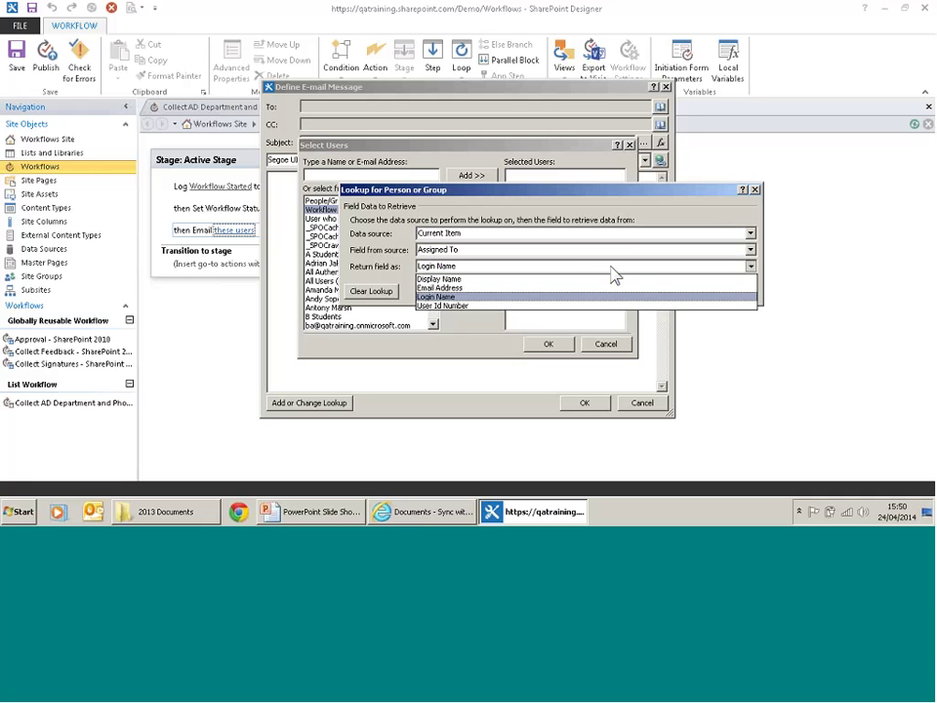
{"action": "left_click", "coordinate": [512, 279]}
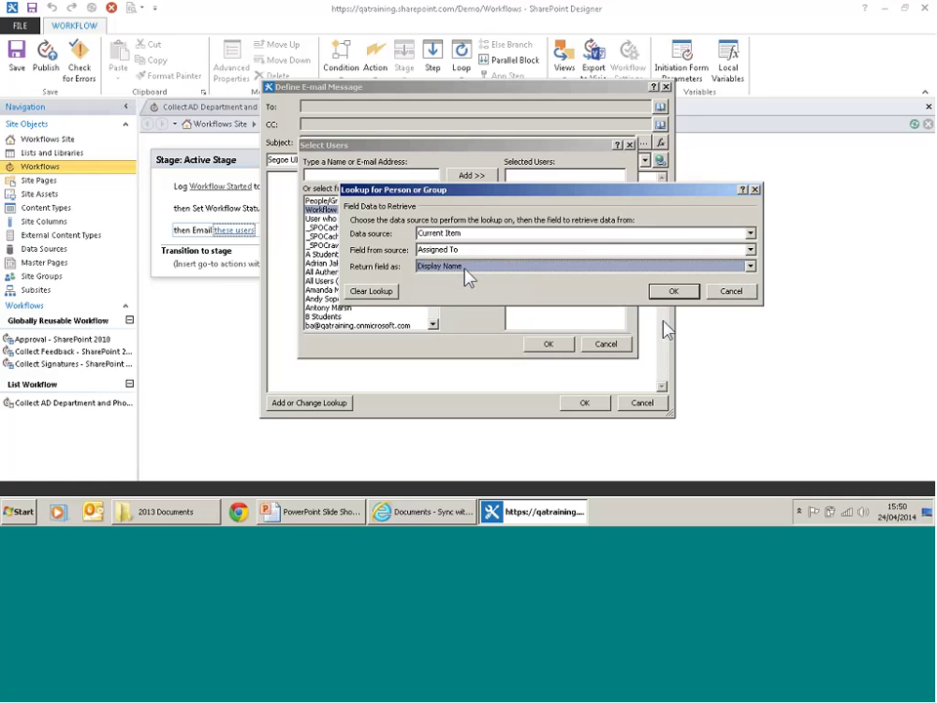
{"action": "left_click", "coordinate": [673, 292]}
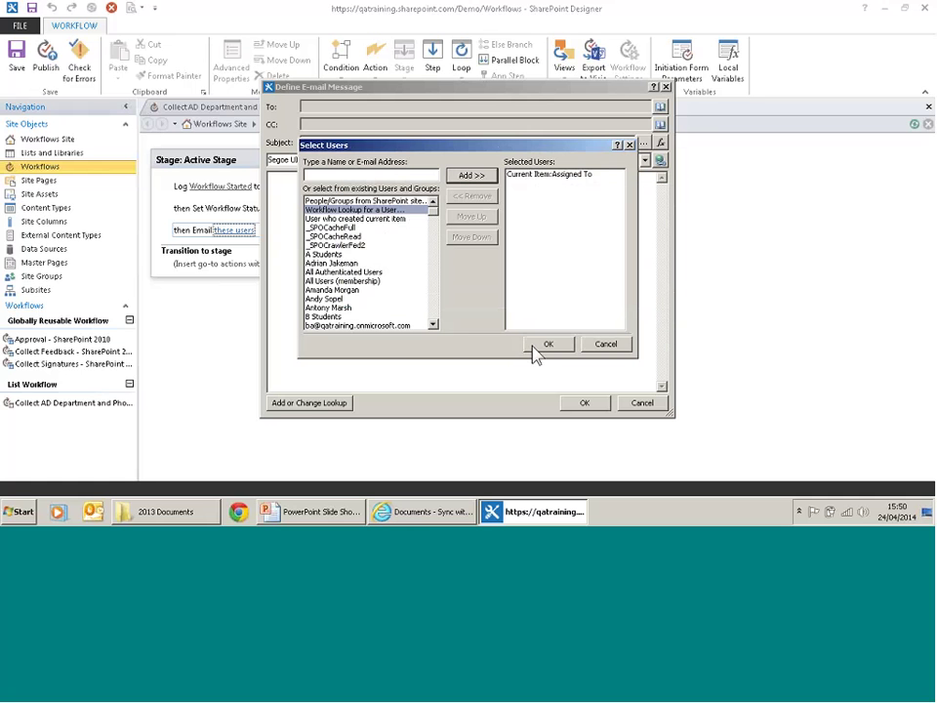
{"action": "left_click", "coordinate": [539, 345]}
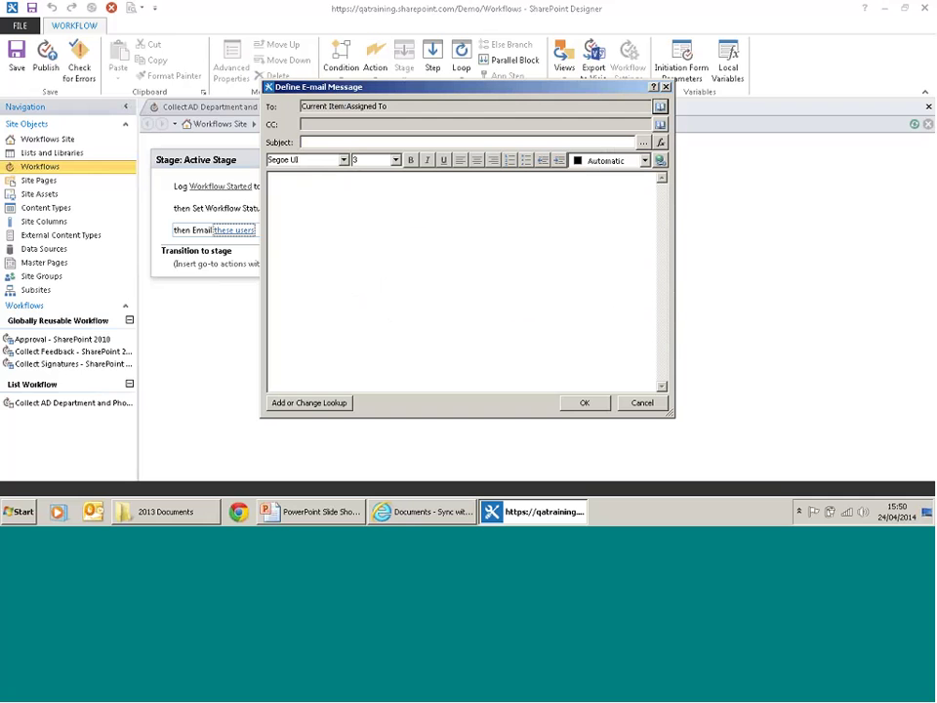
- Set the e-mail subject to "Issue" followed by a lookup of the current item's Title field
{"action": "left_click", "coordinate": [337, 143]}
{"action": "type", "text": "I"}
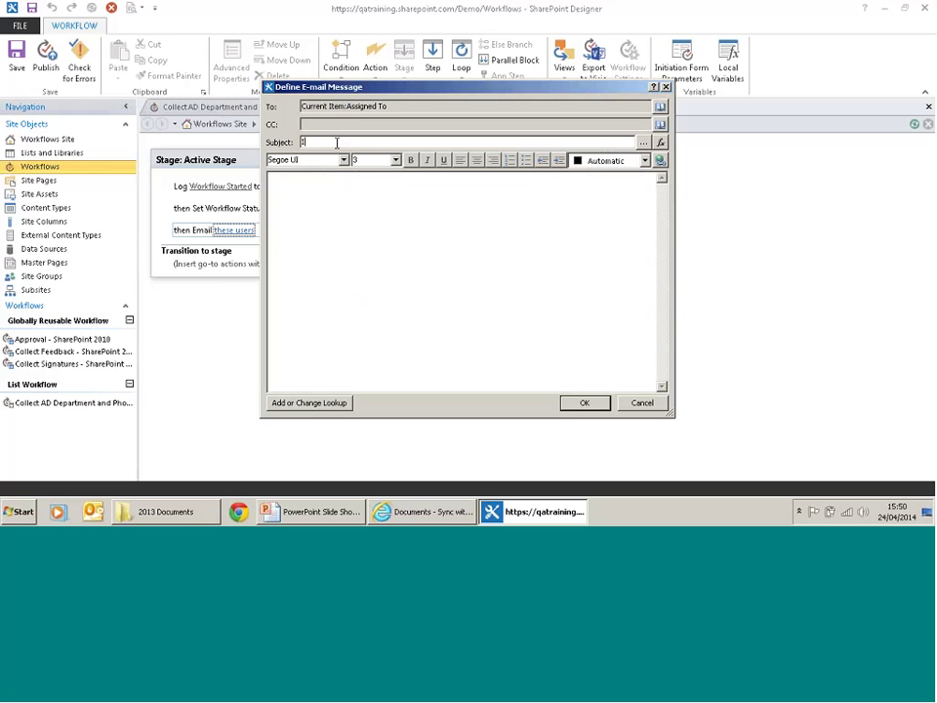
{"action": "type", "text": "ssue"}
{"action": "left_click", "coordinate": [643, 142]}
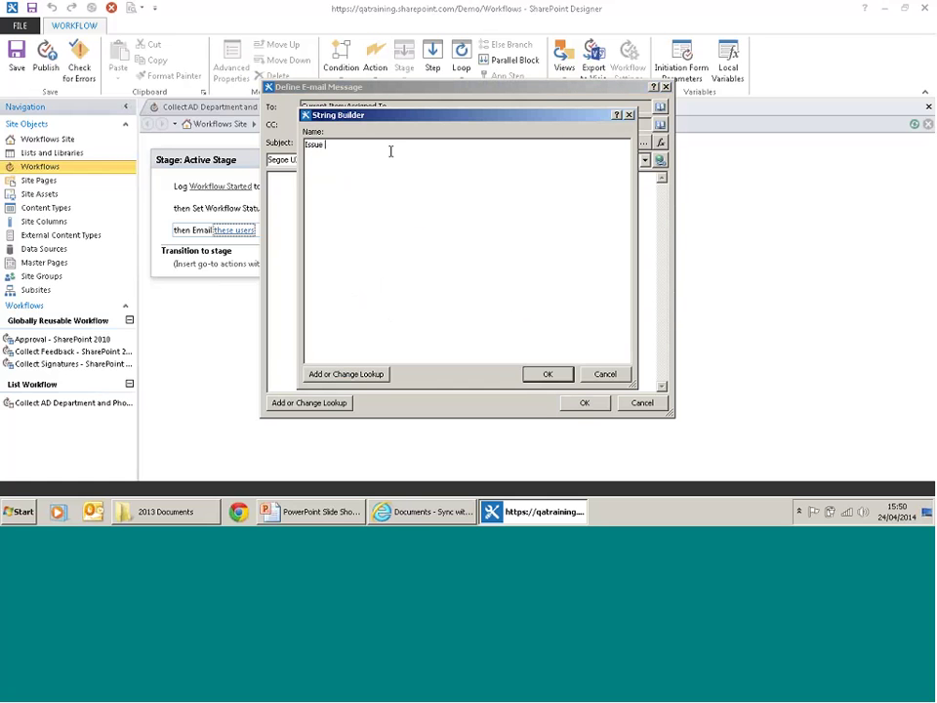
{"action": "left_click", "coordinate": [331, 374]}
{"action": "left_click", "coordinate": [473, 251]}
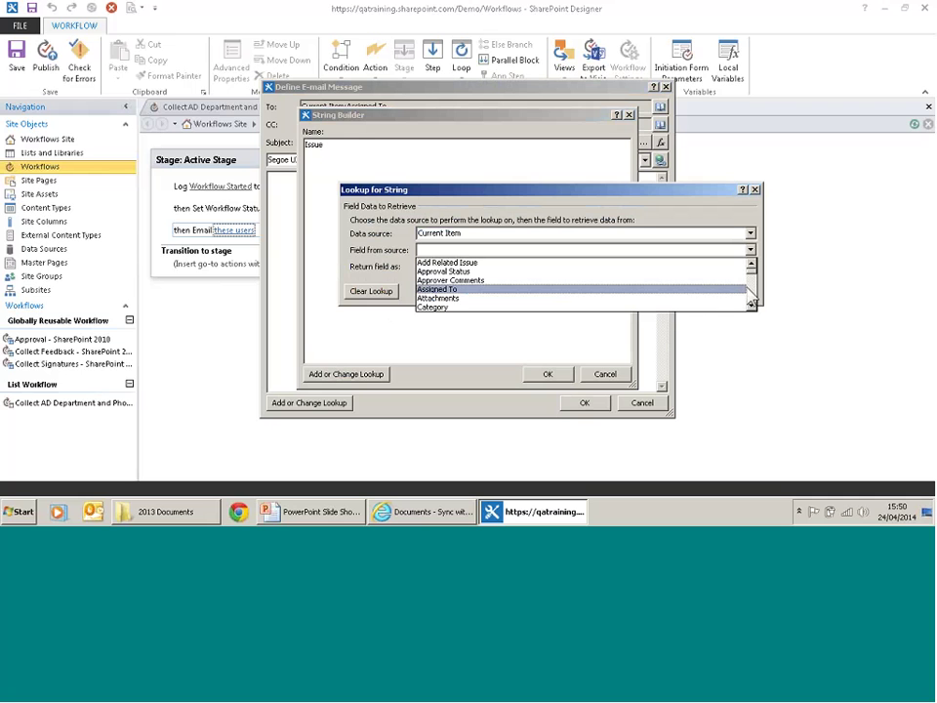
{"action": "left_click_drag", "start_coordinate": [752, 271], "coordinate": [753, 295]}
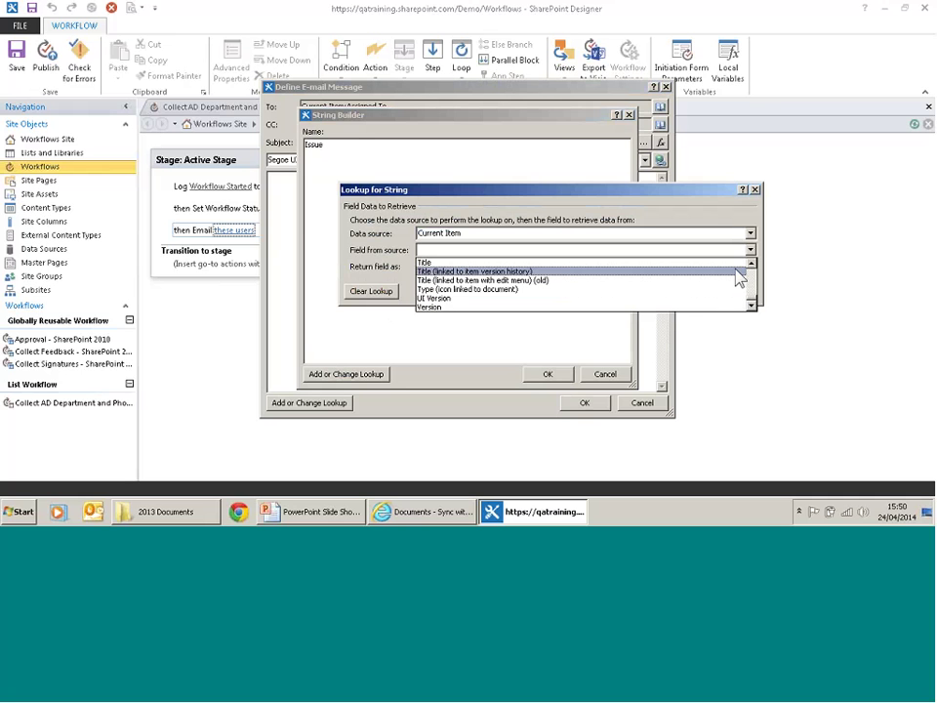
{"action": "left_click", "coordinate": [738, 262]}
{"action": "left_click", "coordinate": [672, 291]}
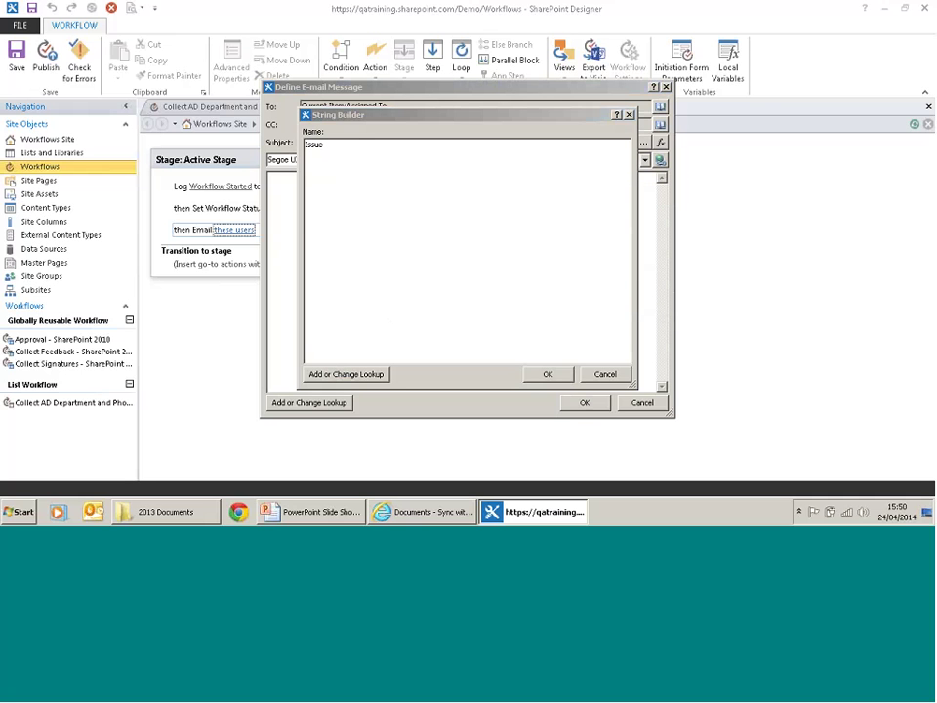
{"action": "left_click", "coordinate": [555, 377]}
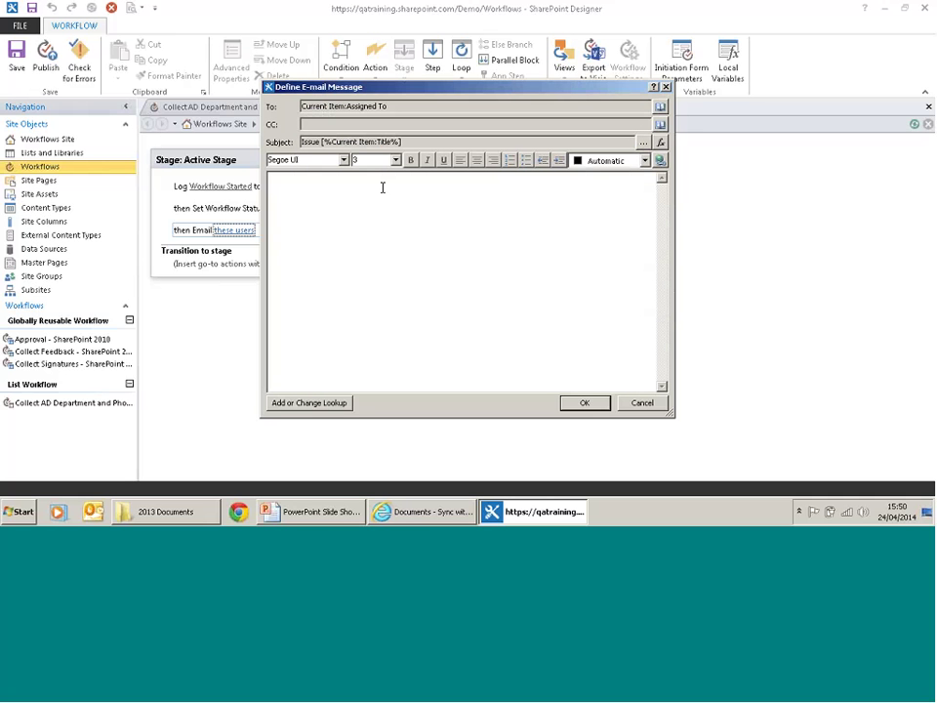
- Open Workflow Text.txt from the desktop and copy the issue-assigned message from "Dear" through "Please resolve this issue according to these instructions:"
{"action": "type", "text": "D"}
{"action": "key", "text": "BackSpace"}
{"action": "key", "text": "super+d"}
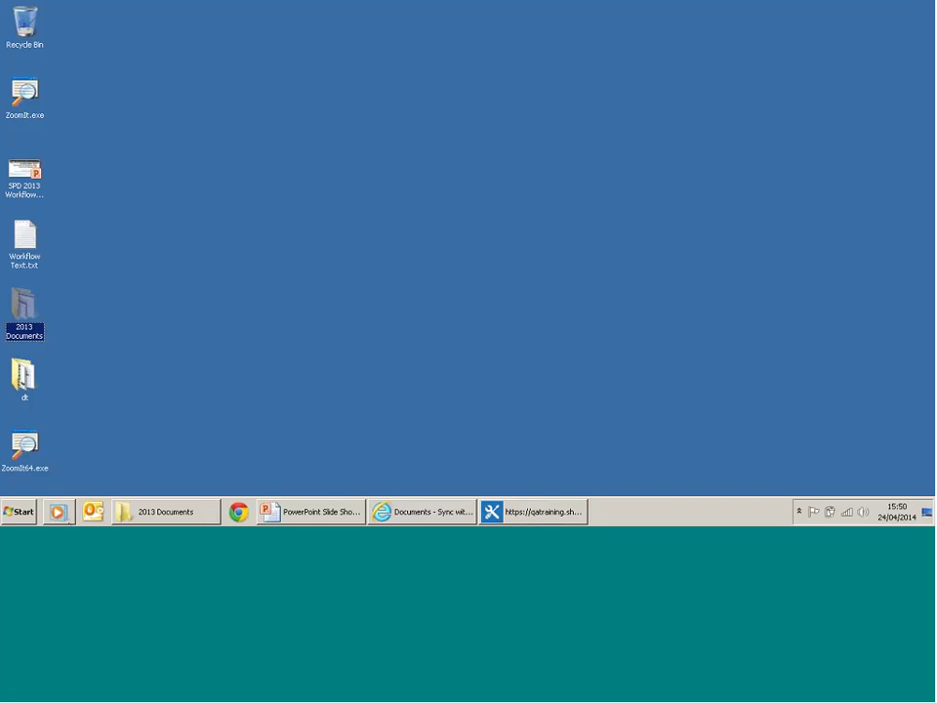
{"action": "double_click", "coordinate": [27, 260]}
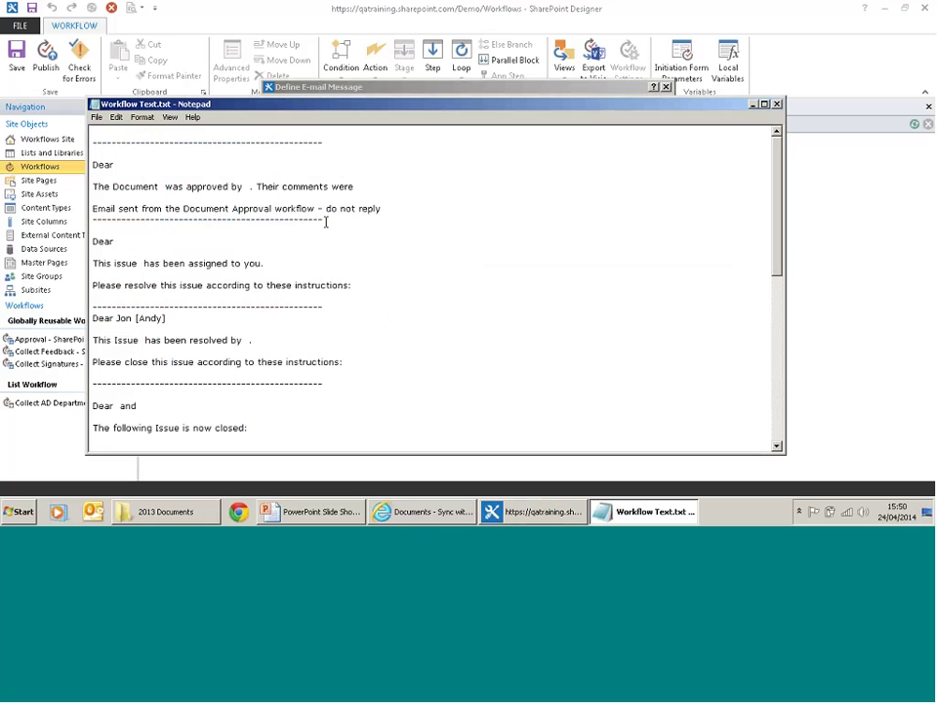
{"action": "left_click_drag", "start_coordinate": [778, 252], "coordinate": [777, 262]}
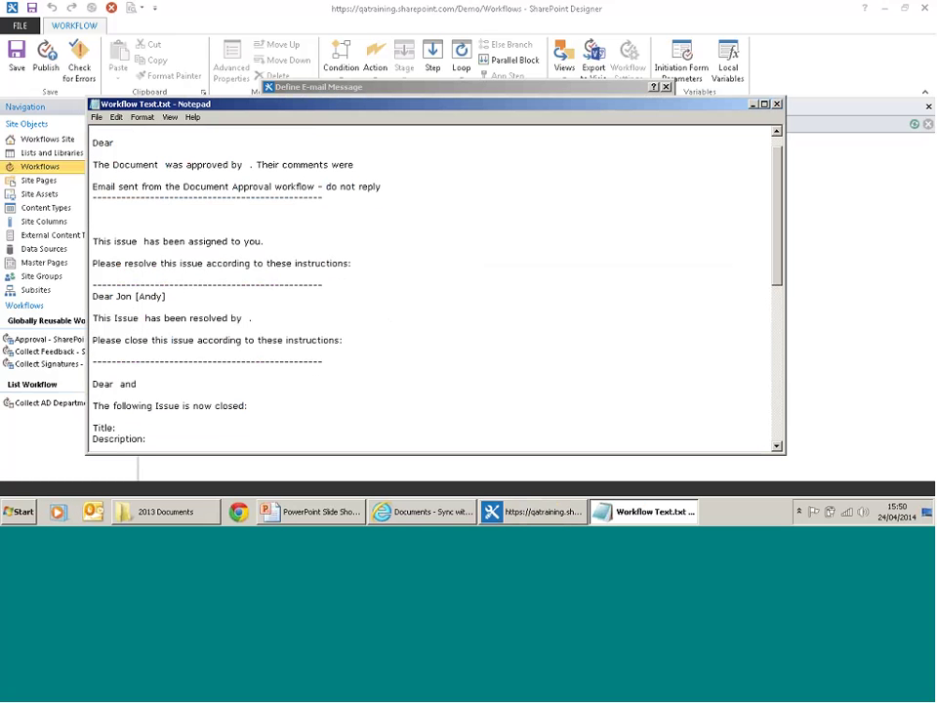
{"action": "left_click_drag", "start_coordinate": [353, 264], "coordinate": [91, 217]}
{"action": "key", "text": "ctrl+c"}
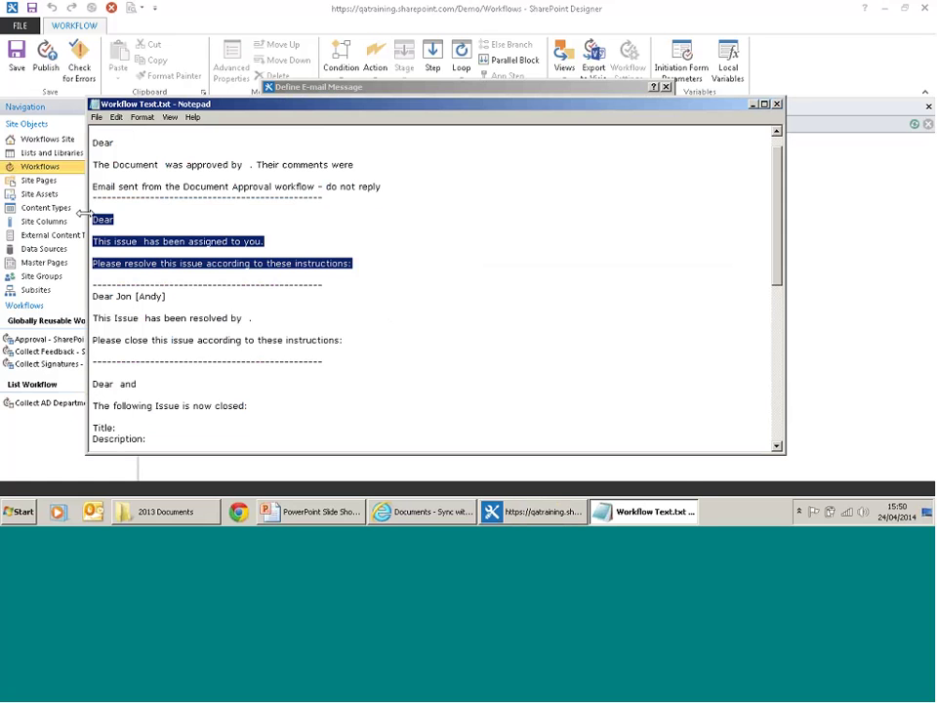
- Switch back to SharePoint Designer, paste the copied text into the e-mail body and remove the blank line above "Dear"
{"action": "left_click", "coordinate": [532, 511]}
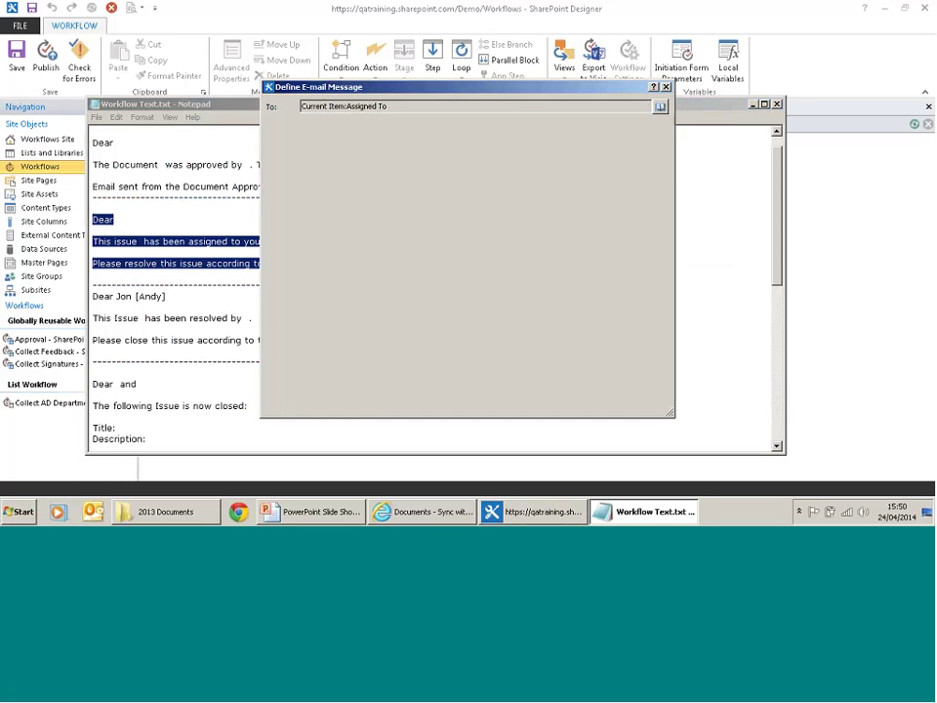
{"action": "left_click", "coordinate": [388, 252]}
{"action": "key", "text": "ctrl+v"}
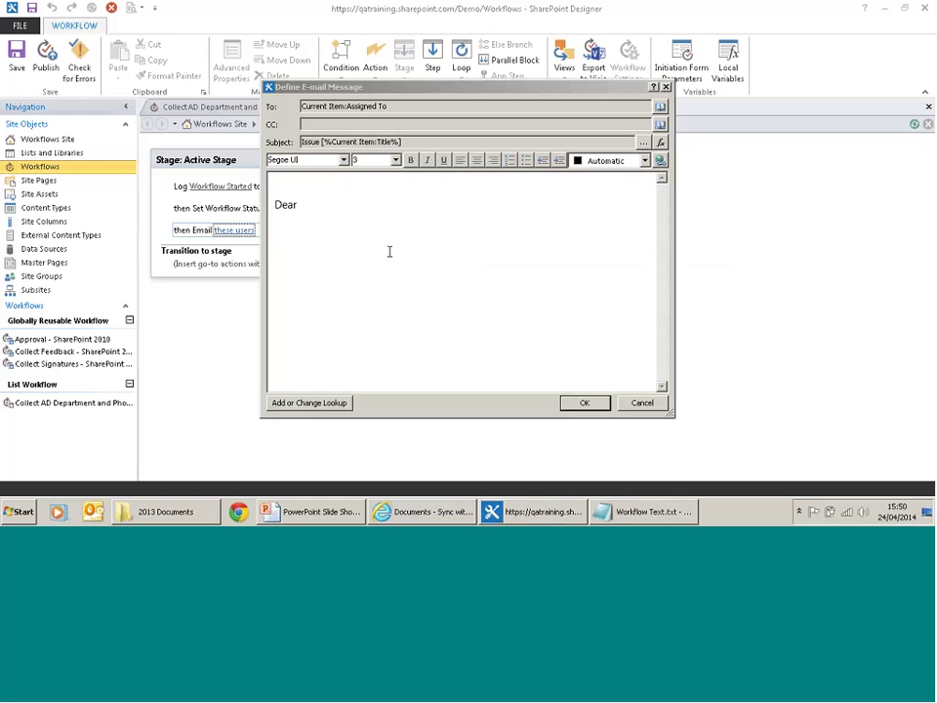
{"action": "left_click", "coordinate": [329, 194]}
{"action": "key", "text": "Delete"}
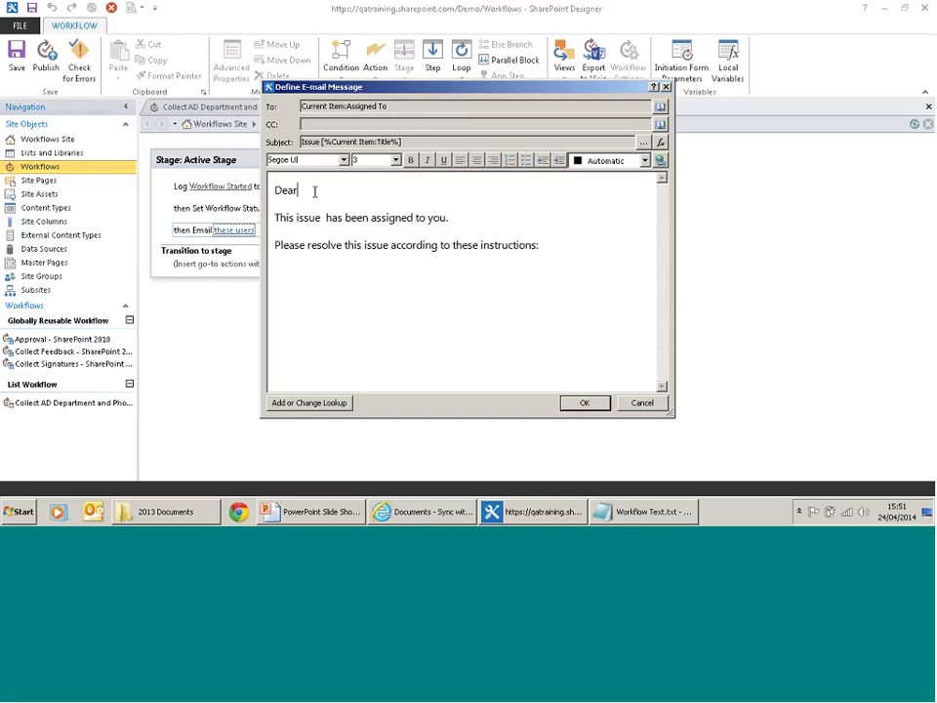
- Insert a lookup of the current item's Assigned To field, returned as Display Name, after "Dear" in the e-mail body
{"action": "left_click", "coordinate": [309, 403]}
{"action": "left_click", "coordinate": [517, 250]}
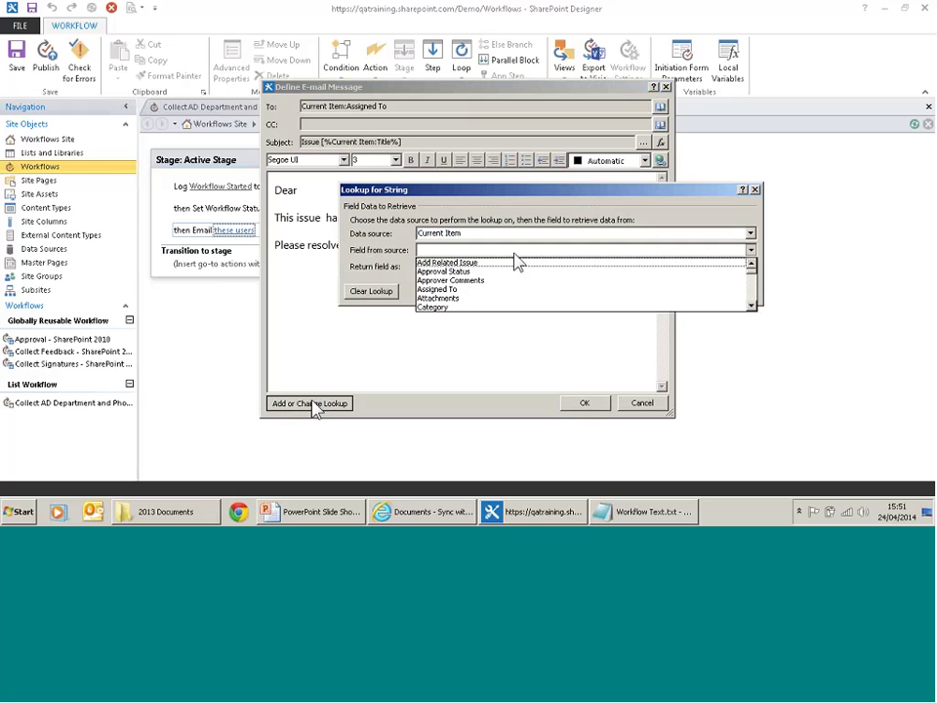
{"action": "left_click", "coordinate": [504, 289]}
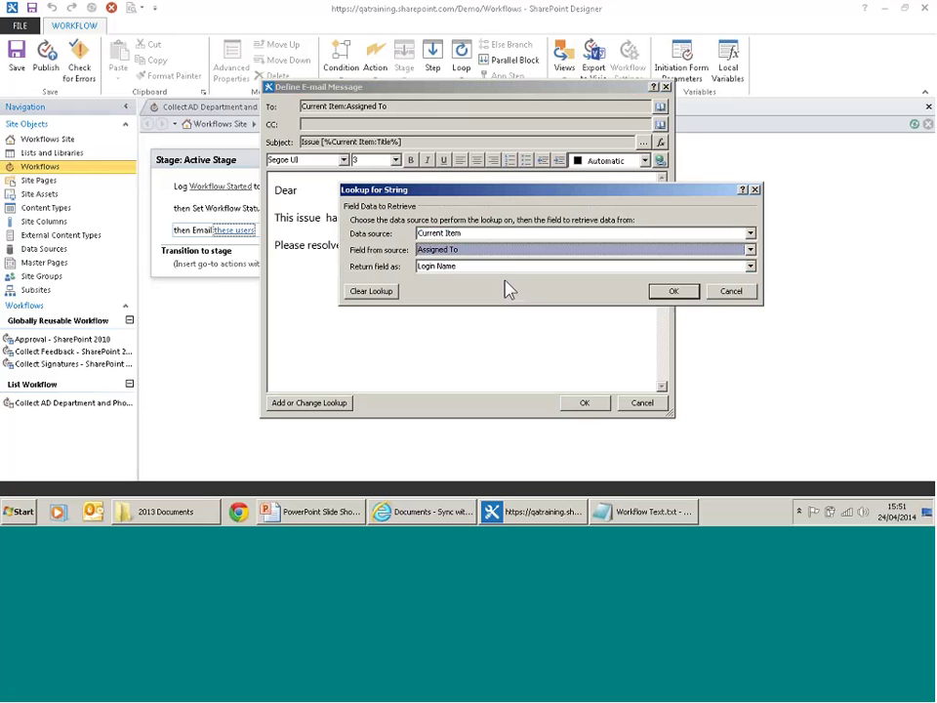
{"action": "left_click", "coordinate": [514, 268]}
{"action": "left_click", "coordinate": [515, 279]}
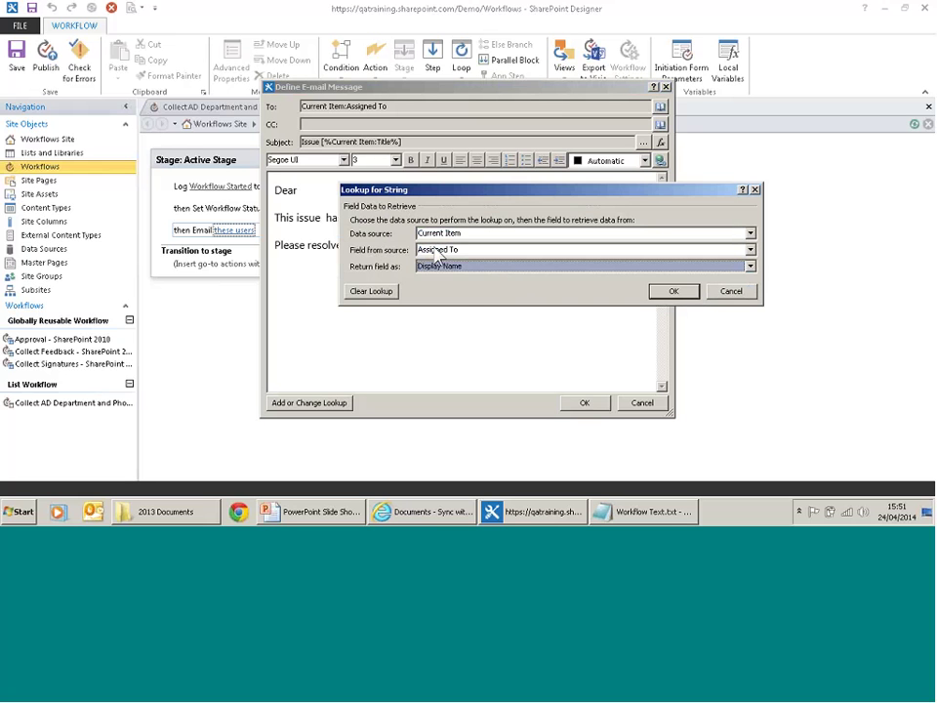
{"action": "left_click", "coordinate": [671, 291]}
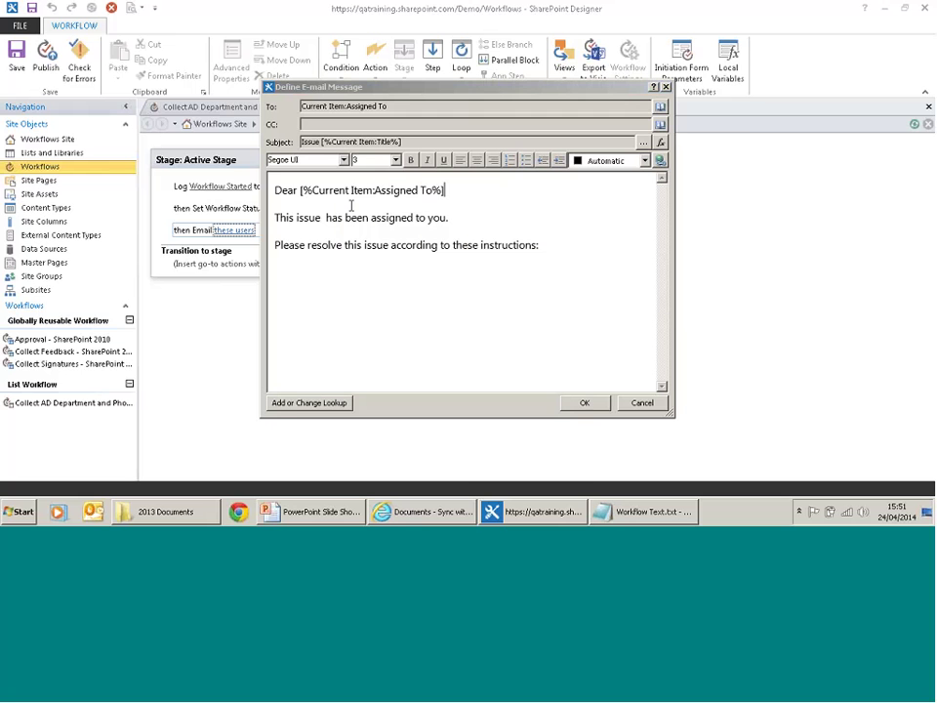
- Insert a lookup of the current item's Title field after "This issue" in the e-mail body
{"action": "left_click", "coordinate": [324, 217]}
{"action": "key", "text": "BackSpace"}
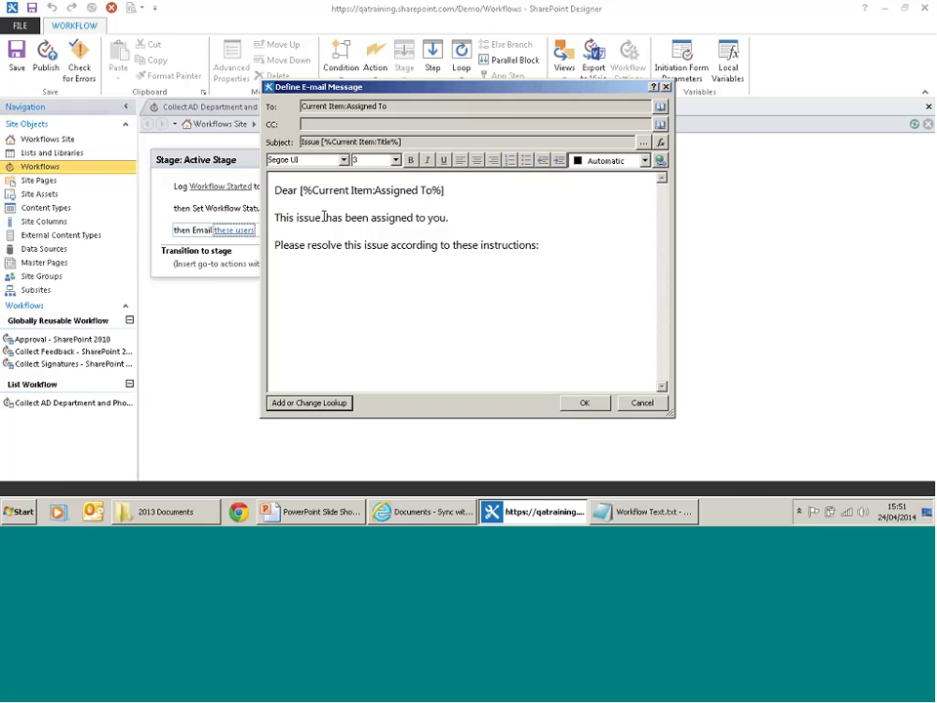
{"action": "left_click", "coordinate": [314, 406]}
{"action": "left_click", "coordinate": [505, 252]}
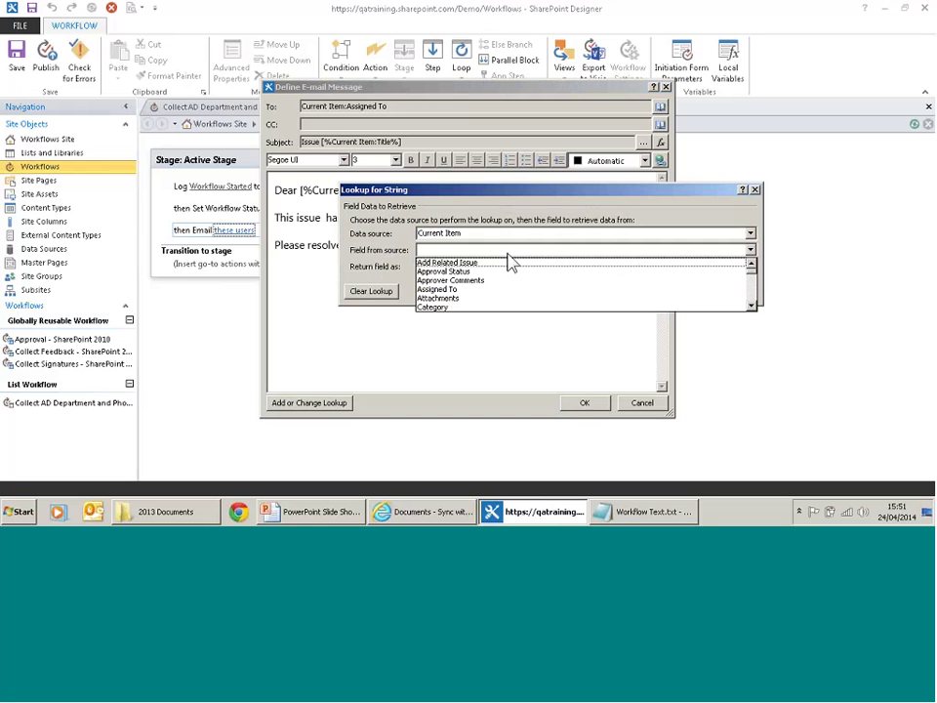
{"action": "key", "text": "t"}
{"action": "left_click", "coordinate": [625, 306]}
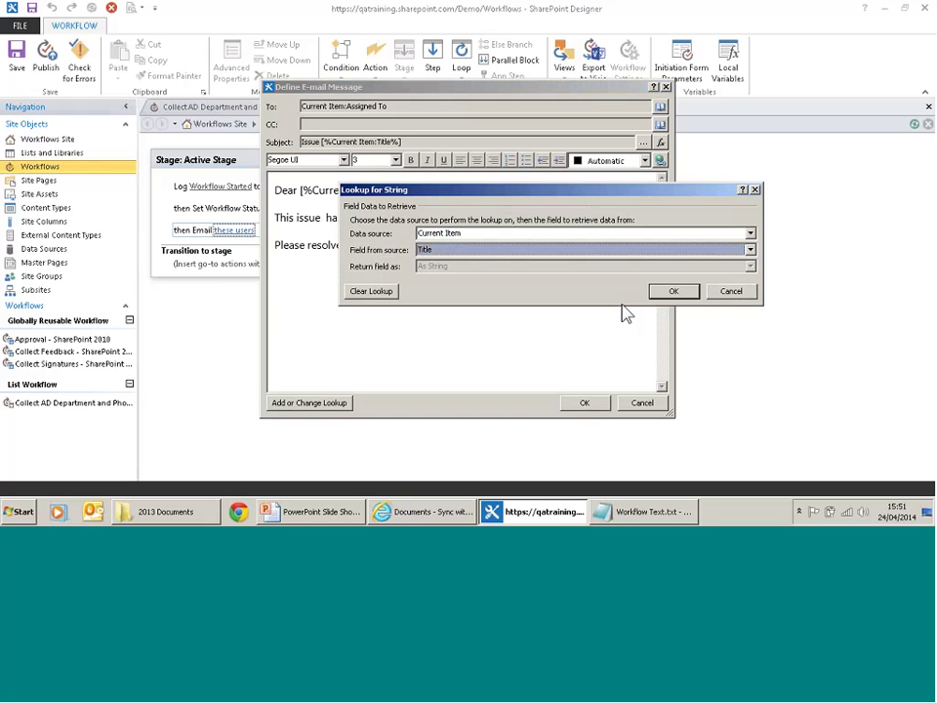
{"action": "left_click", "coordinate": [674, 291]}
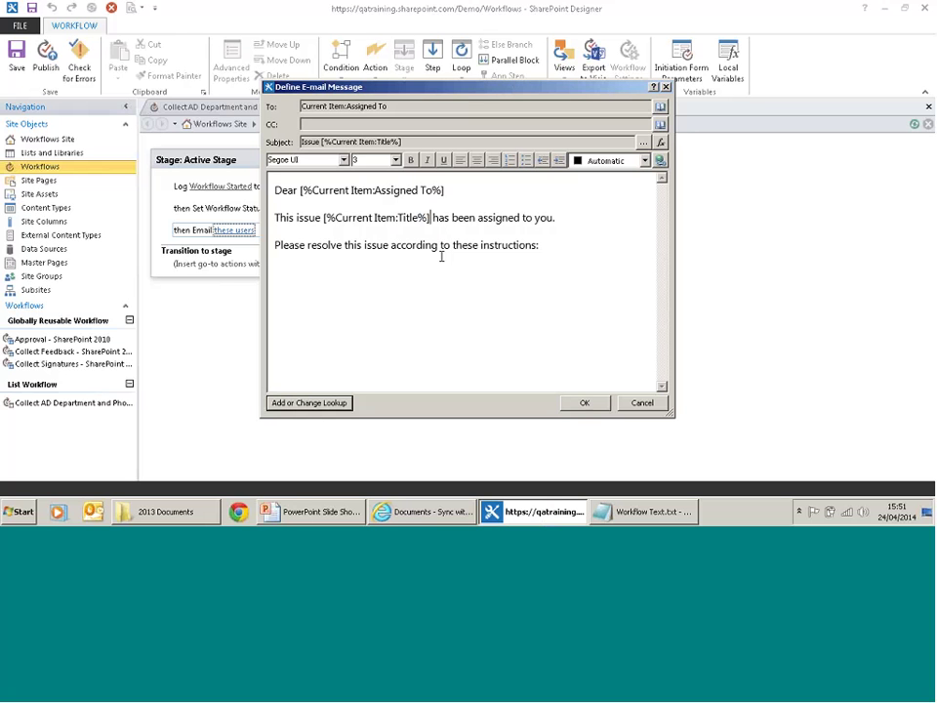
- Add a lookup of the current item's Description field on a new line below the instructions sentence and accept the e-mail message
{"action": "left_click", "coordinate": [553, 249]}
{"action": "key", "text": "Return"}
{"action": "left_click", "coordinate": [311, 403]}
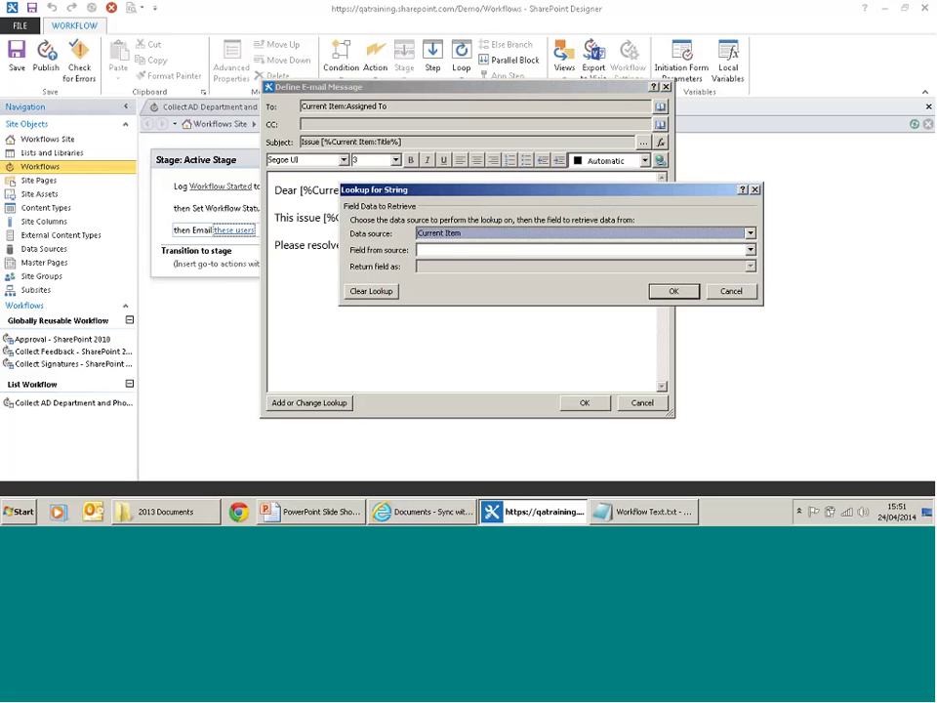
{"action": "left_click", "coordinate": [513, 251]}
{"action": "key", "text": "d"}
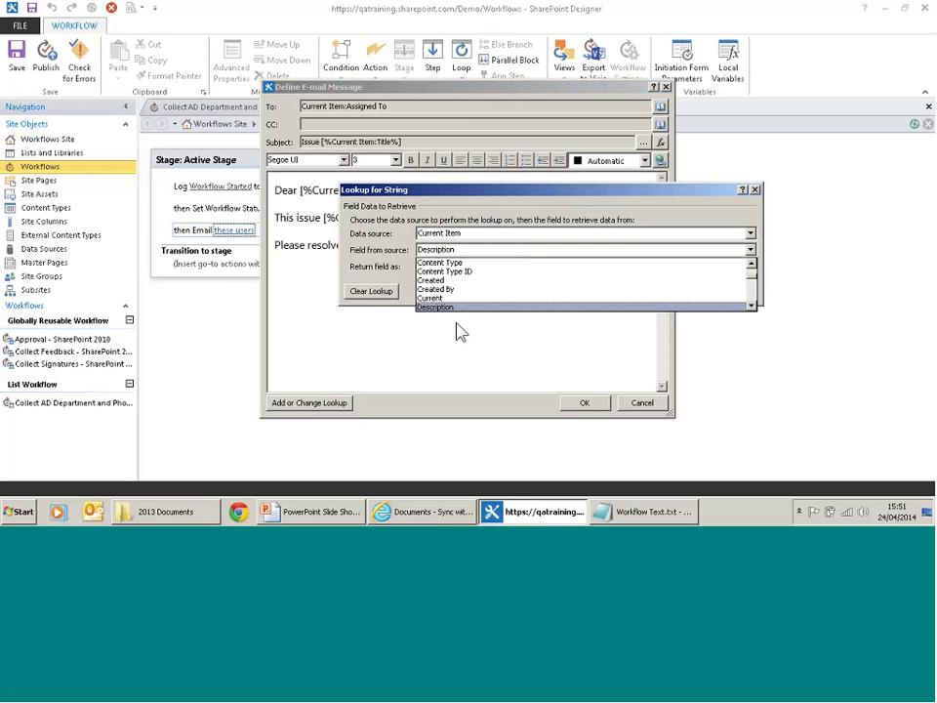
{"action": "key", "text": "Return"}
{"action": "left_click", "coordinate": [672, 292]}
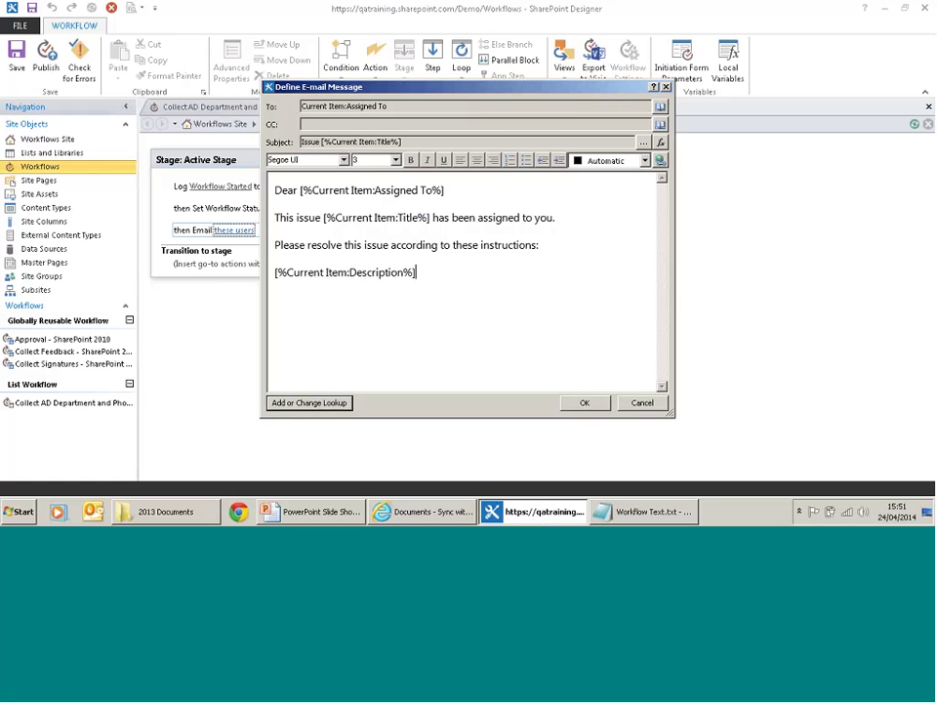
{"action": "left_click", "coordinate": [589, 404]}
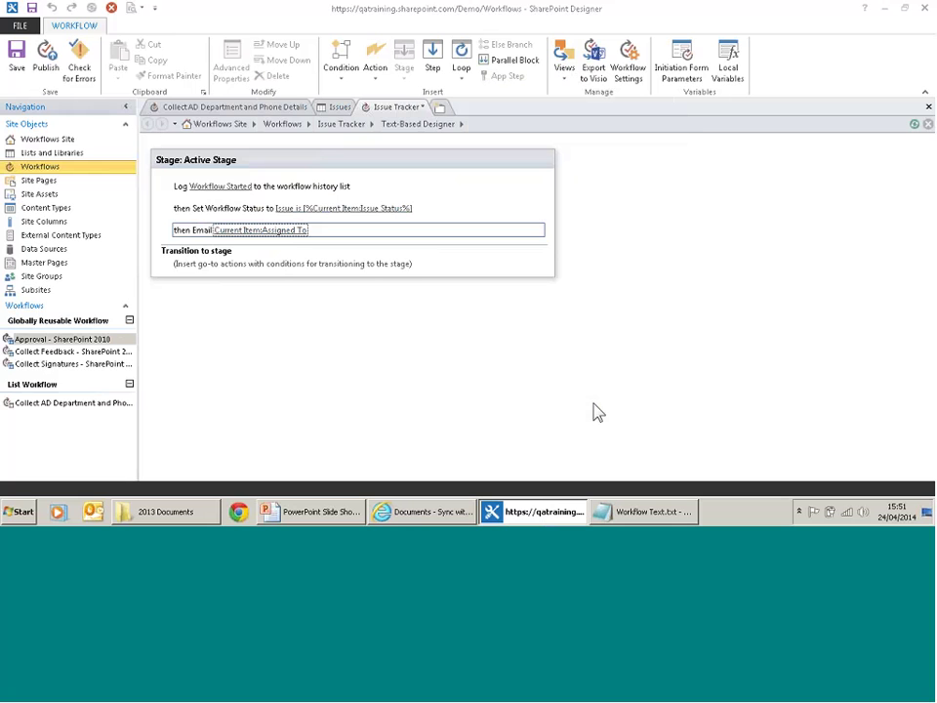
{"action": "left_click", "coordinate": [286, 251]}
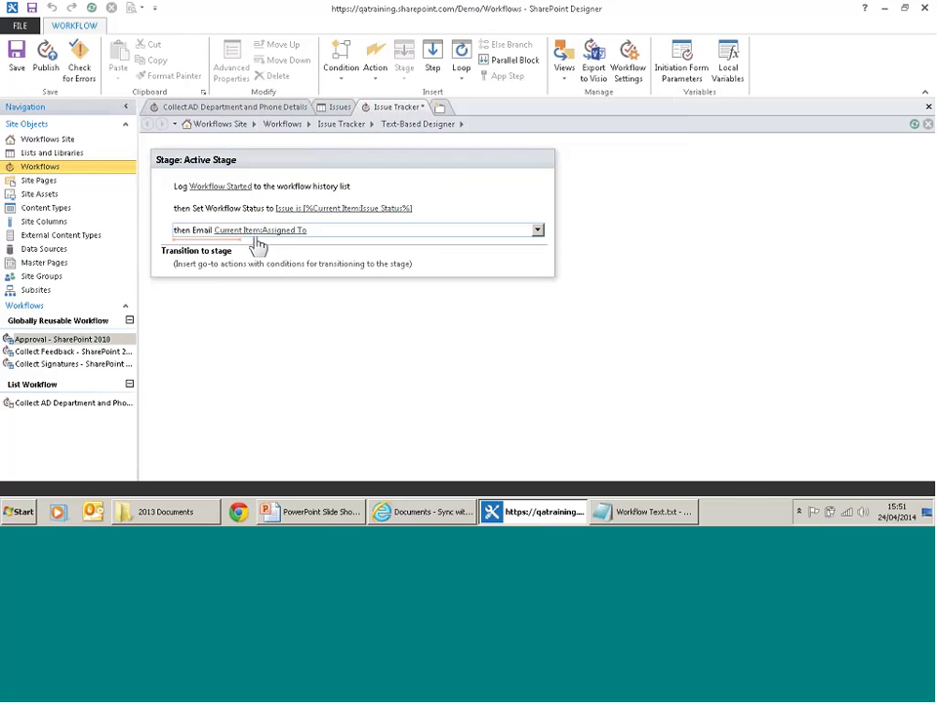
- Add a Wait for Field Change in Current Item action below the email action, waiting for Issue Status to equal Resolved
{"action": "left_click", "coordinate": [375, 67]}
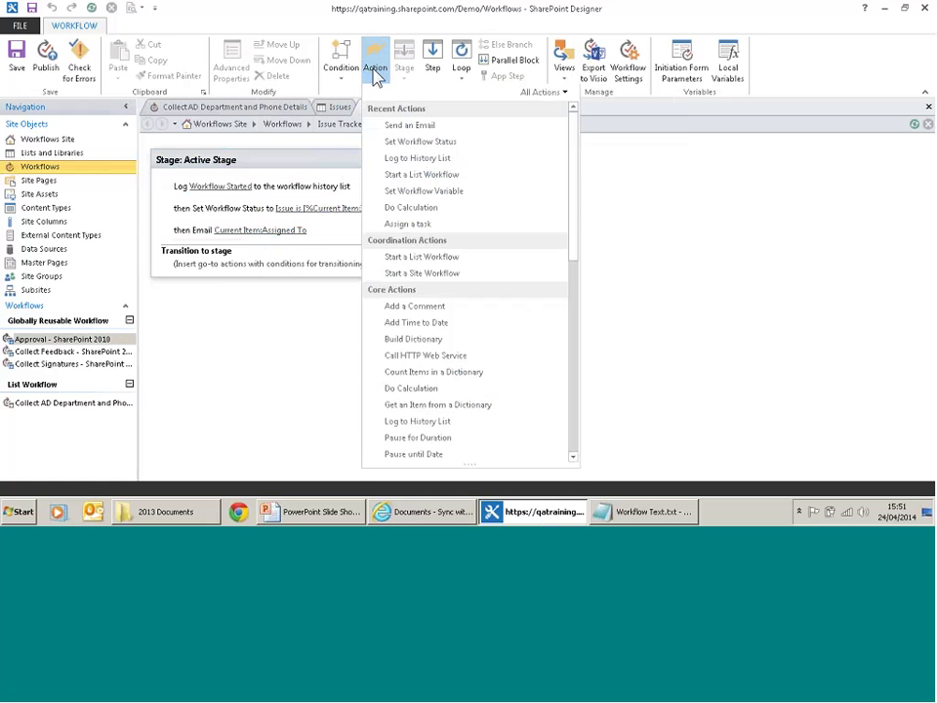
{"action": "left_click_drag", "start_coordinate": [578, 205], "coordinate": [577, 360]}
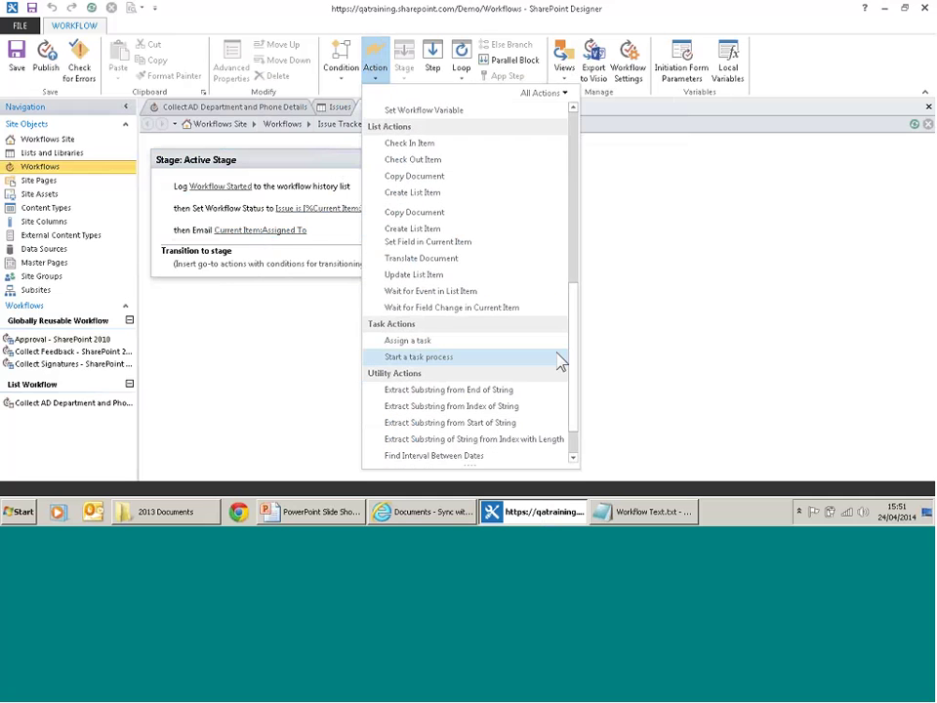
{"action": "left_click", "coordinate": [499, 307]}
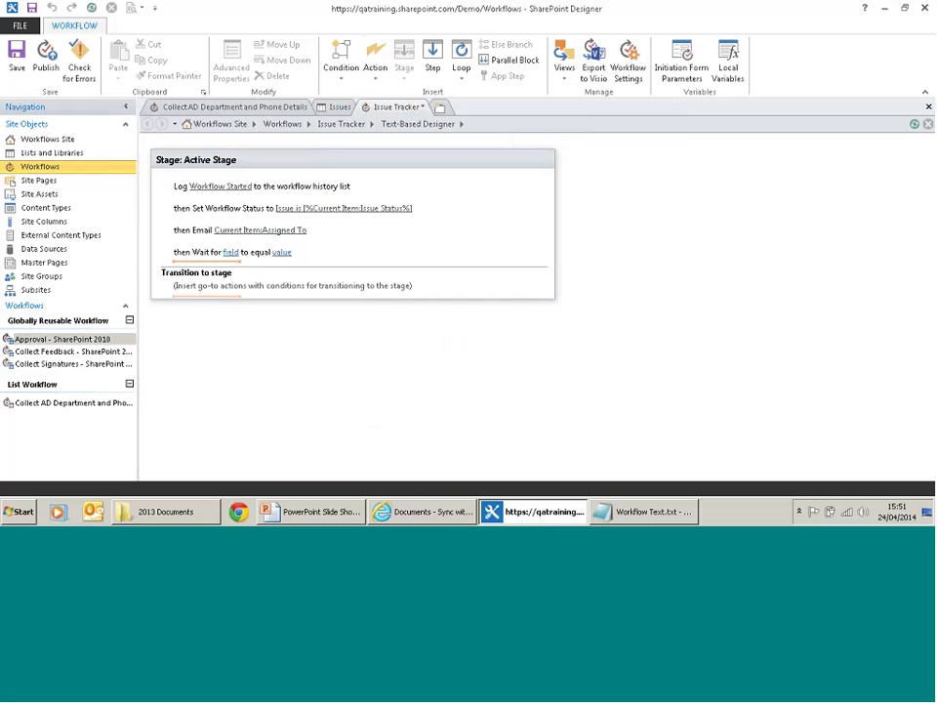
{"action": "left_click", "coordinate": [236, 255]}
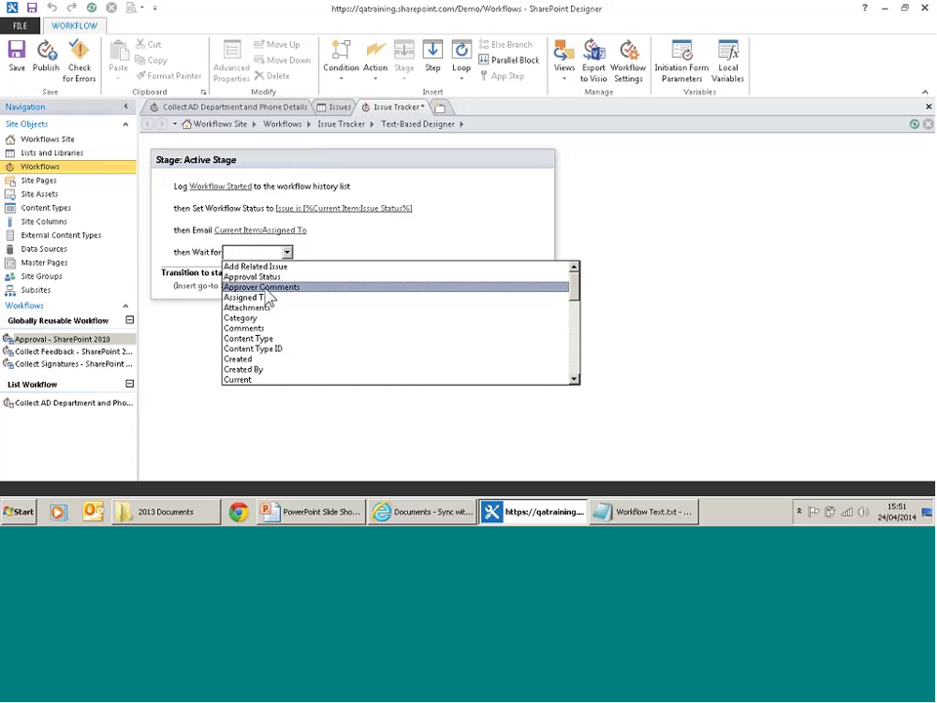
{"action": "left_click_drag", "start_coordinate": [575, 299], "coordinate": [571, 337]}
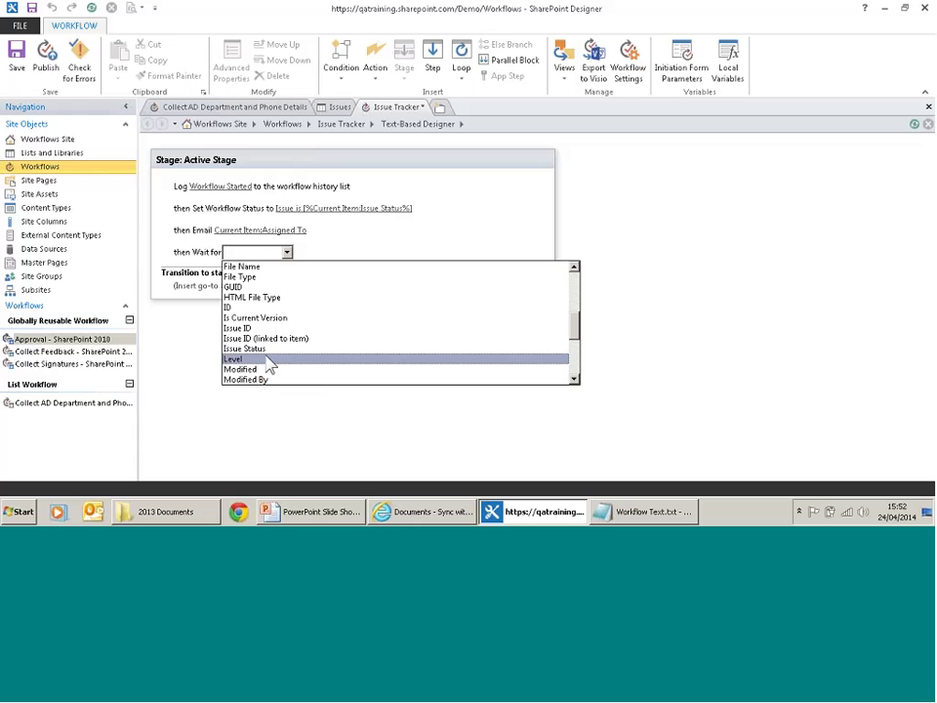
{"action": "left_click", "coordinate": [262, 348]}
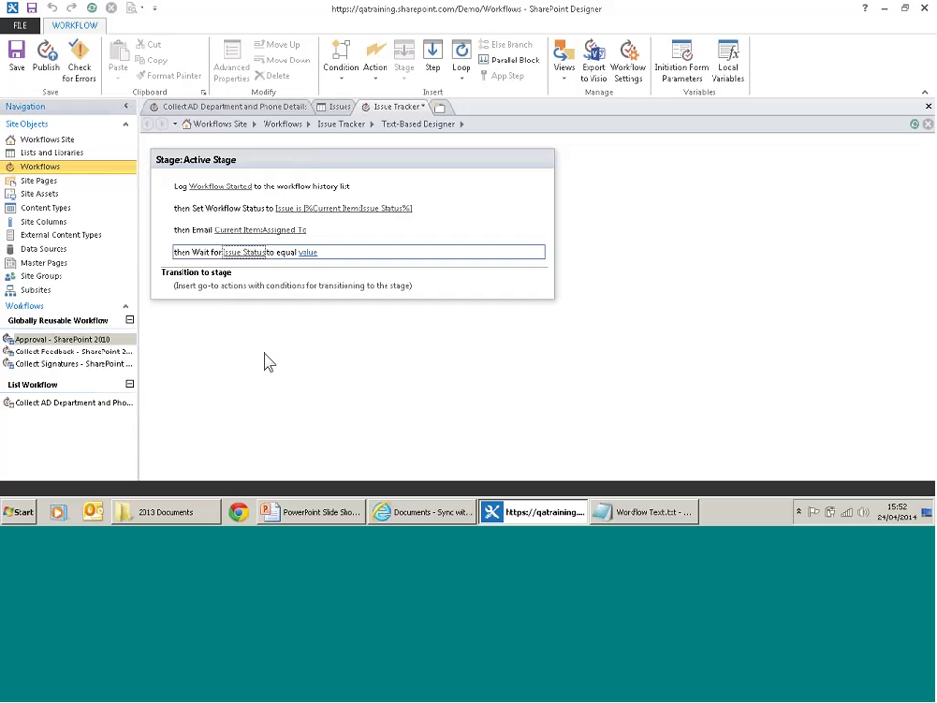
{"action": "left_click", "coordinate": [308, 253]}
{"action": "left_click", "coordinate": [362, 253]}
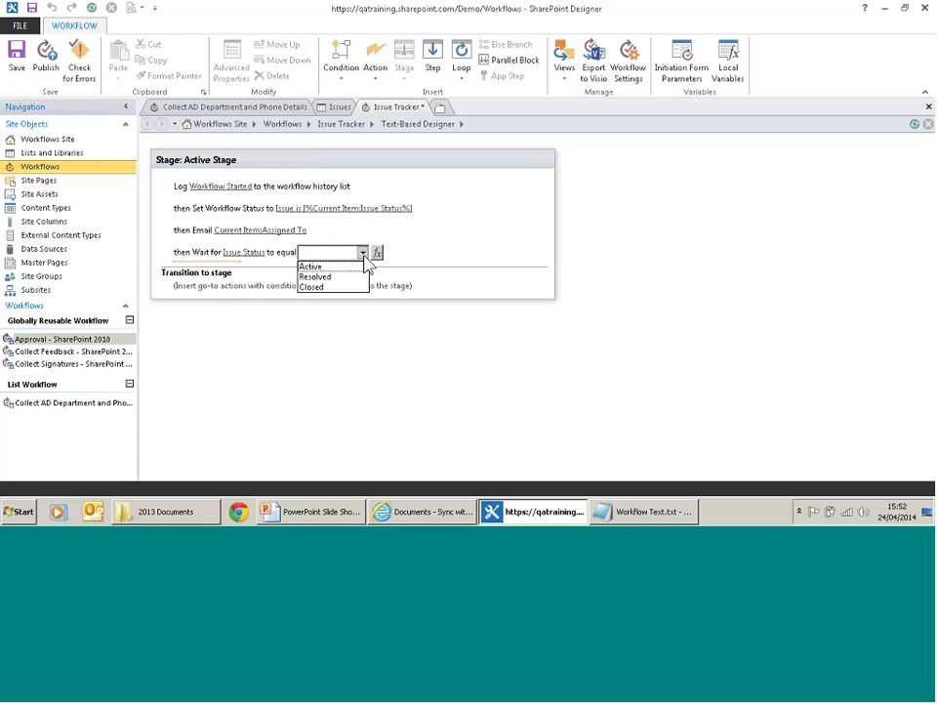
{"action": "left_click", "coordinate": [315, 277]}
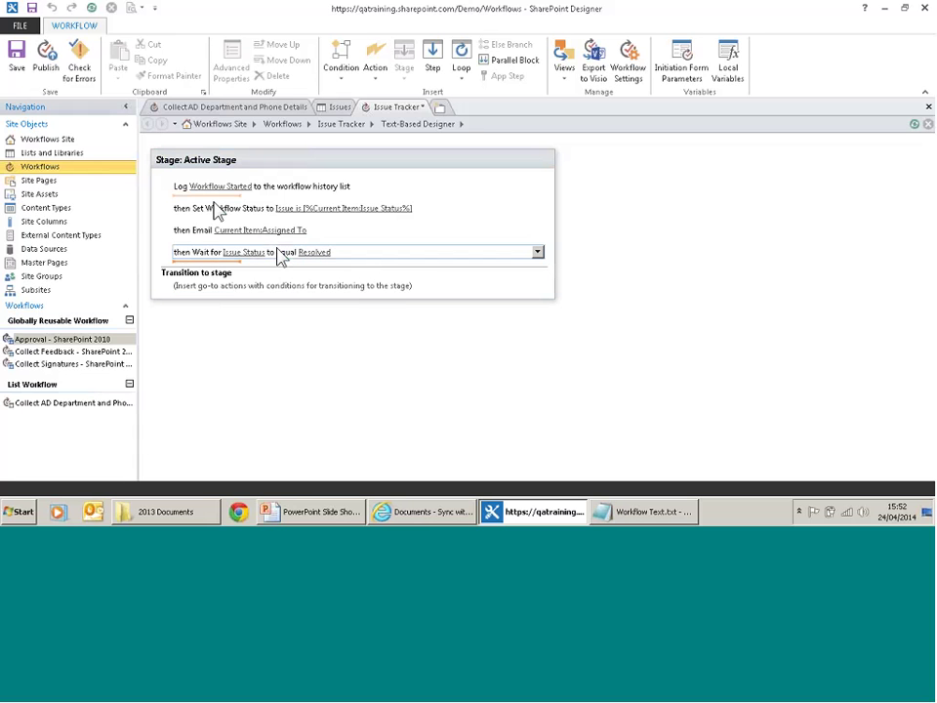
- Copy the Set Workflow Status action and paste the copy below the wait action in Active Stage
{"action": "left_click", "coordinate": [211, 209]}
{"action": "key", "text": "ctrl+c"}
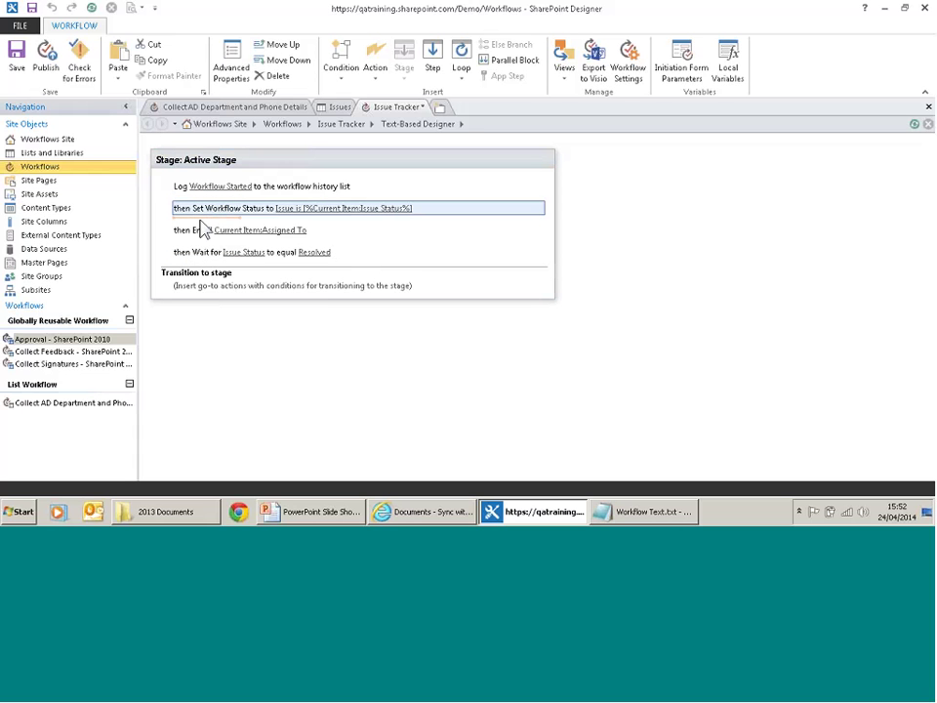
{"action": "left_click", "coordinate": [218, 272]}
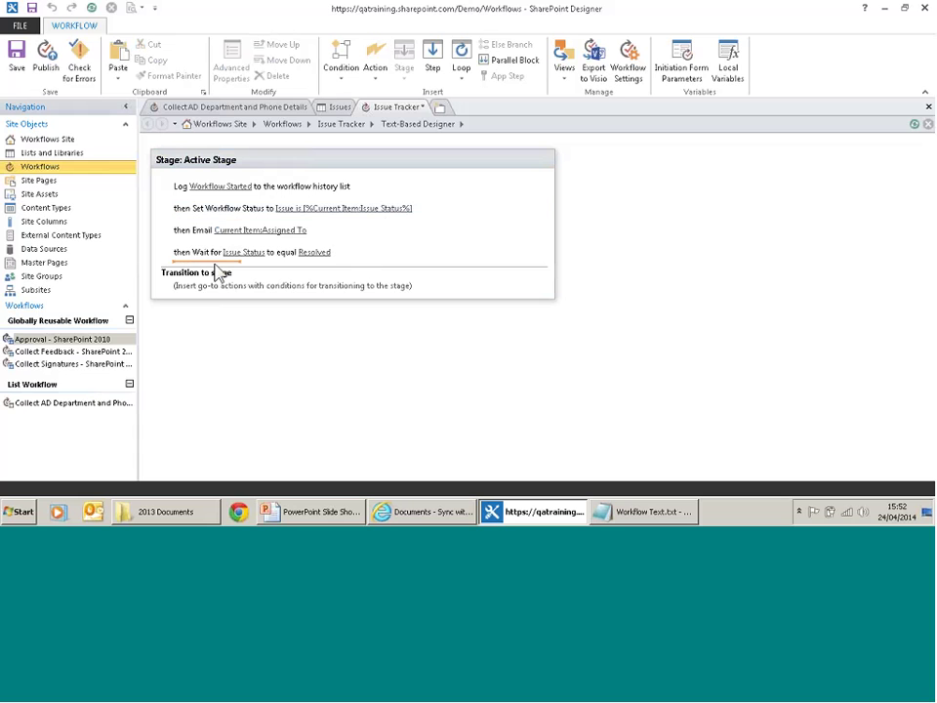
{"action": "key", "text": "ctrl+v"}
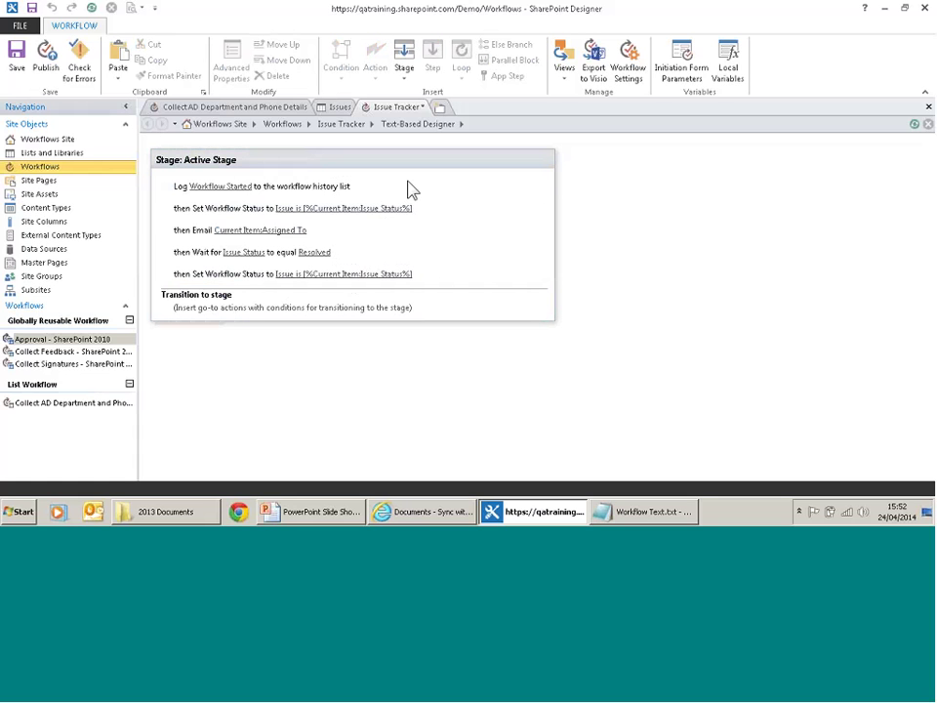
- Insert a new stage below Active Stage and name it "Resolved - High"
{"action": "left_click", "coordinate": [380, 164]}
{"action": "left_click", "coordinate": [405, 57]}
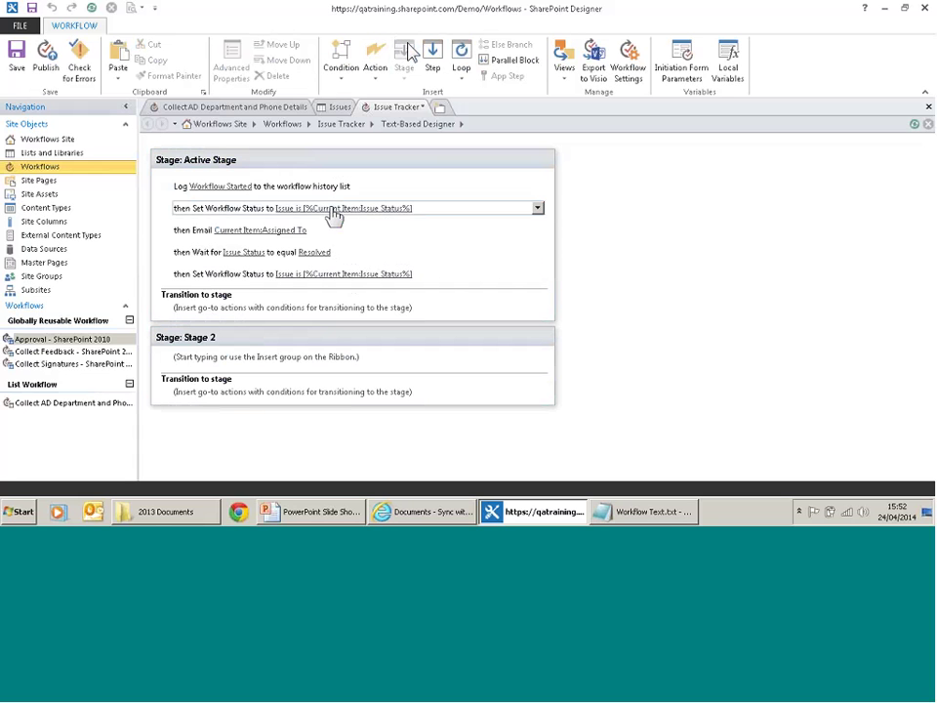
{"action": "left_click", "coordinate": [211, 338]}
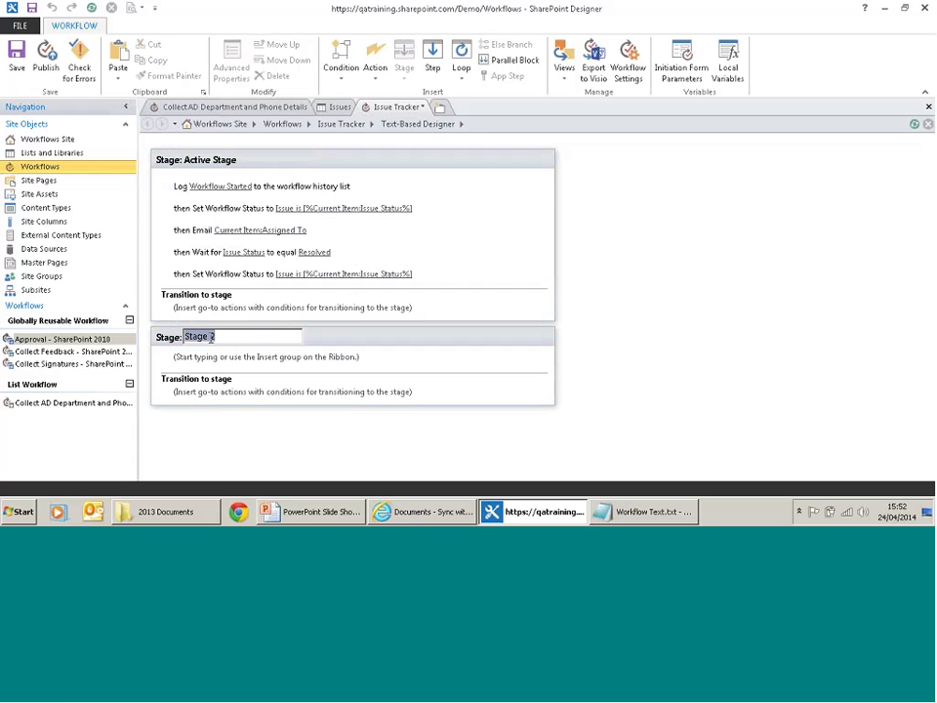
{"action": "type", "text": "Resolved - High"}
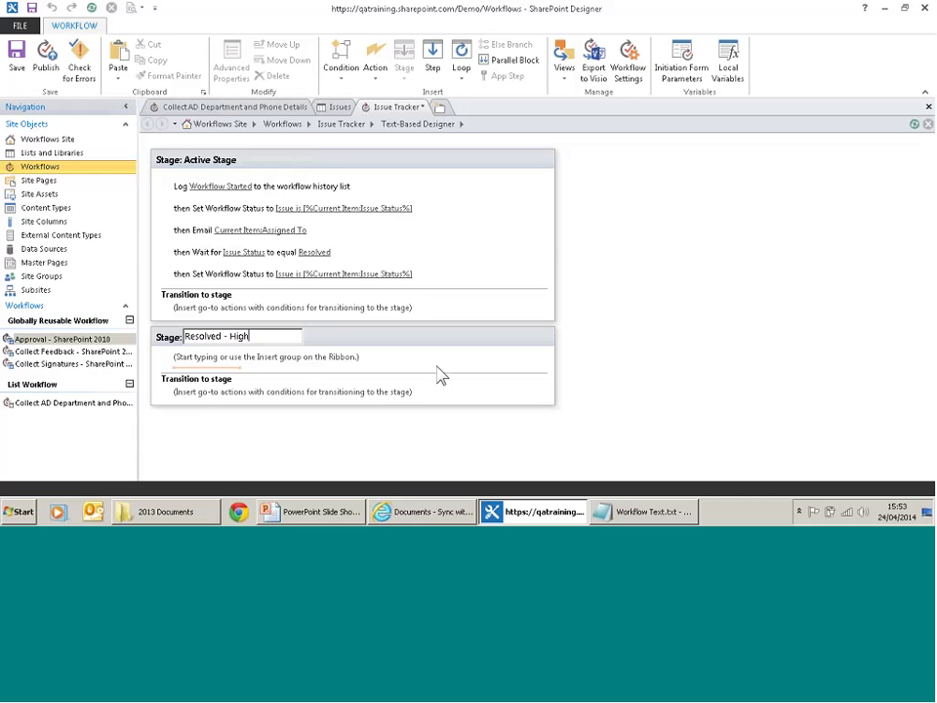
{"action": "left_click", "coordinate": [528, 403]}
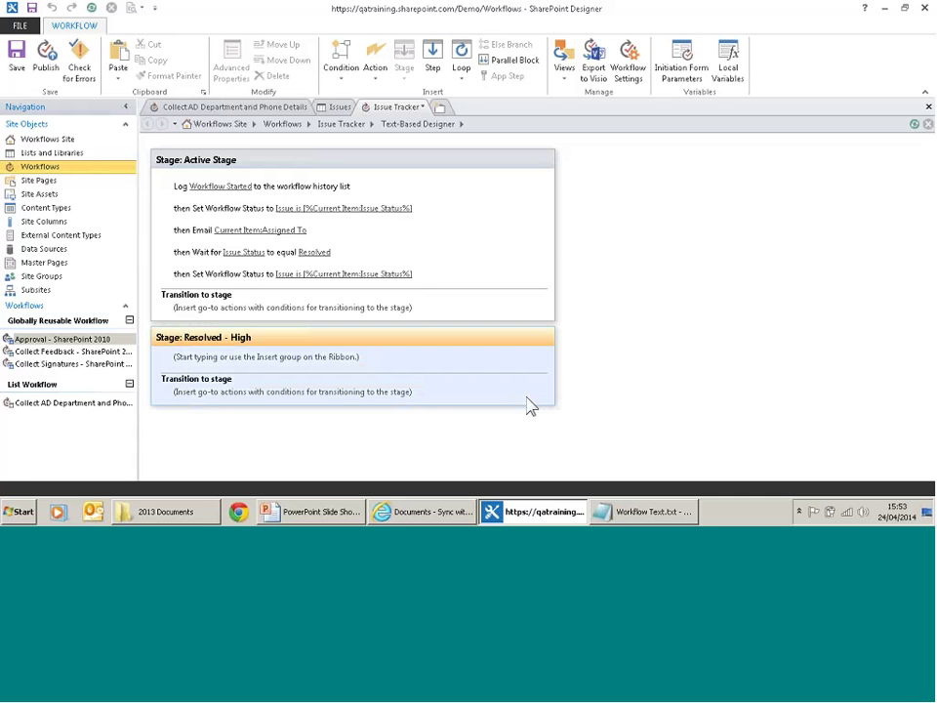
{"action": "left_click", "coordinate": [333, 392]}
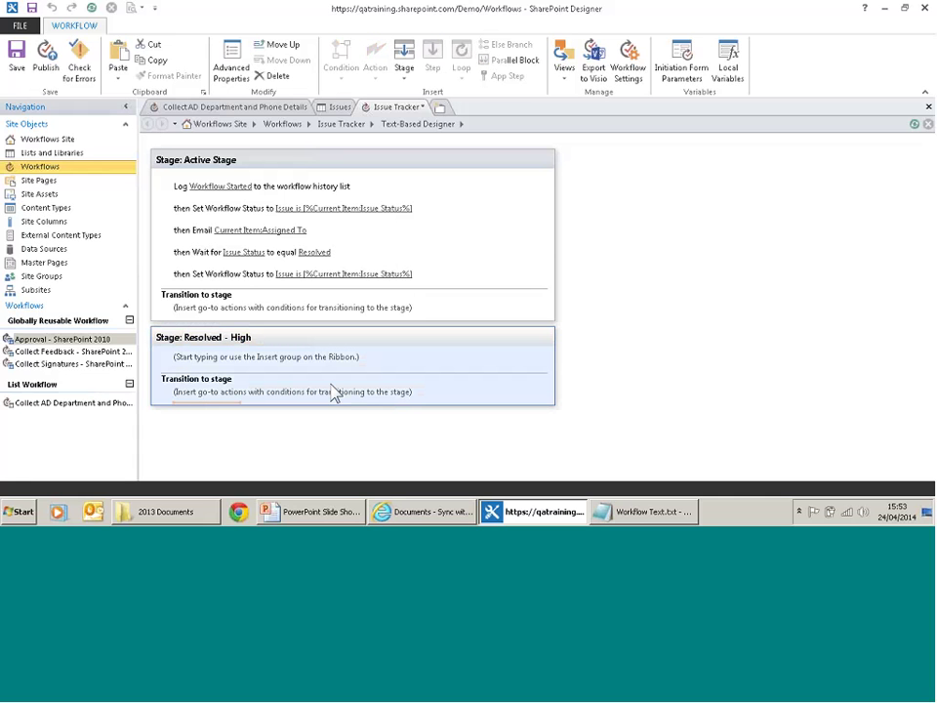
{"action": "left_click", "coordinate": [240, 367]}
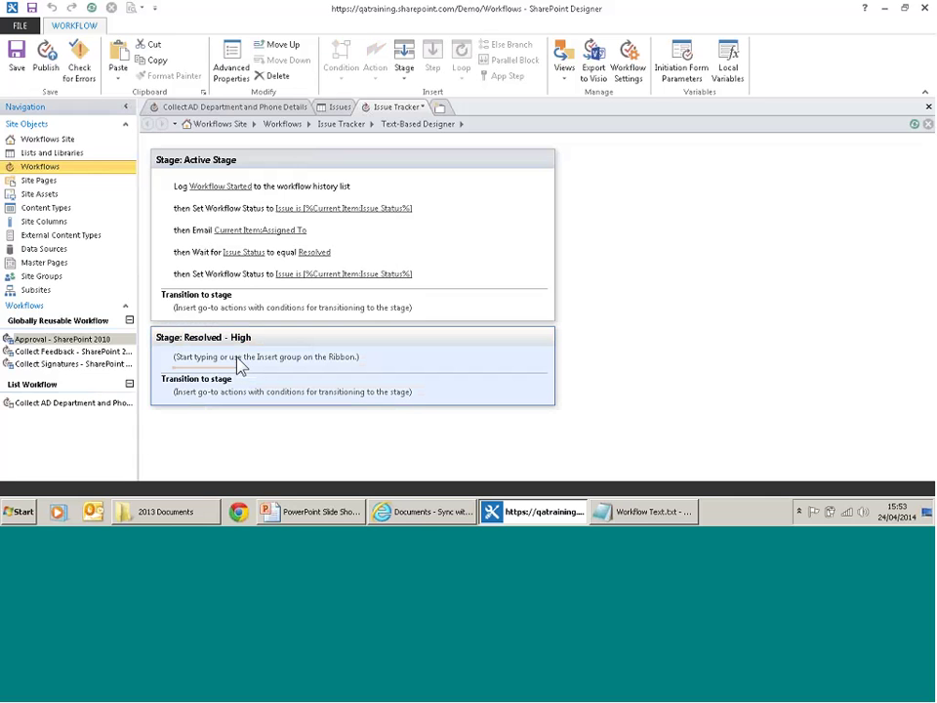
- Add a Go to a stage action to Active Stage's transition section and view the stages it can target
{"action": "left_click", "coordinate": [213, 311]}
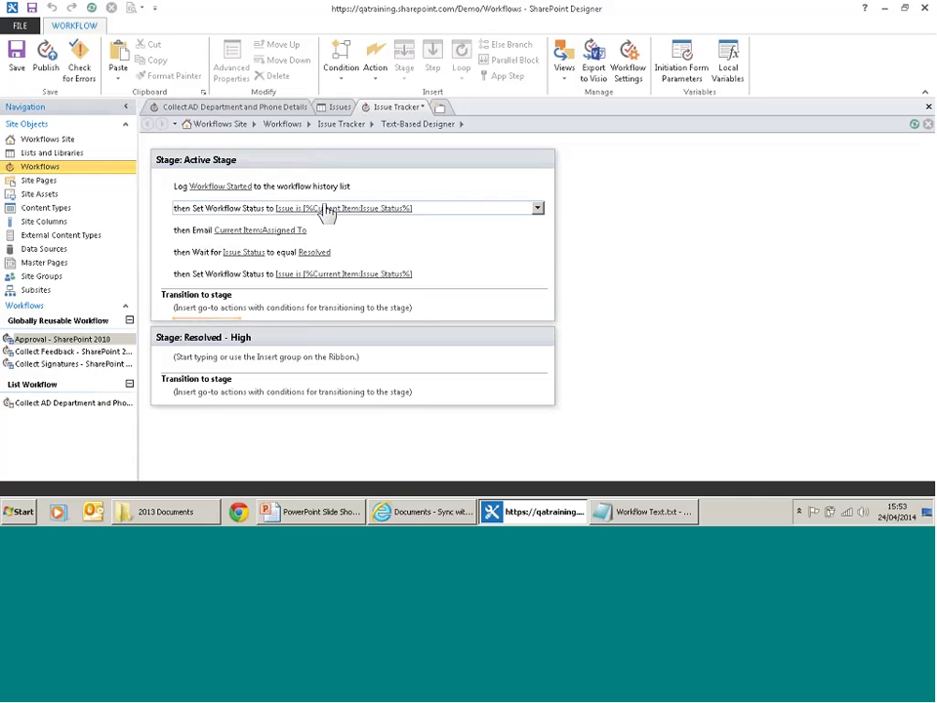
{"action": "left_click", "coordinate": [373, 74]}
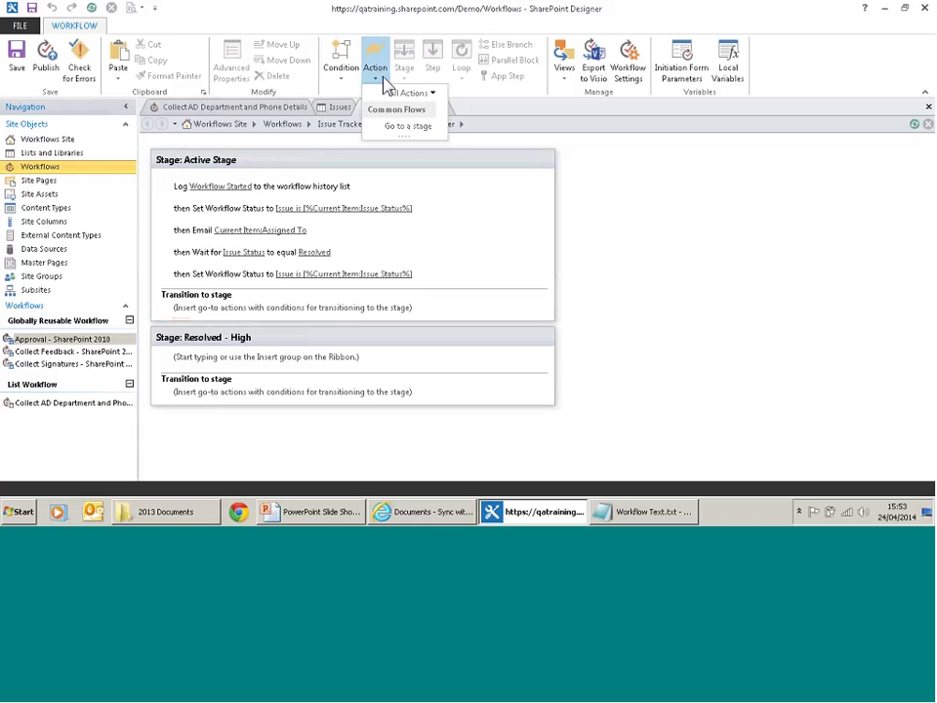
{"action": "left_click", "coordinate": [398, 129]}
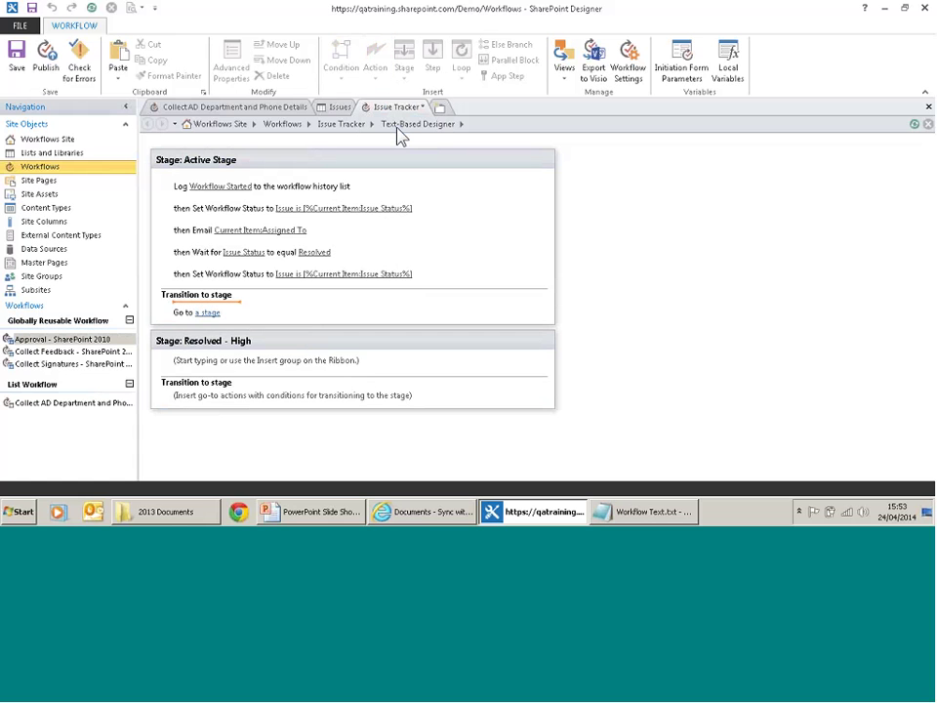
{"action": "left_click", "coordinate": [208, 313]}
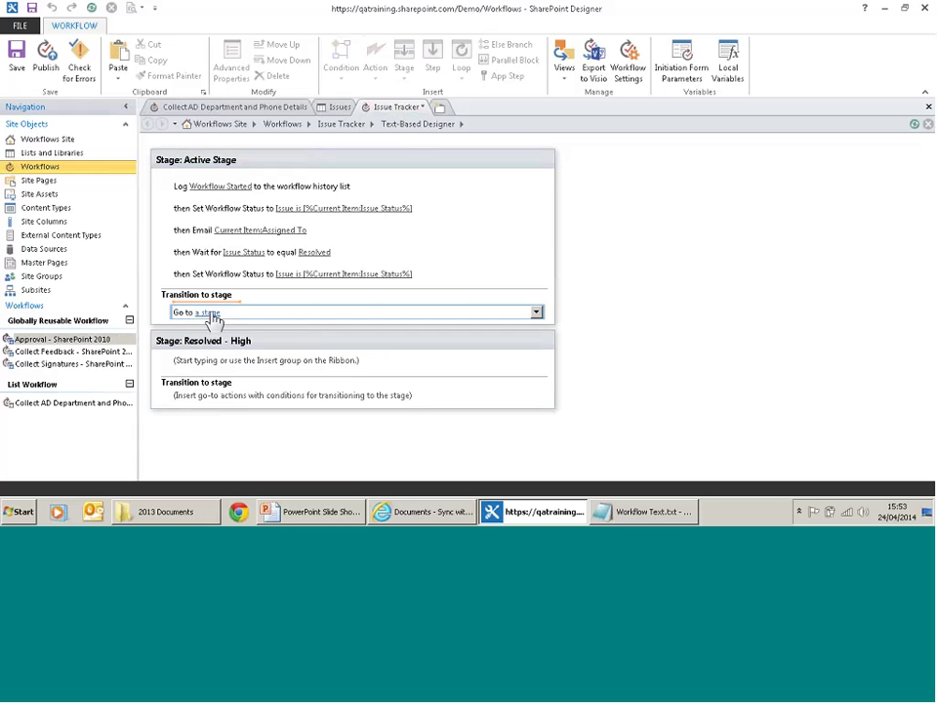
{"action": "left_click", "coordinate": [211, 315]}
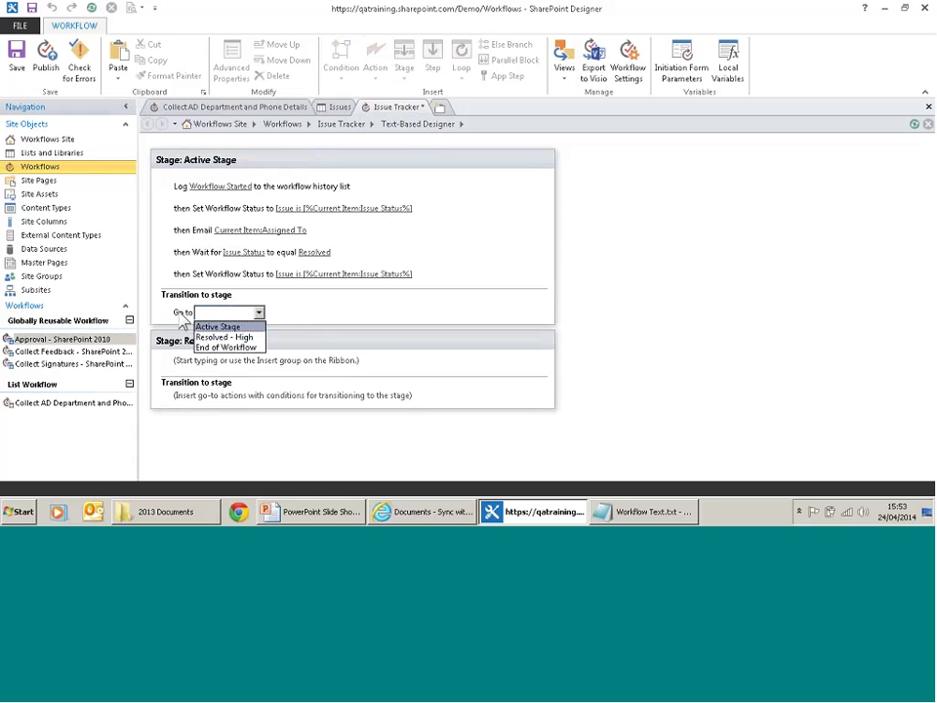
{"action": "left_click", "coordinate": [182, 315]}
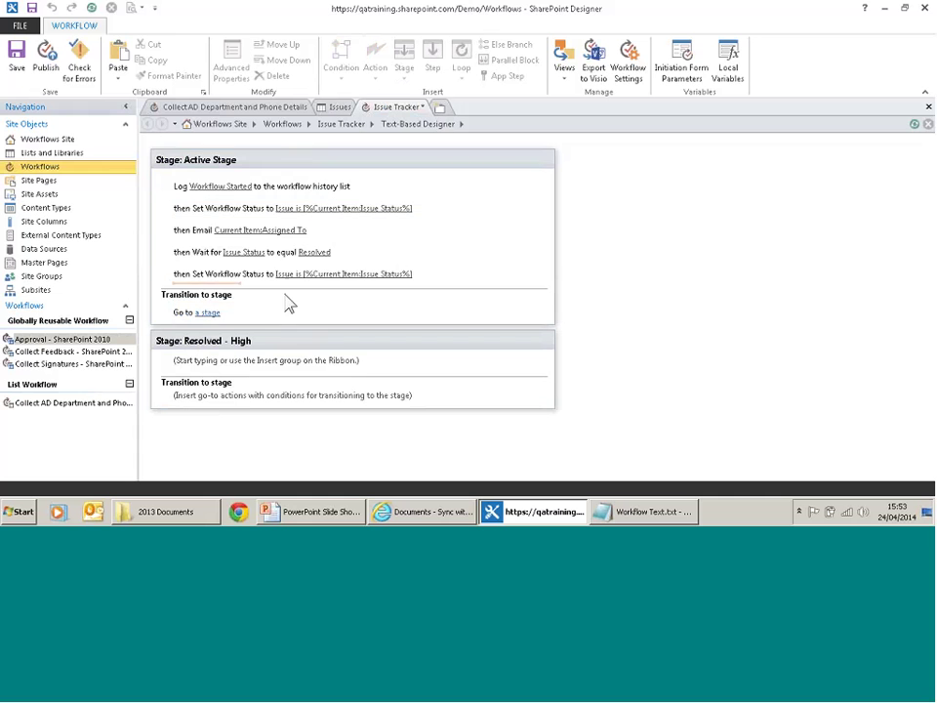
- Delete the Go to action from Active Stage's transition section
{"action": "left_click", "coordinate": [217, 311]}
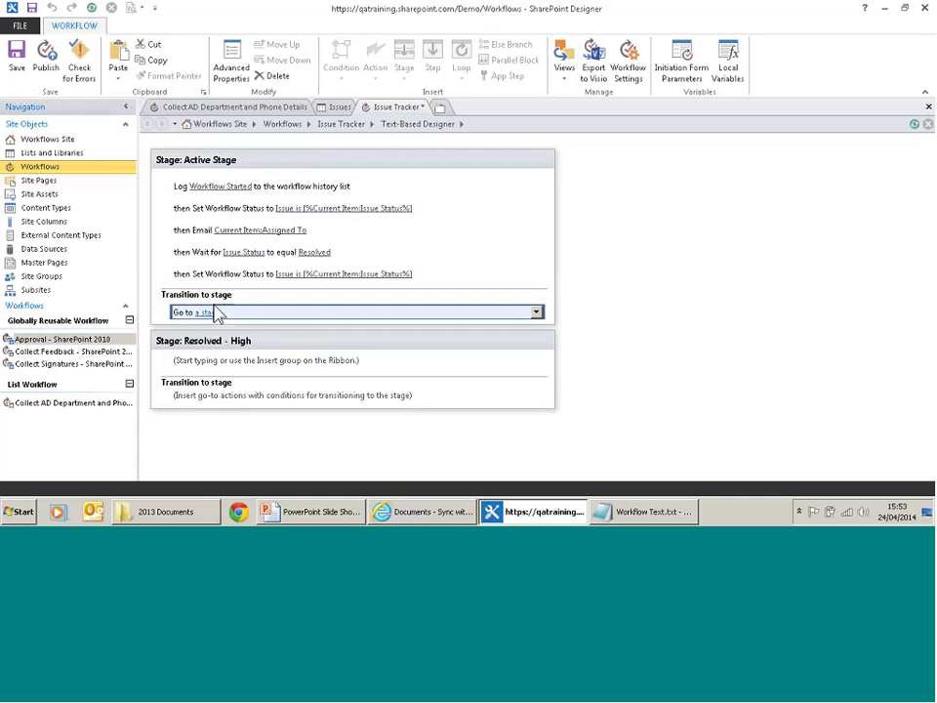
{"action": "left_click", "coordinate": [181, 326]}
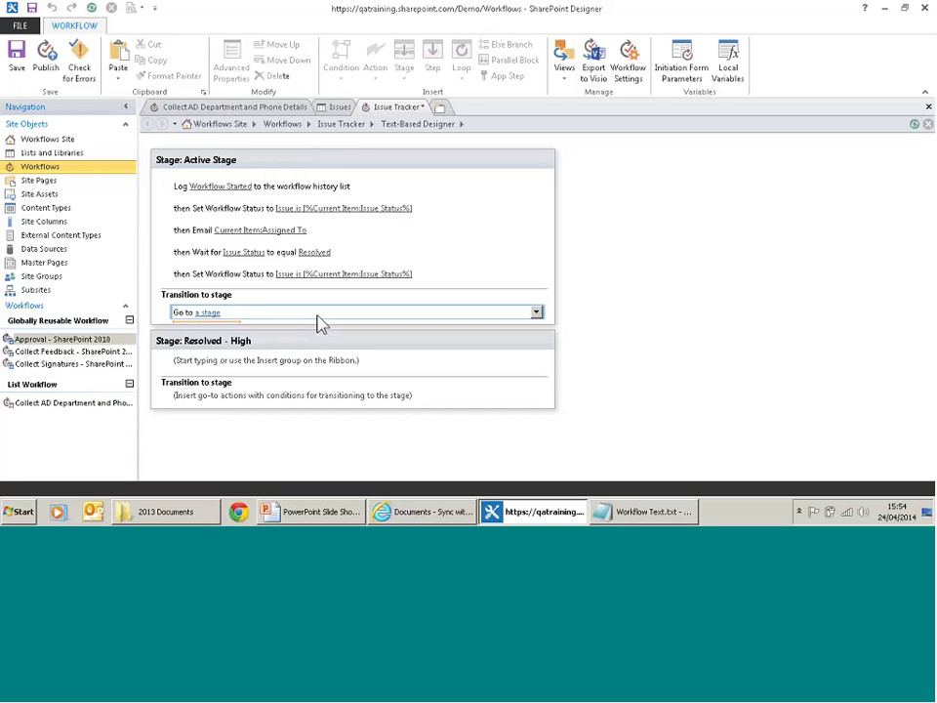
{"action": "key", "text": "Delete"}
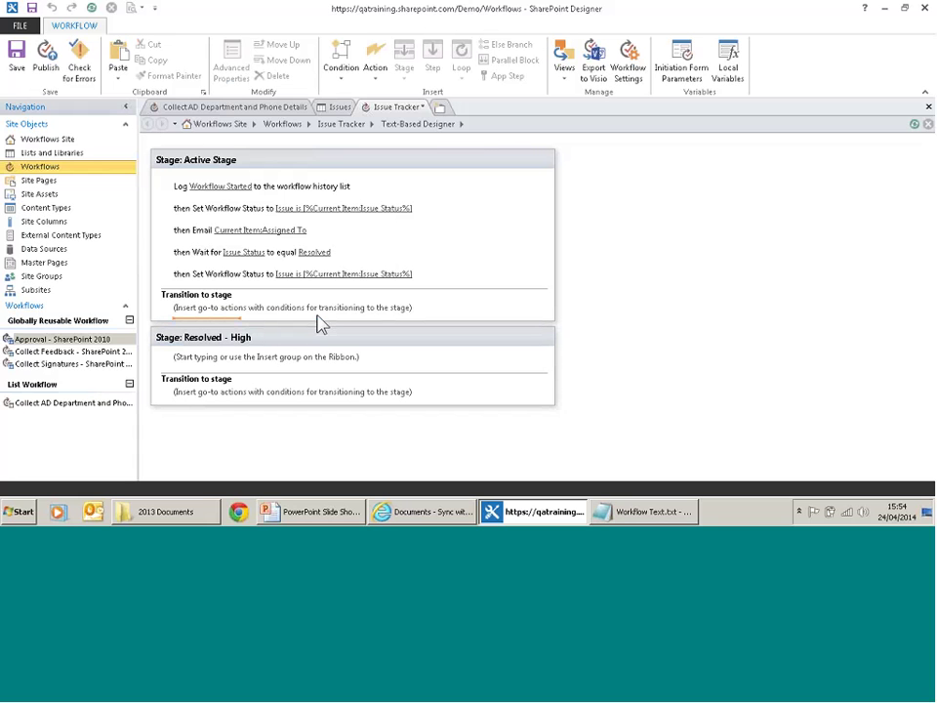
- Insert an "If any value equals value" condition in Active Stage's transition section
{"action": "left_click", "coordinate": [349, 87]}
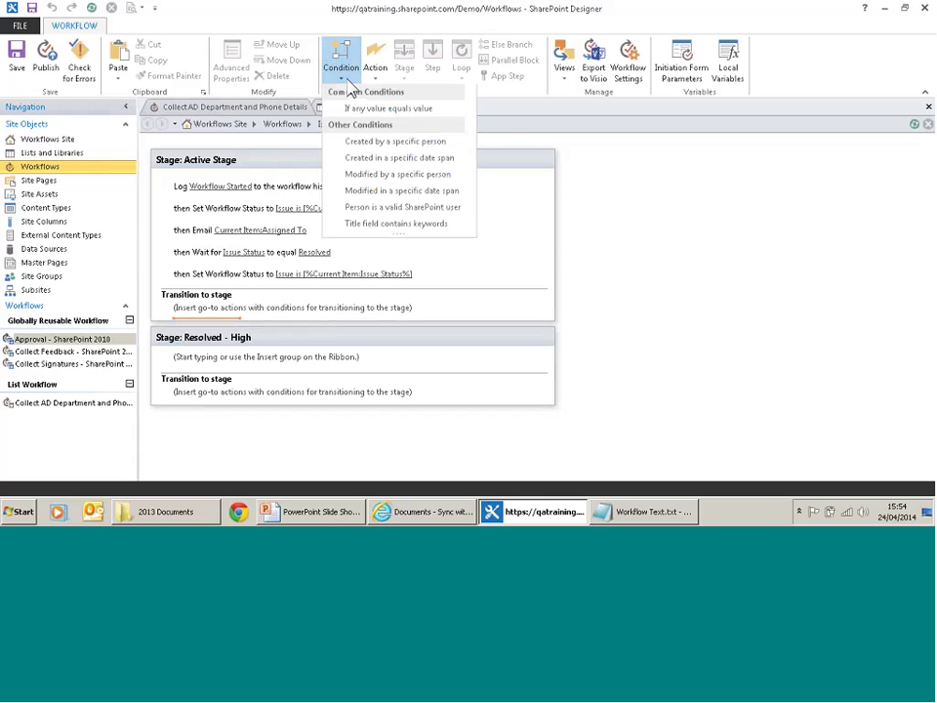
{"action": "left_click", "coordinate": [348, 80]}
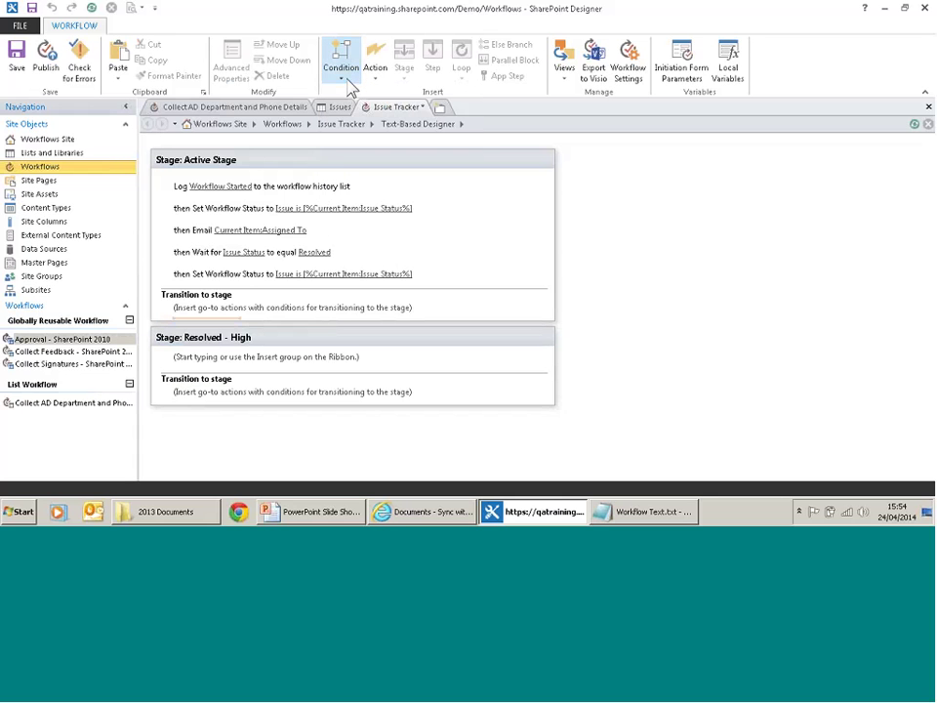
{"action": "left_click", "coordinate": [348, 80]}
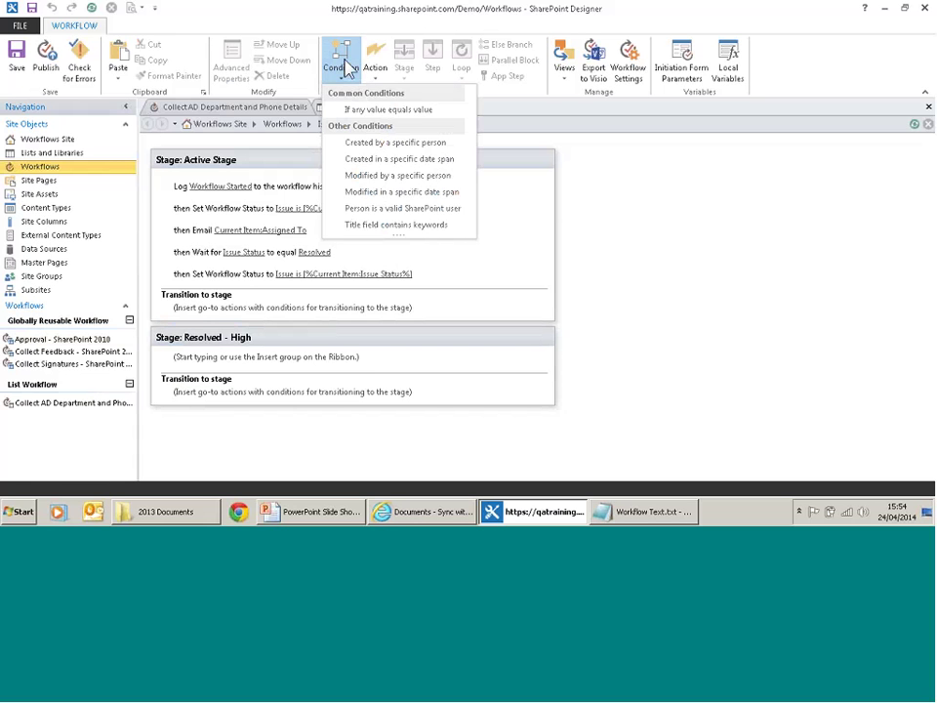
{"action": "left_click", "coordinate": [361, 111]}
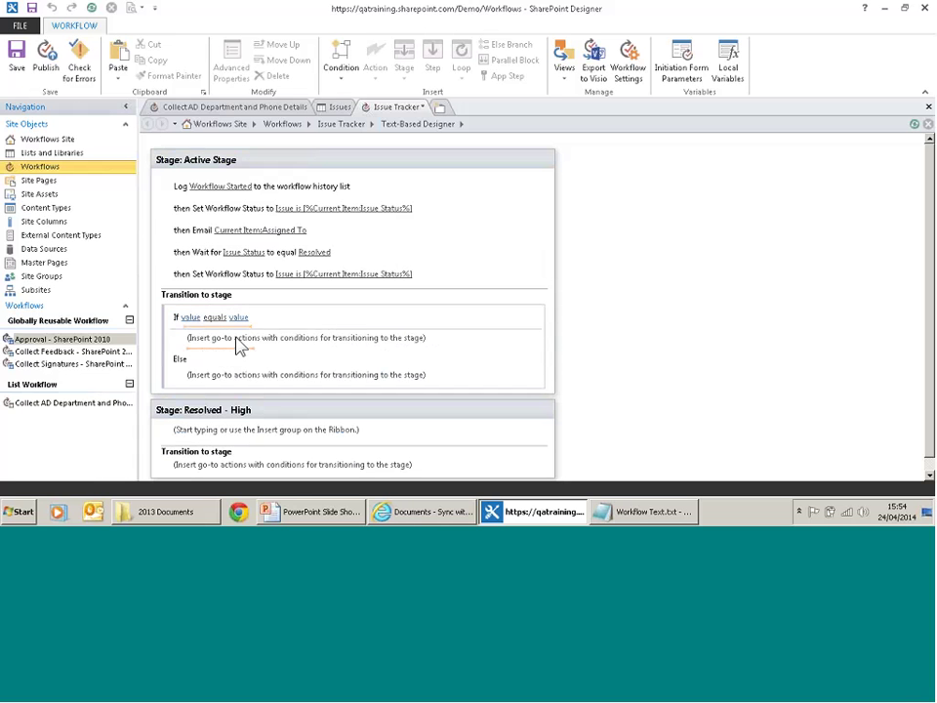
- Set the transition condition in Active Stage to Current Item:Priority equals (1) High
{"action": "left_click", "coordinate": [181, 320]}
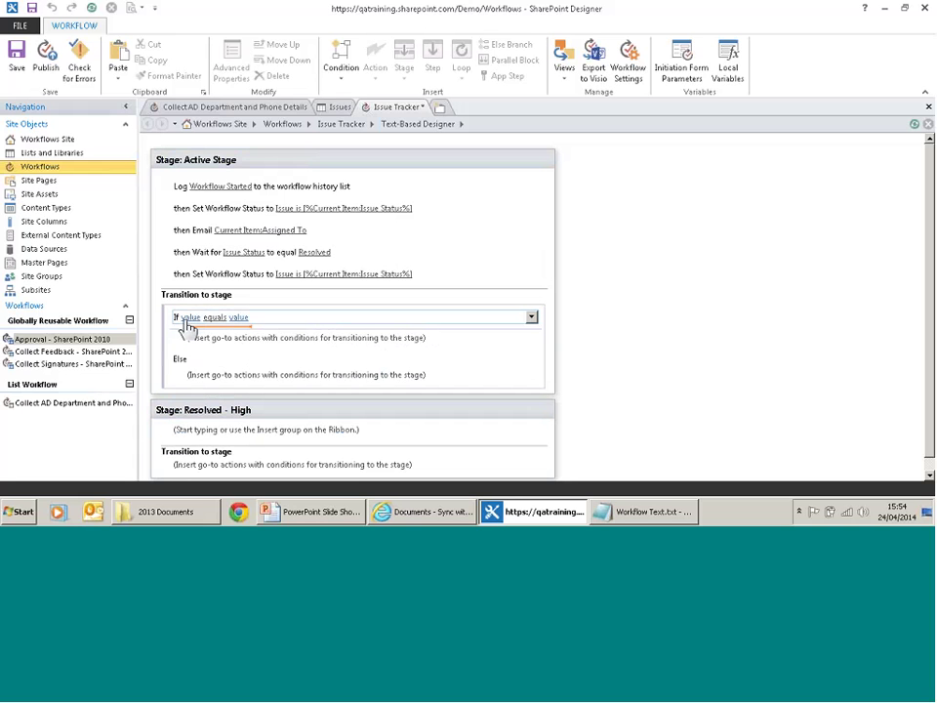
{"action": "left_click", "coordinate": [188, 319]}
{"action": "left_click", "coordinate": [248, 318]}
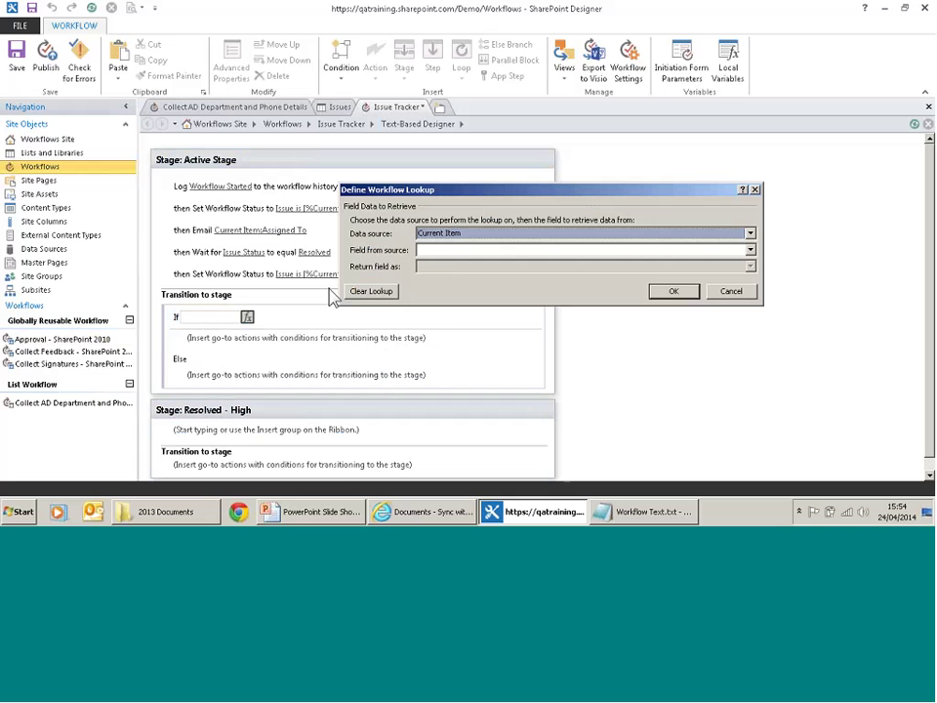
{"action": "left_click", "coordinate": [452, 250]}
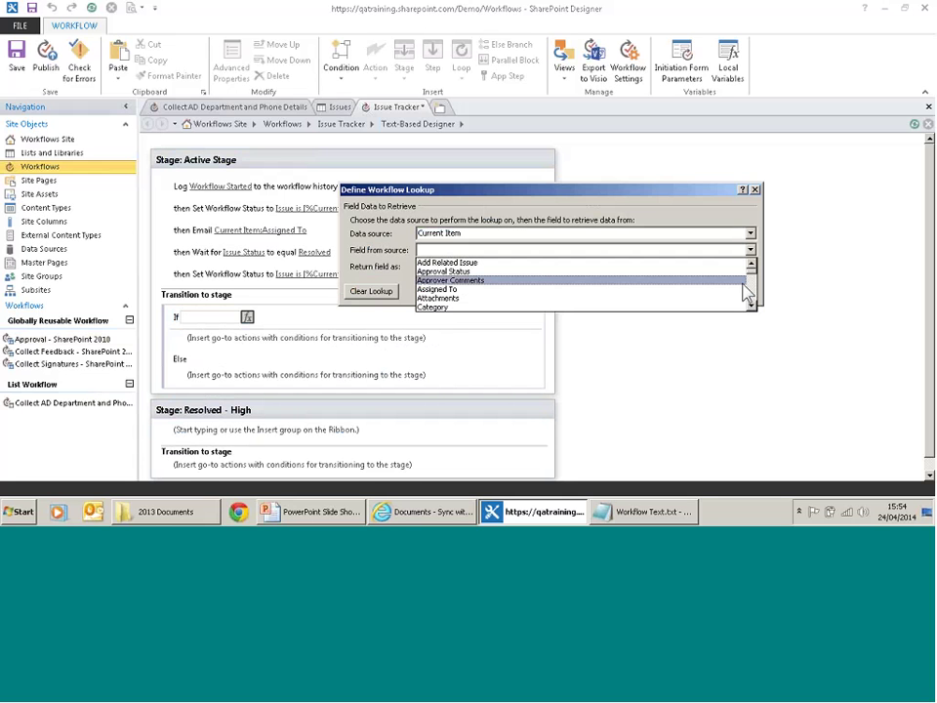
{"action": "left_click_drag", "start_coordinate": [753, 277], "coordinate": [753, 308]}
{"action": "left_click", "coordinate": [634, 296]}
{"action": "left_click", "coordinate": [670, 292]}
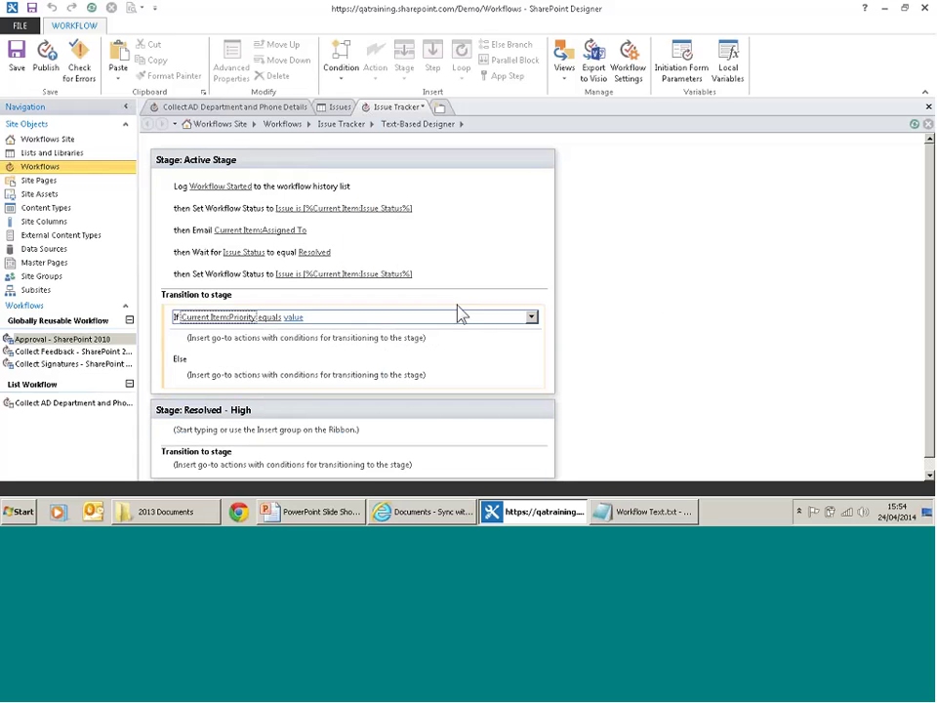
{"action": "left_click", "coordinate": [293, 317]}
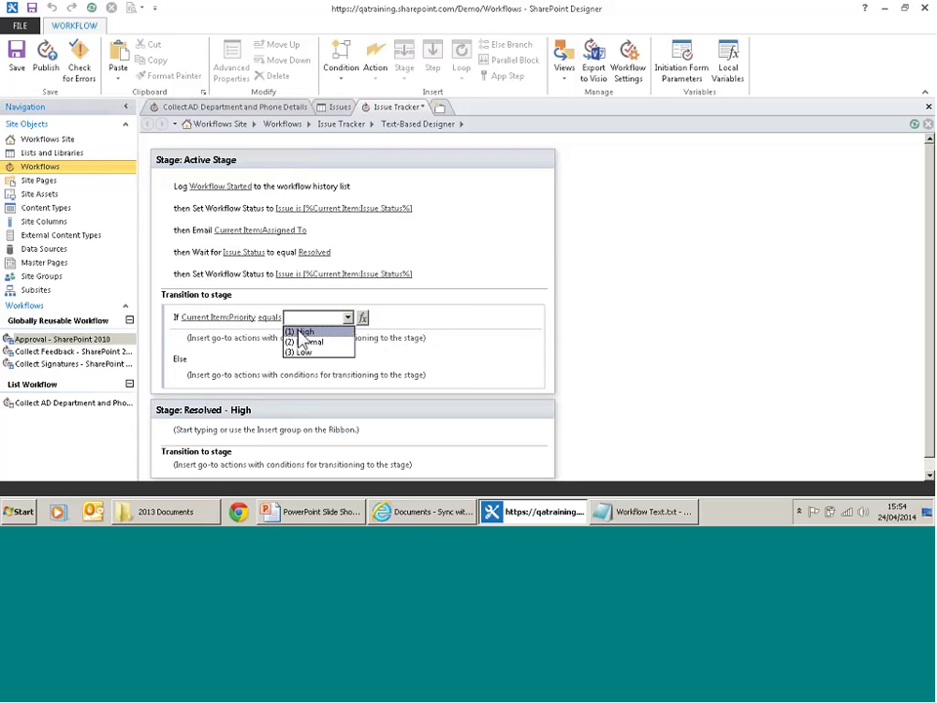
{"action": "left_click", "coordinate": [311, 329]}
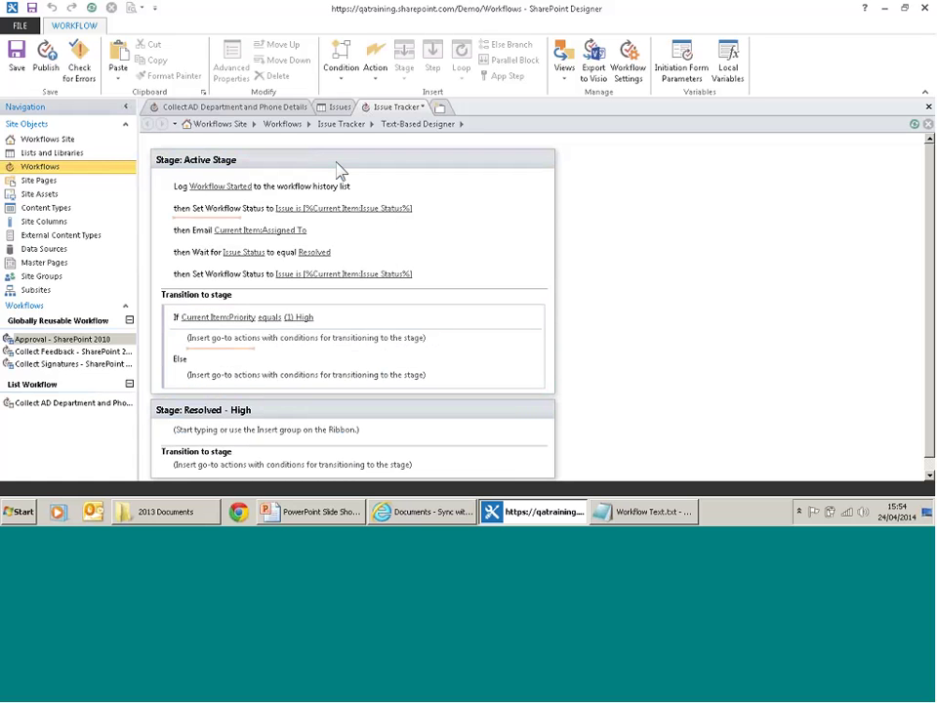
- Add a Go to a stage action under the High priority condition, targeting the Resolved - High stage
{"action": "left_click", "coordinate": [375, 68]}
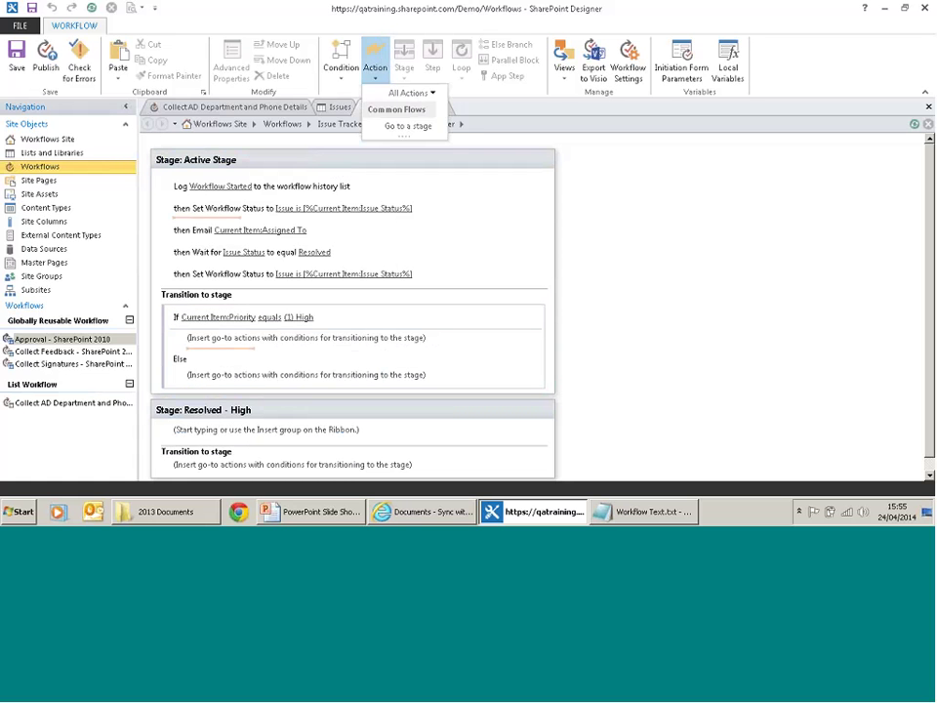
{"action": "left_click", "coordinate": [408, 125]}
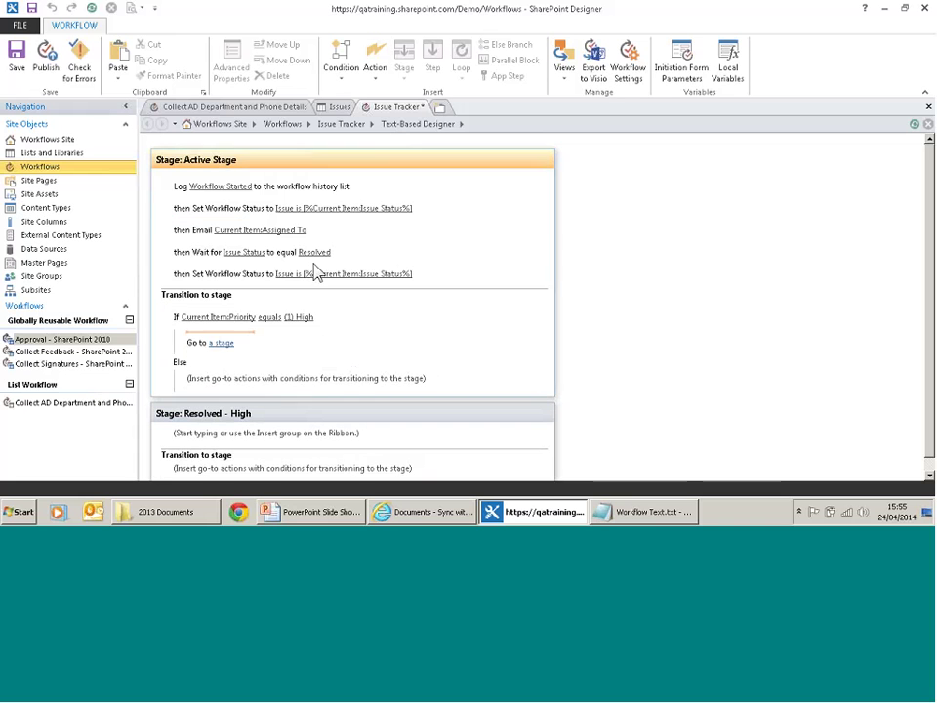
{"action": "left_click", "coordinate": [221, 343]}
{"action": "left_click", "coordinate": [231, 368]}
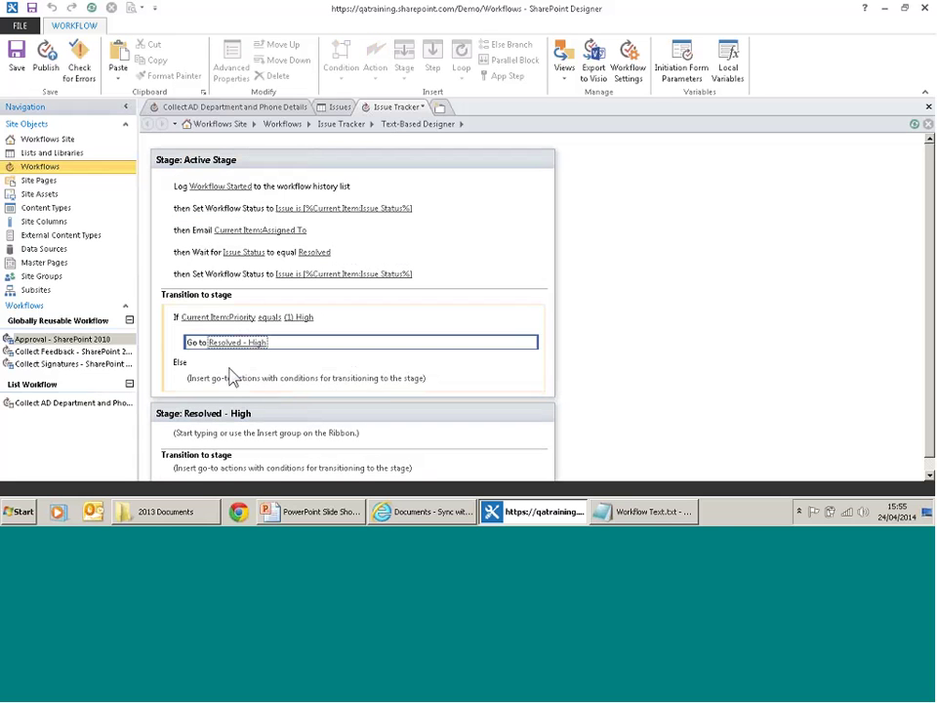
- Insert an Email action in the Resolved - High stage
{"action": "scroll", "coordinate": [291, 305], "scroll_direction": "down", "scroll_amount": 1}
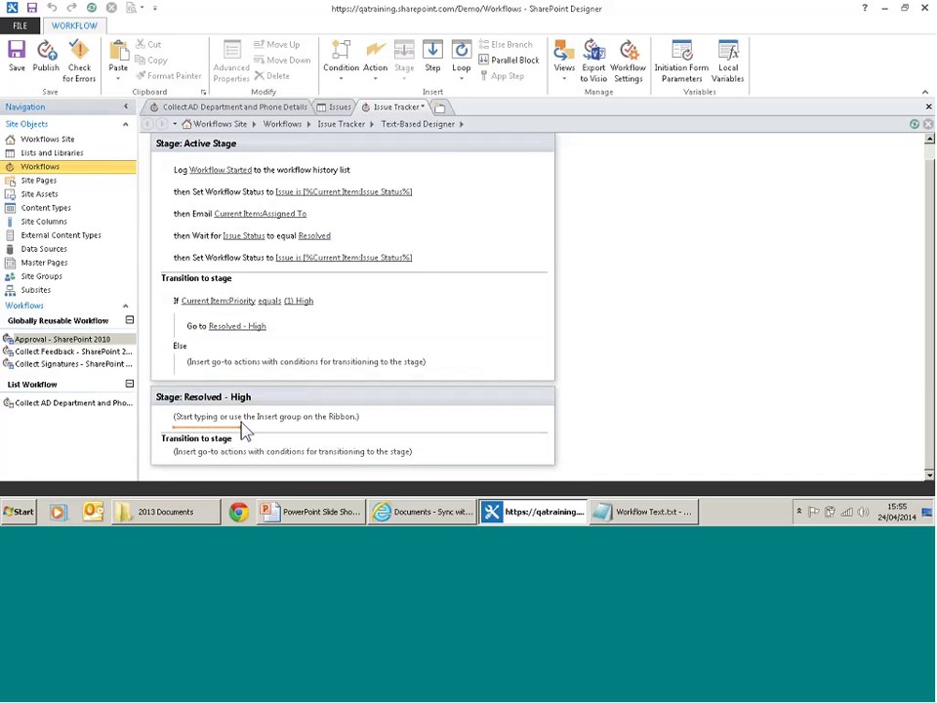
{"action": "type", "text": "ema"}
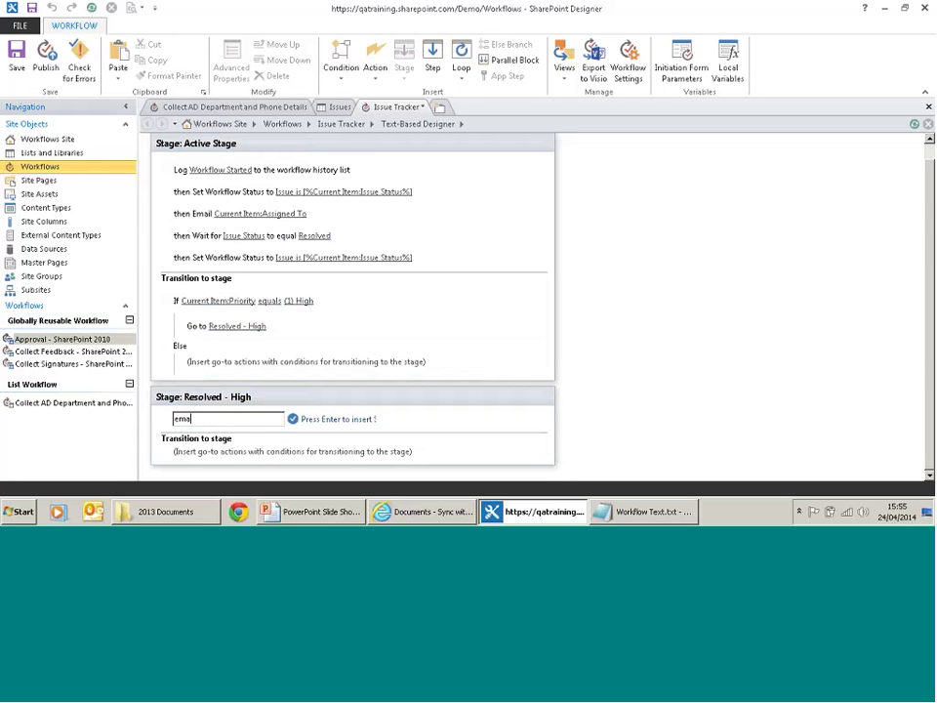
{"action": "type", "text": "il"}
{"action": "key", "text": "Return"}
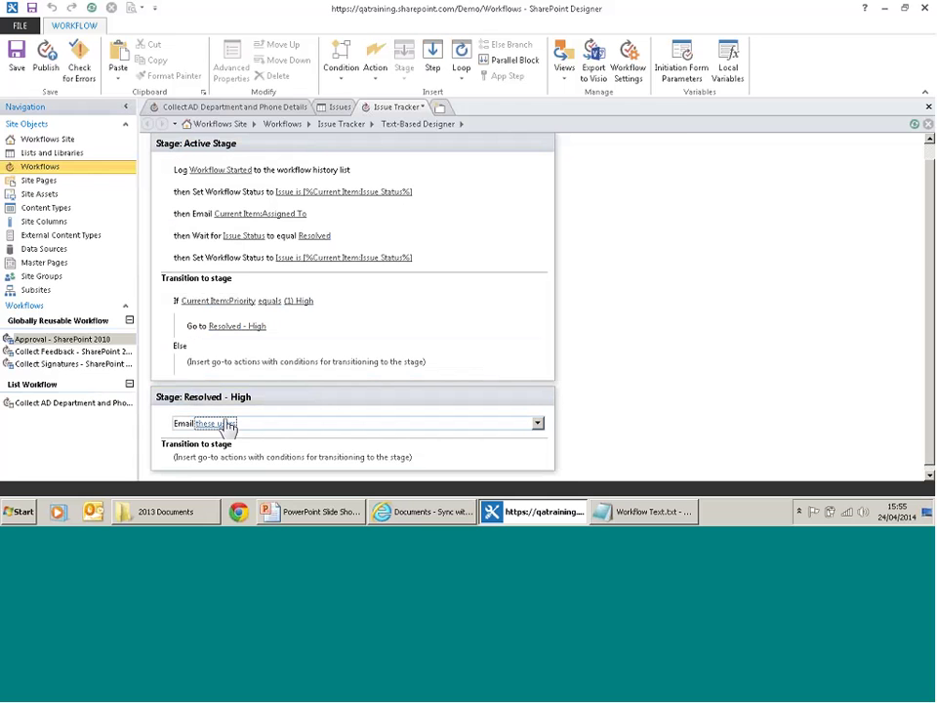
- Address the Resolved - High stage's e-mail to the person who closes the issues, chosen from the existing users
{"action": "left_click", "coordinate": [226, 428]}
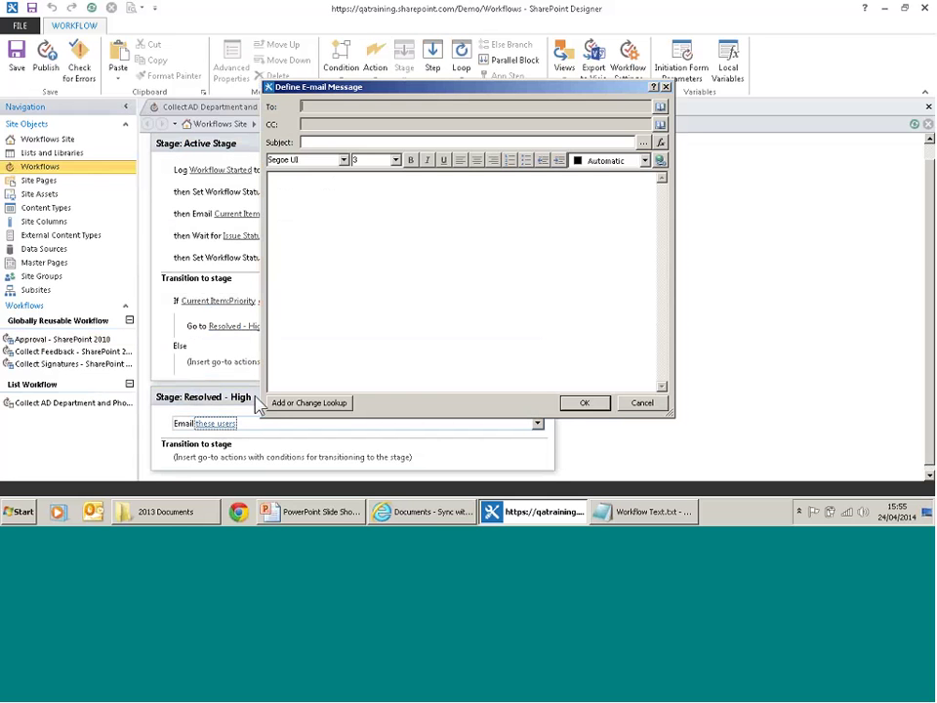
{"action": "left_click", "coordinate": [660, 106]}
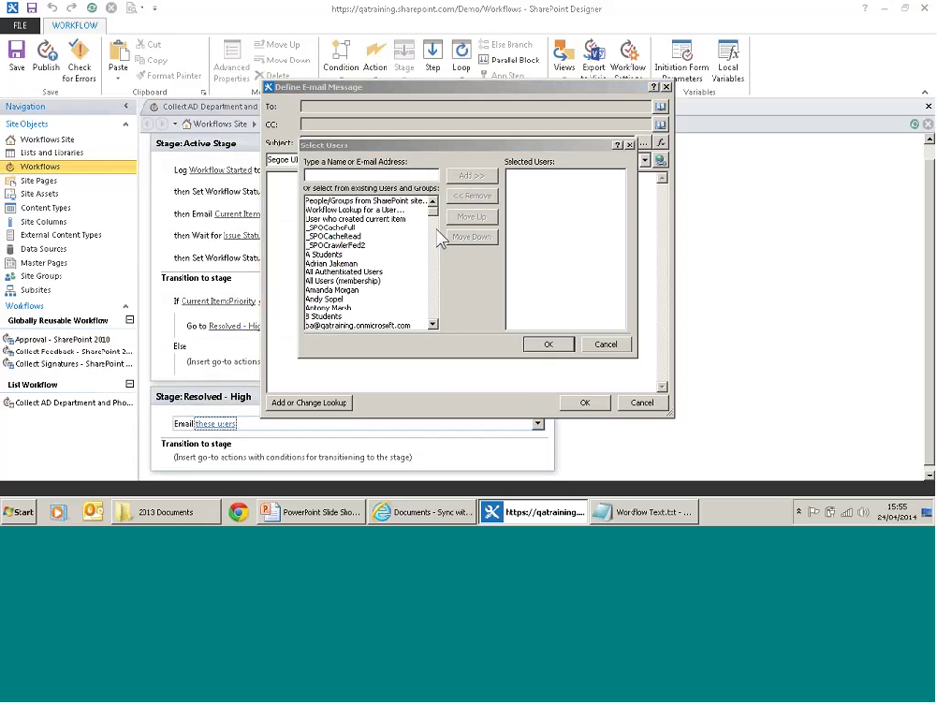
{"action": "left_click_drag", "start_coordinate": [433, 216], "coordinate": [432, 229]}
{"action": "left_click", "coordinate": [363, 247]}
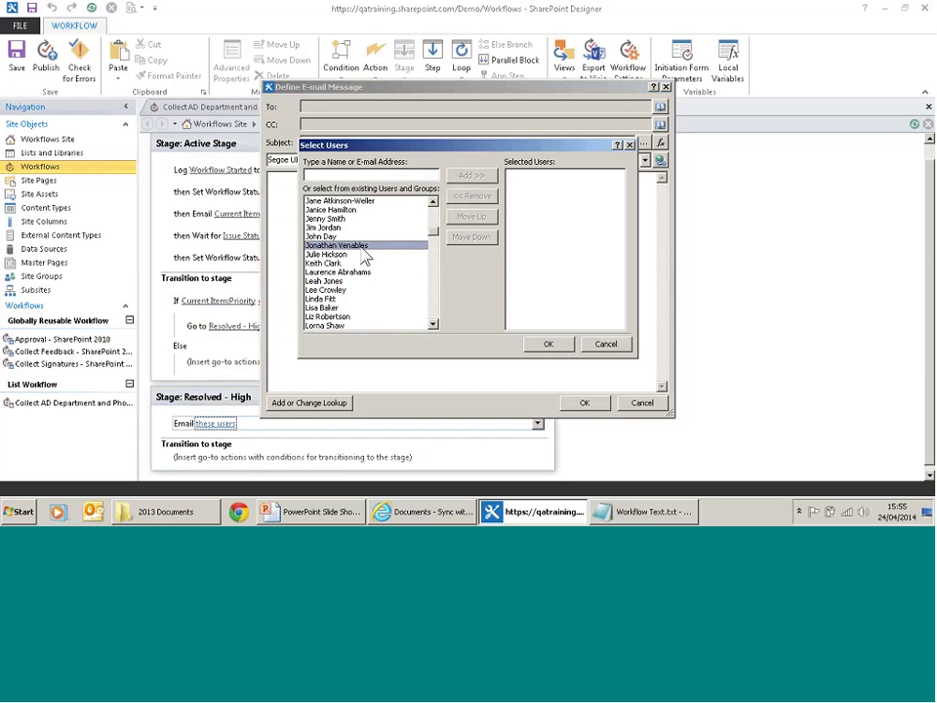
{"action": "double_click", "coordinate": [361, 247]}
{"action": "left_click", "coordinate": [549, 346]}
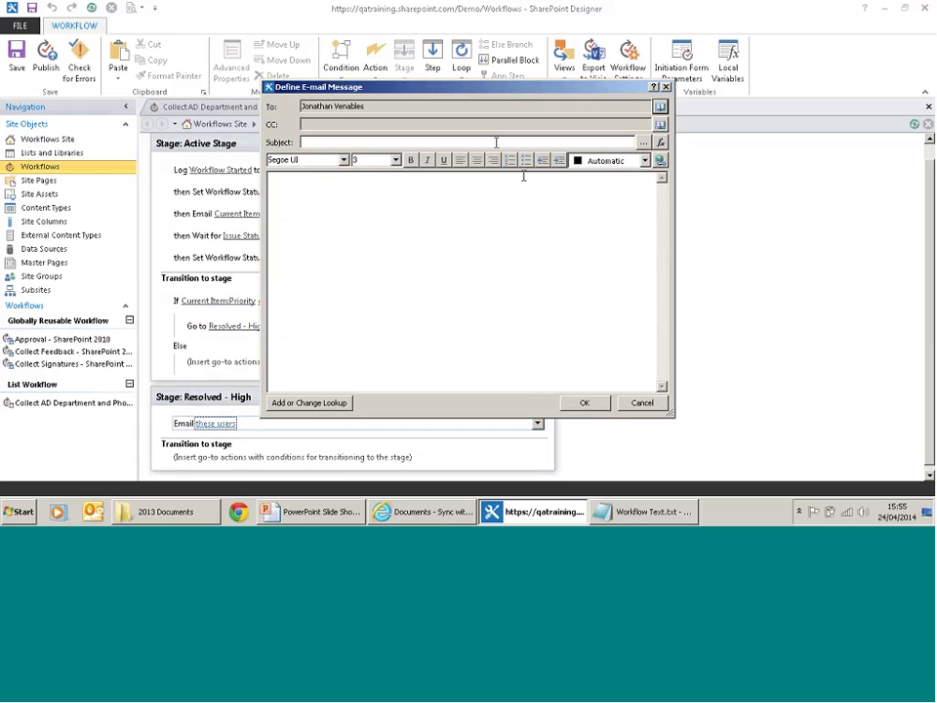
{"action": "left_click", "coordinate": [309, 404]}
{"action": "left_click", "coordinate": [470, 251]}
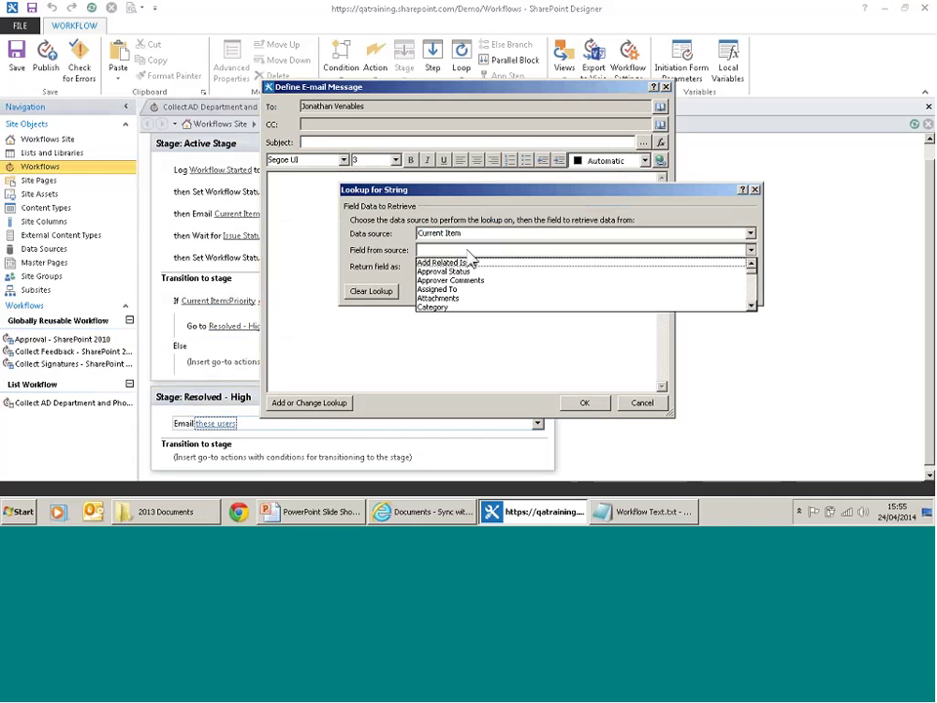
{"action": "scroll", "coordinate": [471, 283], "scroll_direction": "down", "scroll_amount": 5}
{"action": "left_click", "coordinate": [490, 306]}
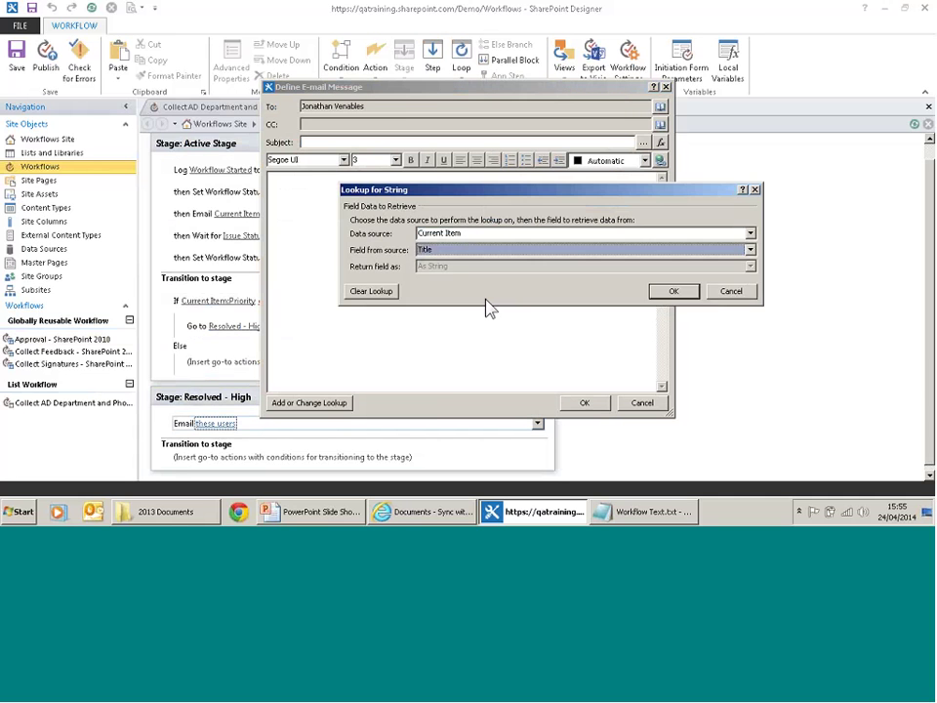
{"action": "key", "text": "Return"}
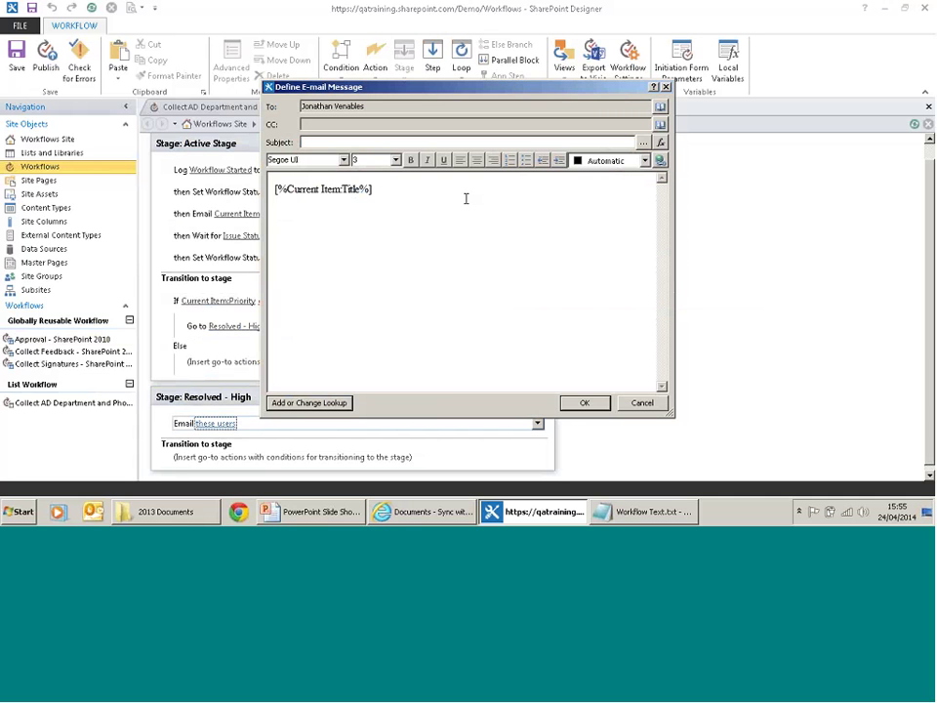
{"action": "left_click", "coordinate": [372, 189]}
{"action": "key", "text": "Delete"}
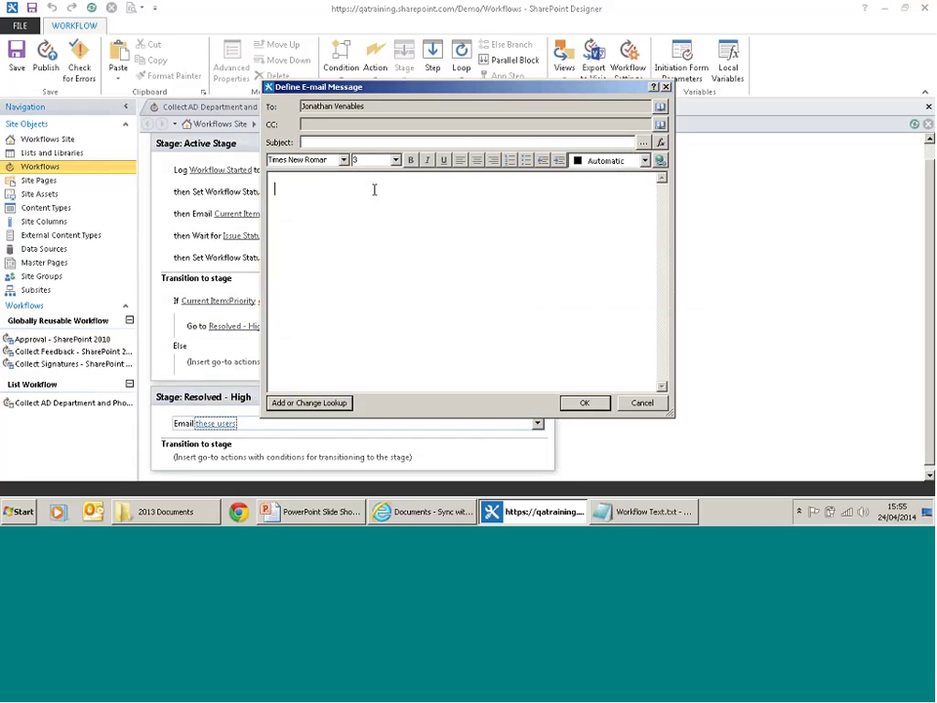
- Build the e-mail subject as the Current Item:Title lookup followed by "Needs Closing"
{"action": "left_click", "coordinate": [643, 142]}
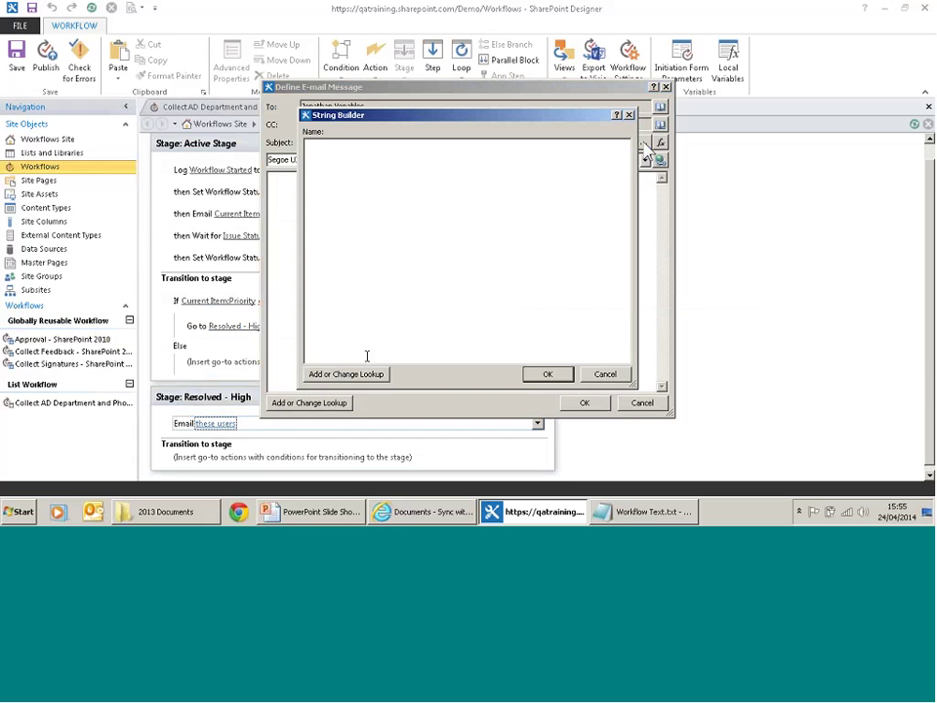
{"action": "left_click", "coordinate": [361, 373]}
{"action": "left_click", "coordinate": [453, 250]}
{"action": "key", "text": "t"}
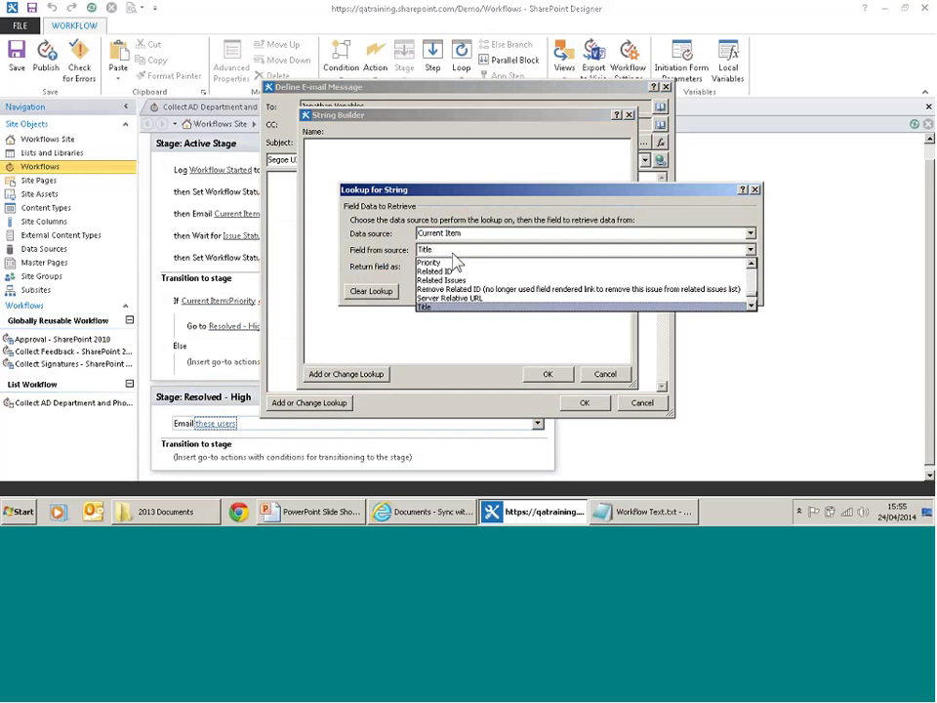
{"action": "left_click", "coordinate": [446, 306]}
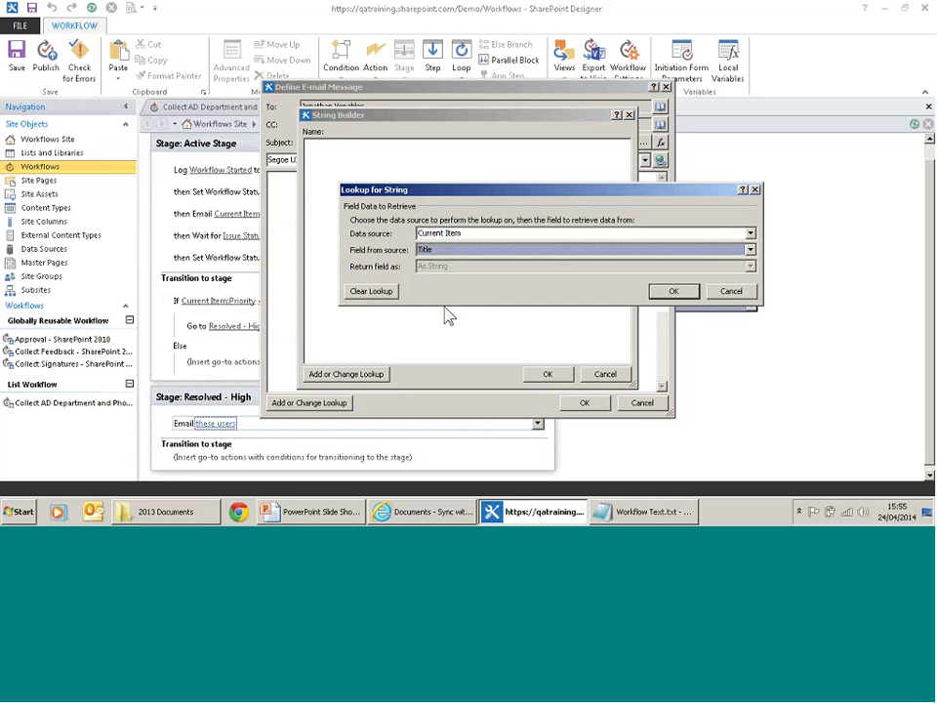
{"action": "left_click", "coordinate": [675, 290]}
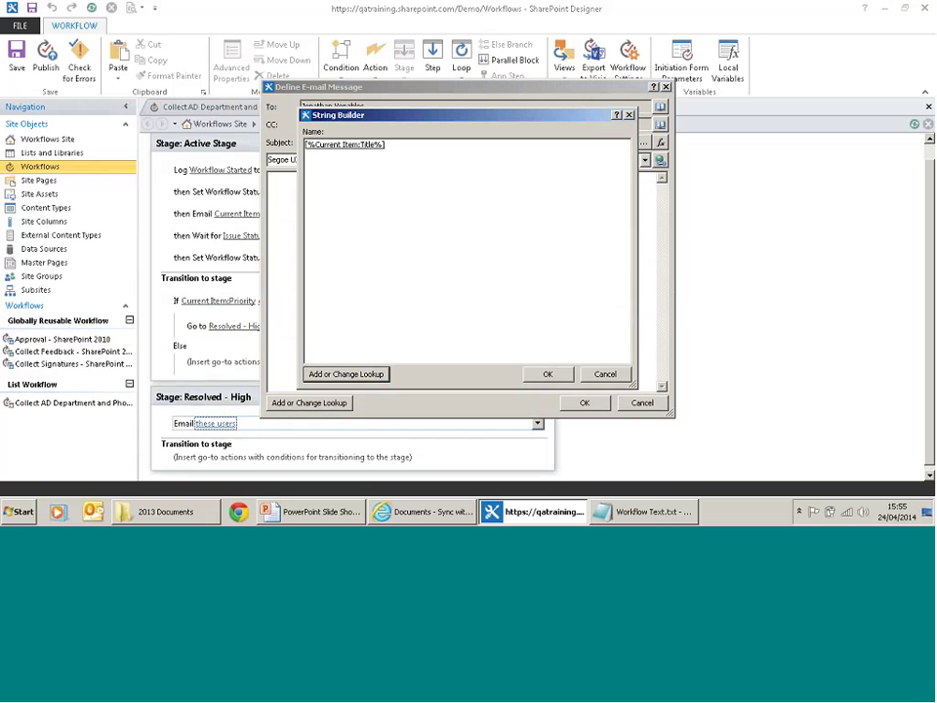
{"action": "type", "text": "Needs Closing"}
{"action": "left_click", "coordinate": [548, 374]}
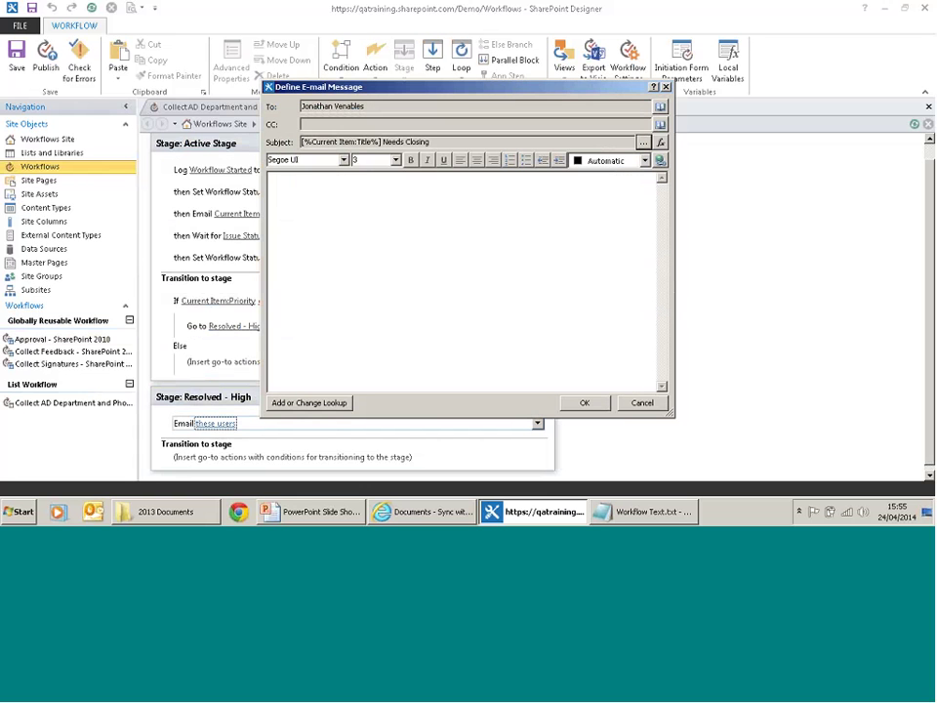
- Copy the issue-resolved message, from its greeting to the closing instructions line, from Workflow Text.txt in Notepad into the e-mail body
{"action": "left_click", "coordinate": [275, 189]}
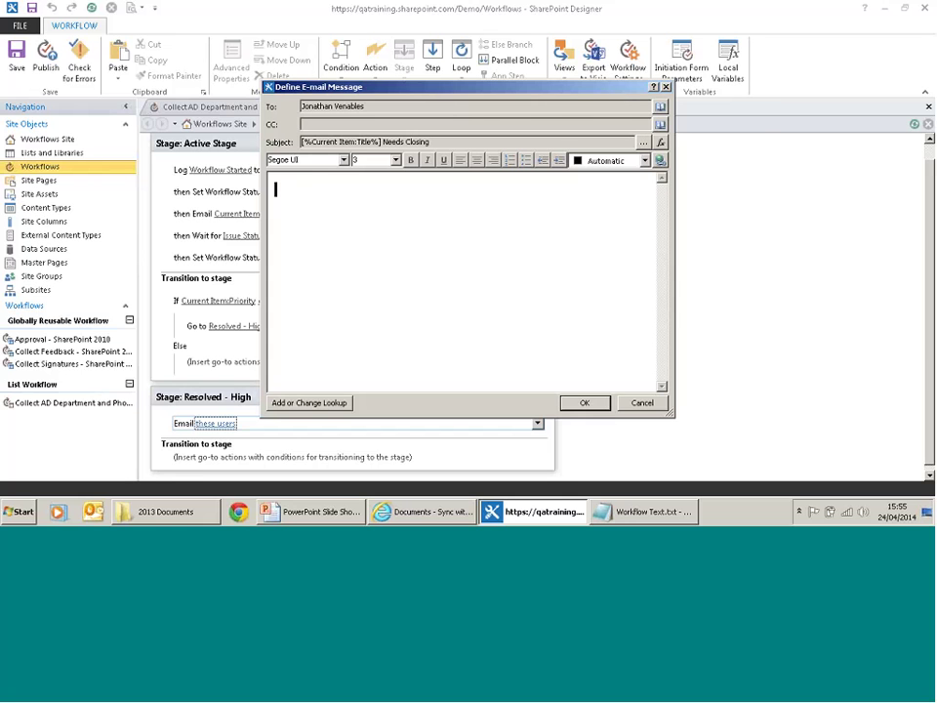
{"action": "left_click", "coordinate": [611, 515]}
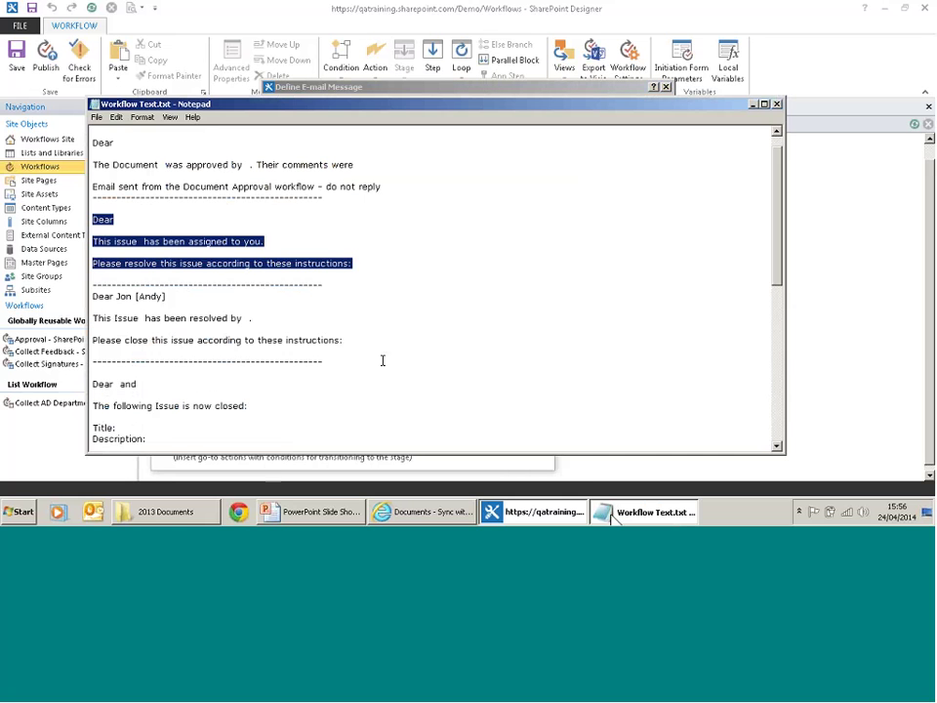
{"action": "left_click", "coordinate": [382, 360]}
{"action": "left_click_drag", "start_coordinate": [357, 341], "coordinate": [176, 315]}
{"action": "left_click_drag", "start_coordinate": [99, 296], "coordinate": [94, 296]}
{"action": "key", "text": "ctrl+c"}
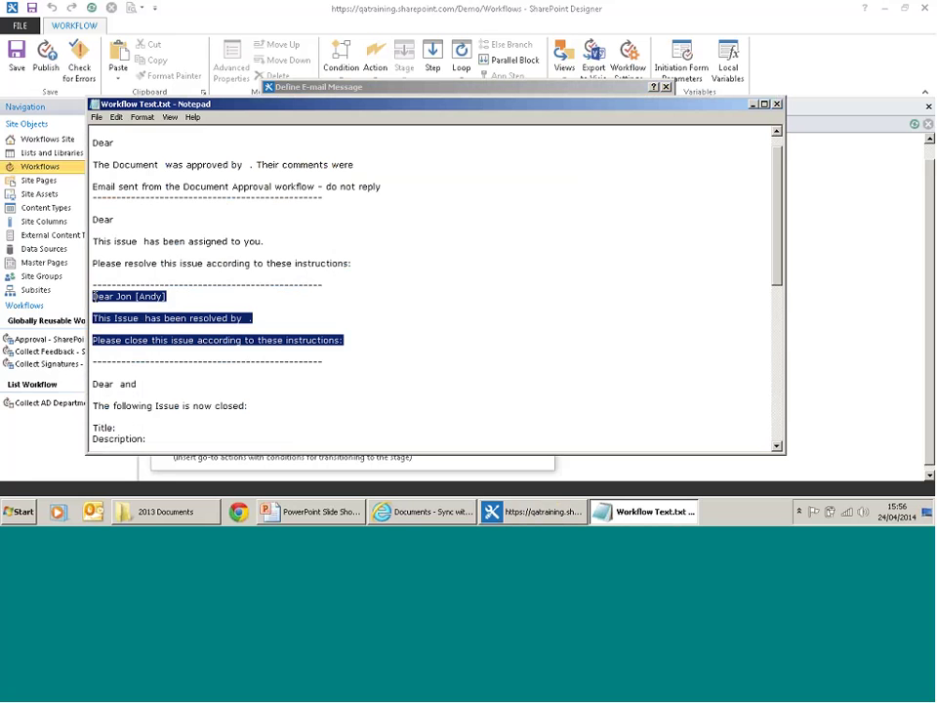
{"action": "key", "text": "alt+Tab"}
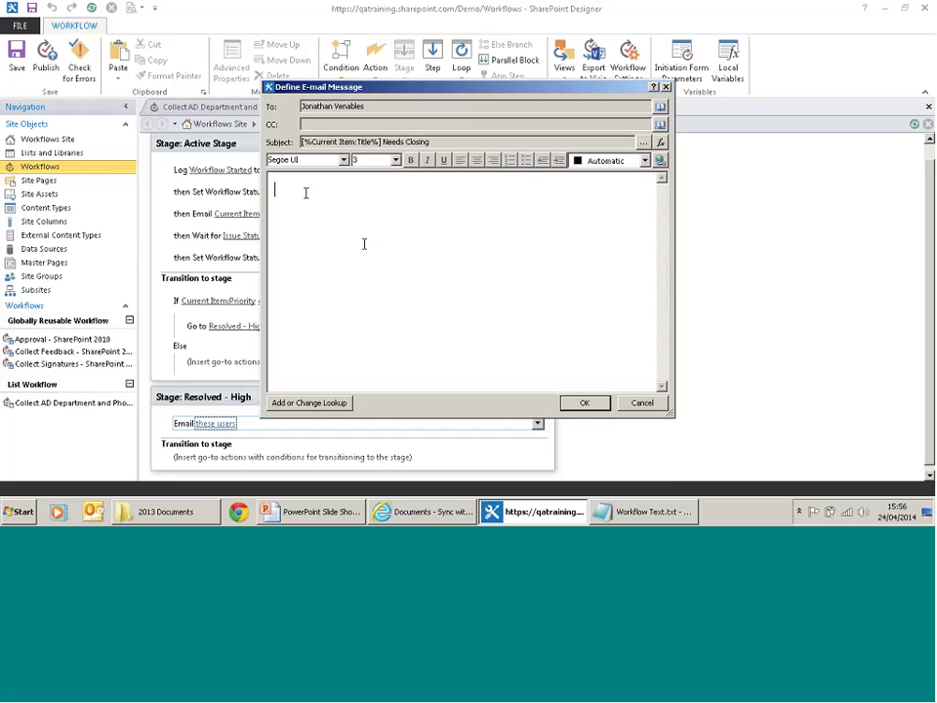
{"action": "key", "text": "ctrl+v"}
- Delete the bracketed alternative name from the greeting line of the e-mail body
{"action": "left_click", "coordinate": [355, 191]}
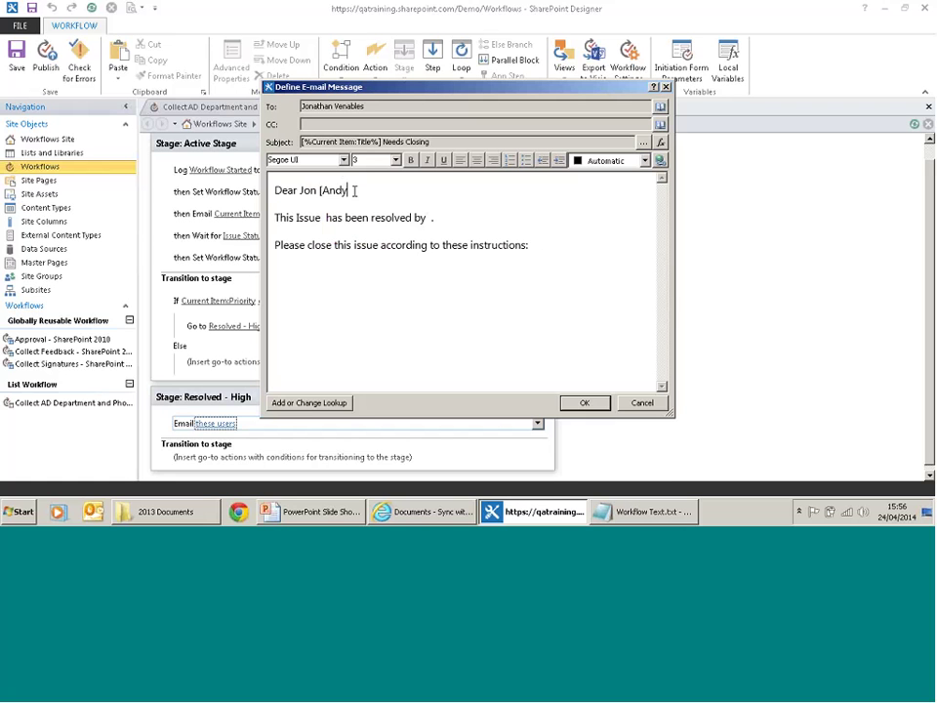
{"action": "key", "text": "BackSpace"}
{"action": "key", "text": "BackSpace"}
{"action": "key", "text": "BackSpace"}
{"action": "key", "text": "BackSpace"}
{"action": "key", "text": "BackSpace"}
{"action": "key", "text": "BackSpace"}
{"action": "key", "text": "BackSpace"}
- Insert a Current Item:Title lookup after "This Issue" in the e-mail body
{"action": "left_click", "coordinate": [323, 218]}
{"action": "left_click", "coordinate": [330, 403]}
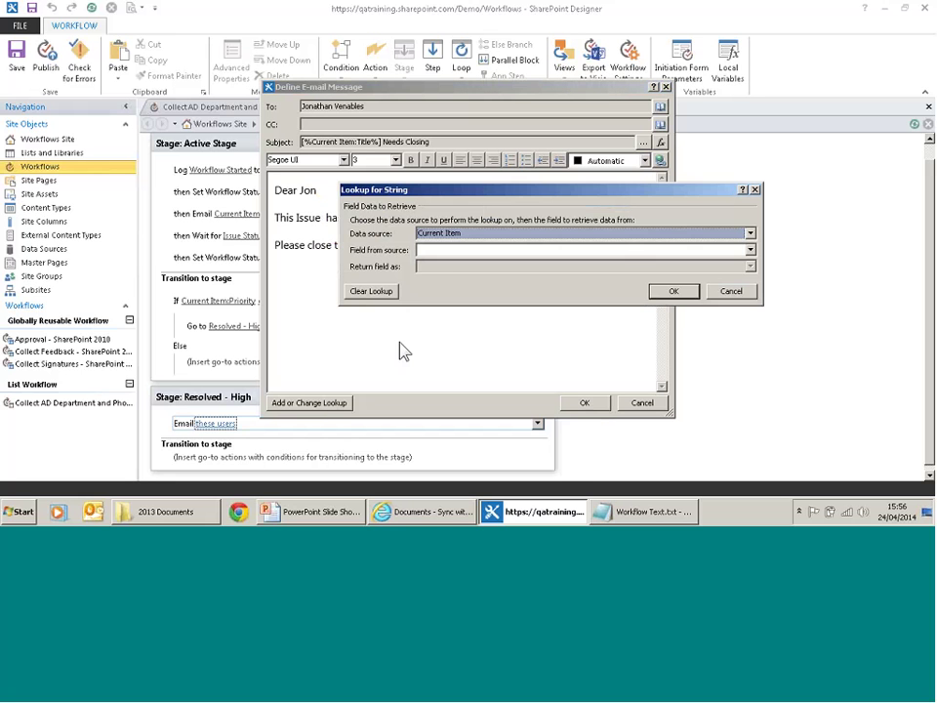
{"action": "left_click", "coordinate": [496, 251]}
{"action": "key", "text": "t"}
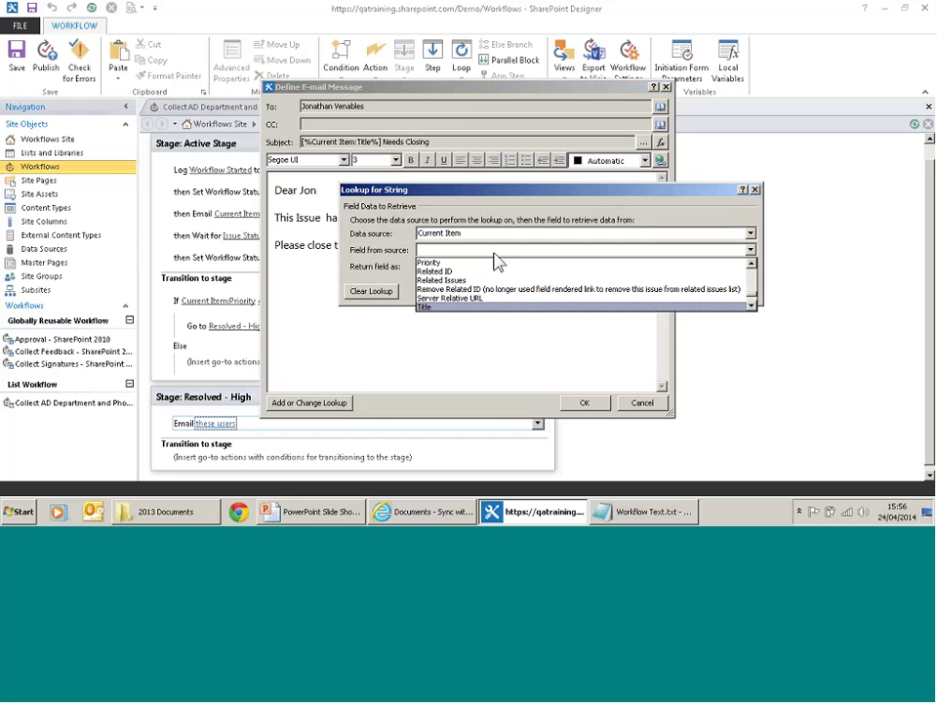
{"action": "left_click", "coordinate": [472, 306]}
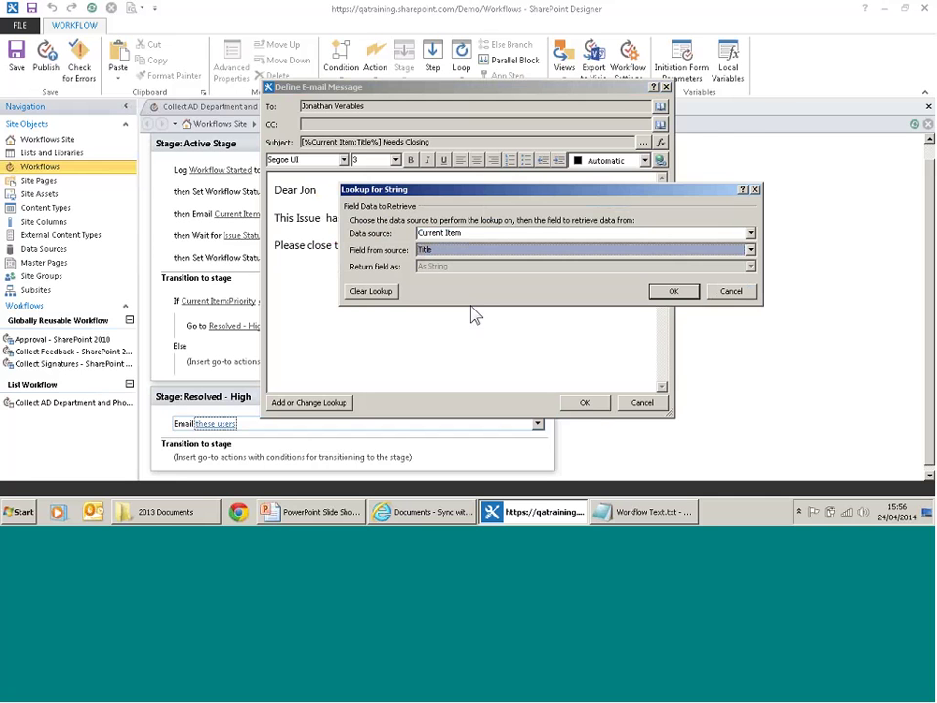
{"action": "left_click", "coordinate": [674, 291]}
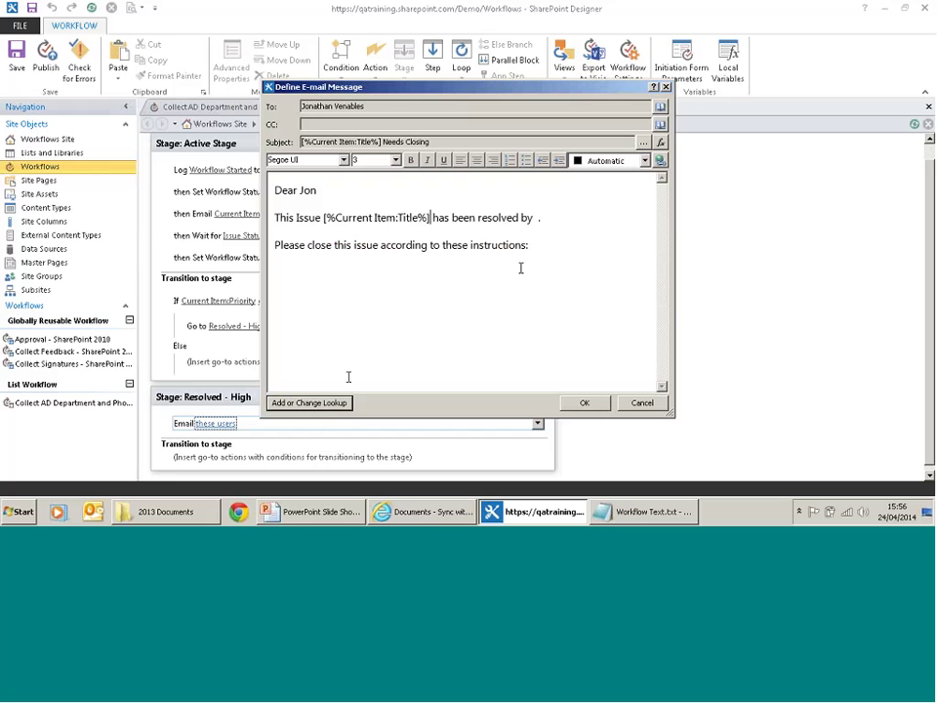
- Insert a Current Item:Assigned To lookup returned as Display Name after "resolved by" in the e-mail body
{"action": "left_click", "coordinate": [313, 402]}
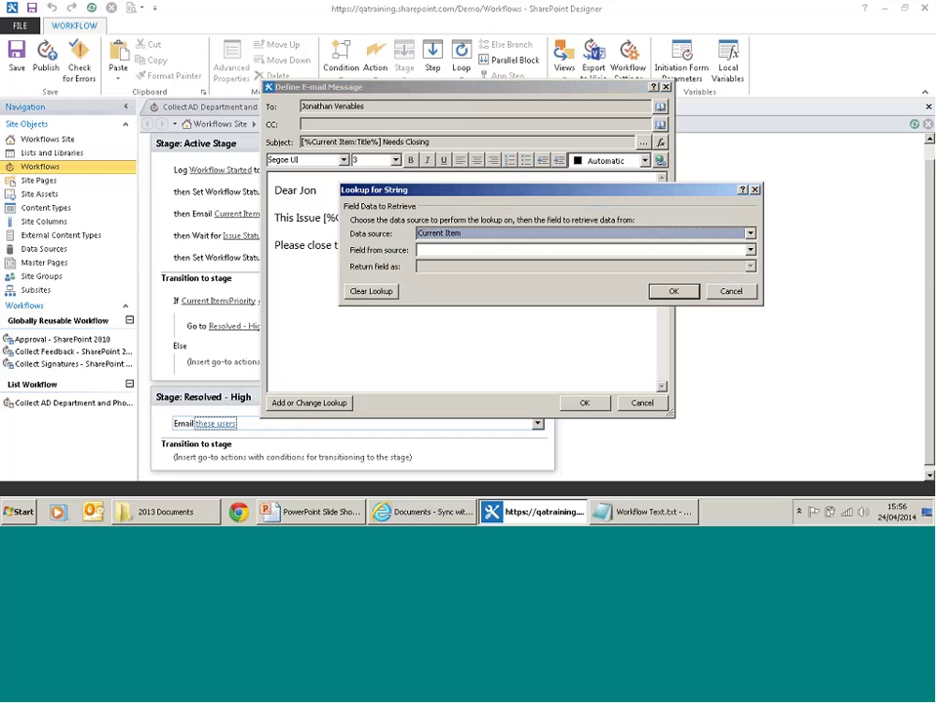
{"action": "left_click", "coordinate": [510, 250]}
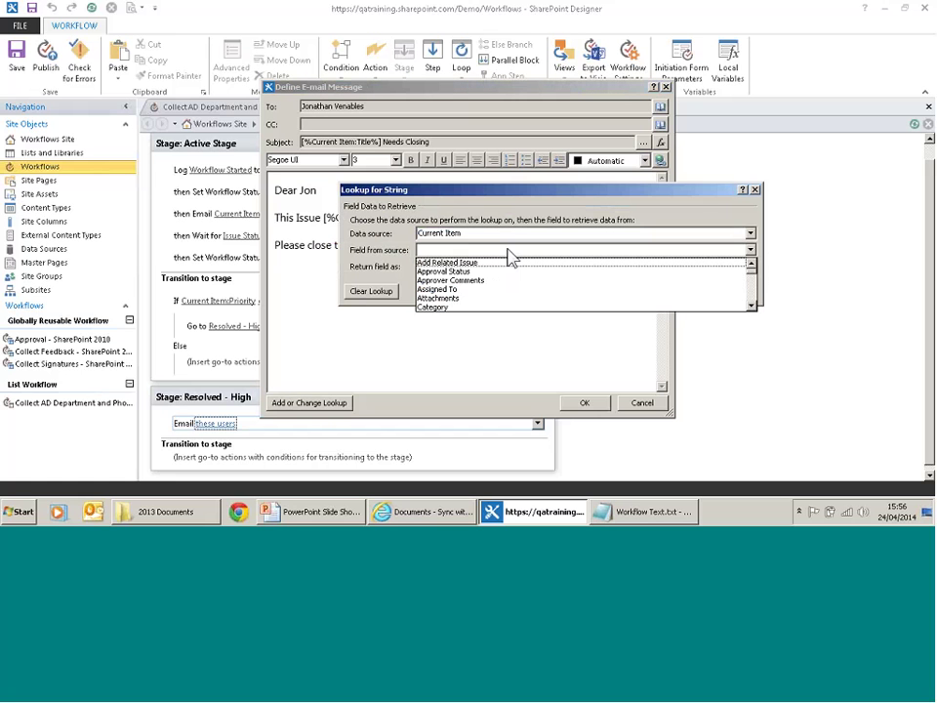
{"action": "left_click", "coordinate": [500, 289]}
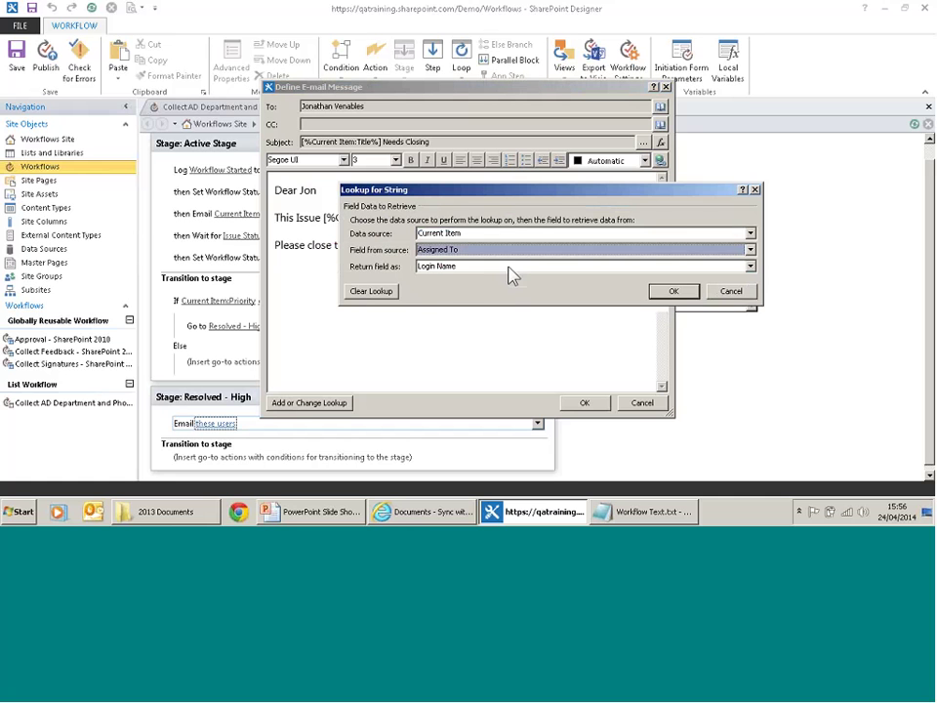
{"action": "left_click", "coordinate": [509, 268]}
{"action": "left_click", "coordinate": [495, 280]}
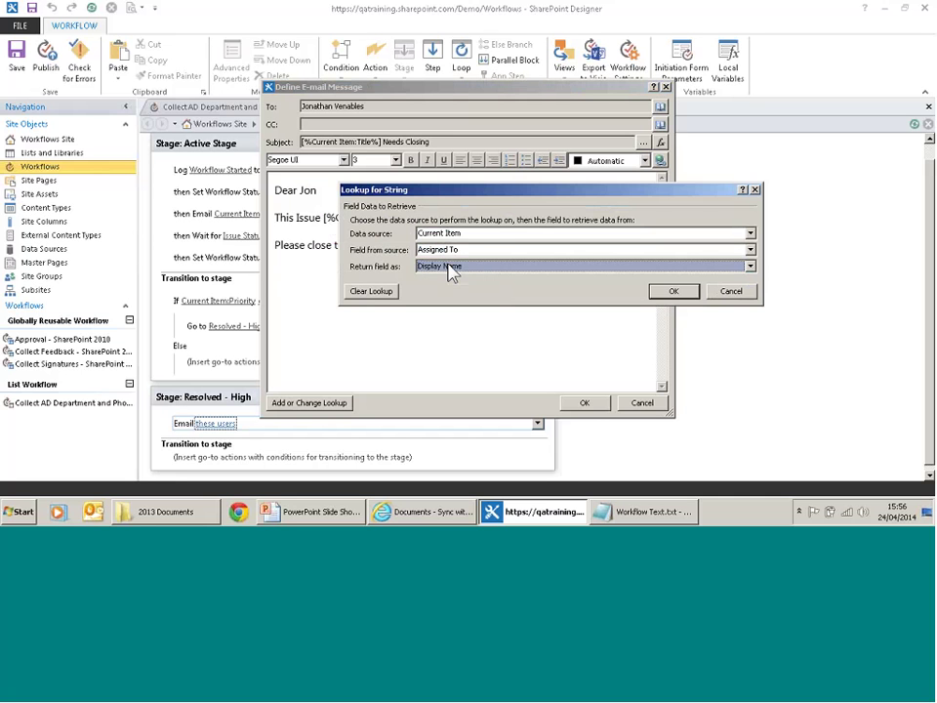
{"action": "left_click", "coordinate": [665, 298]}
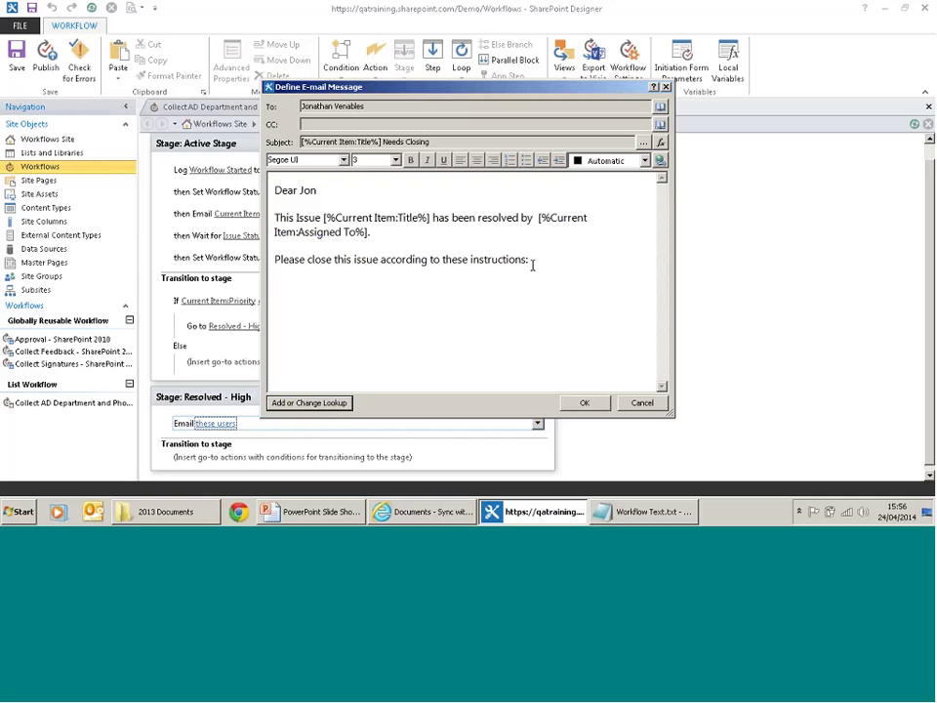
- Add a Current Item:Description lookup on a new line below the closing instructions and accept the e-mail definition
{"action": "left_click", "coordinate": [532, 264]}
{"action": "key", "text": "Return"}
{"action": "left_click", "coordinate": [309, 402]}
{"action": "left_click", "coordinate": [505, 251]}
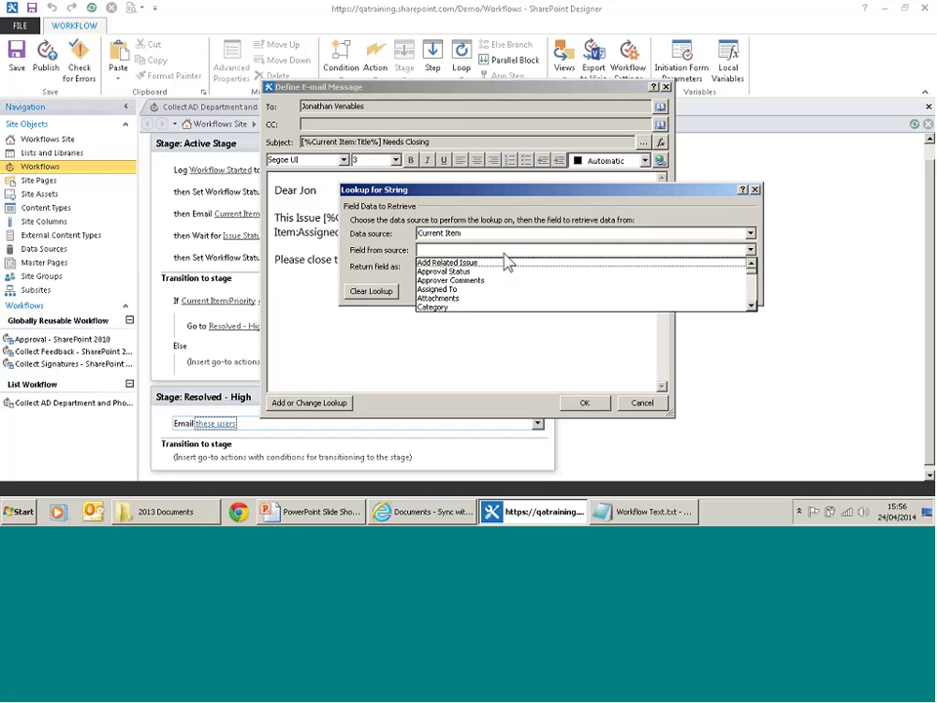
{"action": "key", "text": "d"}
{"action": "key", "text": "Return"}
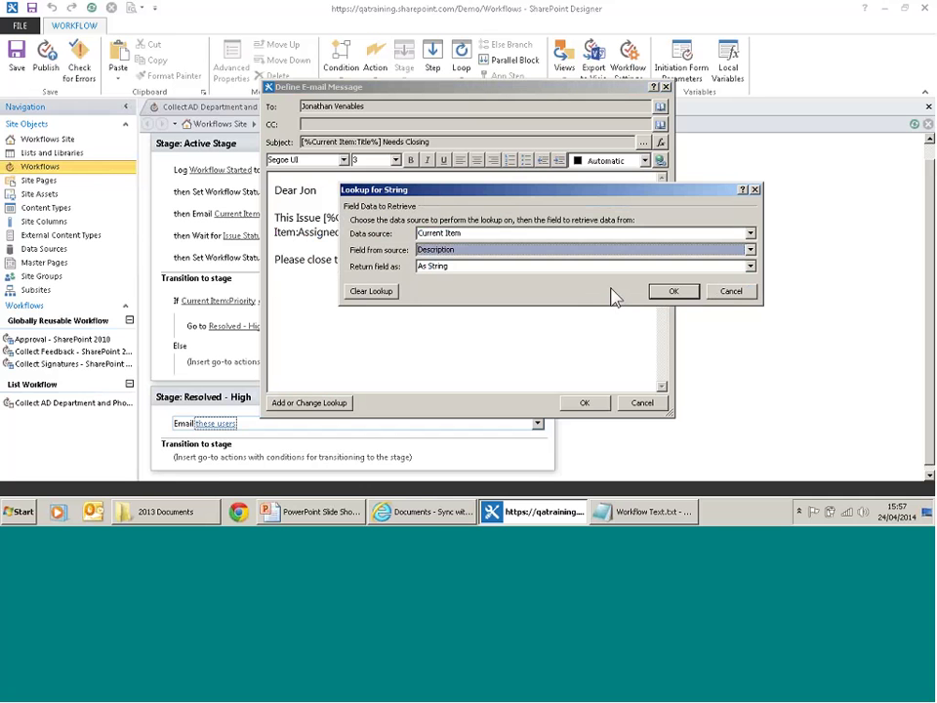
{"action": "left_click", "coordinate": [672, 291]}
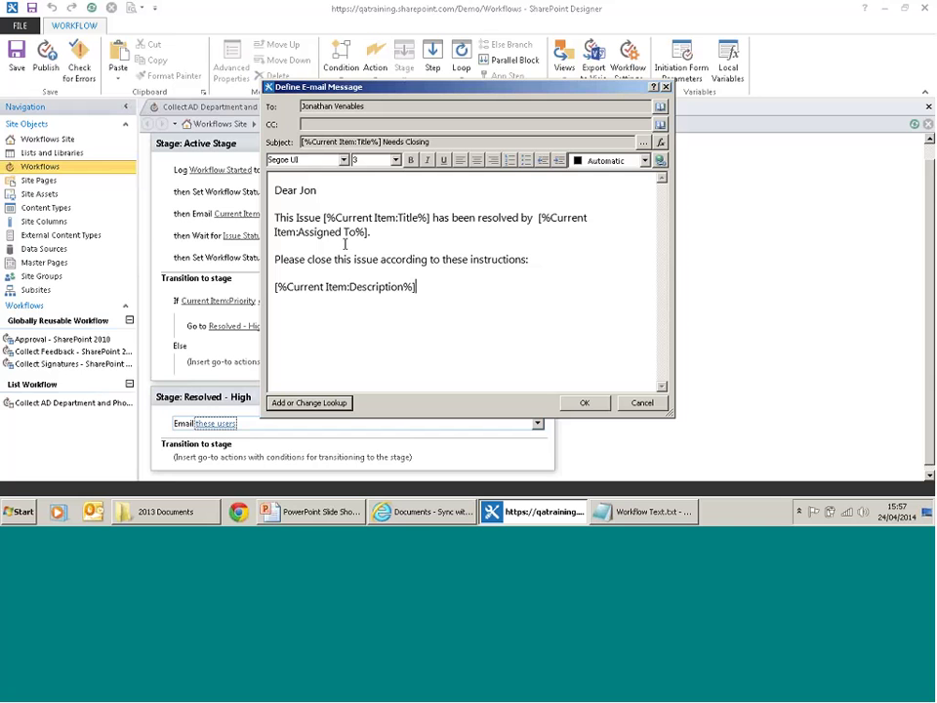
{"action": "left_click", "coordinate": [585, 402]}
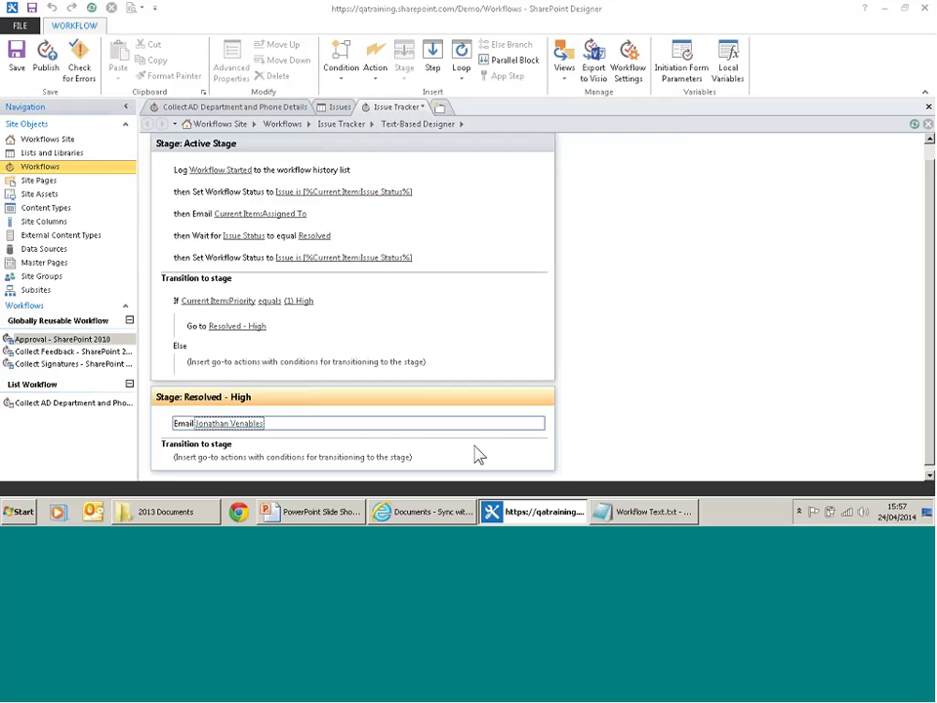
- Add a wait action after the e-mail in the Resolved - High stage, waiting for Issue Status to equal Closed
{"action": "left_click", "coordinate": [239, 442]}
{"action": "type", "text": "wa"}
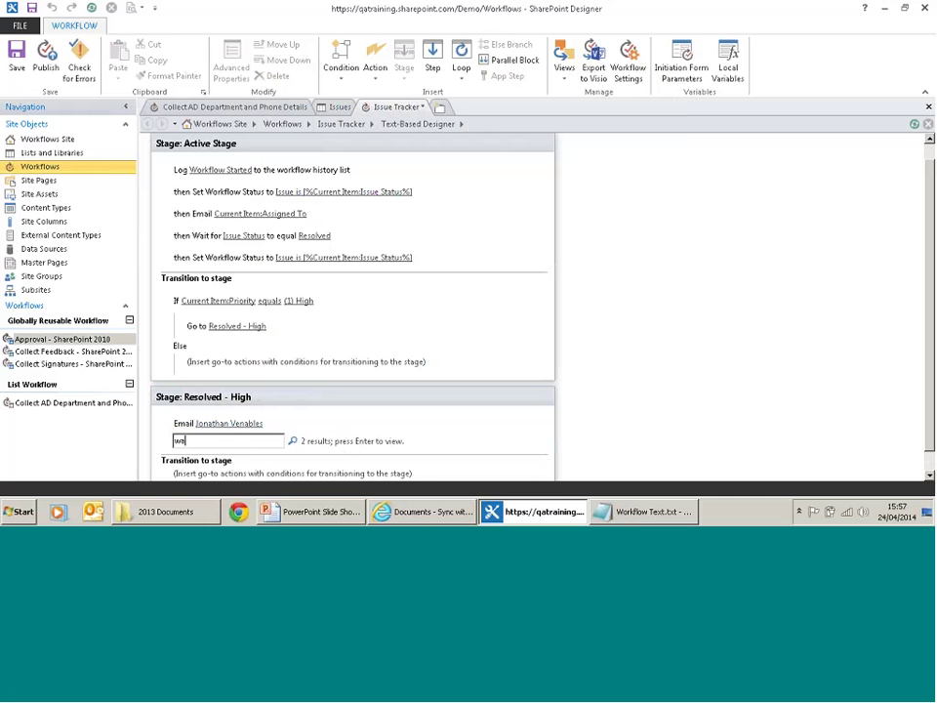
{"action": "type", "text": "i"}
{"action": "left_click", "coordinate": [250, 472]}
{"action": "left_click", "coordinate": [230, 445]}
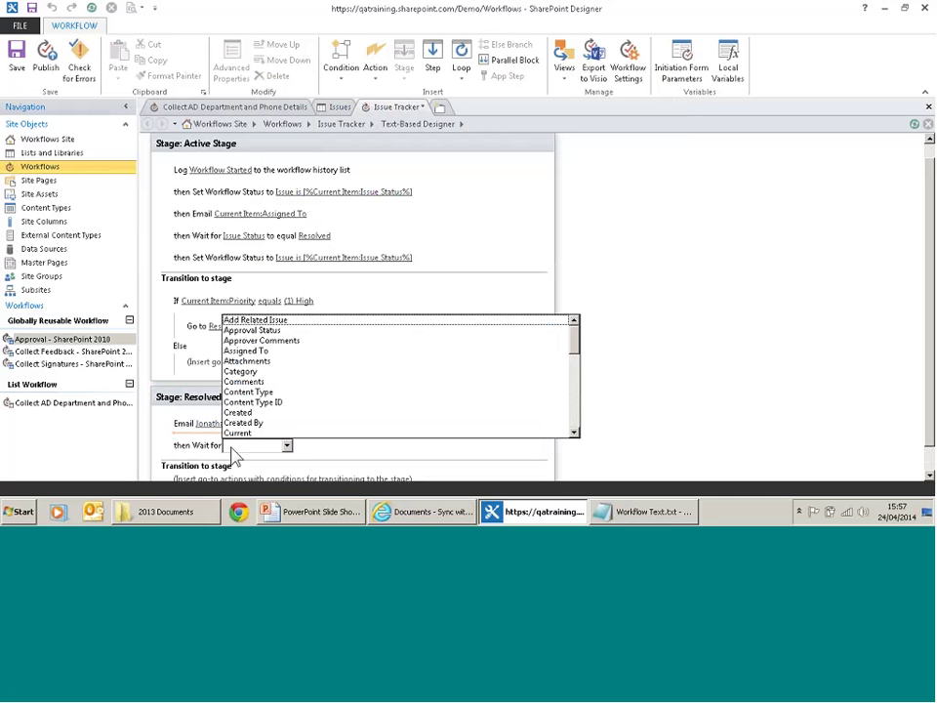
{"action": "left_click_drag", "start_coordinate": [574, 336], "coordinate": [574, 395]}
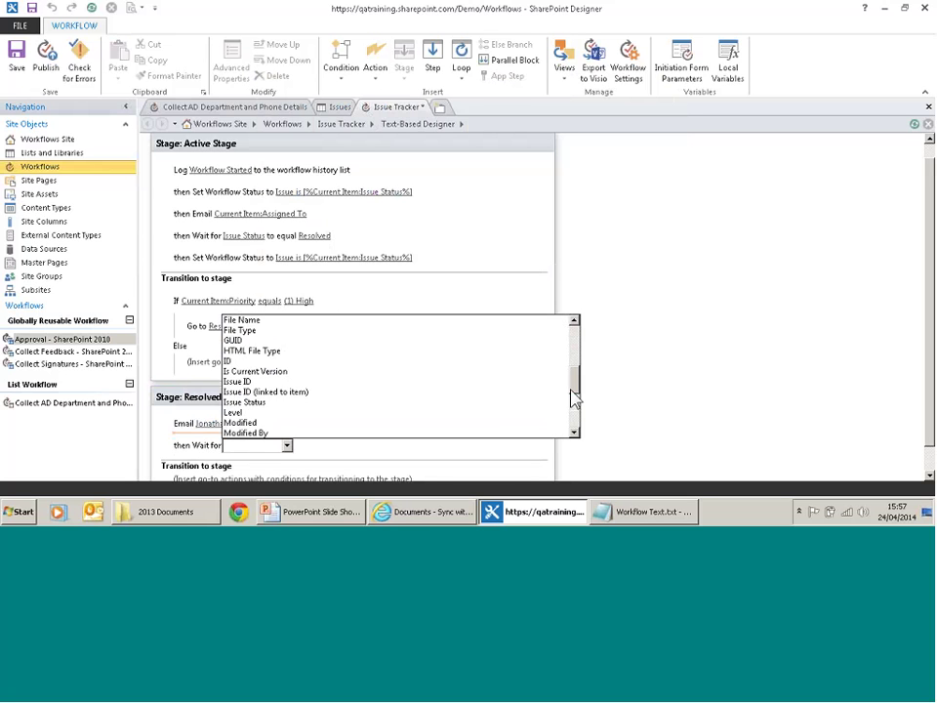
{"action": "left_click", "coordinate": [559, 401]}
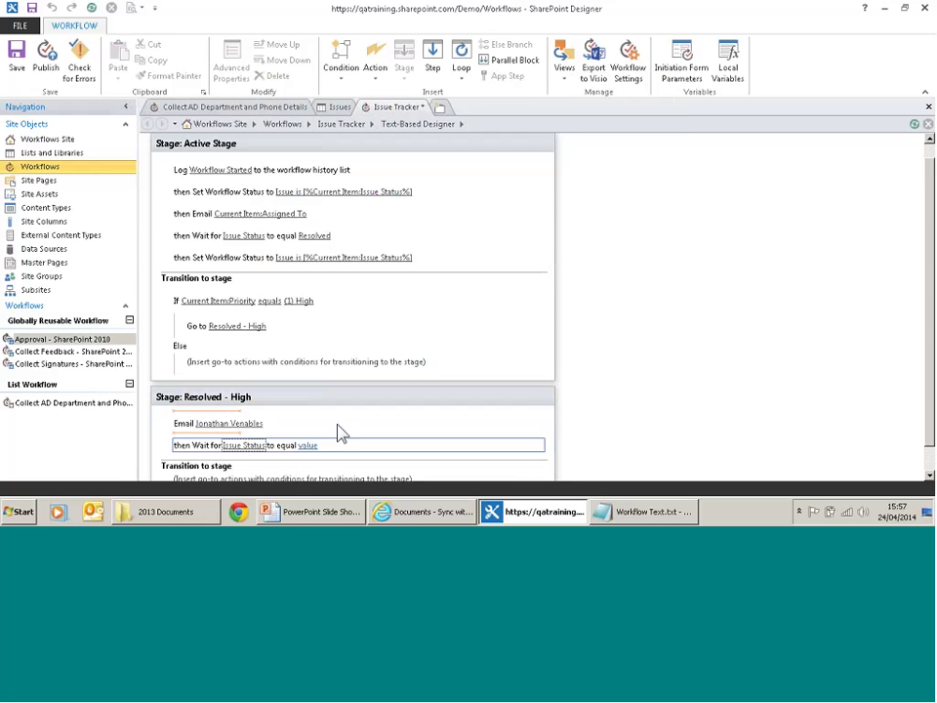
{"action": "left_click", "coordinate": [308, 445]}
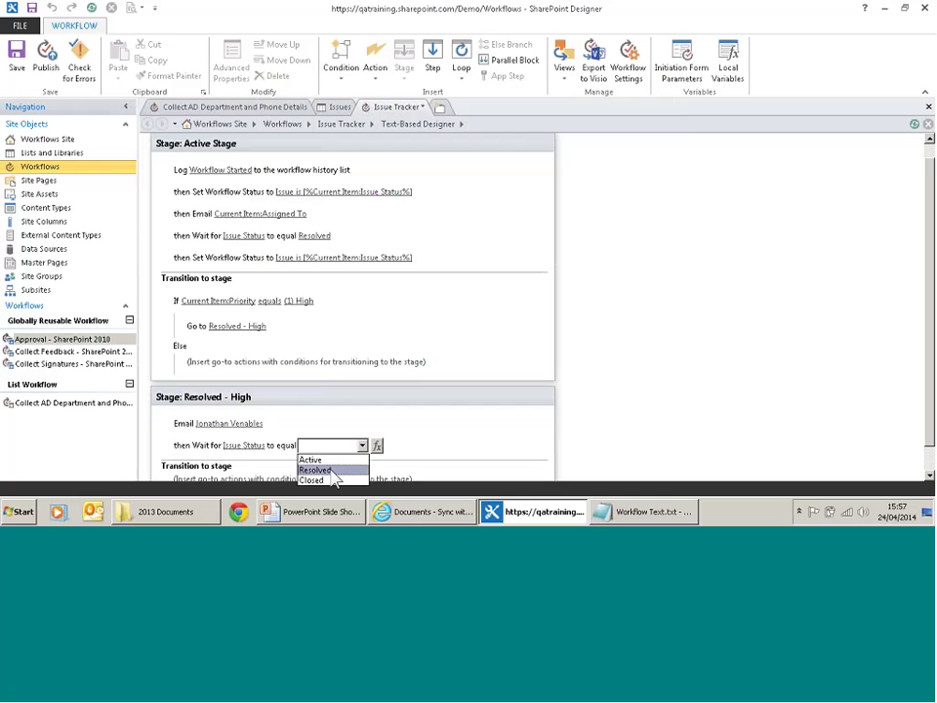
{"action": "left_click", "coordinate": [317, 469]}
{"action": "left_click", "coordinate": [317, 446]}
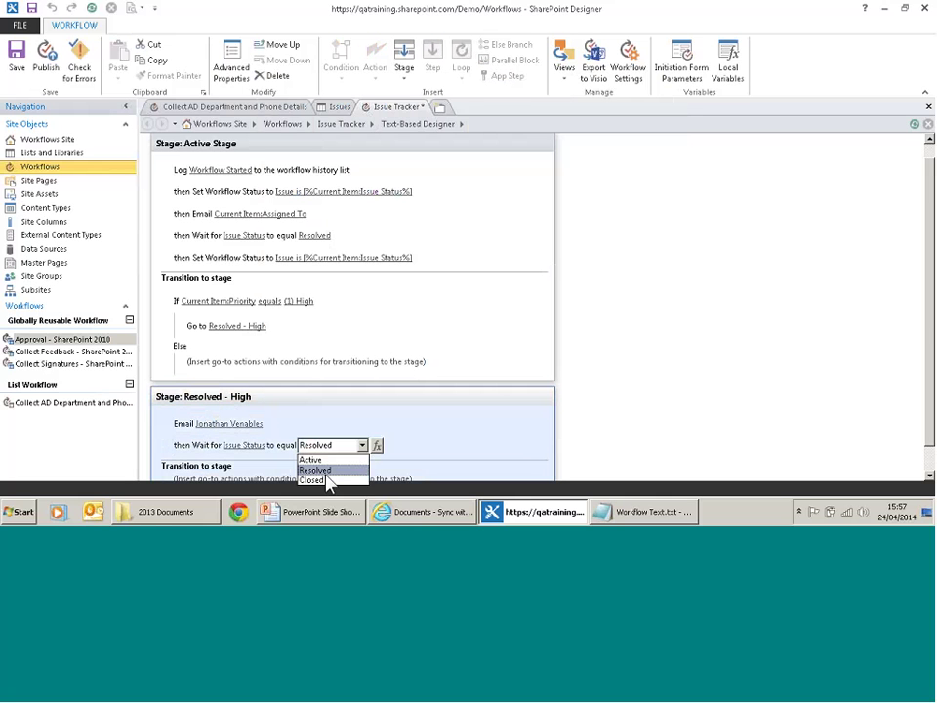
{"action": "left_click", "coordinate": [313, 480]}
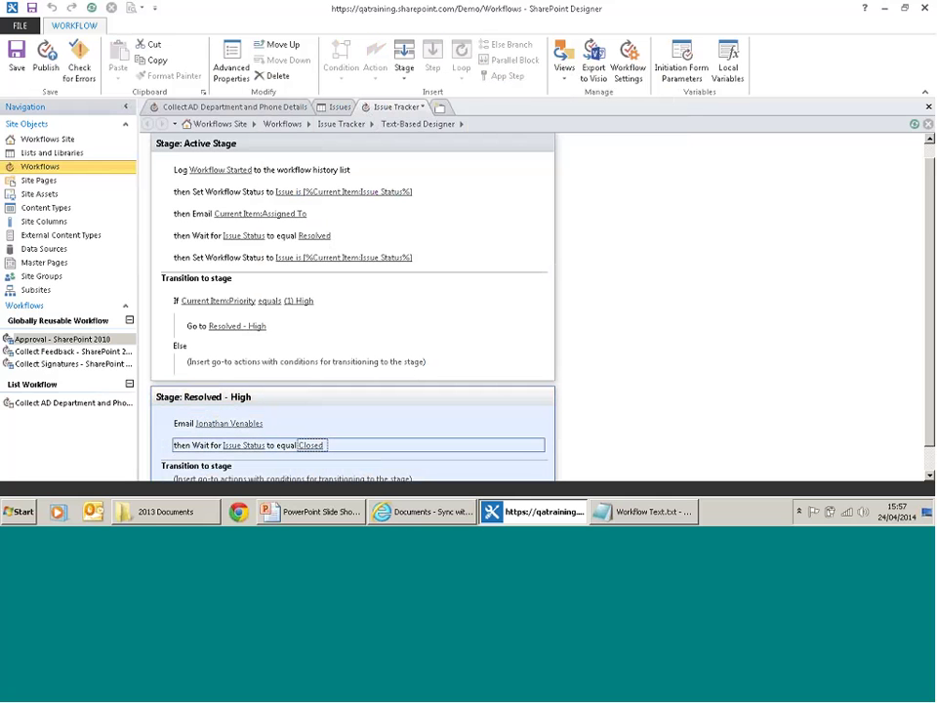
- Copy the Active Stage's final Set Workflow Status action to the end of the Resolved - High stage's actions
{"action": "scroll", "coordinate": [599, 478], "scroll_direction": "down", "scroll_amount": 1}
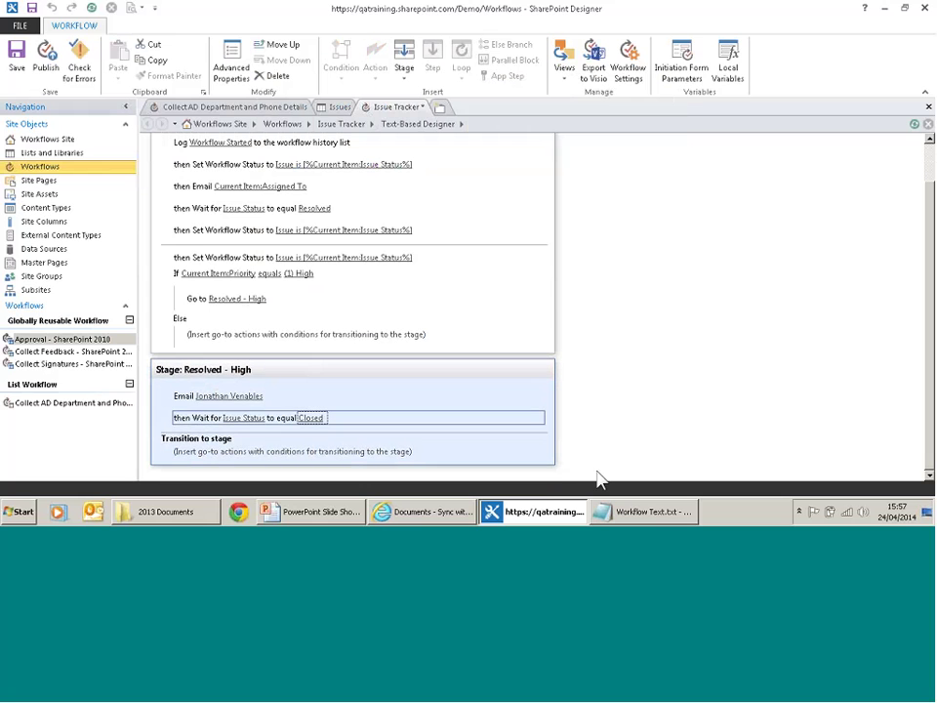
{"action": "left_click", "coordinate": [363, 438]}
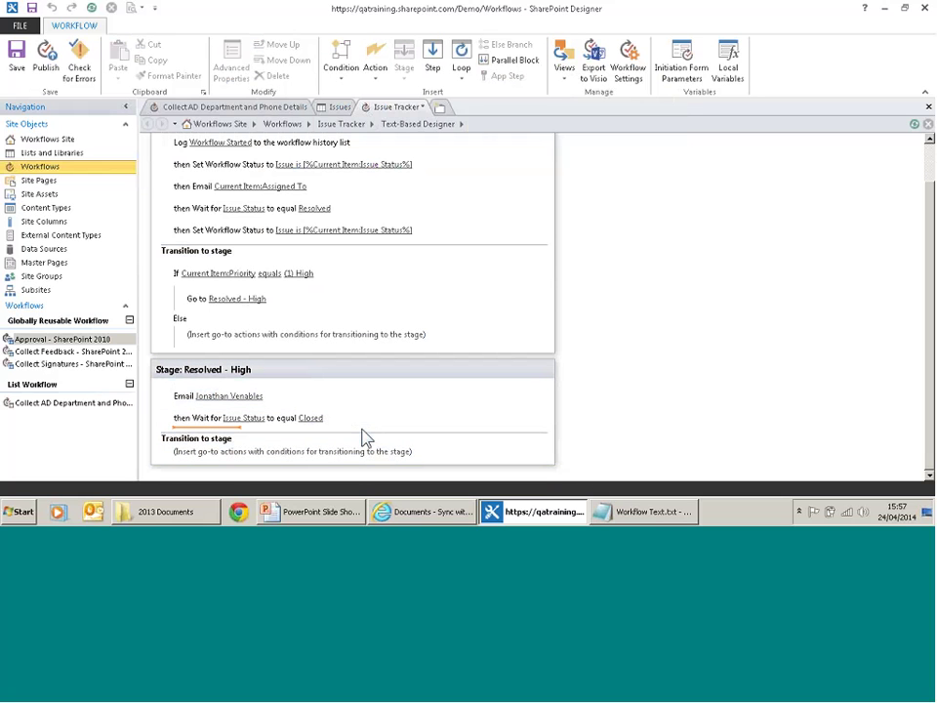
{"action": "left_click", "coordinate": [221, 232]}
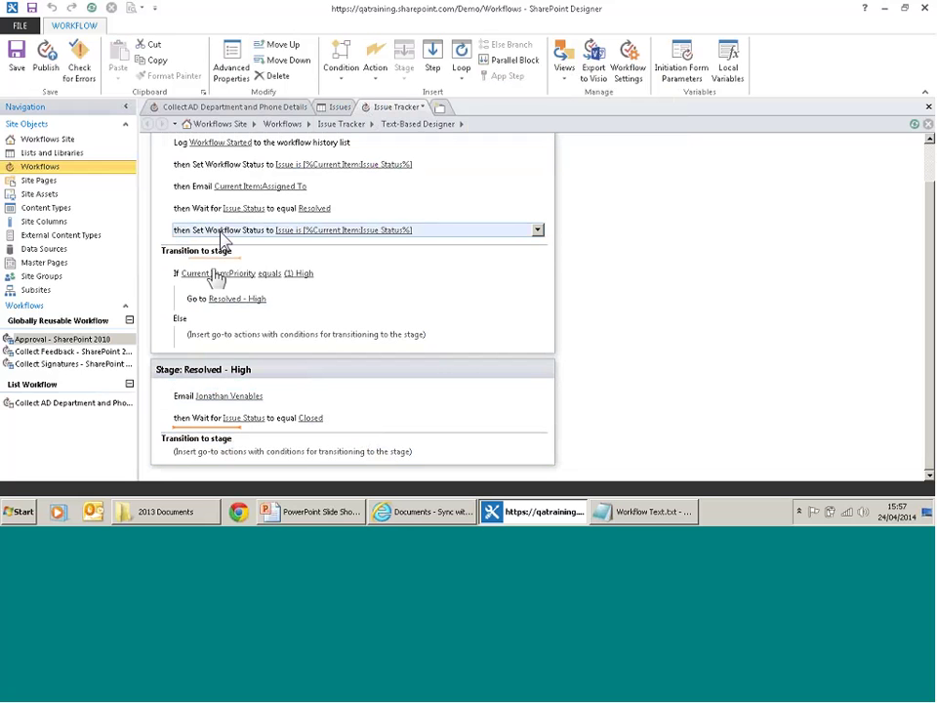
{"action": "left_click", "coordinate": [221, 438]}
{"action": "key", "text": "ctrl+v"}
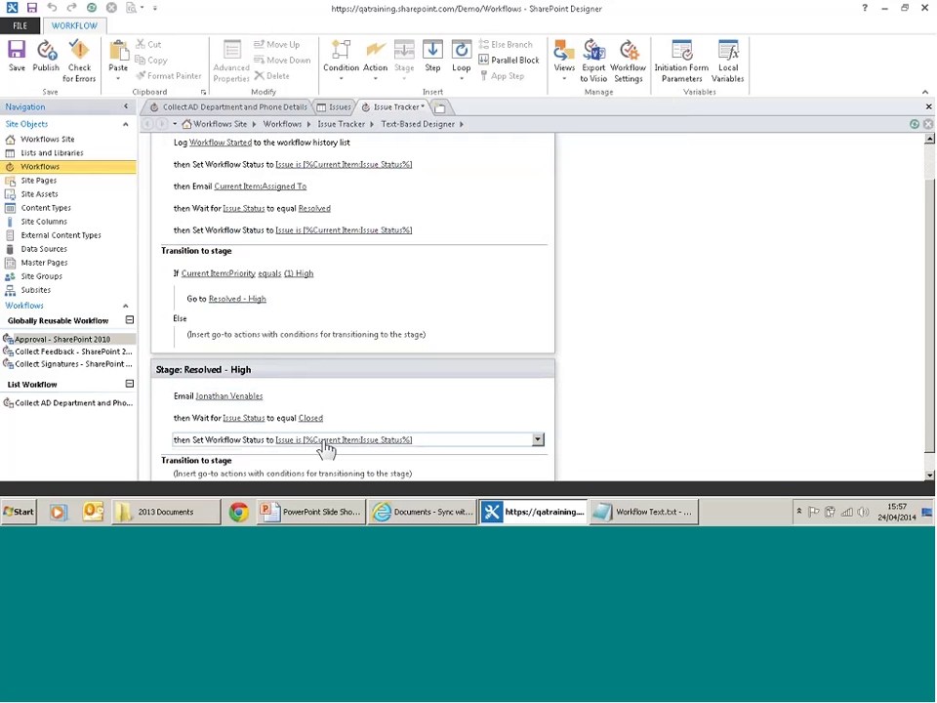
{"action": "scroll", "coordinate": [351, 303], "scroll_direction": "down", "scroll_amount": 1}
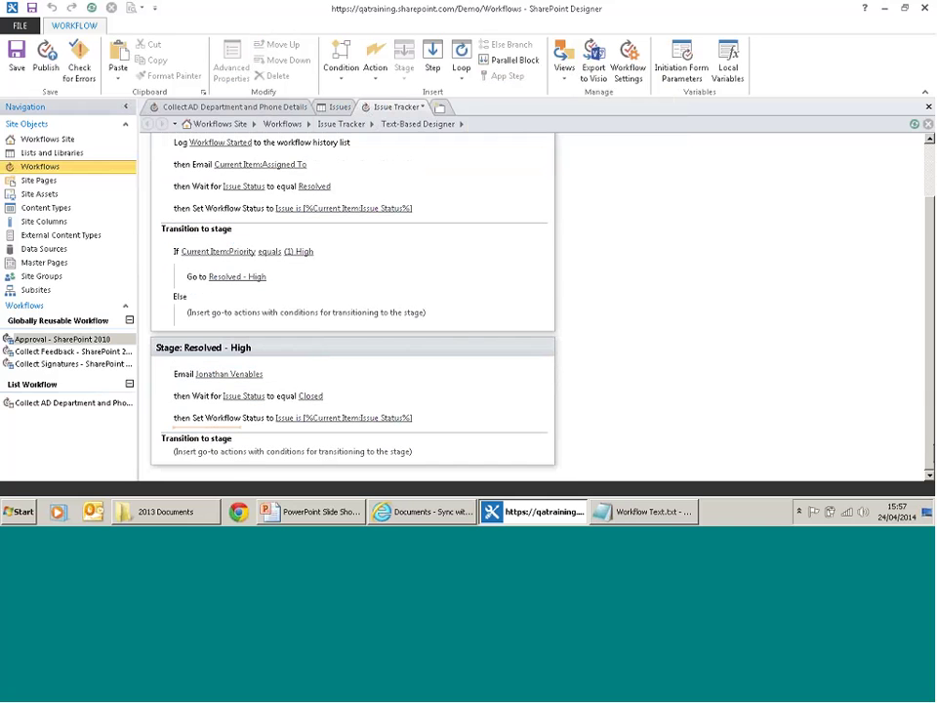
{"action": "left_click", "coordinate": [205, 446]}
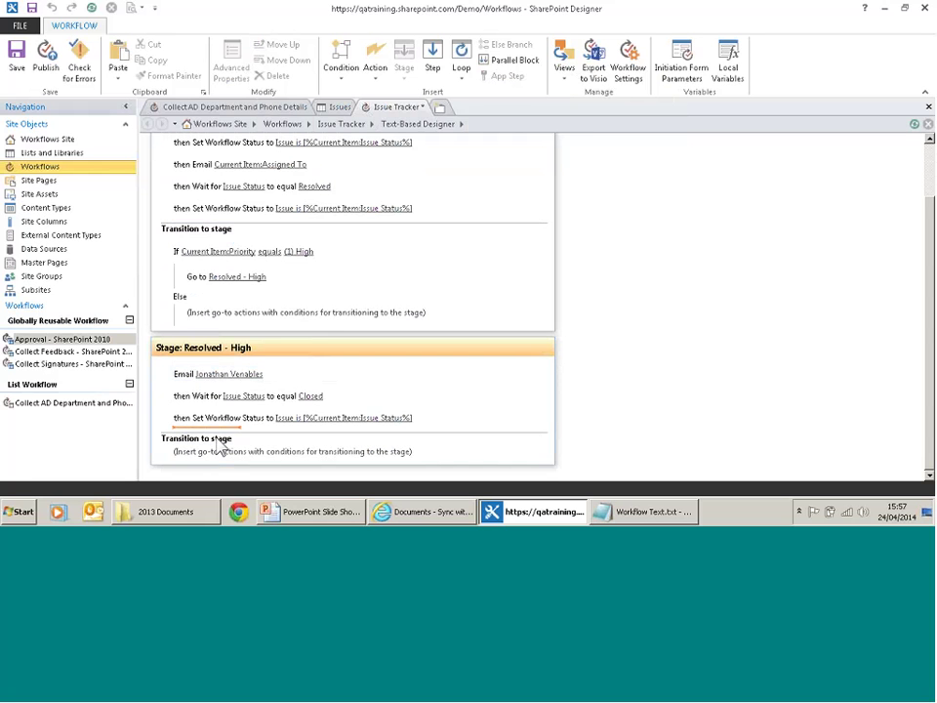
- Insert a new stage below the Resolved - High stage and name it Closed Stage
{"action": "left_click", "coordinate": [219, 466]}
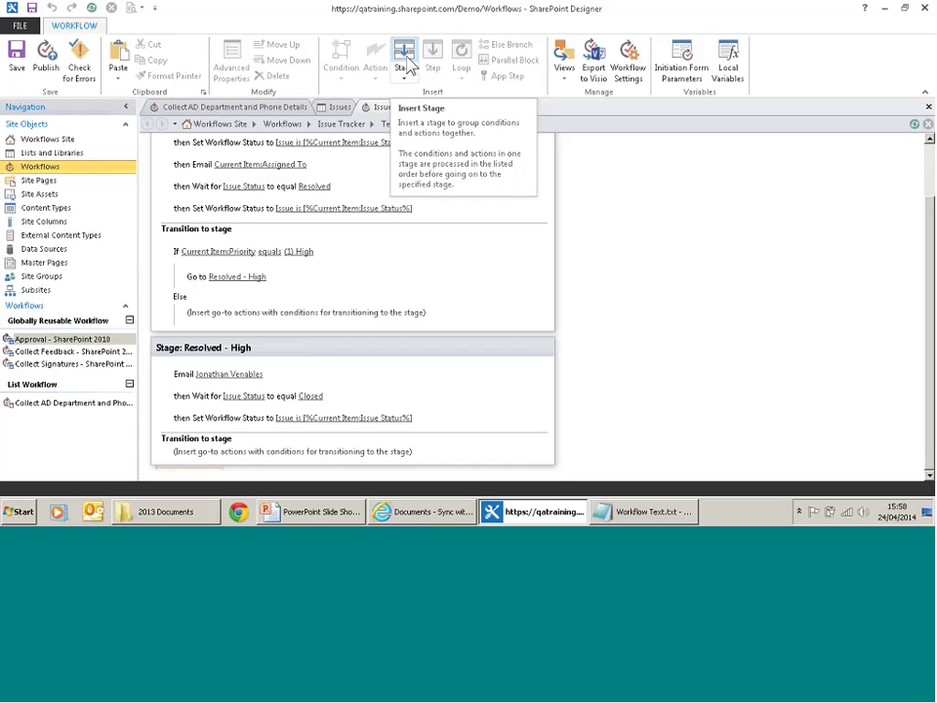
{"action": "left_click", "coordinate": [408, 64]}
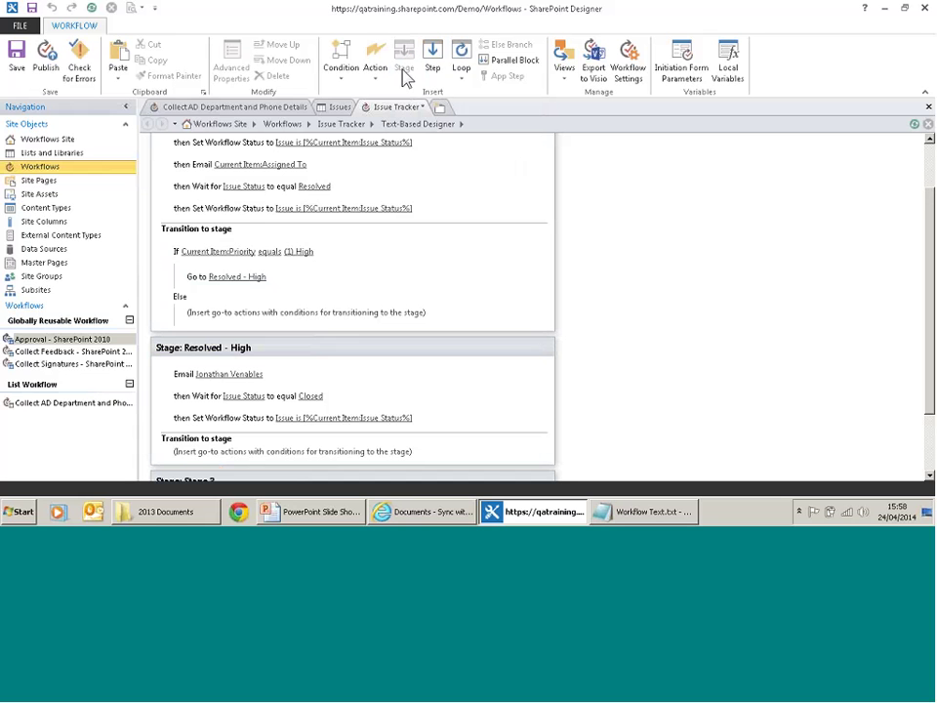
{"action": "scroll", "coordinate": [904, 471], "scroll_direction": "down", "scroll_amount": 2}
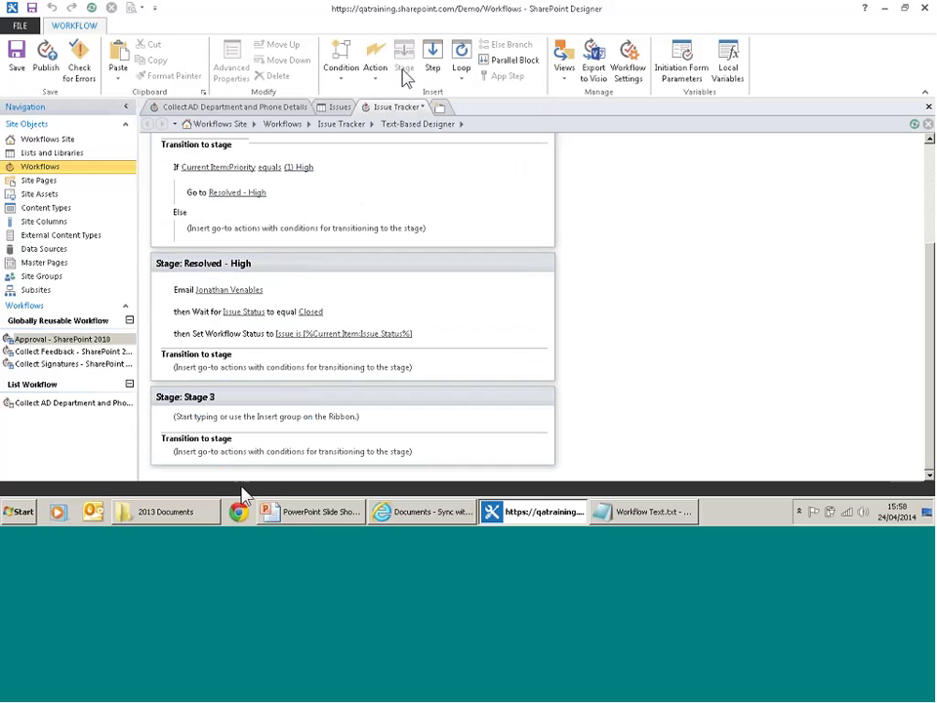
{"action": "left_click", "coordinate": [209, 398]}
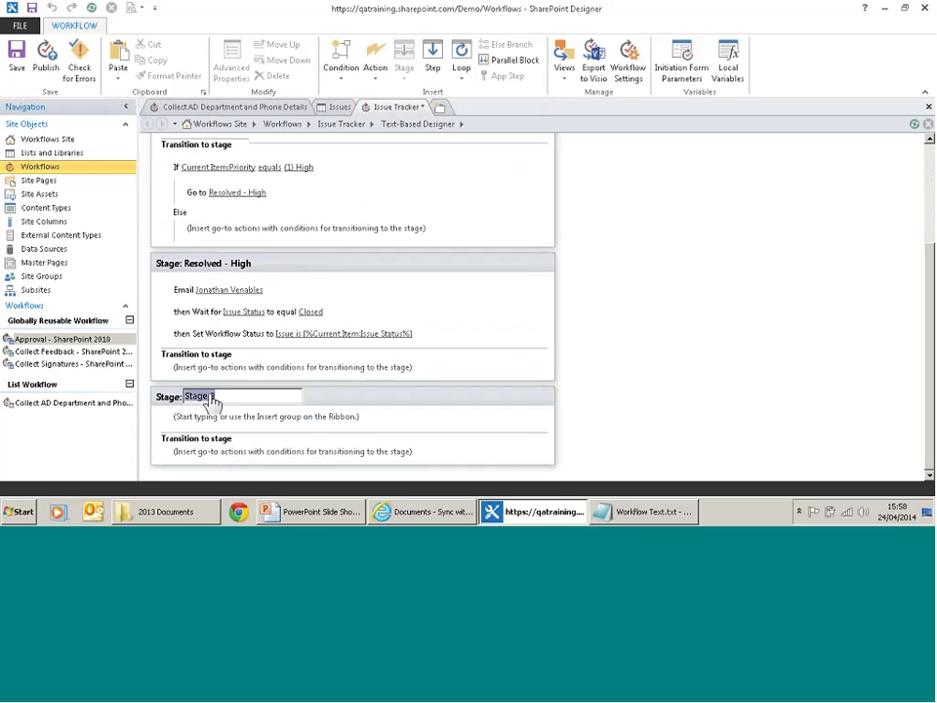
{"action": "type", "text": "Closed Stage"}
{"action": "left_click", "coordinate": [207, 424]}
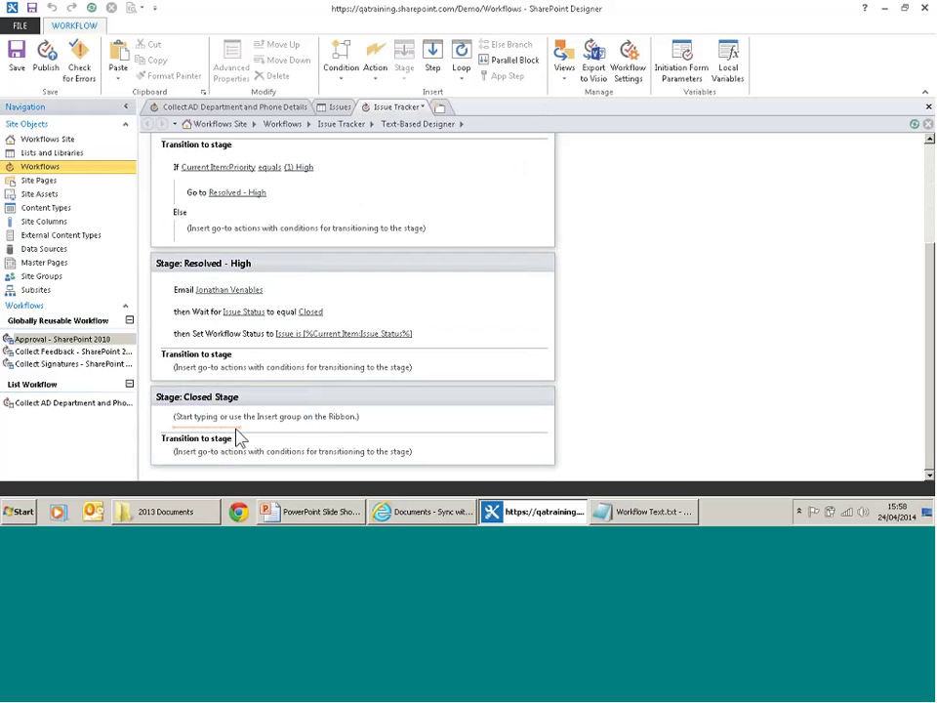
- Add an Email action to the Closed Stage and open its message definition
{"action": "left_click", "coordinate": [236, 427]}
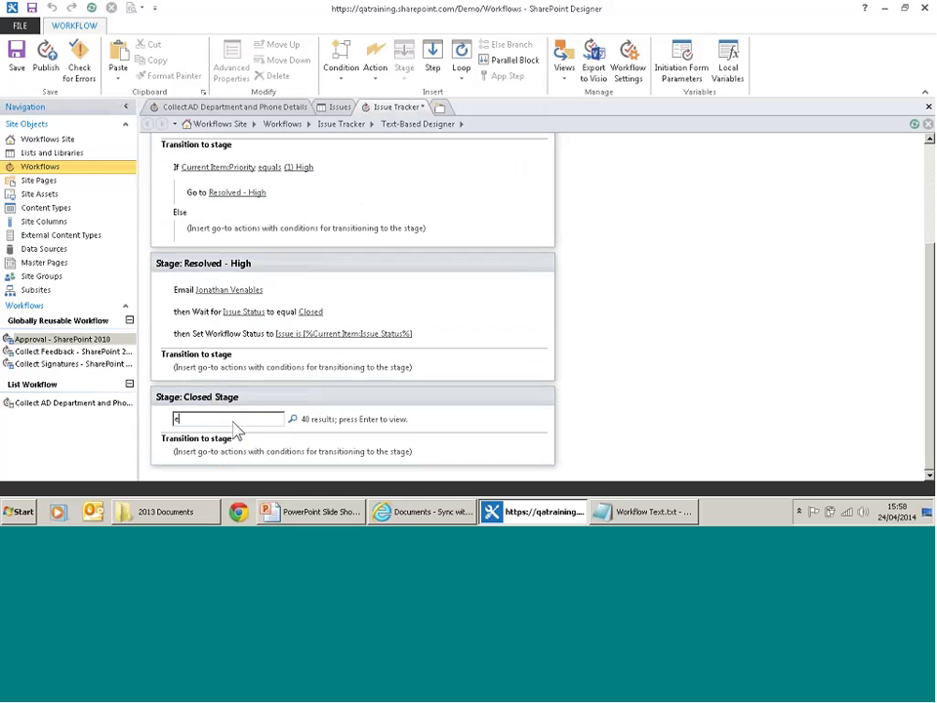
{"action": "type", "text": "emai"}
{"action": "key", "text": "Return"}
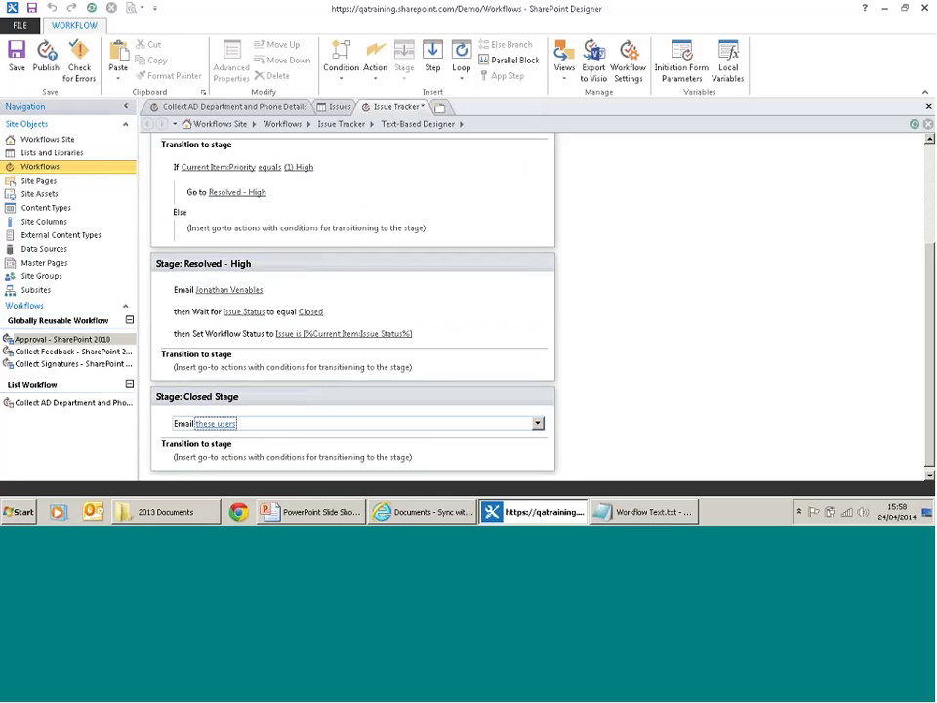
{"action": "left_click", "coordinate": [216, 424]}
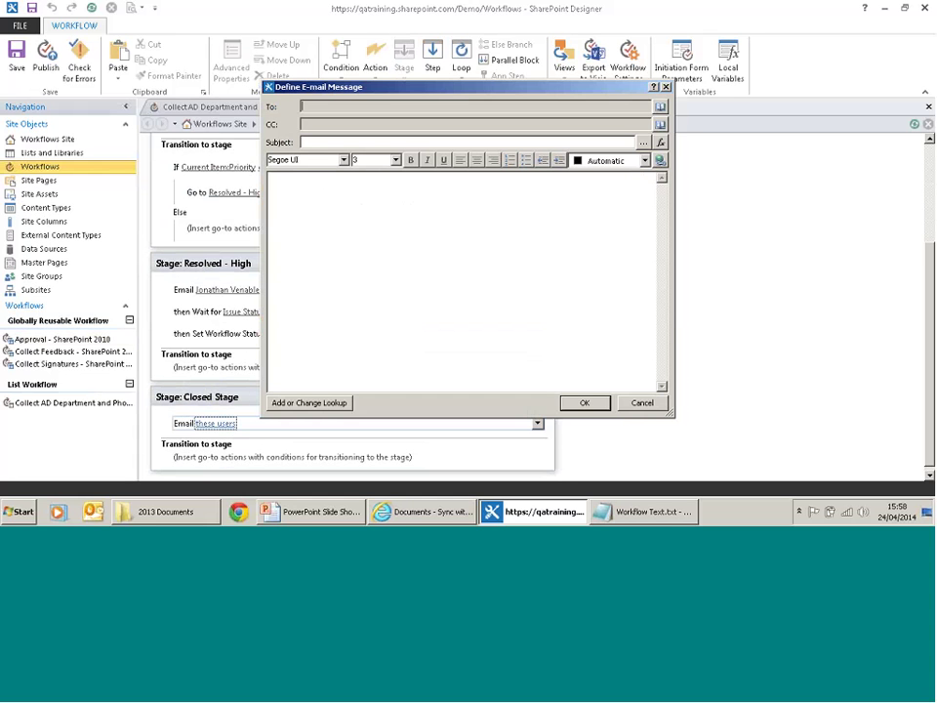
- Add the user who created the current item to the email's recipients
{"action": "left_click", "coordinate": [661, 108]}
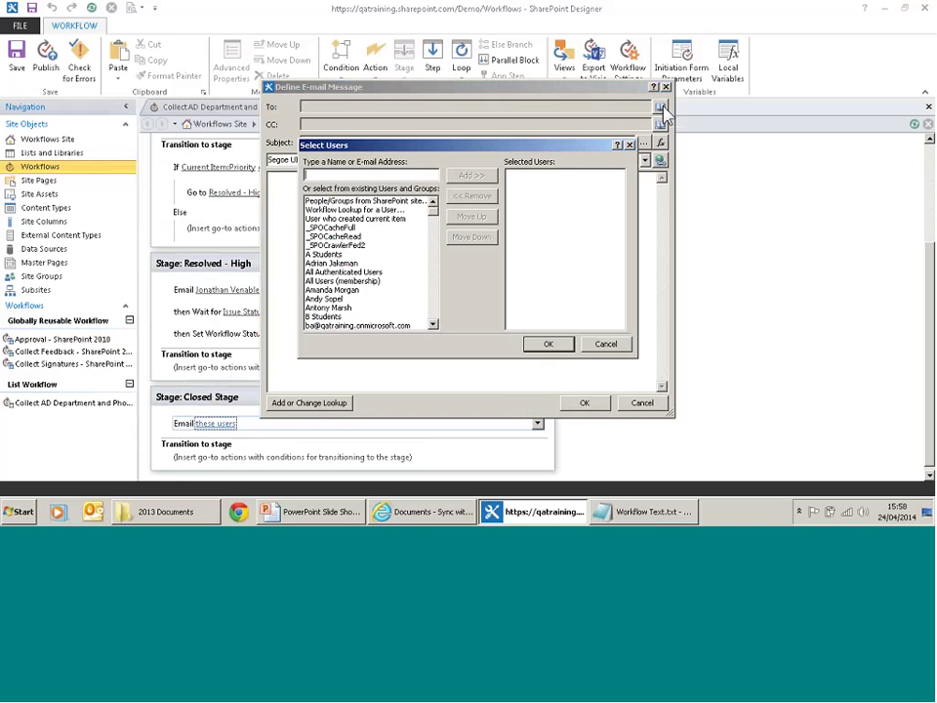
{"action": "left_click", "coordinate": [390, 218]}
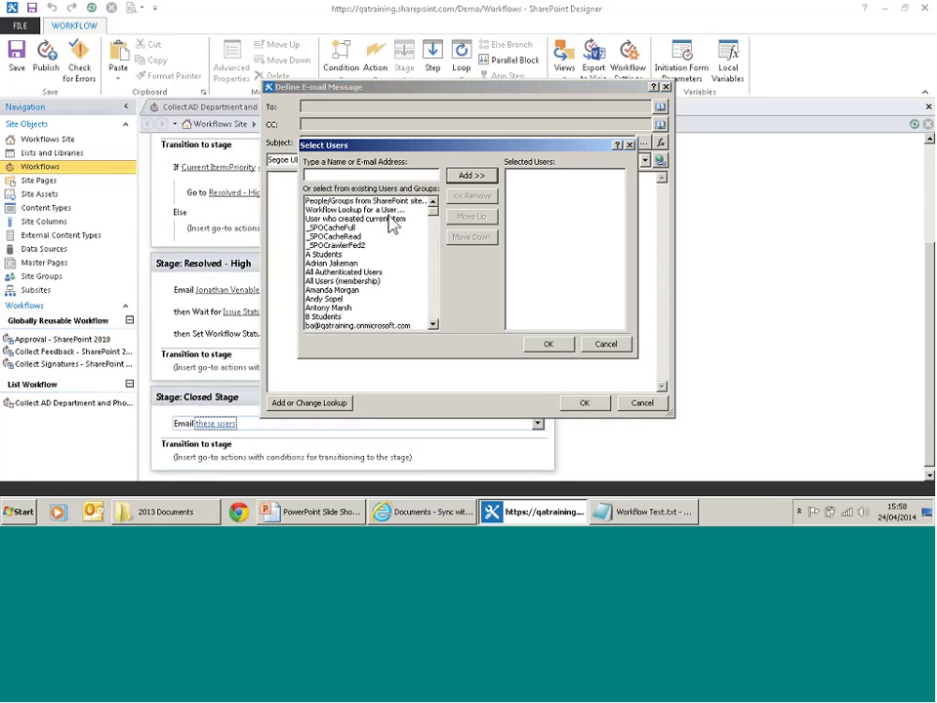
{"action": "left_click", "coordinate": [492, 184]}
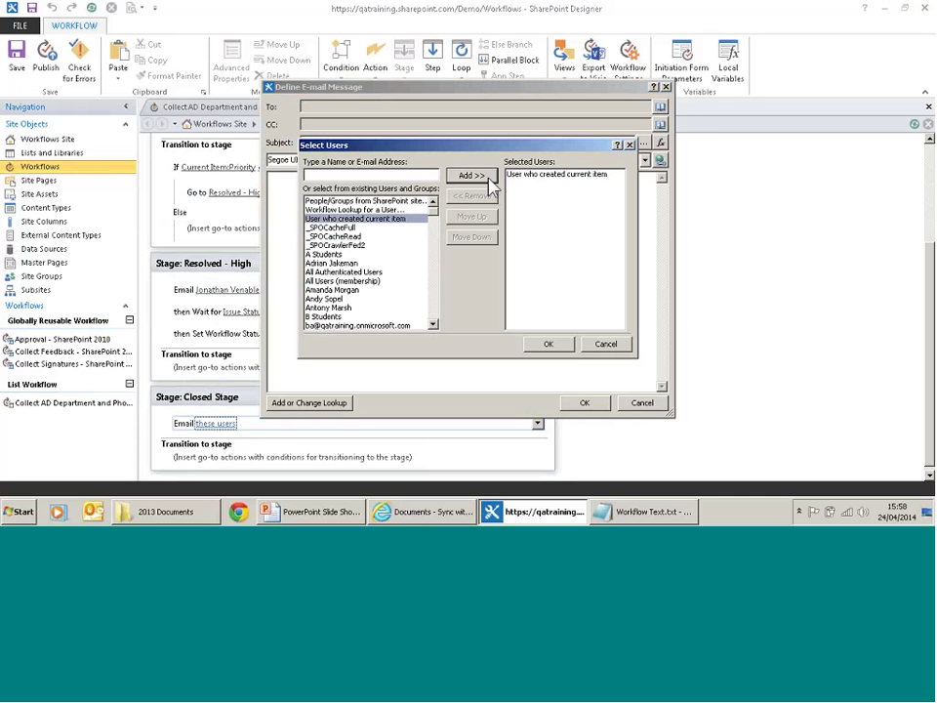
- Add a workflow lookup recipient from Current Item's Assigned To field, returned as Display Name, and confirm the recipients
{"action": "left_click", "coordinate": [391, 210]}
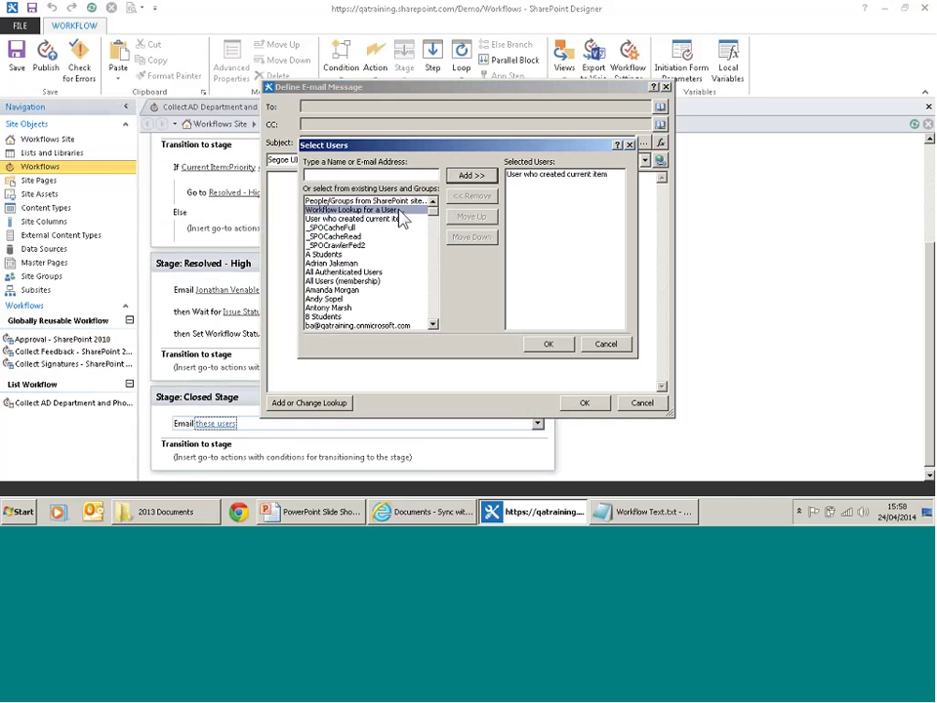
{"action": "left_click", "coordinate": [472, 175]}
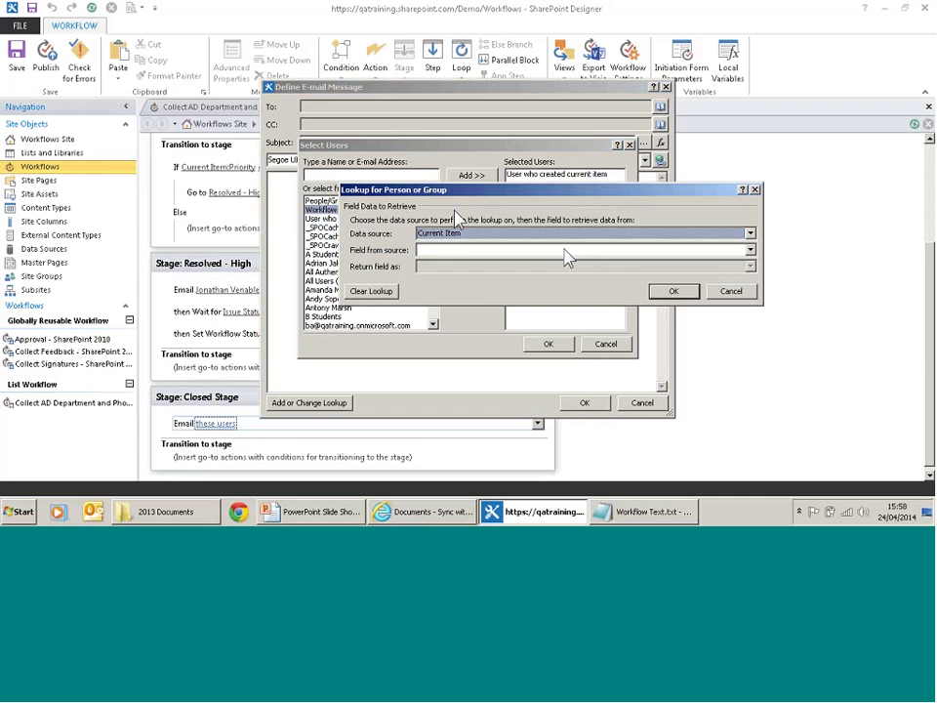
{"action": "left_click", "coordinate": [565, 251]}
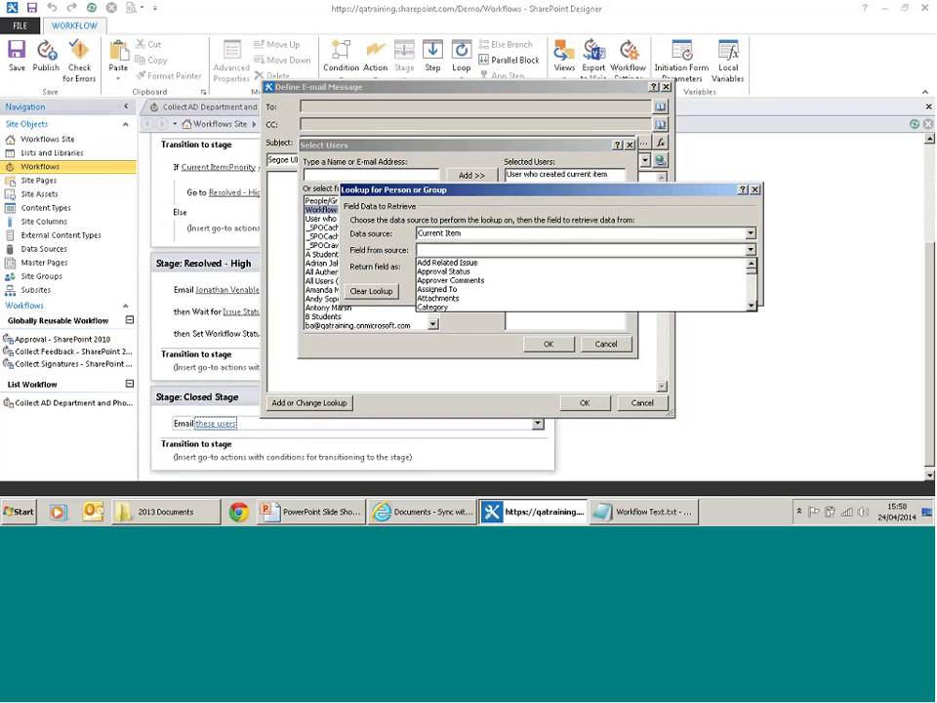
{"action": "left_click", "coordinate": [517, 290]}
{"action": "left_click", "coordinate": [574, 267]}
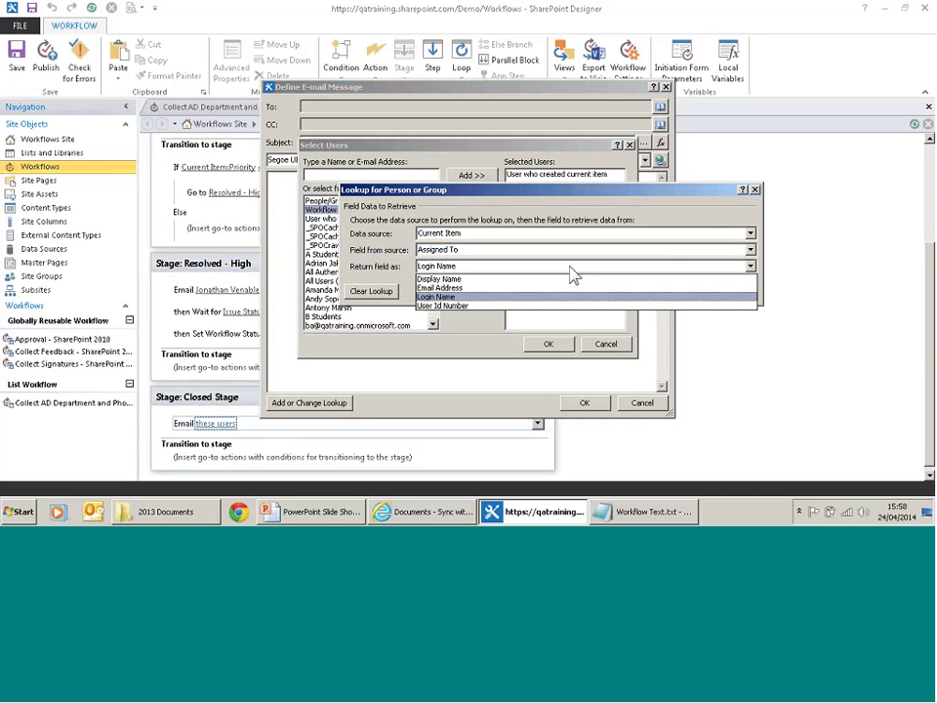
{"action": "left_click", "coordinate": [562, 280]}
{"action": "left_click", "coordinate": [673, 291]}
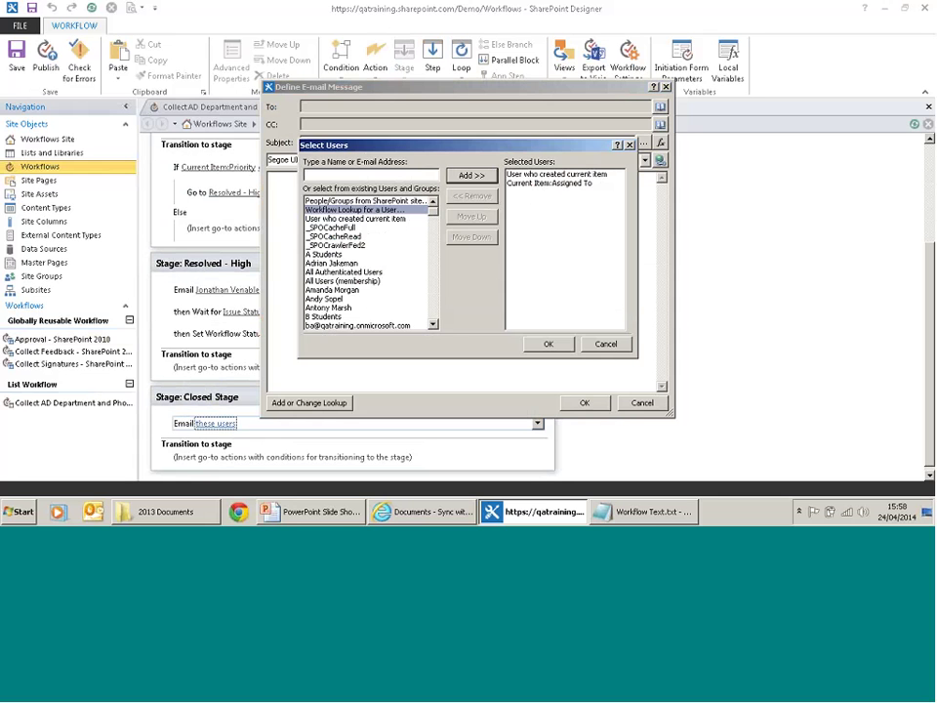
{"action": "left_click", "coordinate": [545, 343]}
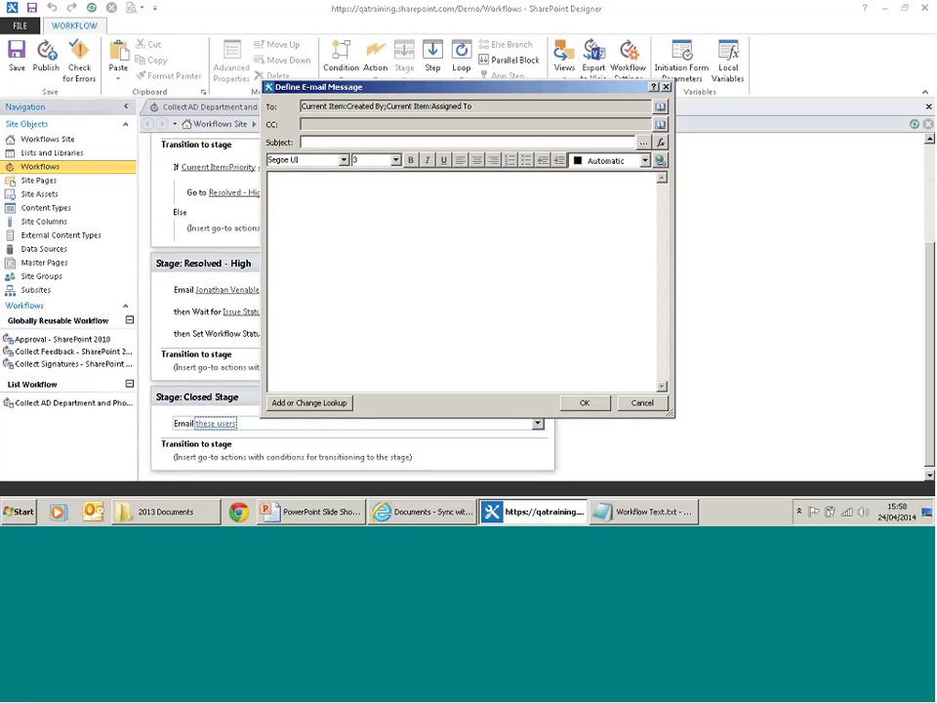
- Build the email subject from the Current Item Title lookup followed by "is closed"
{"action": "left_click", "coordinate": [315, 142]}
{"action": "left_click", "coordinate": [643, 143]}
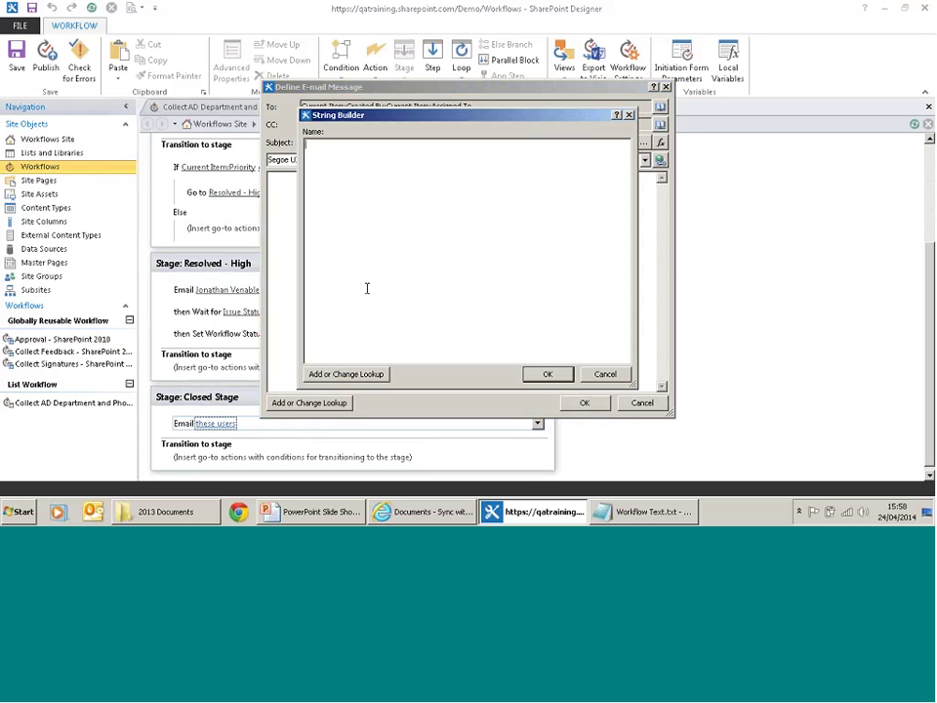
{"action": "left_click", "coordinate": [332, 374]}
{"action": "left_click", "coordinate": [447, 250]}
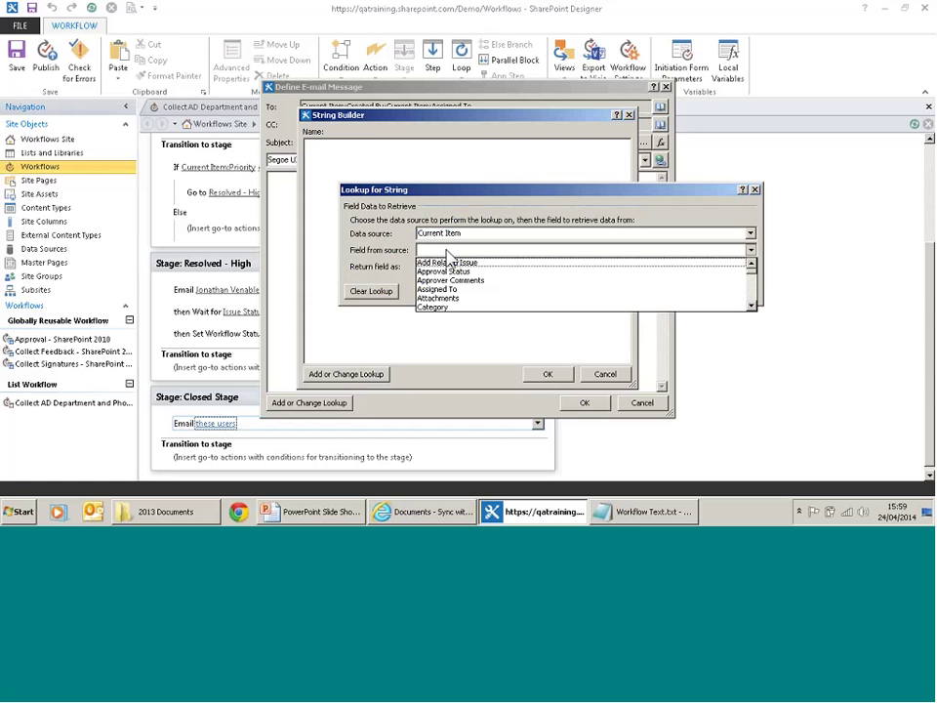
{"action": "left_click_drag", "start_coordinate": [751, 278], "coordinate": [754, 322]}
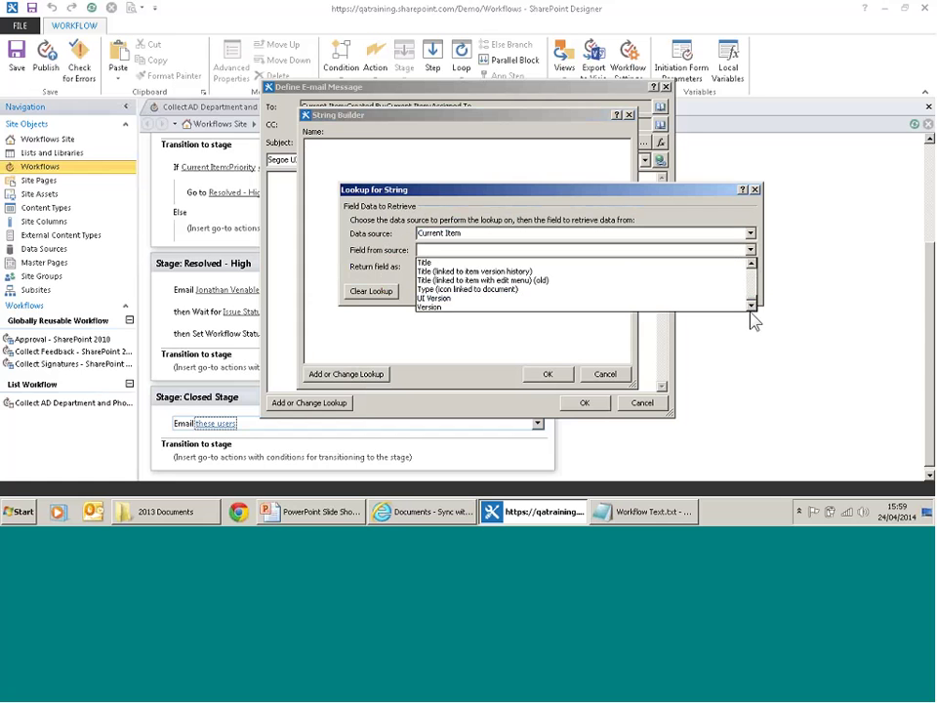
{"action": "left_click", "coordinate": [626, 263]}
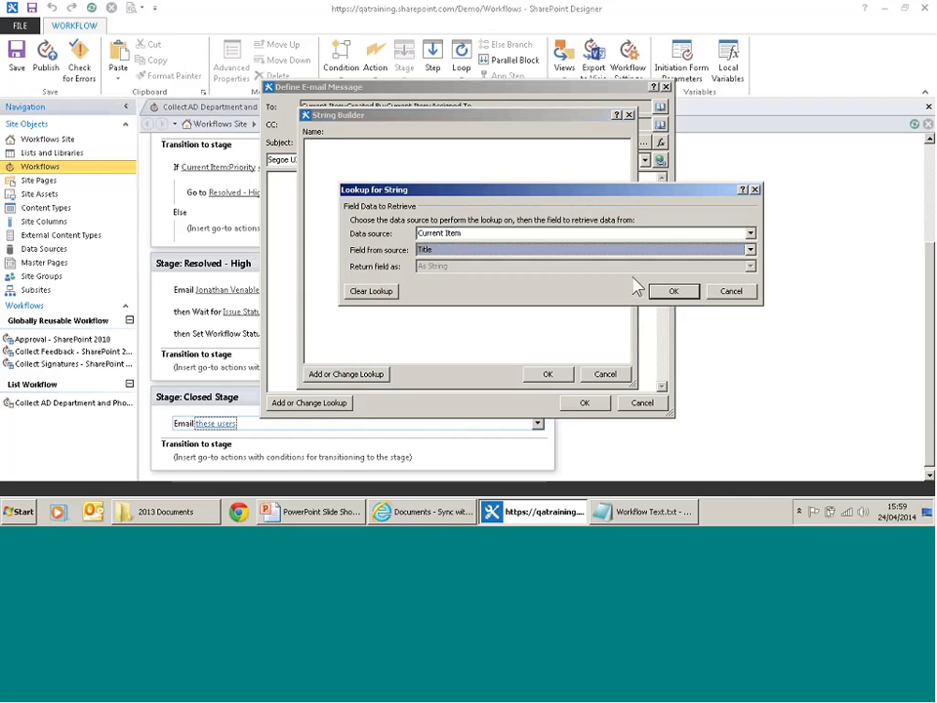
{"action": "left_click", "coordinate": [674, 291]}
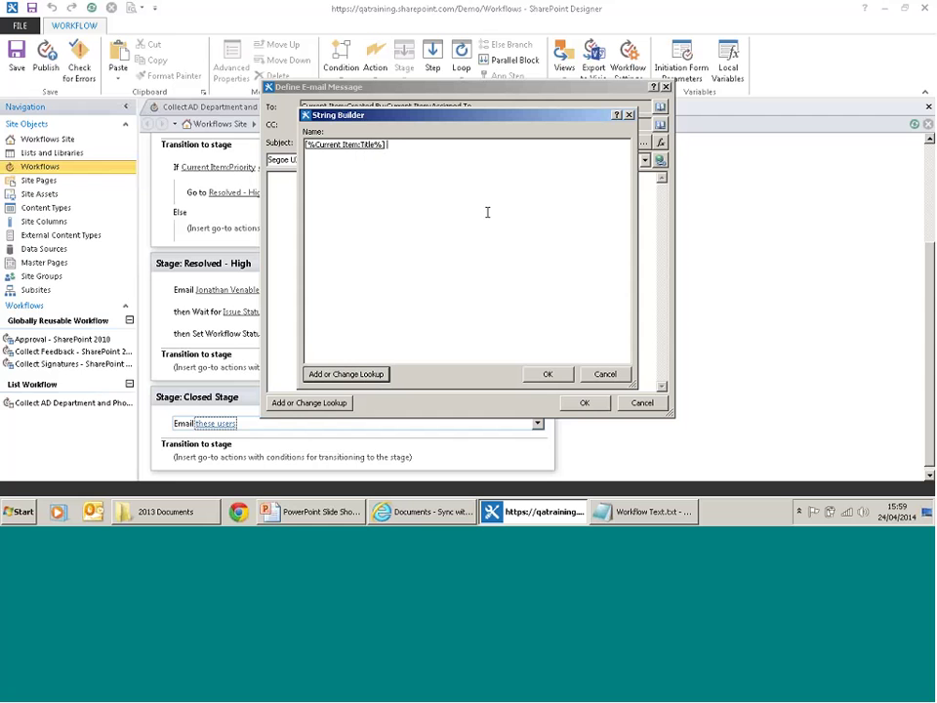
{"action": "type", "text": "is closed"}
{"action": "left_click", "coordinate": [558, 376]}
- Copy the closed-issue message, from "Dear and" through "Description:", from Workflow Text.txt in Notepad into the email body
{"action": "left_click", "coordinate": [615, 516]}
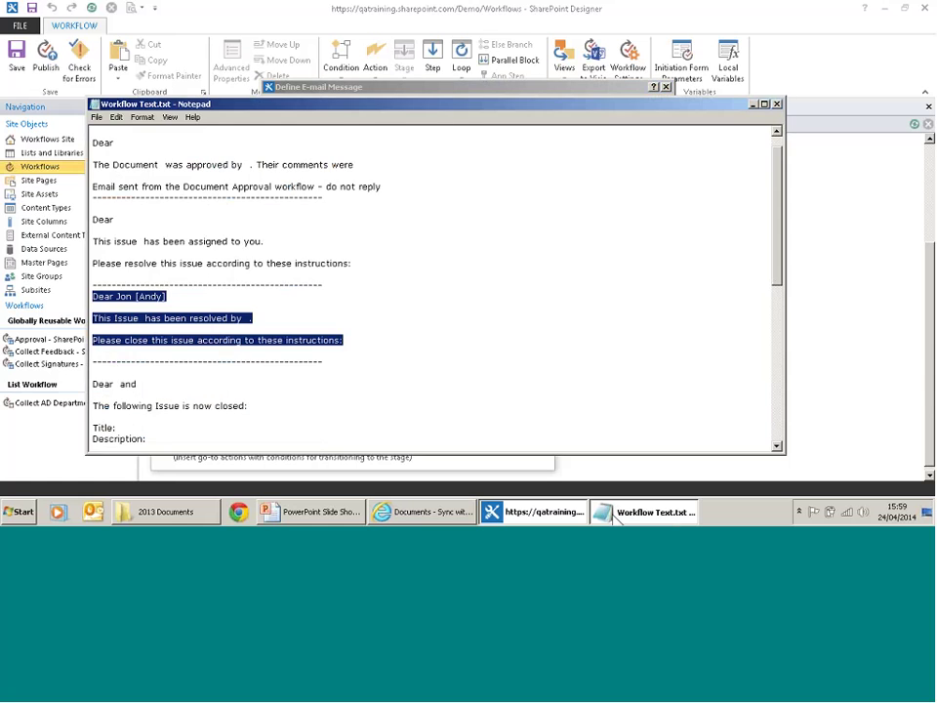
{"action": "left_click", "coordinate": [145, 436]}
{"action": "left_click_drag", "start_coordinate": [137, 437], "coordinate": [91, 384]}
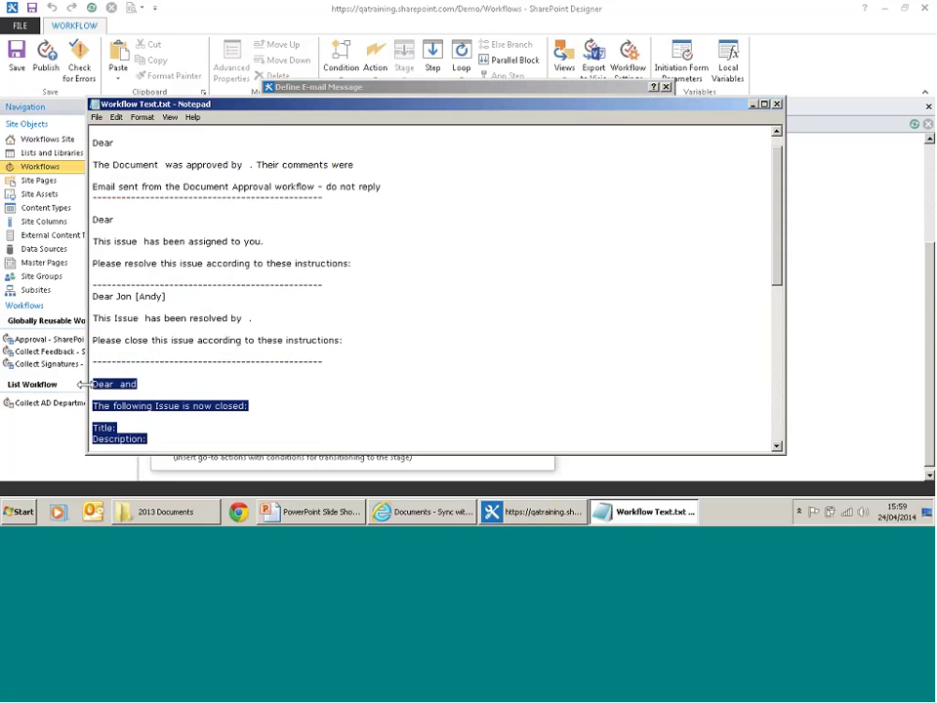
{"action": "left_click", "coordinate": [502, 516]}
{"action": "left_click", "coordinate": [337, 252]}
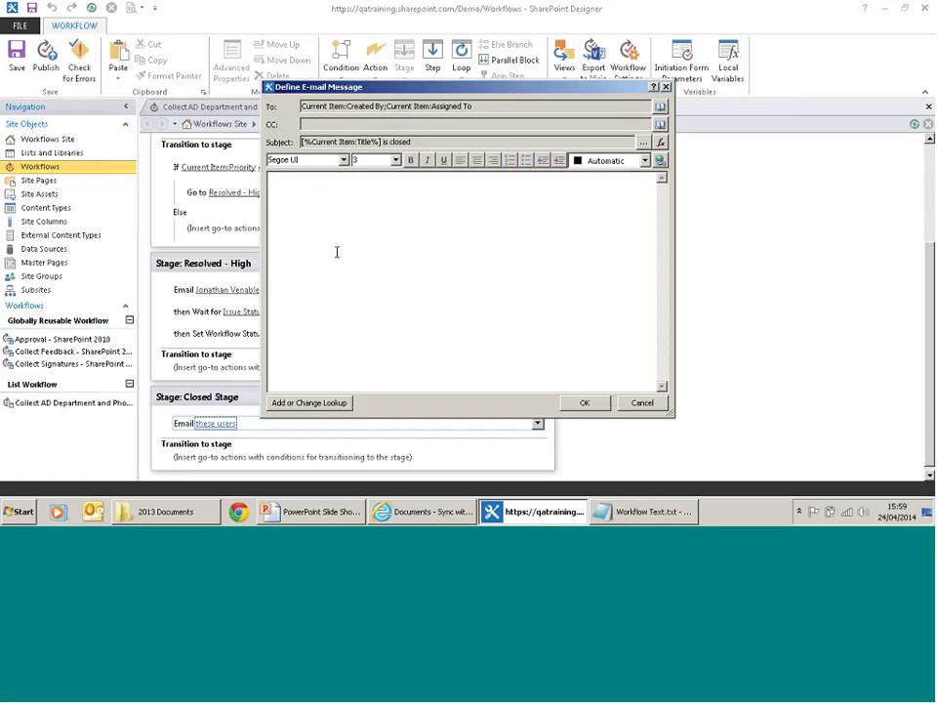
{"action": "type", "text": "and"}
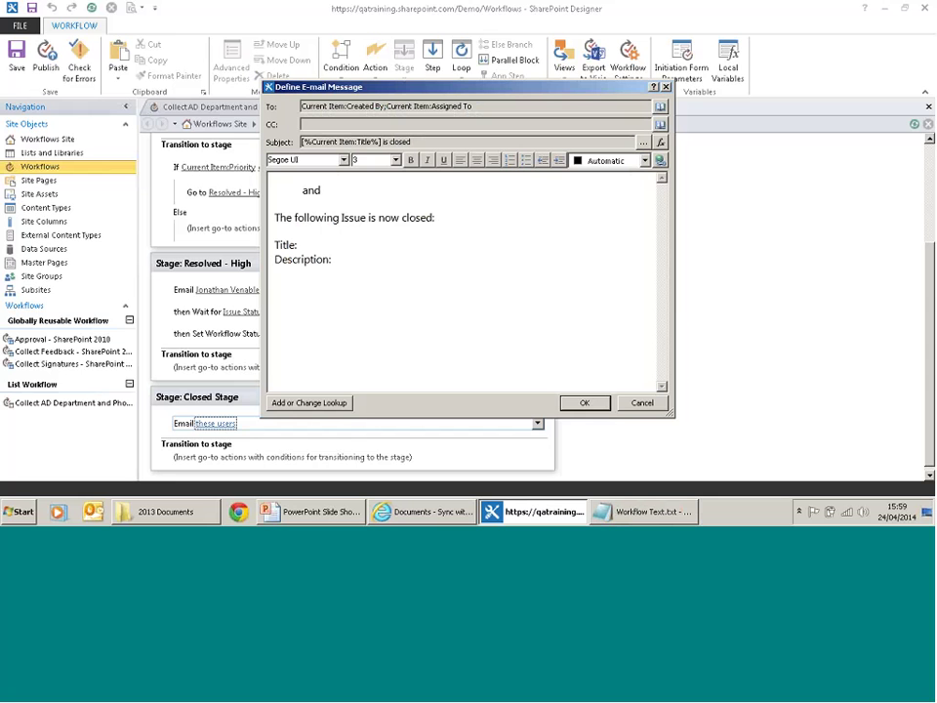
- Insert a Current Item Created By lookup, returned as Display Name, after "Dear" in the email body
{"action": "left_click", "coordinate": [311, 402]}
{"action": "left_click", "coordinate": [464, 249]}
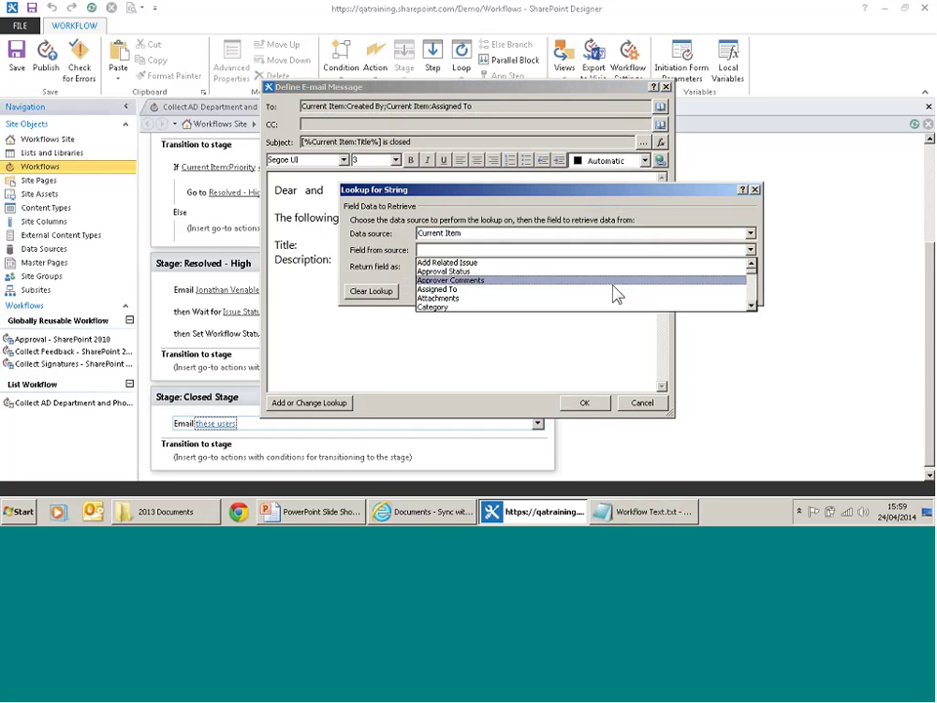
{"action": "left_click", "coordinate": [750, 307]}
{"action": "scroll", "coordinate": [696, 305], "scroll_direction": "down", "scroll_amount": 1}
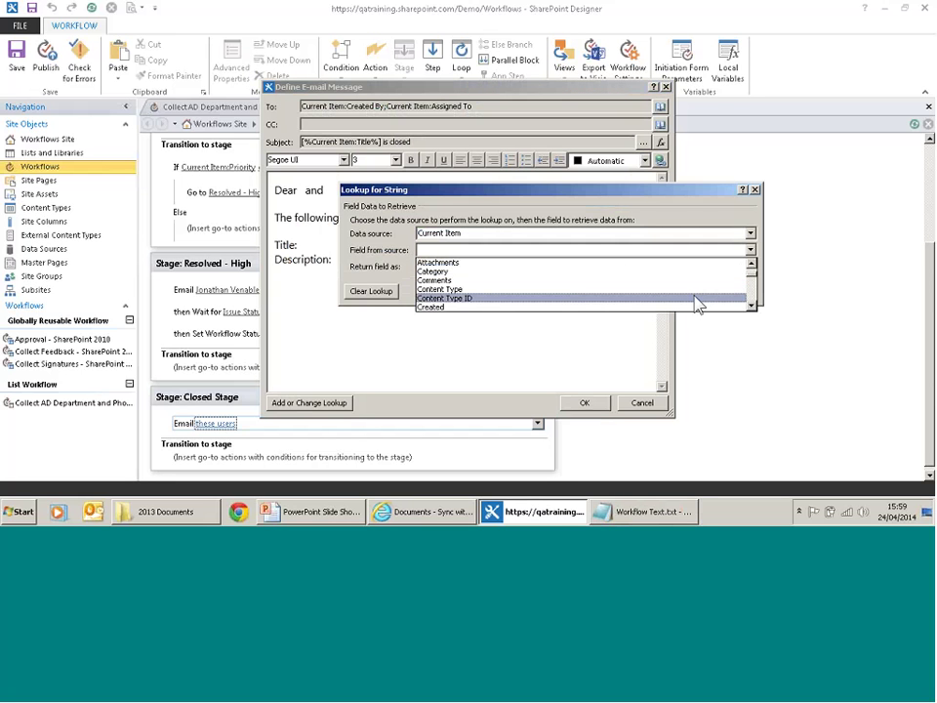
{"action": "double_click", "coordinate": [755, 310]}
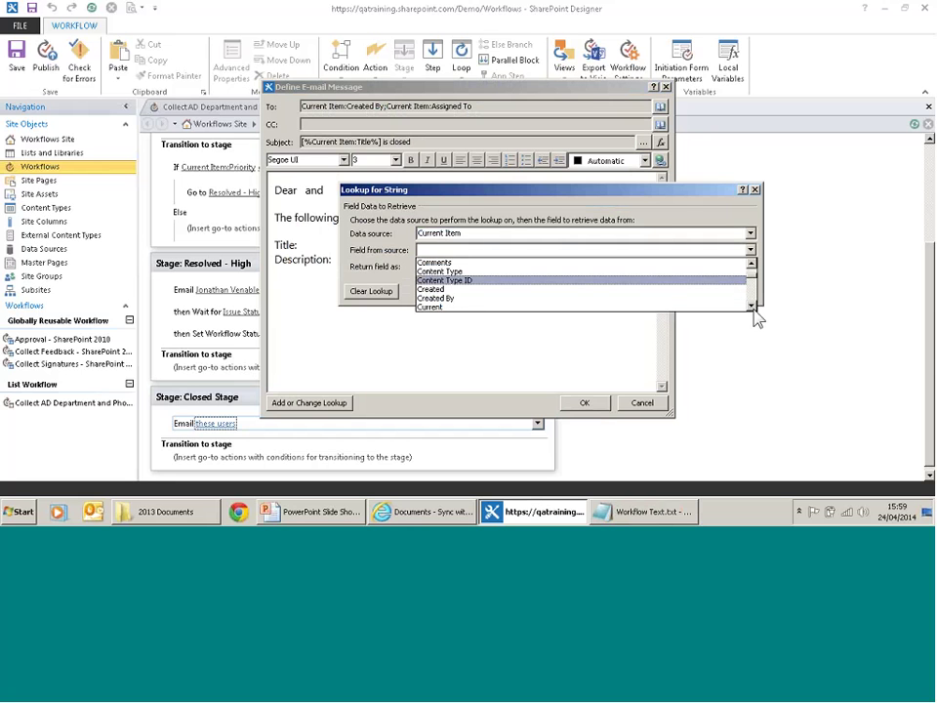
{"action": "left_click", "coordinate": [728, 298]}
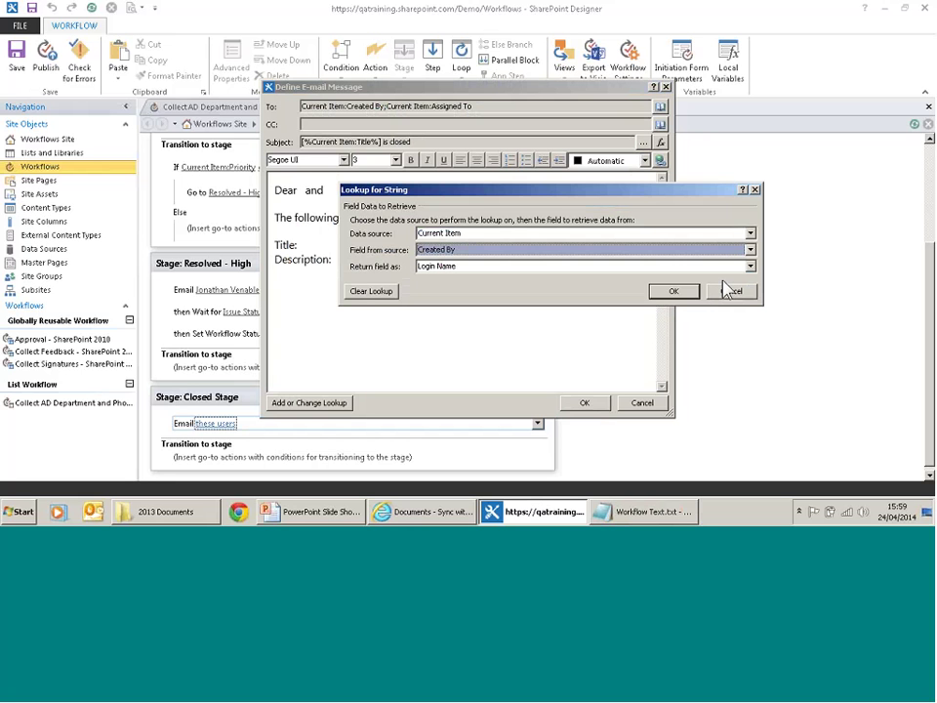
{"action": "left_click", "coordinate": [688, 265]}
{"action": "left_click", "coordinate": [681, 279]}
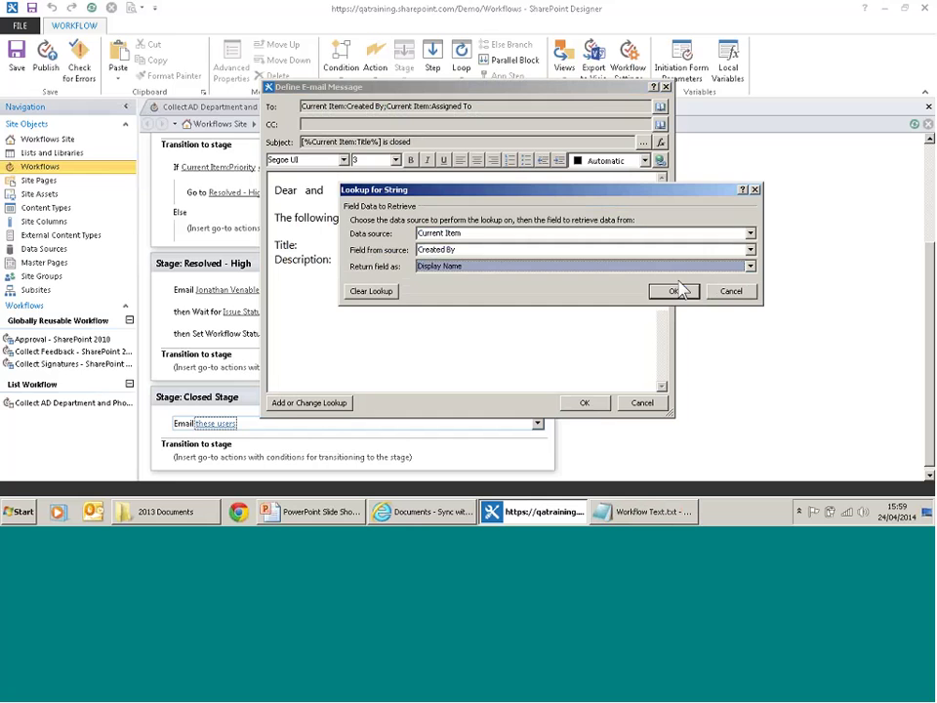
{"action": "left_click", "coordinate": [681, 293]}
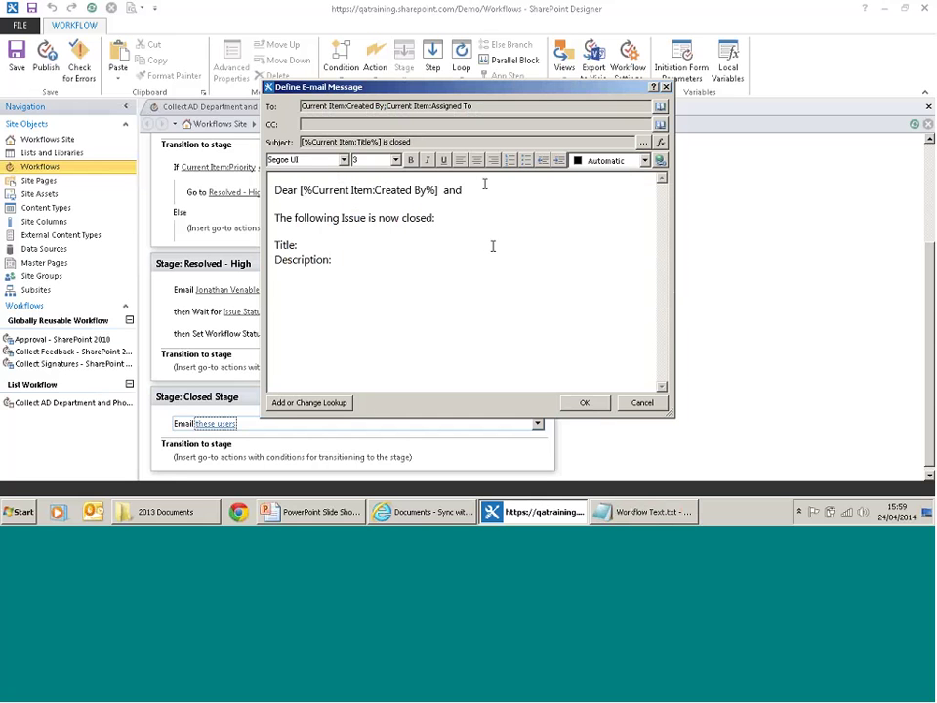
- Insert a Current Item Assigned To lookup, returned as Display Name, after "and" in the email greeting
{"action": "left_click", "coordinate": [484, 184]}
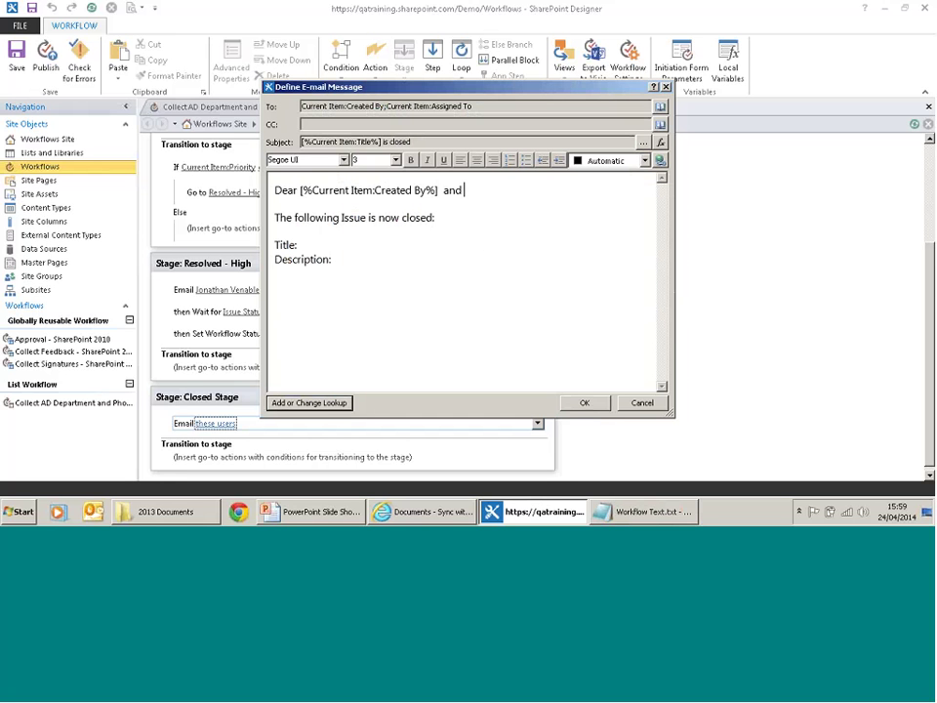
{"action": "left_click", "coordinate": [311, 402]}
{"action": "left_click", "coordinate": [512, 251]}
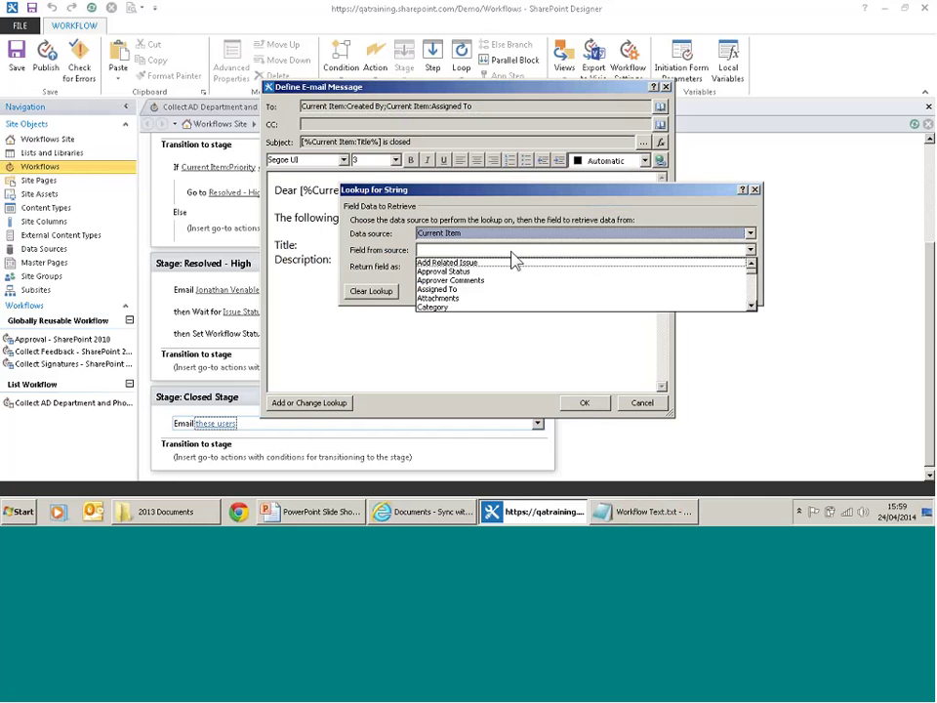
{"action": "left_click", "coordinate": [503, 289]}
{"action": "left_click", "coordinate": [515, 268]}
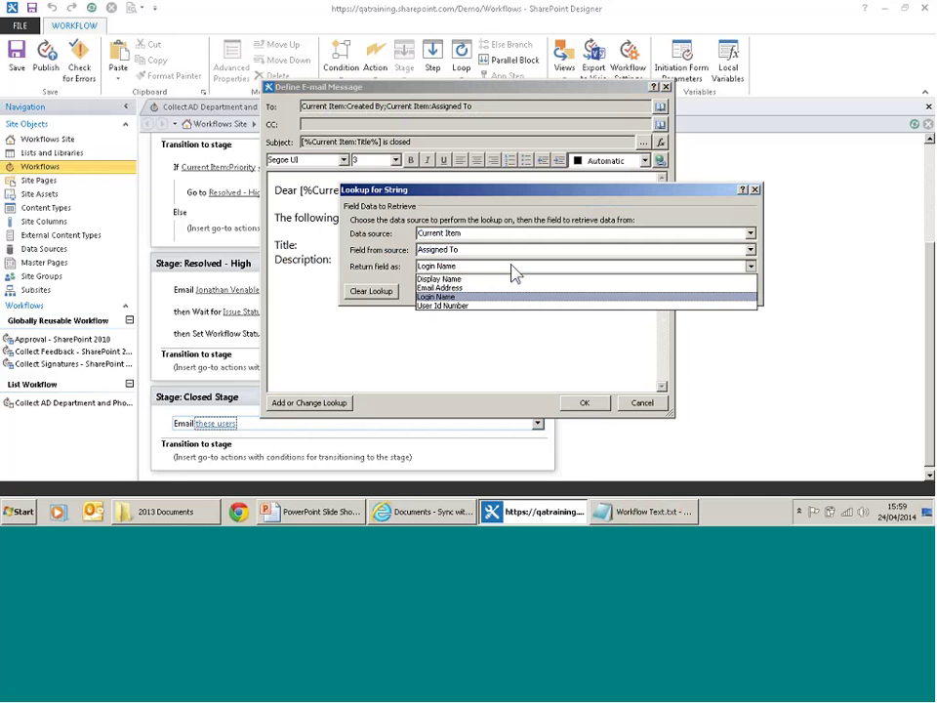
{"action": "left_click", "coordinate": [507, 280]}
{"action": "left_click", "coordinate": [665, 291]}
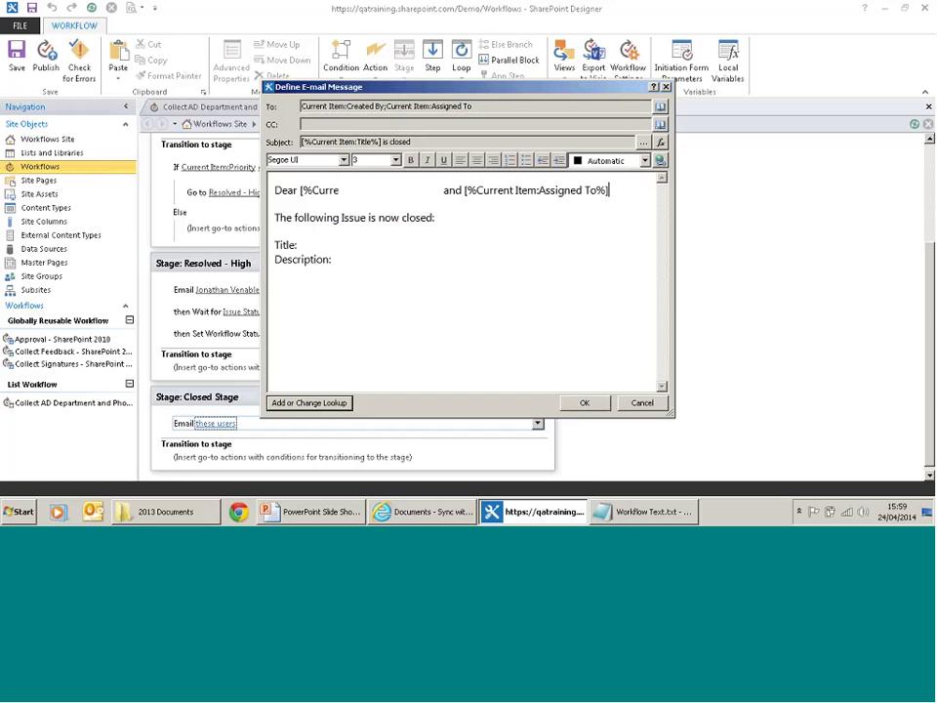
- Insert a Current Item Title lookup after "Title:" in the email body
{"action": "left_click", "coordinate": [298, 244]}
{"action": "left_click", "coordinate": [310, 403]}
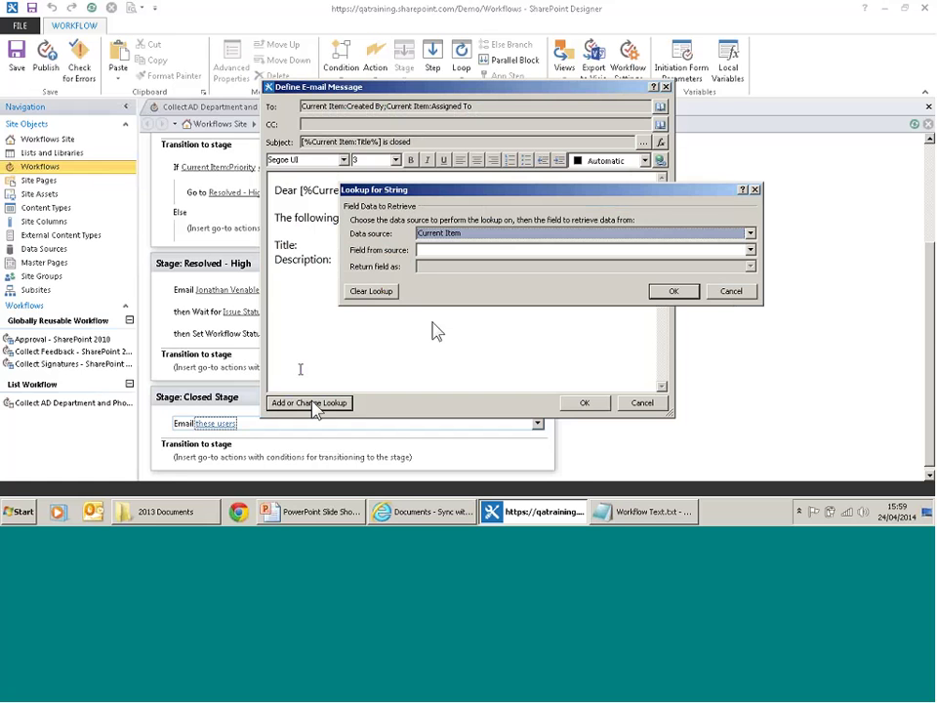
{"action": "left_click", "coordinate": [503, 251]}
{"action": "key", "text": "t"}
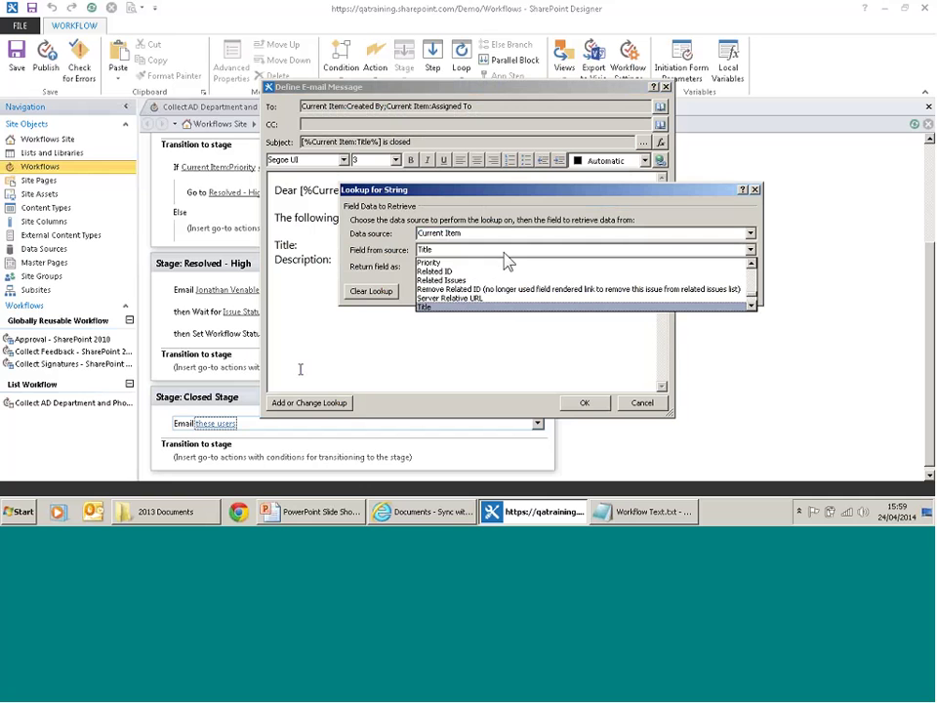
{"action": "left_click", "coordinate": [509, 306]}
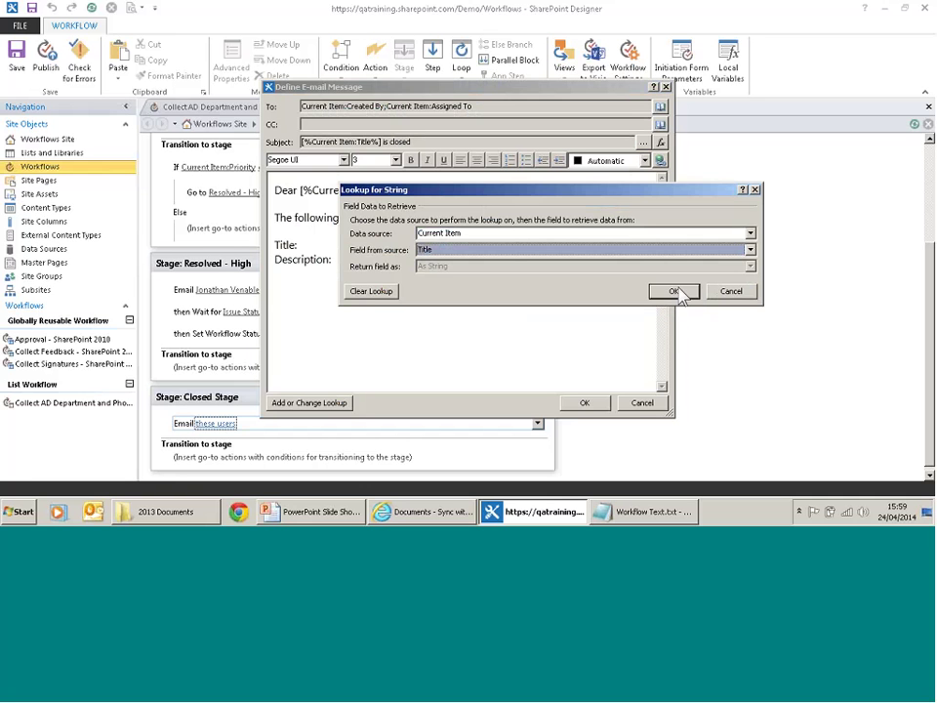
{"action": "left_click", "coordinate": [673, 291]}
- Insert a Current Item Description lookup, returned as a string, after "Description:" in the email body and confirm the email message
{"action": "left_click", "coordinate": [386, 259]}
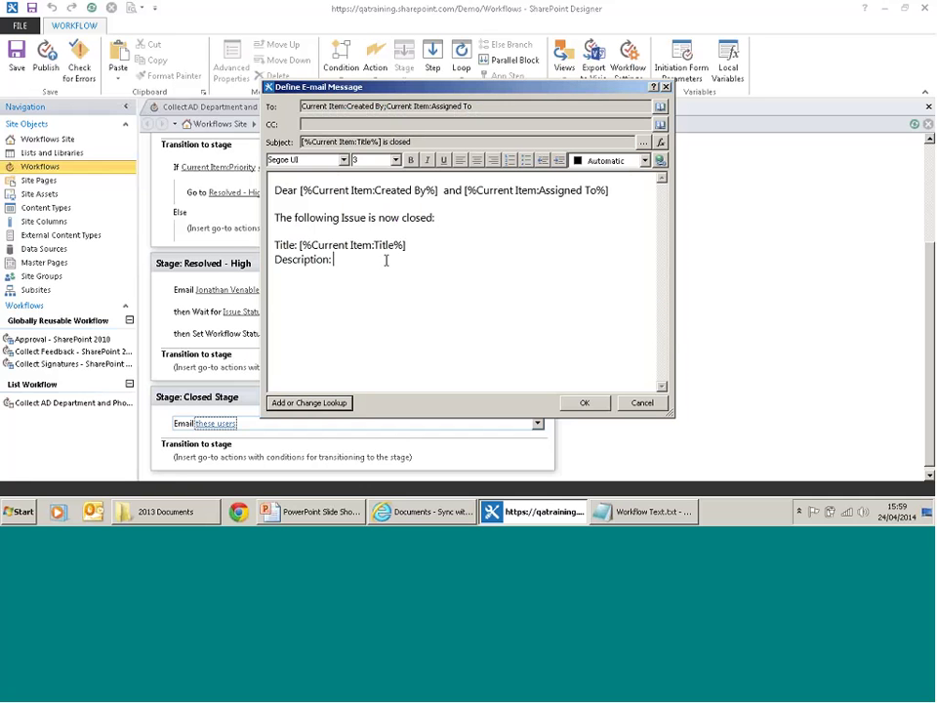
{"action": "left_click", "coordinate": [310, 402]}
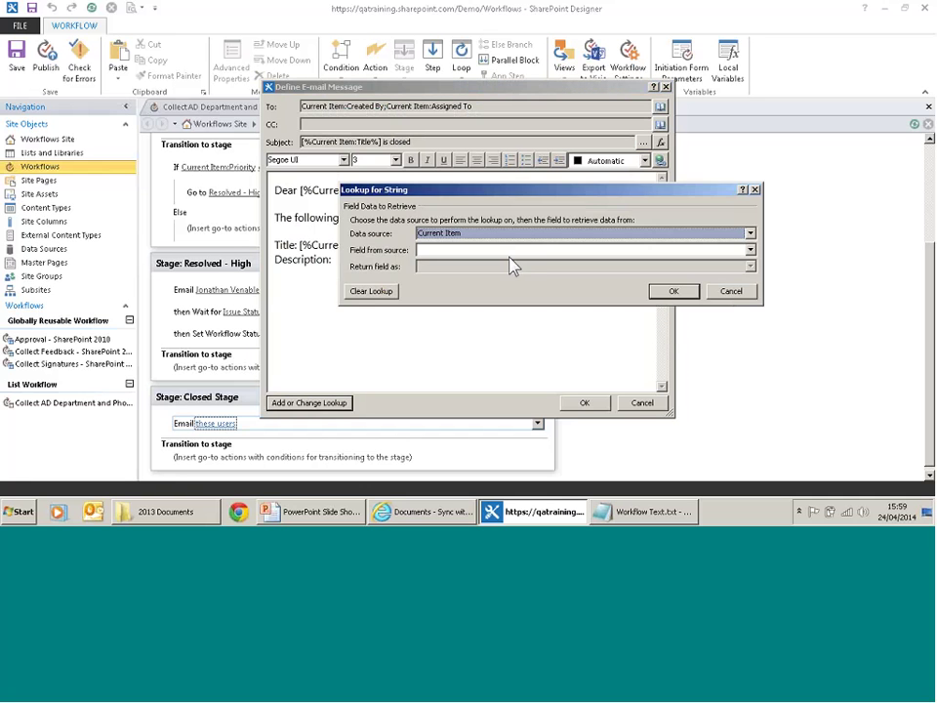
{"action": "left_click", "coordinate": [517, 250]}
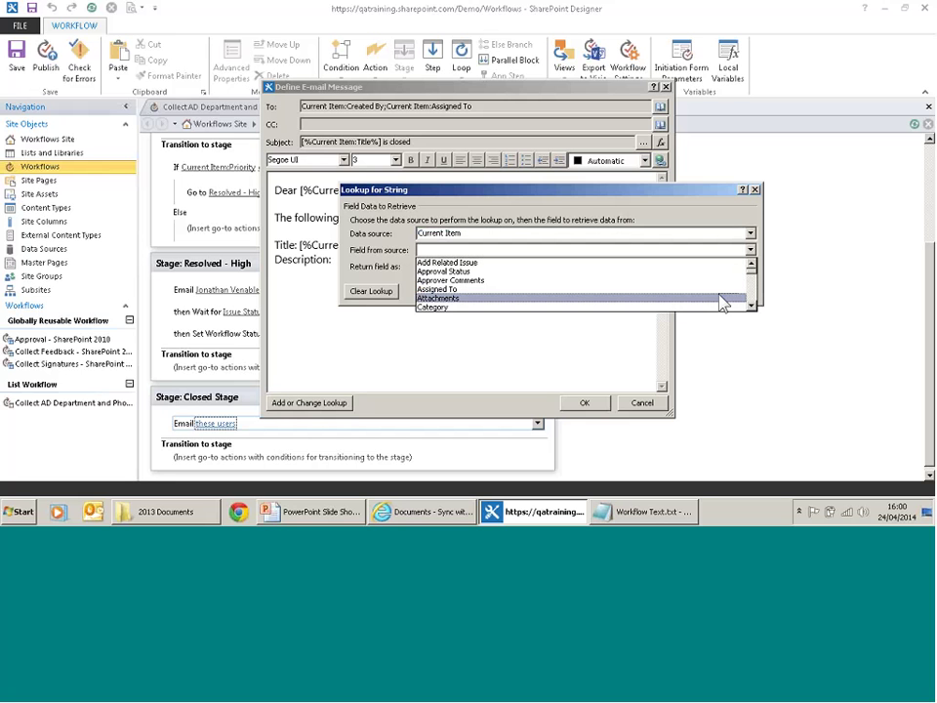
{"action": "left_click", "coordinate": [751, 305]}
{"action": "left_click", "coordinate": [750, 306]}
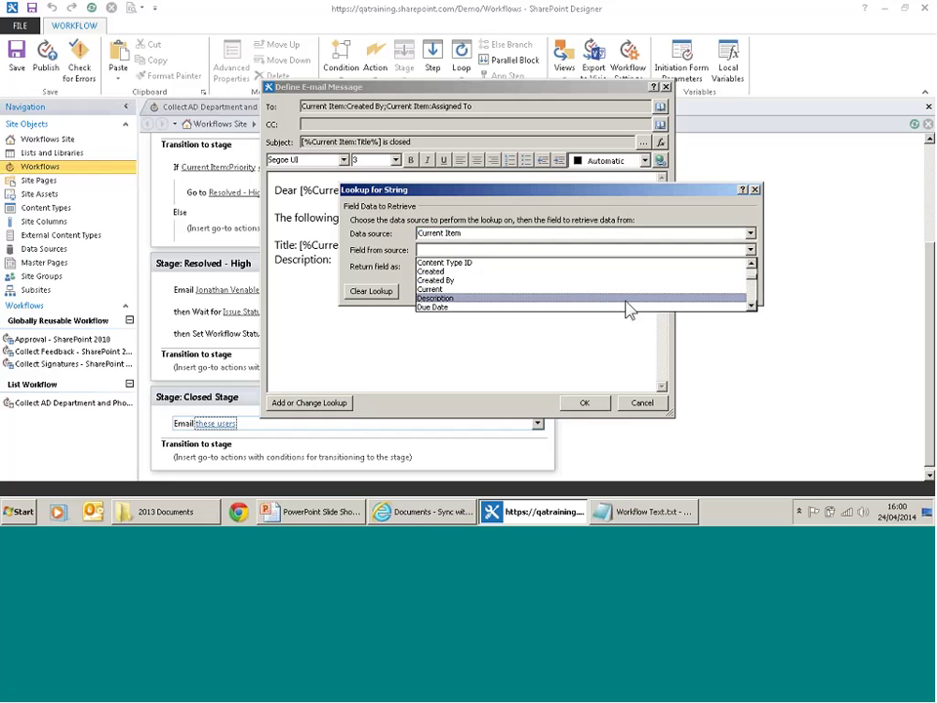
{"action": "left_click", "coordinate": [577, 302]}
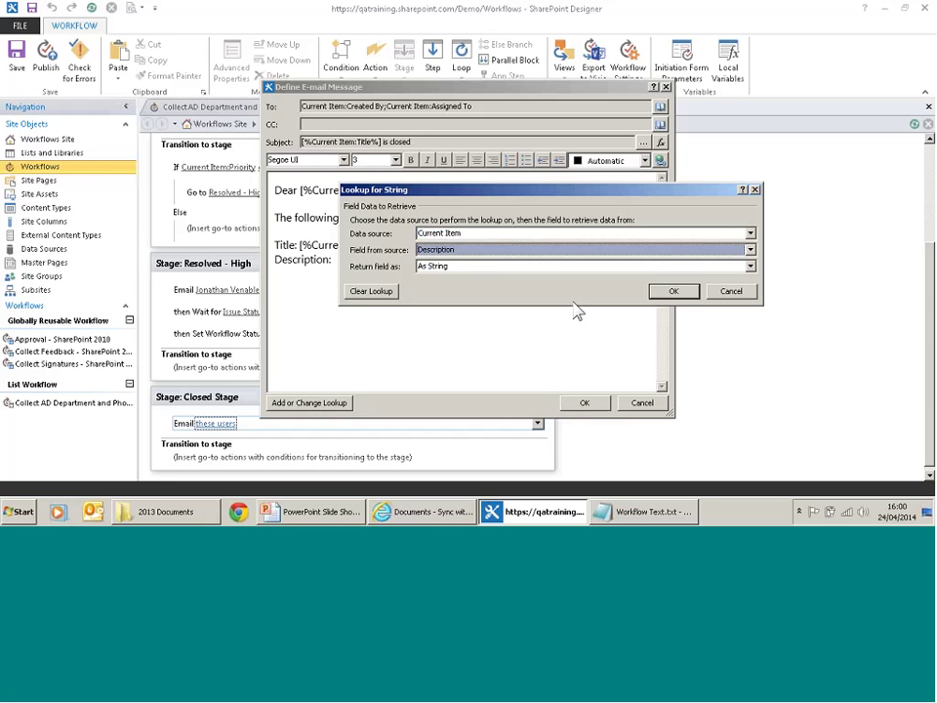
{"action": "left_click", "coordinate": [670, 291]}
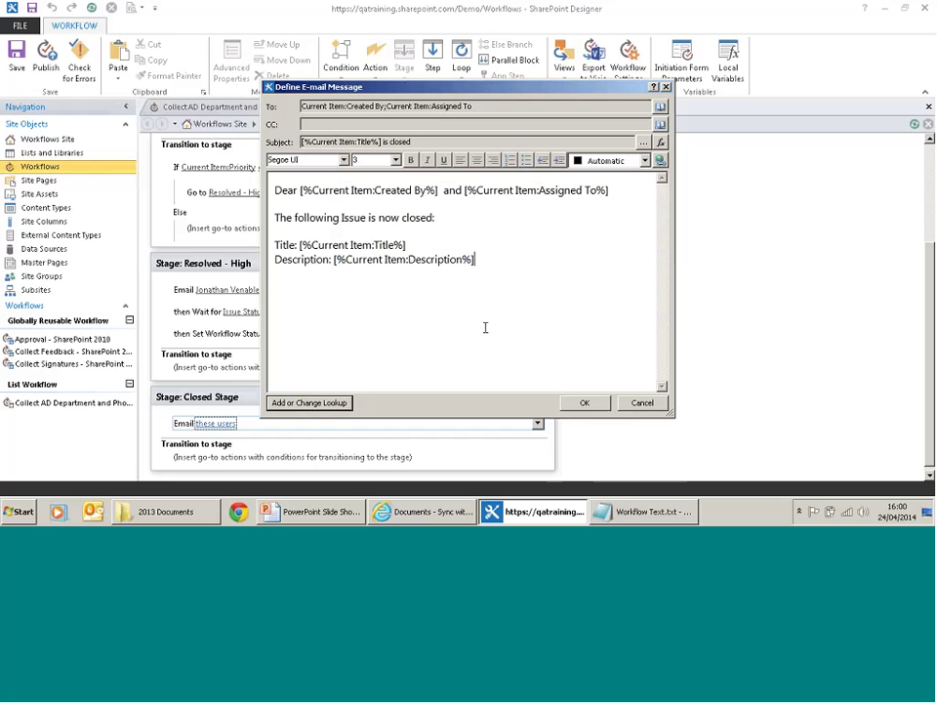
{"action": "left_click", "coordinate": [586, 404]}
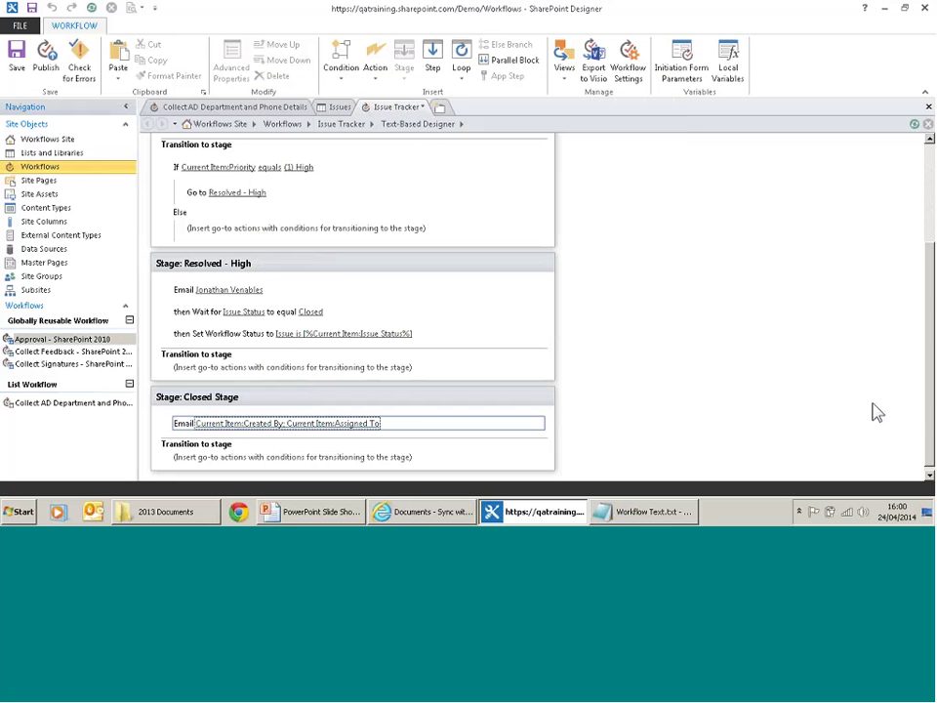
- Add a Log to History List action with the message "Workflow complete" after the email action in the Closed Stage
{"action": "left_click_drag", "start_coordinate": [932, 449], "coordinate": [933, 463]}
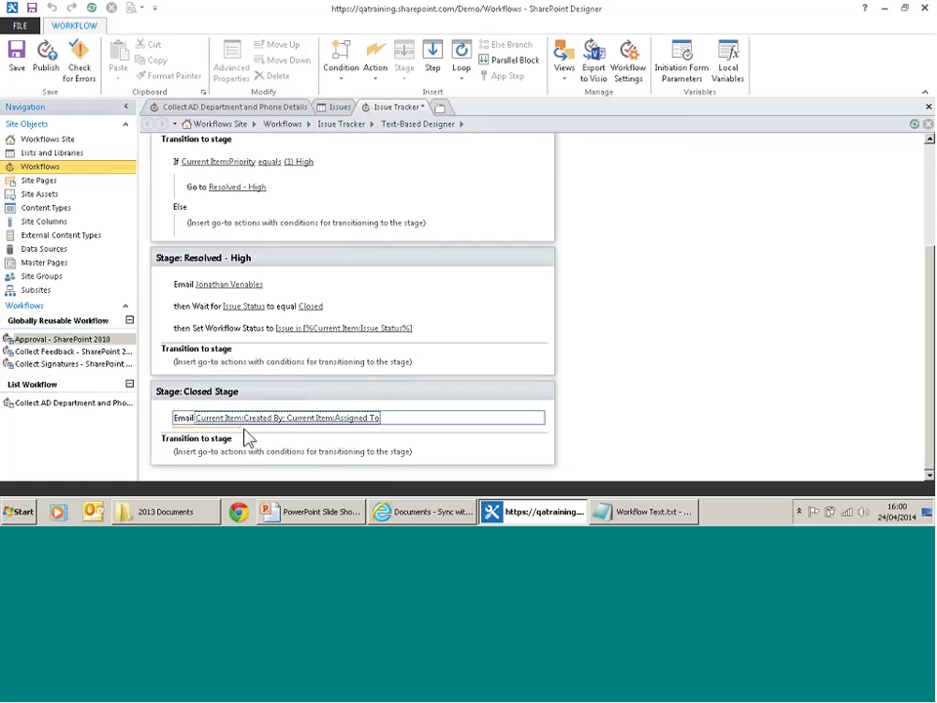
{"action": "key", "text": "Return"}
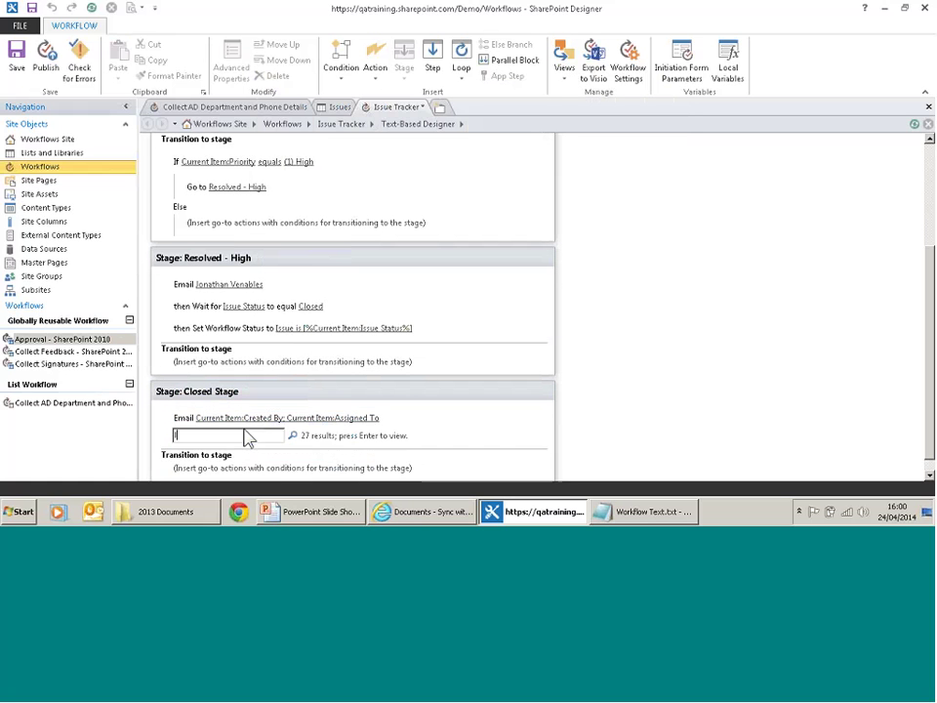
{"action": "type", "text": "log"}
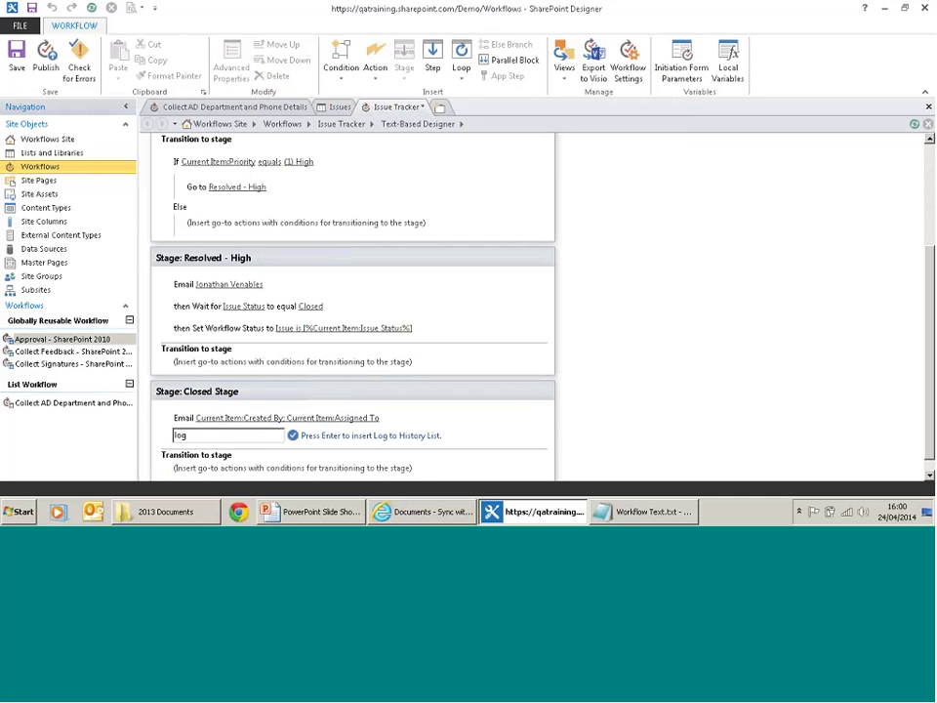
{"action": "key", "text": "Return"}
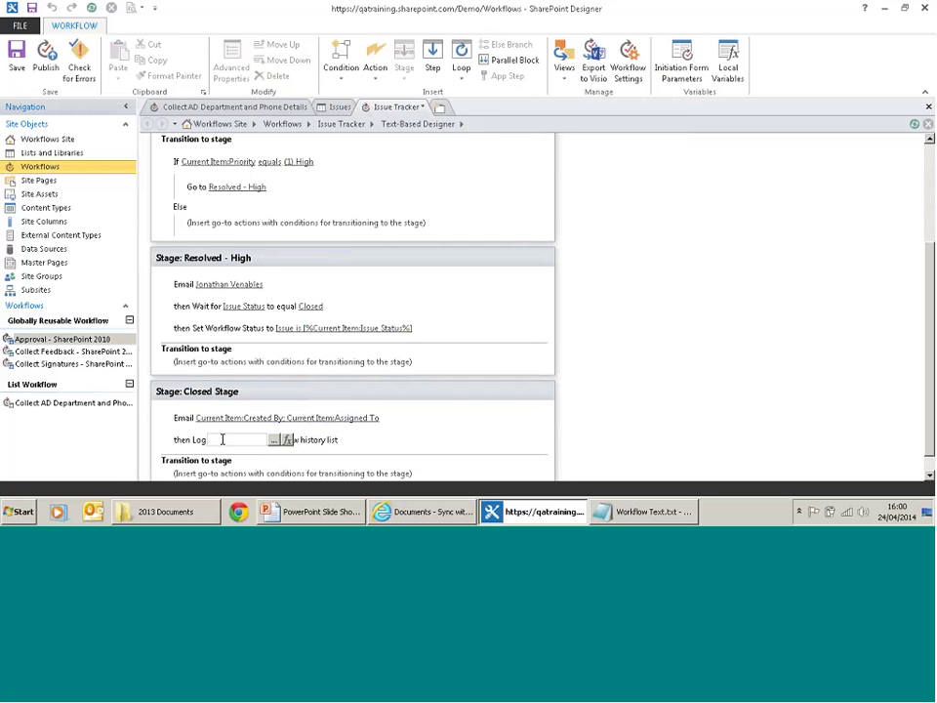
{"action": "type", "text": "Workflow"}
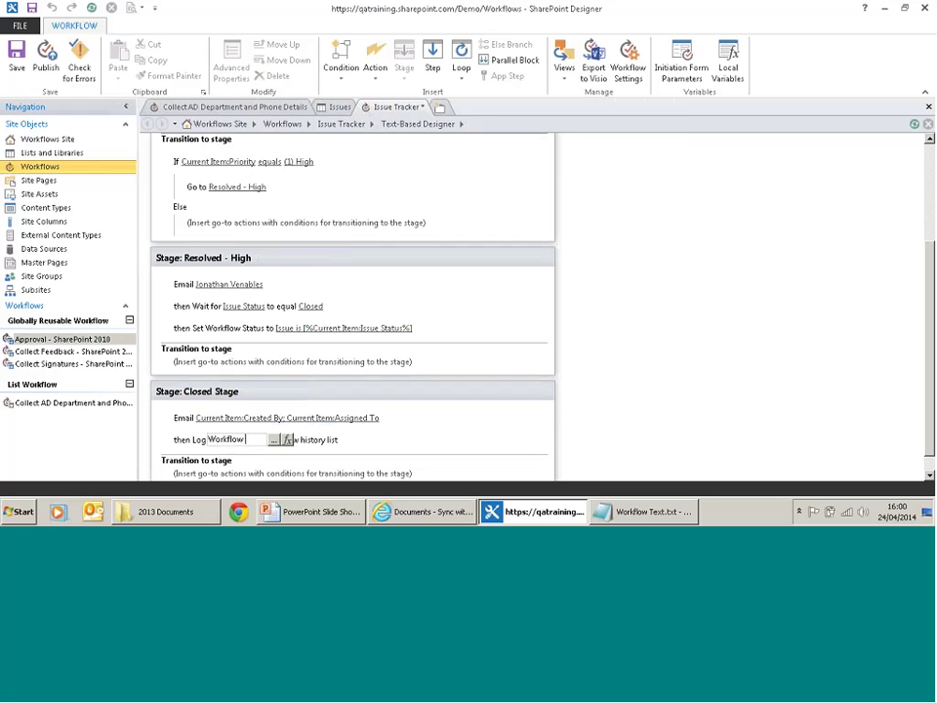
{"action": "type", "text": " complete"}
{"action": "left_click", "coordinate": [164, 445]}
{"action": "left_click", "coordinate": [214, 474]}
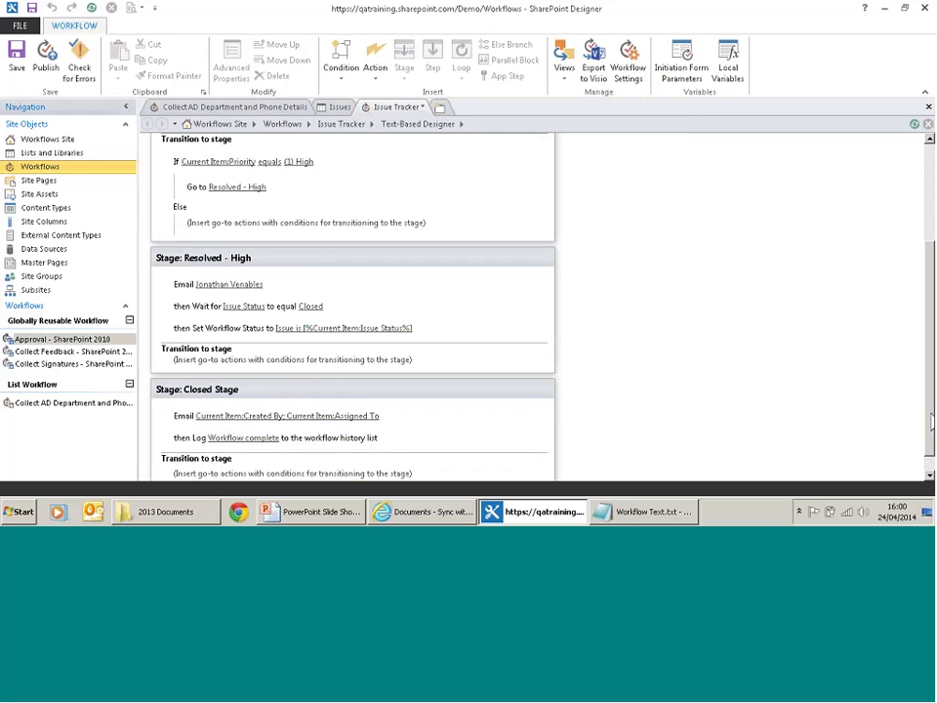
- Add a go-to action in the Resolved - High stage's transition section that leads to Closed Stage
{"action": "scroll", "coordinate": [932, 447], "scroll_direction": "down", "scroll_amount": 1}
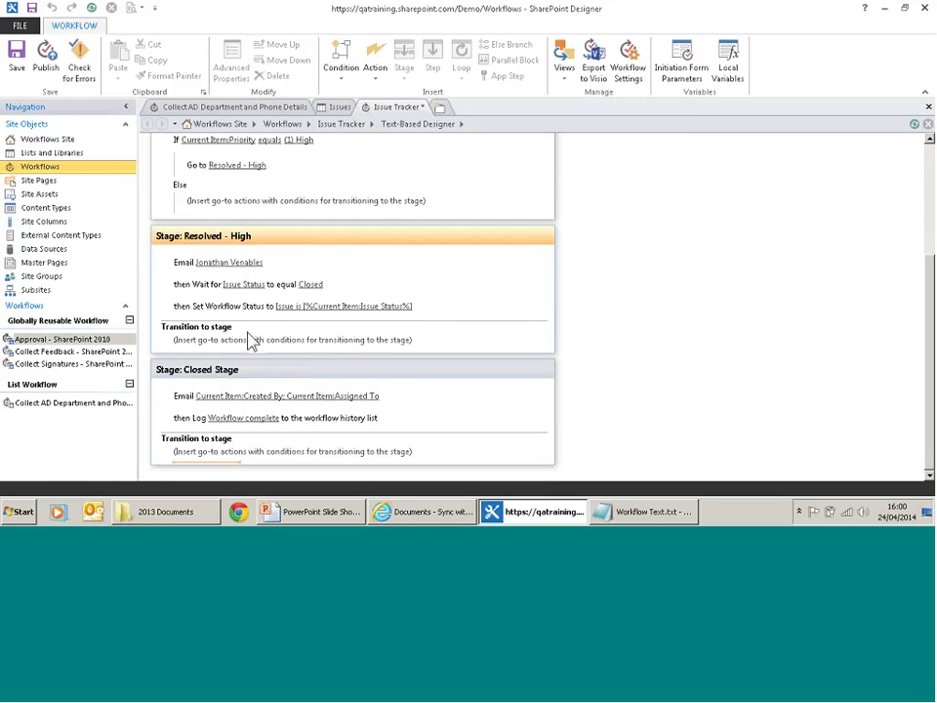
{"action": "left_click", "coordinate": [219, 261]}
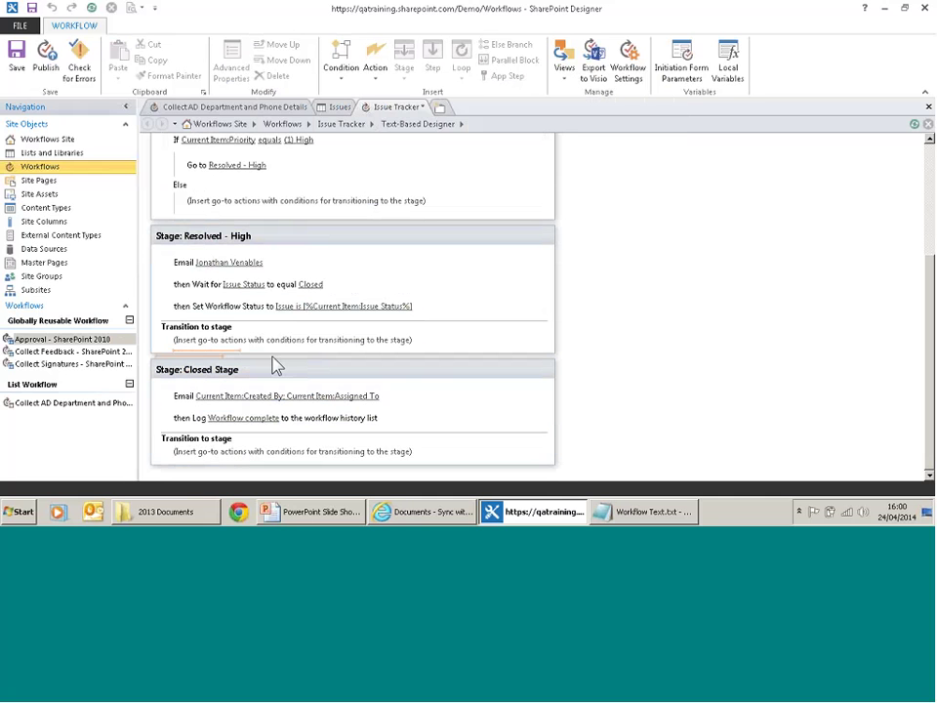
{"action": "type", "text": "go"}
{"action": "key", "text": "Return"}
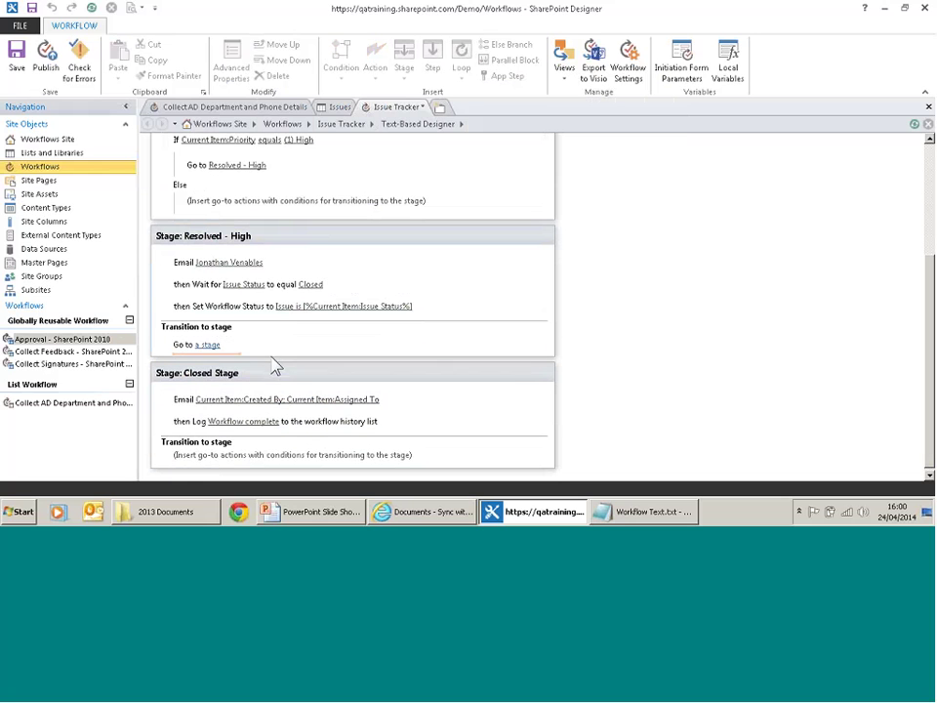
{"action": "left_click", "coordinate": [208, 346]}
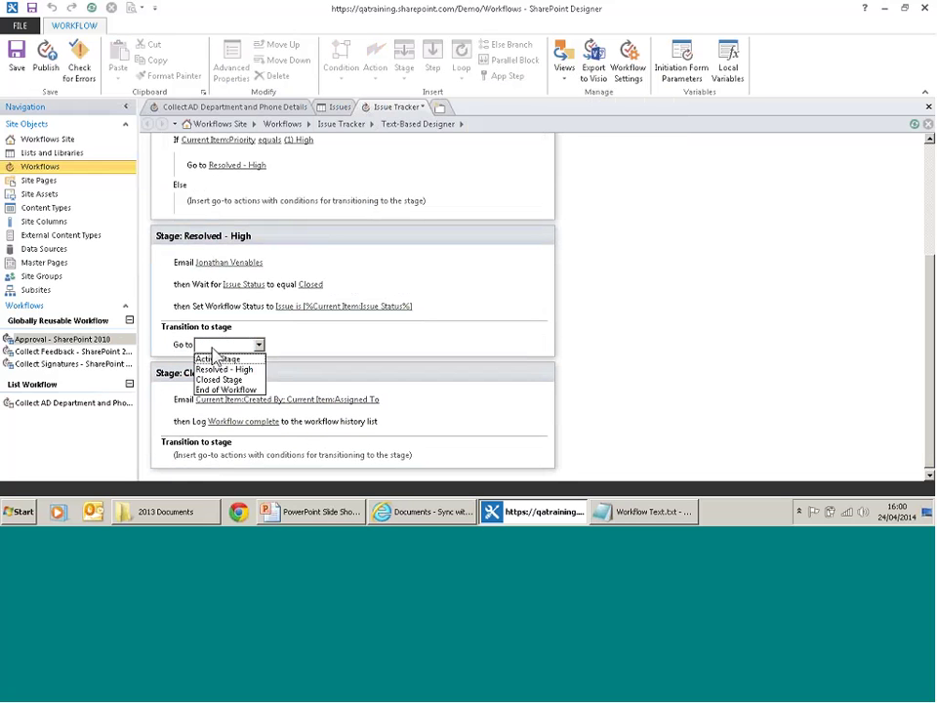
{"action": "left_click", "coordinate": [220, 380]}
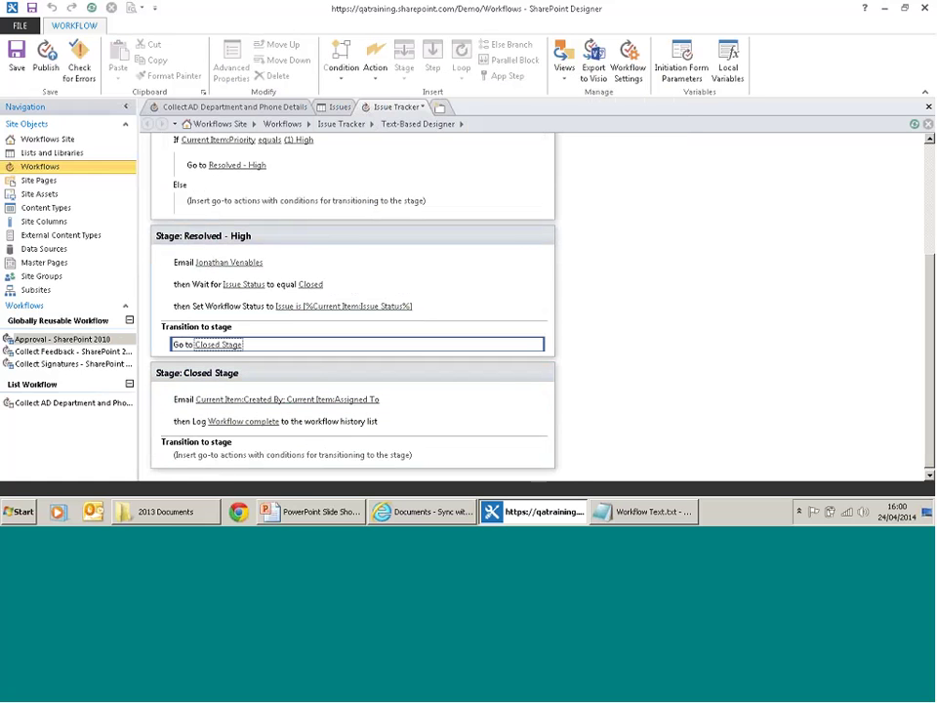
- Add a go-to action in the Closed Stage's transition section that leads to End of Workflow
{"action": "left_click", "coordinate": [220, 454]}
{"action": "type", "text": "go"}
{"action": "key", "text": "Return"}
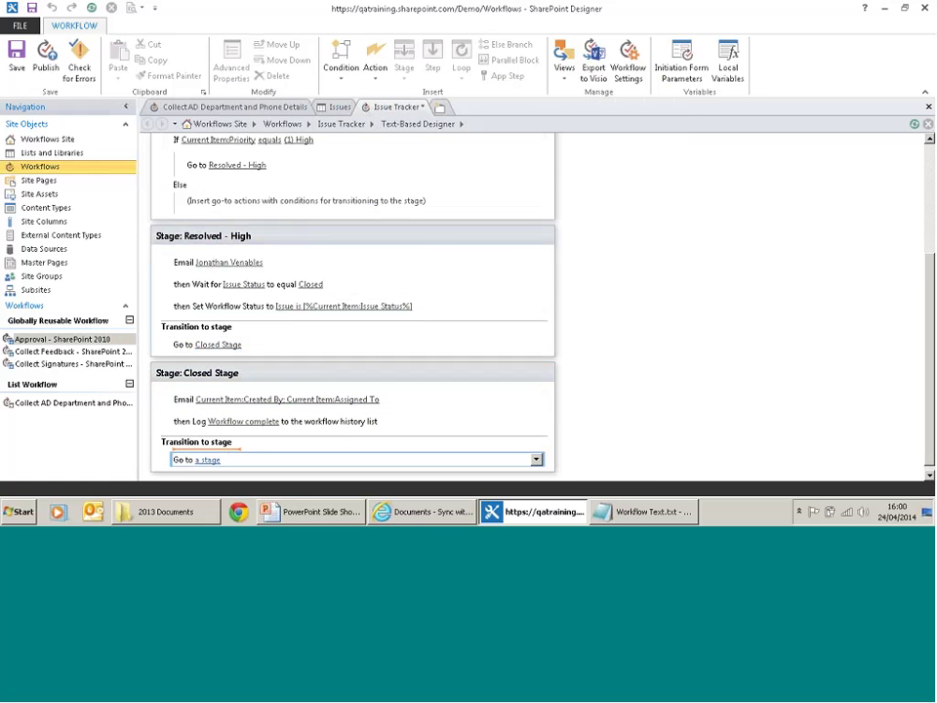
{"action": "left_click", "coordinate": [219, 460]}
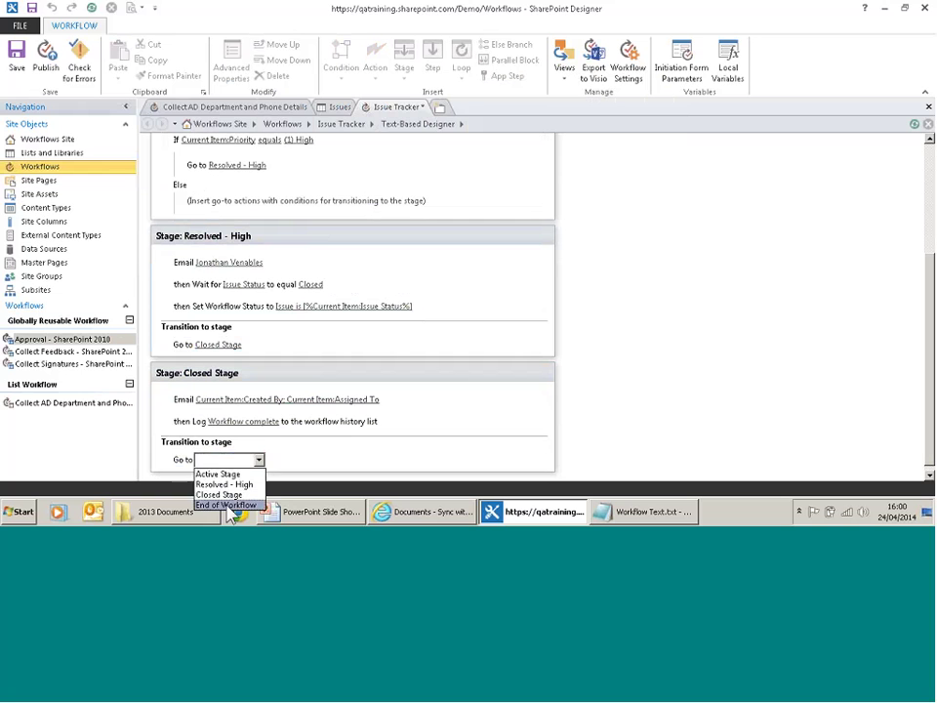
{"action": "left_click", "coordinate": [229, 505]}
- Save the Issue Tracker workflow
{"action": "left_click", "coordinate": [252, 480]}
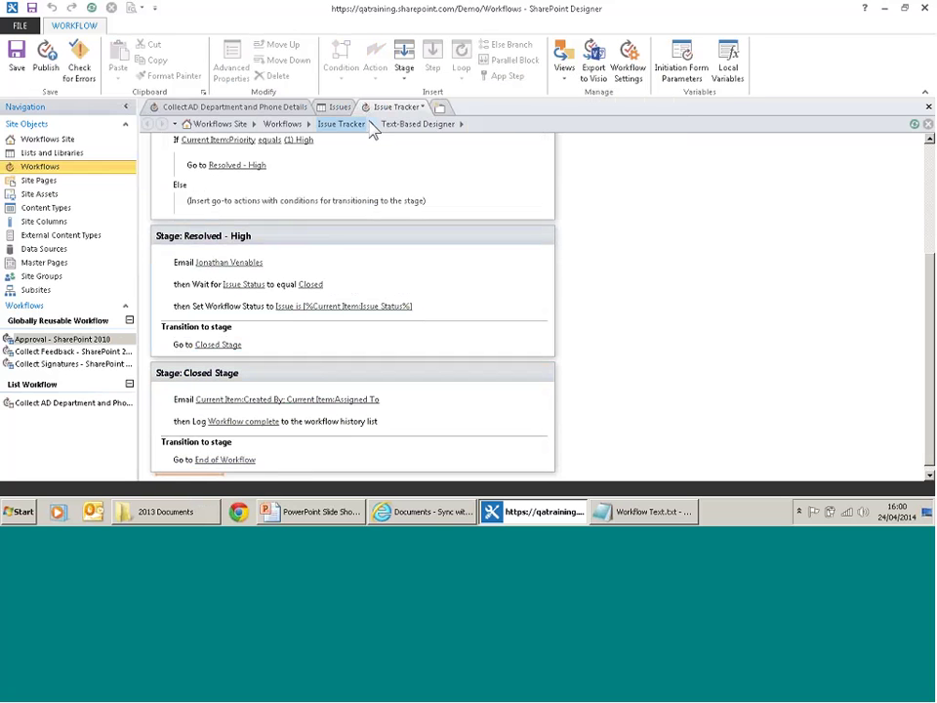
{"action": "right_click", "coordinate": [418, 106]}
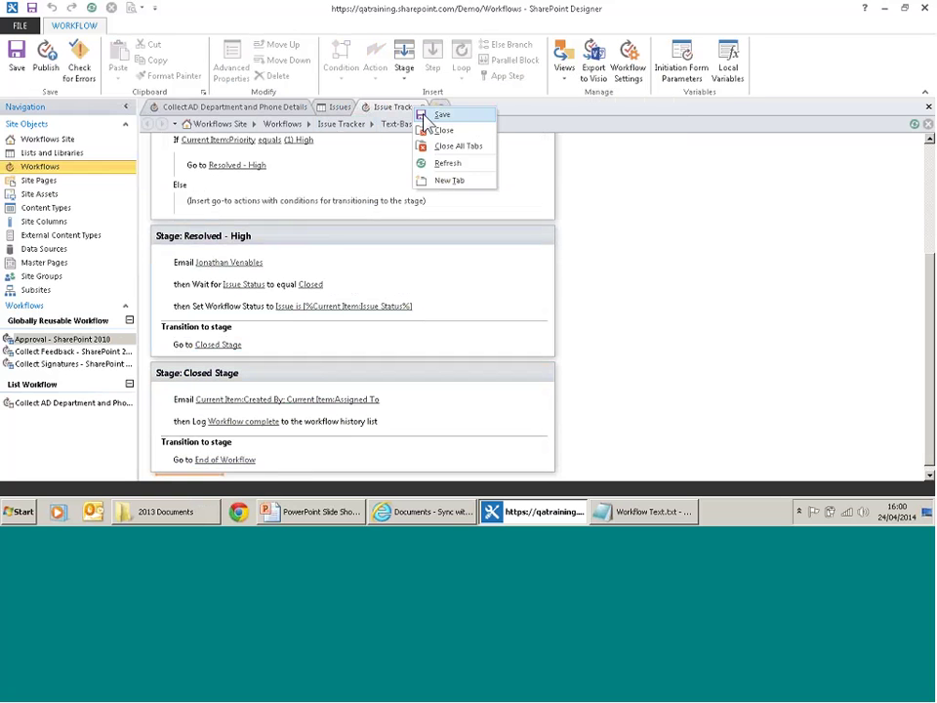
{"action": "left_click", "coordinate": [424, 115]}
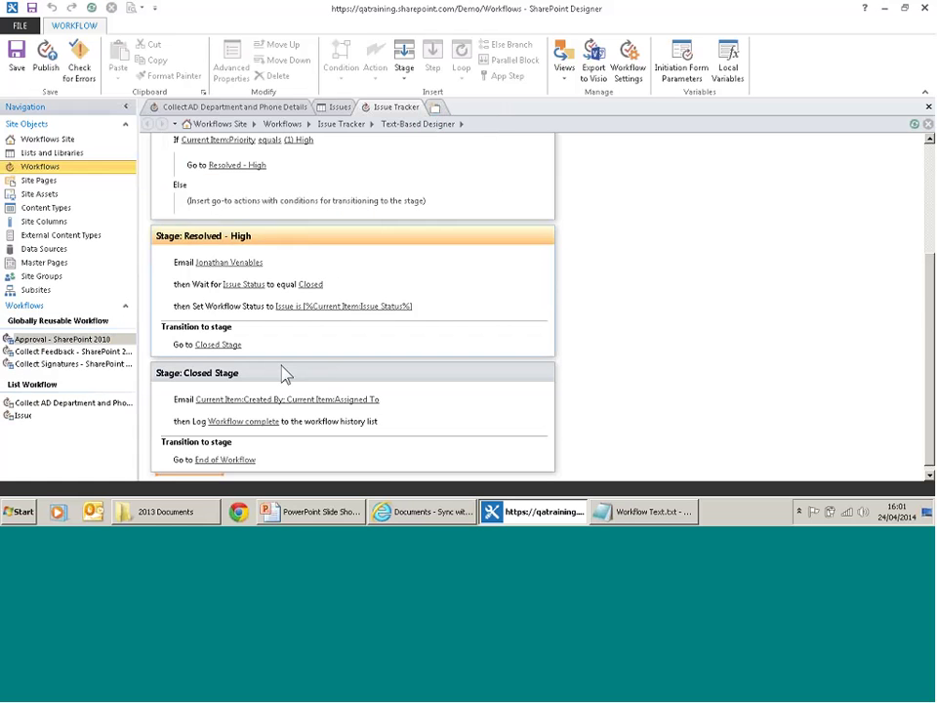
- Review the stages of the Issue Tracker workflow and switch its view to the Visual Designer
{"action": "left_click", "coordinate": [428, 237]}
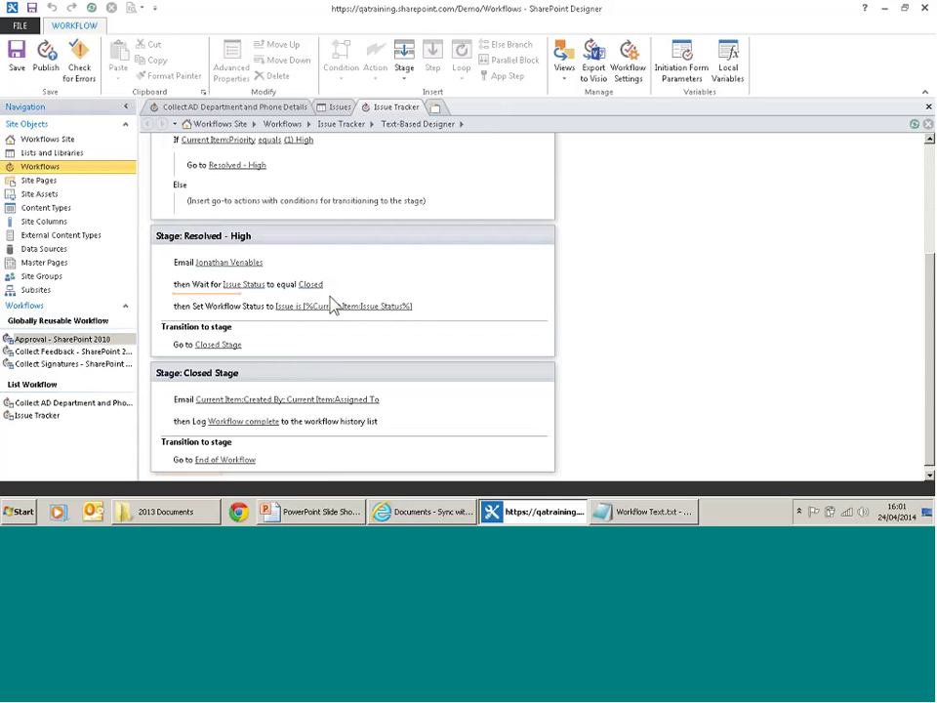
{"action": "scroll", "coordinate": [931, 228], "scroll_direction": "up", "scroll_amount": 5}
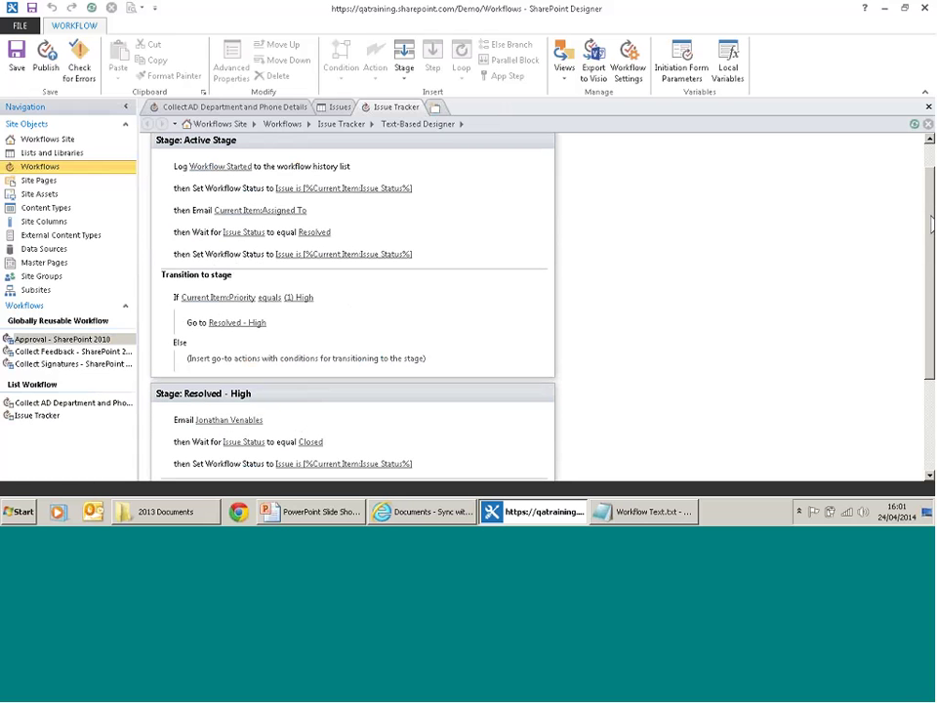
{"action": "scroll", "coordinate": [282, 319], "scroll_direction": "down", "scroll_amount": 3}
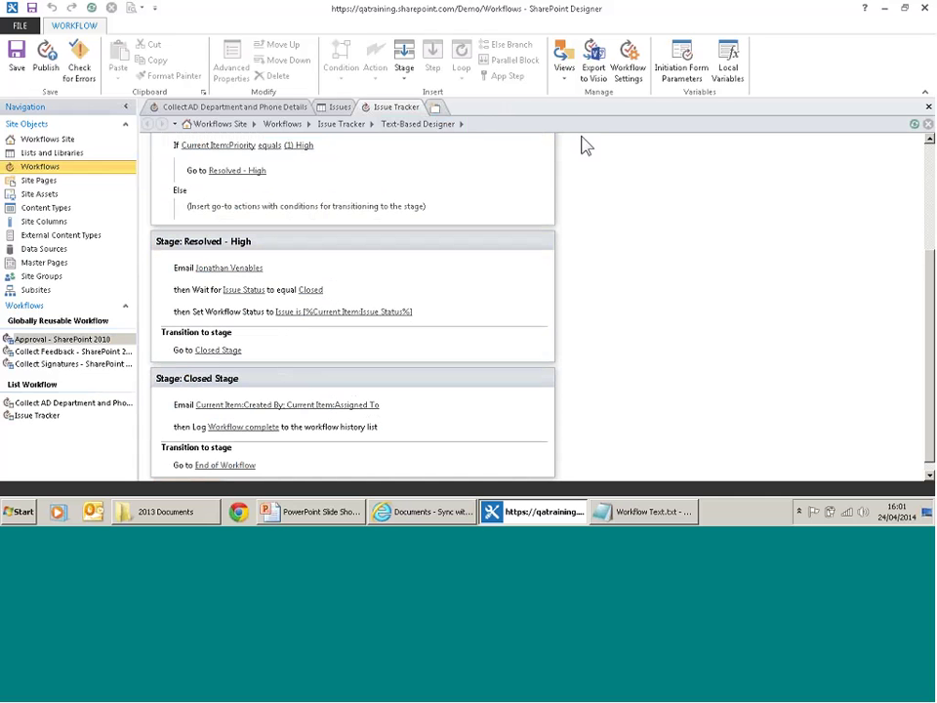
{"action": "left_click", "coordinate": [564, 78]}
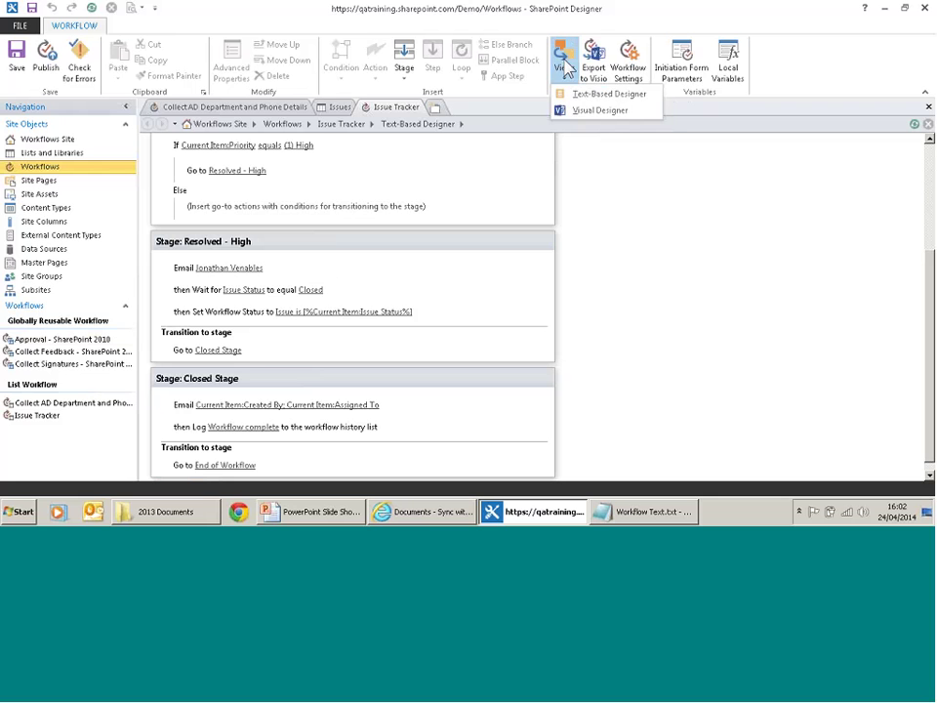
{"action": "left_click", "coordinate": [588, 111]}
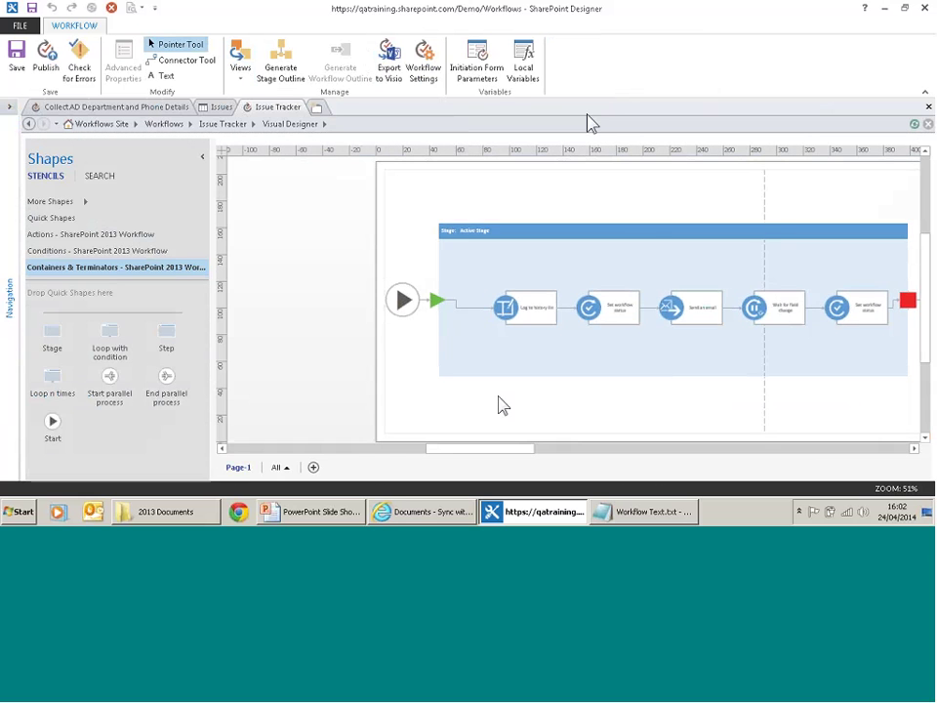
- Set the diagram zoom to 75% and examine the sequence of actions in the Active Stage
{"action": "mouse_move", "coordinate": [502, 449]}
{"action": "left_mouse_down"}
{"action": "mouse_move", "coordinate": [523, 449]}
{"action": "mouse_move", "coordinate": [530, 460]}
{"action": "mouse_move", "coordinate": [517, 450]}
{"action": "left_mouse_up"}
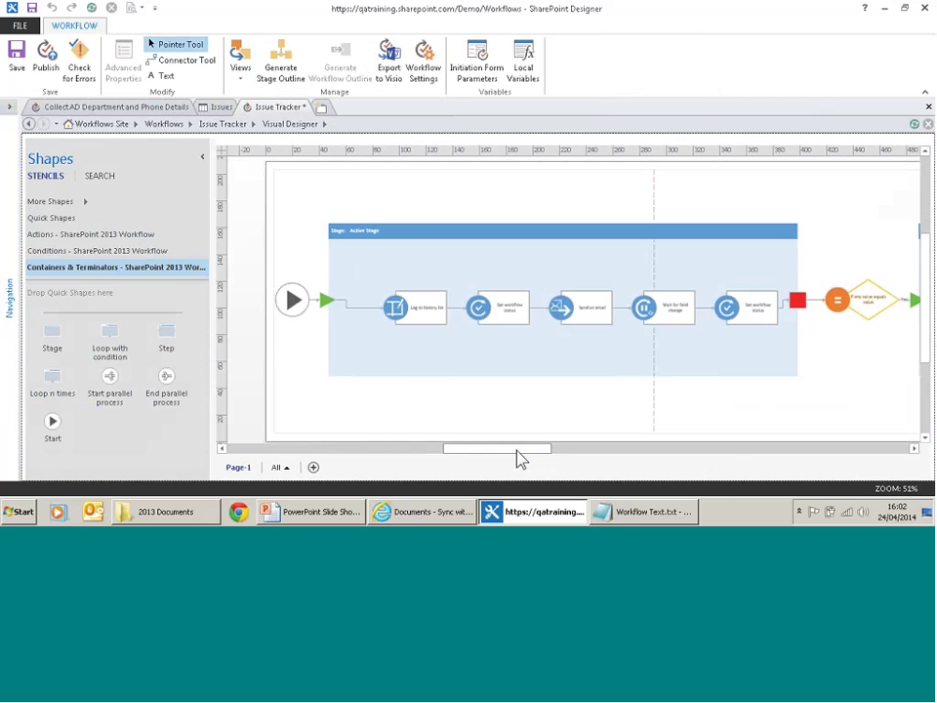
{"action": "left_click", "coordinate": [859, 490]}
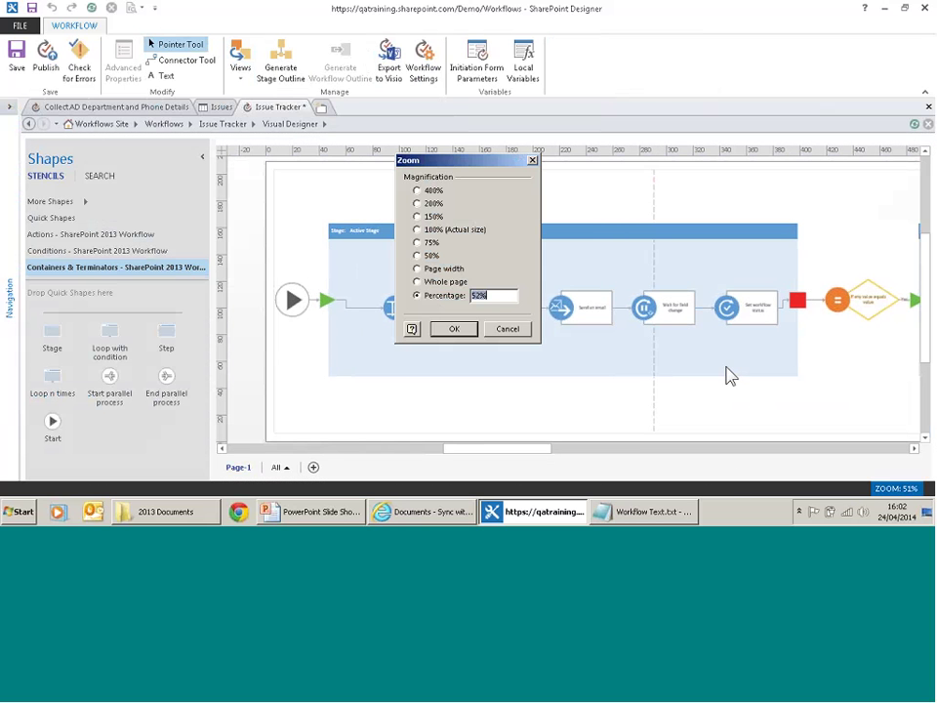
{"action": "left_click", "coordinate": [418, 242]}
{"action": "left_click", "coordinate": [454, 329]}
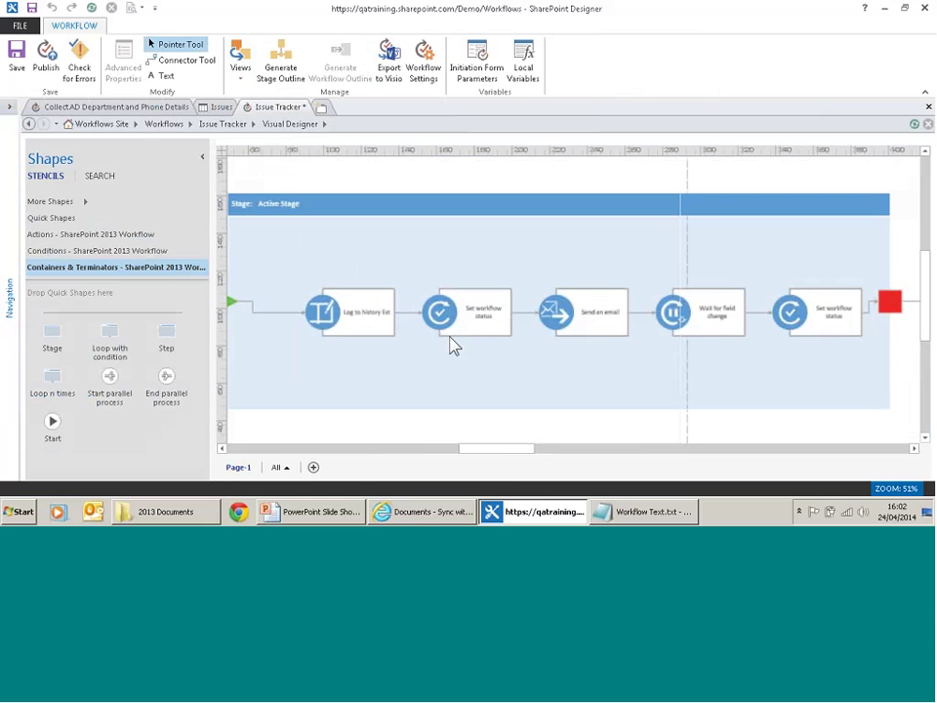
{"action": "mouse_move", "coordinate": [508, 451]}
{"action": "left_mouse_down"}
{"action": "mouse_move", "coordinate": [495, 451]}
{"action": "mouse_move", "coordinate": [509, 456]}
{"action": "left_mouse_up"}
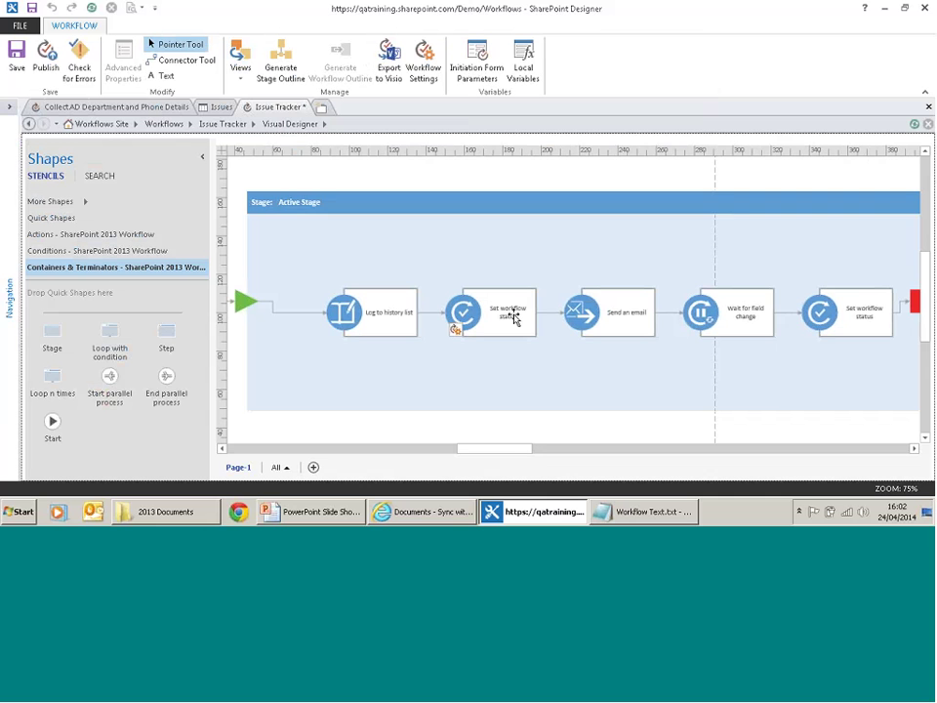
{"action": "left_click_drag", "start_coordinate": [533, 454], "coordinate": [542, 456]}
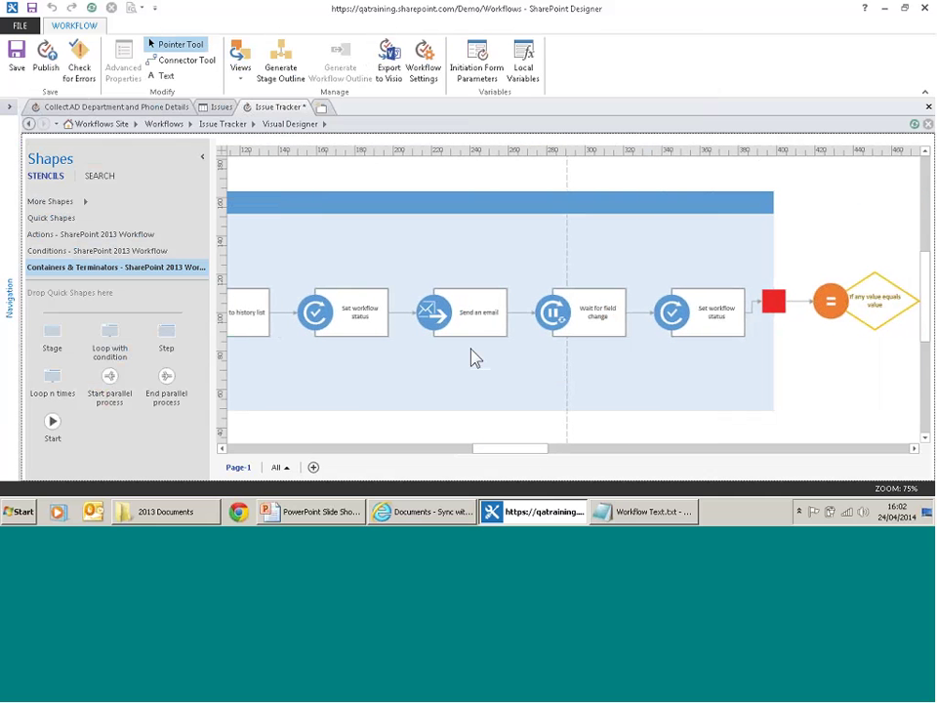
{"action": "left_click_drag", "start_coordinate": [484, 456], "coordinate": [465, 456]}
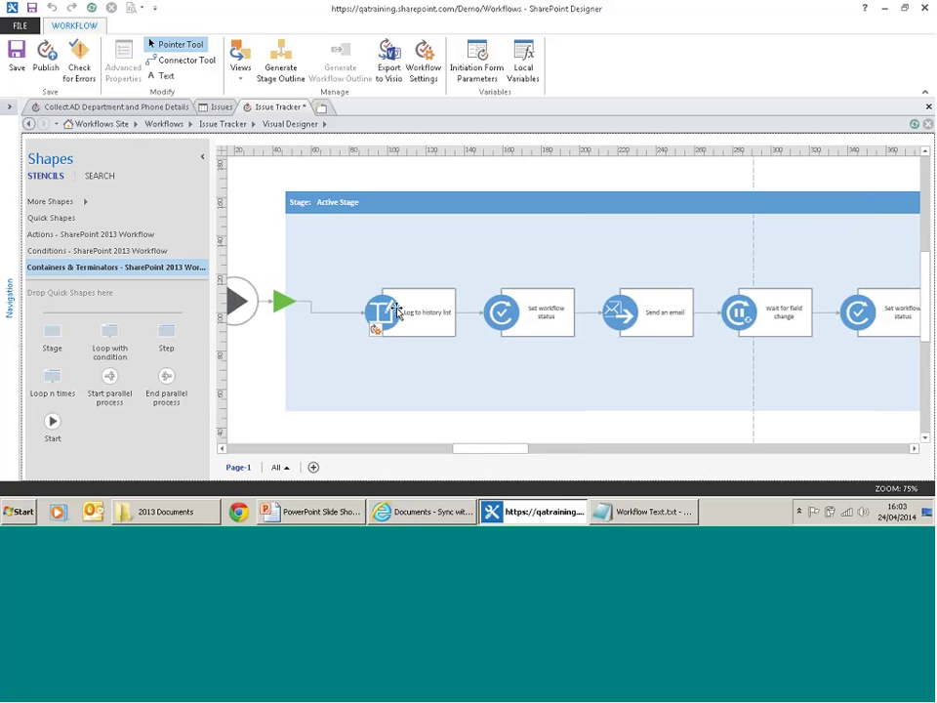
- Open the message of the Active Stage's Log to history list action, try out a text edit and remove it again
{"action": "left_click", "coordinate": [379, 331]}
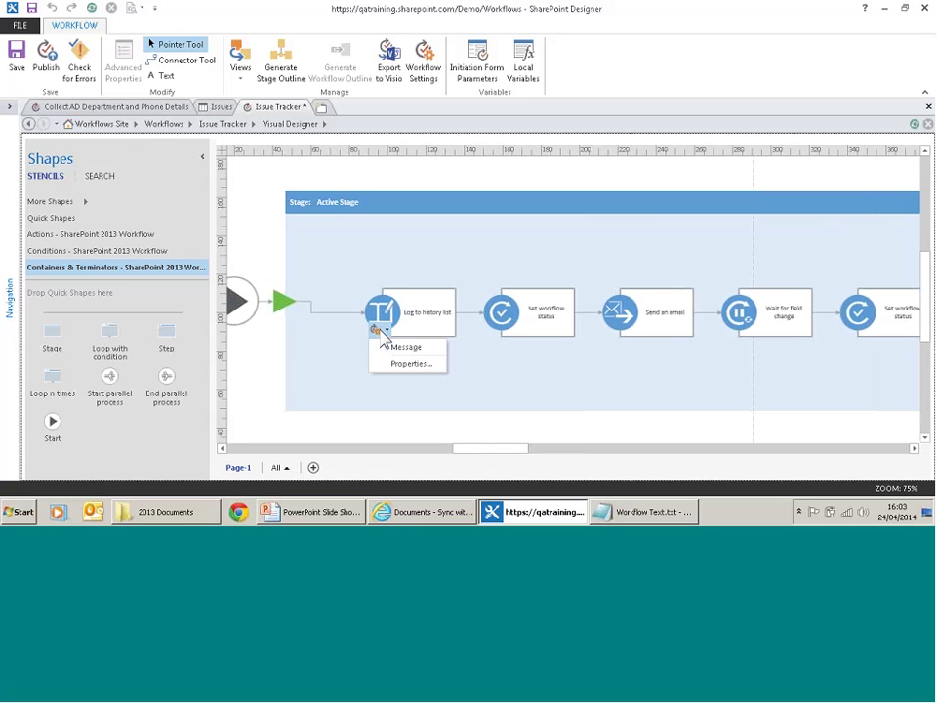
{"action": "left_click", "coordinate": [383, 348]}
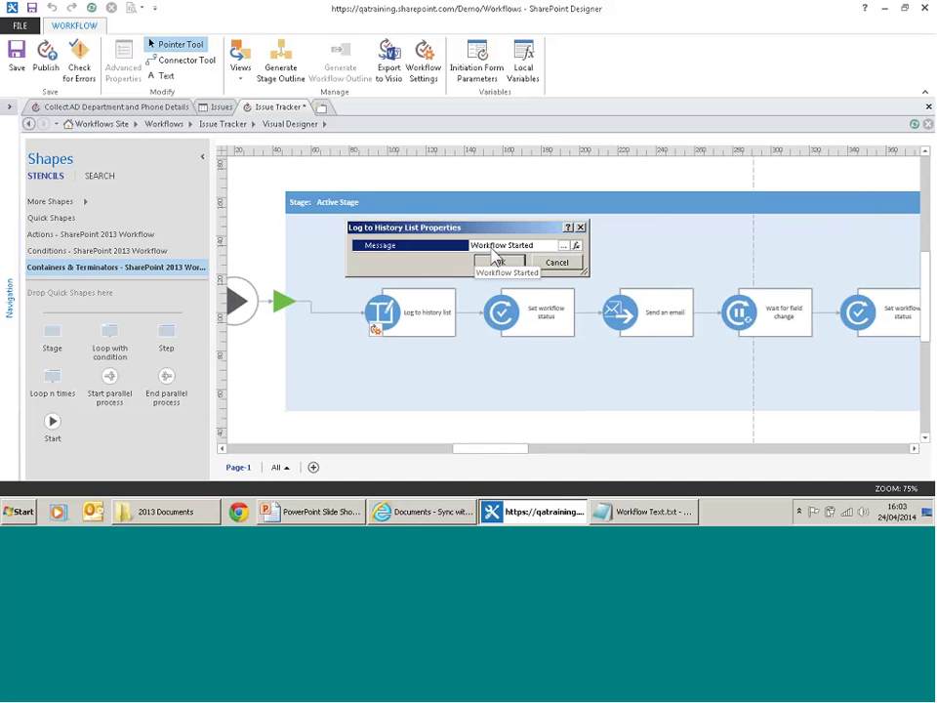
{"action": "key", "text": "Tab"}
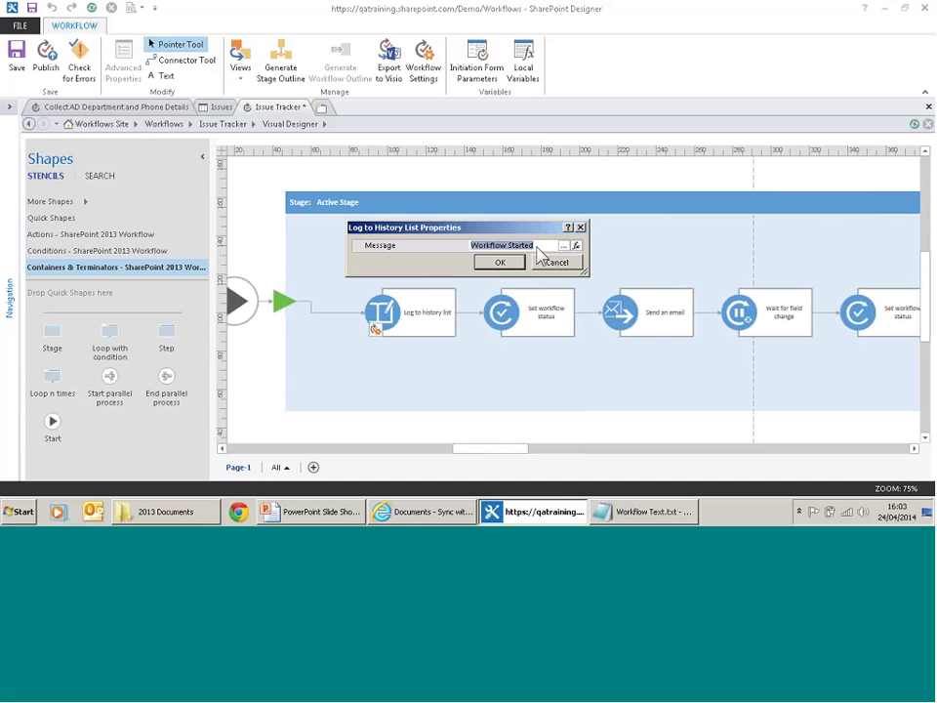
{"action": "key", "text": "End"}
{"action": "type", "text": "ggg"}
{"action": "key", "text": "BackSpace"}
{"action": "key", "text": "BackSpace"}
{"action": "key", "text": "BackSpace"}
{"action": "key", "text": "BackSpace"}
{"action": "left_click", "coordinate": [520, 266]}
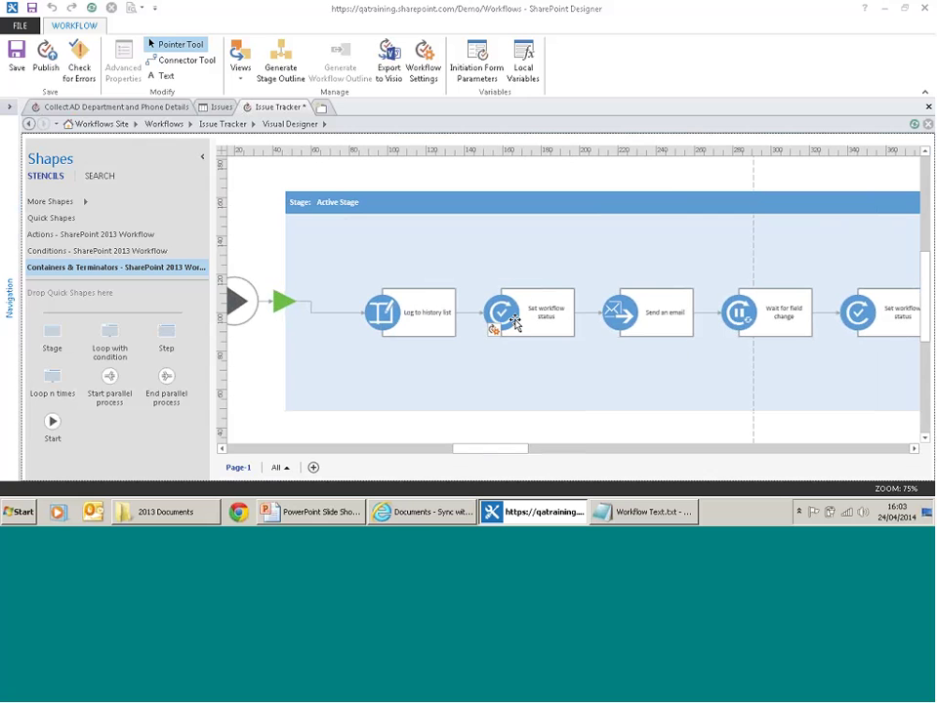
- Review the e-mail definition of the Active Stage's Send an email action without changing it
{"action": "left_click", "coordinate": [615, 331]}
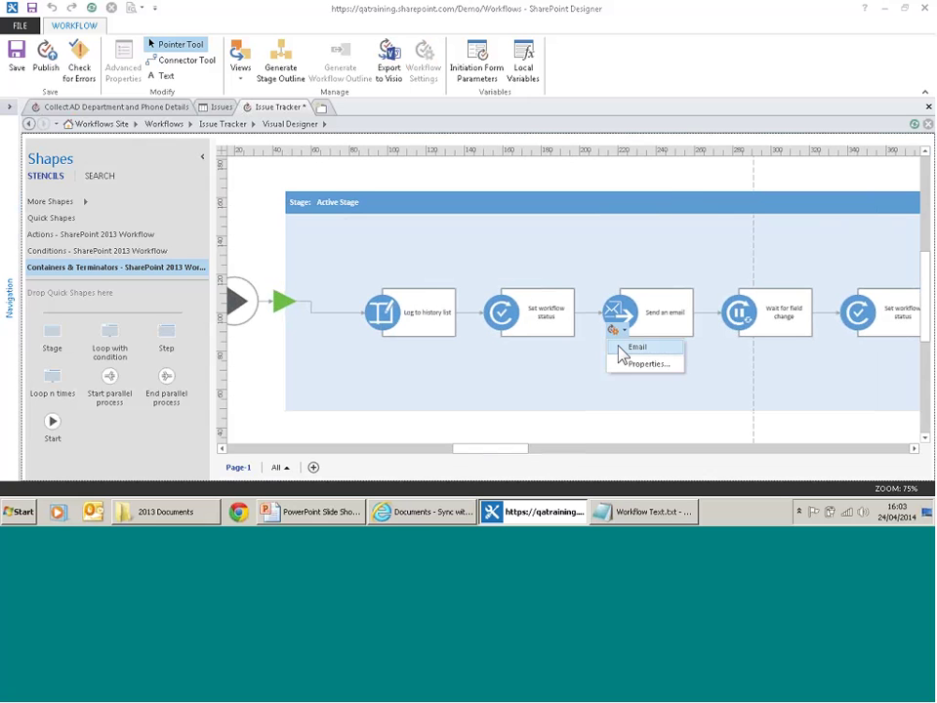
{"action": "left_click", "coordinate": [629, 347]}
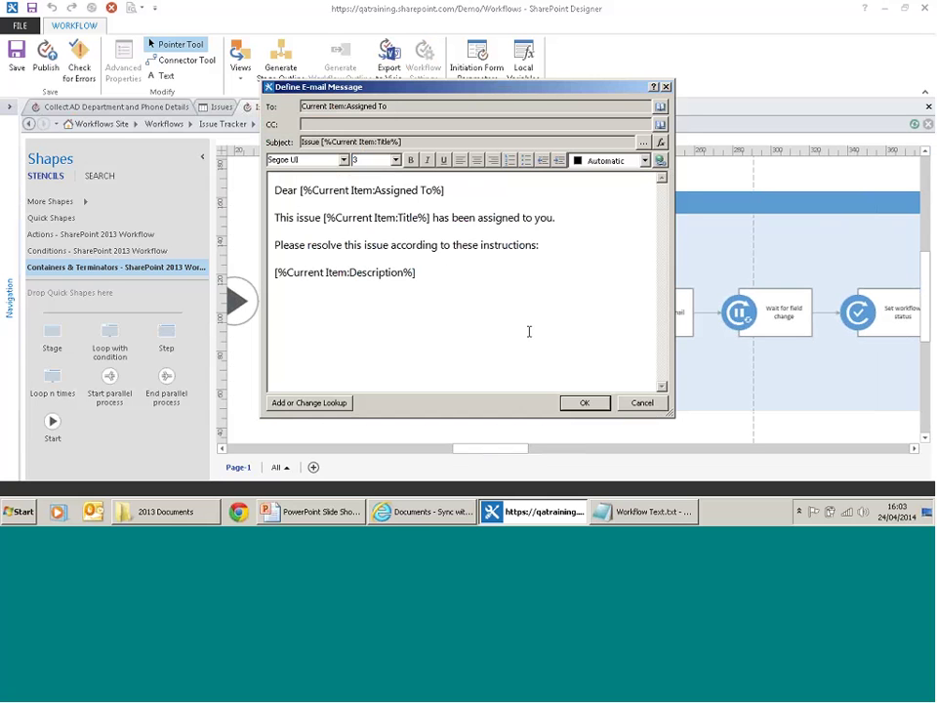
{"action": "left_click", "coordinate": [644, 403]}
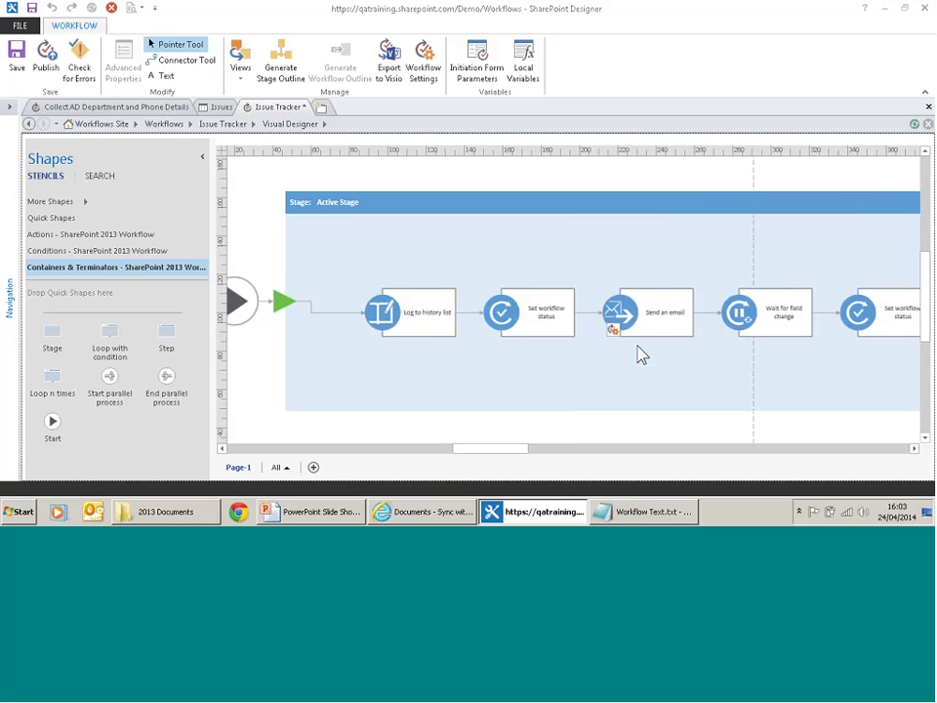
- Examine the condition after the Active Stage and the actions of the Resolved - High stage at a readable zoom
{"action": "left_click_drag", "start_coordinate": [498, 451], "coordinate": [549, 442]}
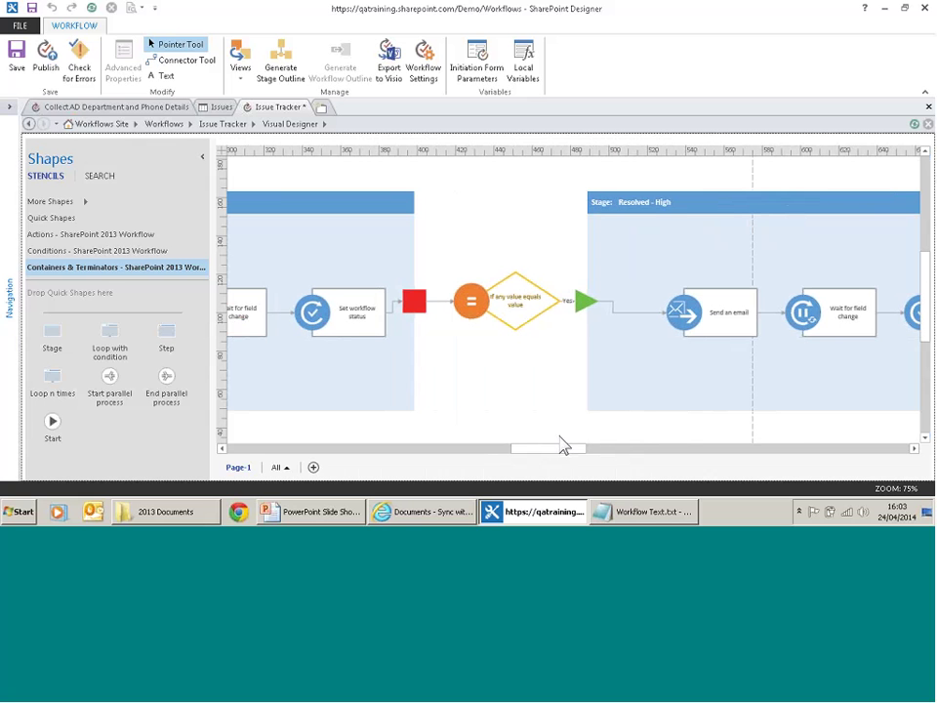
{"action": "left_click_drag", "start_coordinate": [569, 450], "coordinate": [573, 454]}
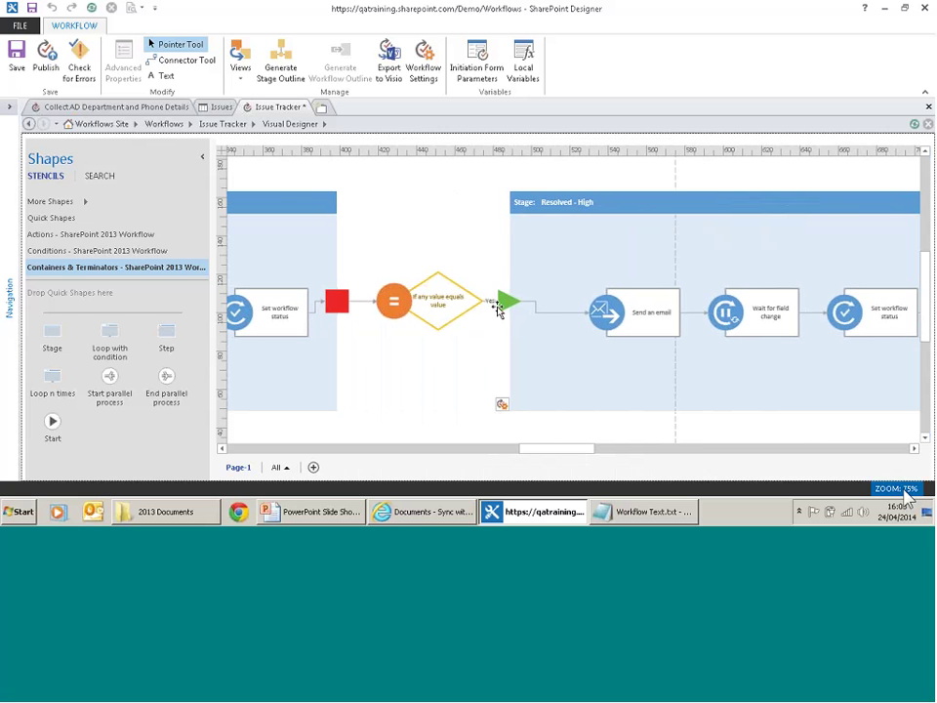
{"action": "left_click", "coordinate": [906, 491]}
{"action": "type", "text": "100"}
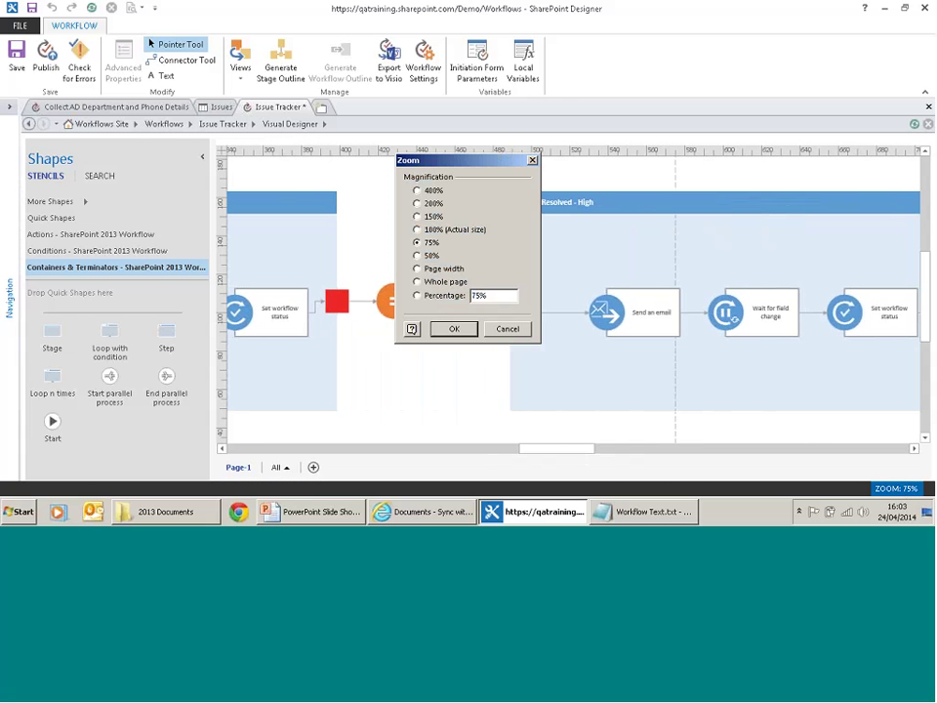
{"action": "left_click", "coordinate": [456, 328]}
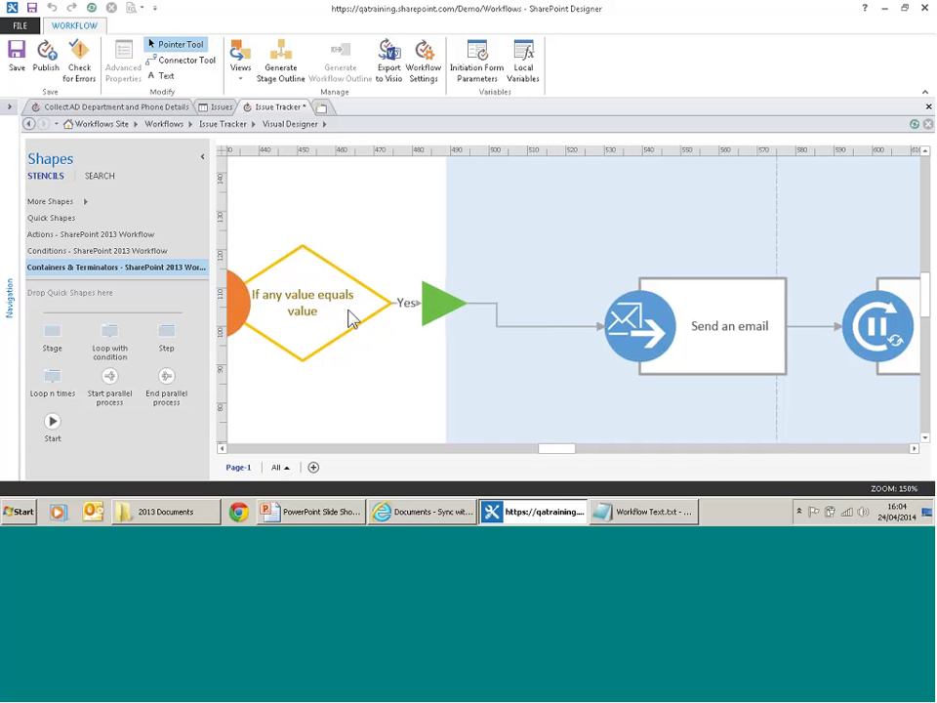
{"action": "left_click", "coordinate": [896, 488]}
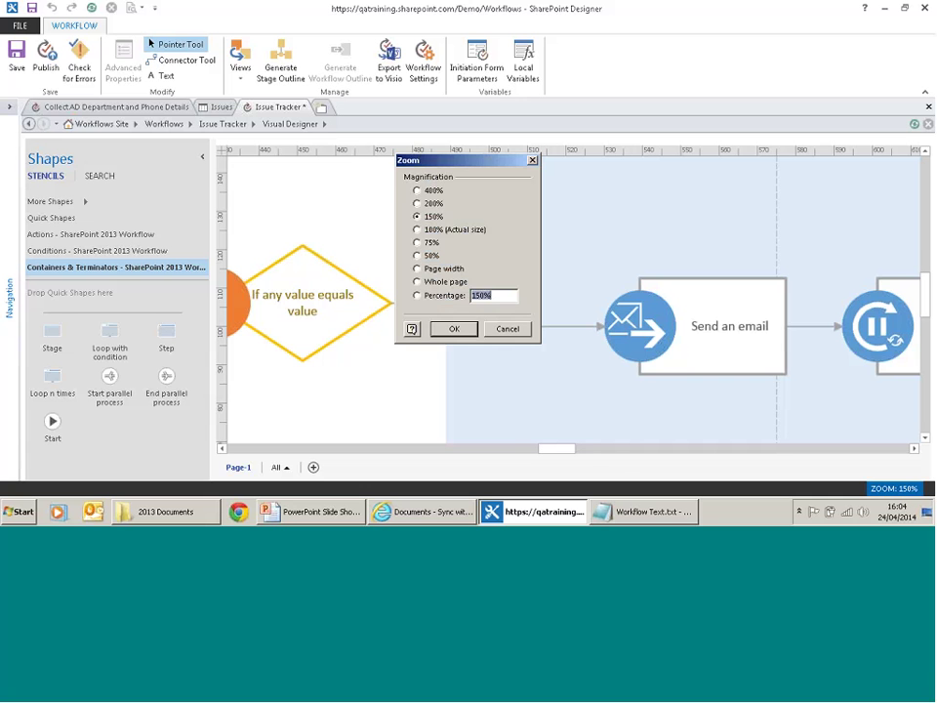
{"action": "left_click", "coordinate": [454, 329]}
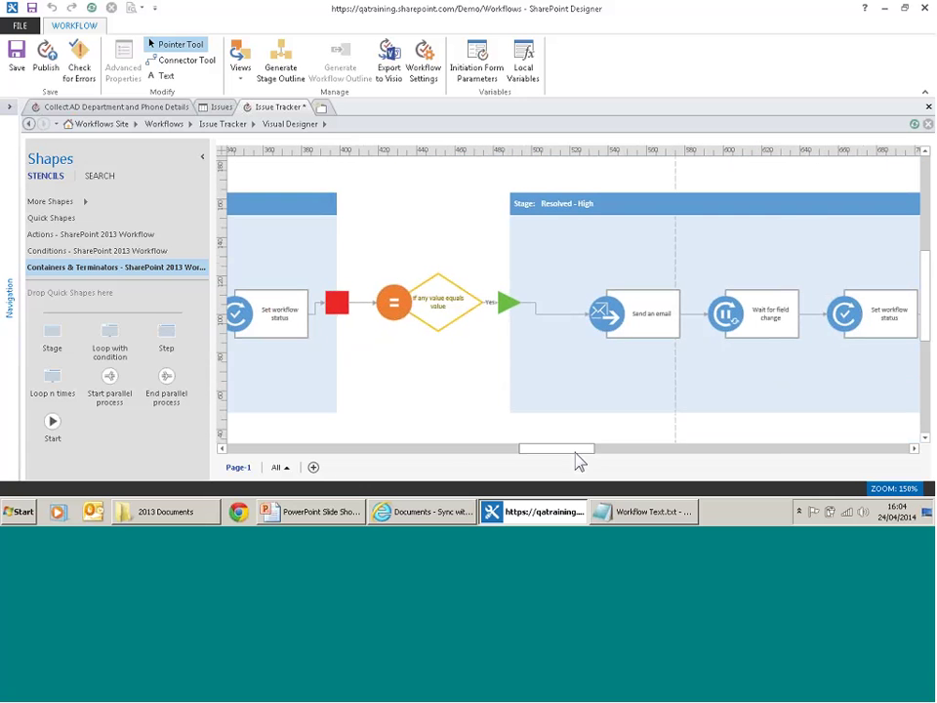
{"action": "left_click_drag", "start_coordinate": [580, 450], "coordinate": [597, 449]}
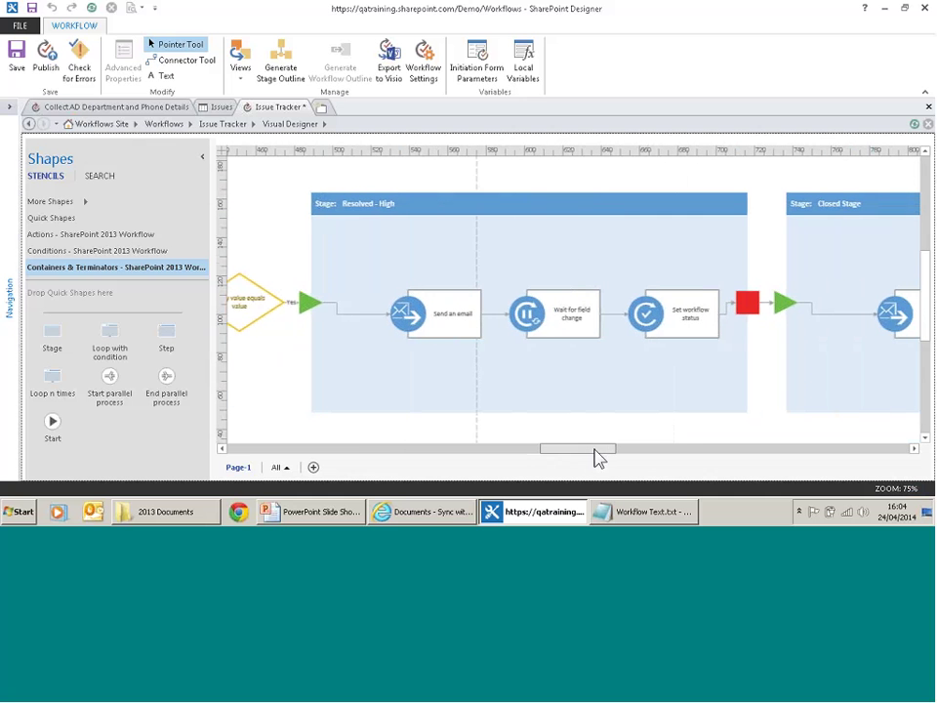
{"action": "mouse_move", "coordinate": [530, 329]}
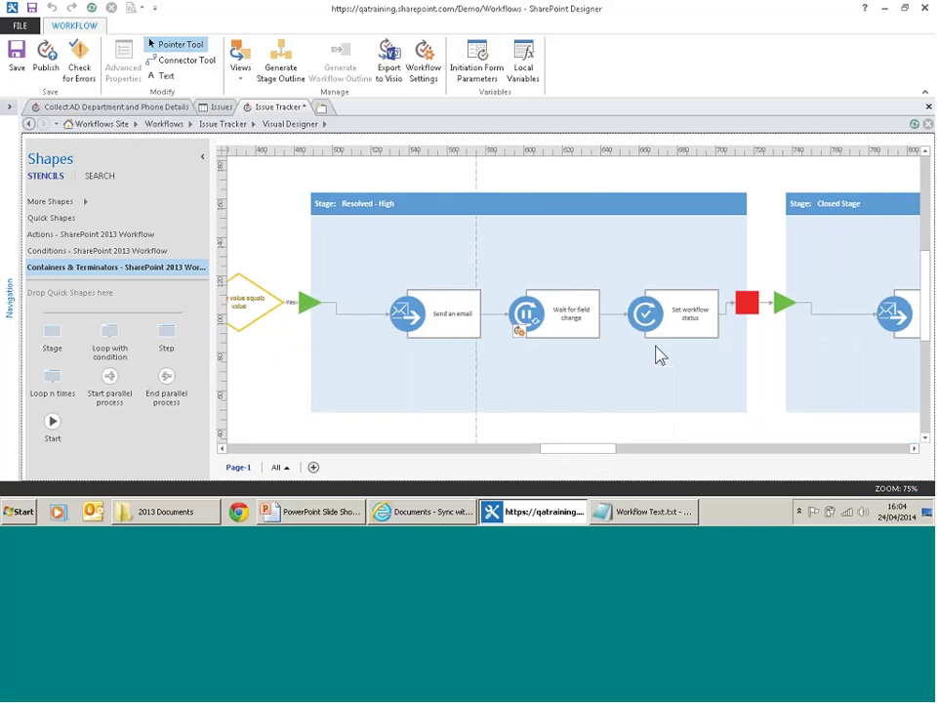
- Add a new stage container to the diagram in the empty area below the Resolved - High stage
{"action": "scroll", "coordinate": [930, 322], "scroll_direction": "down", "scroll_amount": 1}
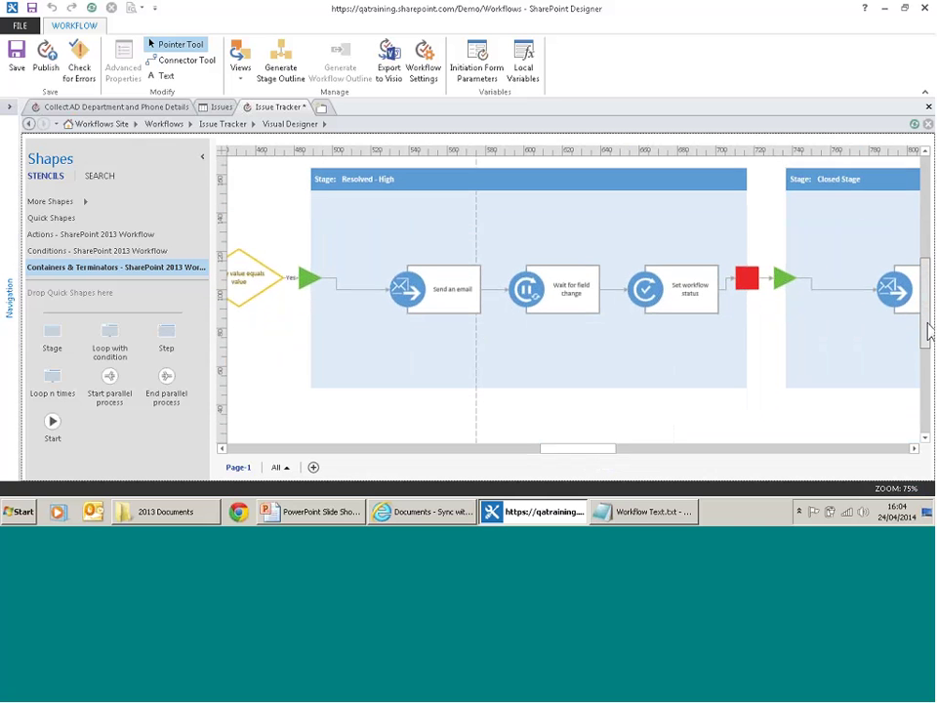
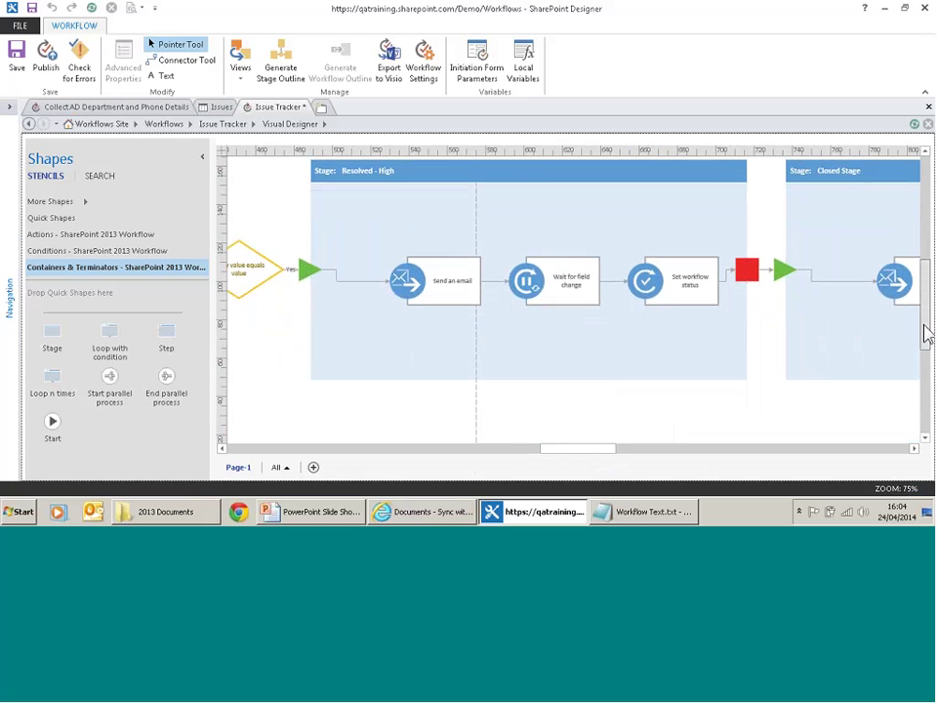
{"action": "left_click_drag", "start_coordinate": [925, 324], "coordinate": [927, 367]}
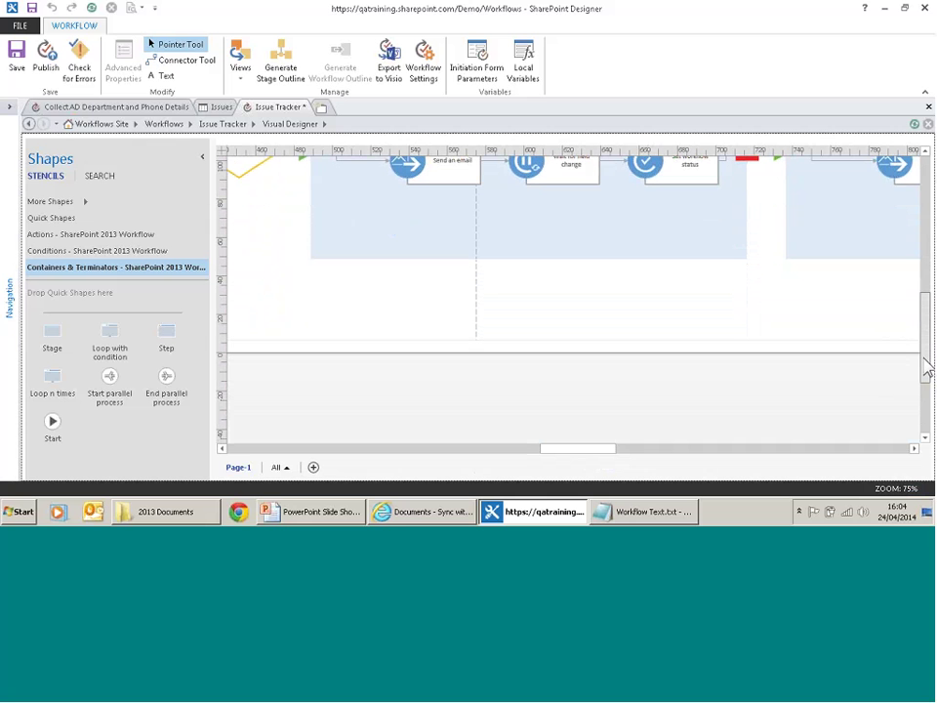
{"action": "left_click", "coordinate": [51, 336]}
{"action": "left_click_drag", "start_coordinate": [52, 337], "coordinate": [488, 406]}
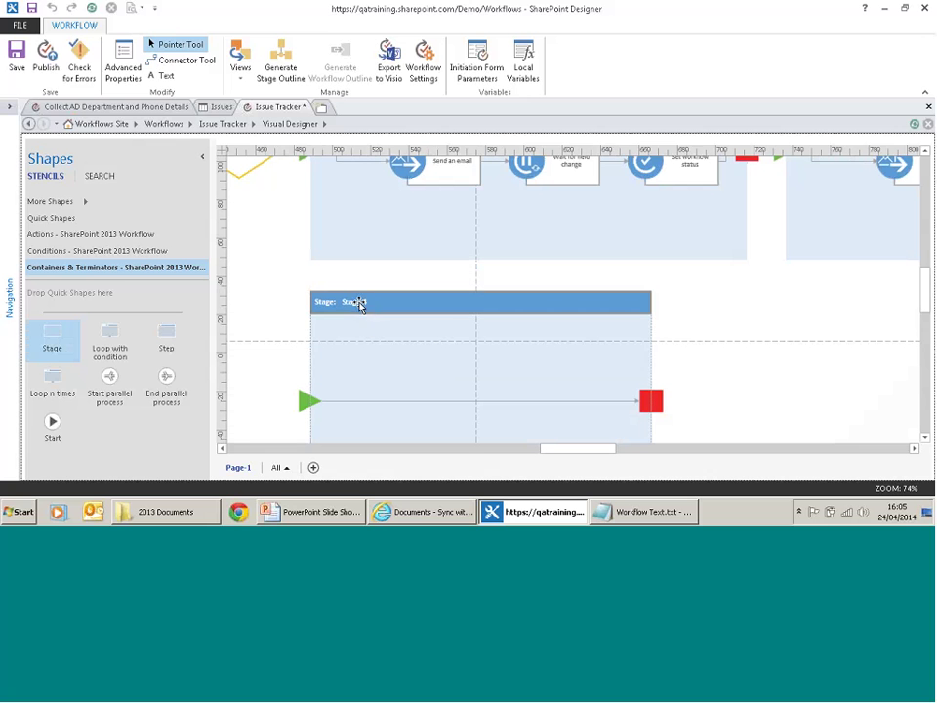
- Rename the newly added stage as Resolved - Other
{"action": "double_click", "coordinate": [357, 303]}
{"action": "double_click", "coordinate": [359, 303]}
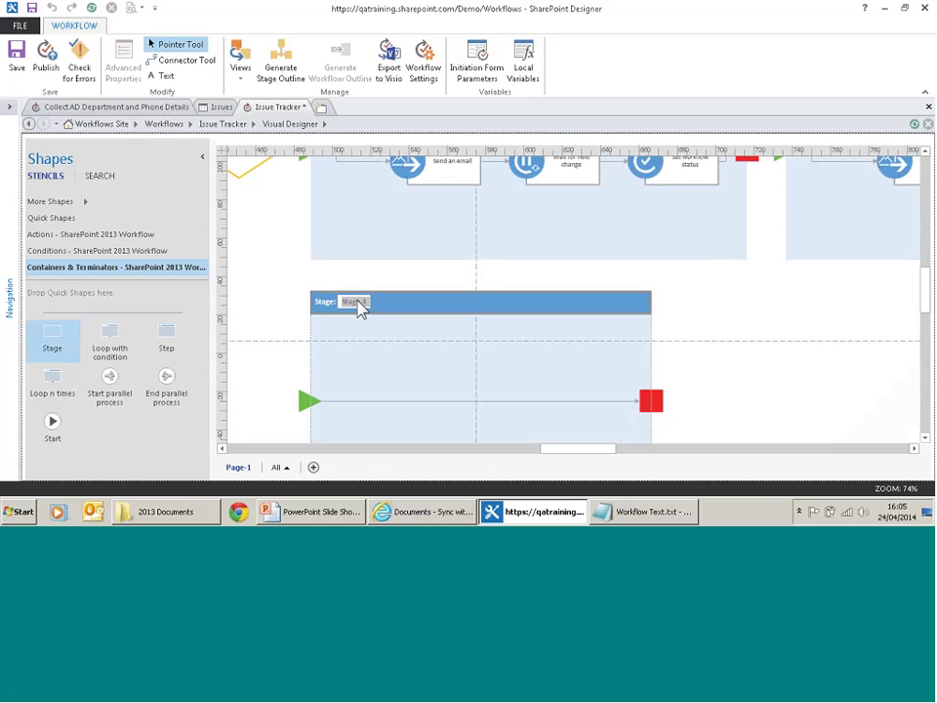
{"action": "type", "text": "Resolved - Other"}
{"action": "left_click", "coordinate": [524, 302]}
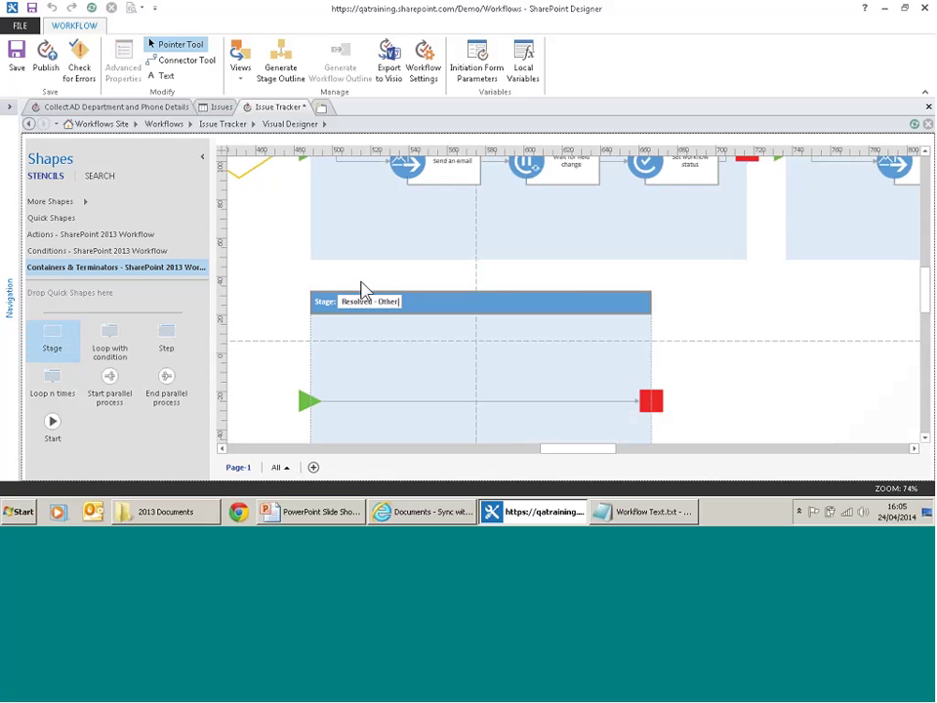
{"action": "left_click", "coordinate": [265, 375]}
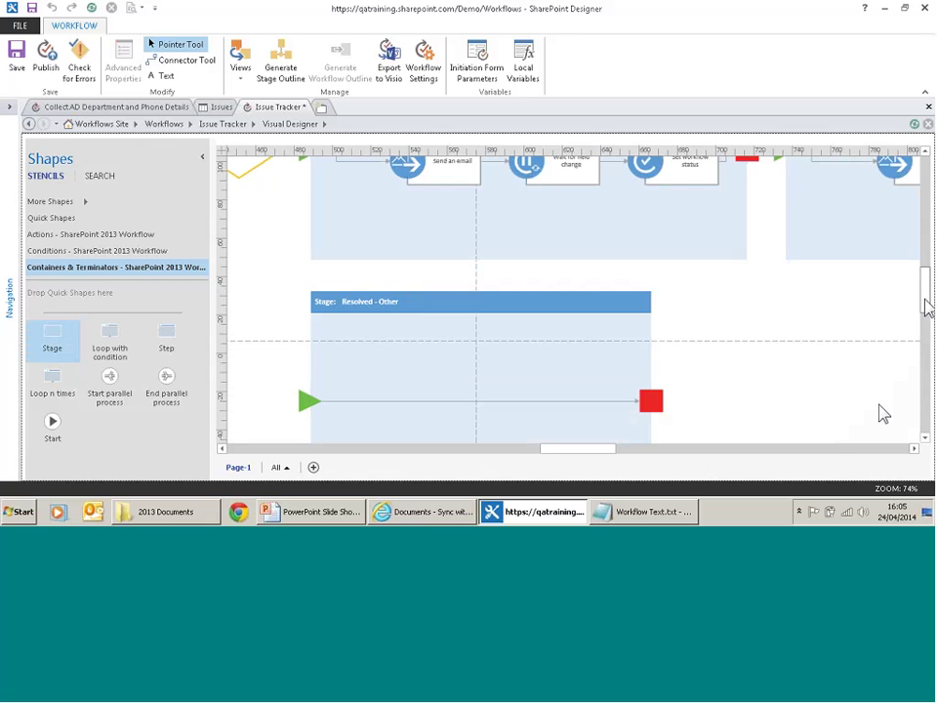
- Connect the If any value equals value condition to the entry of the Resolved - Other stage and label the connector No
{"action": "left_click", "coordinate": [895, 488]}
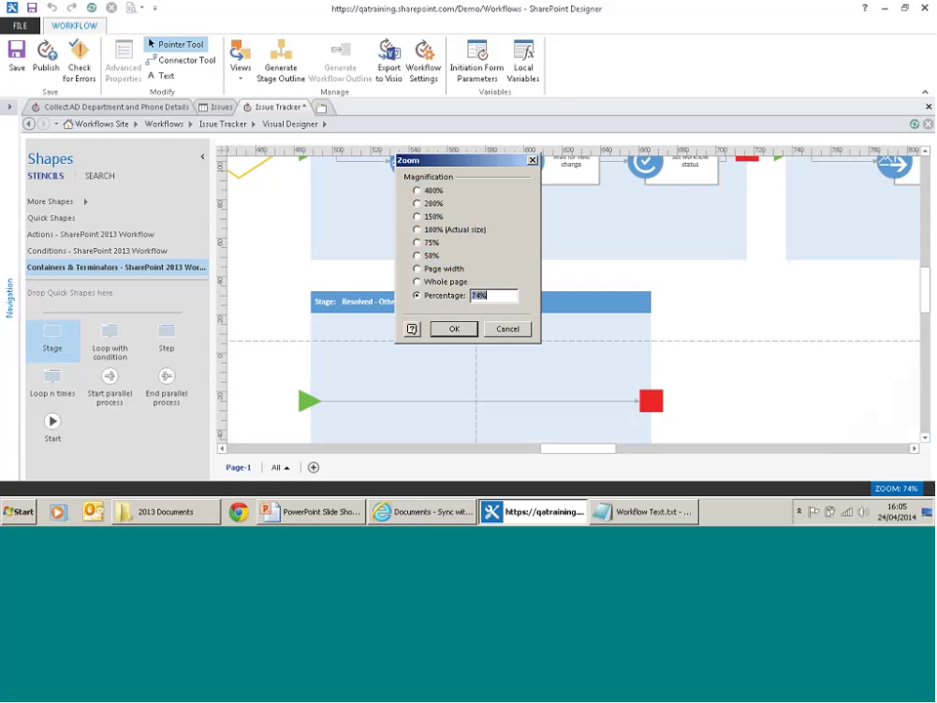
{"action": "left_click", "coordinate": [417, 255]}
{"action": "left_click", "coordinate": [453, 328]}
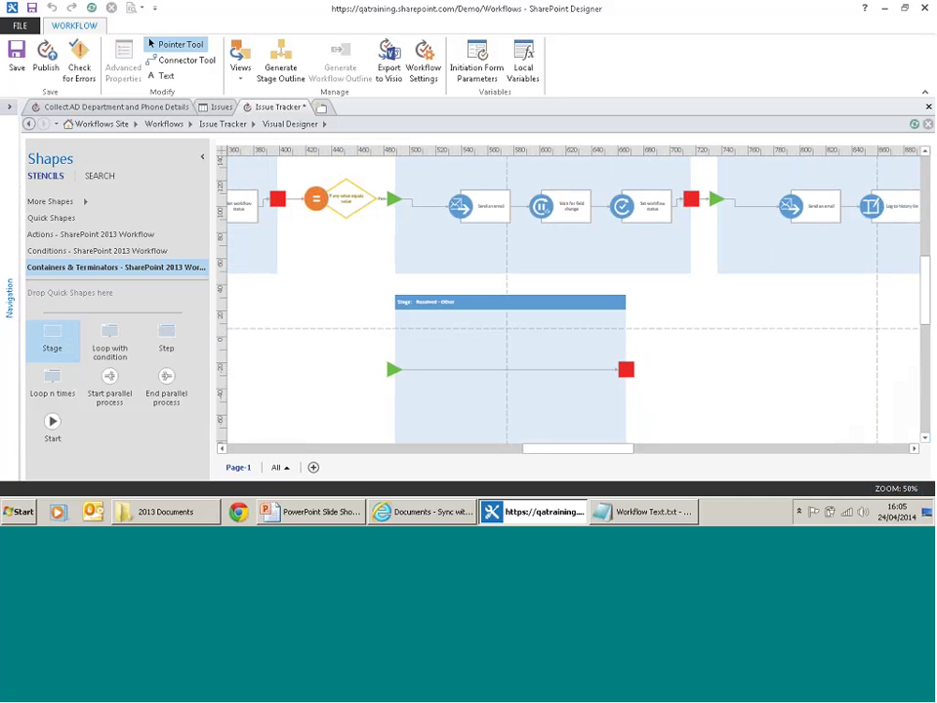
{"action": "left_click", "coordinate": [162, 62]}
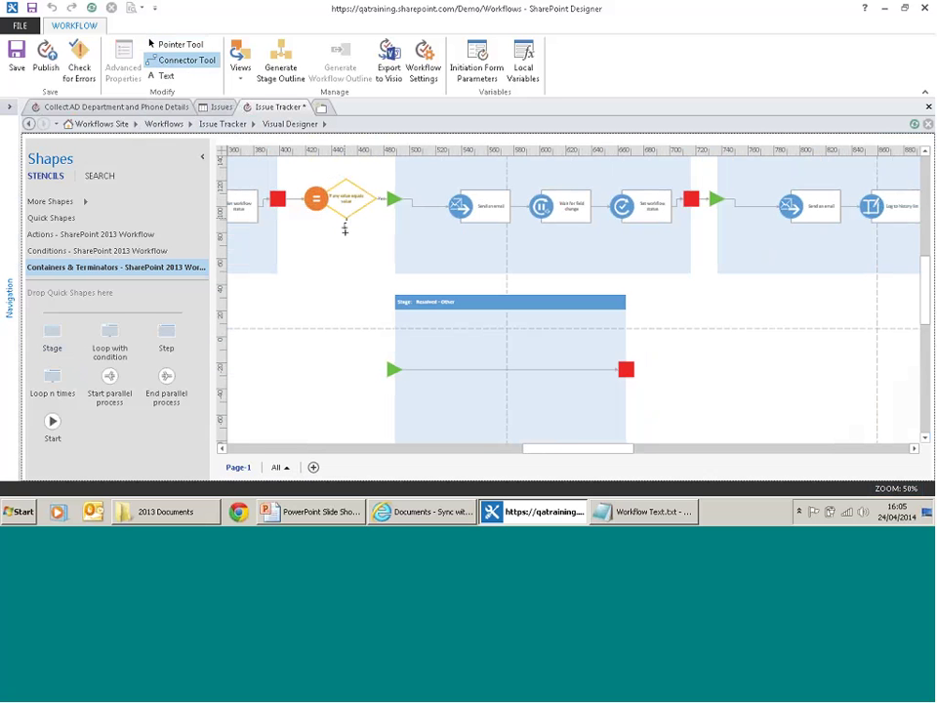
{"action": "left_click_drag", "start_coordinate": [345, 227], "coordinate": [384, 370]}
{"action": "right_click", "coordinate": [346, 286]}
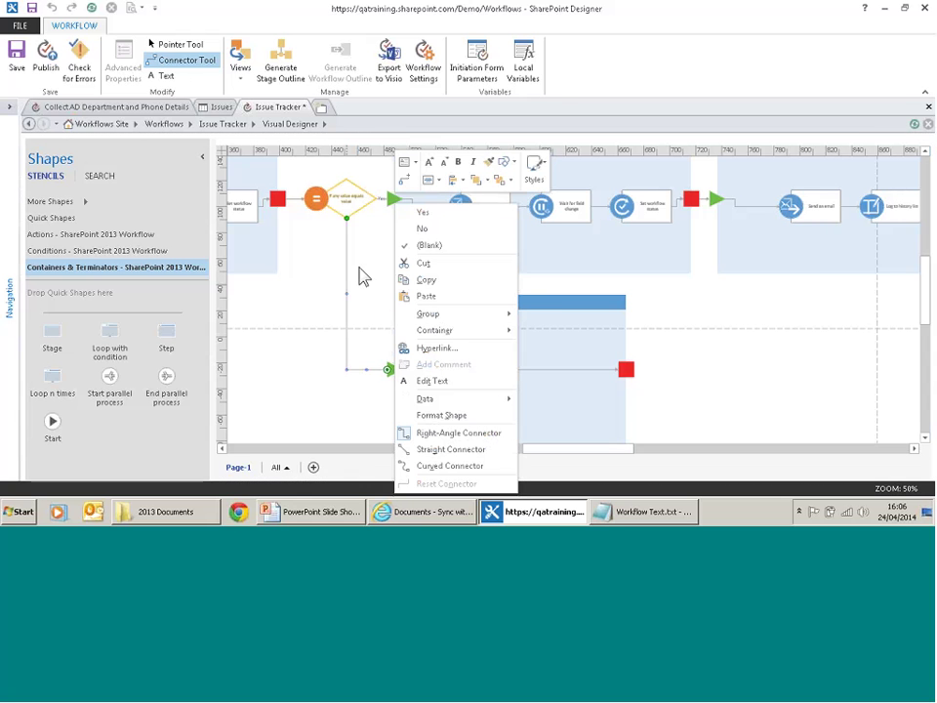
{"action": "left_click", "coordinate": [421, 235]}
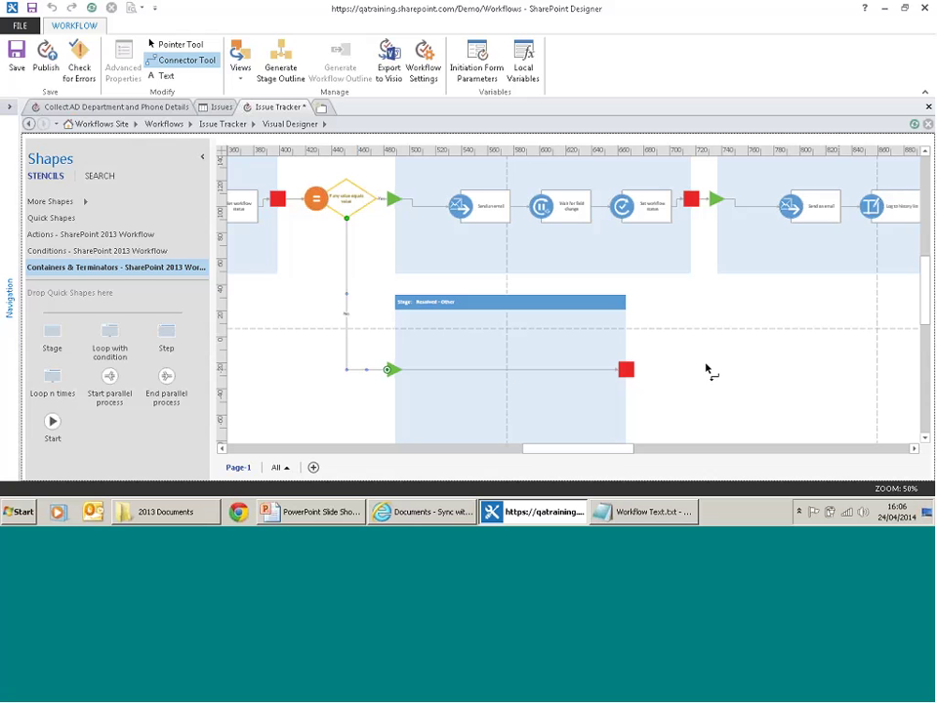
- Set the diagram zoom to 75% for a closer view of the Resolved - Other stage
{"action": "left_click", "coordinate": [892, 490]}
{"action": "left_click", "coordinate": [426, 244]}
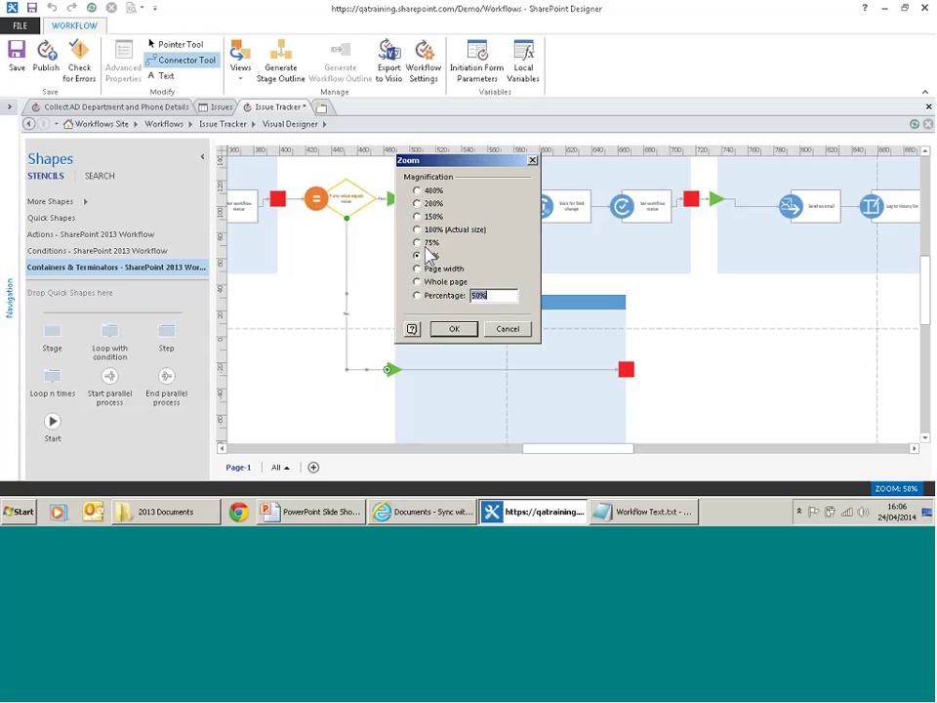
{"action": "left_click", "coordinate": [461, 331]}
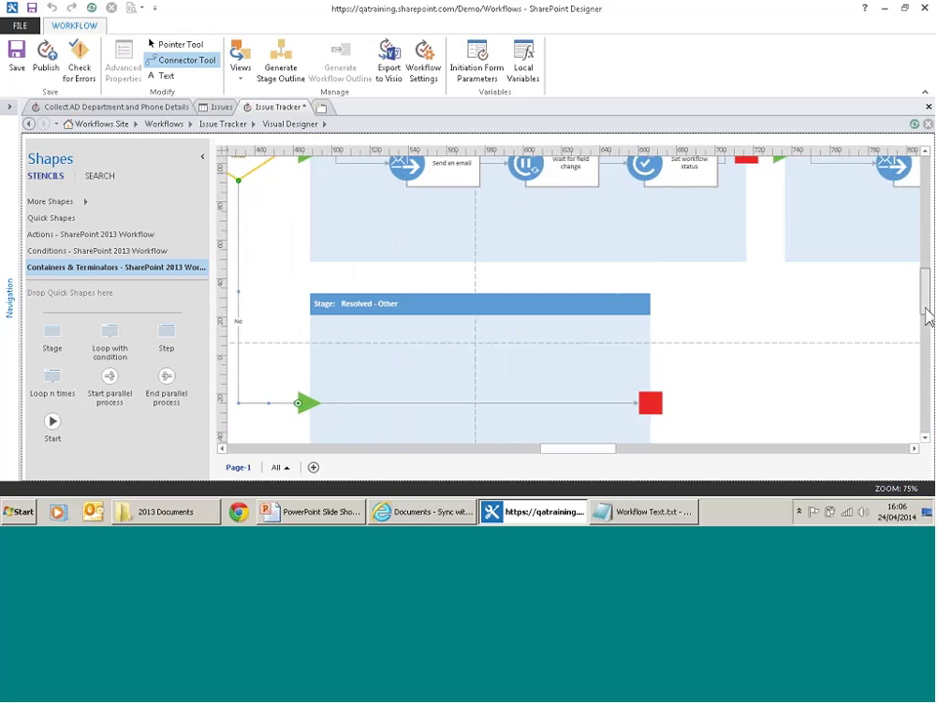
- Add a Send an email action to the Resolved - Other stage, just after its entry point
{"action": "scroll", "coordinate": [926, 313], "scroll_direction": "down", "scroll_amount": 3}
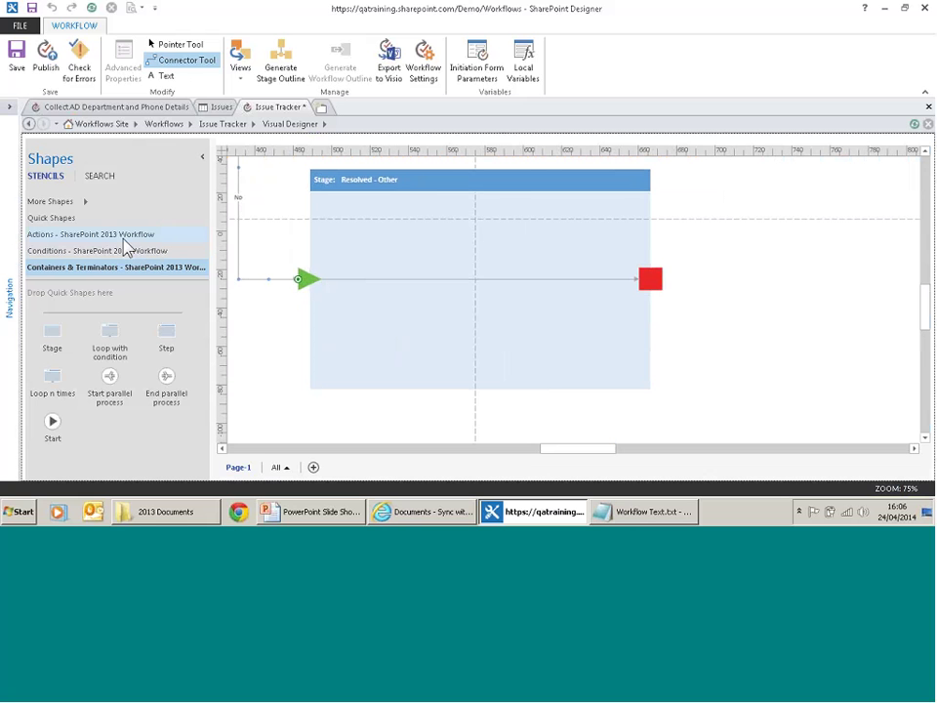
{"action": "left_click", "coordinate": [124, 240]}
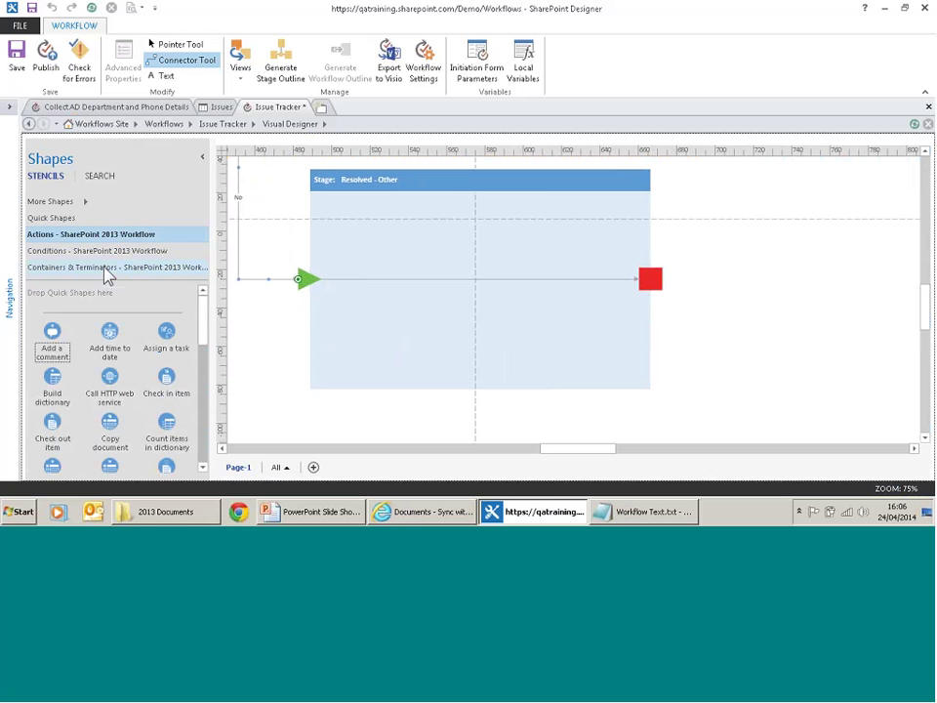
{"action": "left_click", "coordinate": [109, 253]}
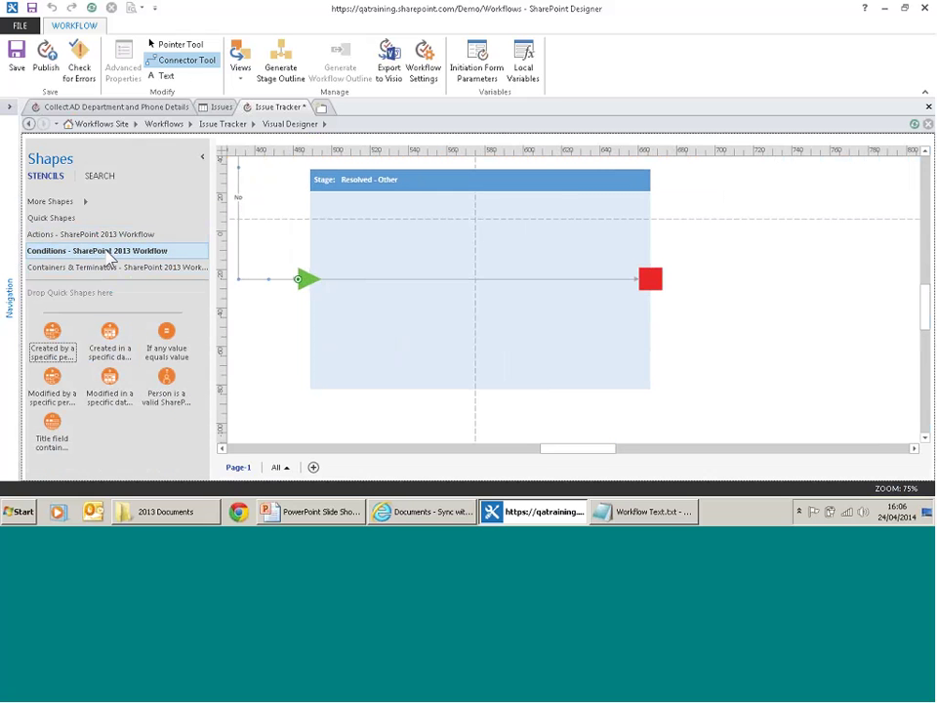
{"action": "left_click", "coordinate": [109, 239]}
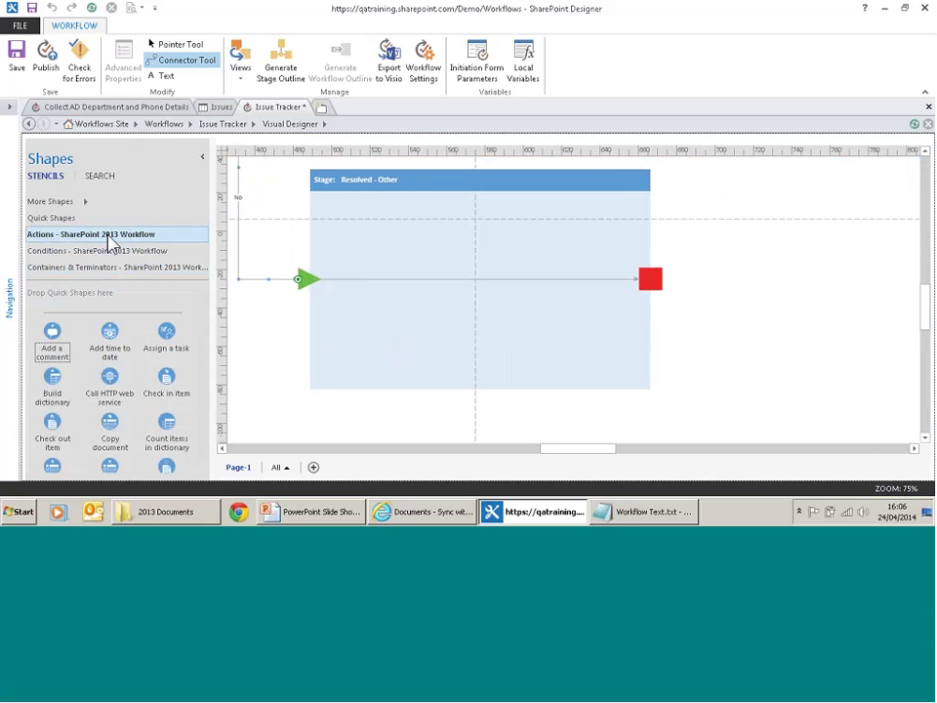
{"action": "mouse_move", "coordinate": [928, 329]}
{"action": "left_mouse_down"}
{"action": "mouse_move", "coordinate": [930, 305]}
{"action": "mouse_move", "coordinate": [929, 336]}
{"action": "left_mouse_up"}
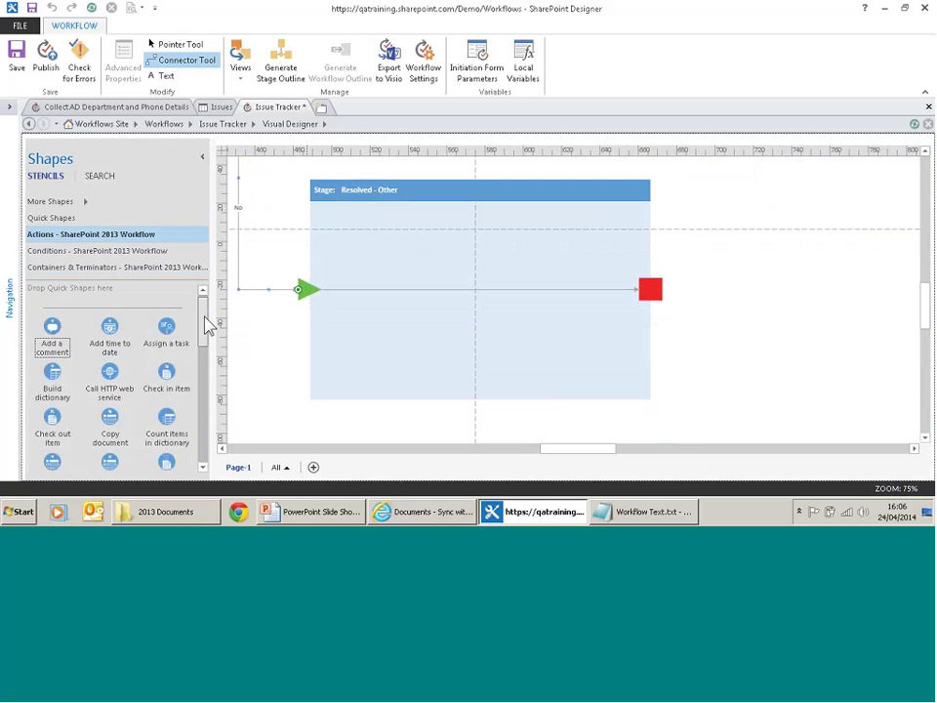
{"action": "left_click_drag", "start_coordinate": [206, 327], "coordinate": [194, 404]}
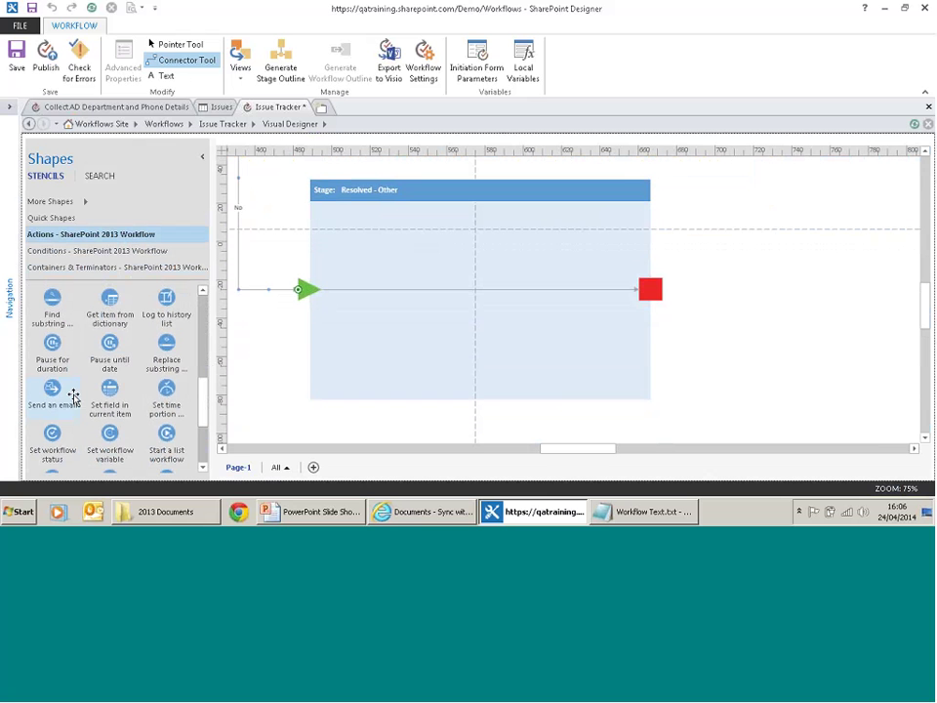
{"action": "left_click_drag", "start_coordinate": [74, 396], "coordinate": [369, 290]}
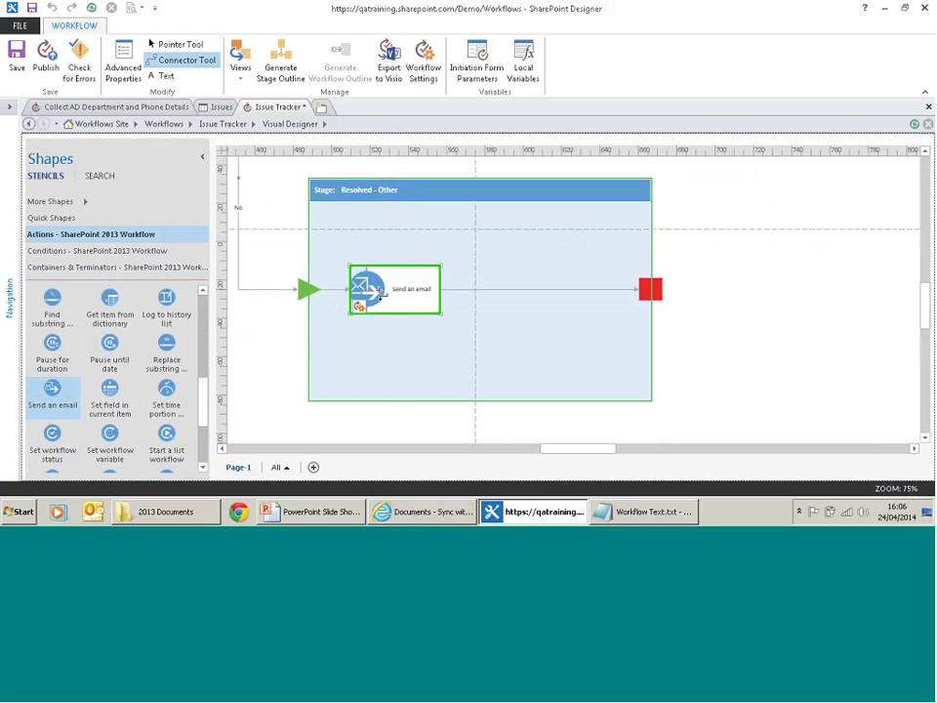
- Open the new action's email definition and add the person responsible for closing issues as the To recipient
{"action": "left_click", "coordinate": [361, 308]}
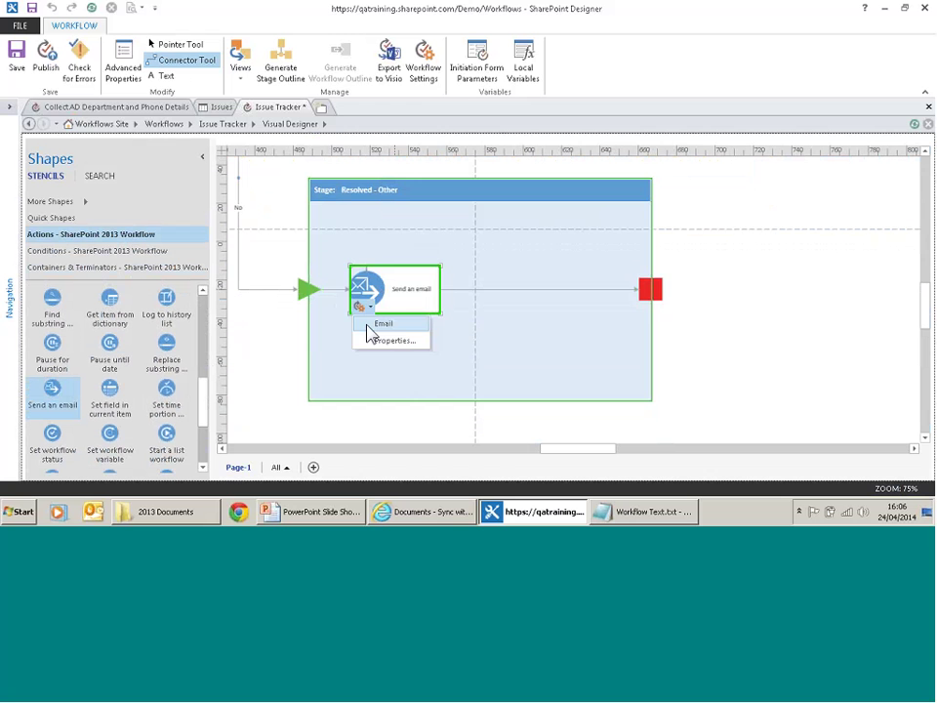
{"action": "left_click", "coordinate": [369, 326]}
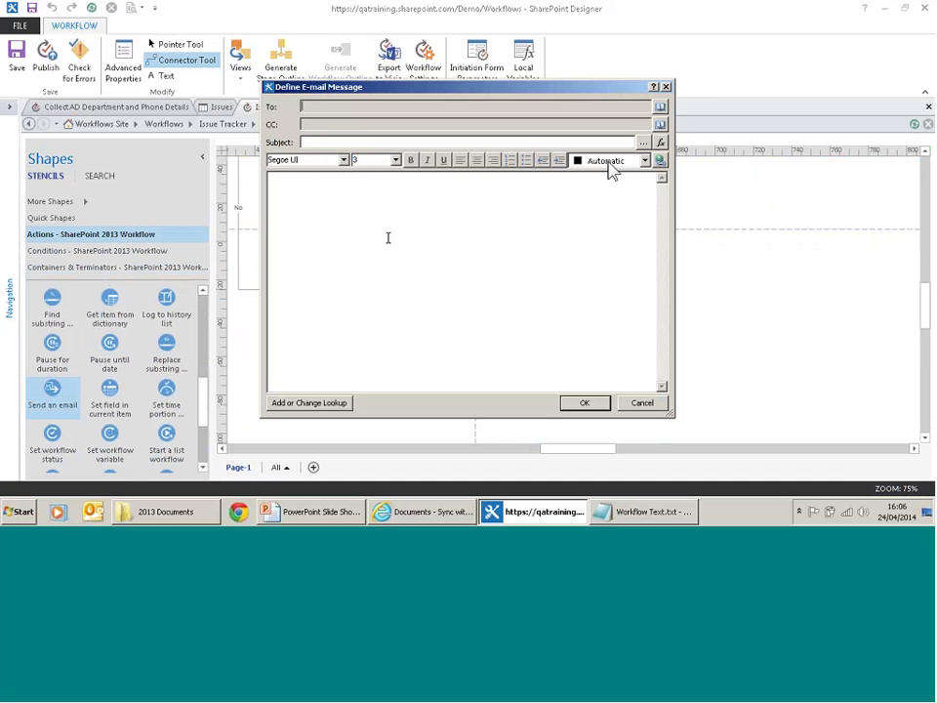
{"action": "left_click", "coordinate": [660, 107]}
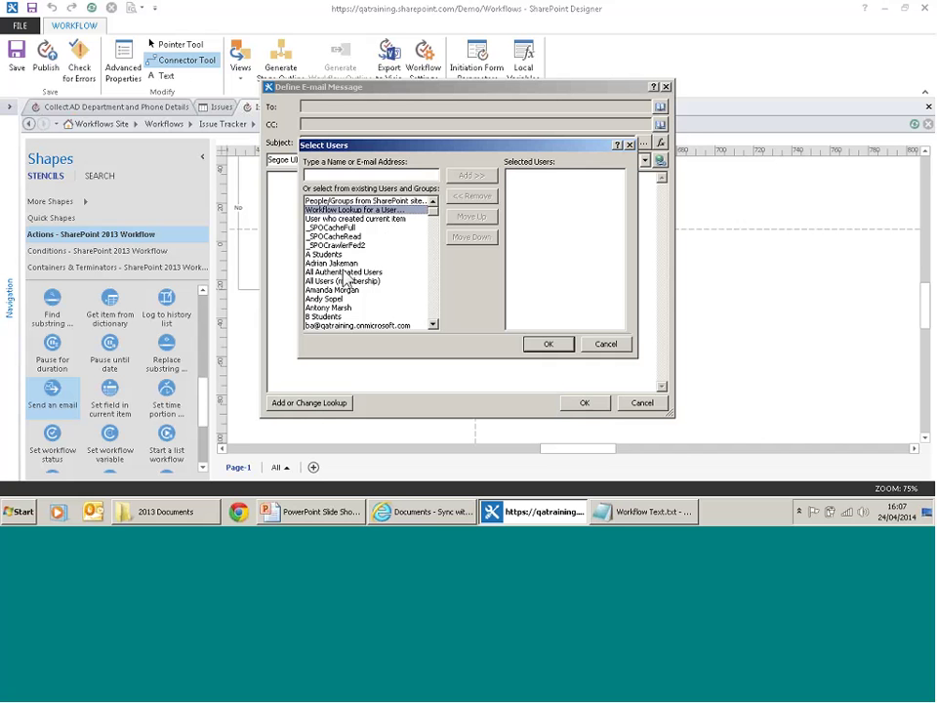
{"action": "left_click", "coordinate": [335, 300]}
{"action": "left_click", "coordinate": [474, 177]}
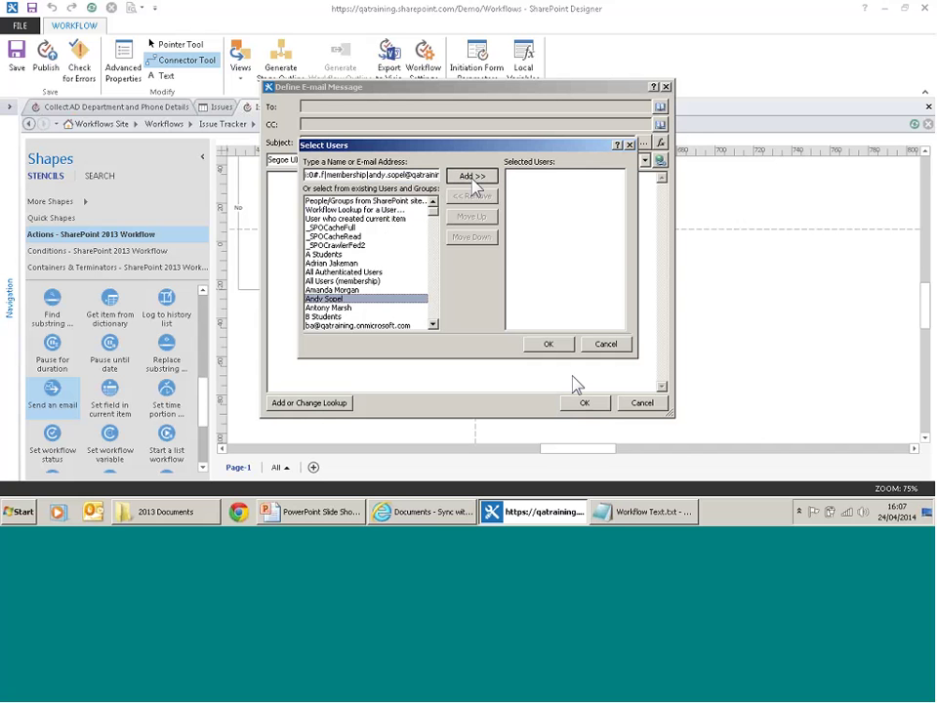
{"action": "left_click", "coordinate": [549, 343]}
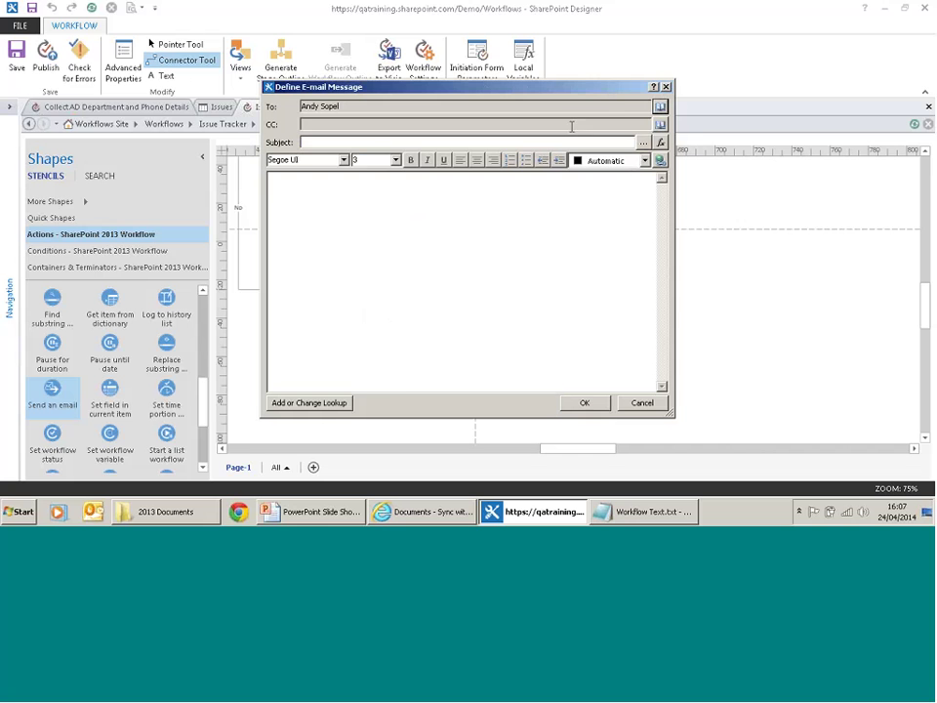
- Build the email subject from the Current Item Title lookup followed by "needs closing"
{"action": "left_click", "coordinate": [644, 144]}
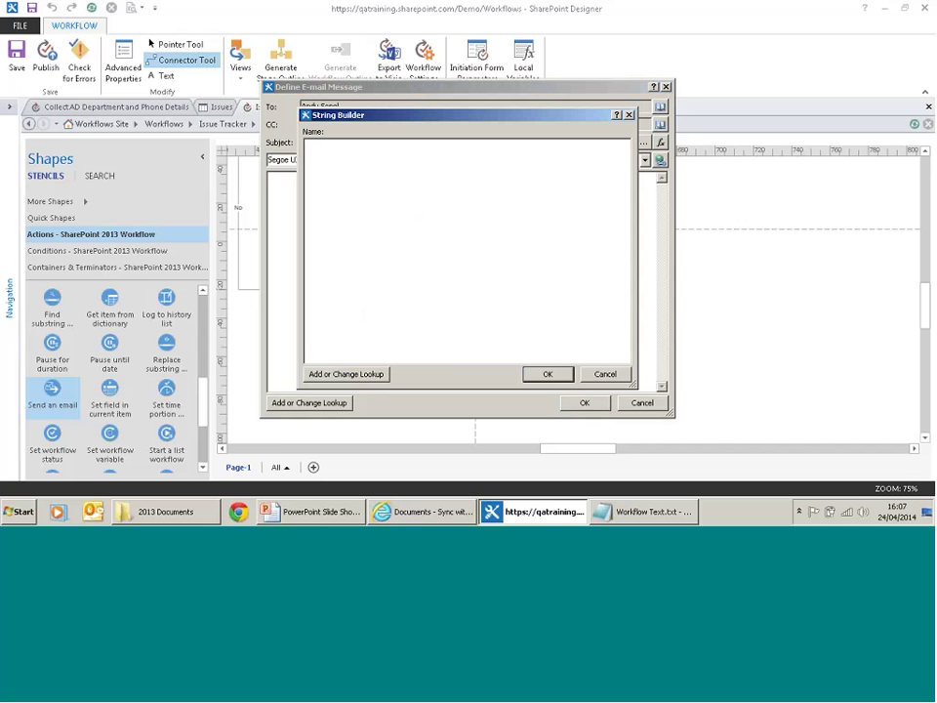
{"action": "left_click", "coordinate": [360, 379]}
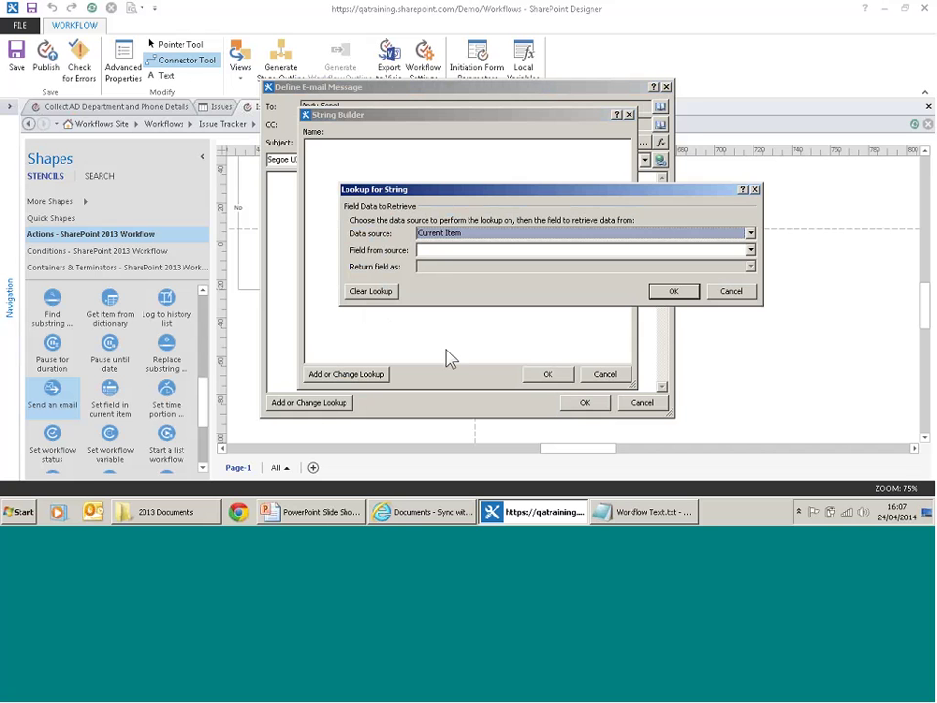
{"action": "left_click", "coordinate": [485, 251]}
{"action": "key", "text": "t"}
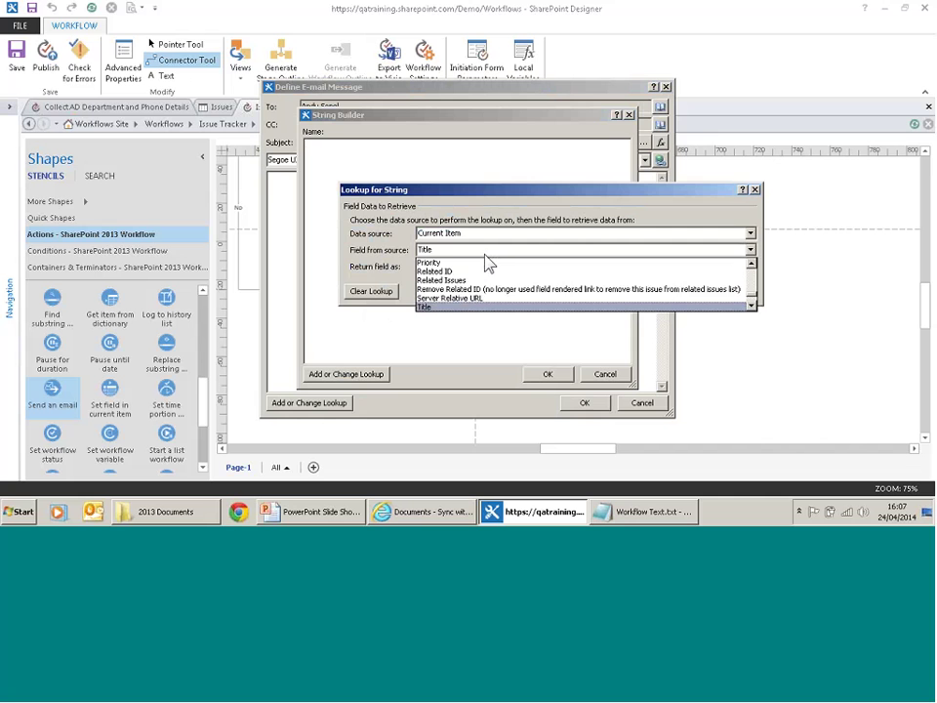
{"action": "left_click", "coordinate": [485, 307]}
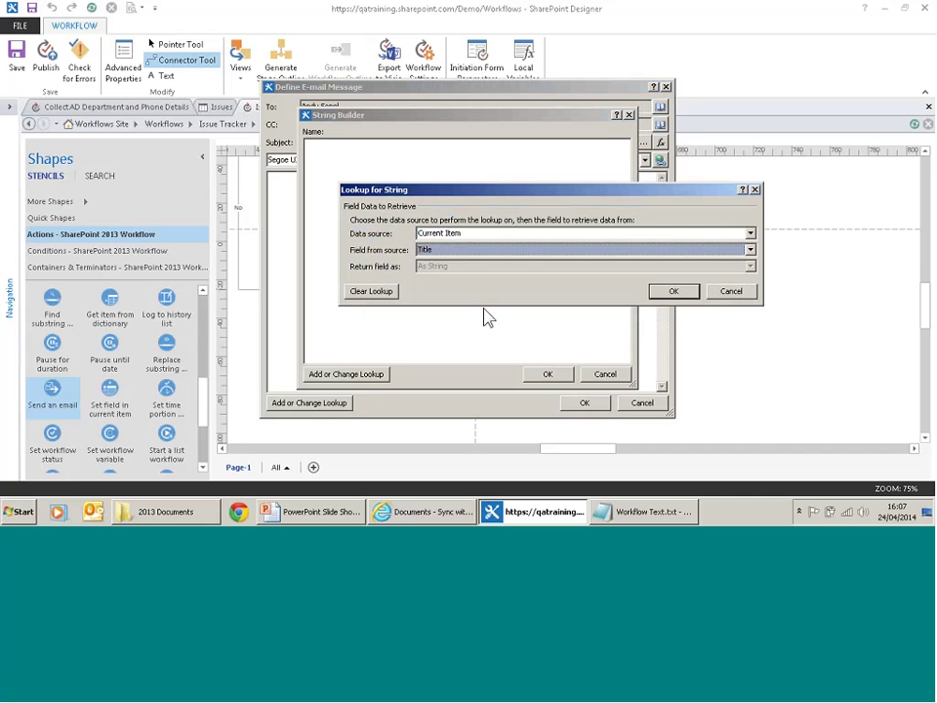
{"action": "left_click", "coordinate": [672, 293]}
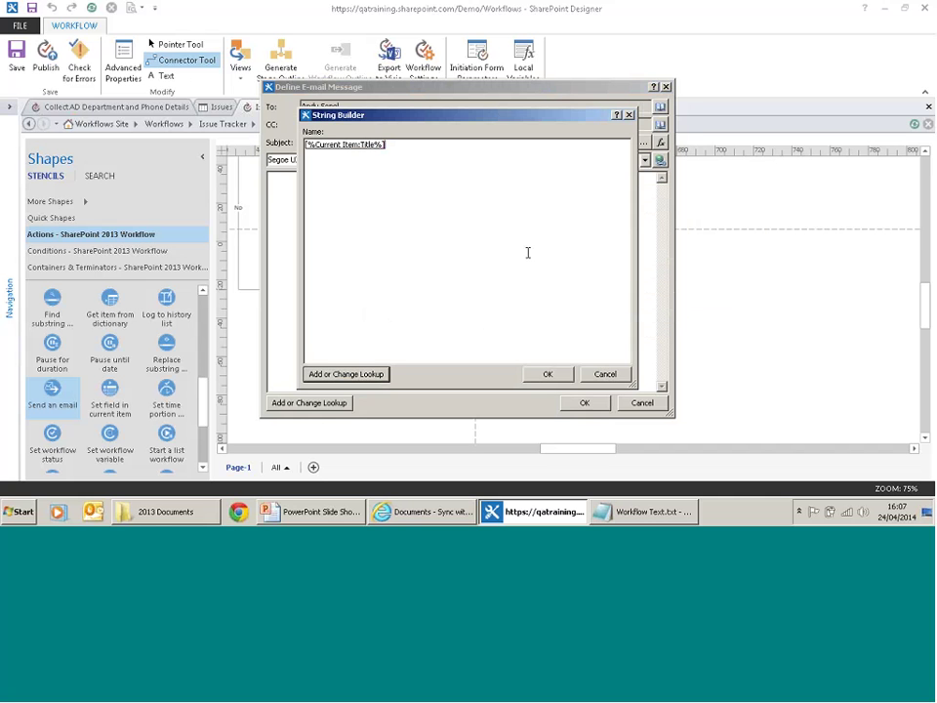
{"action": "type", "text": "needs closing"}
{"action": "left_click", "coordinate": [549, 375]}
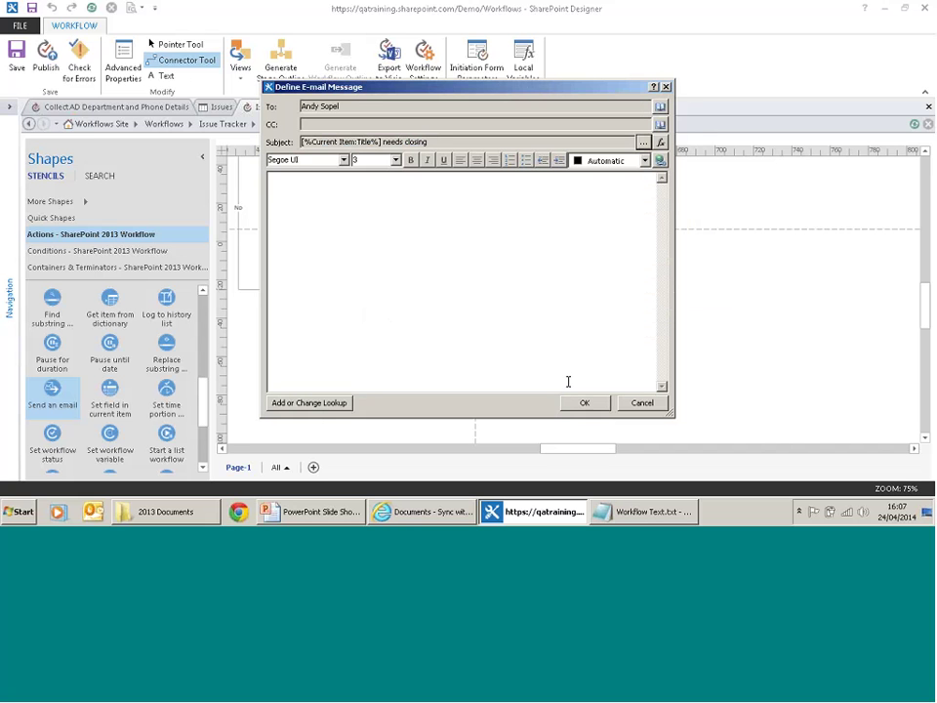
{"action": "left_click", "coordinate": [473, 258]}
{"action": "type", "text": "The following Issue is now closed:  Title: Description:"}
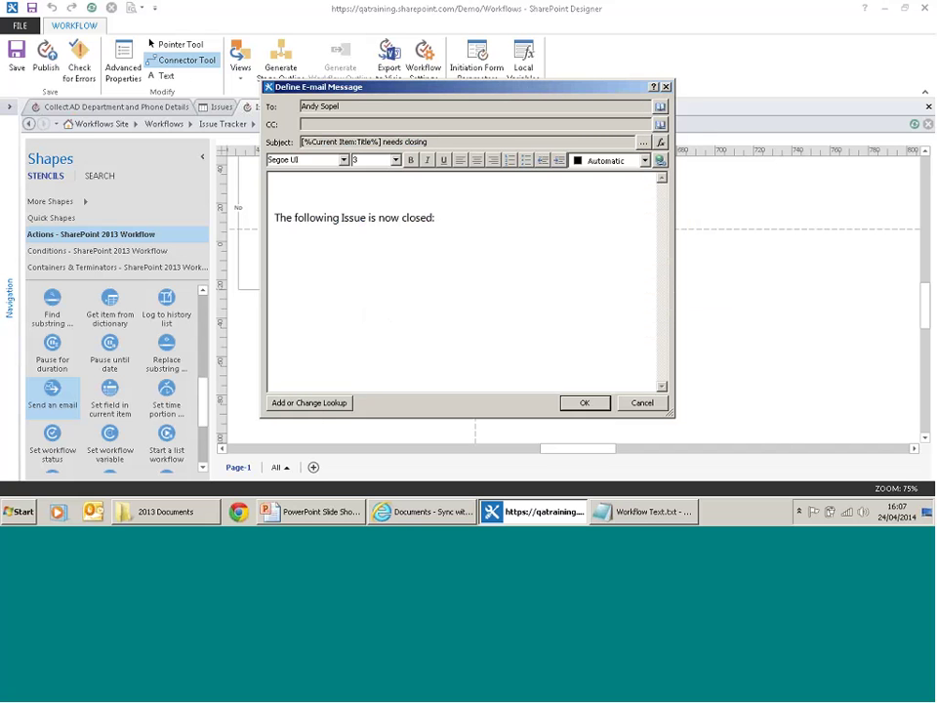
{"action": "type", "text": "Dear and"}
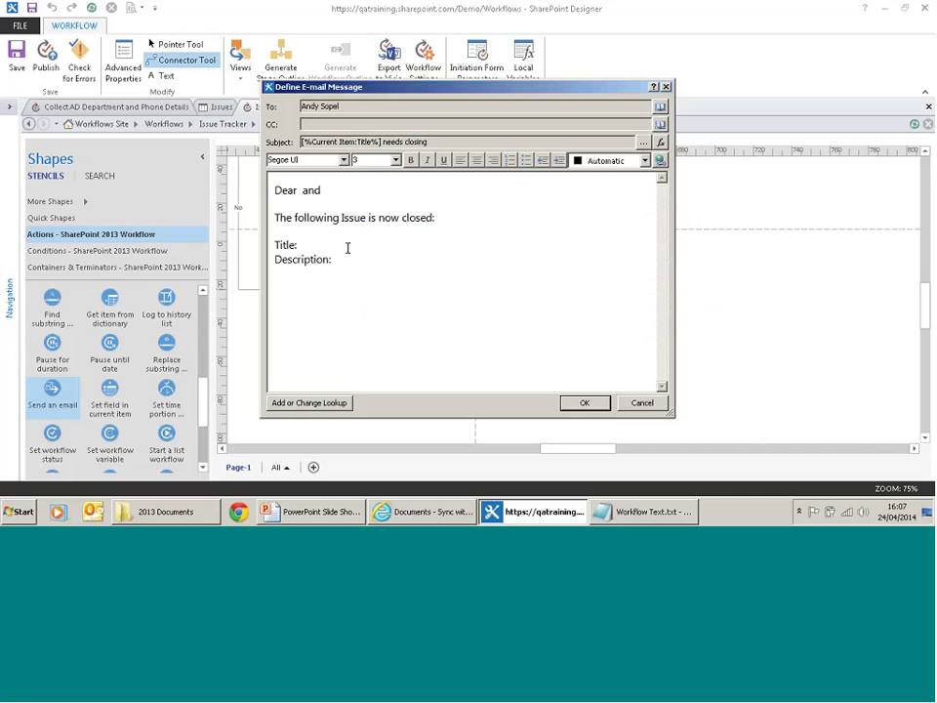
{"action": "key", "text": "ctrl+a"}
{"action": "key", "text": "Delete"}
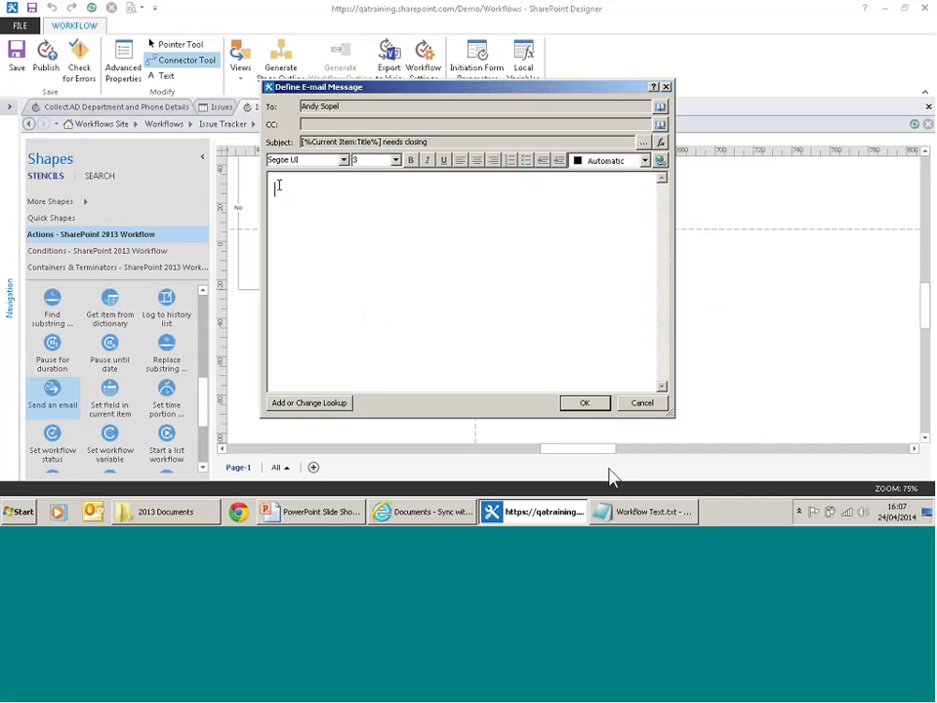
- Copy the greeting, "This Issue has been resolved by" and closing instructions lines from Workflow Text.txt in Notepad into the email body
{"action": "left_click", "coordinate": [620, 514]}
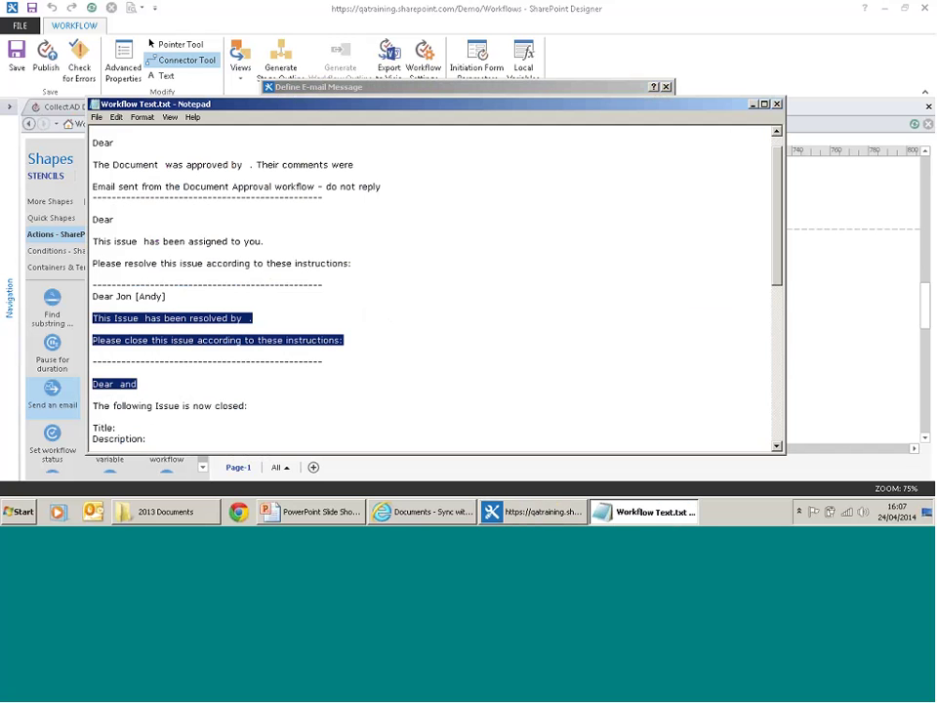
{"action": "left_click_drag", "start_coordinate": [344, 340], "coordinate": [83, 293]}
{"action": "key", "text": "ctrl+c"}
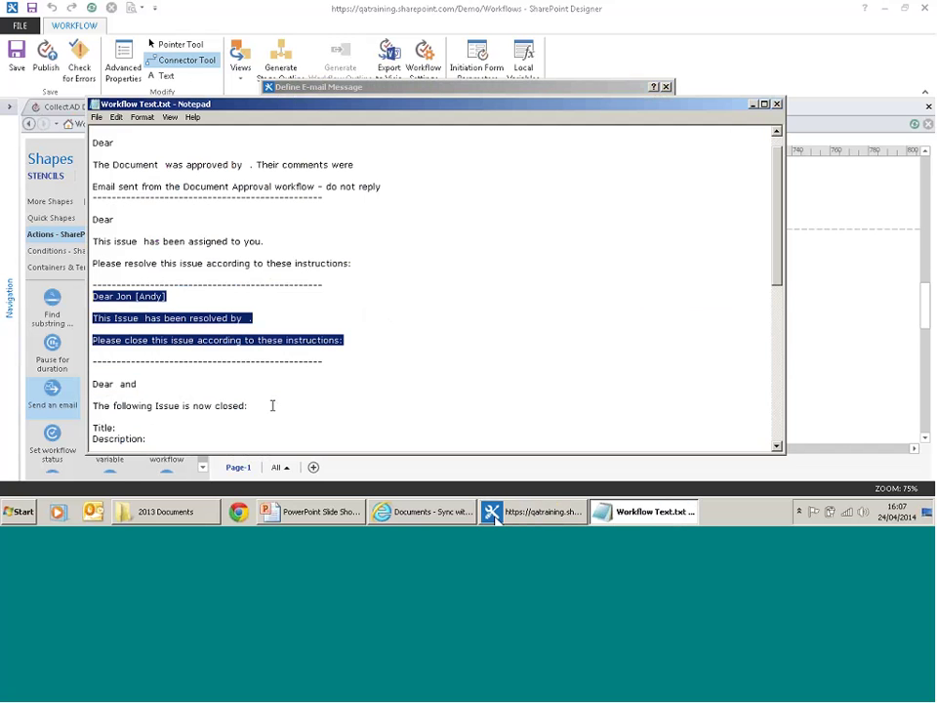
{"action": "key", "text": "alt+Tab"}
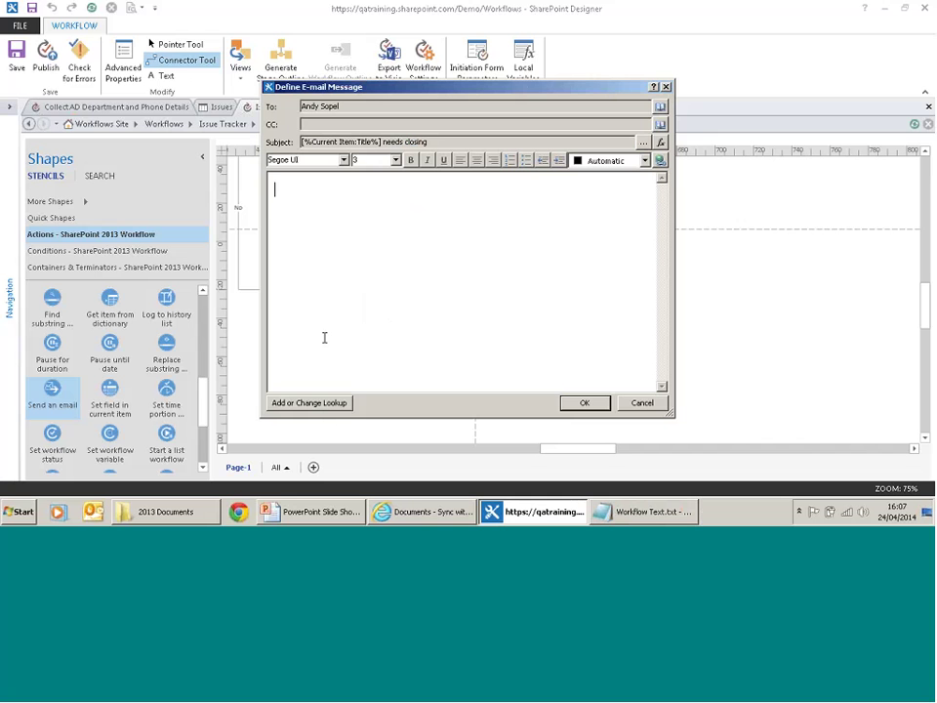
{"action": "key", "text": "ctrl+v"}
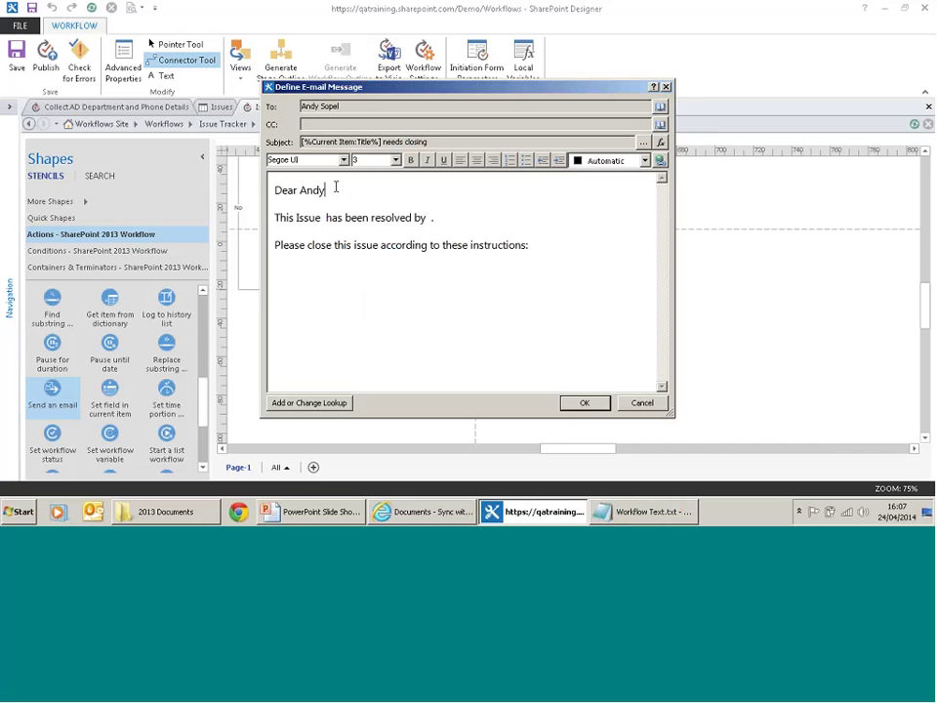
- Shorten the email body below the greeting to "This Issue has been resolved", remove the closing instructions line and accept the message
{"action": "left_click", "coordinate": [324, 217]}
{"action": "key", "text": "BackSpace"}
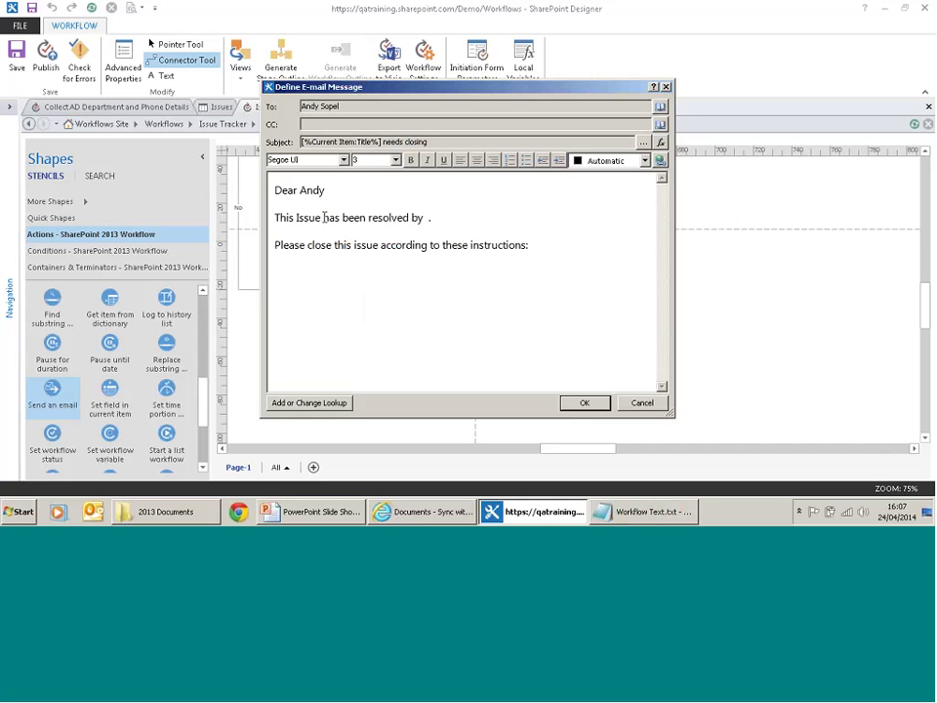
{"action": "left_click", "coordinate": [442, 214]}
{"action": "key", "text": "BackSpace"}
{"action": "key", "text": "BackSpace"}
{"action": "key", "text": "BackSpace"}
{"action": "key", "text": "BackSpace"}
{"action": "left_click", "coordinate": [554, 243]}
{"action": "left_click_drag", "start_coordinate": [554, 243], "coordinate": [246, 225]}
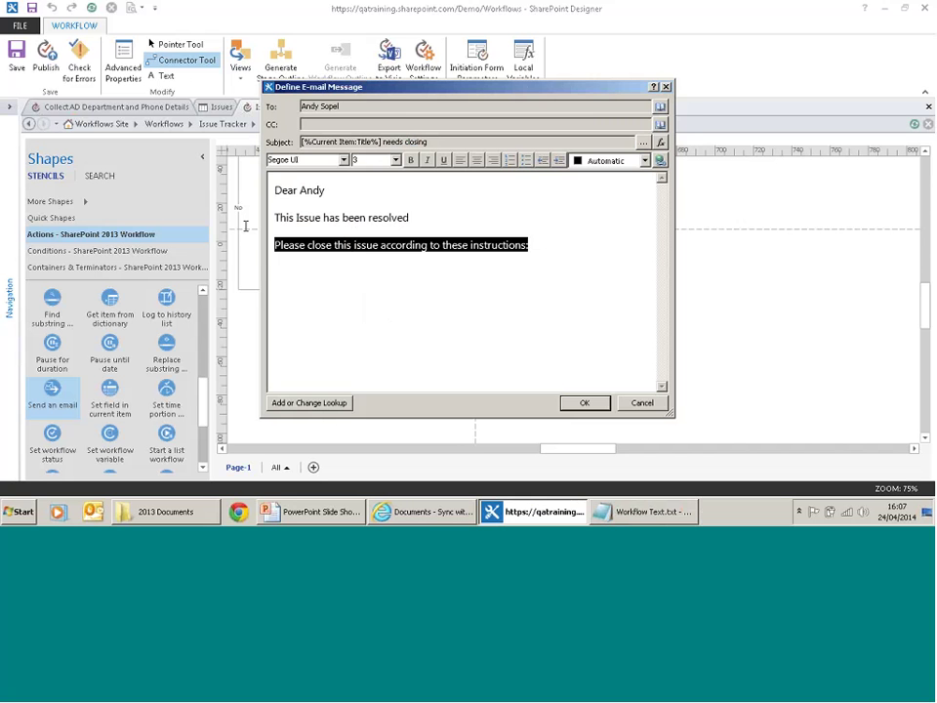
{"action": "key", "text": "BackSpace"}
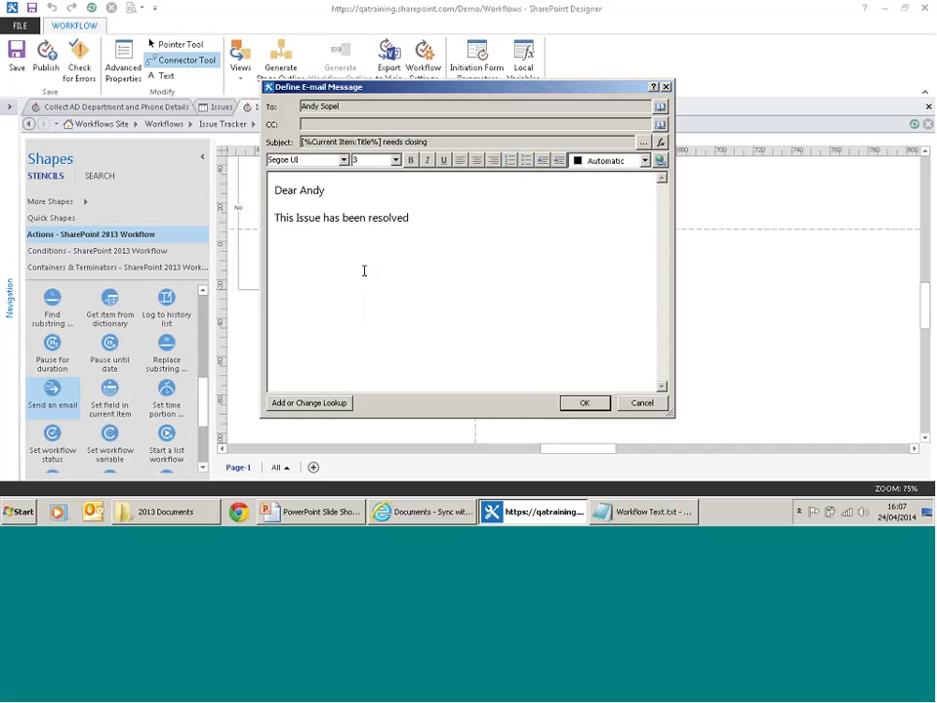
{"action": "left_click", "coordinate": [586, 404]}
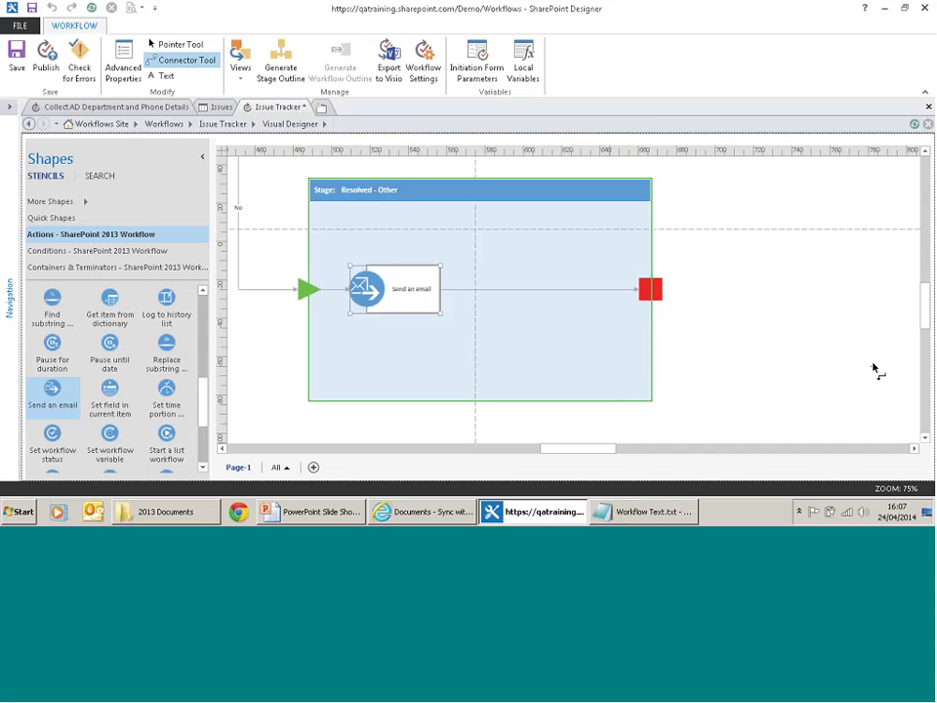
- Add a Wait for field change action after Send an email in the Resolved - Other stage
{"action": "scroll", "coordinate": [203, 419], "scroll_direction": "down", "scroll_amount": 1}
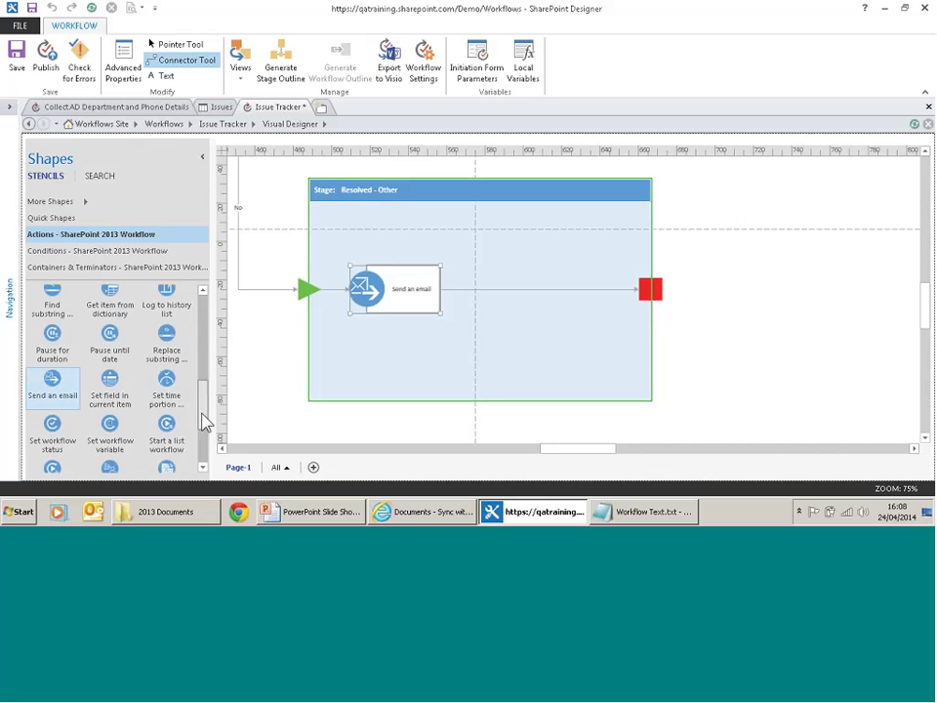
{"action": "left_click_drag", "start_coordinate": [203, 420], "coordinate": [203, 452]}
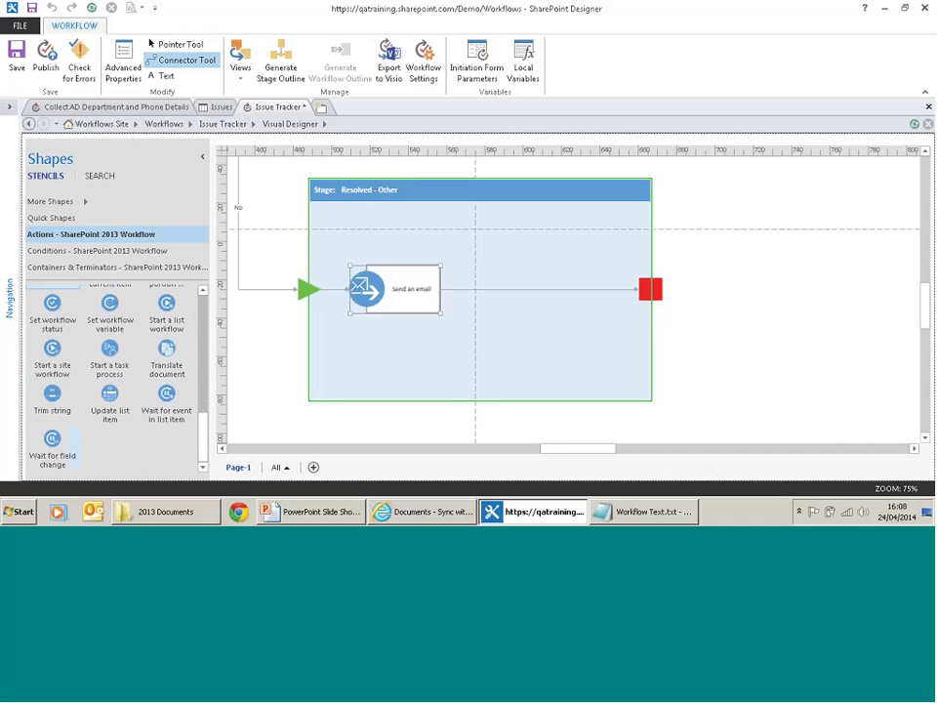
{"action": "left_click_drag", "start_coordinate": [52, 439], "coordinate": [486, 293]}
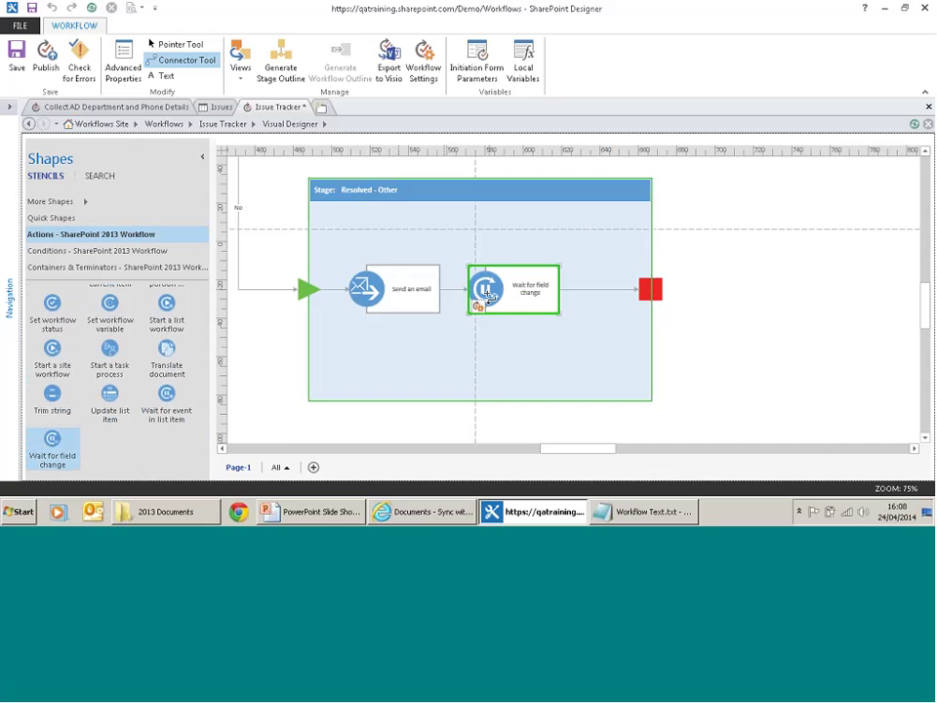
- Set the field that the Wait for field change action monitors to Issue Status
{"action": "left_click", "coordinate": [480, 310]}
{"action": "left_click", "coordinate": [491, 323]}
{"action": "left_click", "coordinate": [576, 245]}
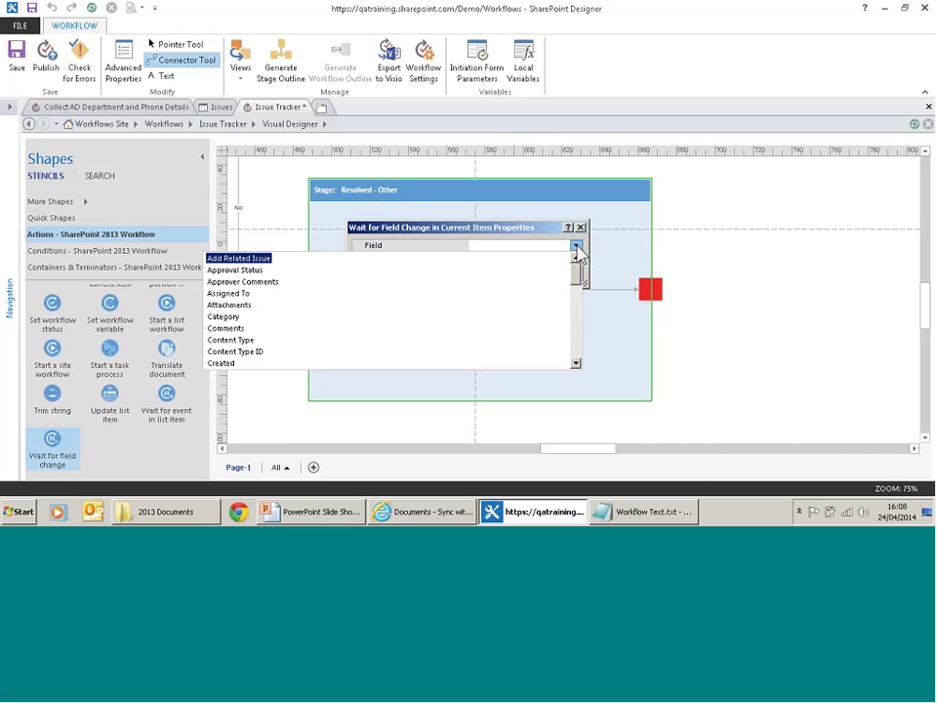
{"action": "left_click_drag", "start_coordinate": [576, 281], "coordinate": [576, 314]}
{"action": "scroll", "coordinate": [394, 349], "scroll_direction": "down", "scroll_amount": 1}
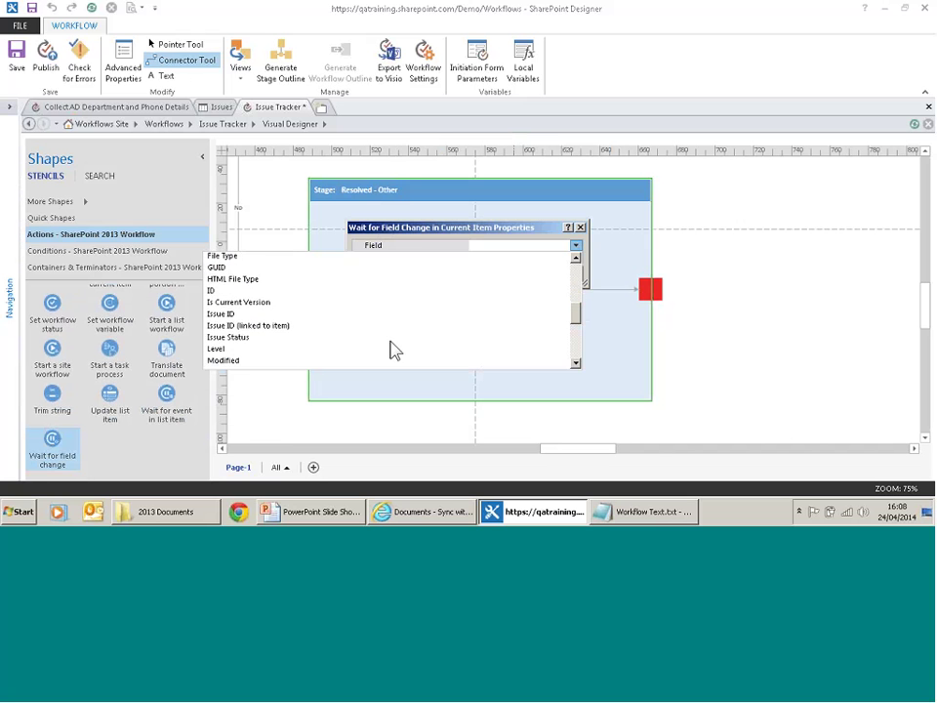
{"action": "left_click", "coordinate": [392, 338]}
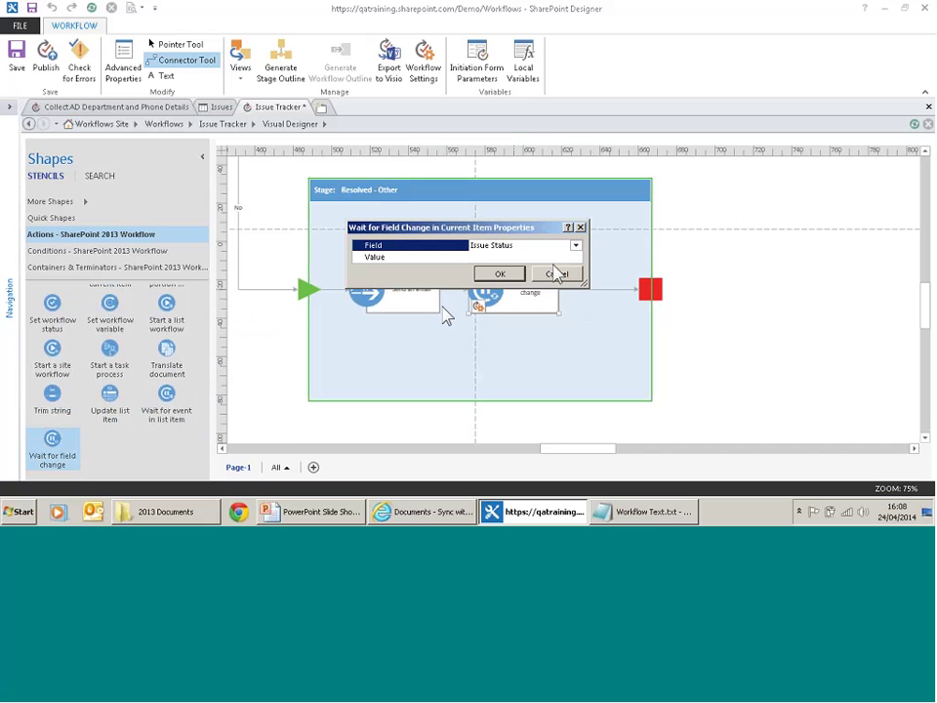
- Set the value that the Wait for field change action waits for to Closed and accept the properties
{"action": "left_click", "coordinate": [575, 259]}
{"action": "left_click", "coordinate": [563, 257]}
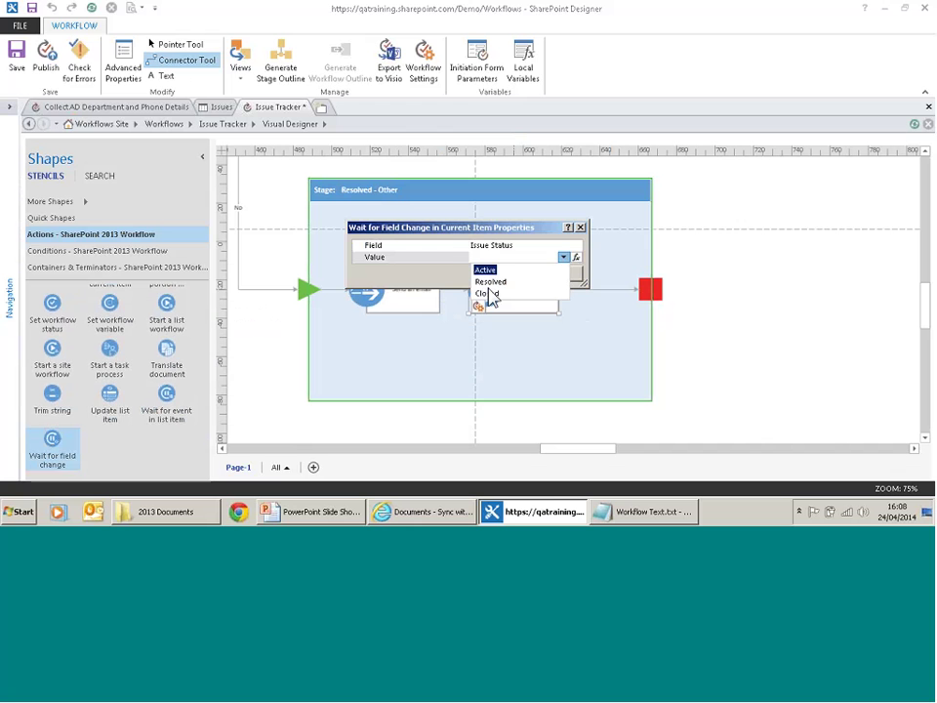
{"action": "left_click", "coordinate": [487, 293]}
{"action": "left_click", "coordinate": [501, 274]}
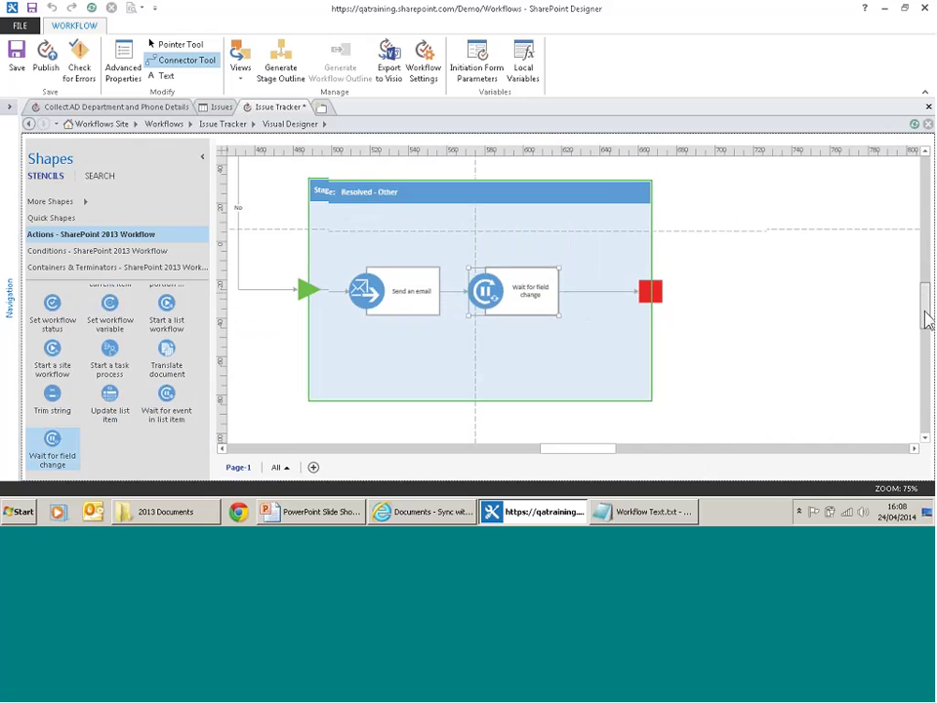
- Copy the Set workflow status action from the stage above into the Resolved - Other stage, right after Wait for field change
{"action": "left_click_drag", "start_coordinate": [926, 318], "coordinate": [927, 302]}
{"action": "scroll", "coordinate": [926, 302], "scroll_direction": "up", "scroll_amount": 3}
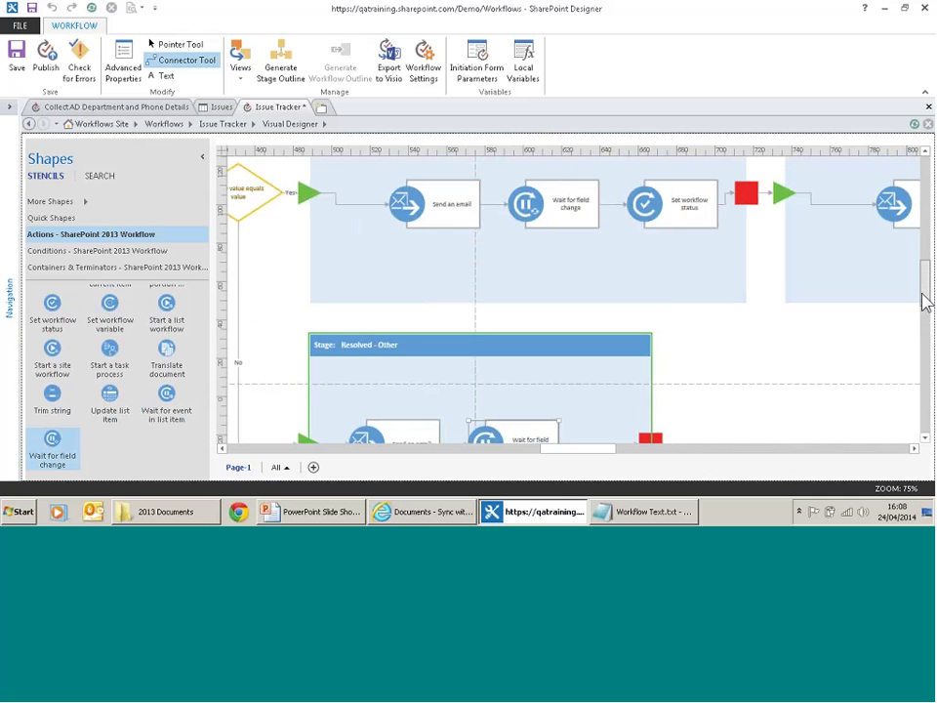
{"action": "scroll", "coordinate": [922, 304], "scroll_direction": "down", "scroll_amount": 1}
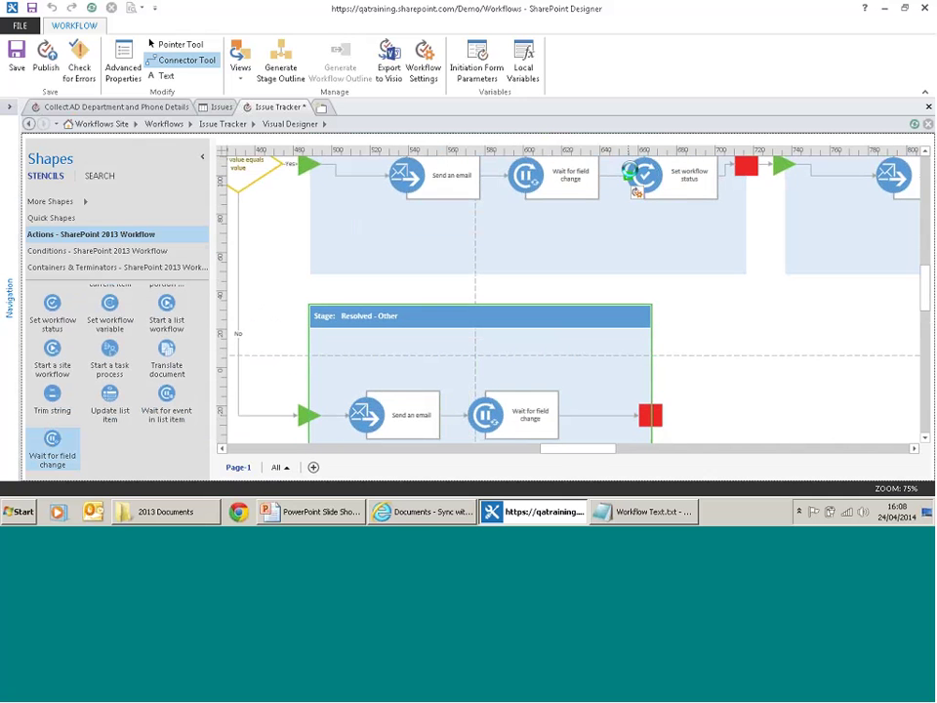
{"action": "left_click", "coordinate": [517, 185]}
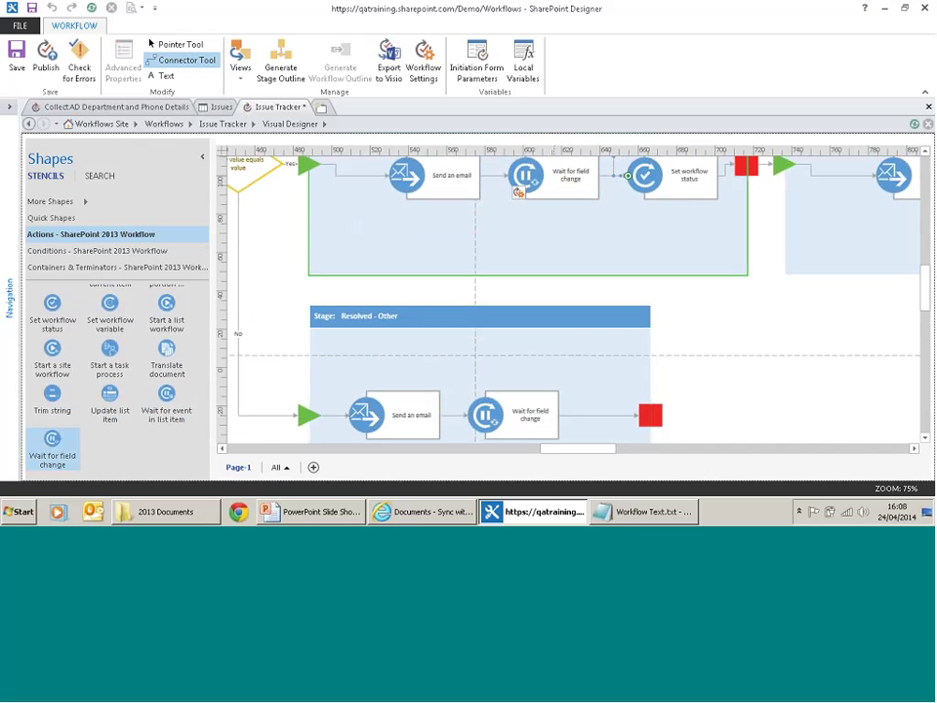
{"action": "left_click", "coordinate": [177, 46]}
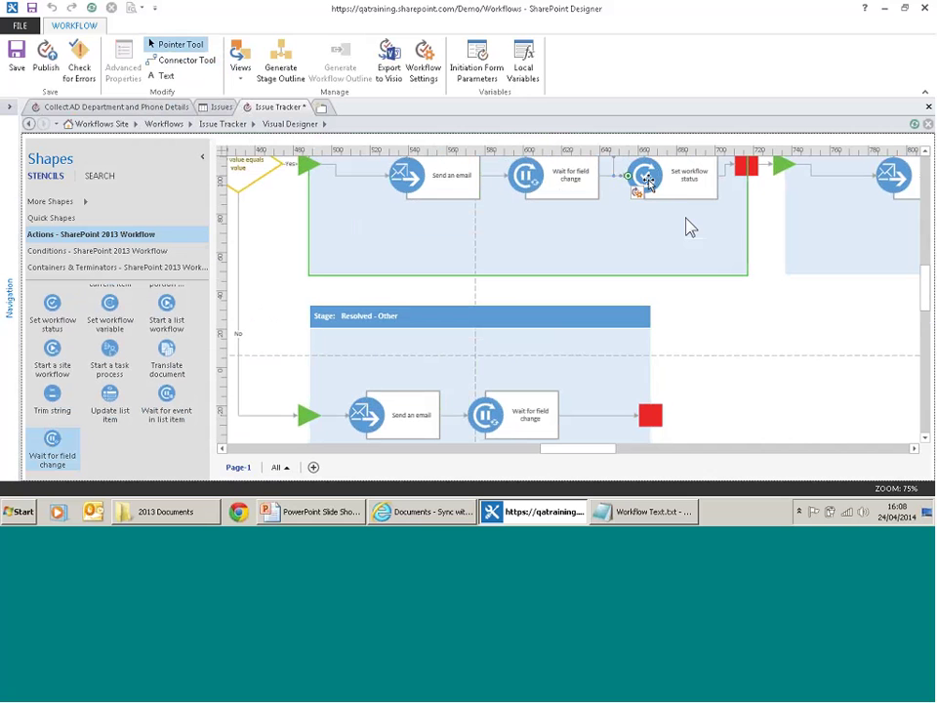
{"action": "left_click", "coordinate": [671, 191]}
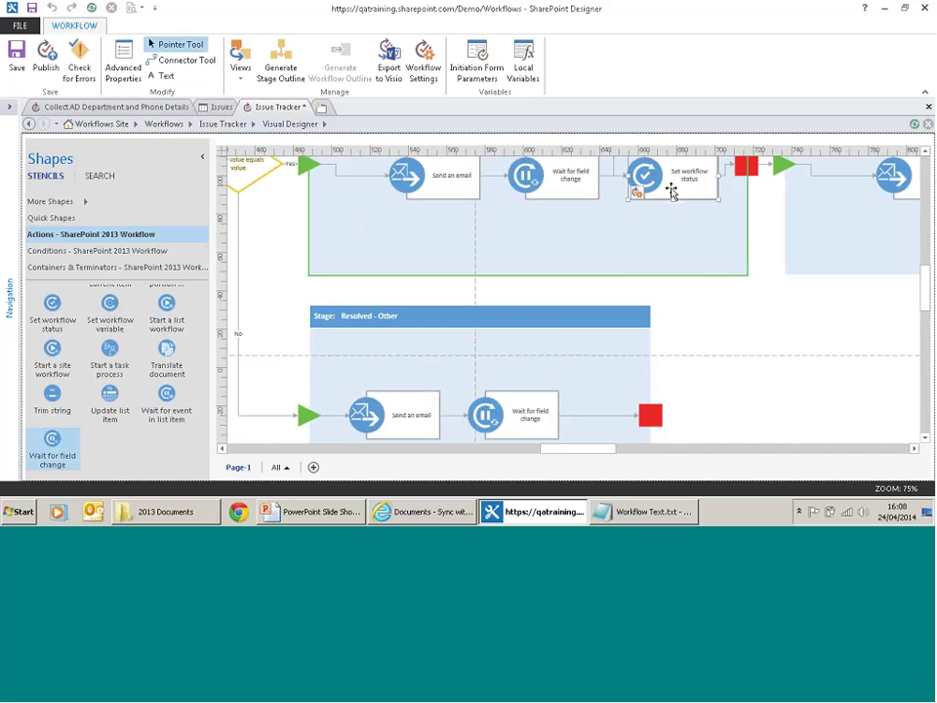
{"action": "left_click_drag", "start_coordinate": [670, 191], "coordinate": [599, 432]}
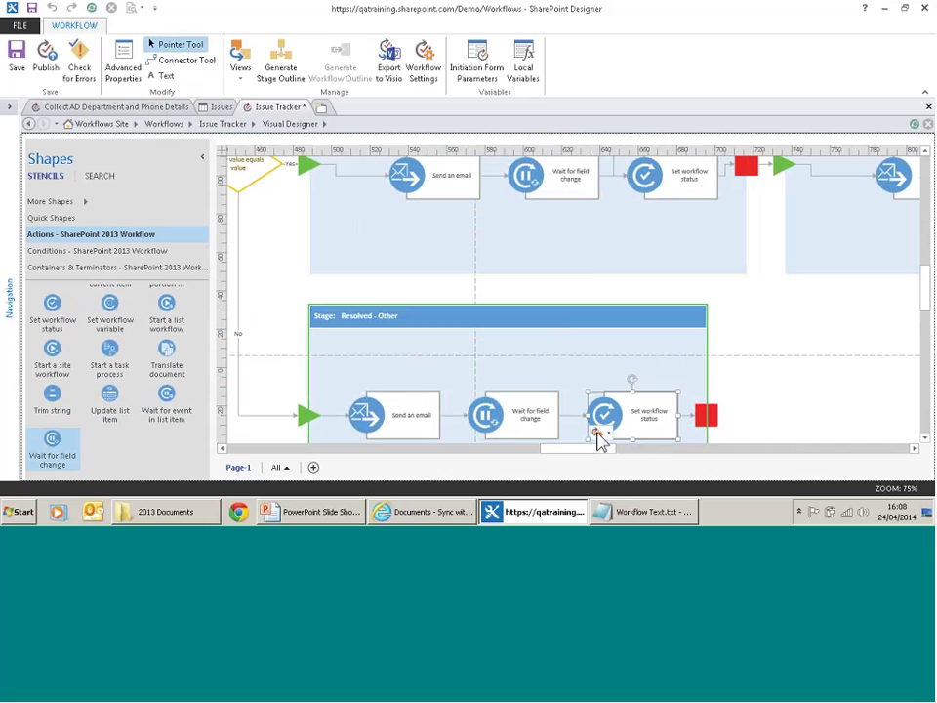
- Review the Status property of the copied Set workflow status action in the Resolved - Other stage and accept it
{"action": "left_click", "coordinate": [600, 436]}
{"action": "left_click", "coordinate": [612, 456]}
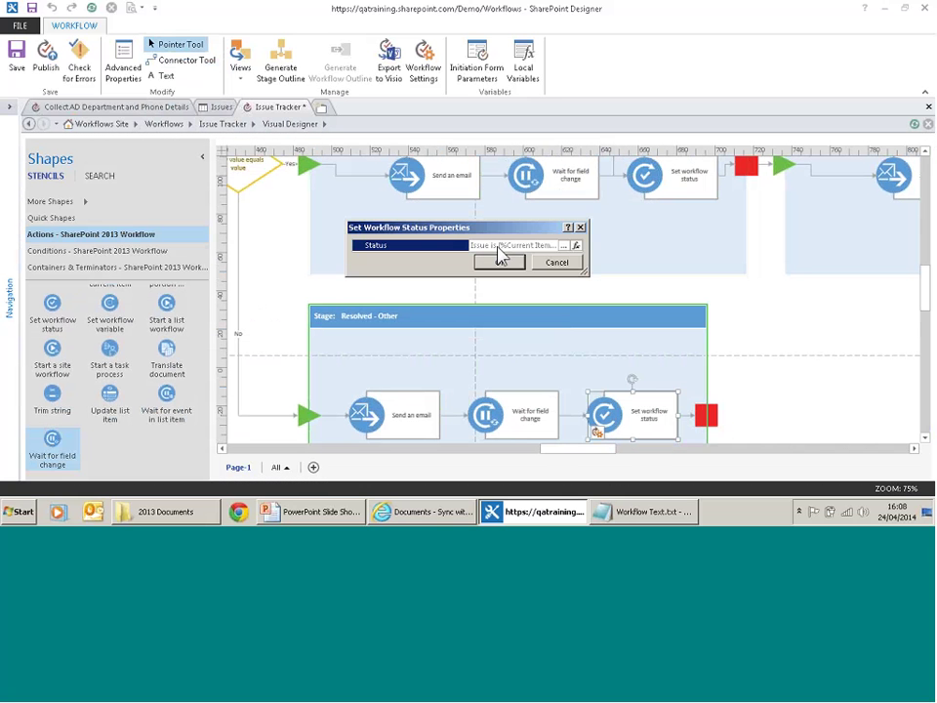
{"action": "left_click", "coordinate": [501, 263]}
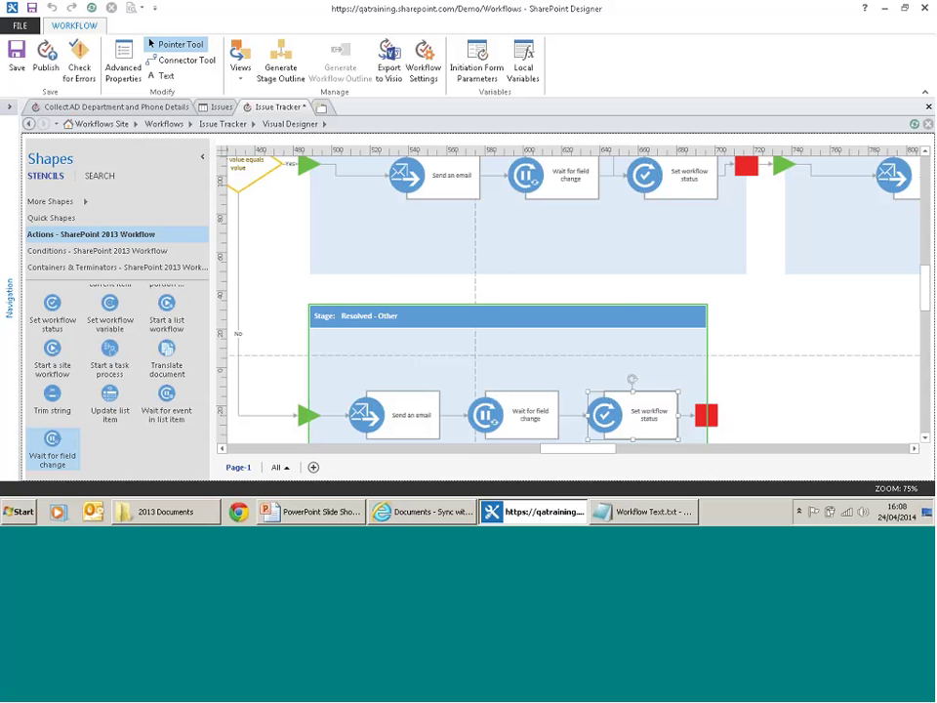
- Draw a connector from the exit of the Resolved - Other stage to the start of Closed Stage
{"action": "left_click", "coordinate": [183, 61]}
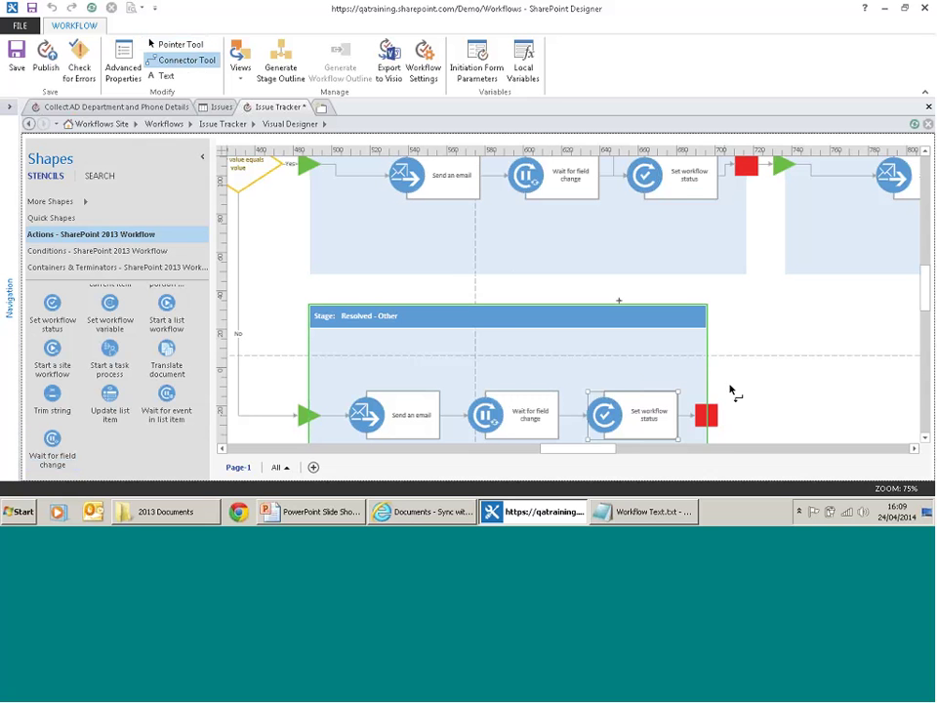
{"action": "left_click_drag", "start_coordinate": [717, 418], "coordinate": [772, 166]}
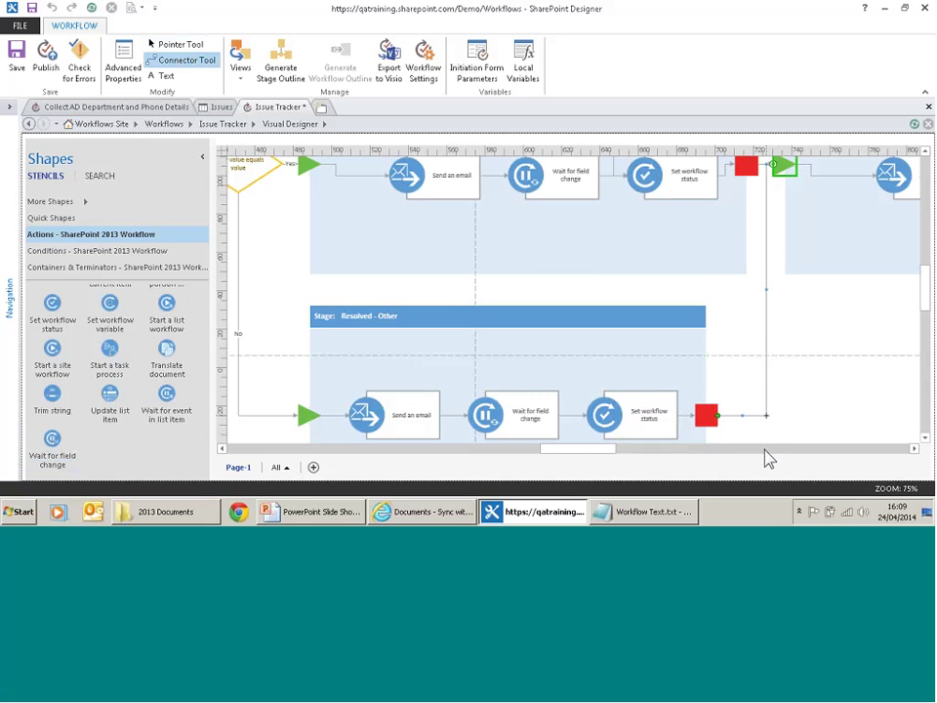
{"action": "left_click_drag", "start_coordinate": [600, 449], "coordinate": [634, 456]}
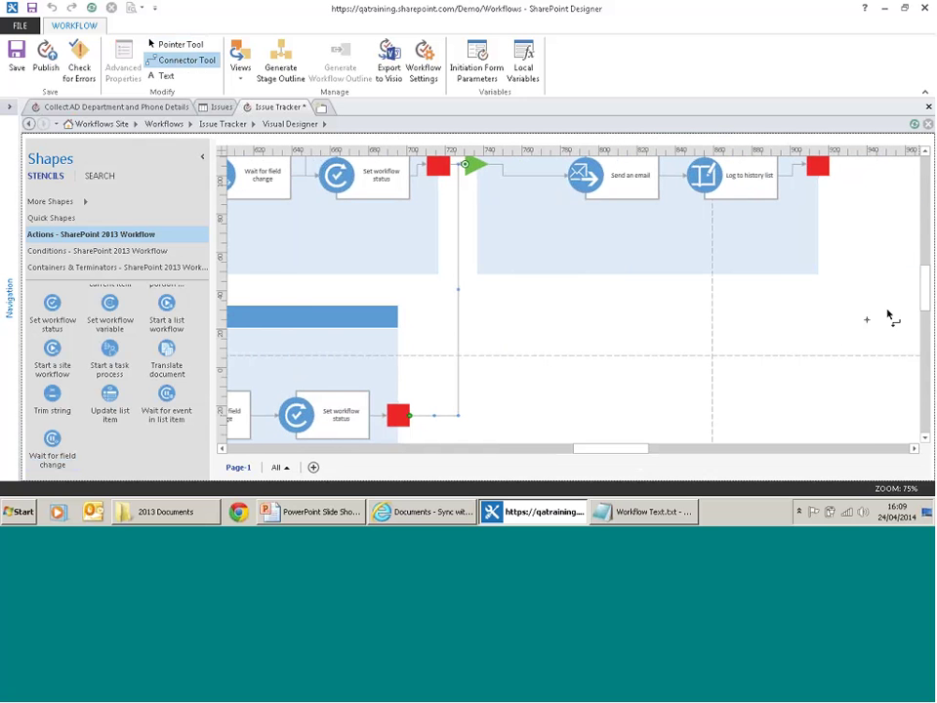
{"action": "scroll", "coordinate": [927, 293], "scroll_direction": "up", "scroll_amount": 3}
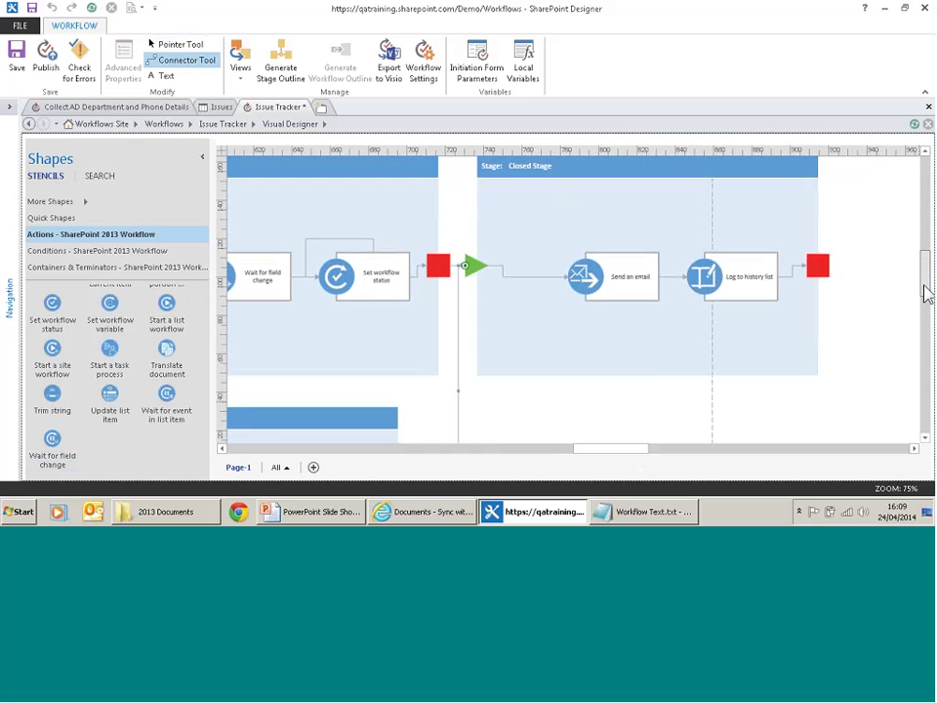
{"action": "left_click_drag", "start_coordinate": [924, 286], "coordinate": [924, 282]}
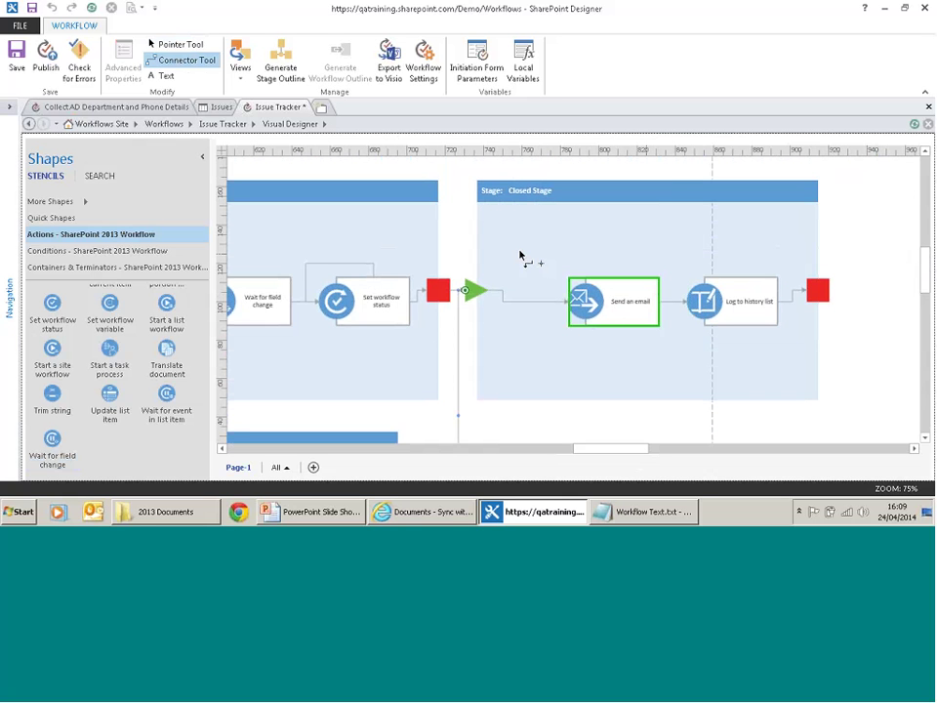
- Try to switch the workflow to the Text-Based Designer and close the issues list
{"action": "left_click", "coordinate": [240, 79]}
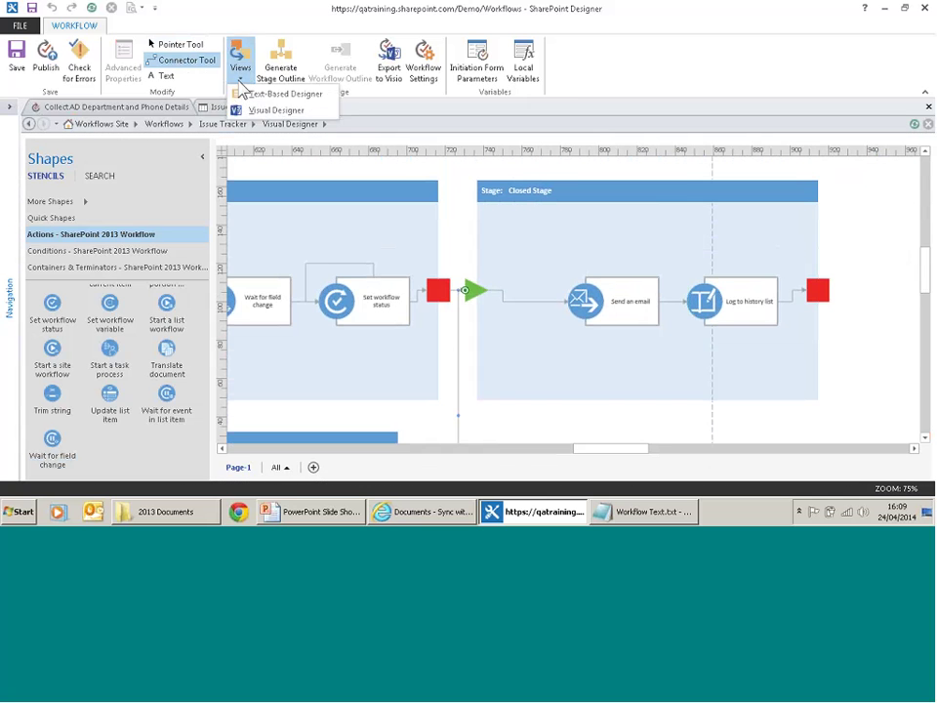
{"action": "left_click", "coordinate": [244, 94]}
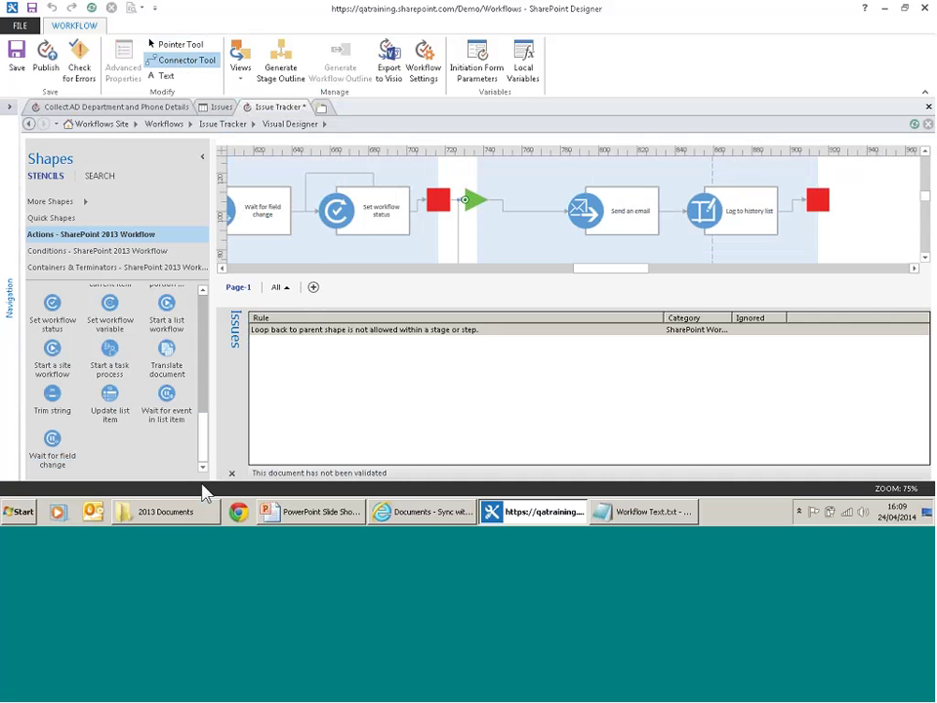
{"action": "left_click", "coordinate": [232, 473]}
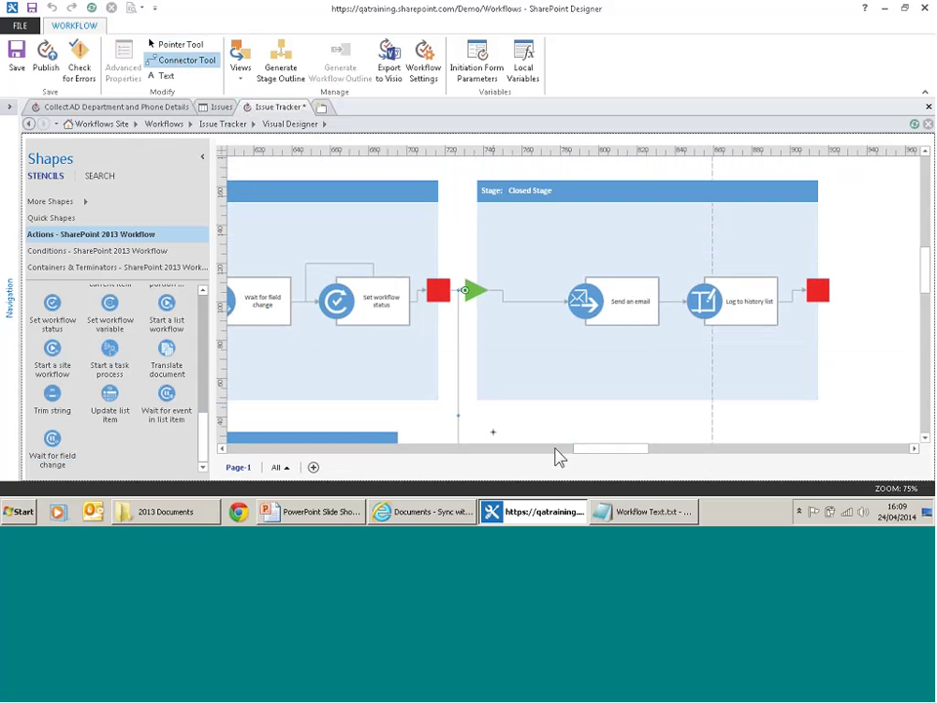
- Delete the connector that links the exit of the Resolved - Other stage to the start of Closed Stage
{"action": "left_click_drag", "start_coordinate": [925, 272], "coordinate": [924, 298]}
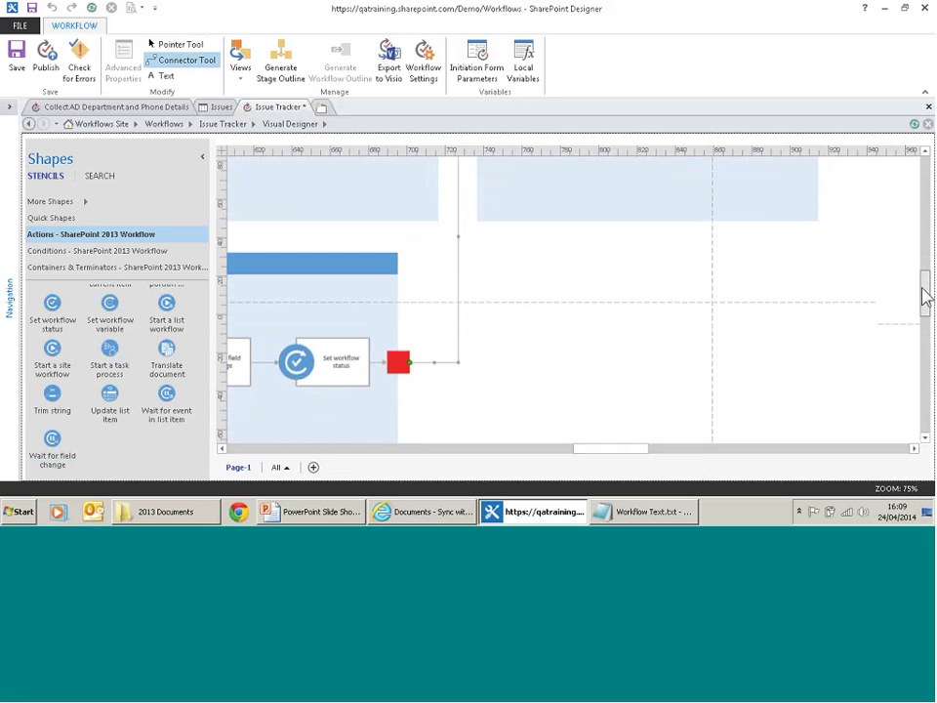
{"action": "mouse_move", "coordinate": [632, 450]}
{"action": "left_mouse_down"}
{"action": "mouse_move", "coordinate": [587, 452]}
{"action": "mouse_move", "coordinate": [607, 471]}
{"action": "mouse_move", "coordinate": [626, 472]}
{"action": "left_mouse_up"}
{"action": "left_click_drag", "start_coordinate": [927, 287], "coordinate": [927, 256]}
{"action": "left_click", "coordinate": [555, 379]}
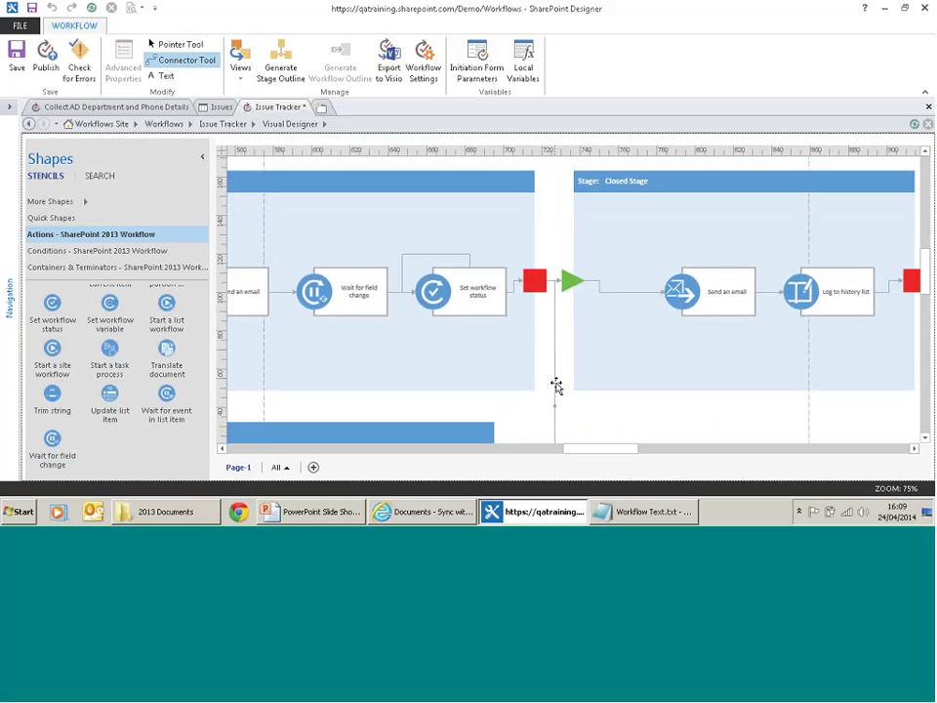
{"action": "left_click", "coordinate": [419, 287]}
{"action": "left_click", "coordinate": [458, 218]}
- Try again to open the workflow in the Text-Based Designer and dismiss the reported issues
{"action": "left_click", "coordinate": [240, 66]}
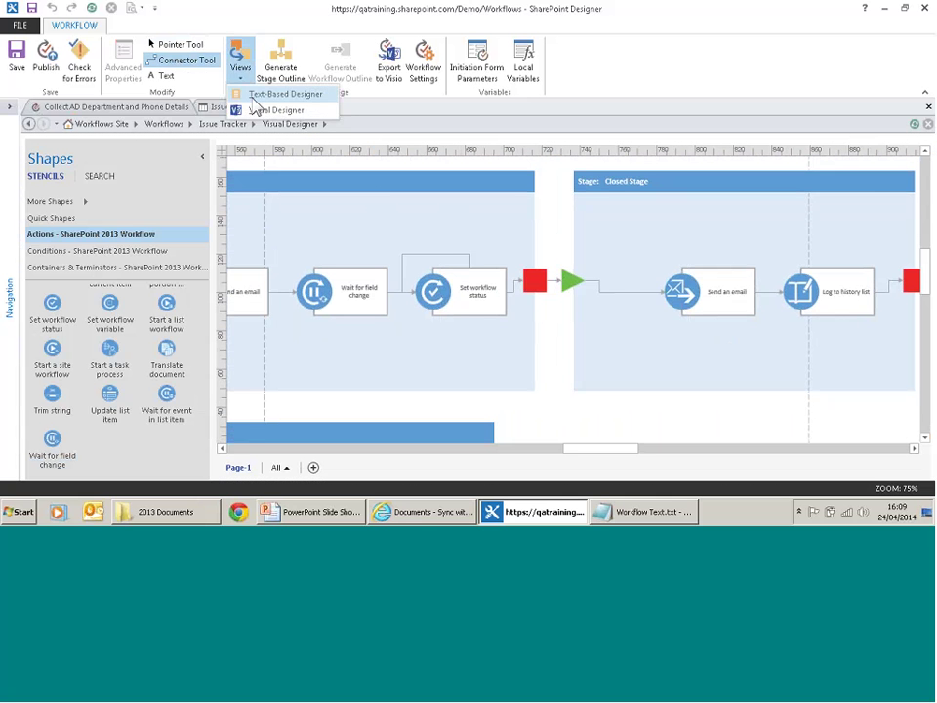
{"action": "left_click", "coordinate": [255, 96]}
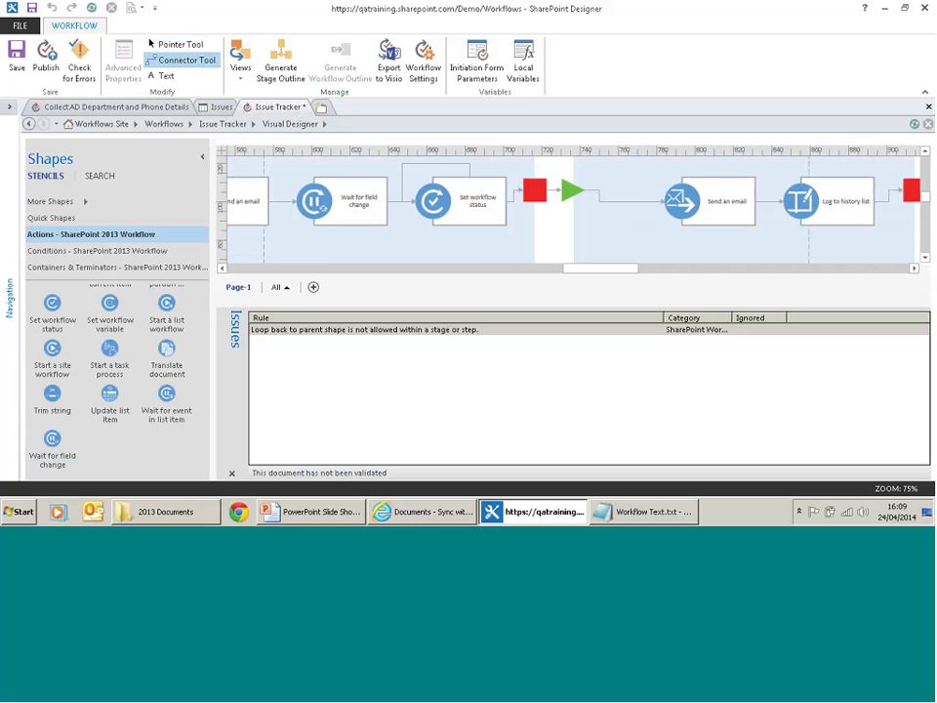
{"action": "left_click", "coordinate": [545, 392]}
{"action": "left_click", "coordinate": [232, 472]}
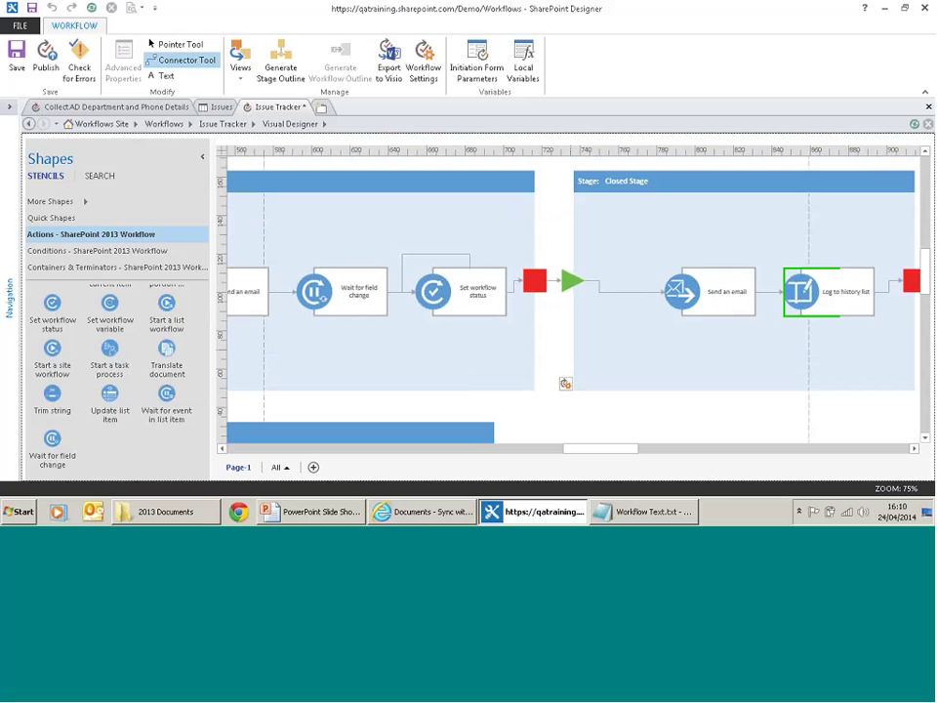
- Delete the stray connector looping over the Set workflow status action in the stage on the condition's Yes branch
{"action": "scroll", "coordinate": [929, 283], "scroll_direction": "down", "scroll_amount": 1}
{"action": "scroll", "coordinate": [930, 288], "scroll_direction": "down", "scroll_amount": 5}
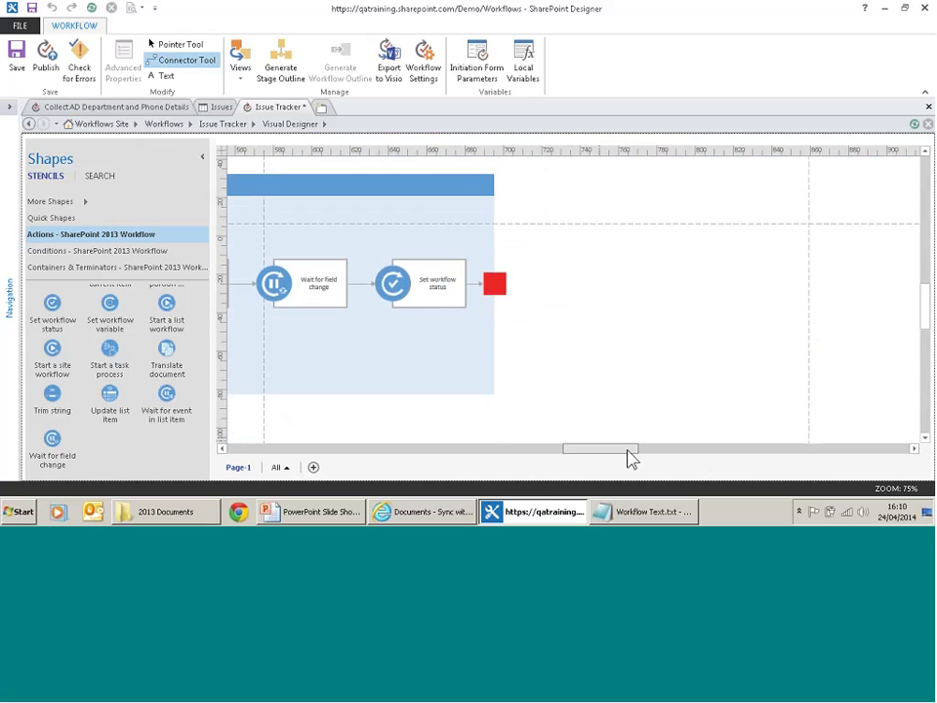
{"action": "left_click_drag", "start_coordinate": [628, 454], "coordinate": [589, 466]}
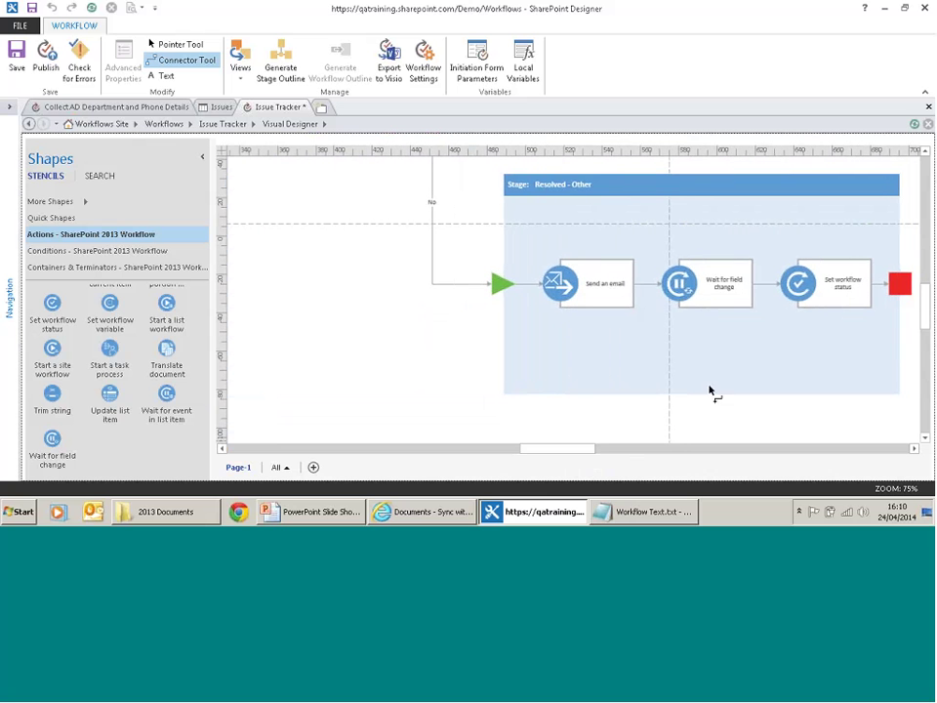
{"action": "scroll", "coordinate": [926, 313], "scroll_direction": "up", "scroll_amount": 2}
{"action": "scroll", "coordinate": [927, 313], "scroll_direction": "up", "scroll_amount": 2}
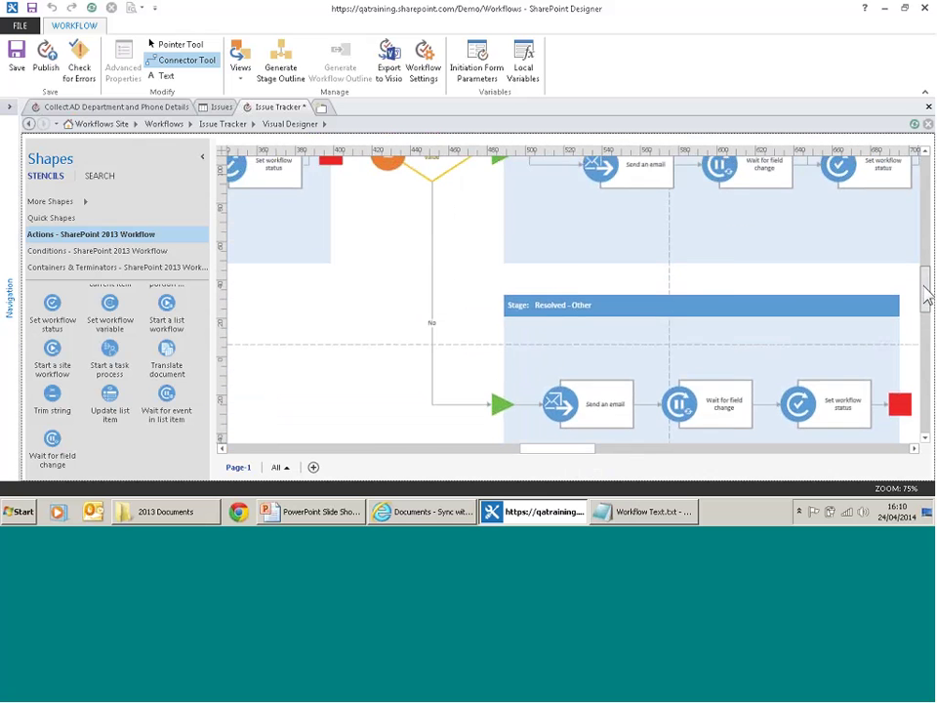
{"action": "scroll", "coordinate": [926, 303], "scroll_direction": "down", "scroll_amount": 1}
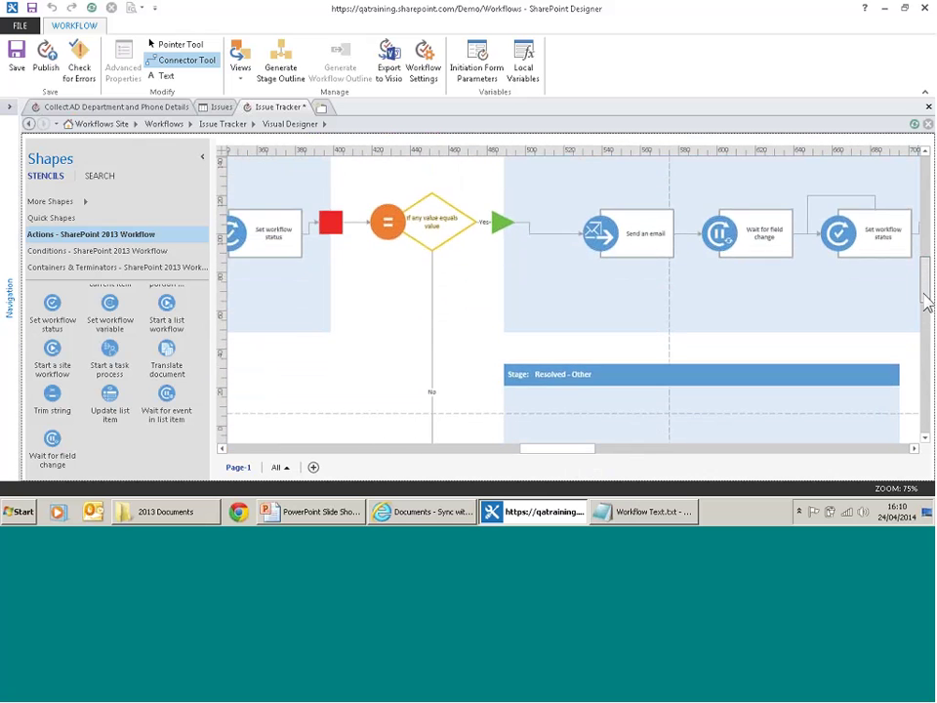
{"action": "scroll", "coordinate": [926, 305], "scroll_direction": "down", "scroll_amount": 1}
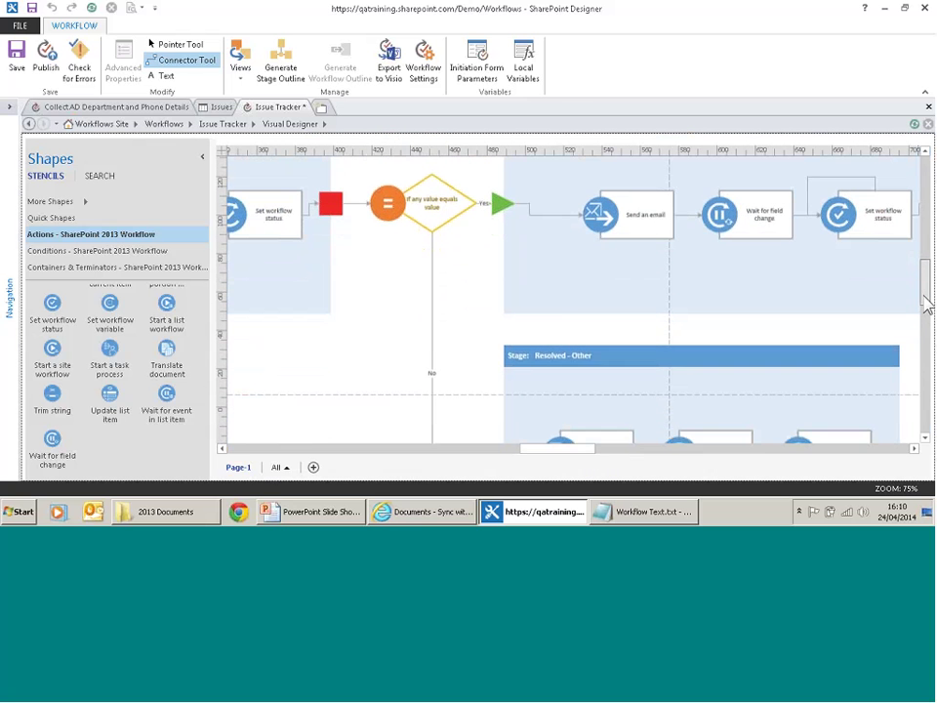
{"action": "left_click_drag", "start_coordinate": [590, 448], "coordinate": [615, 444]}
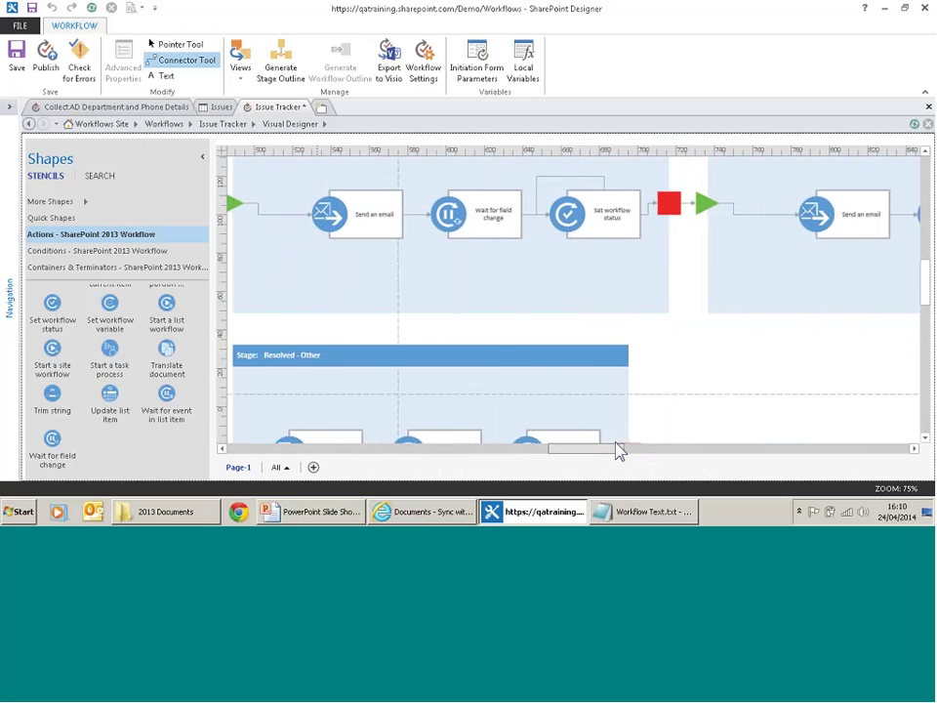
{"action": "left_click", "coordinate": [552, 178]}
{"action": "key", "text": "Delete"}
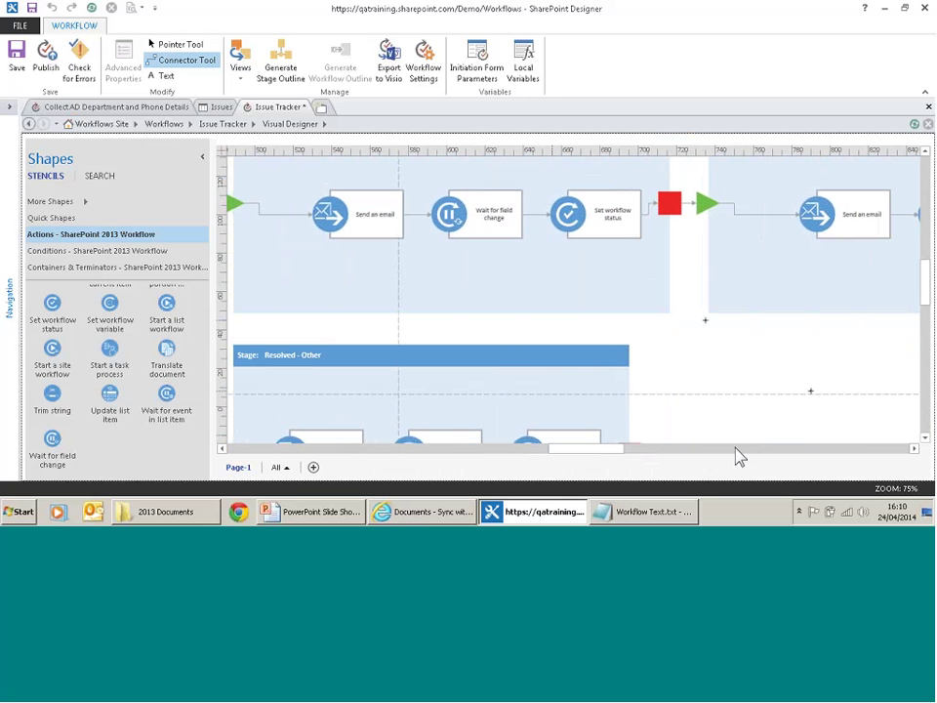
- Redraw the connector from the If any value equals value condition to the start of the Resolved - Other stage and label it No
{"action": "left_click_drag", "start_coordinate": [615, 460], "coordinate": [595, 451]}
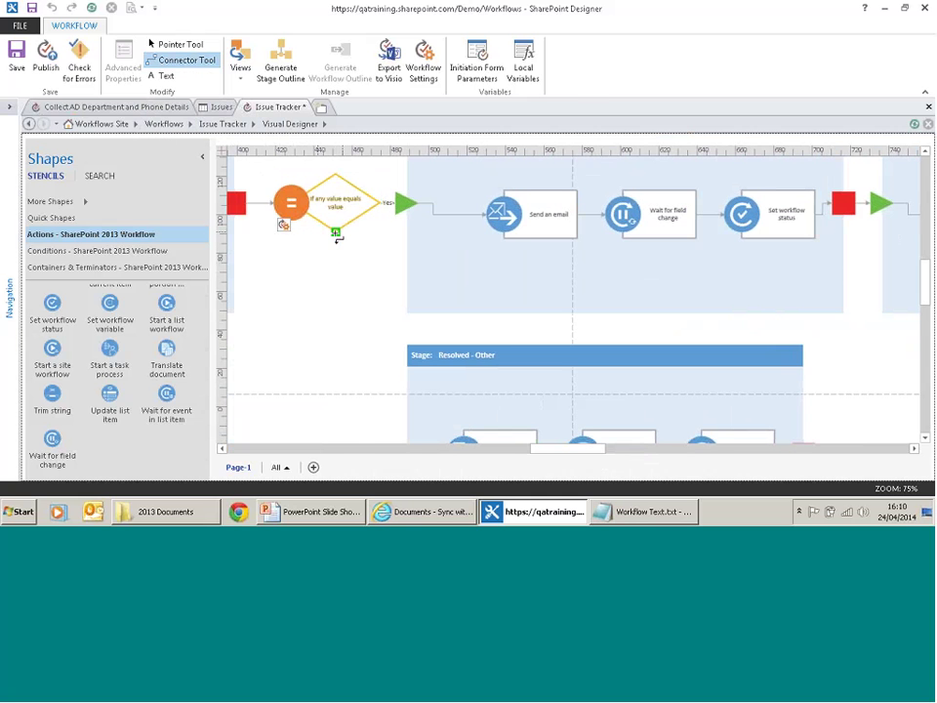
{"action": "left_click_drag", "start_coordinate": [337, 236], "coordinate": [394, 367]}
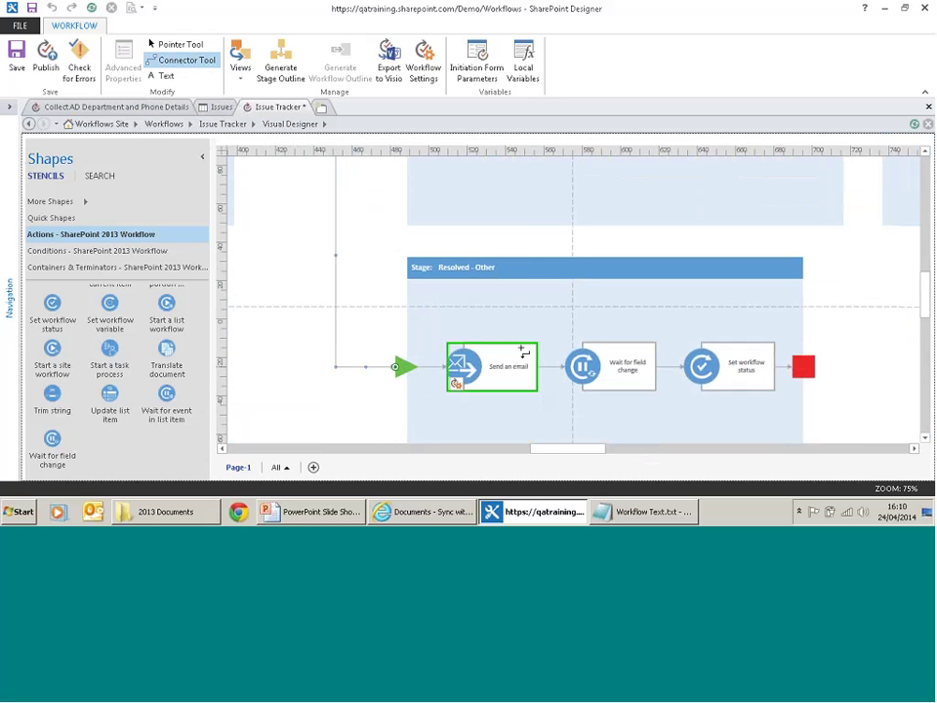
{"action": "right_click", "coordinate": [338, 222]}
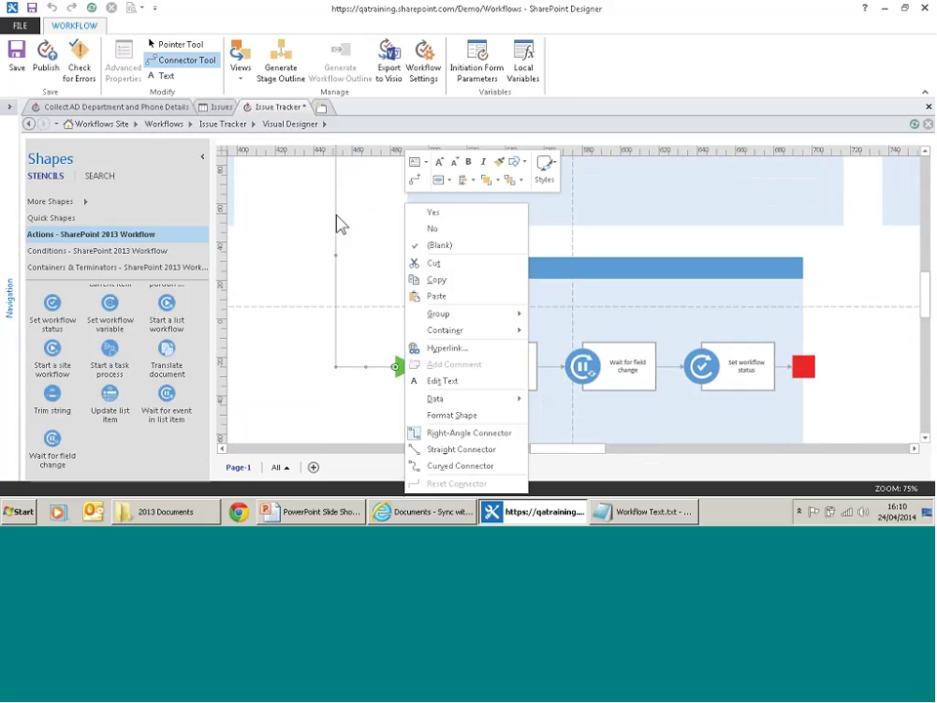
{"action": "left_click", "coordinate": [433, 229]}
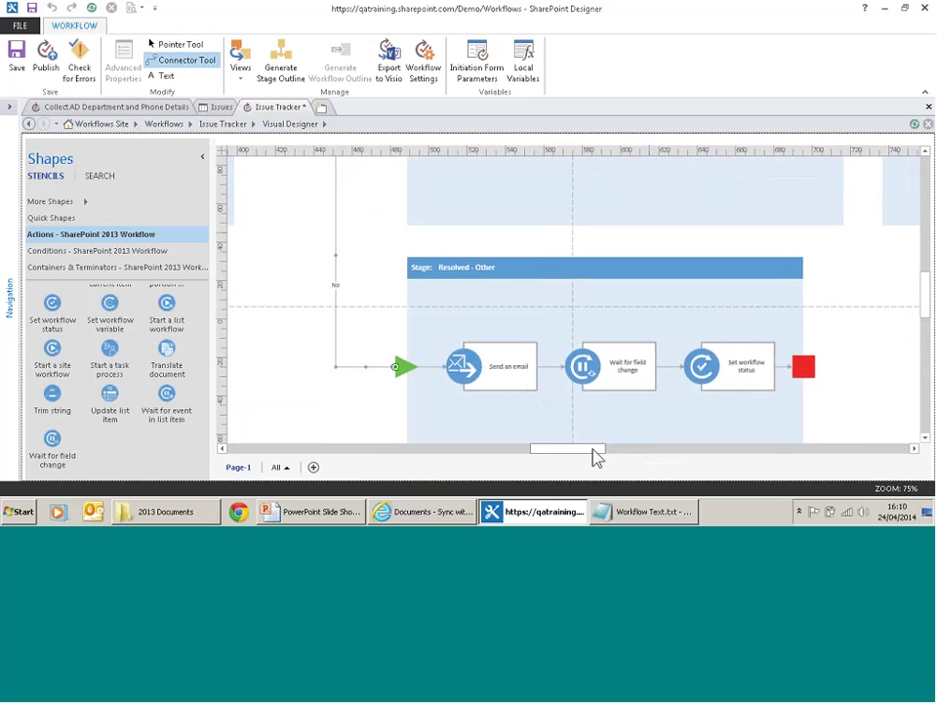
{"action": "left_click_drag", "start_coordinate": [596, 457], "coordinate": [656, 448]}
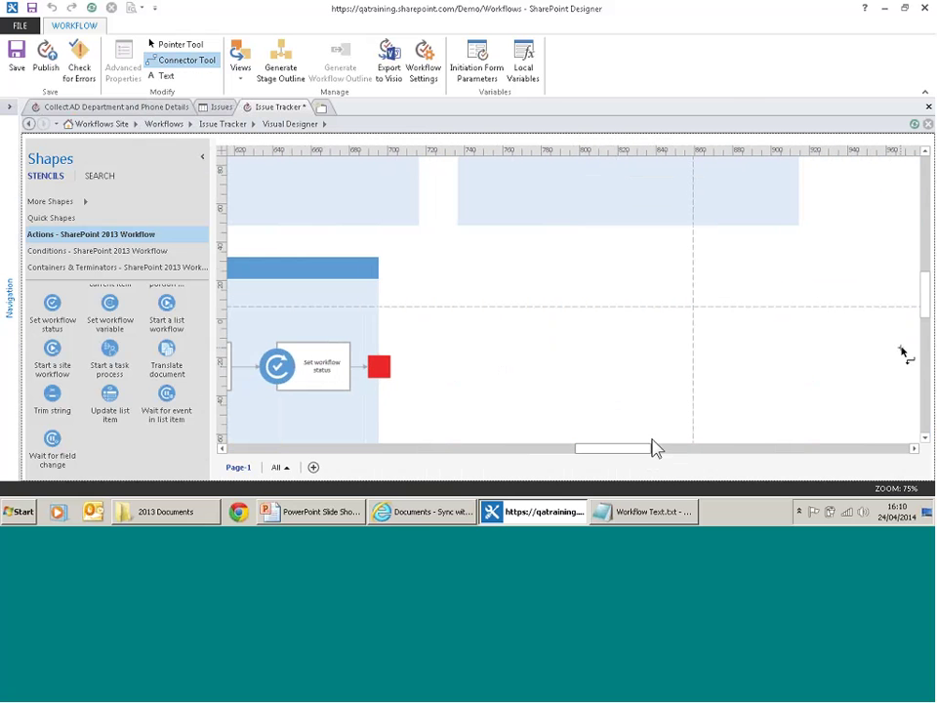
- Connect the exit of the Resolved - Other stage to the start of Closed Stage
{"action": "scroll", "coordinate": [928, 310], "scroll_direction": "up", "scroll_amount": 1}
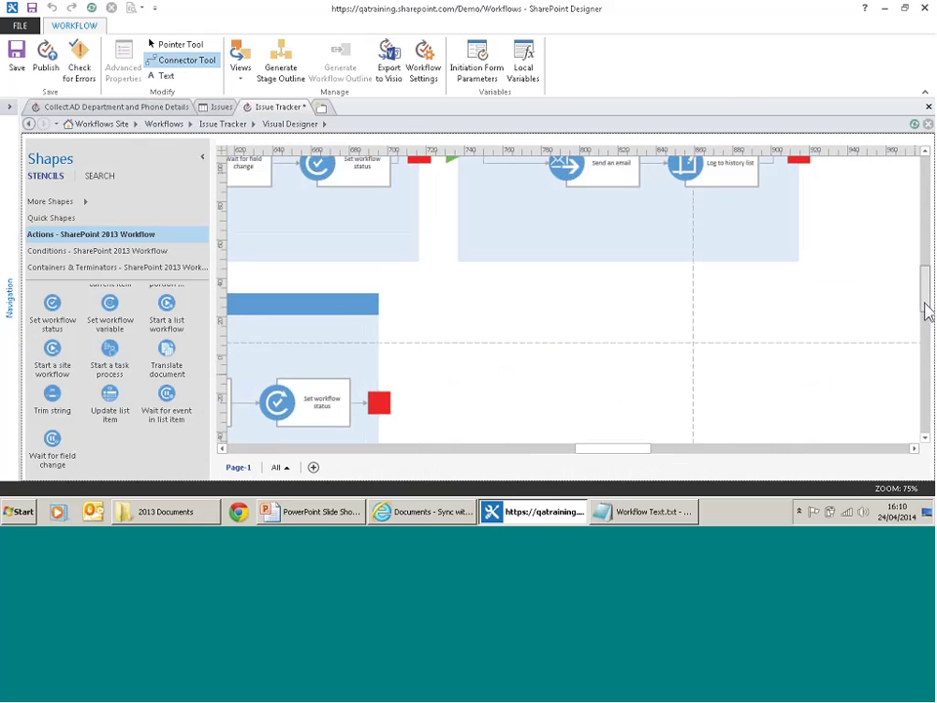
{"action": "scroll", "coordinate": [928, 310], "scroll_direction": "up", "scroll_amount": 1}
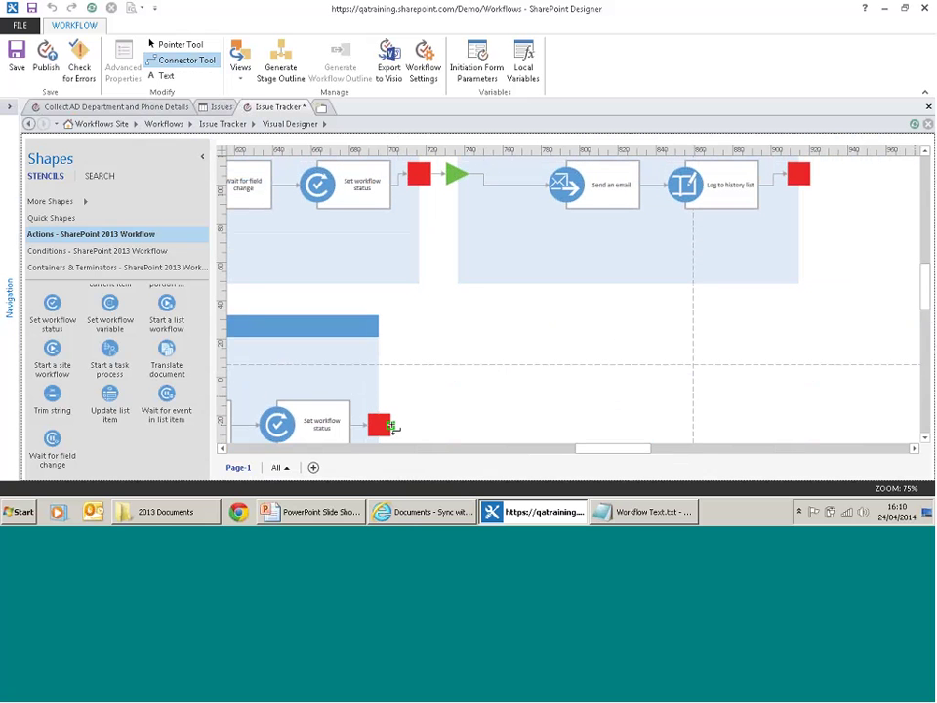
{"action": "left_click_drag", "start_coordinate": [389, 425], "coordinate": [456, 175]}
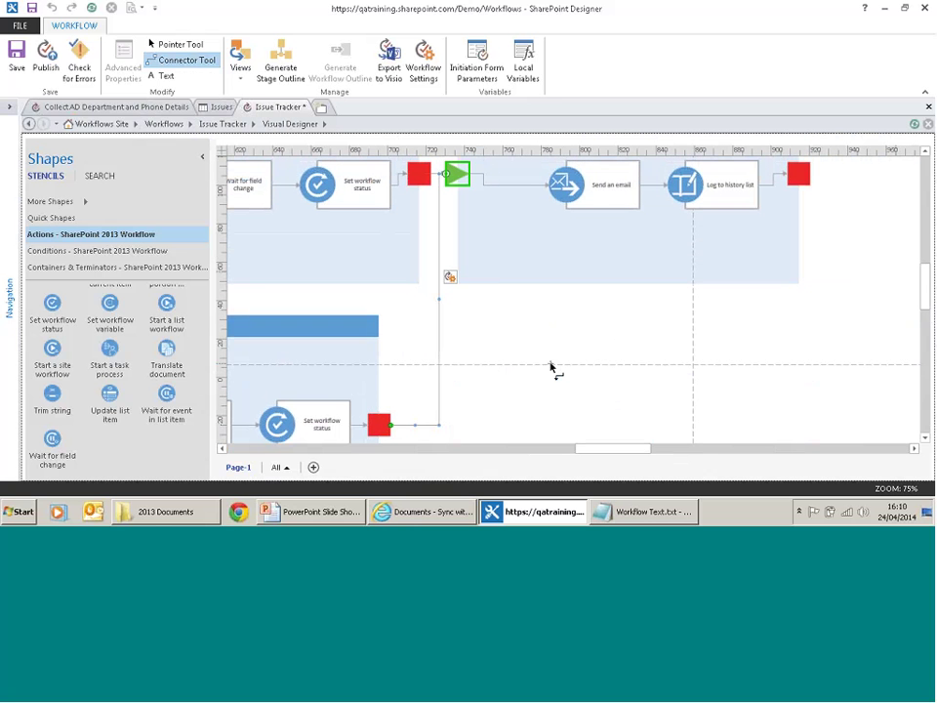
{"action": "left_click", "coordinate": [552, 369]}
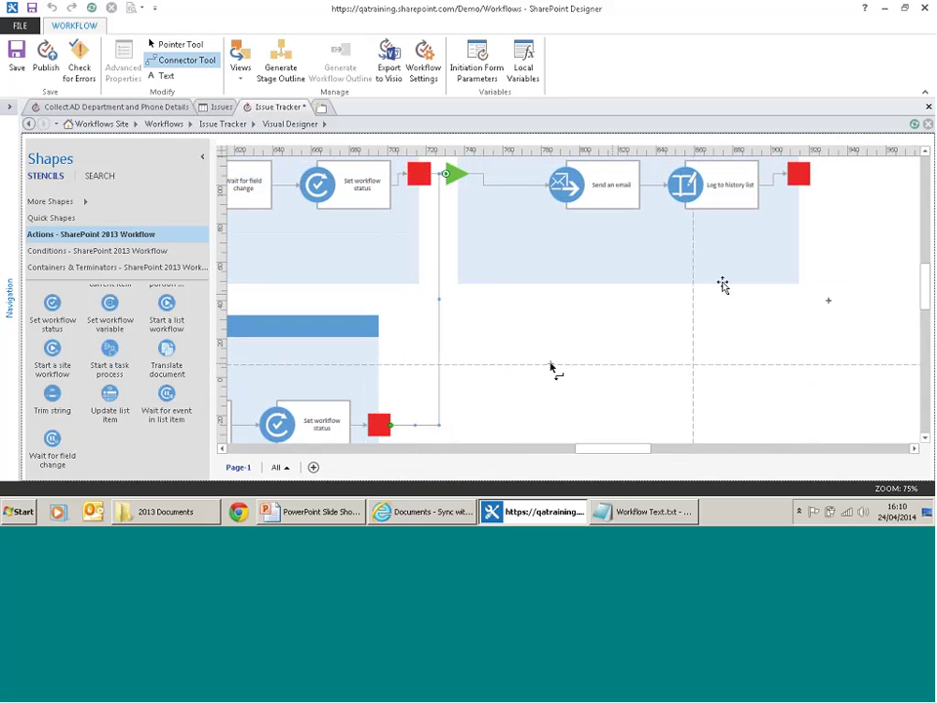
- Open the workflow in the Text-Based Designer, check its stages and publish it
{"action": "left_click", "coordinate": [241, 76]}
{"action": "left_click", "coordinate": [248, 92]}
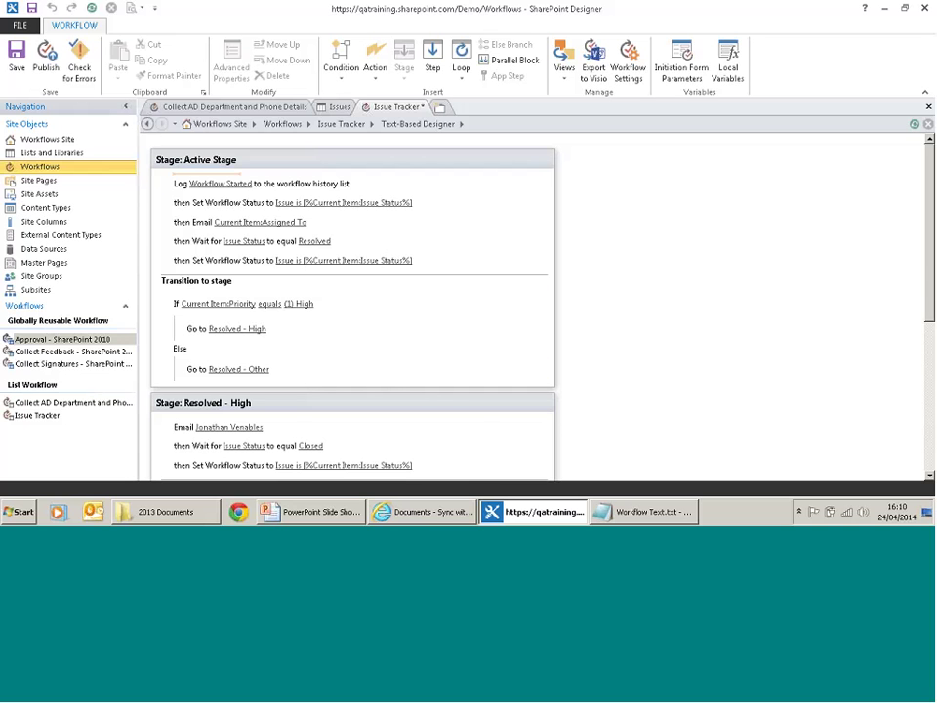
{"action": "scroll", "coordinate": [930, 290], "scroll_direction": "down", "scroll_amount": 3}
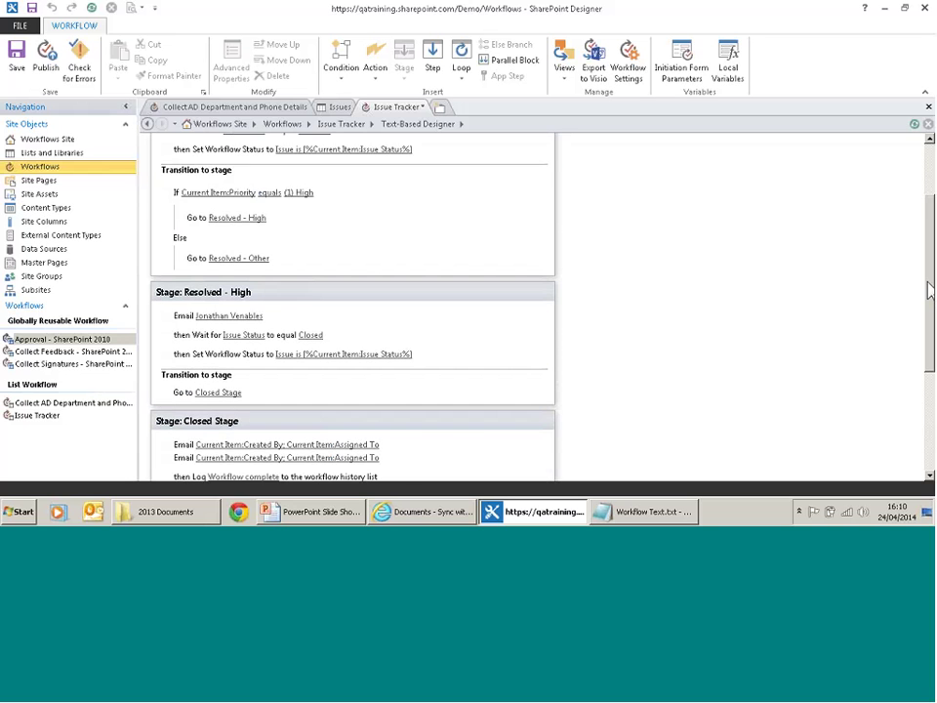
{"action": "scroll", "coordinate": [929, 289], "scroll_direction": "down", "scroll_amount": 3}
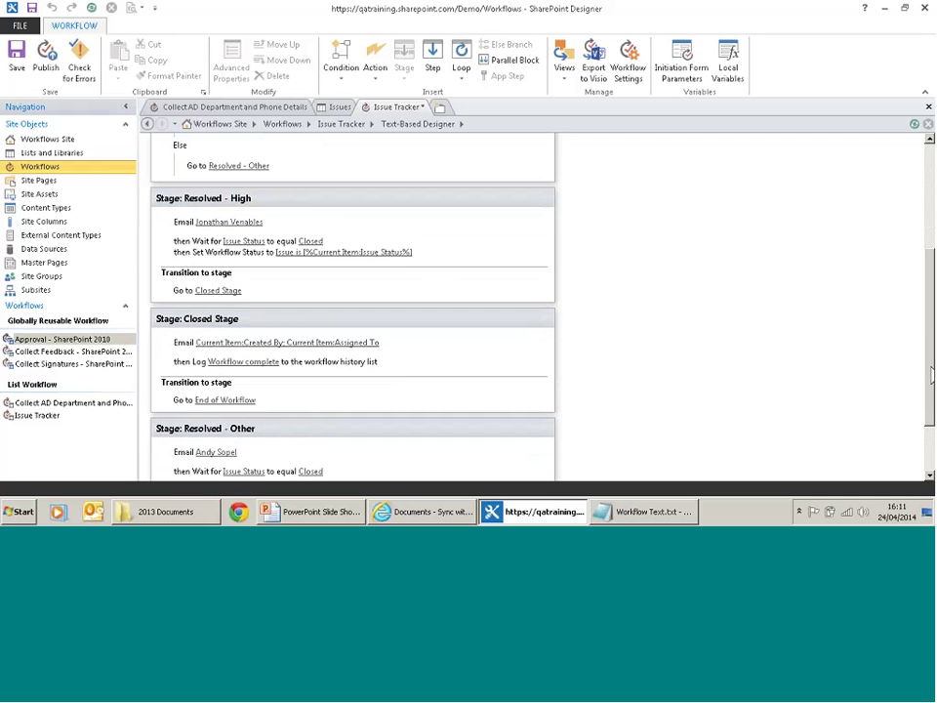
{"action": "scroll", "coordinate": [932, 376], "scroll_direction": "down", "scroll_amount": 2}
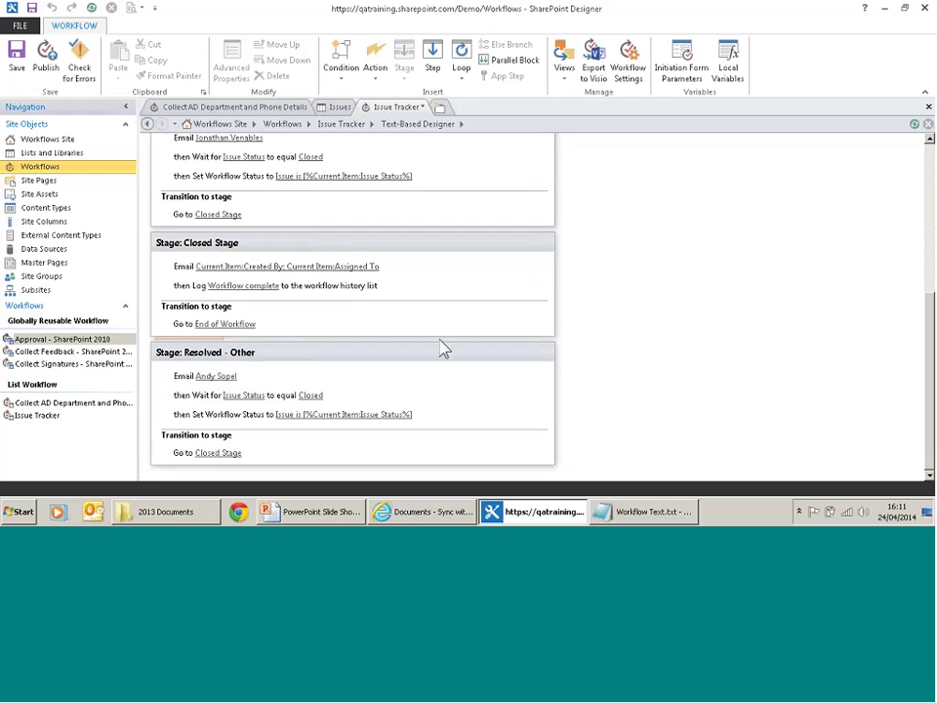
{"action": "left_click", "coordinate": [45, 63]}
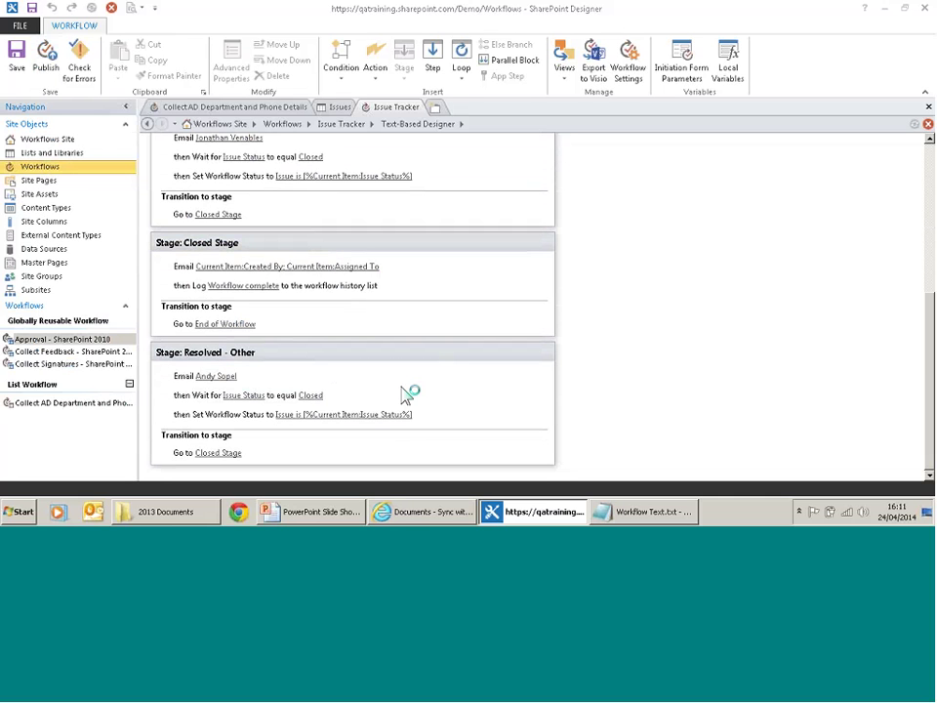
- Switch to Internet Explorer, refresh the Workflows Site page and open the Issues list
{"action": "left_click", "coordinate": [439, 513]}
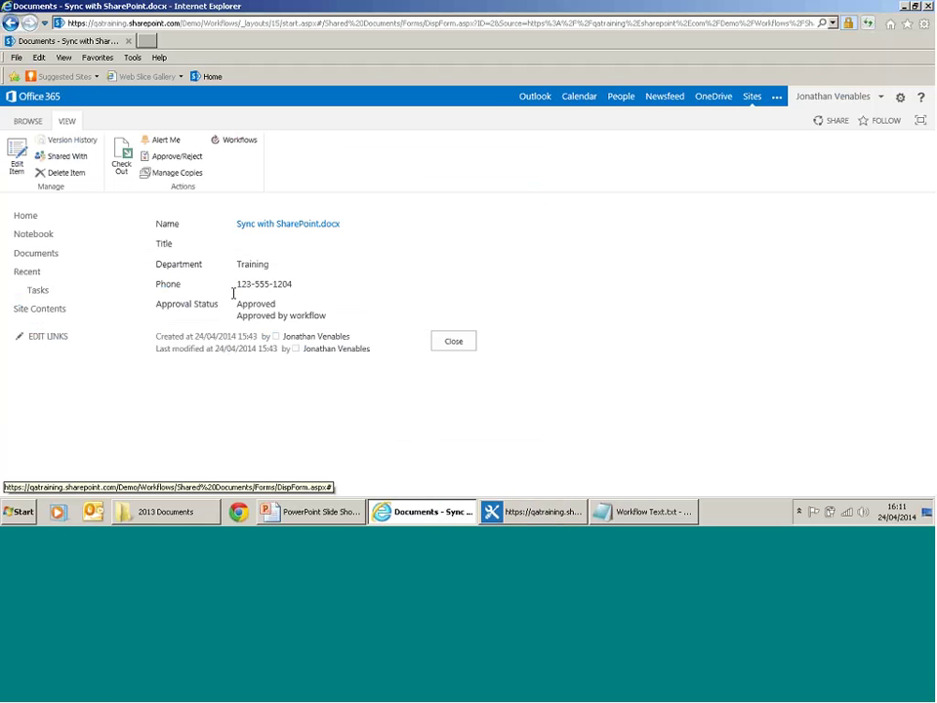
{"action": "left_click", "coordinate": [20, 126]}
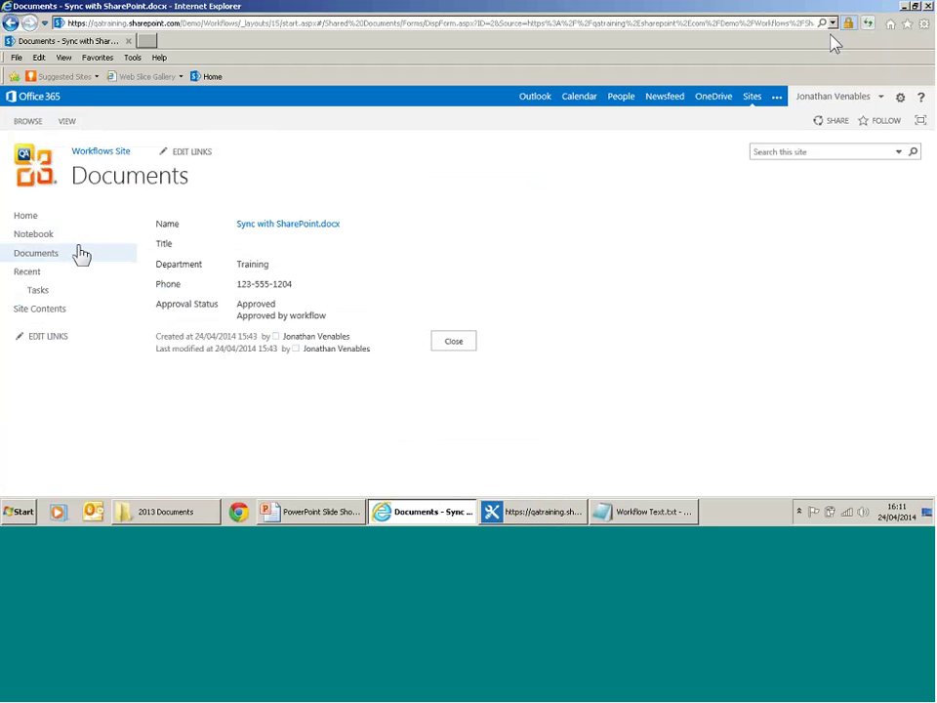
{"action": "left_click", "coordinate": [866, 23]}
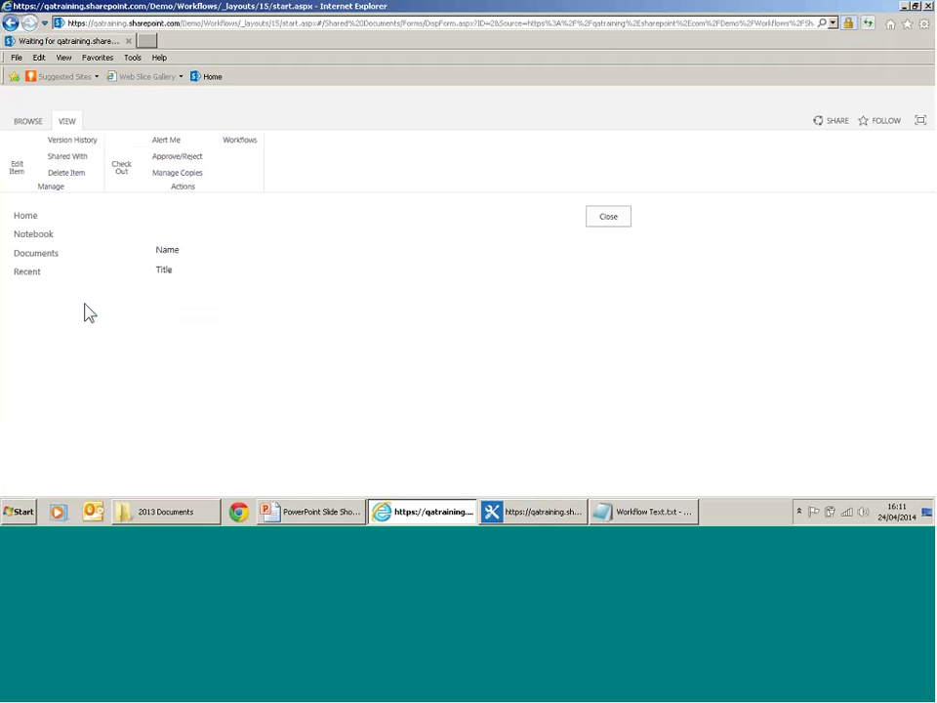
{"action": "left_click", "coordinate": [41, 298]}
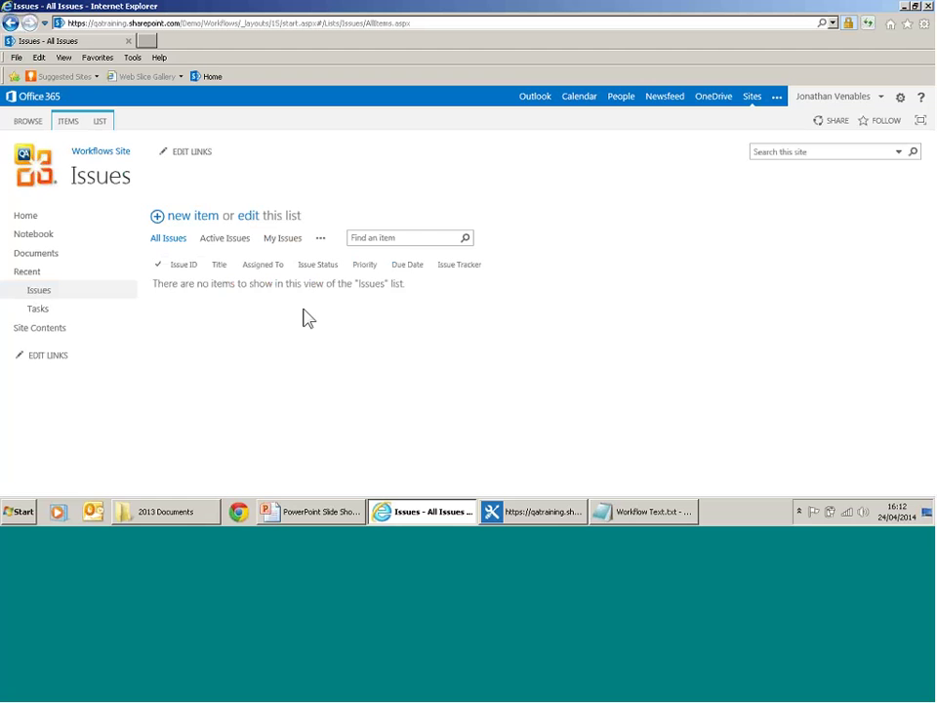
- Start a new issue titled Issue 1 and assign it to the signed-in user
{"action": "left_click", "coordinate": [203, 223]}
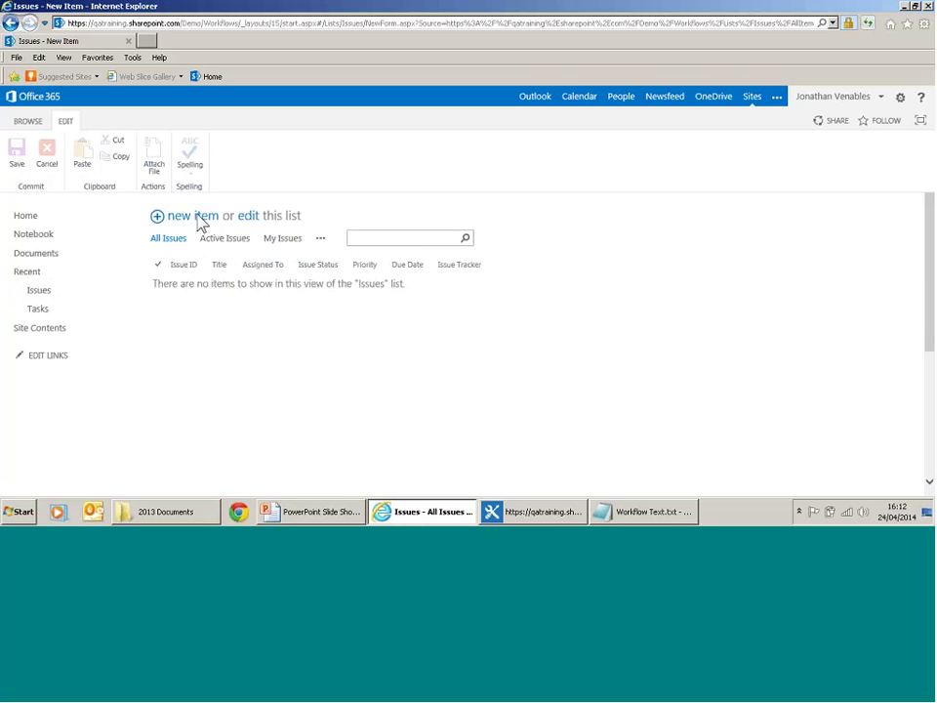
{"action": "left_click", "coordinate": [251, 226]}
{"action": "type", "text": "I"}
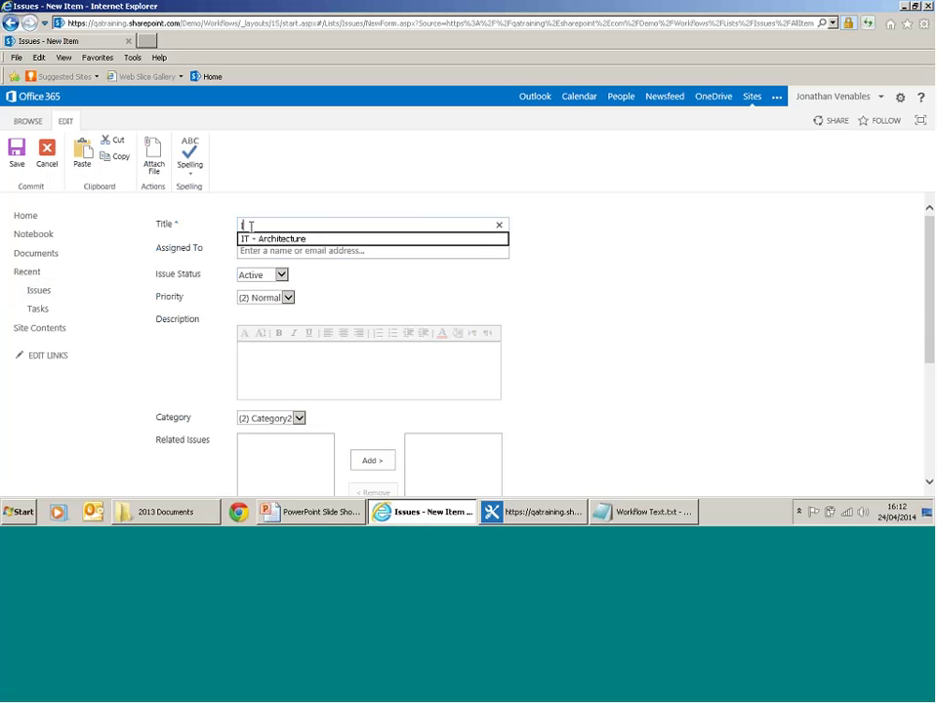
{"action": "type", "text": "ssue 1"}
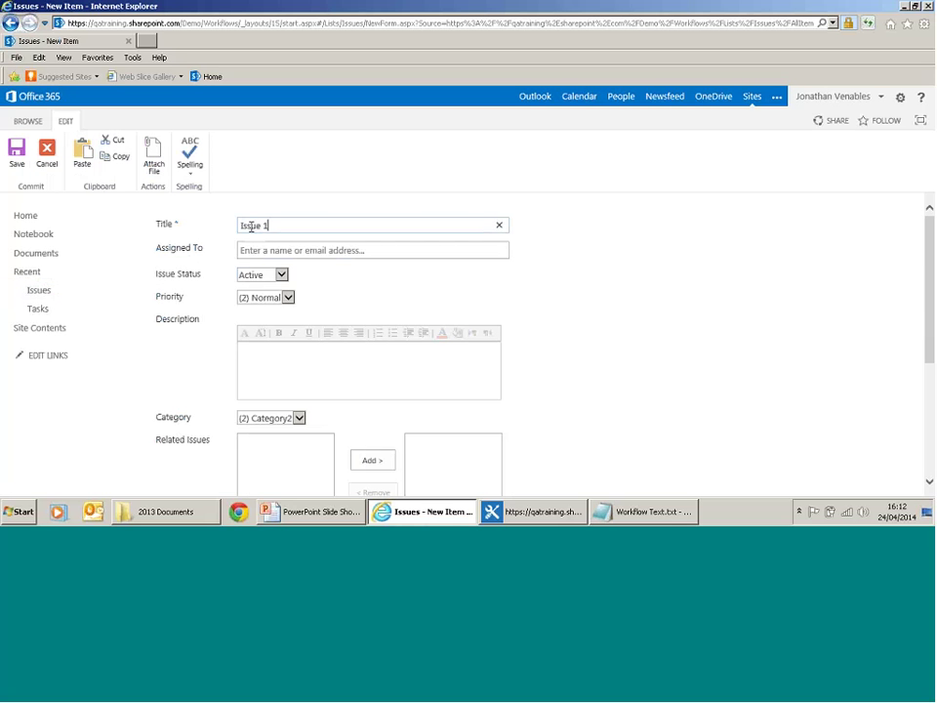
{"action": "left_click", "coordinate": [254, 250]}
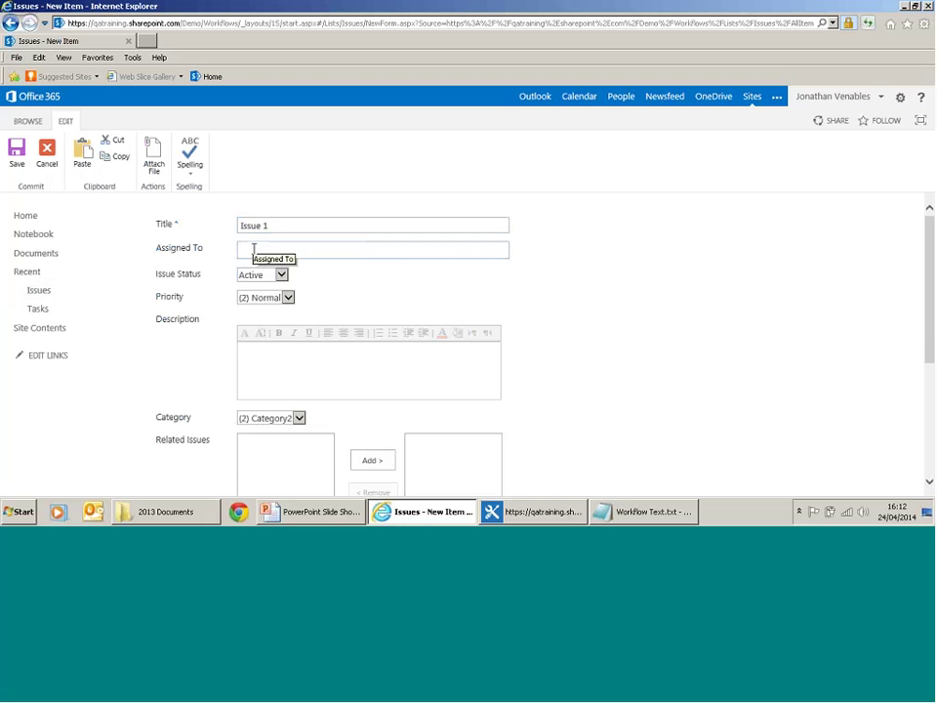
{"action": "type", "text": "j"}
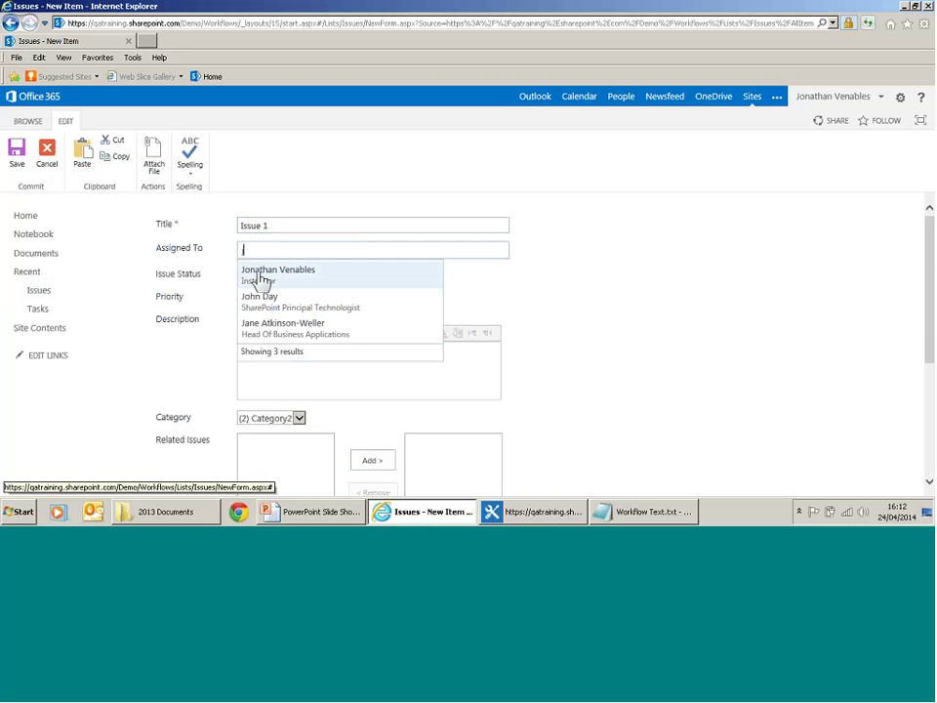
{"action": "left_click", "coordinate": [260, 278]}
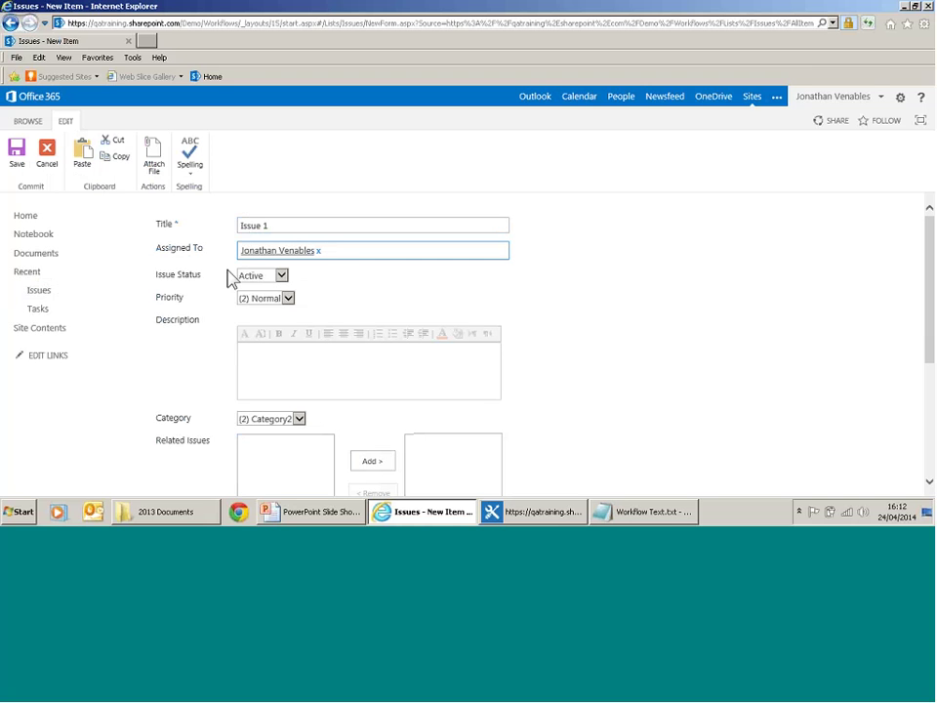
- Set the new issue's priority to (1) High and save the item
{"action": "left_click", "coordinate": [288, 298]}
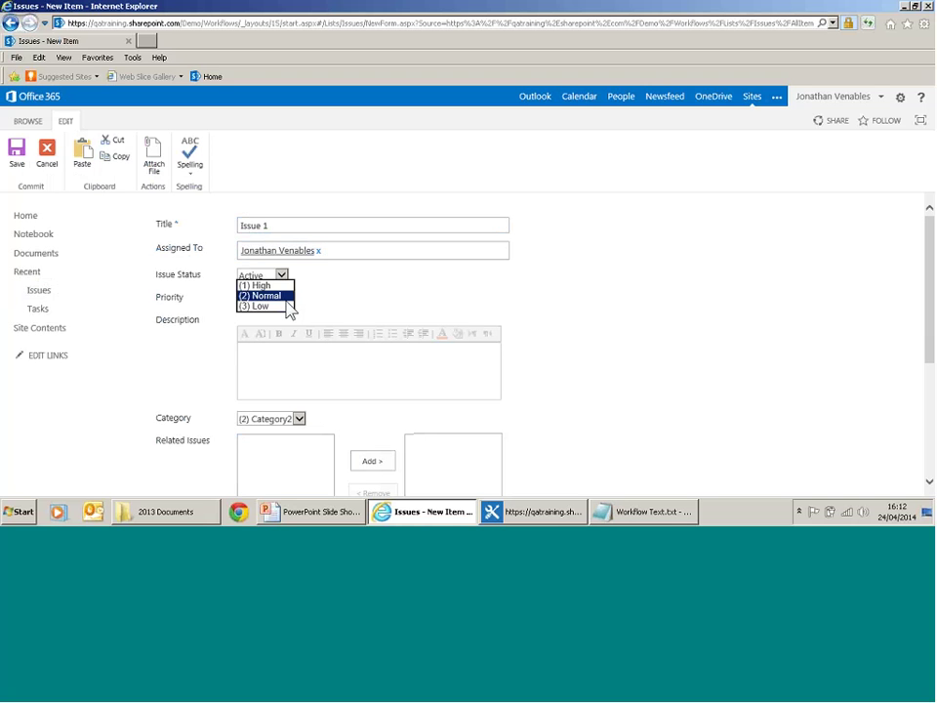
{"action": "left_click", "coordinate": [266, 285]}
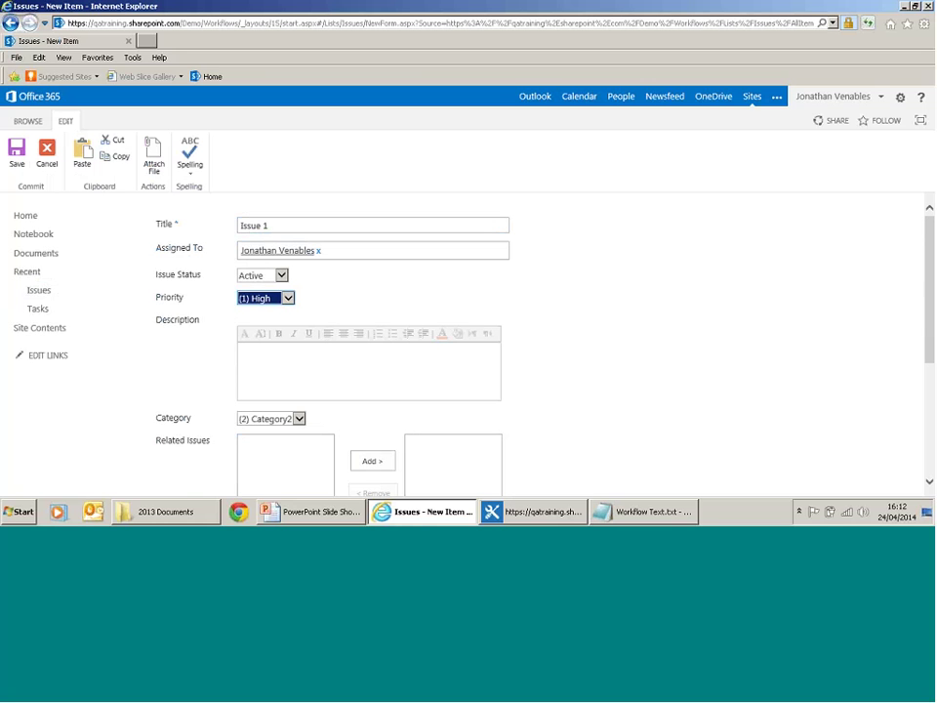
{"action": "left_click_drag", "start_coordinate": [926, 360], "coordinate": [929, 471]}
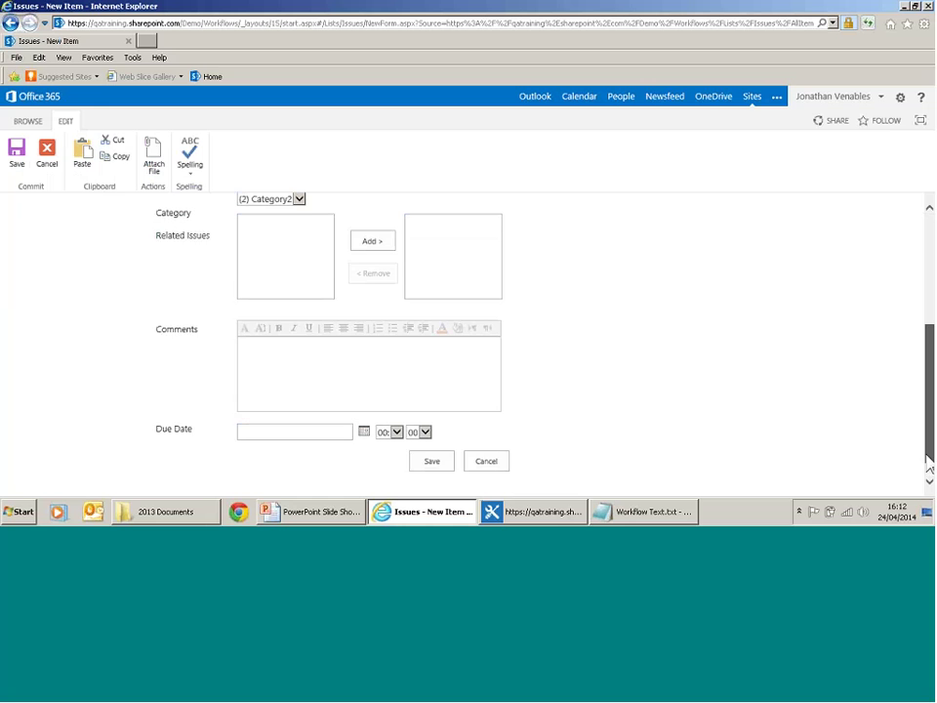
{"action": "left_click", "coordinate": [428, 445]}
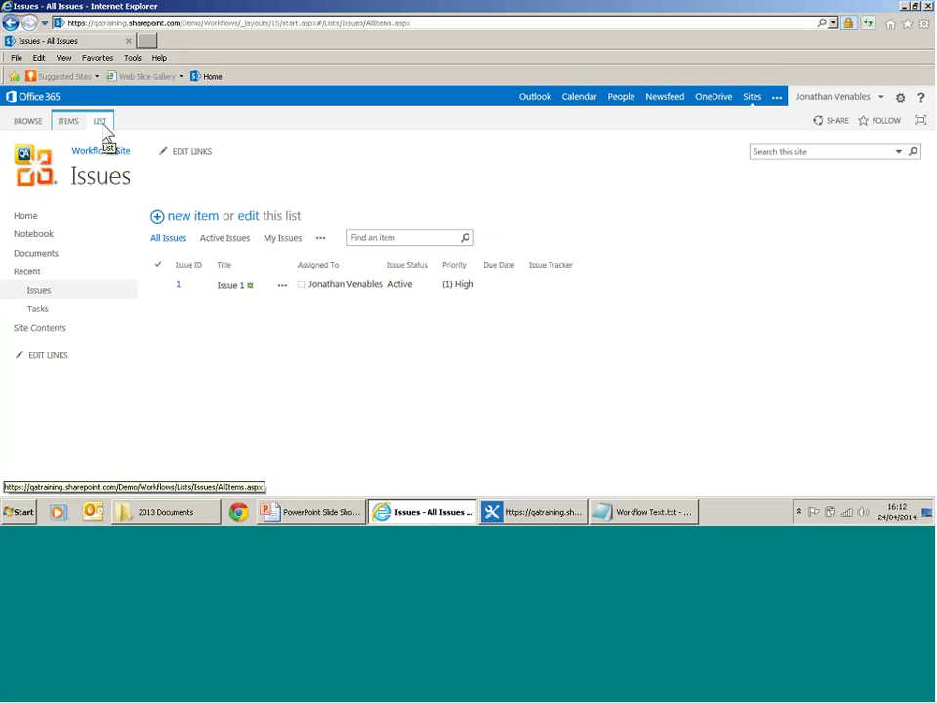
- Start the Issue Tracker workflow manually on Issue 1 and open its status from the Issues list
{"action": "left_click", "coordinate": [158, 284]}
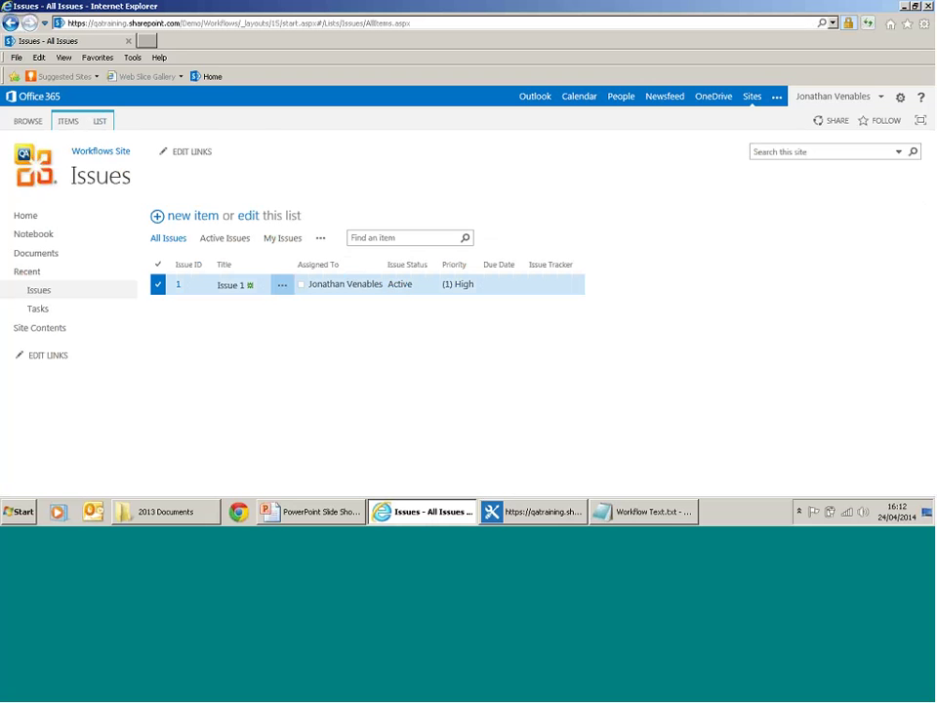
{"action": "left_click", "coordinate": [69, 122]}
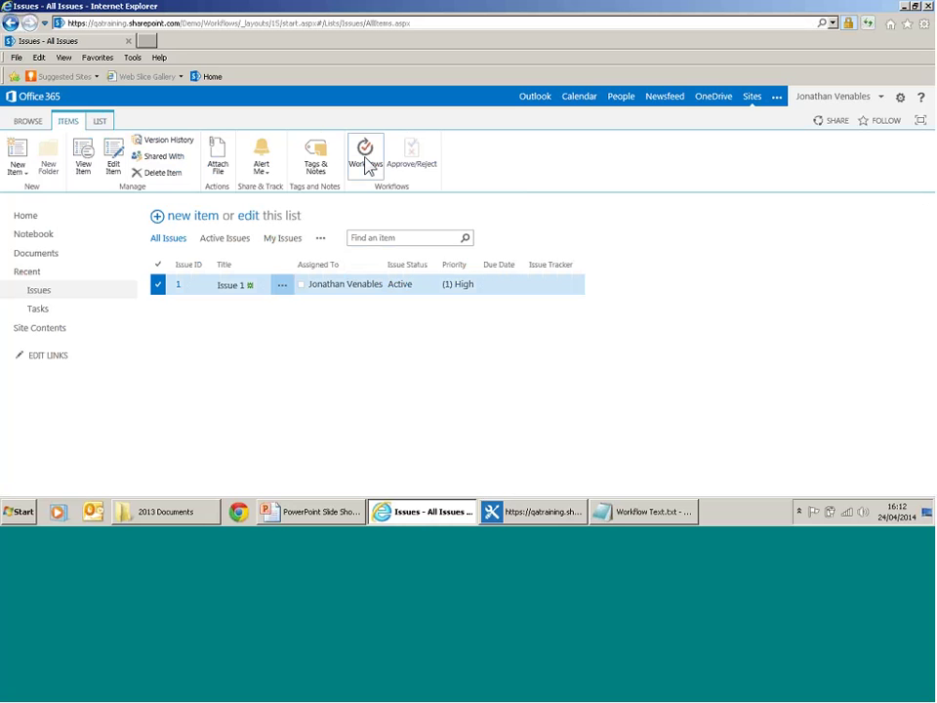
{"action": "left_click", "coordinate": [366, 161]}
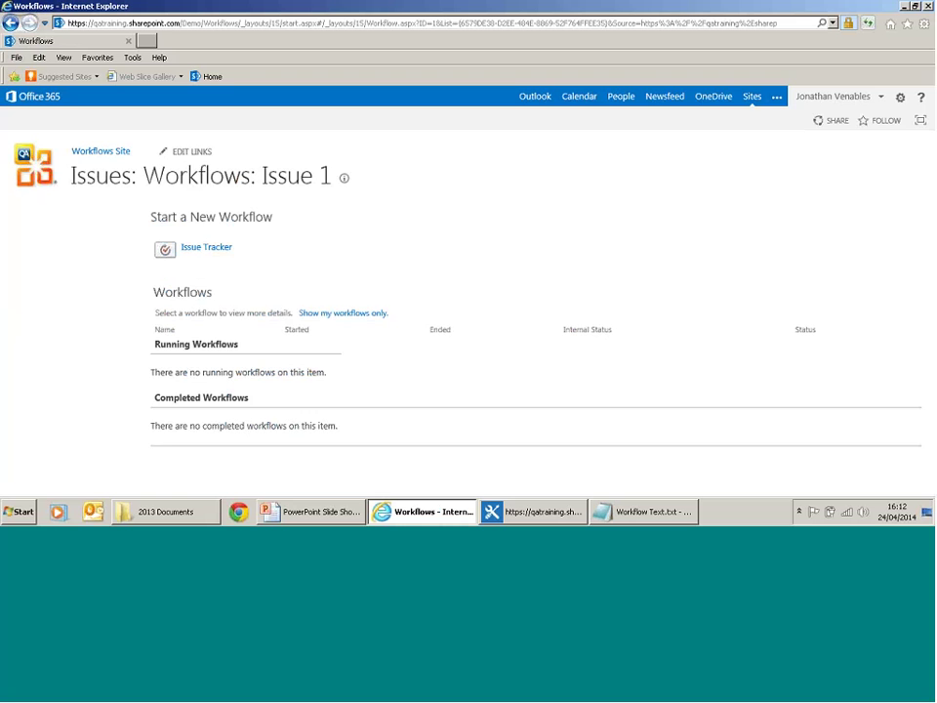
{"action": "left_click", "coordinate": [203, 252]}
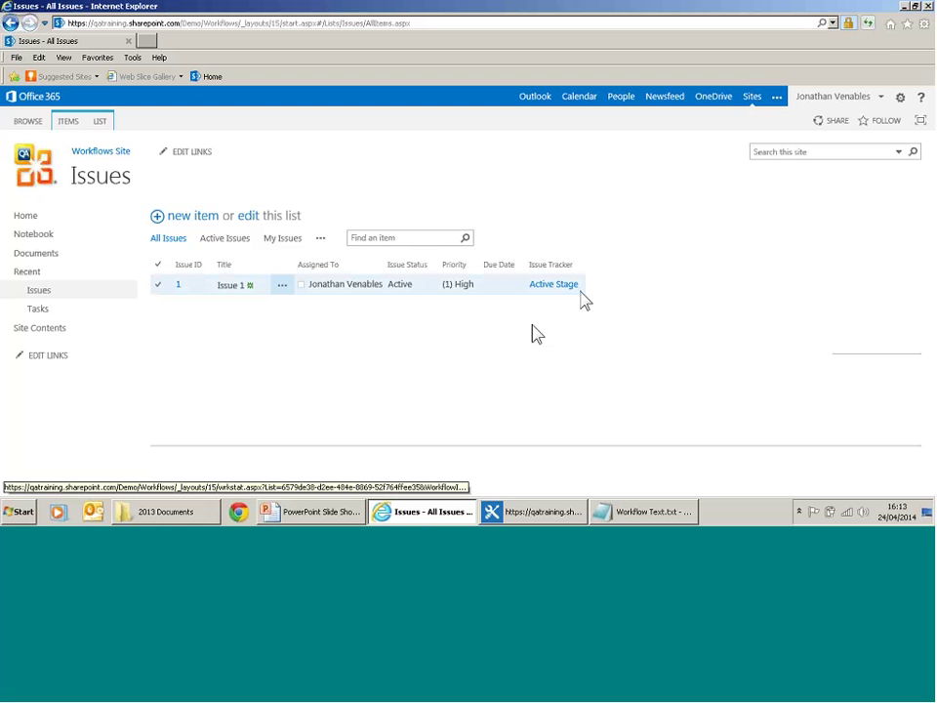
{"action": "left_click", "coordinate": [549, 291]}
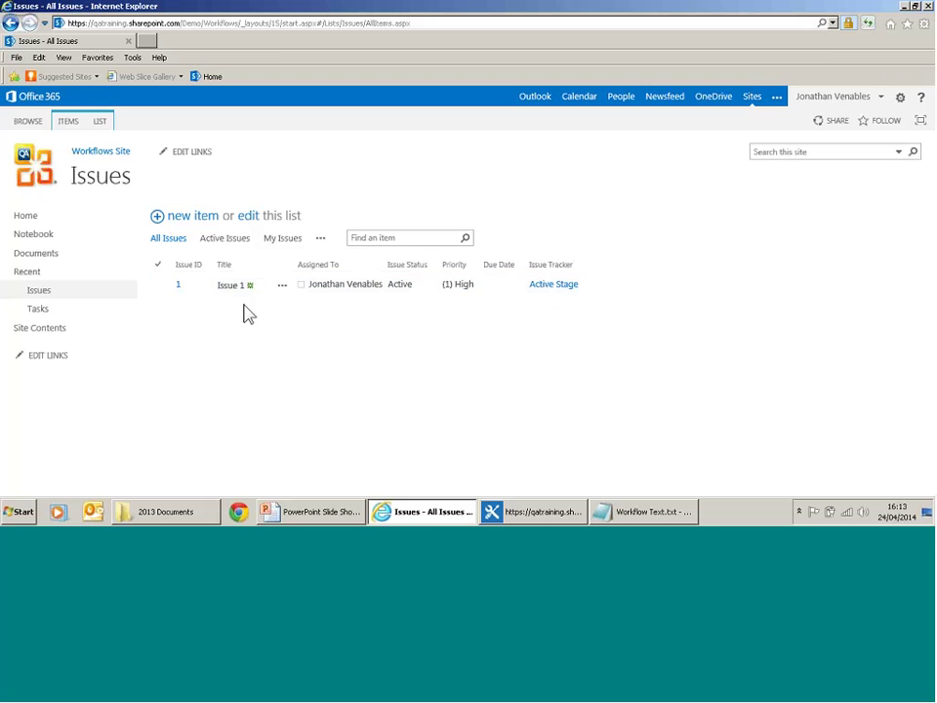
- Delete Issue 1 from the Issues list and confirm the deletion
{"action": "left_click", "coordinate": [158, 286]}
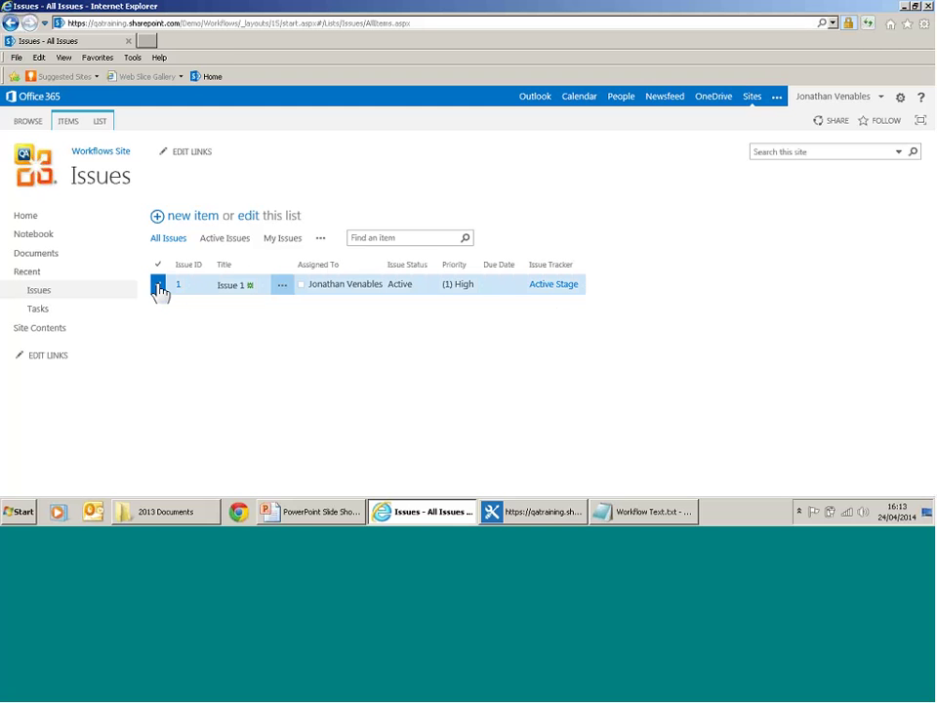
{"action": "key", "text": "Delete"}
{"action": "left_click", "coordinate": [515, 299]}
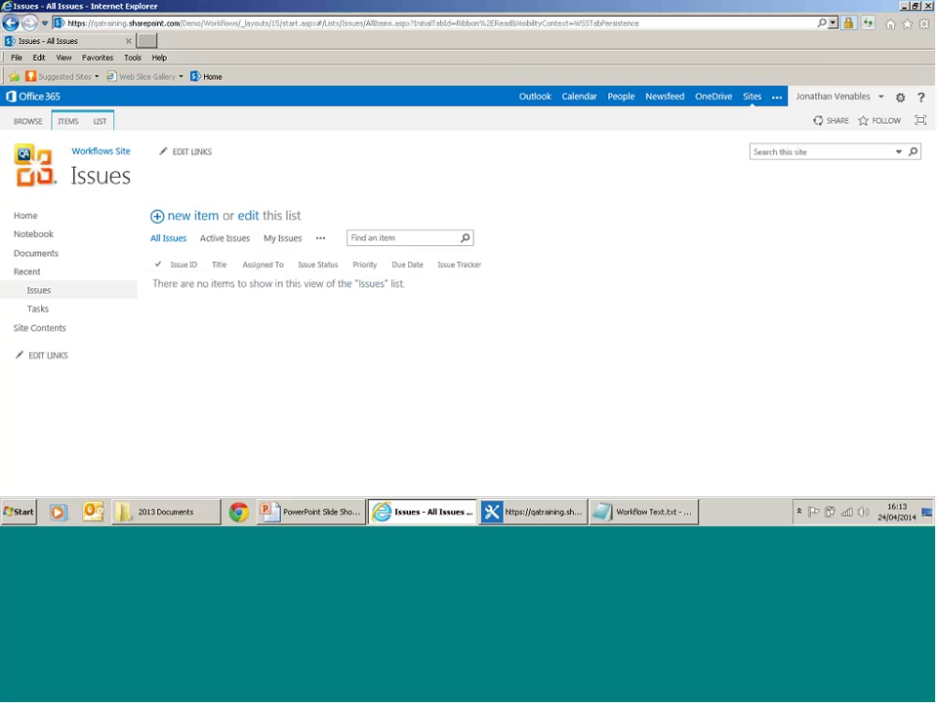
- Switch back to SharePoint Designer and open the Issue Tracker workflow's settings page
{"action": "left_click", "coordinate": [530, 517]}
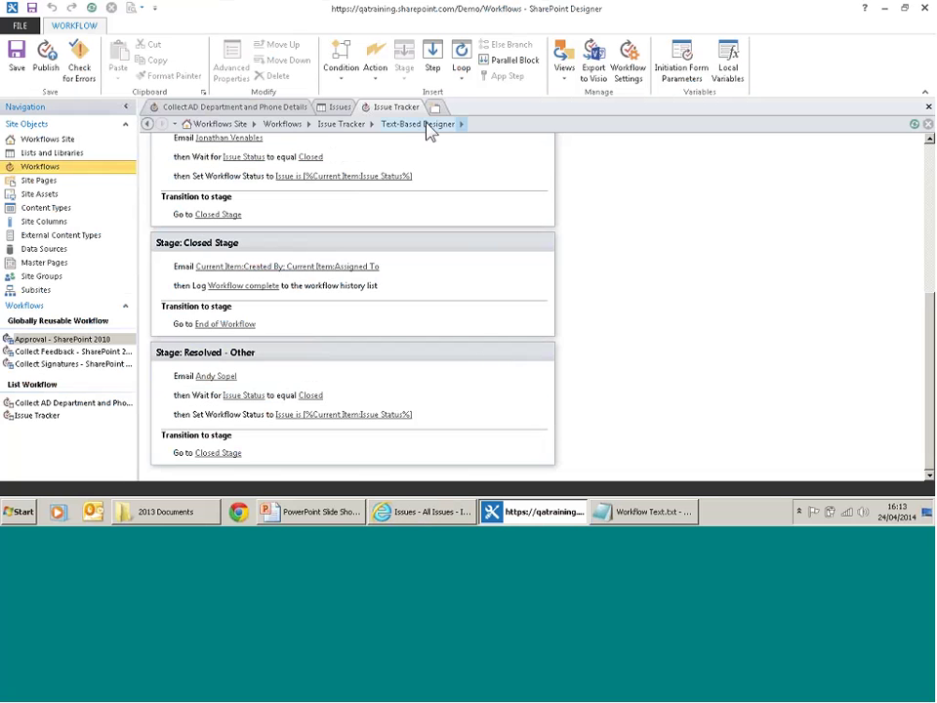
{"action": "left_click", "coordinate": [341, 125]}
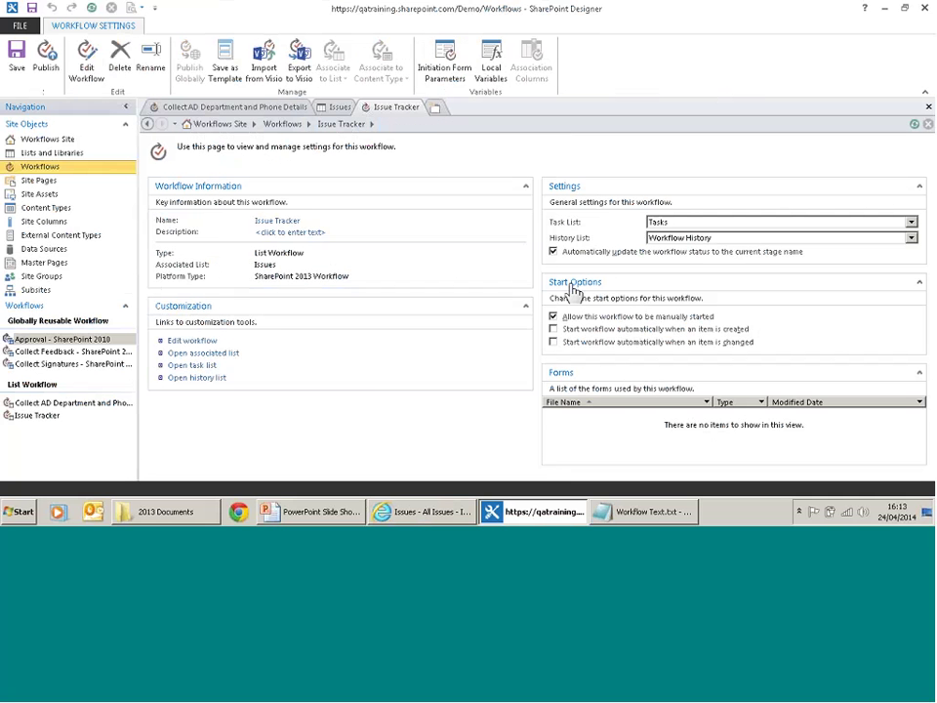
{"action": "key", "text": "alt"}
- Look at the first Set Workflow Status action in Active Stage, and return to the workflow's settings page
{"action": "left_click", "coordinate": [192, 341]}
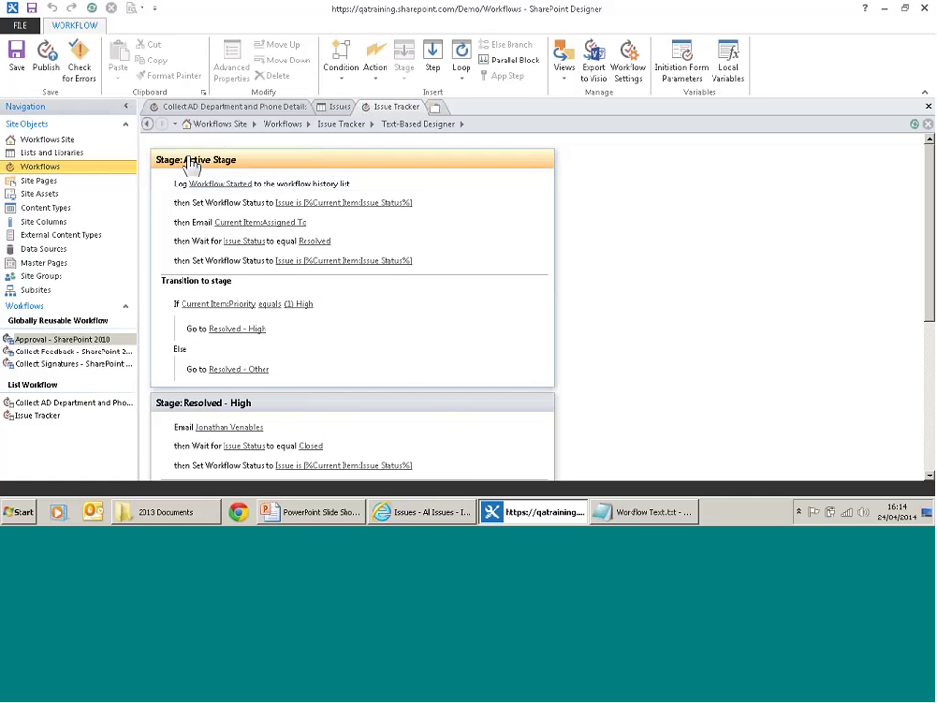
{"action": "left_click", "coordinate": [229, 208]}
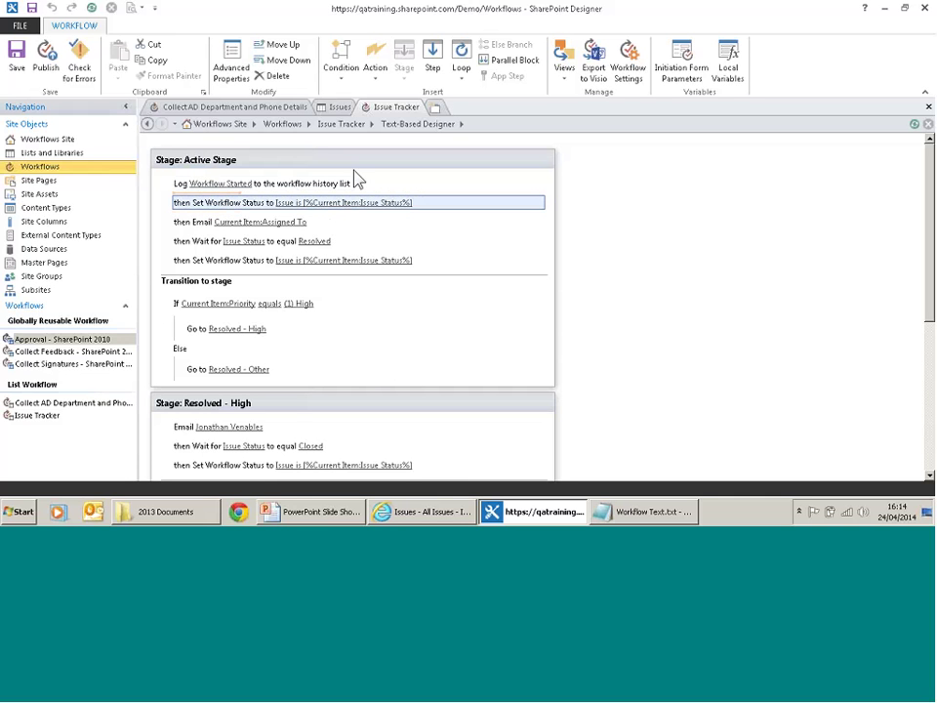
{"action": "left_click", "coordinate": [347, 125]}
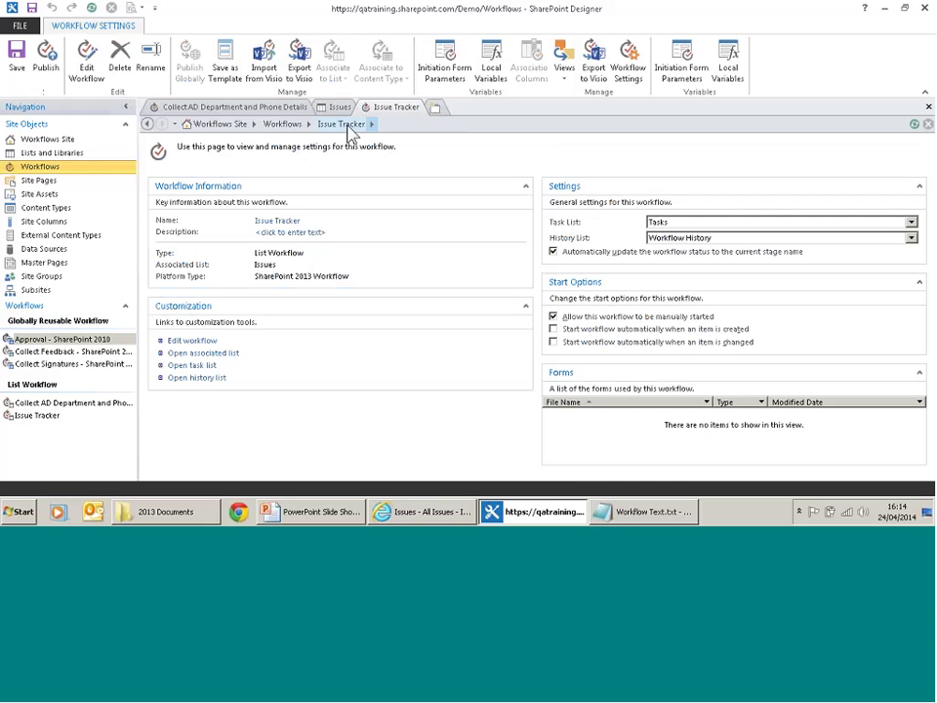
- Turn off automatically updating the workflow status to the current stage name, and save the Issue Tracker workflow
{"action": "left_click", "coordinate": [554, 252]}
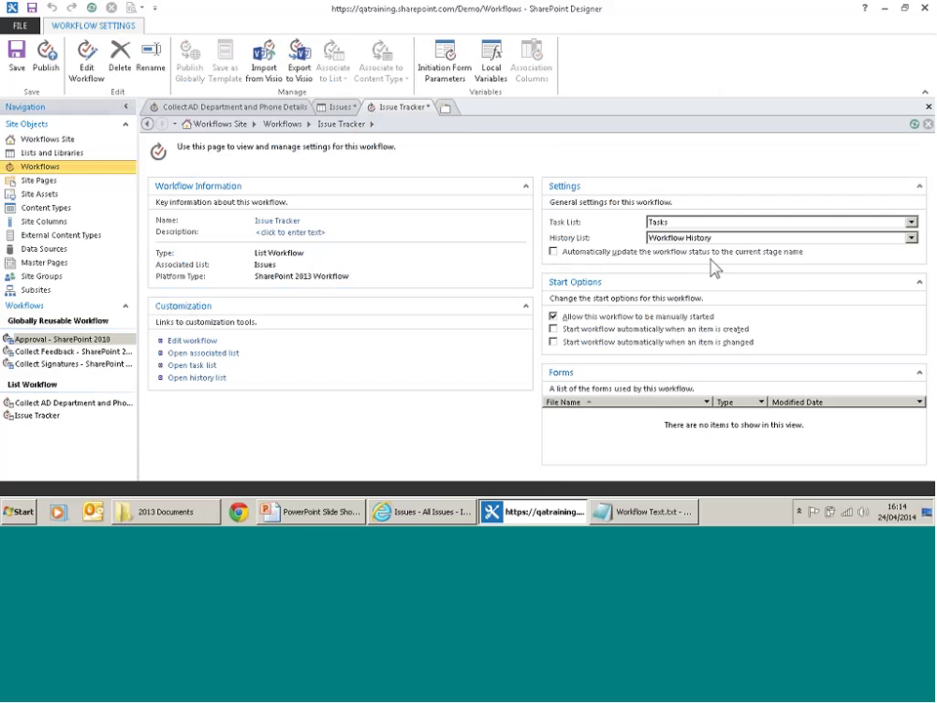
{"action": "right_click", "coordinate": [416, 105]}
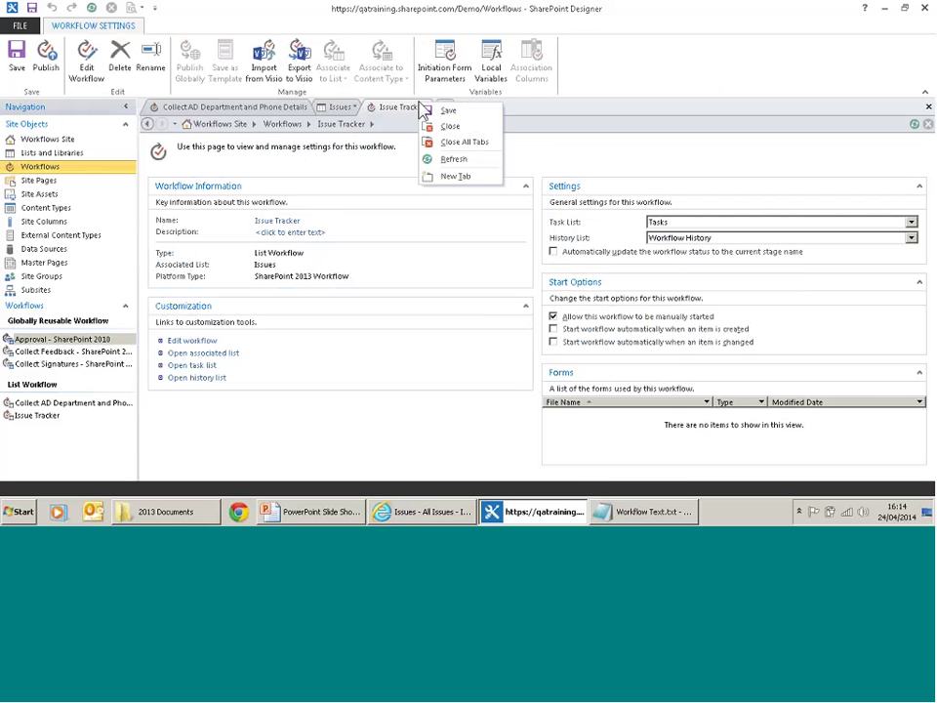
{"action": "left_click", "coordinate": [437, 111]}
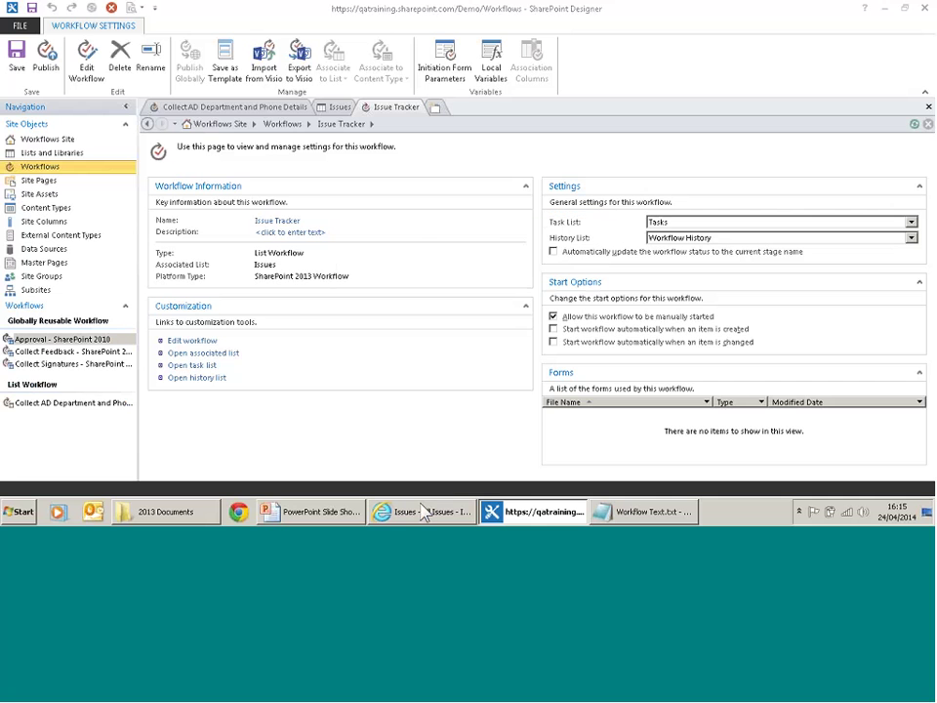
- Switch to the Issues list in Internet Explorer, refresh it, and open Outlook Web App alongside it
{"action": "left_click", "coordinate": [422, 513]}
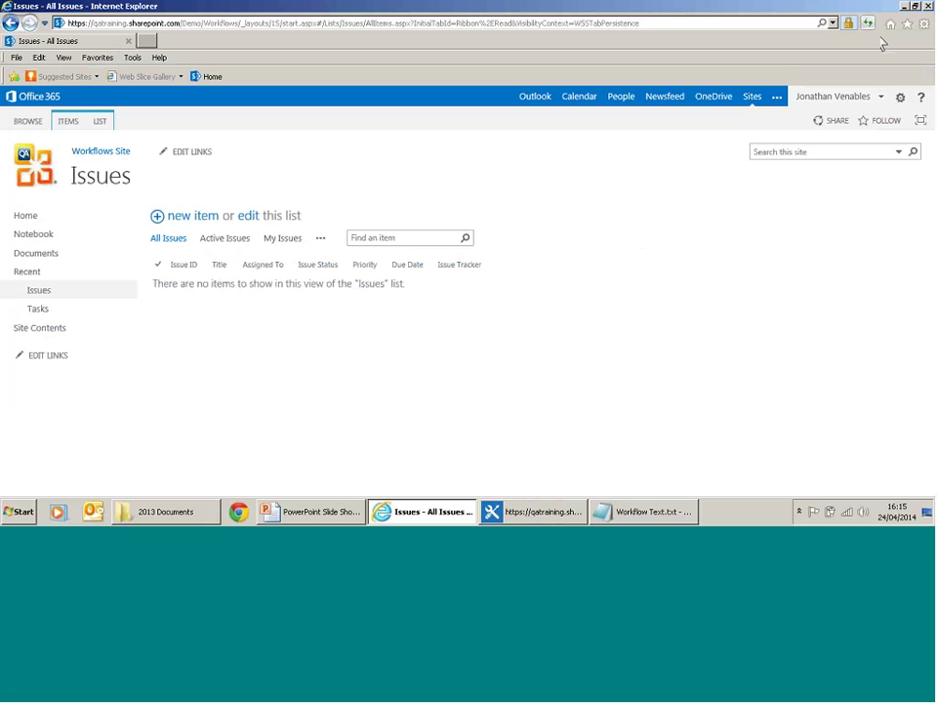
{"action": "key", "text": "F5"}
{"action": "left_click", "coordinate": [534, 110]}
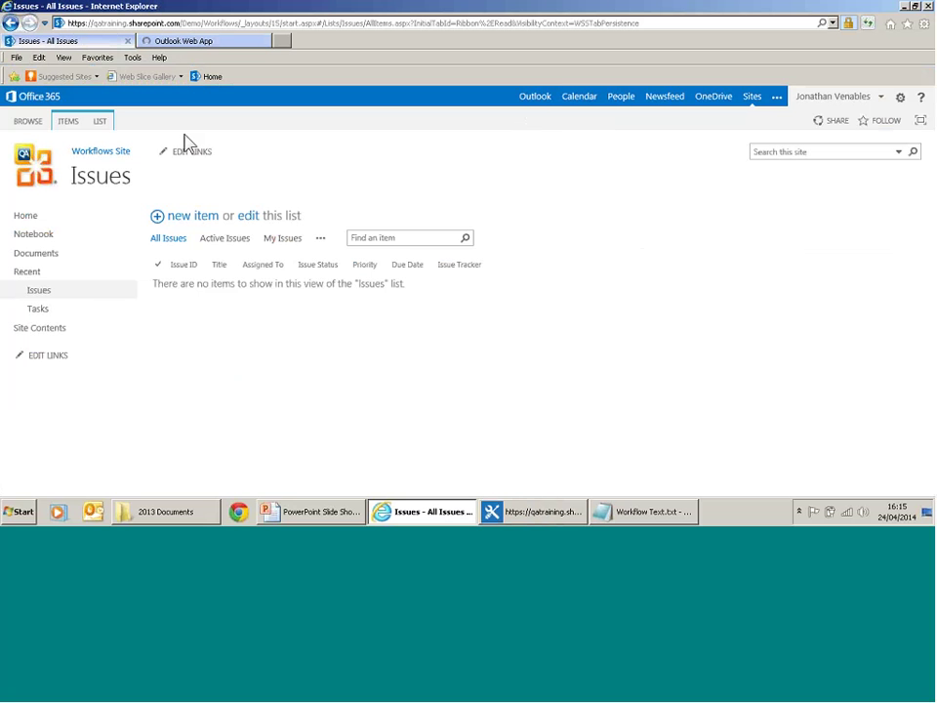
- Start a new item in the Issues list titled "Issue 1" and assign it to the account owner
{"action": "left_click", "coordinate": [191, 219]}
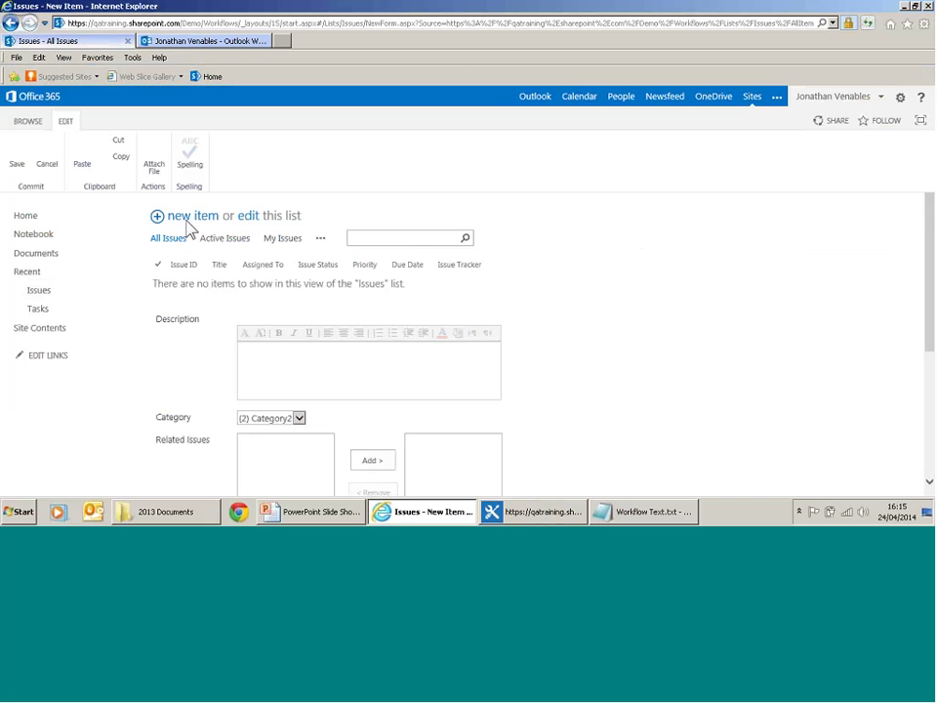
{"action": "left_click", "coordinate": [251, 223]}
{"action": "type", "text": "I"}
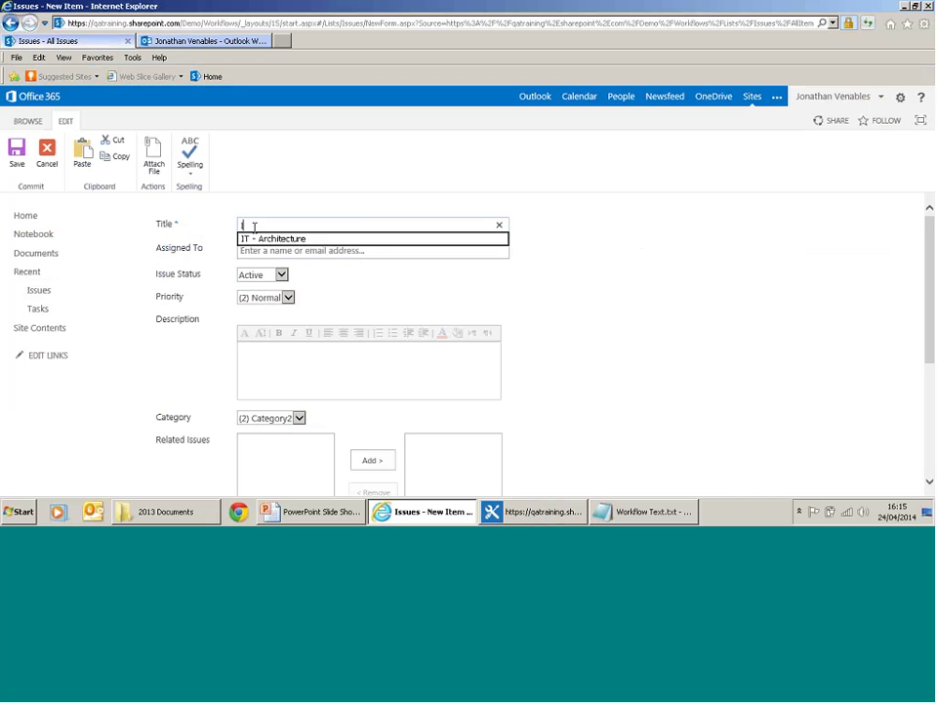
{"action": "type", "text": "ss"}
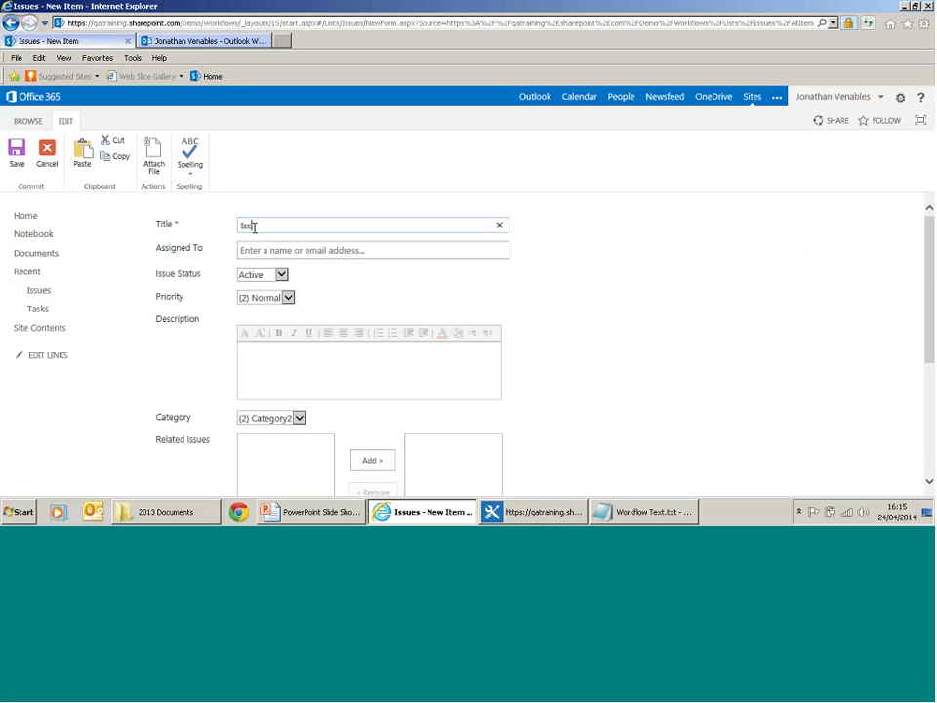
{"action": "type", "text": "ue 1"}
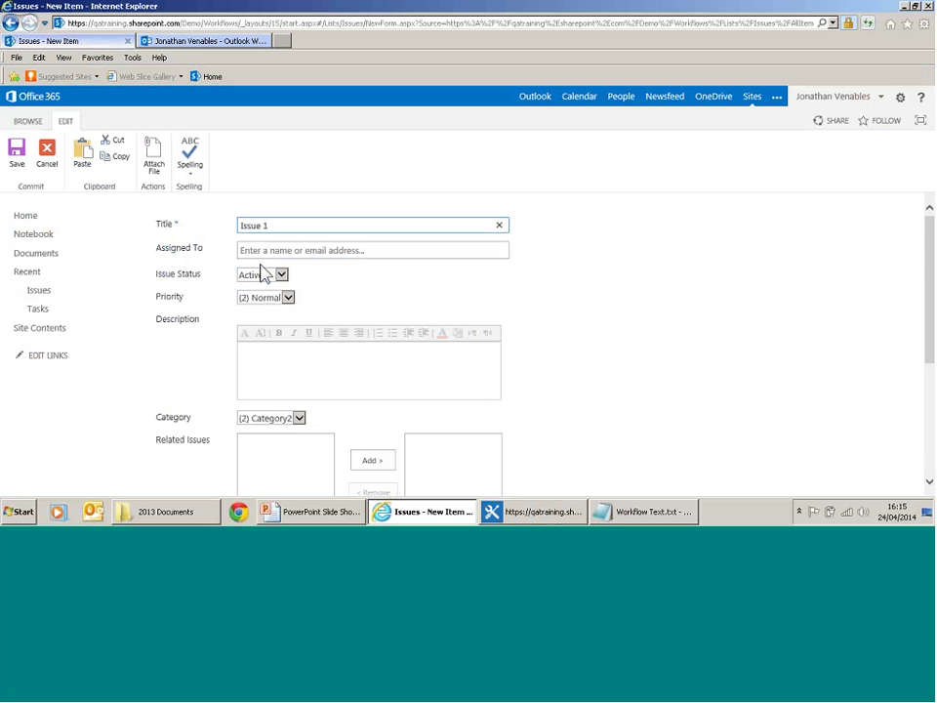
{"action": "left_click", "coordinate": [266, 252]}
{"action": "type", "text": "jo"}
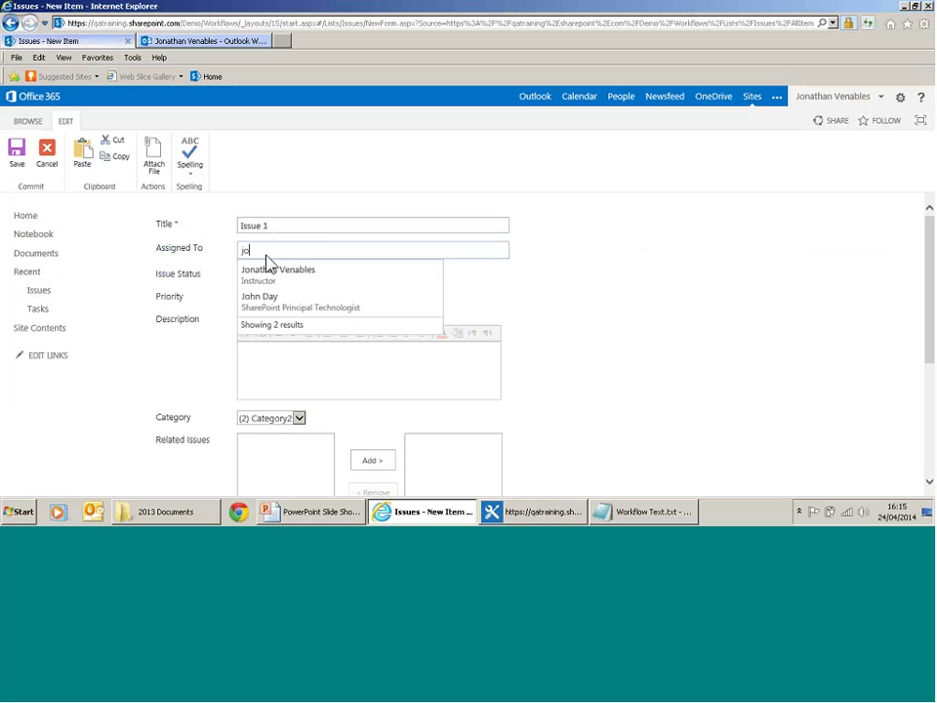
{"action": "type", "text": "n"}
{"action": "left_click", "coordinate": [377, 284]}
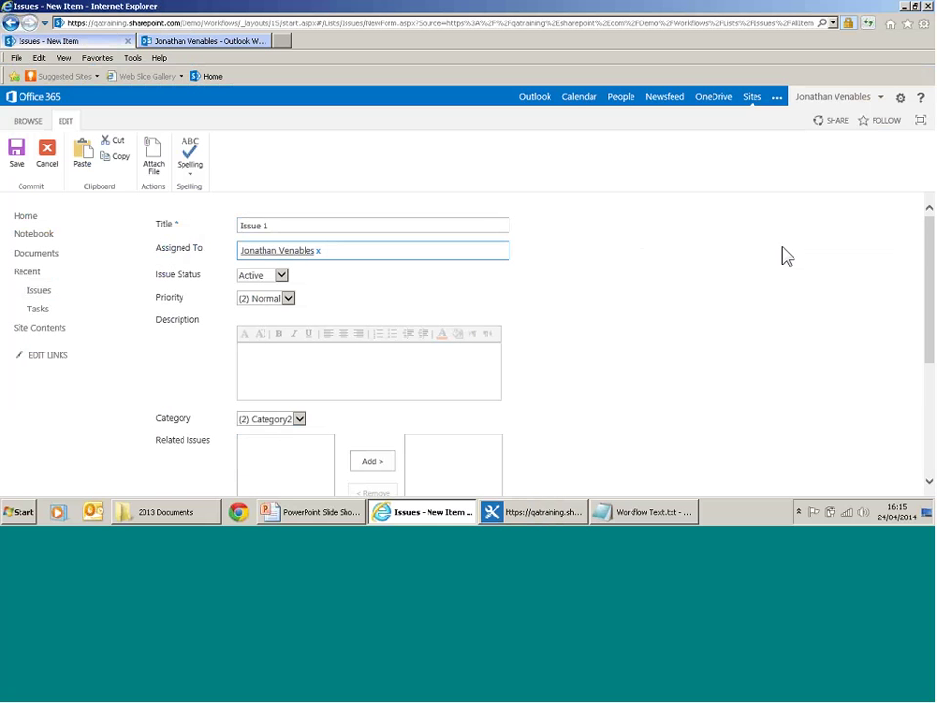
- Set the new issue's priority to (1) High and save the item
{"action": "left_click", "coordinate": [281, 298]}
{"action": "left_click", "coordinate": [256, 285]}
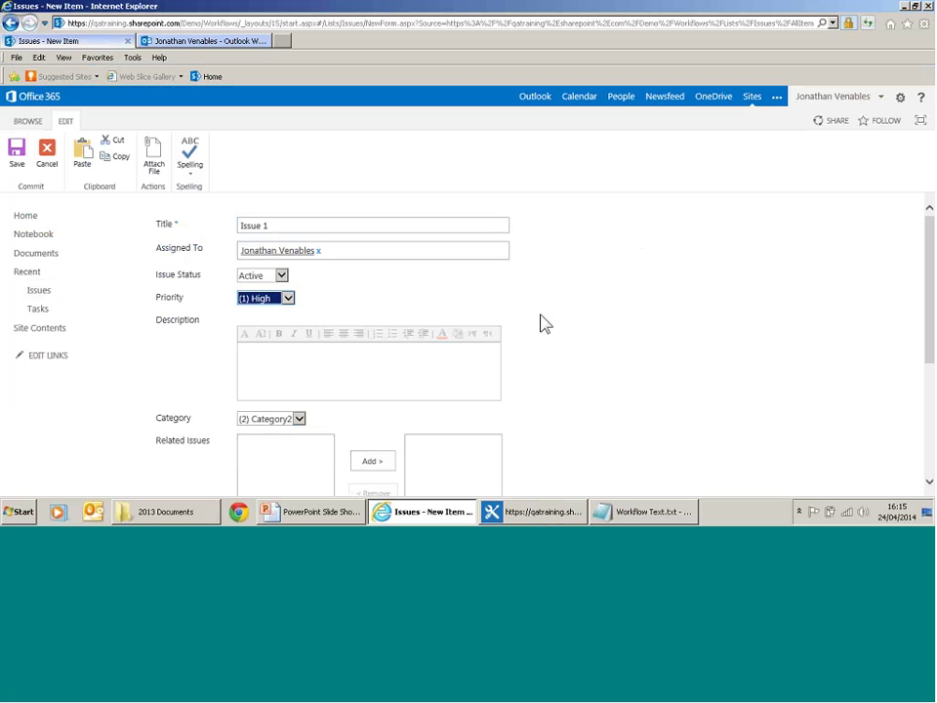
{"action": "left_click_drag", "start_coordinate": [930, 283], "coordinate": [930, 394]}
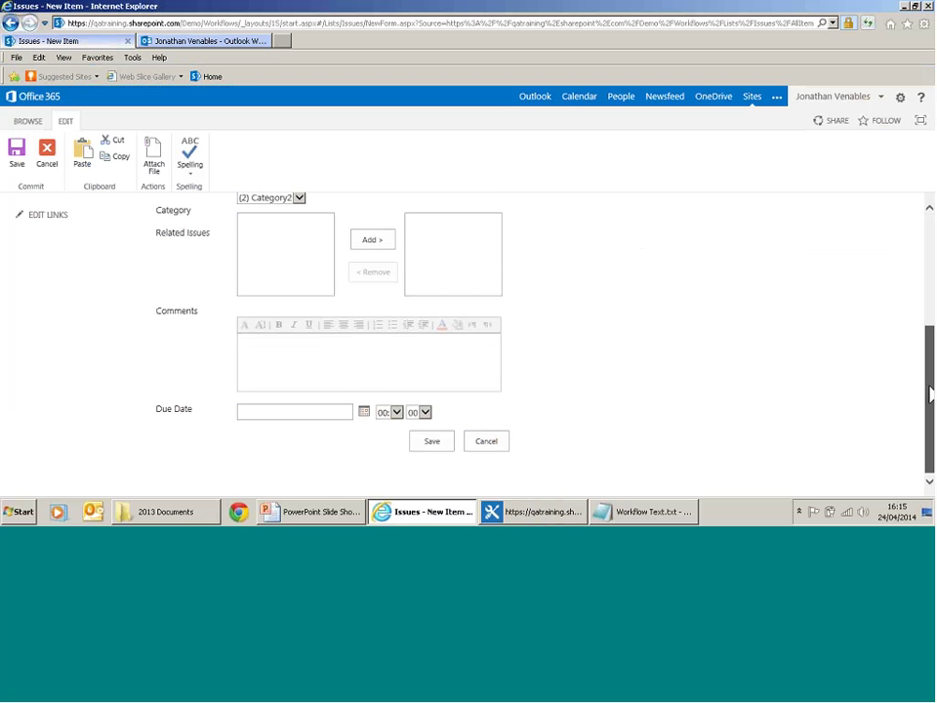
{"action": "left_click", "coordinate": [423, 444]}
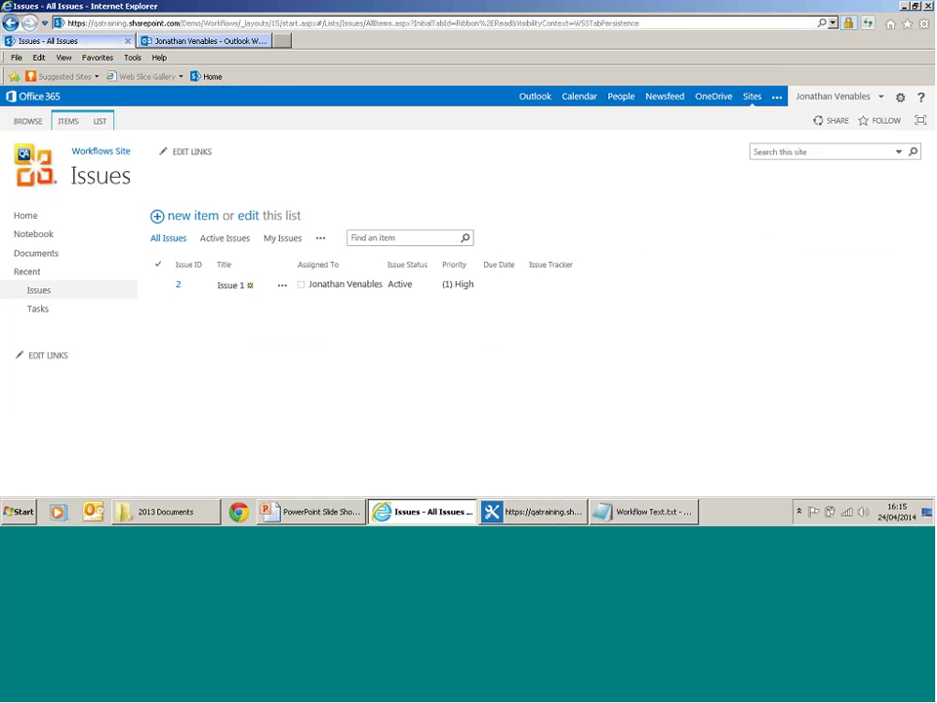
- Start the Issue Tracker workflow manually on the new Issue 1 and refresh the Issues list
{"action": "left_click", "coordinate": [868, 23]}
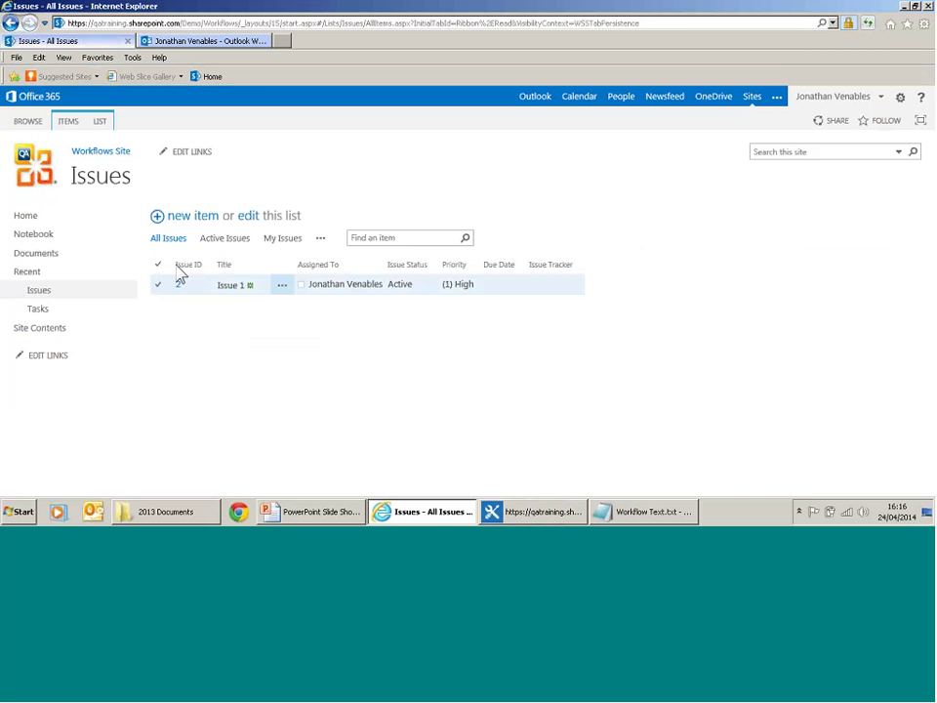
{"action": "left_click", "coordinate": [69, 124]}
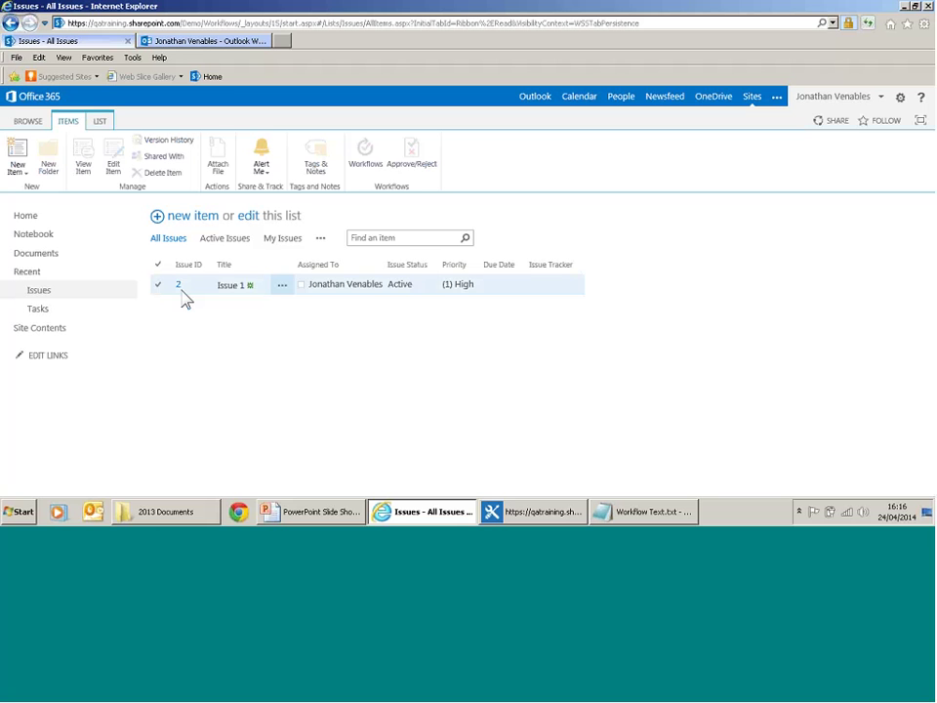
{"action": "left_click", "coordinate": [158, 285]}
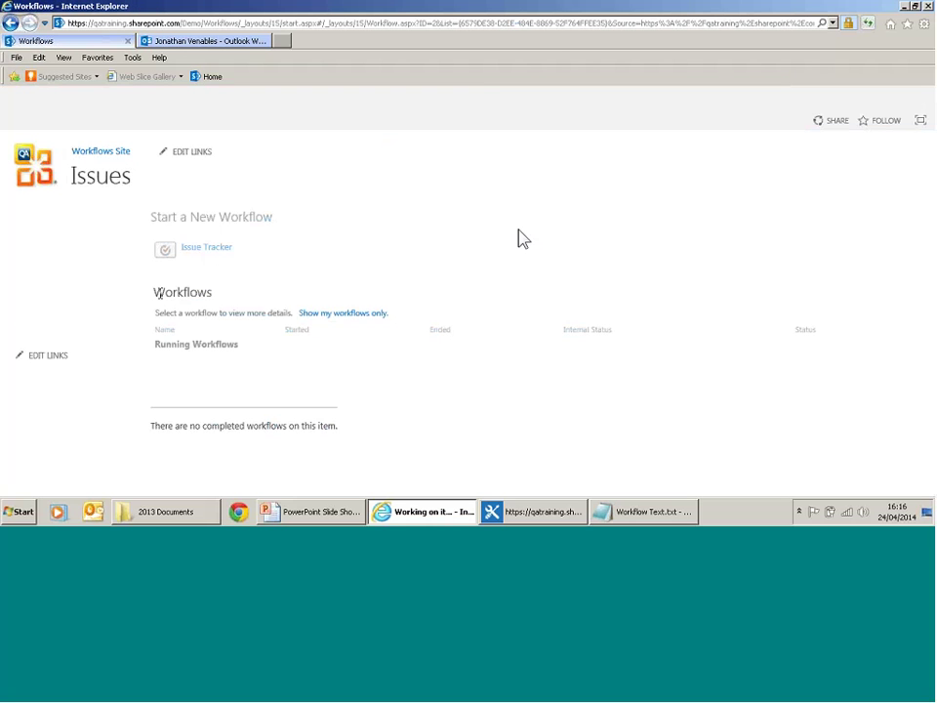
{"action": "left_click", "coordinate": [213, 252]}
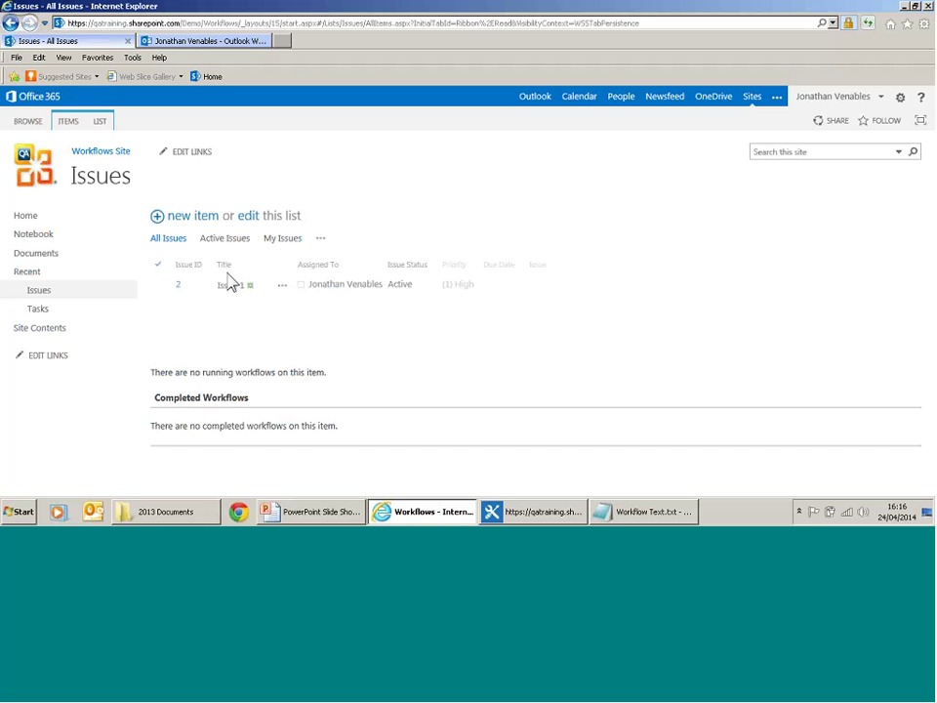
{"action": "left_click", "coordinate": [867, 22]}
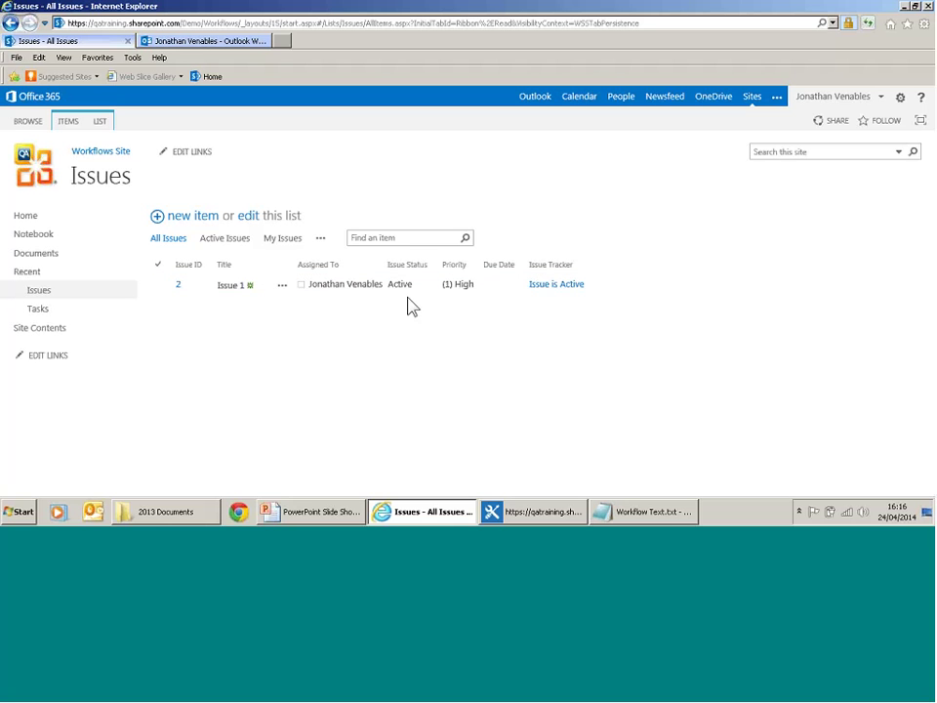
- Examine the Issue Tracker status page for Issue 1, including its workflow history and internal status details
{"action": "left_click", "coordinate": [558, 288]}
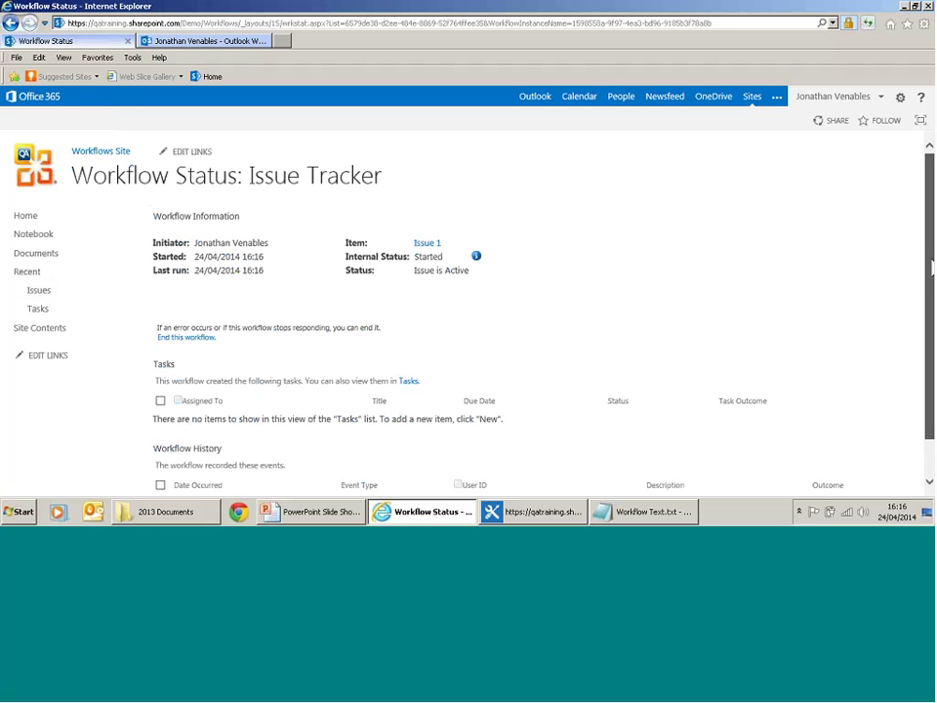
{"action": "scroll", "coordinate": [407, 218], "scroll_direction": "down", "scroll_amount": 2}
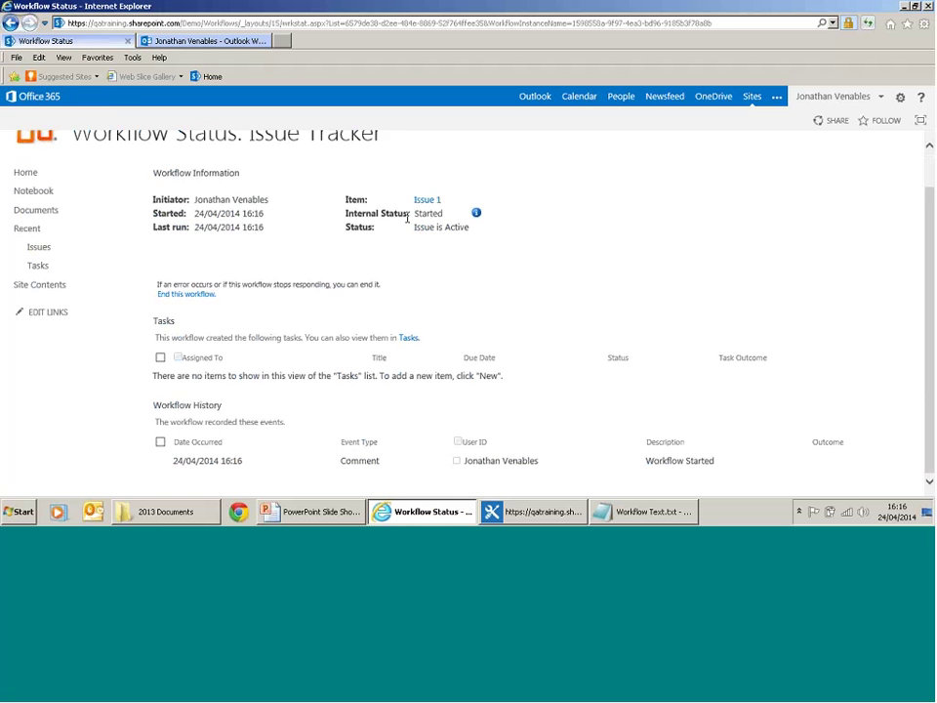
{"action": "left_click", "coordinate": [476, 214]}
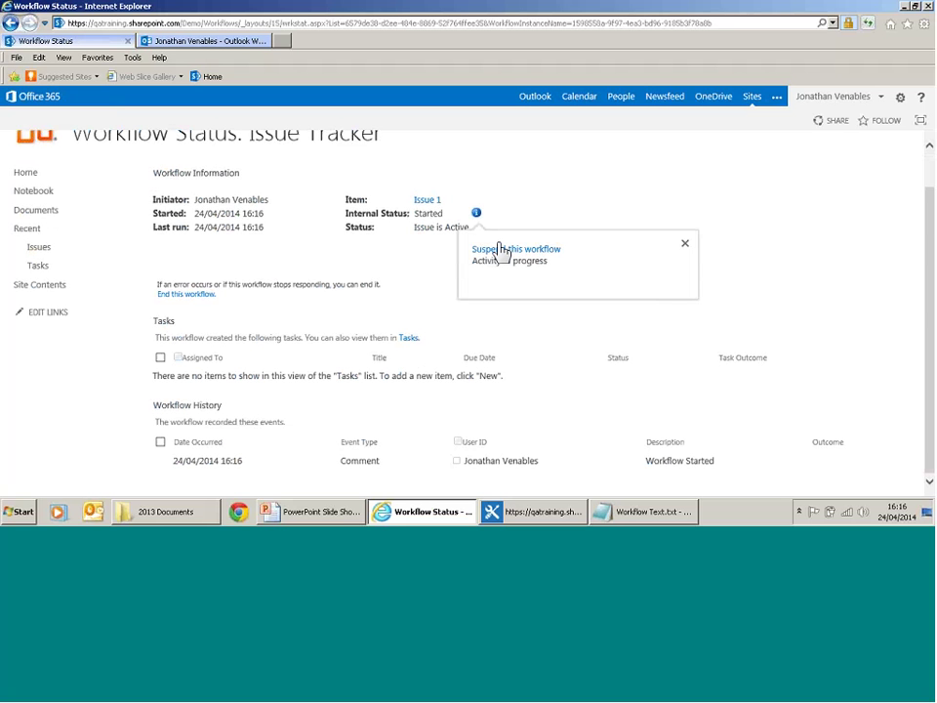
{"action": "left_click", "coordinate": [768, 380]}
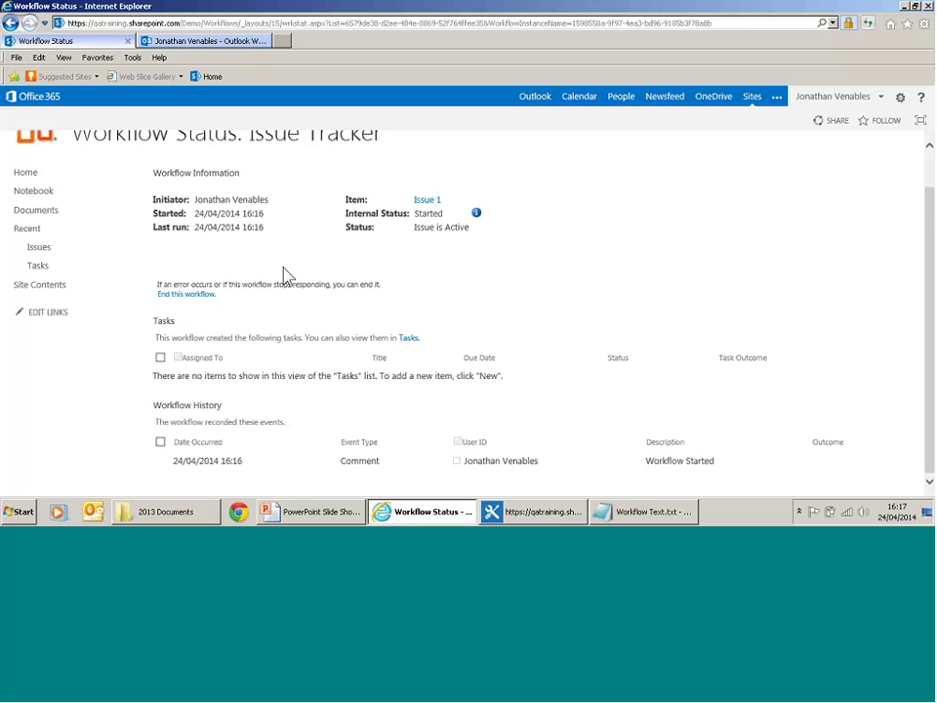
- Return to the Issues list, switch to the Outlook inbox, and delete the older 16:13 Issue 1 notification
{"action": "left_click", "coordinate": [48, 248]}
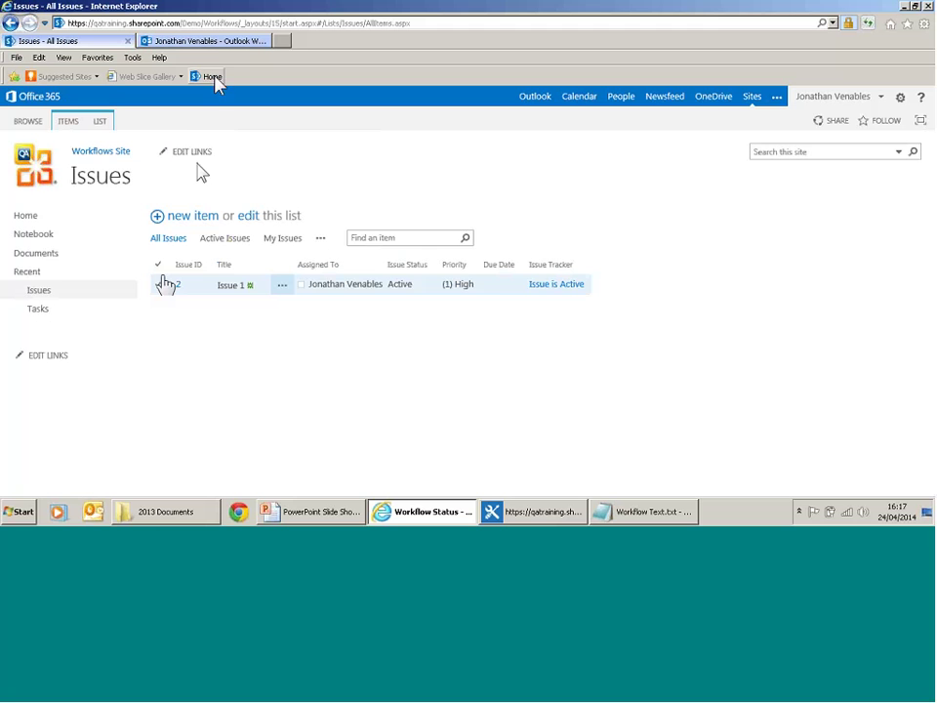
{"action": "left_click", "coordinate": [213, 43]}
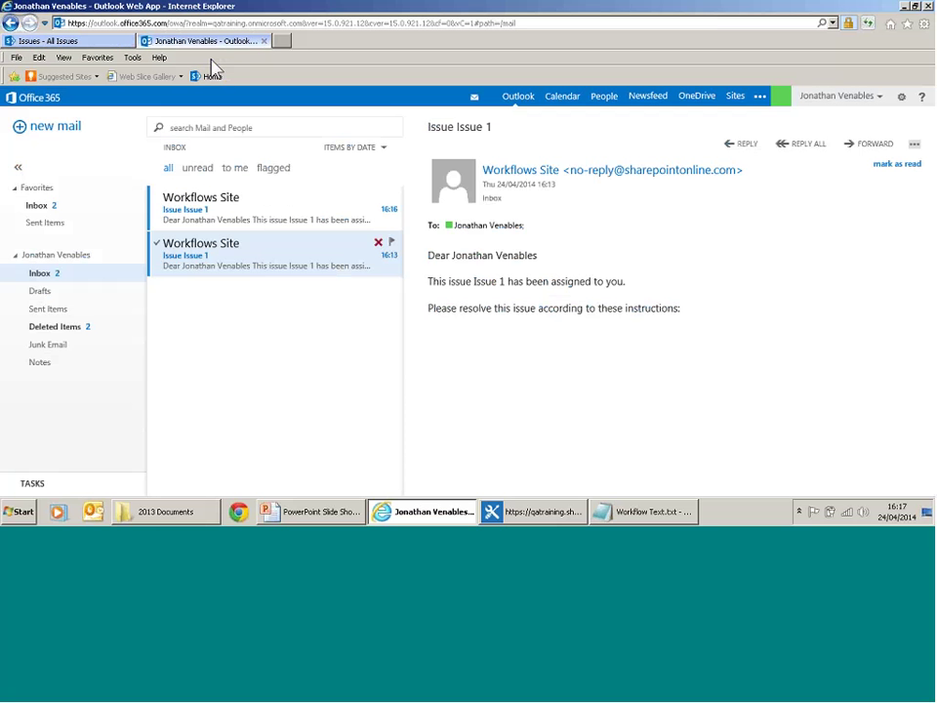
{"action": "left_click", "coordinate": [378, 244]}
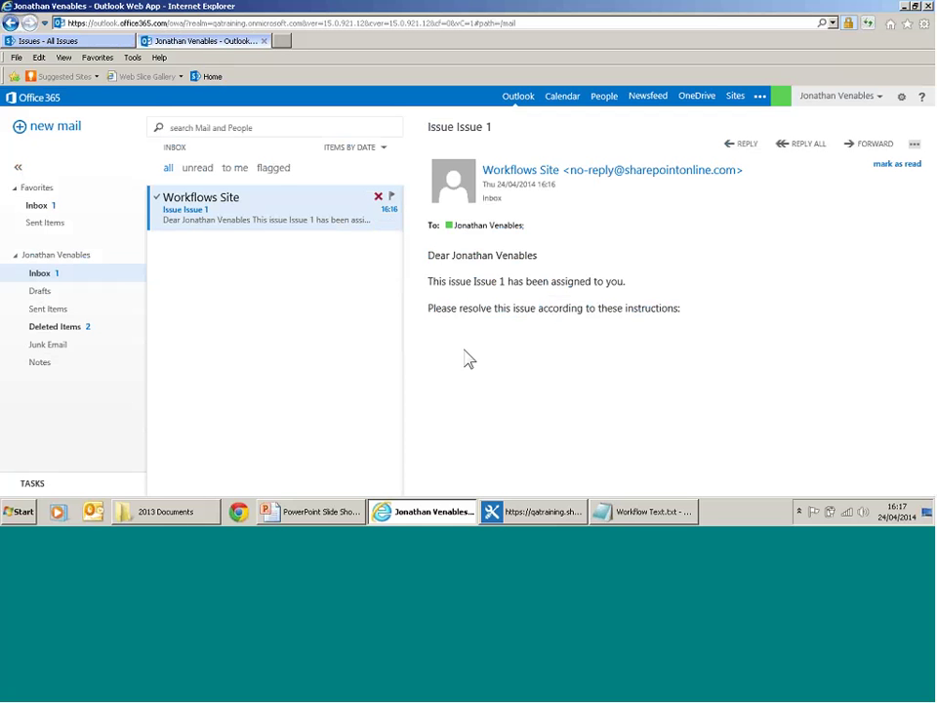
- Change Issue 1's status to Resolved in the Issues list, save the item, and refresh the list
{"action": "left_click", "coordinate": [73, 41]}
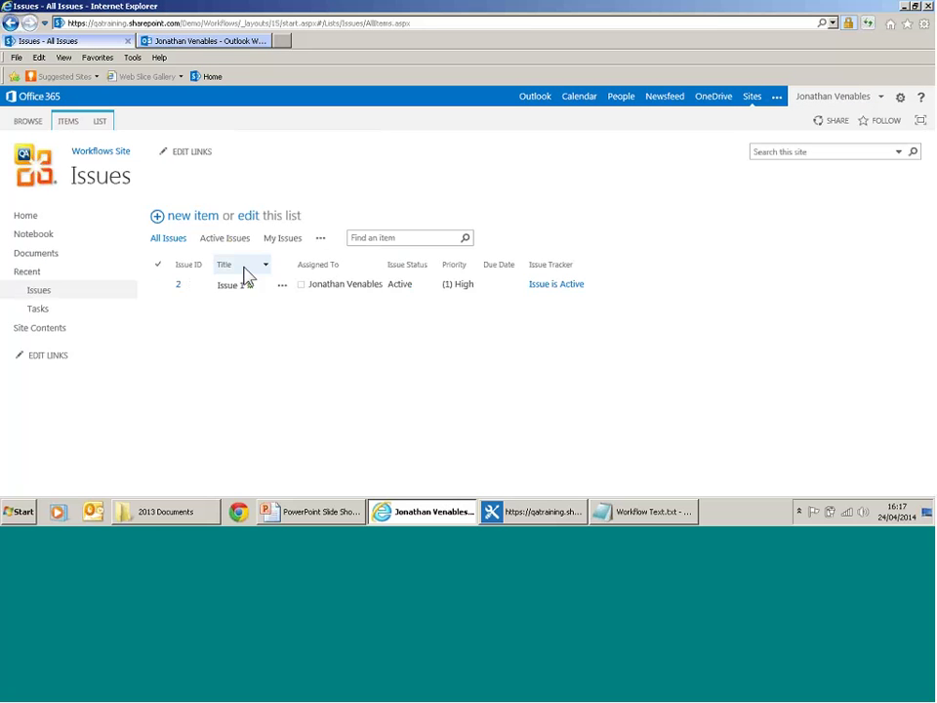
{"action": "left_click", "coordinate": [159, 287]}
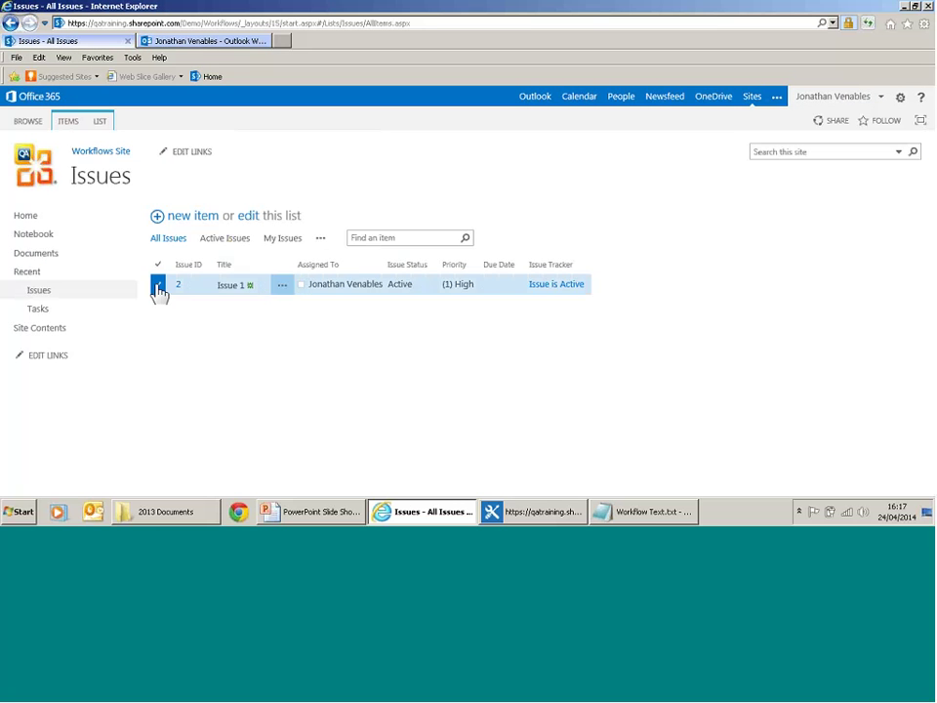
{"action": "left_click", "coordinate": [74, 125]}
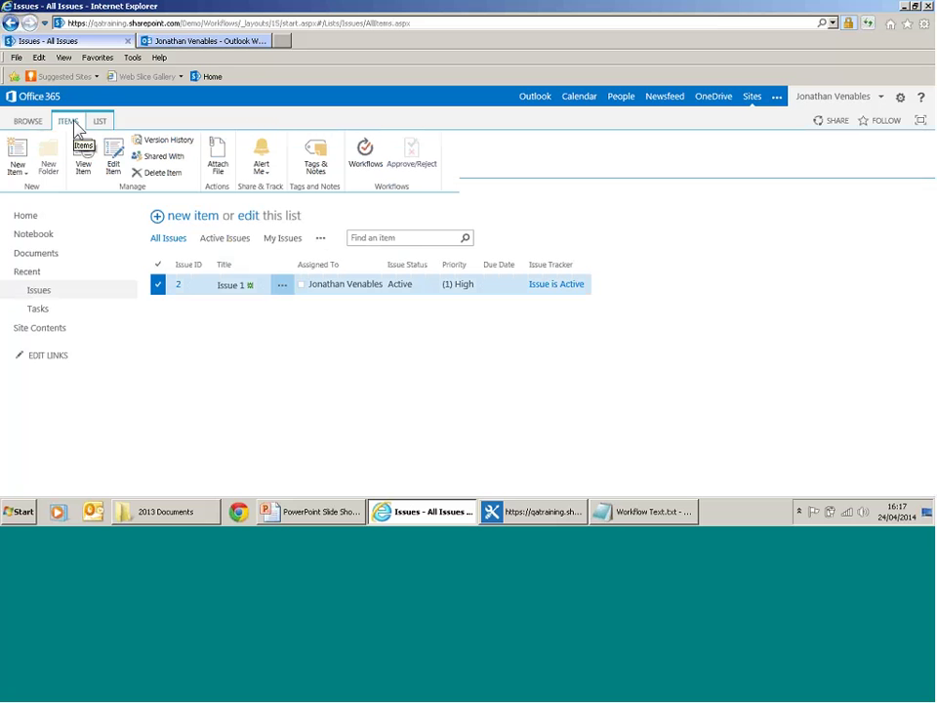
{"action": "left_click", "coordinate": [112, 166]}
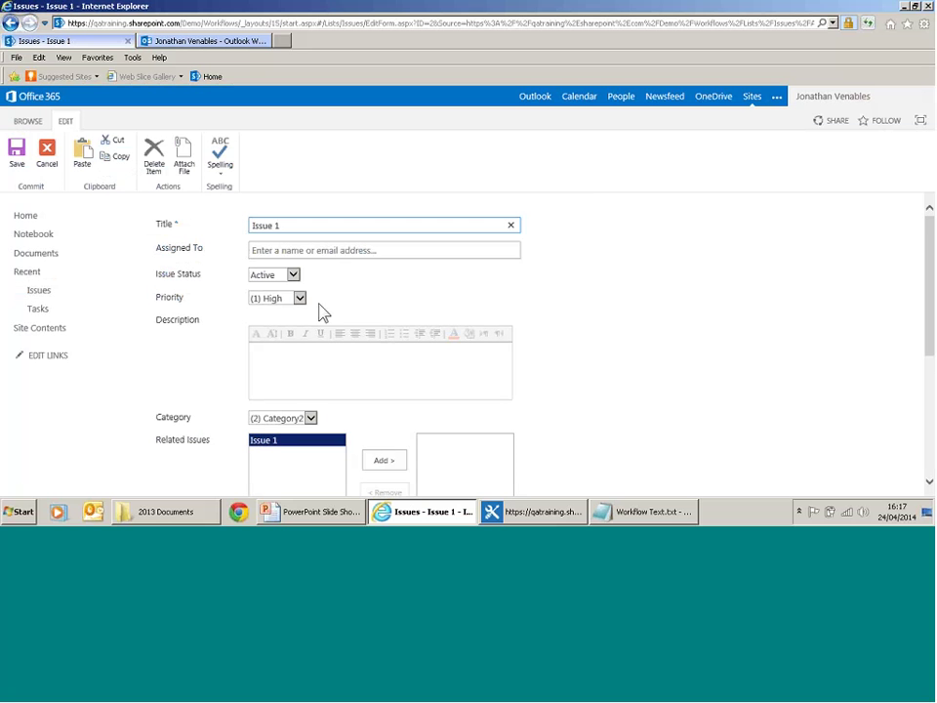
{"action": "left_click", "coordinate": [299, 276]}
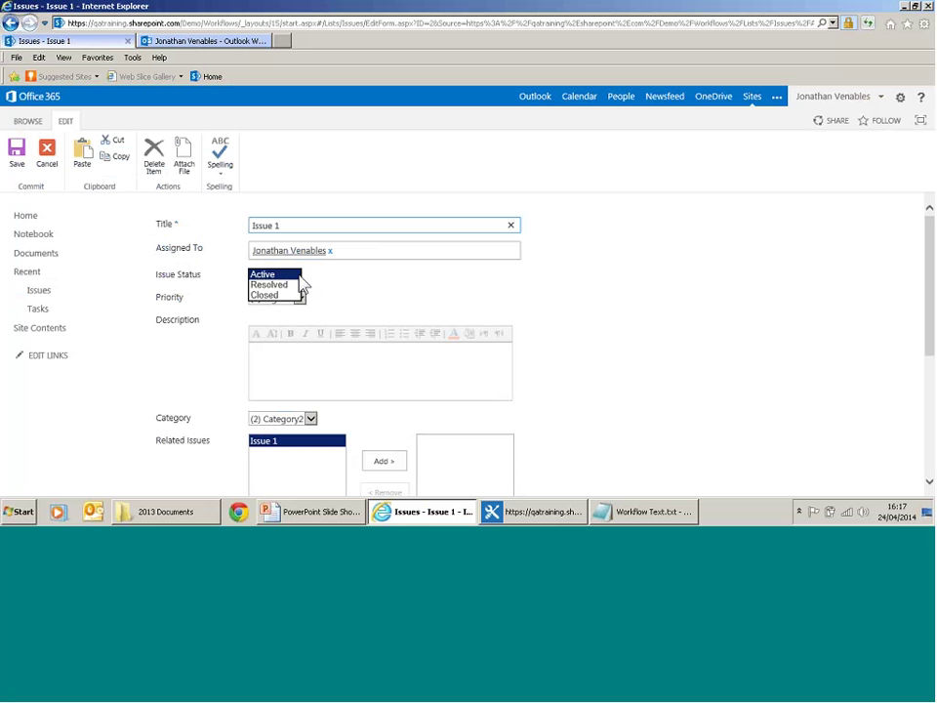
{"action": "left_click", "coordinate": [295, 284]}
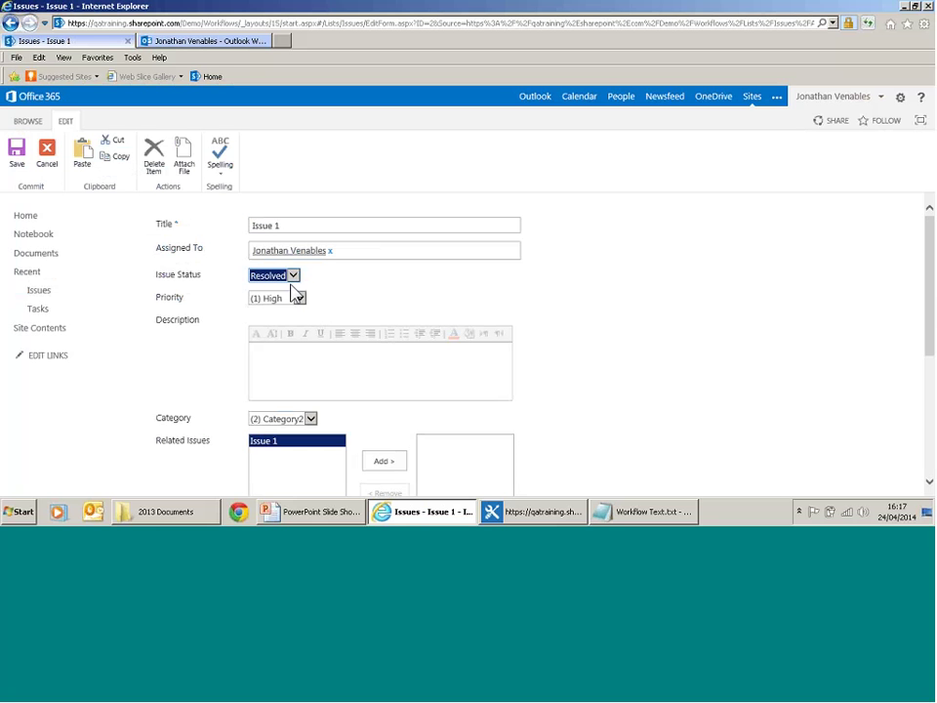
{"action": "left_click_drag", "start_coordinate": [928, 327], "coordinate": [918, 410]}
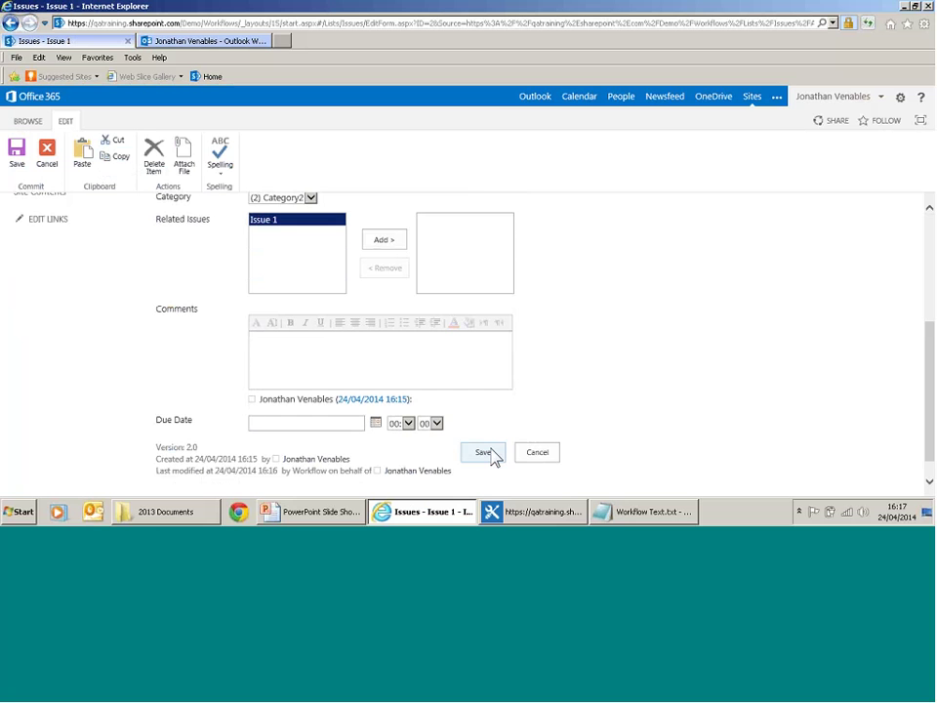
{"action": "left_click", "coordinate": [483, 452]}
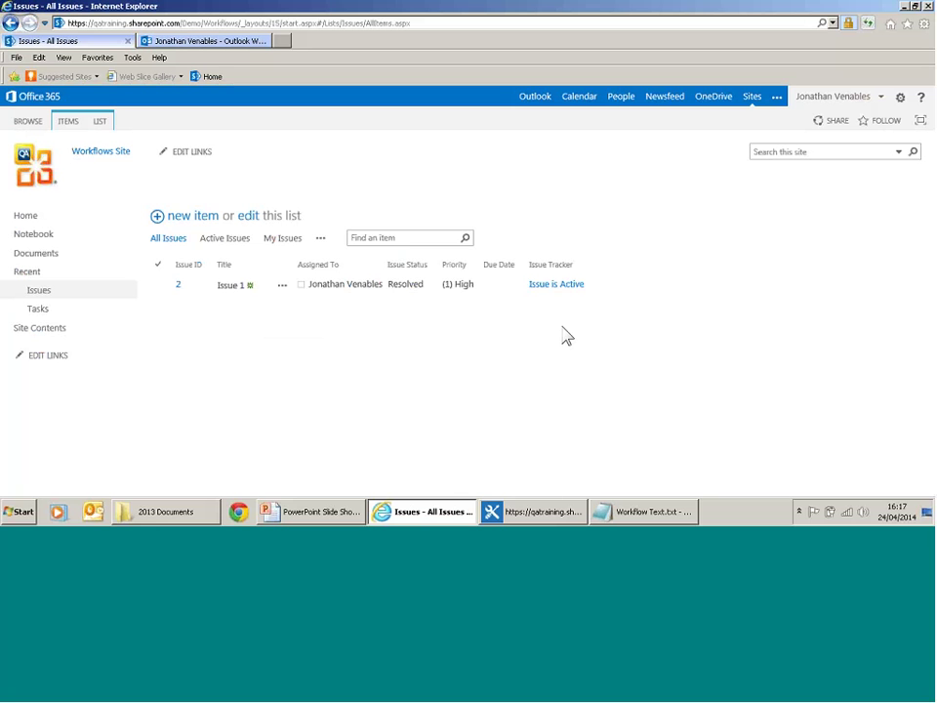
{"action": "left_click", "coordinate": [868, 22]}
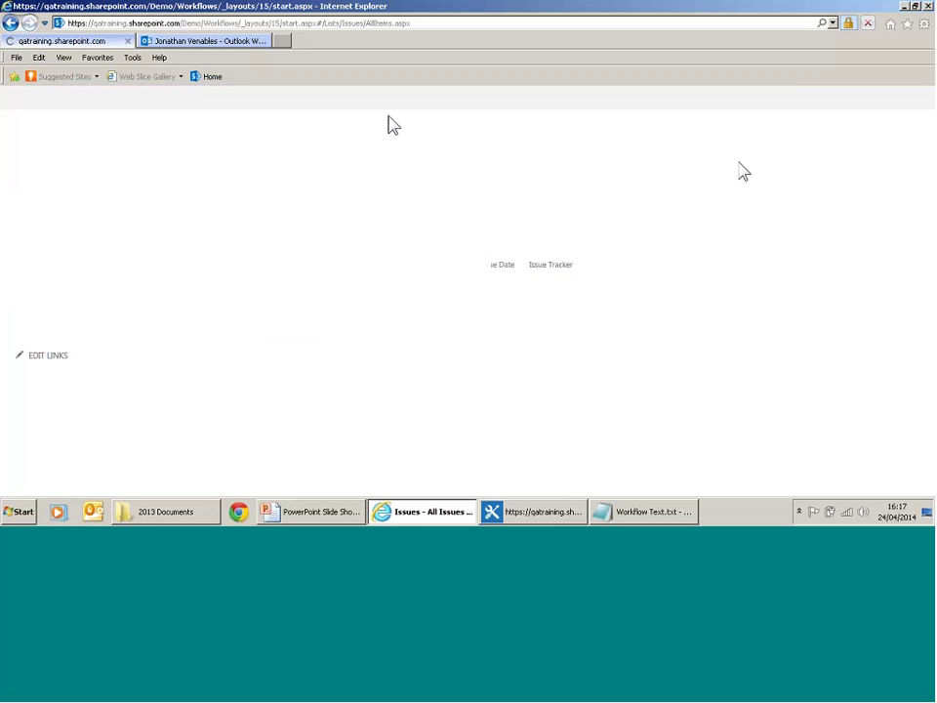
- Switch to the Outlook inbox, read the "Issue 1 Needs Closing" notification, and return to the Issues list
{"action": "left_click", "coordinate": [227, 43]}
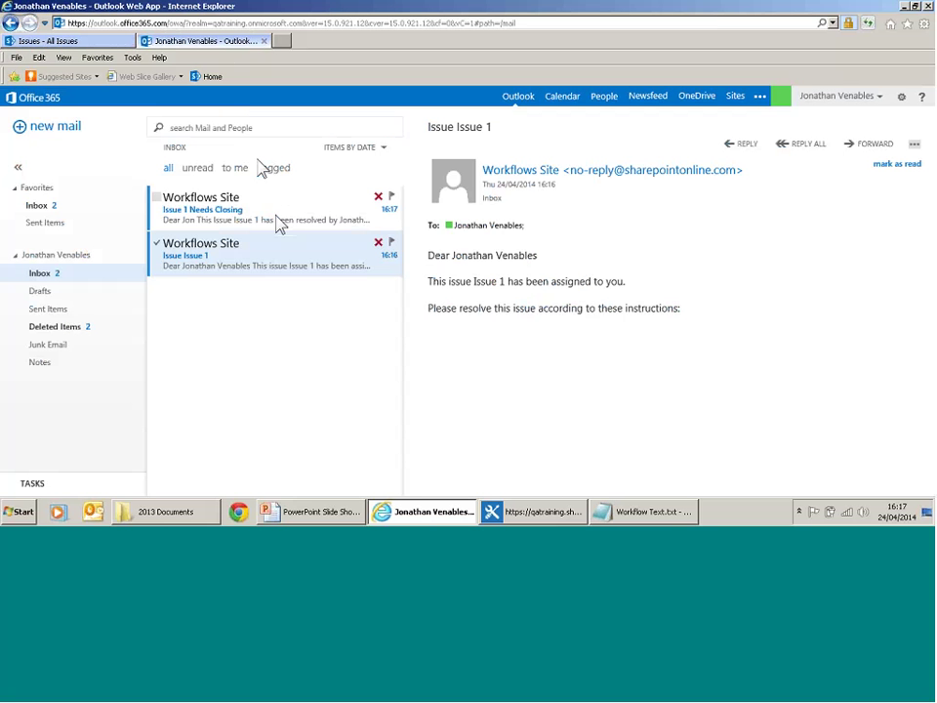
{"action": "left_click", "coordinate": [283, 222]}
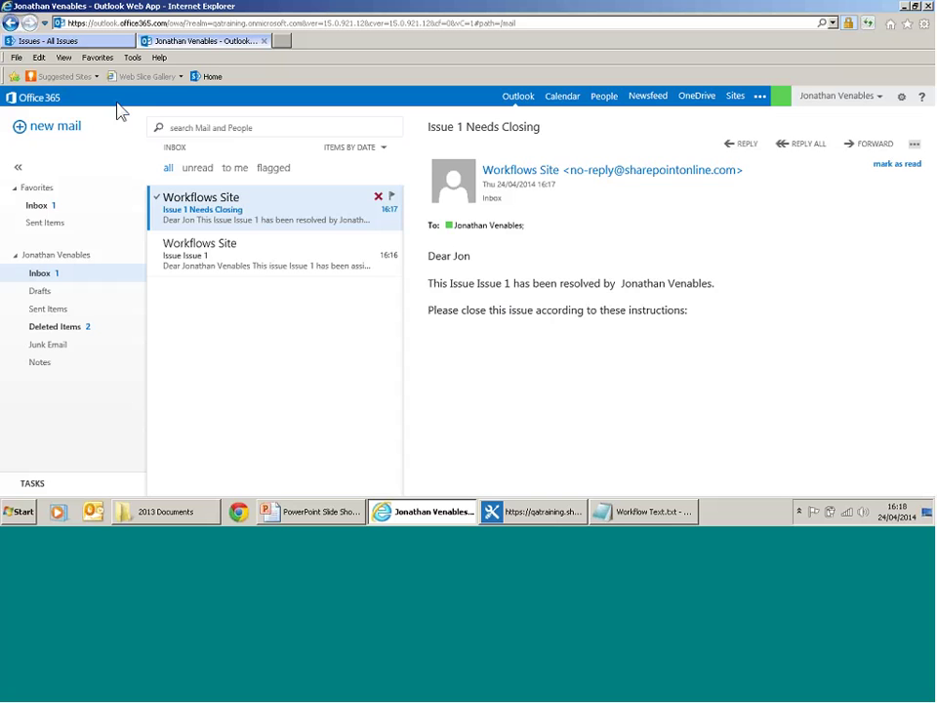
{"action": "left_click", "coordinate": [69, 40]}
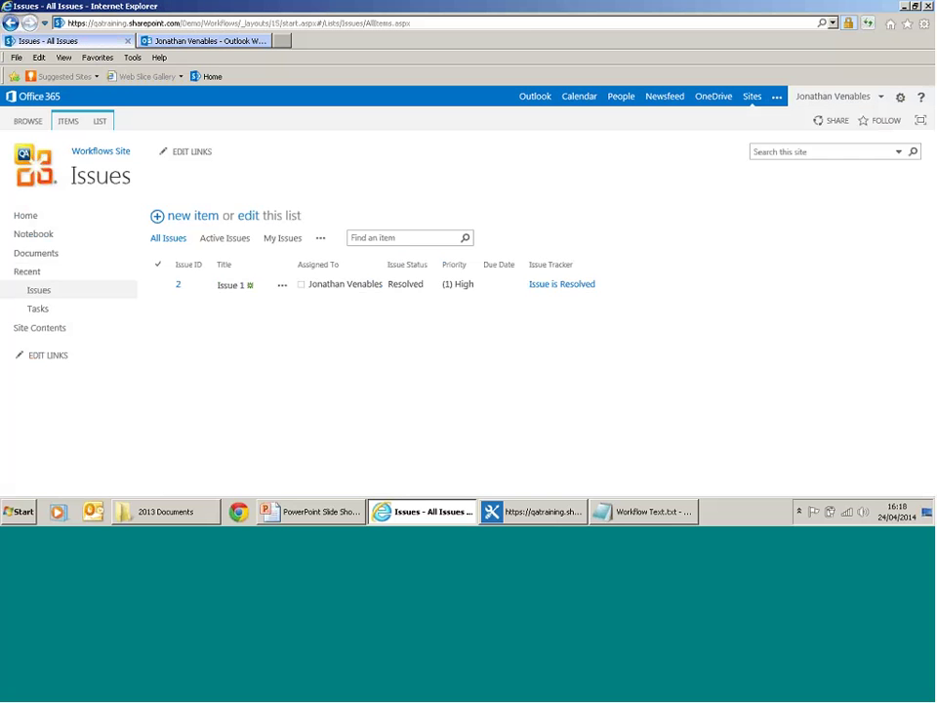
- Change Issue 1's status to Closed in the Issues list and save the item
{"action": "left_click", "coordinate": [160, 289]}
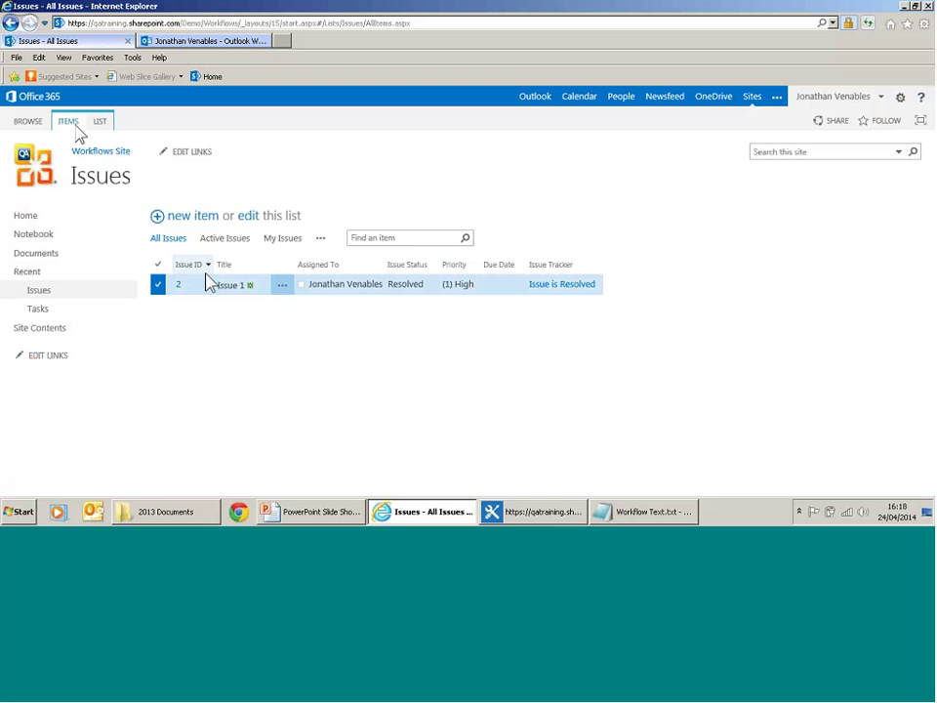
{"action": "left_click", "coordinate": [72, 124]}
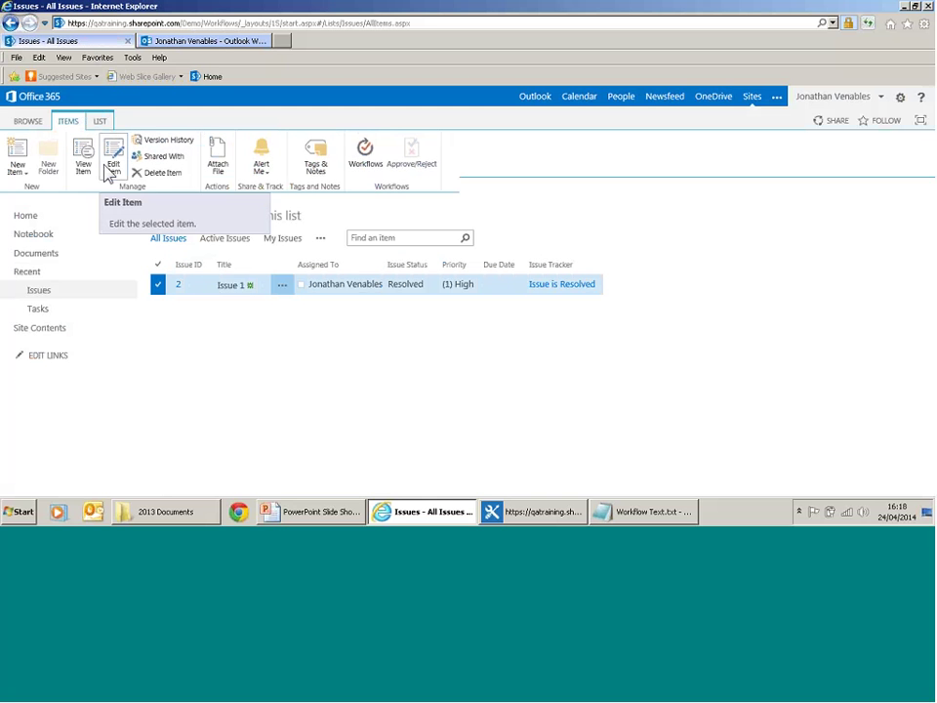
{"action": "left_click", "coordinate": [213, 279]}
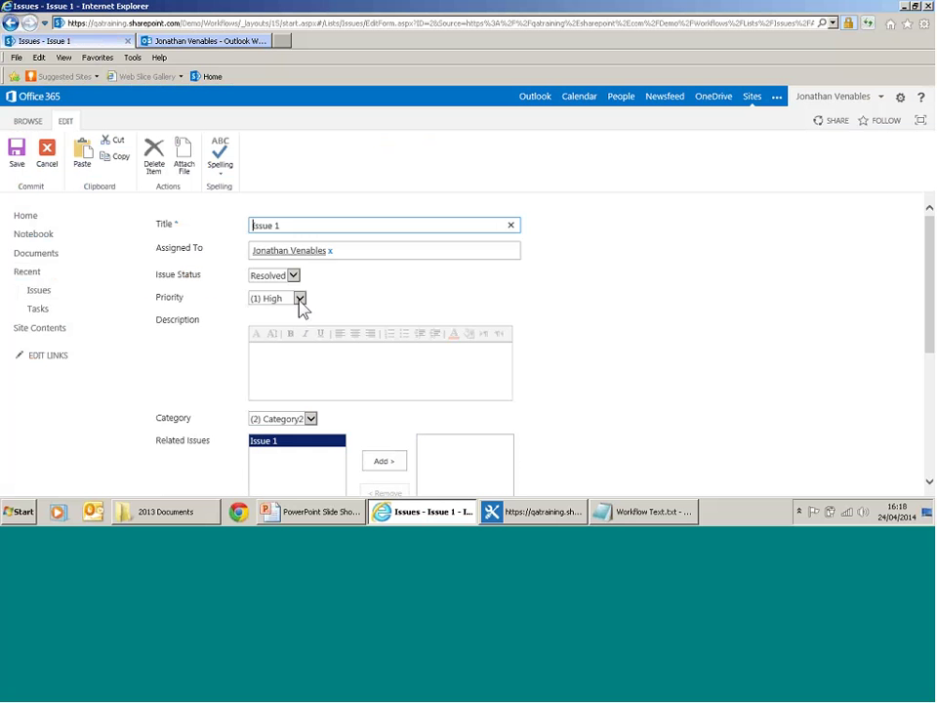
{"action": "left_click", "coordinate": [293, 277]}
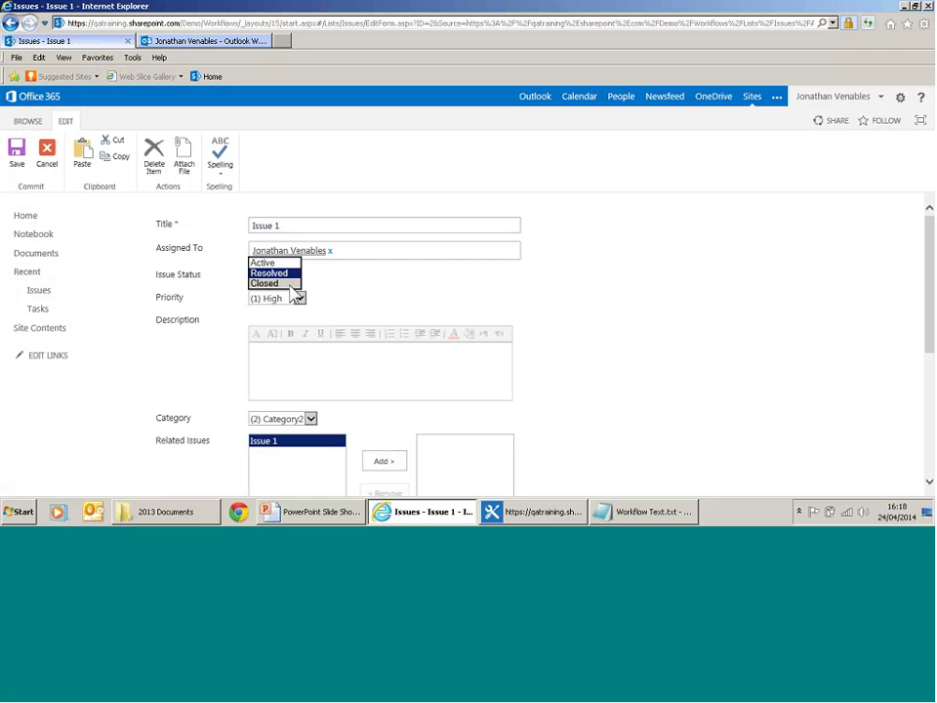
{"action": "left_click", "coordinate": [265, 283]}
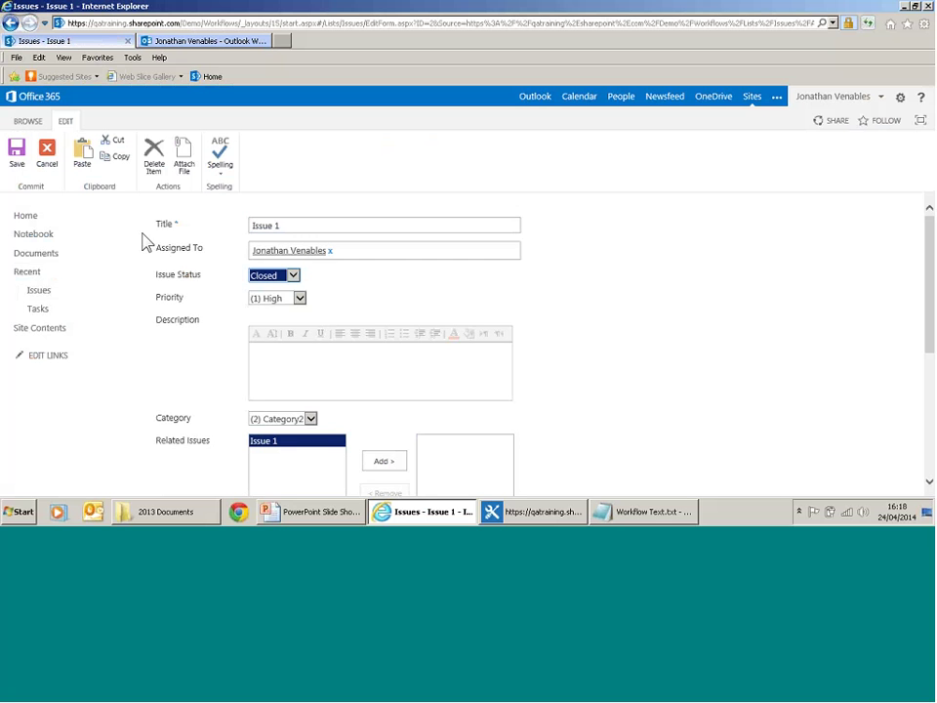
{"action": "left_click", "coordinate": [928, 339]}
{"action": "left_click_drag", "start_coordinate": [929, 339], "coordinate": [927, 455]}
{"action": "left_click", "coordinate": [491, 432]}
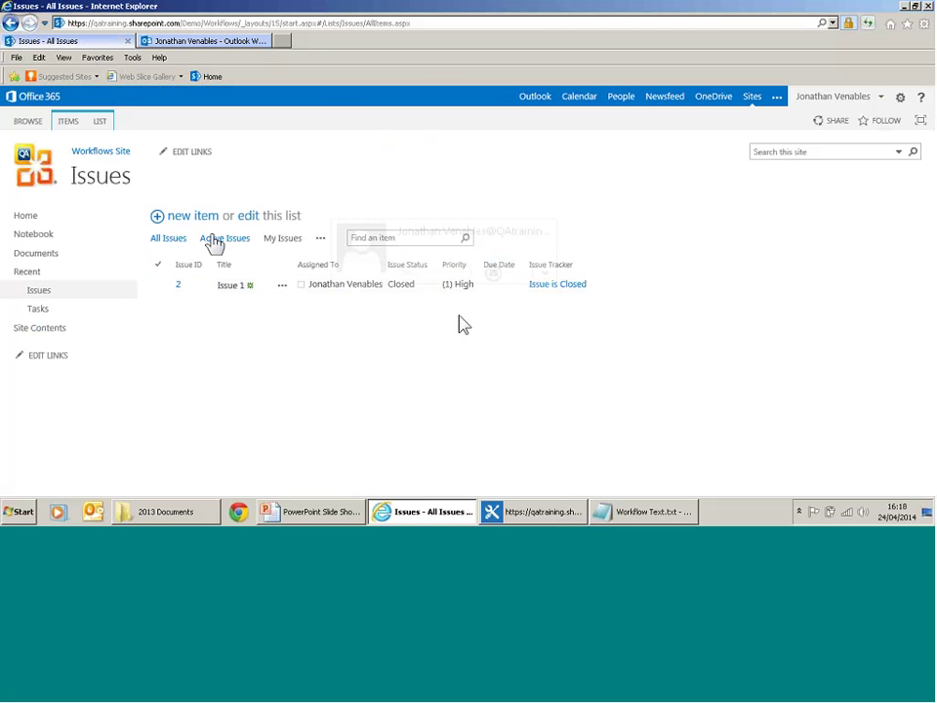
- Read the "Issue 1 is closed" notification in the Outlook inbox and return to the Issues list
{"action": "left_click", "coordinate": [200, 42]}
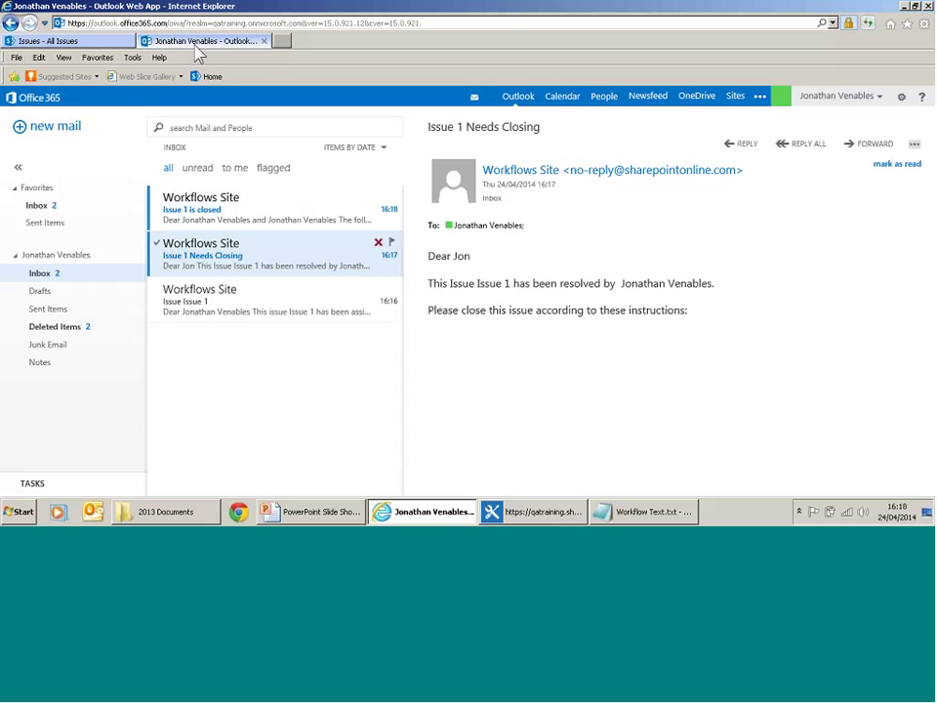
{"action": "left_click", "coordinate": [251, 205]}
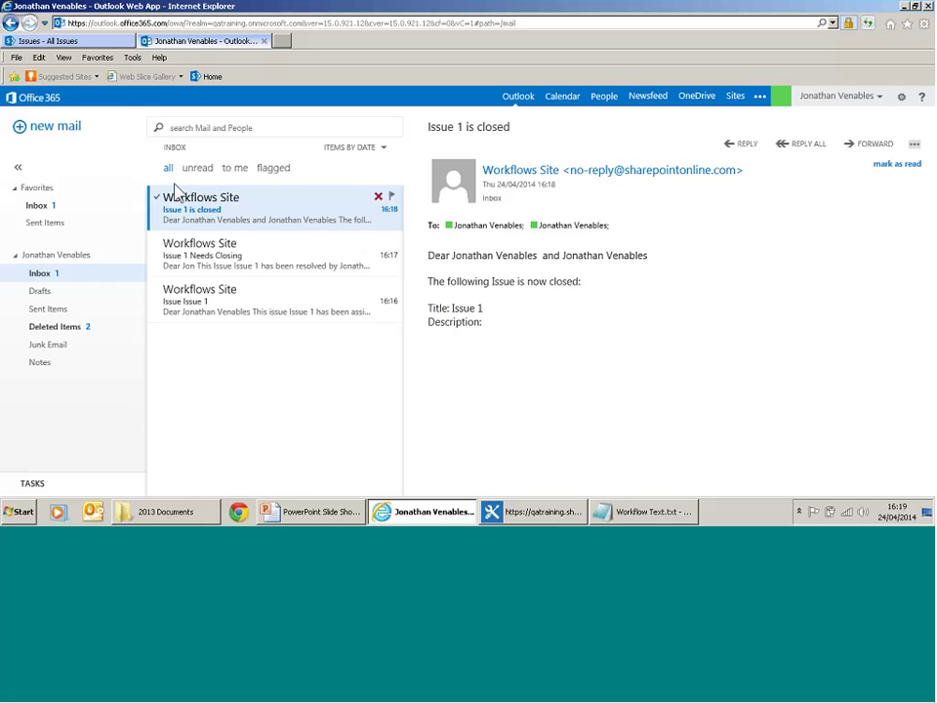
{"action": "left_click", "coordinate": [80, 42]}
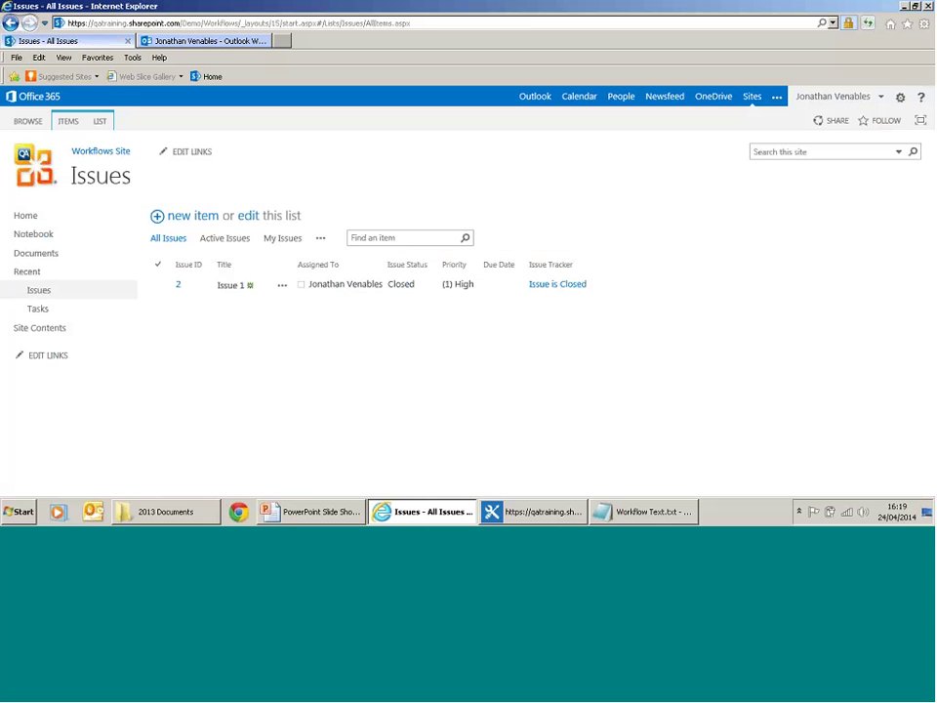
- Switch to SharePoint Designer and review the Issue Tracker workflow's Active, Resolved - High and Closed stages against the Issues list
{"action": "left_click", "coordinate": [532, 515]}
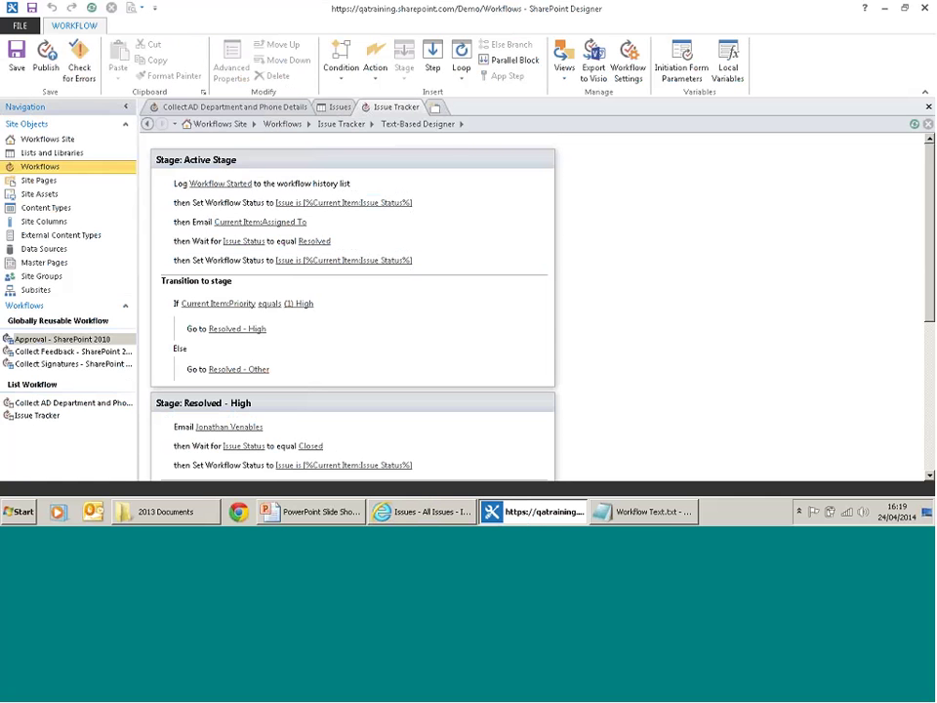
{"action": "scroll", "coordinate": [351, 313], "scroll_direction": "down", "scroll_amount": 5}
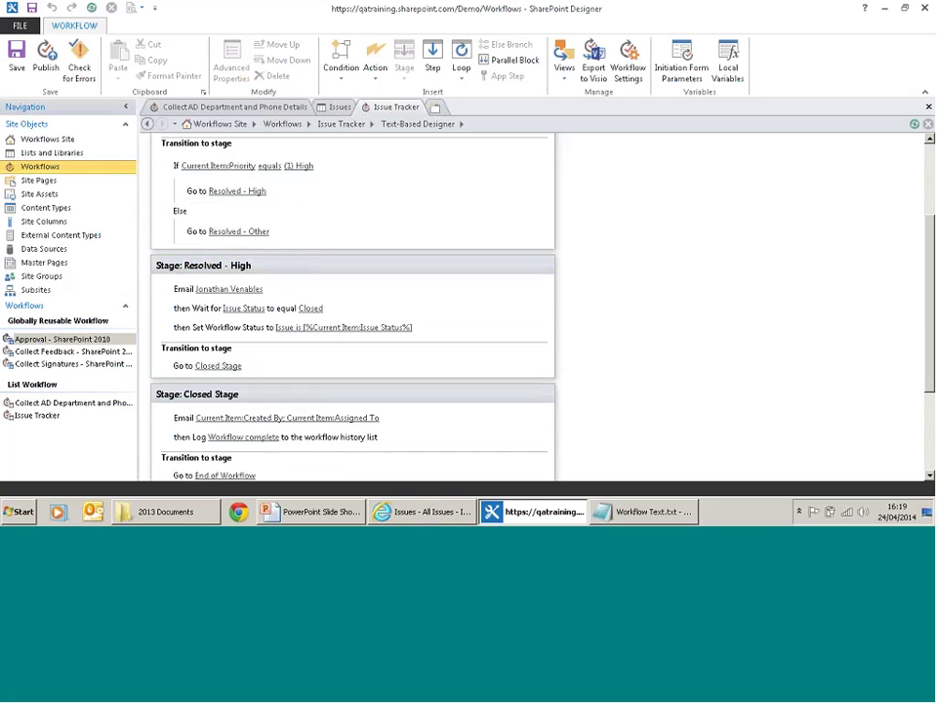
{"action": "left_click", "coordinate": [421, 512]}
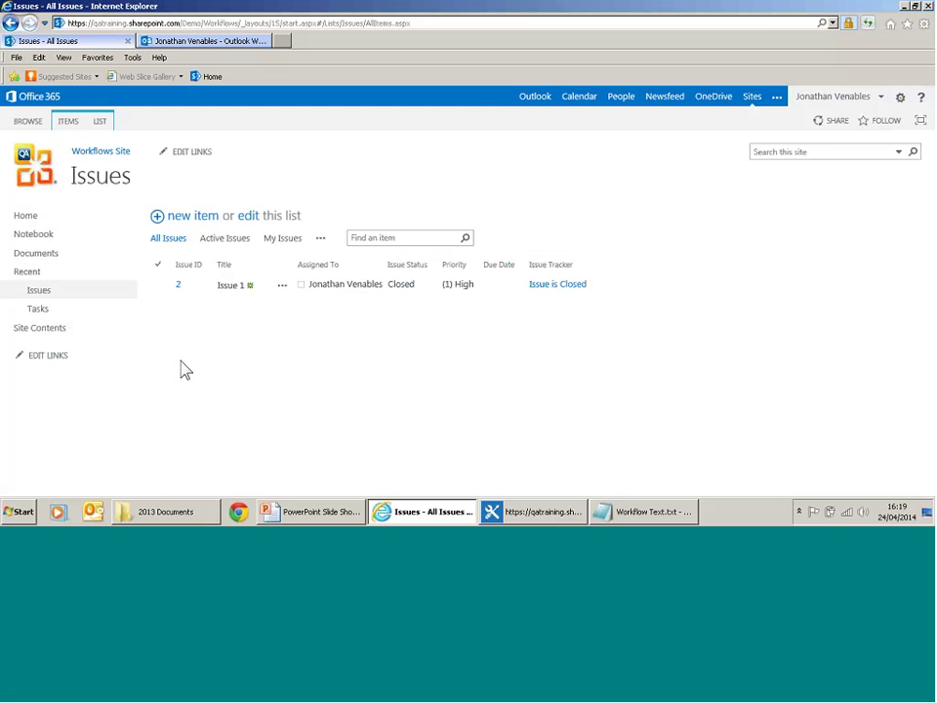
{"action": "left_click", "coordinate": [237, 23]}
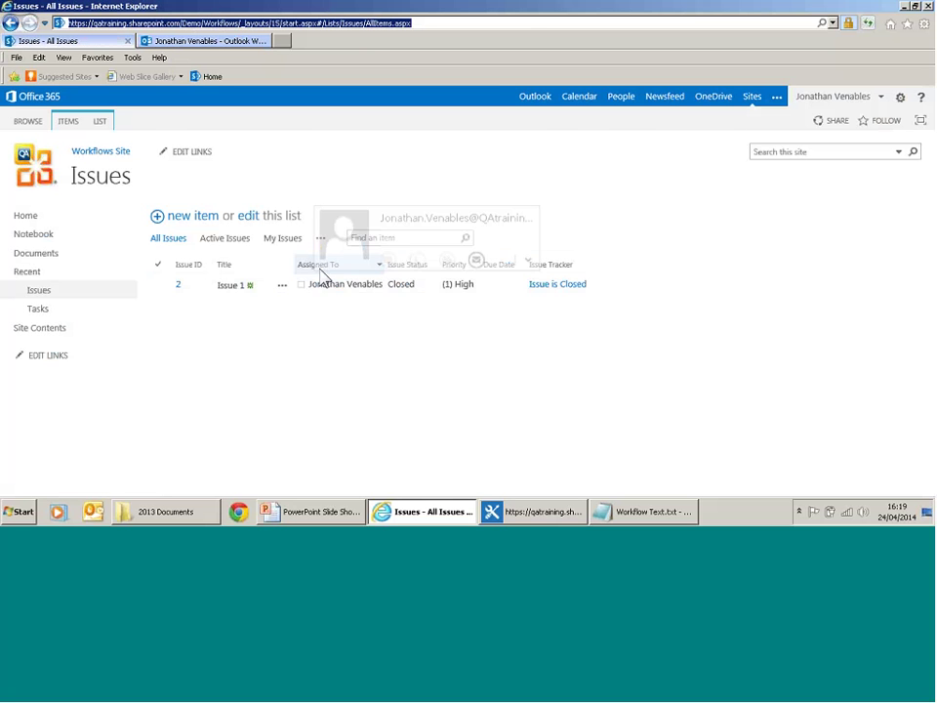
{"action": "left_click", "coordinate": [507, 513]}
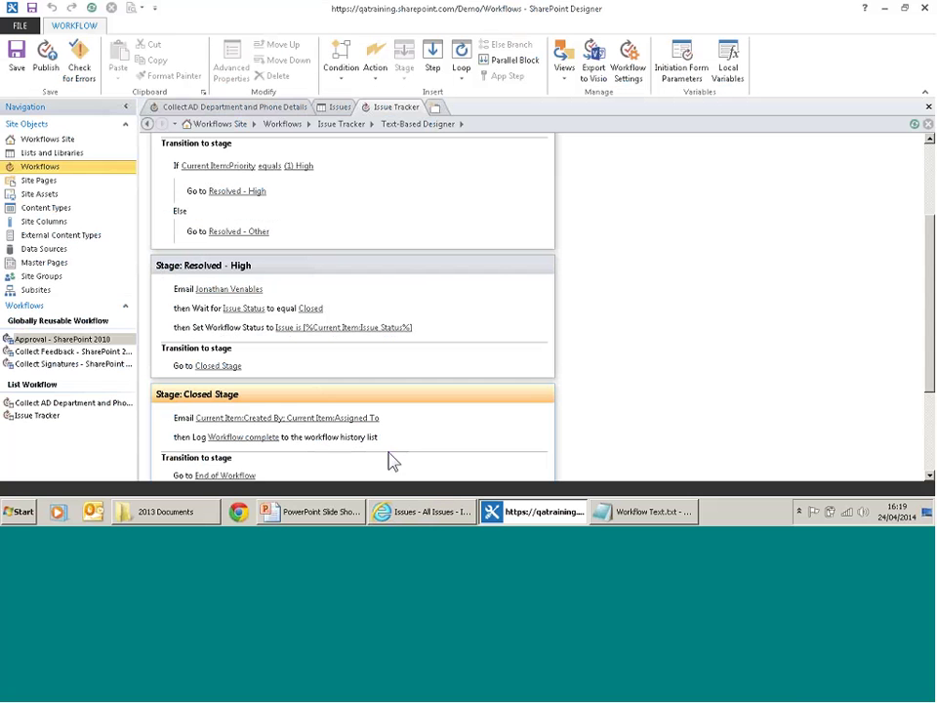
- Open the recent Workflows Demo Site in SharePoint Designer and preview its home page in the browser
{"action": "left_click", "coordinate": [20, 25]}
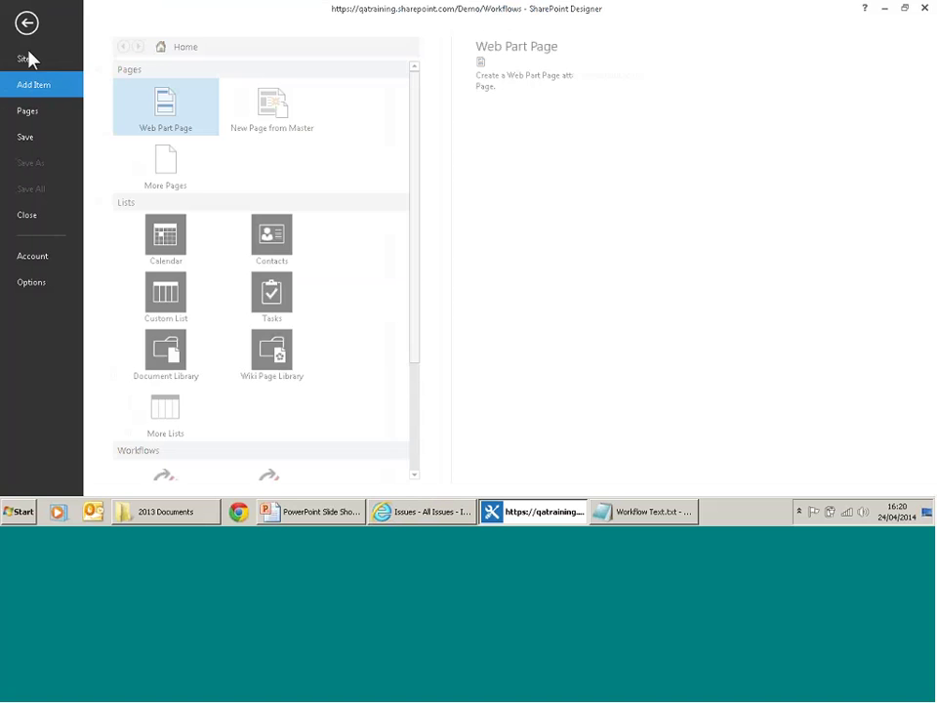
{"action": "left_click", "coordinate": [30, 61]}
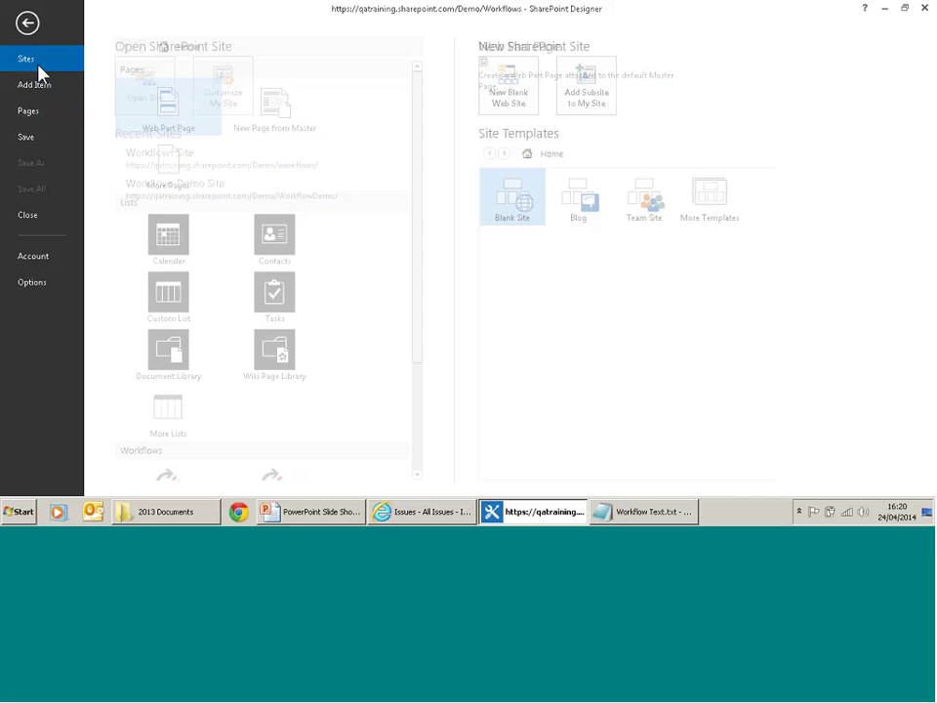
{"action": "left_click", "coordinate": [208, 192]}
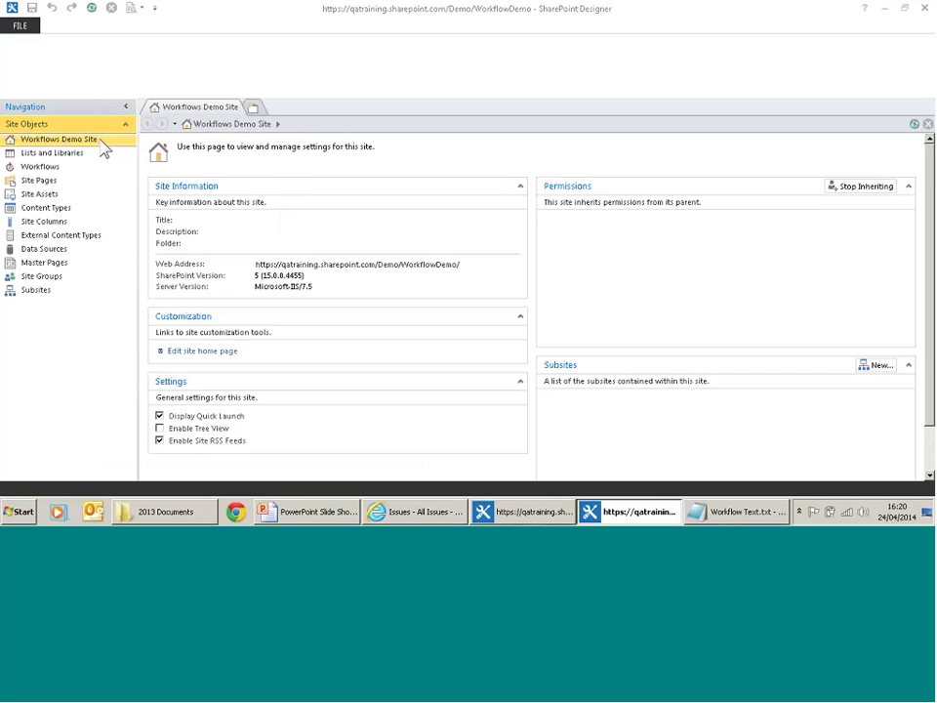
{"action": "key", "text": "F12"}
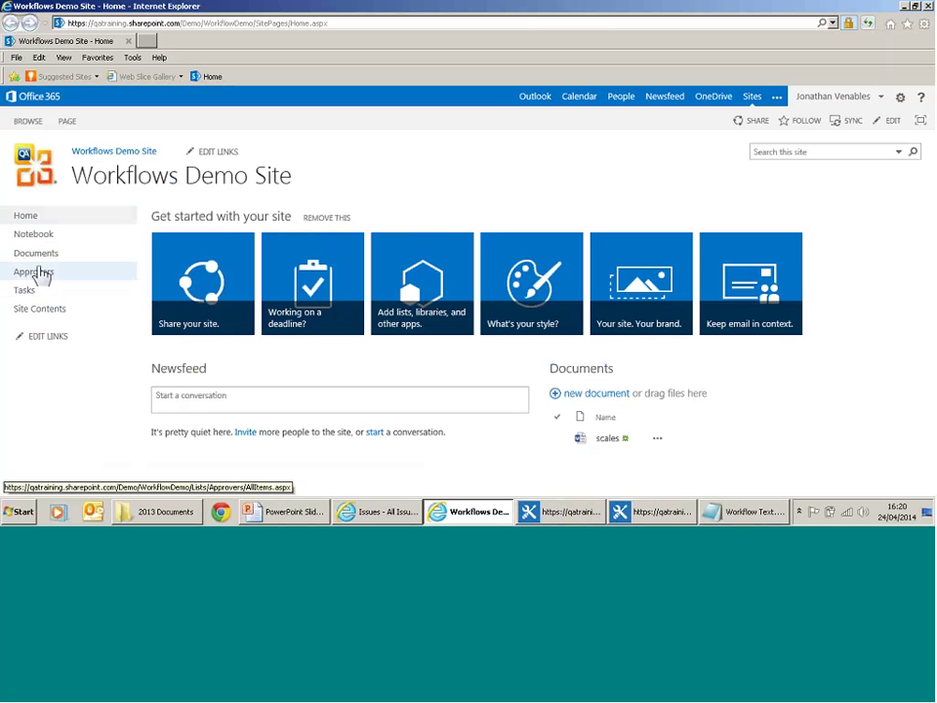
- Examine the demo site's Documents library columns and the three approvers assigned to each department in the Approvers list
{"action": "left_click", "coordinate": [41, 255]}
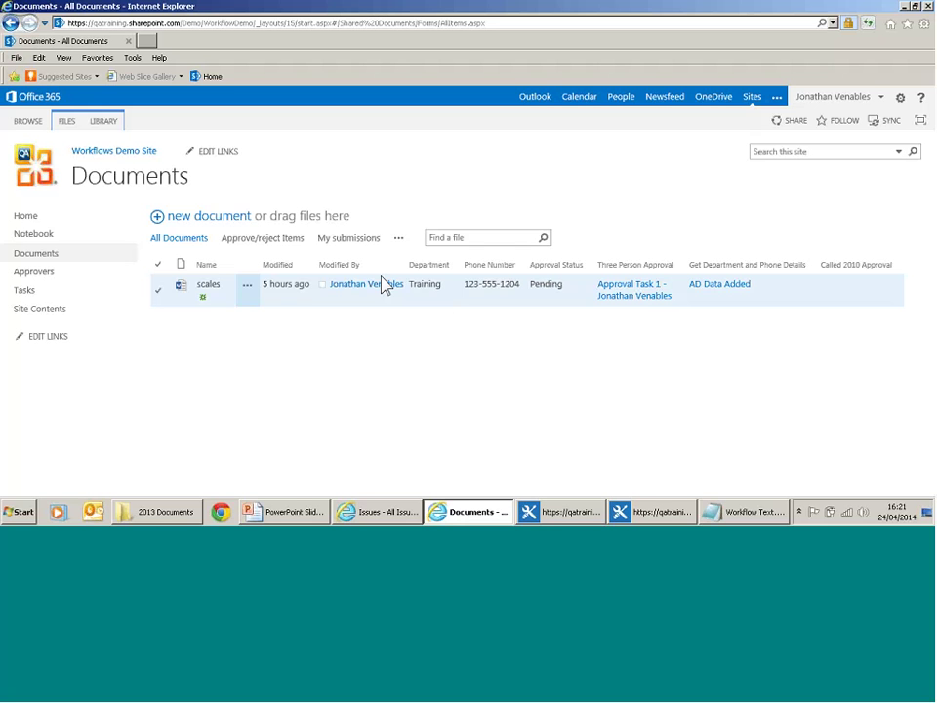
{"action": "left_click", "coordinate": [61, 282]}
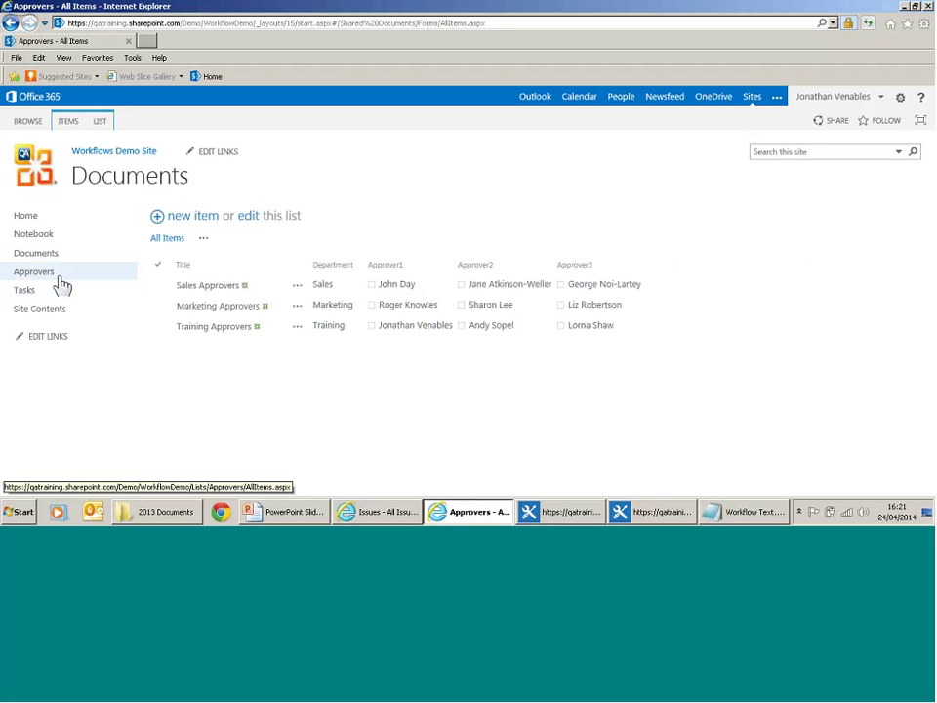
{"action": "left_click", "coordinate": [157, 305]}
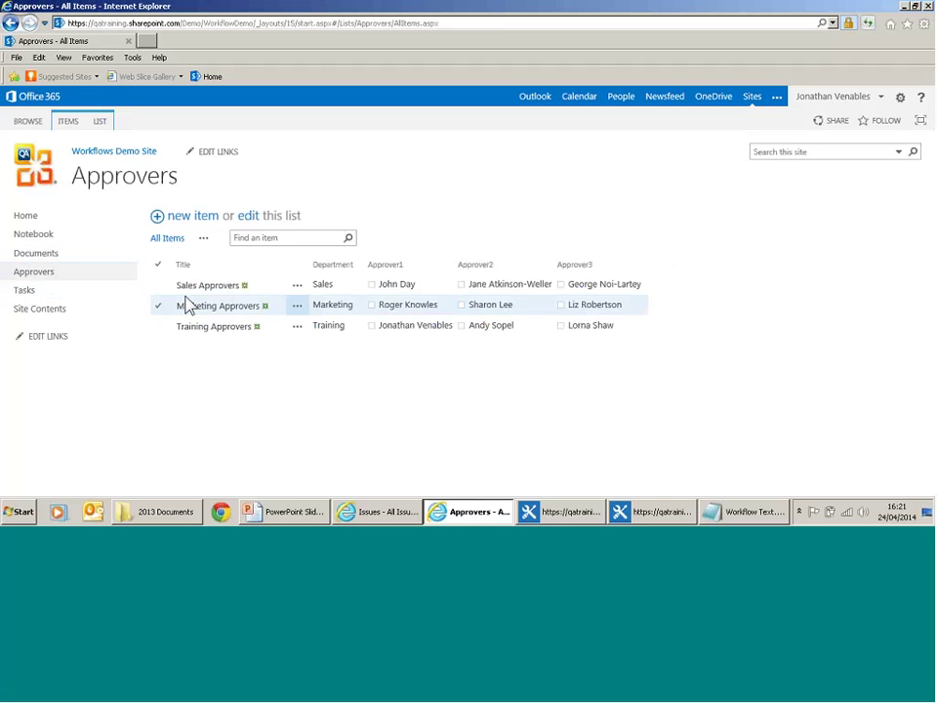
{"action": "left_click", "coordinate": [335, 323]}
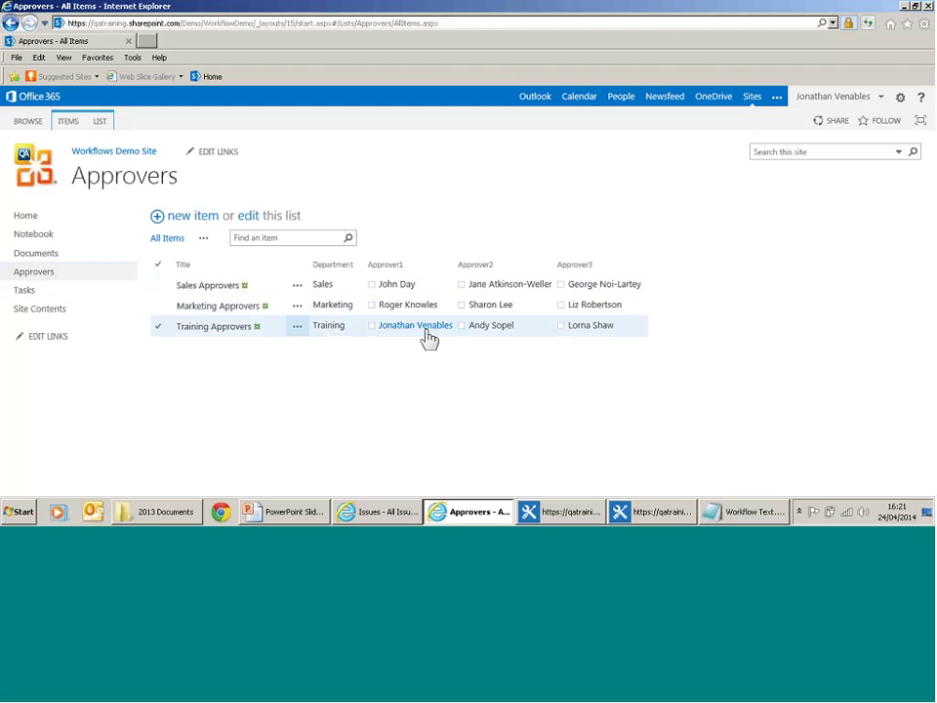
{"action": "mouse_move", "coordinate": [427, 337]}
{"action": "mouse_move", "coordinate": [505, 333]}
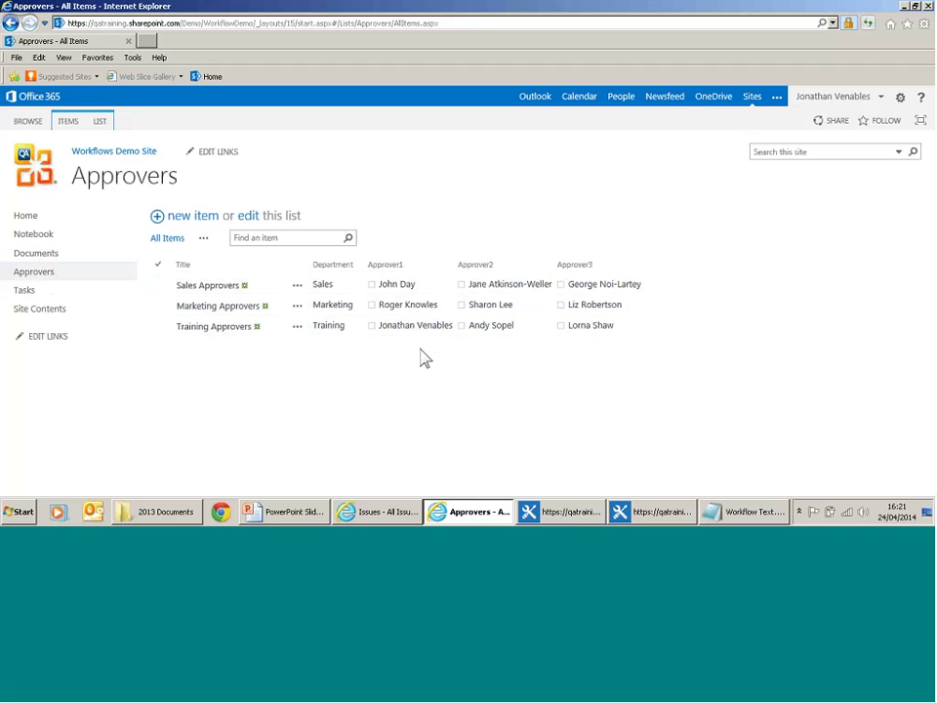
{"action": "left_click", "coordinate": [71, 259]}
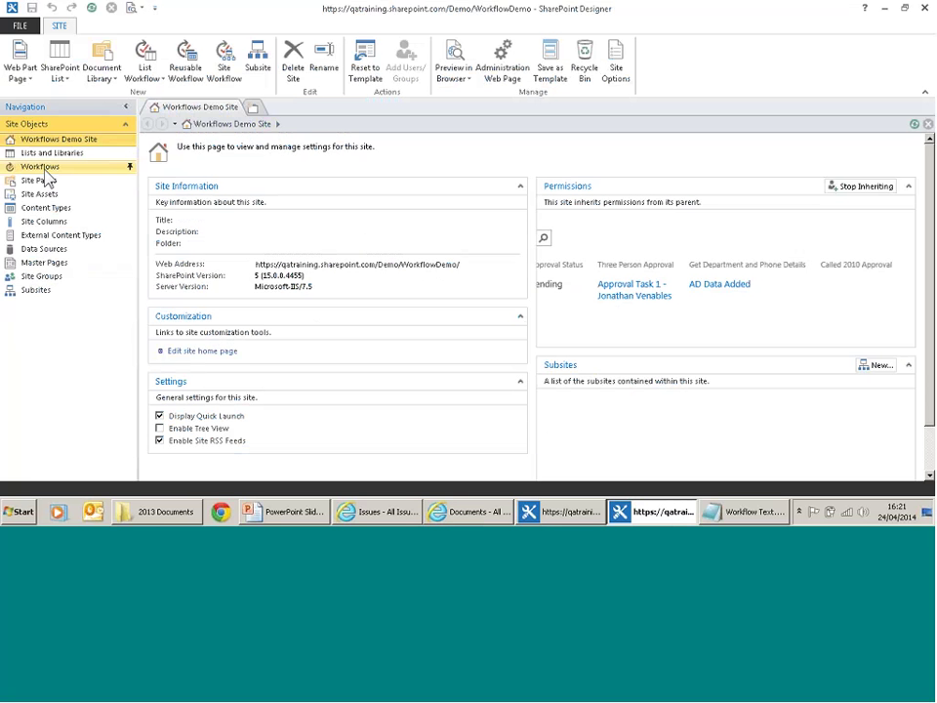
- List the demo site's workflows in SharePoint Designer and compare the types and platforms of its three list workflows
{"action": "left_click", "coordinate": [41, 168]}
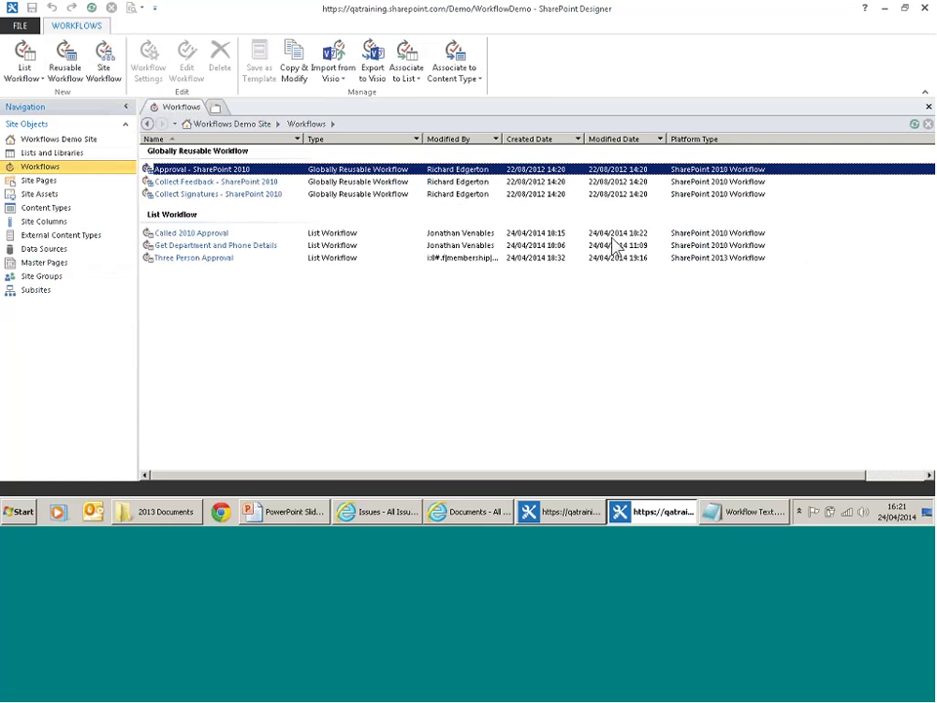
{"action": "left_click", "coordinate": [473, 233]}
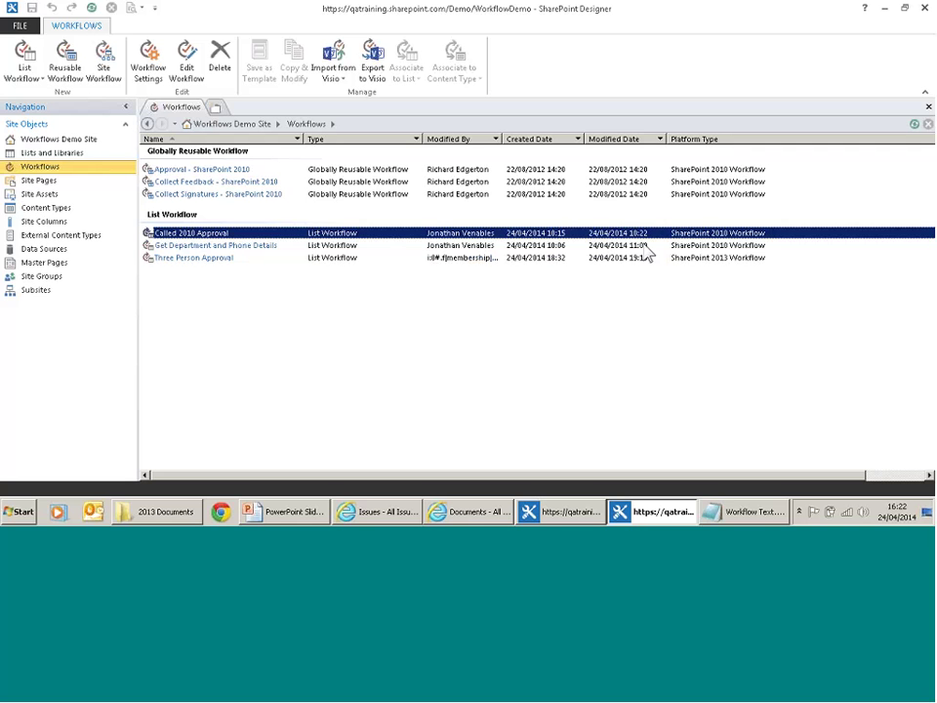
{"action": "left_click", "coordinate": [422, 245]}
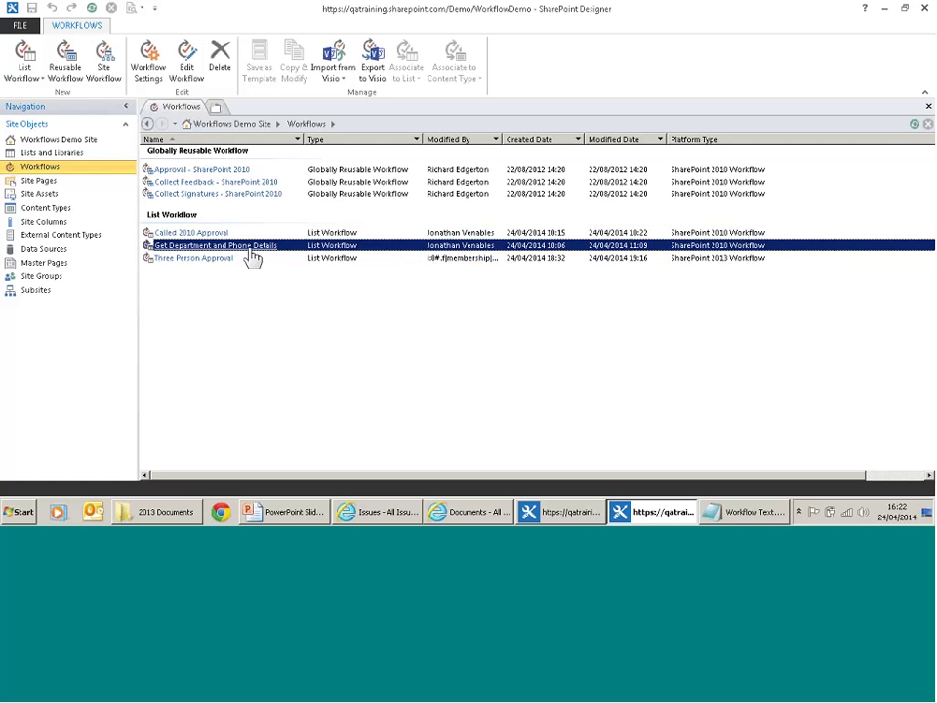
{"action": "left_click", "coordinate": [295, 235]}
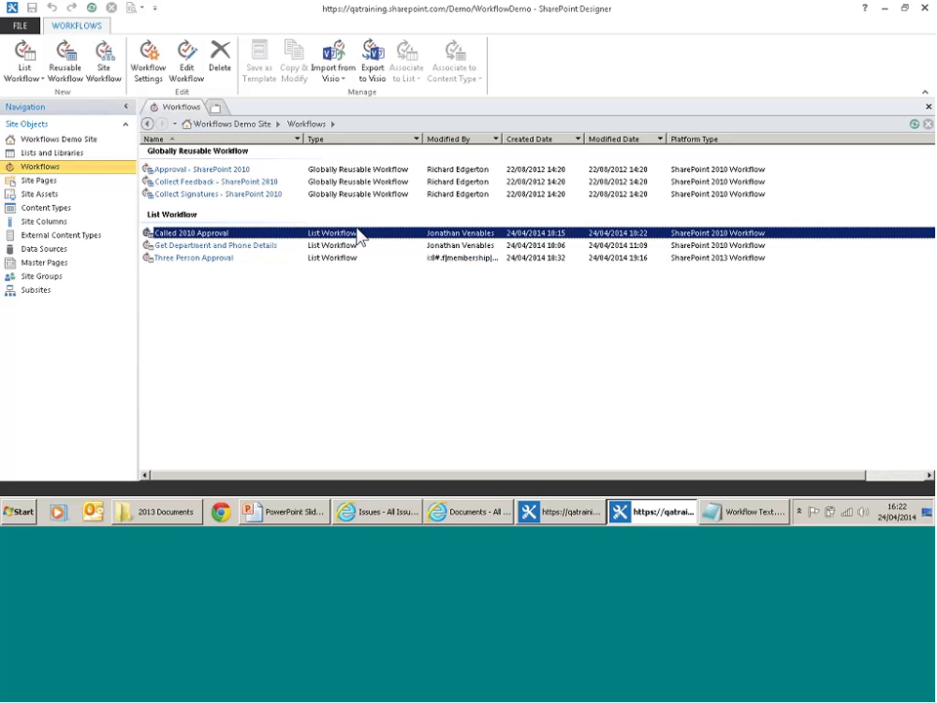
{"action": "left_click", "coordinate": [256, 260]}
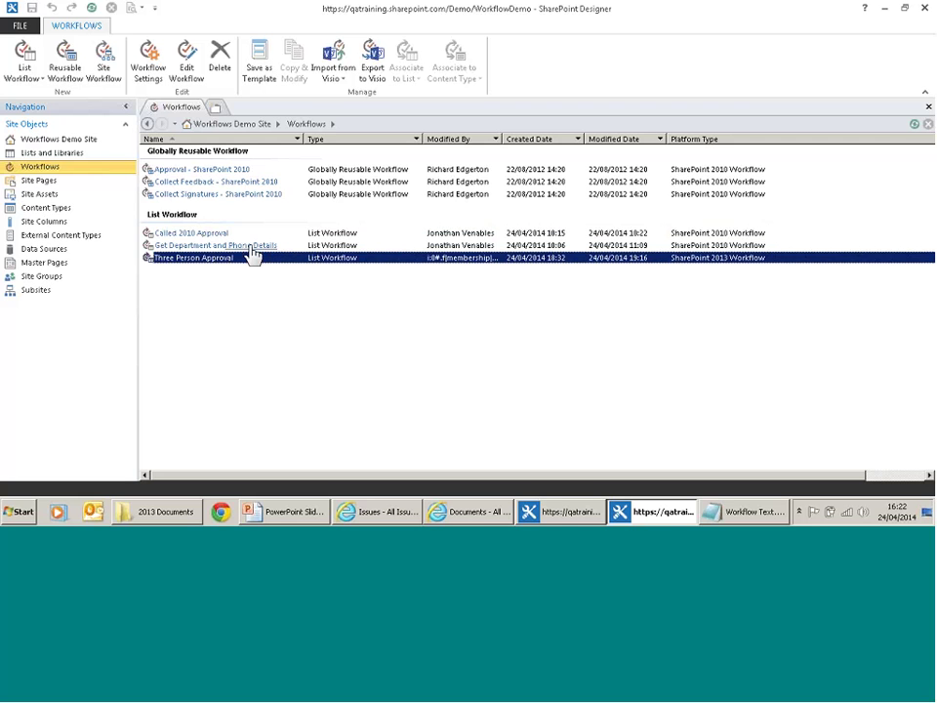
- Open the Get Department and Phone Details workflow in the text-based designer to review its actions
{"action": "left_click", "coordinate": [252, 247]}
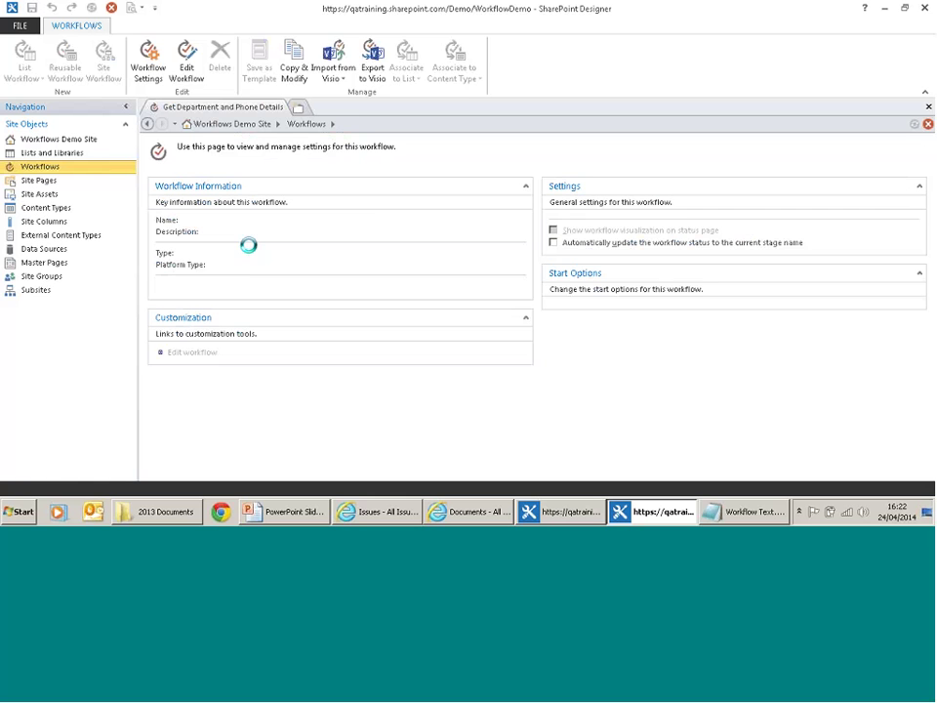
{"action": "left_click", "coordinate": [199, 339]}
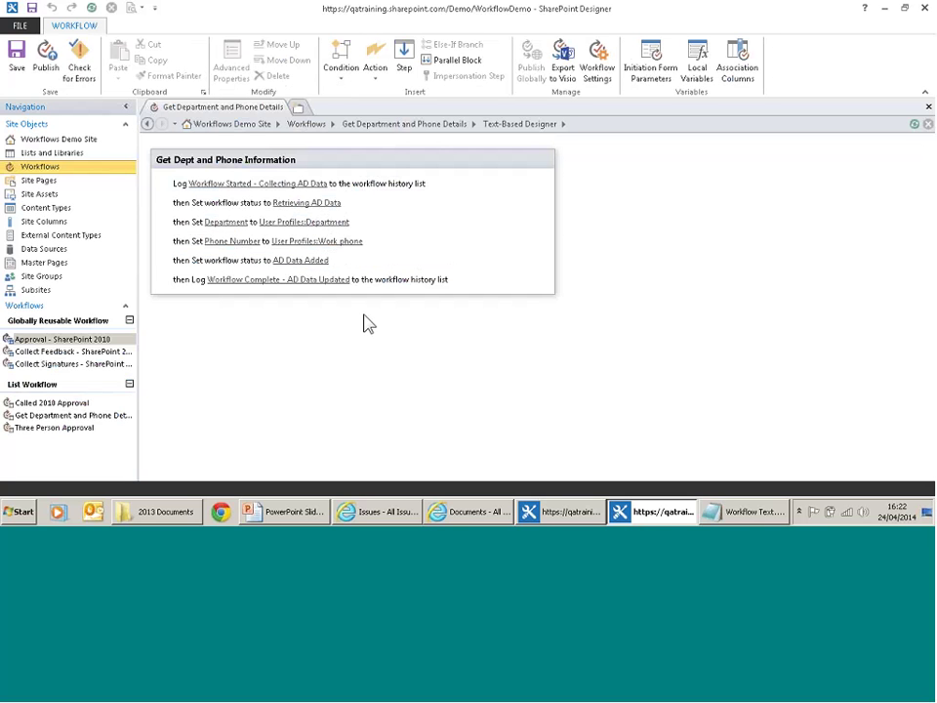
- Open the Called 2010 Approval workflow in the text-based designer and examine its approval conditions and initiation form parameters
{"action": "left_click", "coordinate": [333, 125]}
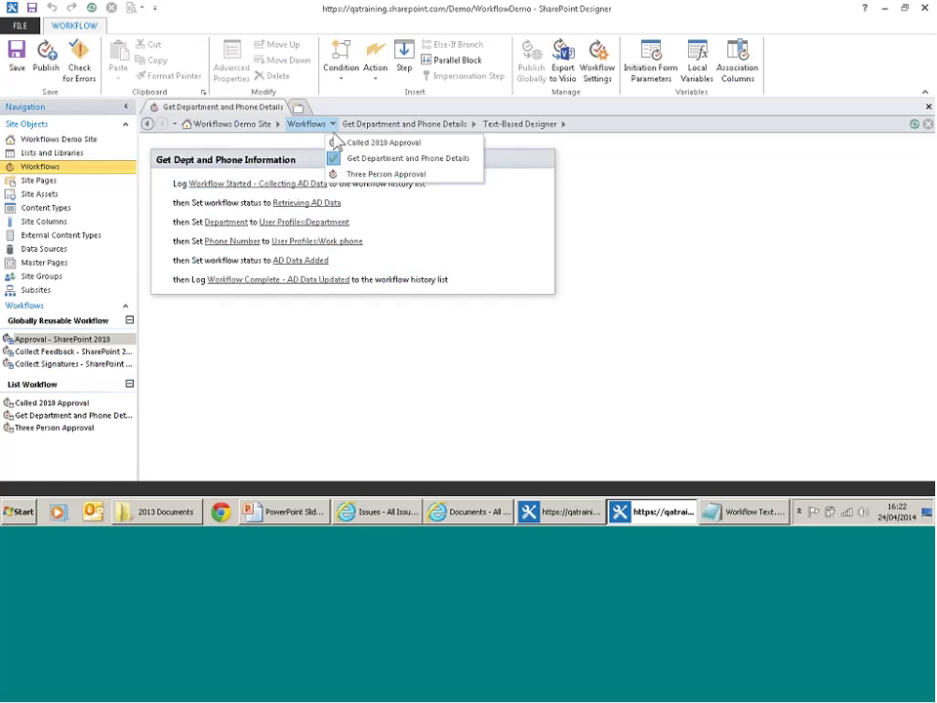
{"action": "left_click", "coordinate": [357, 146]}
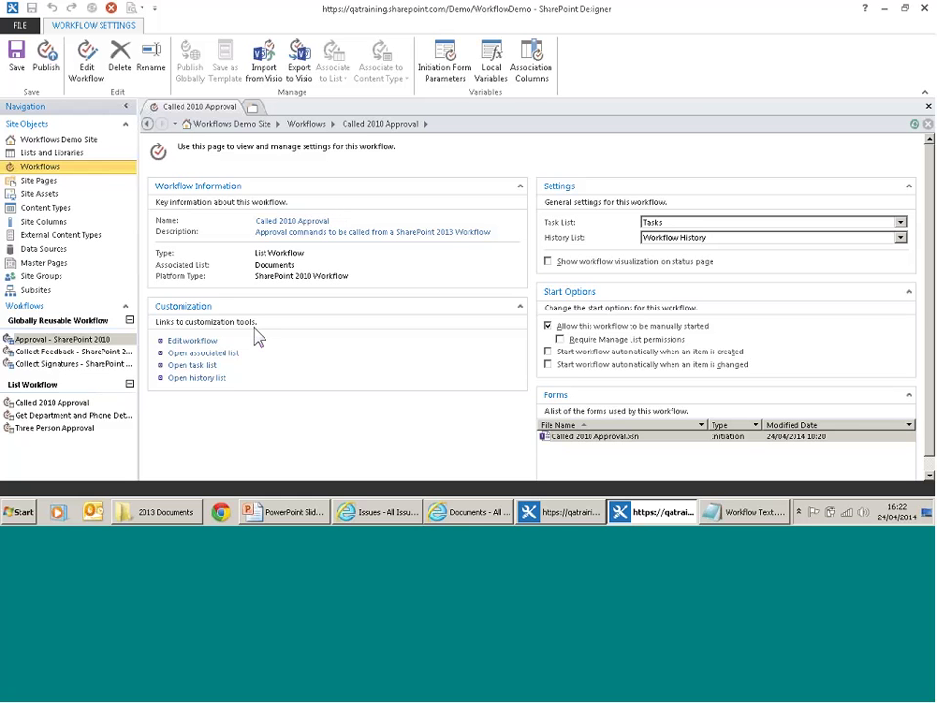
{"action": "left_click", "coordinate": [192, 341]}
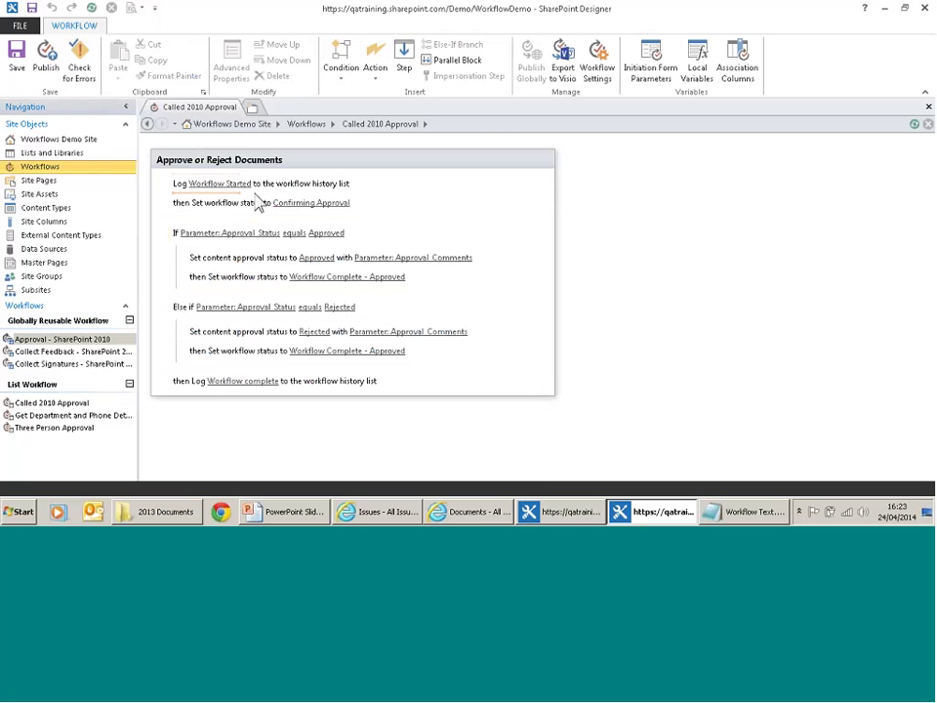
{"action": "left_click", "coordinate": [497, 261]}
{"action": "left_click", "coordinate": [418, 329]}
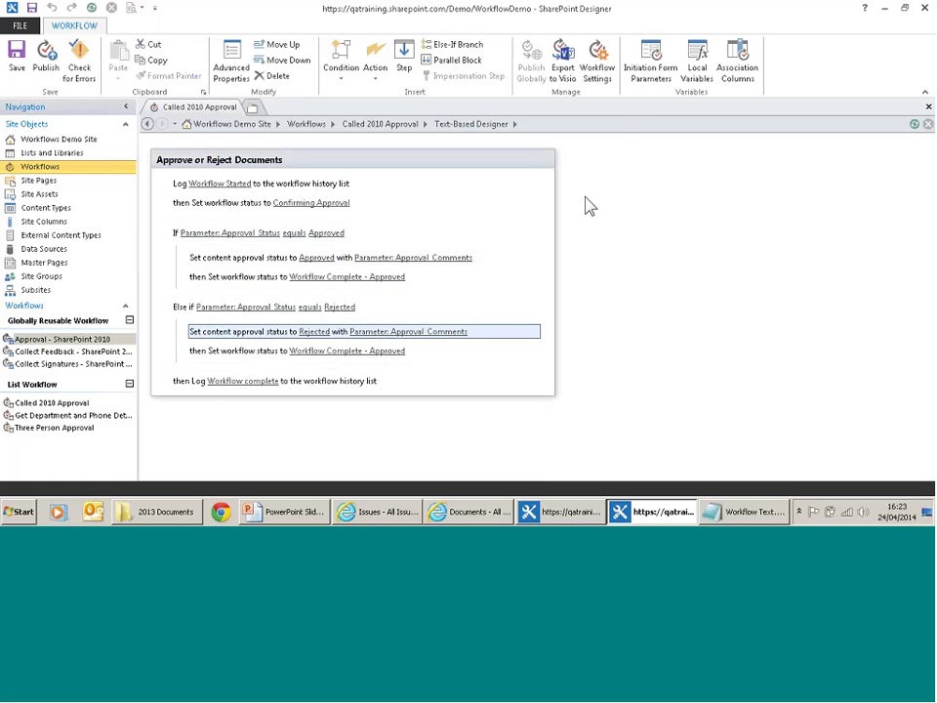
{"action": "left_click", "coordinate": [655, 84]}
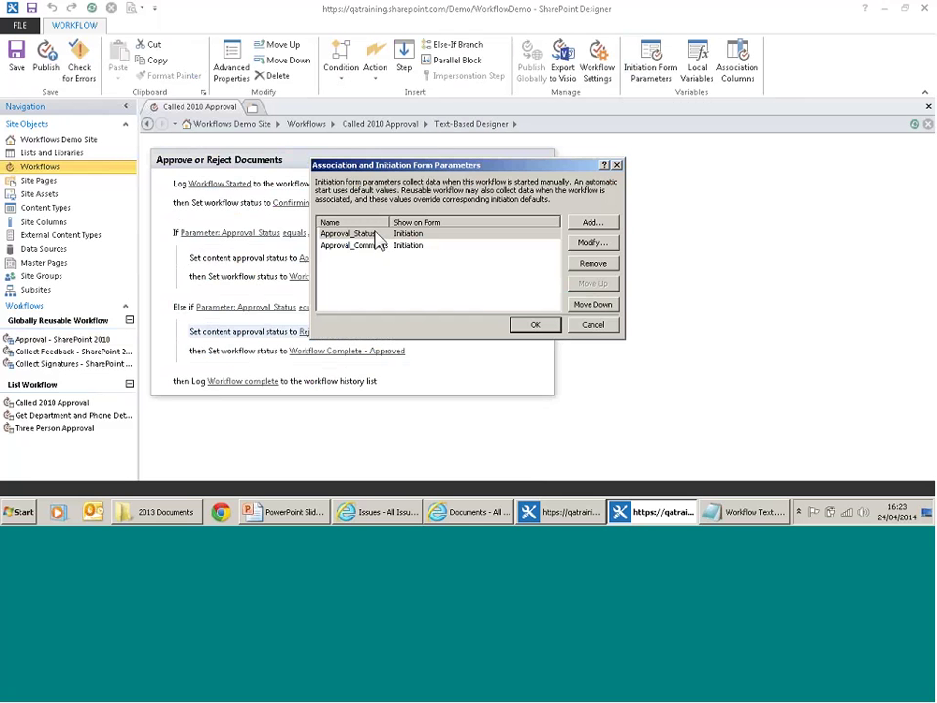
{"action": "left_click", "coordinate": [537, 325]}
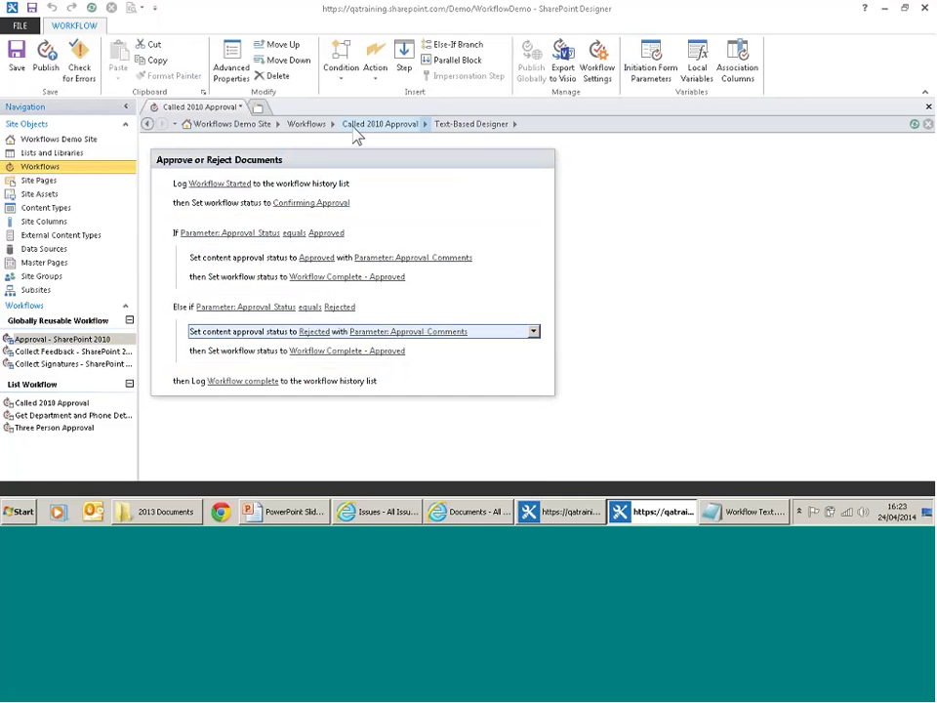
- Save the changes to Called 2010 Approval and open the Three Person Approval workflow in the text-based designer
{"action": "left_click", "coordinate": [333, 124]}
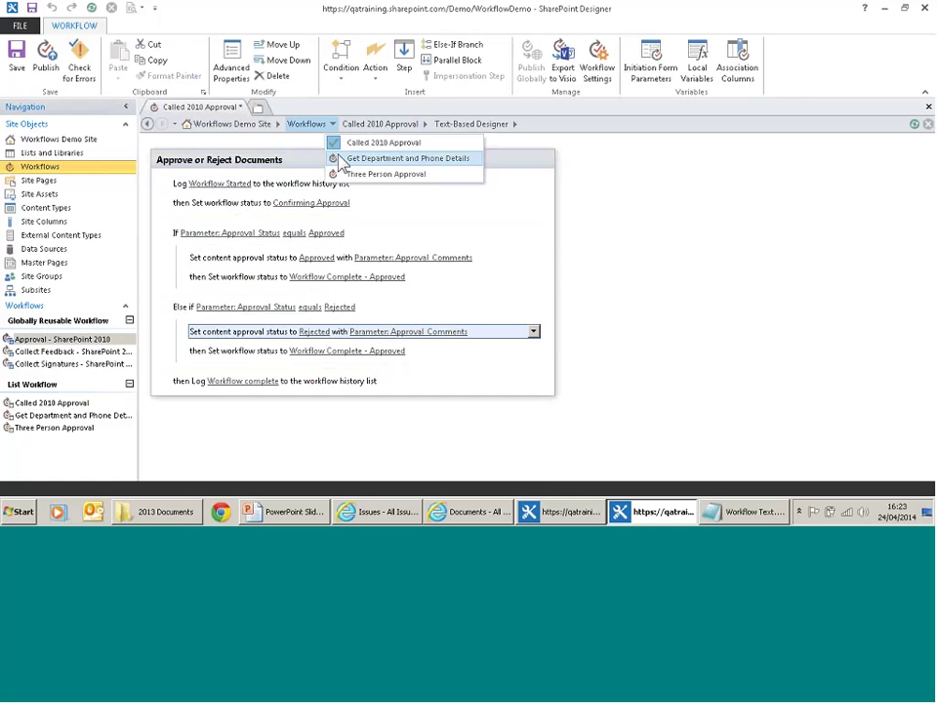
{"action": "left_click", "coordinate": [350, 174]}
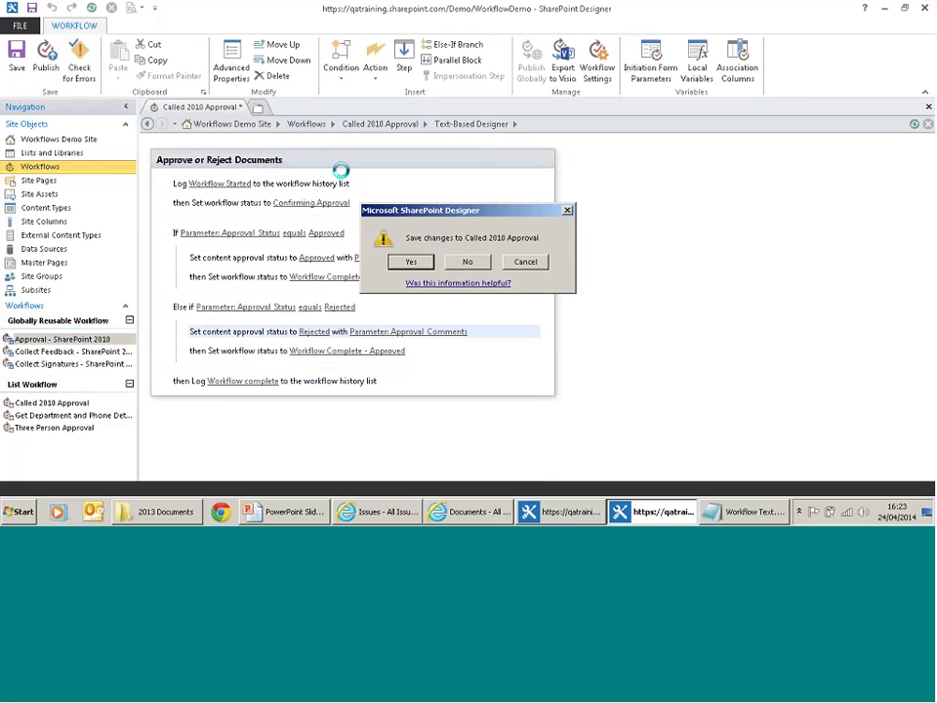
{"action": "key", "text": "Return"}
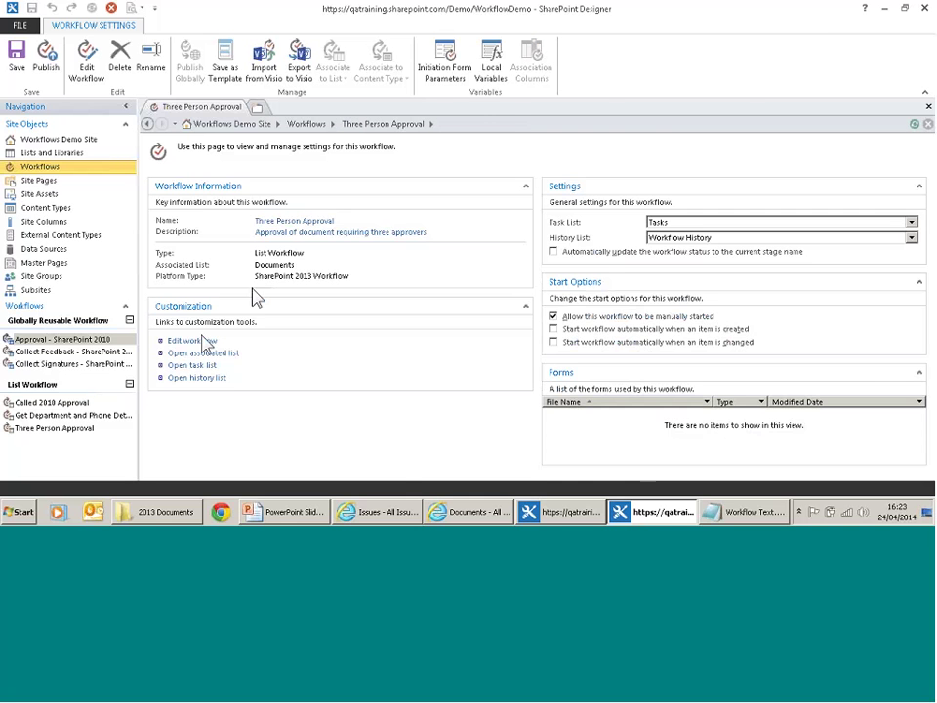
{"action": "left_click", "coordinate": [196, 340]}
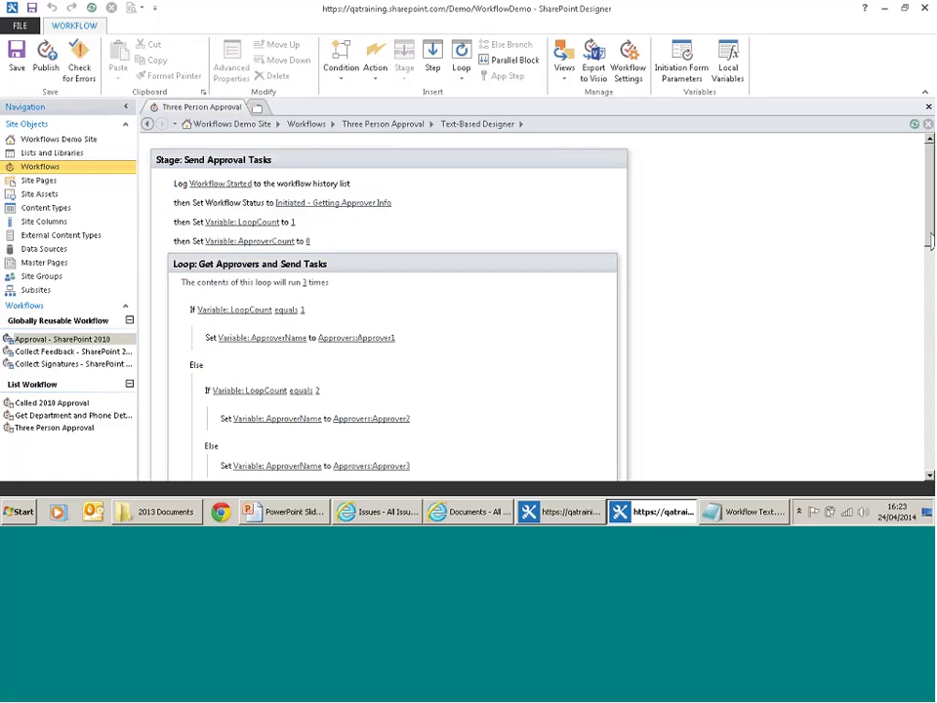
- Examine the Send Approval Tasks stage, including the loop that picks each approver, assigns tasks and consolidates comments
{"action": "left_click_drag", "start_coordinate": [930, 242], "coordinate": [929, 250]}
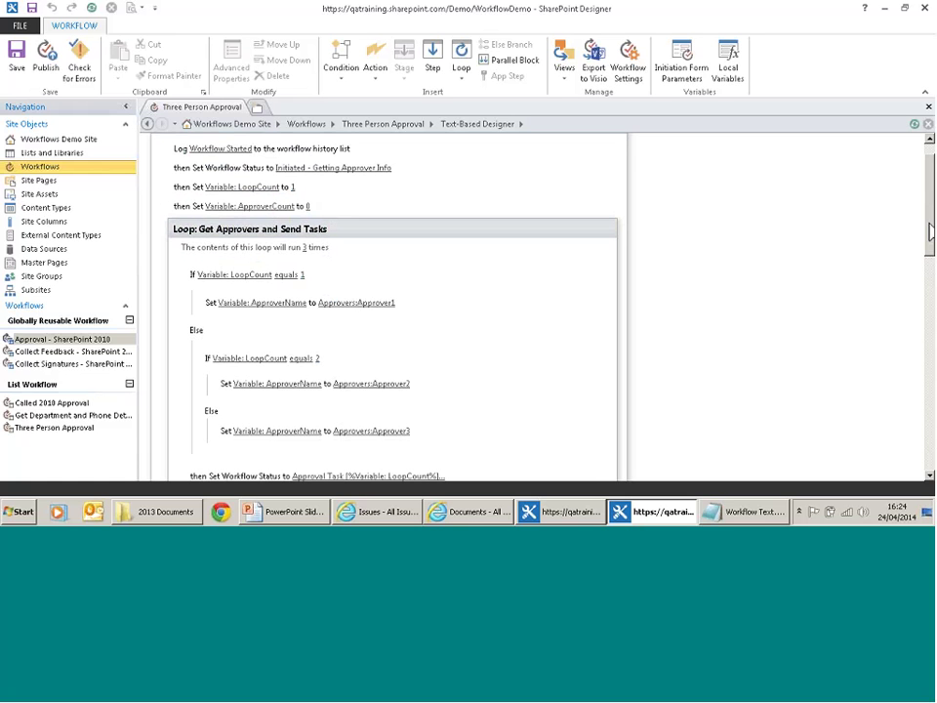
{"action": "left_click_drag", "start_coordinate": [927, 232], "coordinate": [931, 253]}
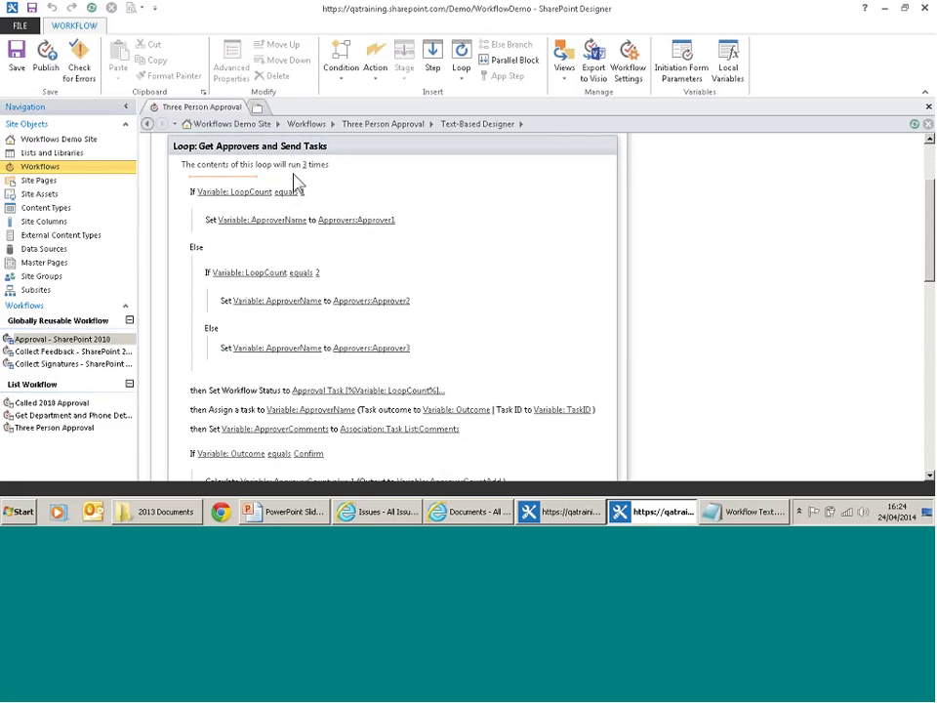
{"action": "scroll", "coordinate": [930, 304], "scroll_direction": "down", "scroll_amount": 3}
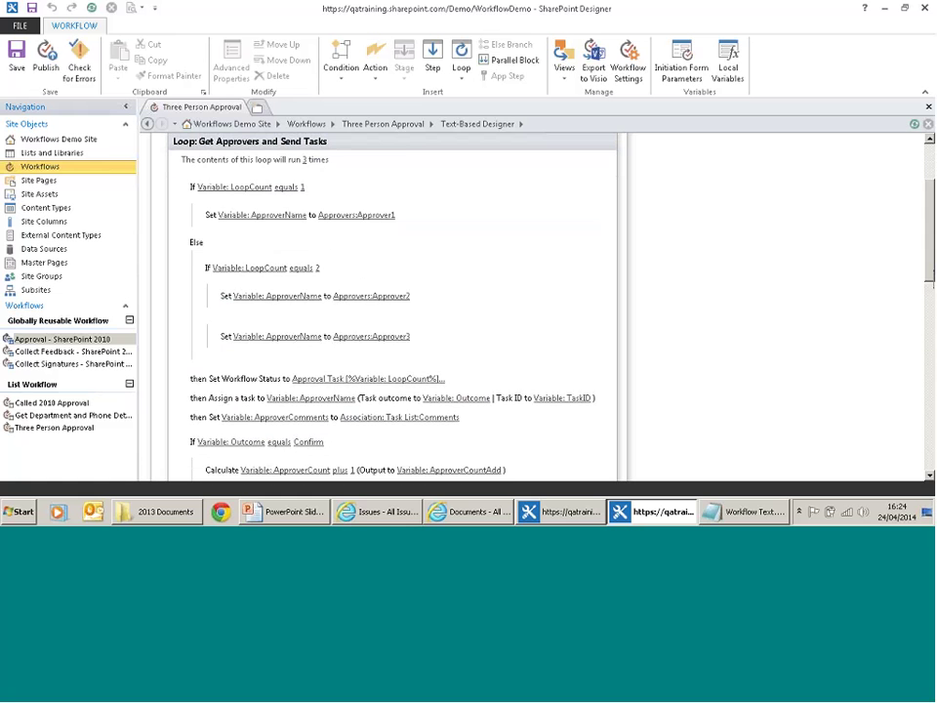
{"action": "left_click_drag", "start_coordinate": [931, 304], "coordinate": [931, 274]}
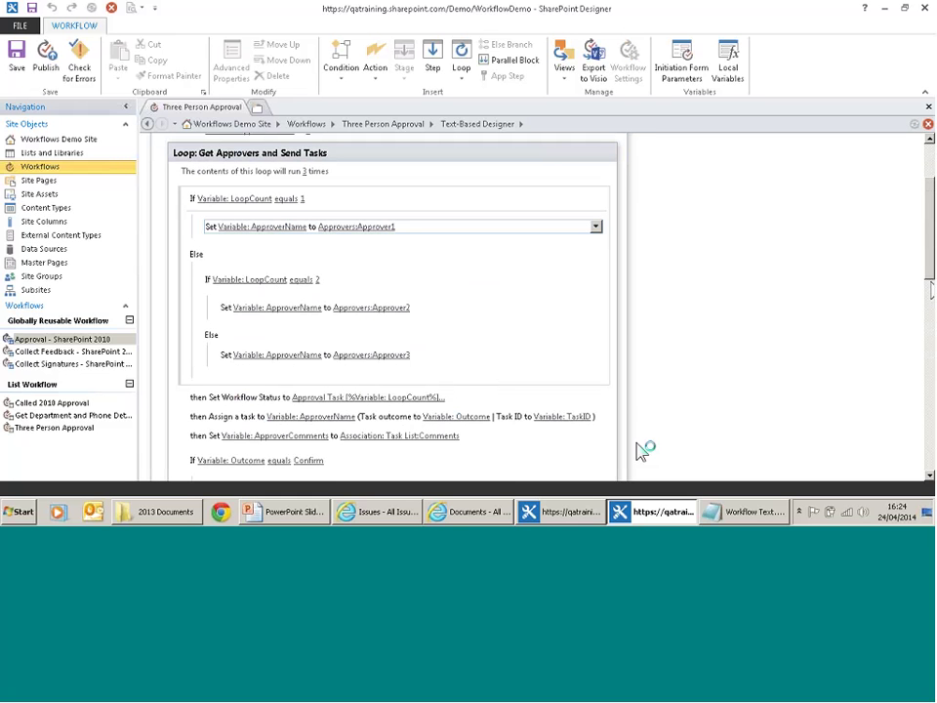
{"action": "mouse_move", "coordinate": [644, 512]}
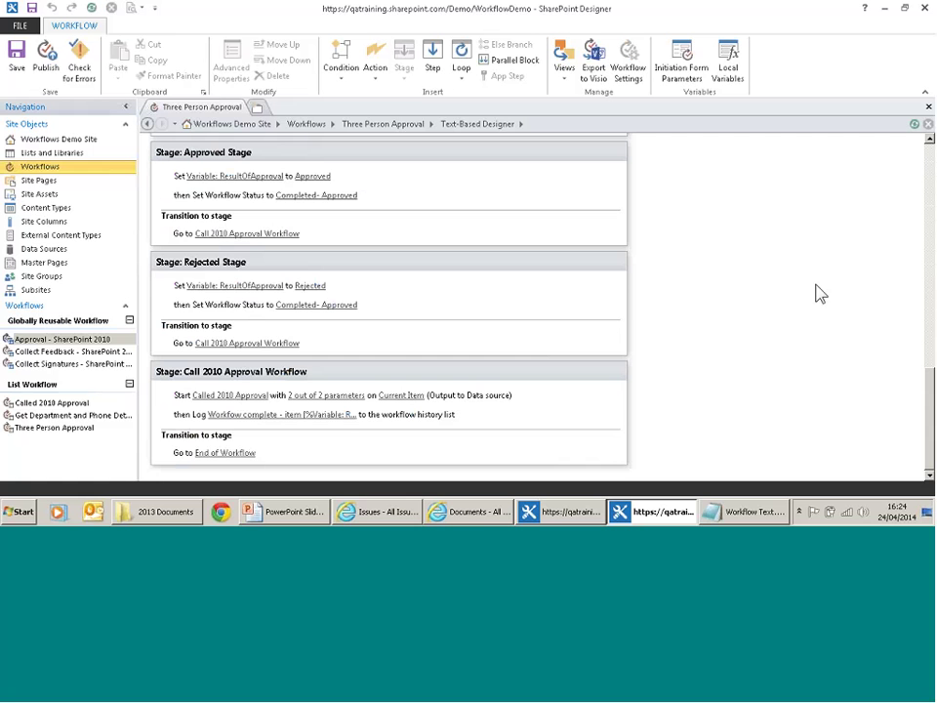
{"action": "left_click_drag", "start_coordinate": [927, 398], "coordinate": [931, 267]}
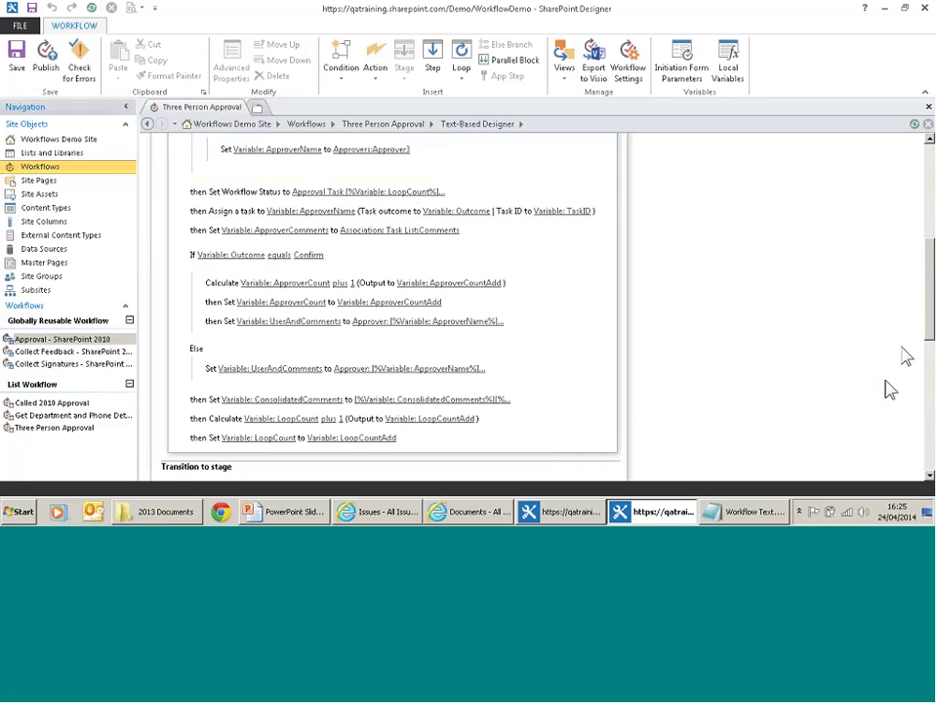
{"action": "scroll", "coordinate": [708, 293], "scroll_direction": "down", "scroll_amount": 1}
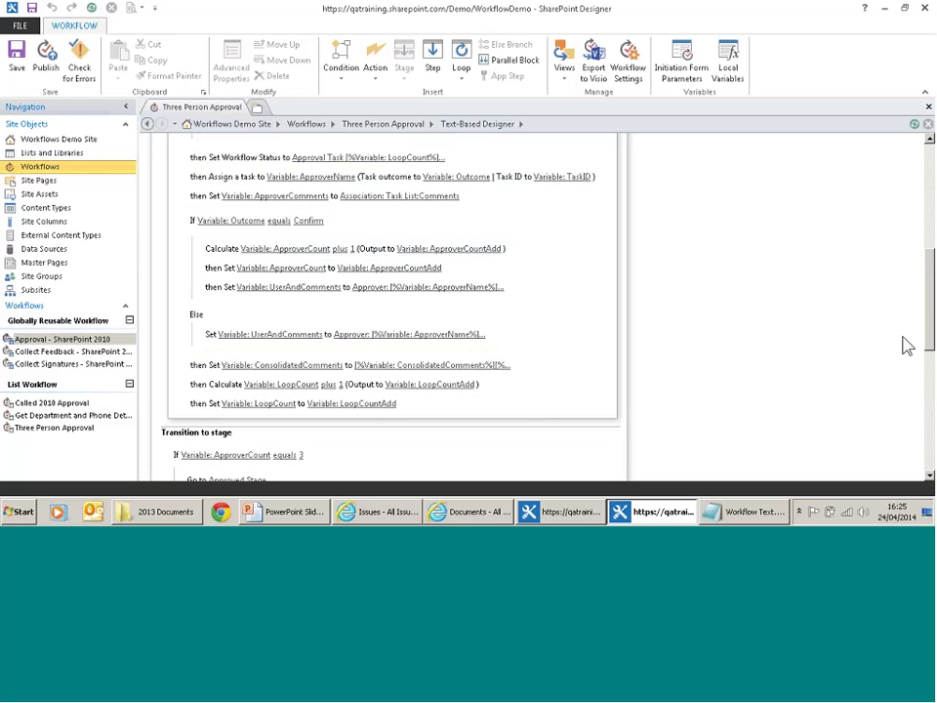
{"action": "key", "text": "ctrl+v"}
- Examine the ApproverCount transition condition and the Approved, Rejected and Call 2010 Approval Workflow stages of Three Person Approval
{"action": "left_click_drag", "start_coordinate": [931, 354], "coordinate": [930, 387]}
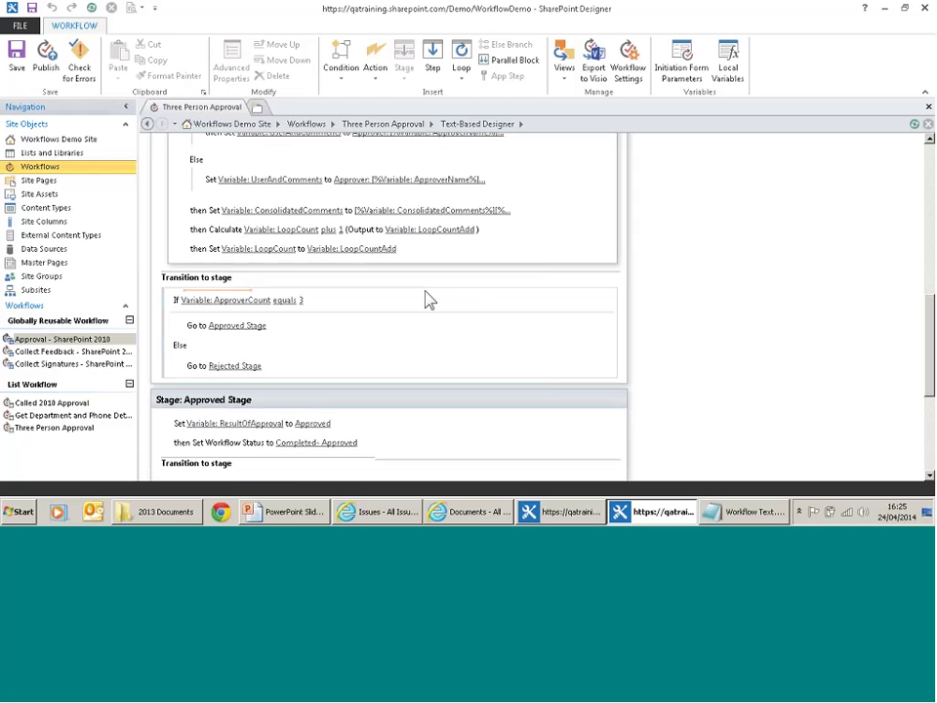
{"action": "left_click", "coordinate": [203, 305]}
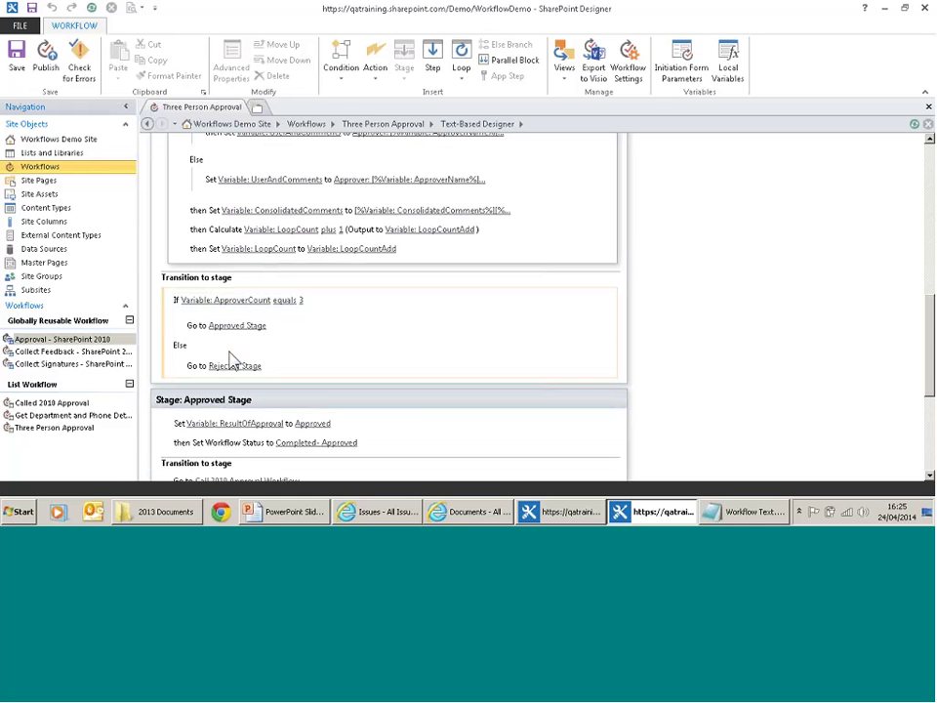
{"action": "scroll", "coordinate": [929, 447], "scroll_direction": "down", "scroll_amount": 5}
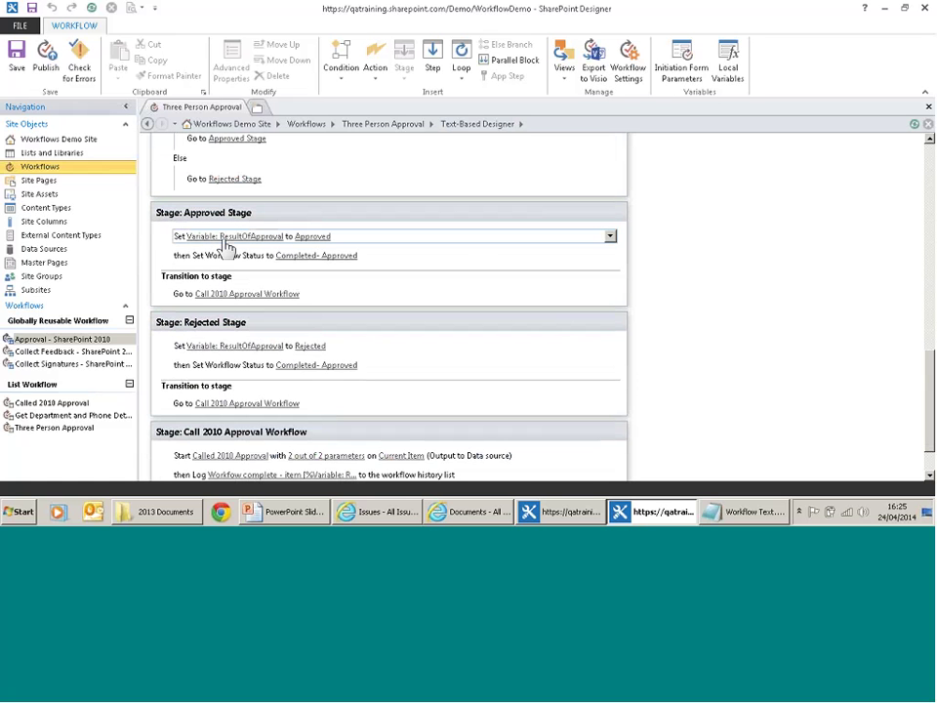
{"action": "left_click", "coordinate": [349, 280]}
{"action": "left_click", "coordinate": [307, 277]}
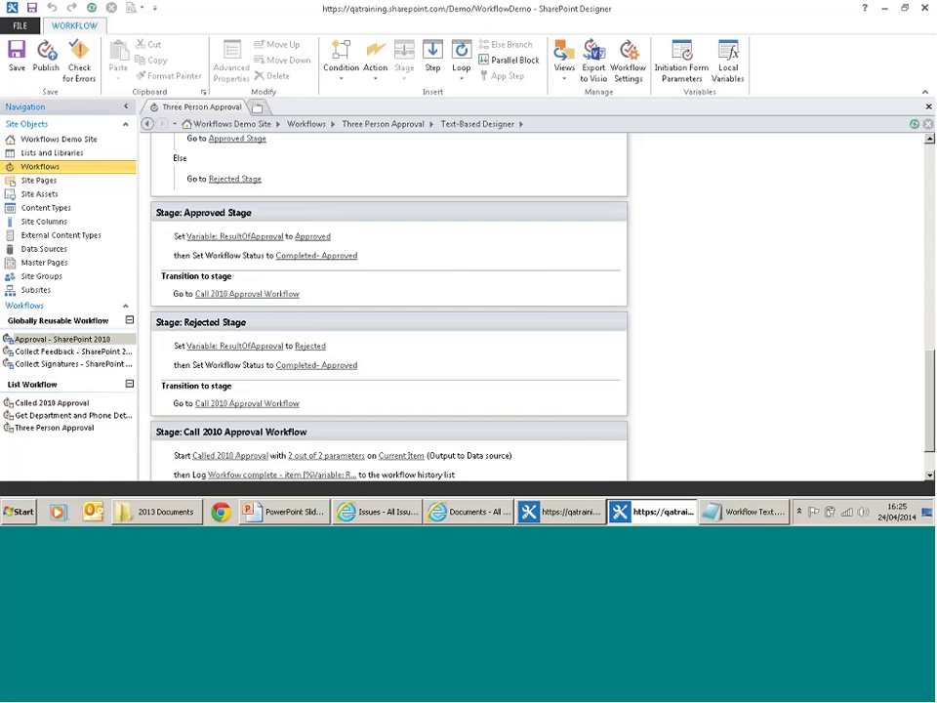
{"action": "left_click_drag", "start_coordinate": [933, 388], "coordinate": [933, 393]}
{"action": "left_click_drag", "start_coordinate": [931, 387], "coordinate": [931, 408]}
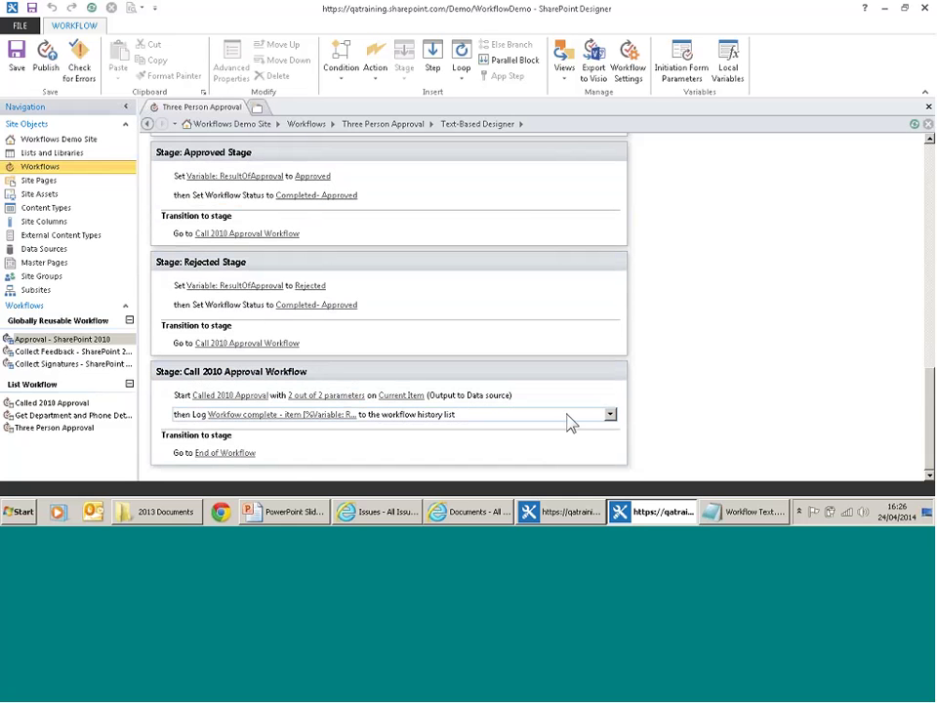
{"action": "left_click_drag", "start_coordinate": [932, 414], "coordinate": [932, 171]}
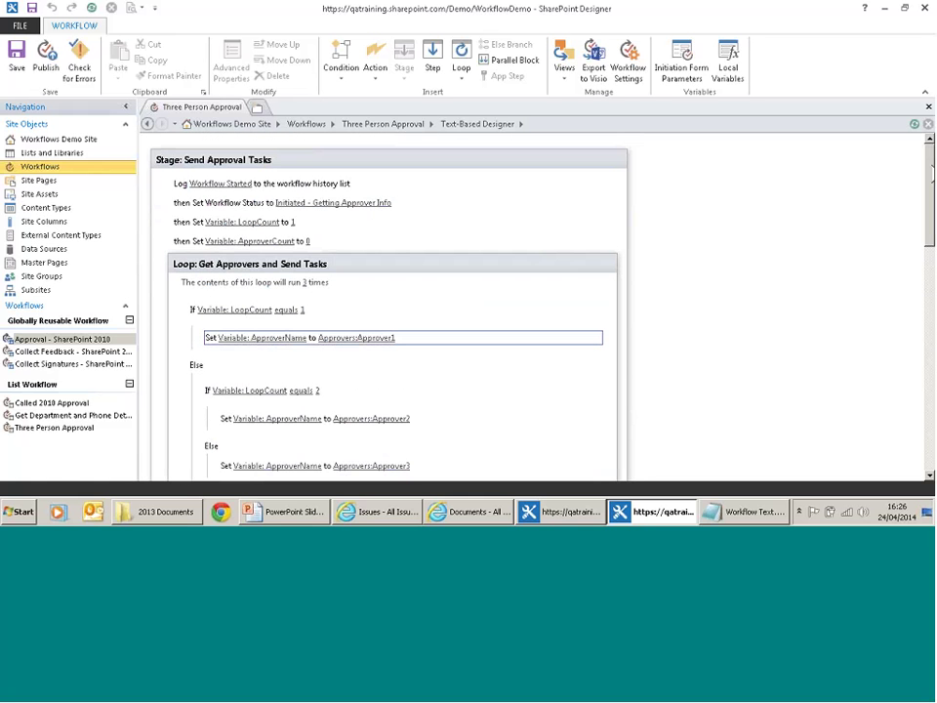
{"action": "left_click", "coordinate": [531, 359]}
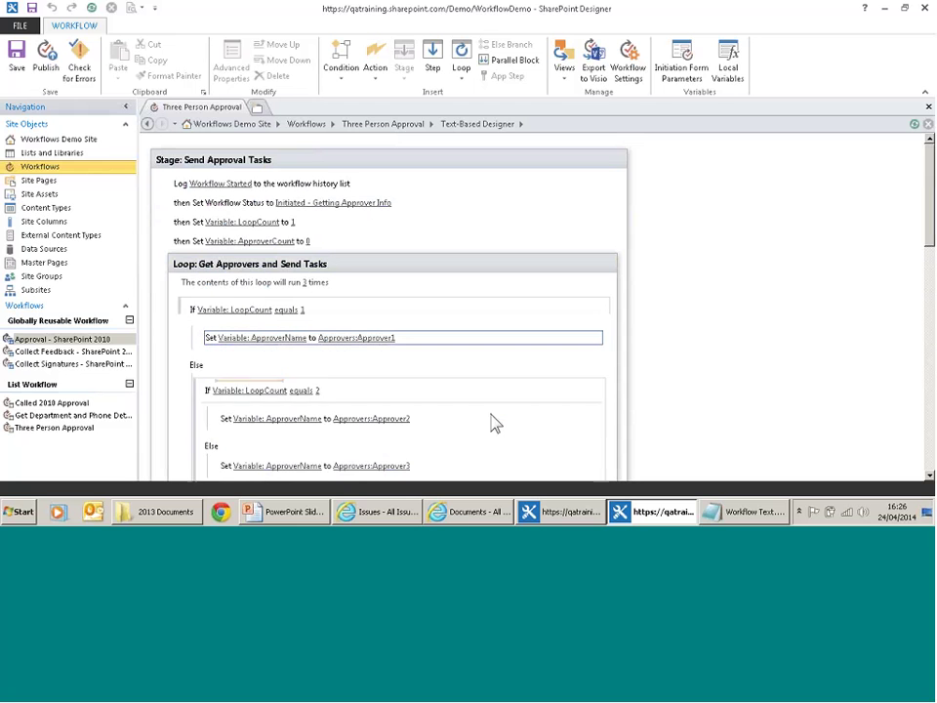
- Switch to the demo site's Documents library in the browser and upload Understanding Governance in SharePoint.docx from the 2013 Documents folder
{"action": "left_click", "coordinate": [468, 511]}
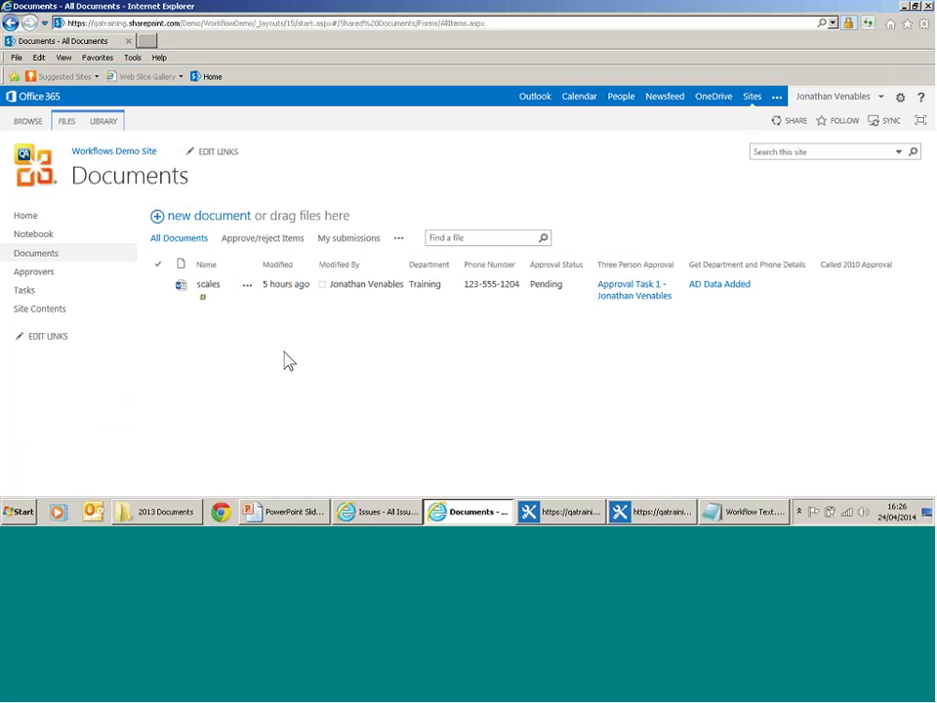
{"action": "left_click", "coordinate": [188, 517]}
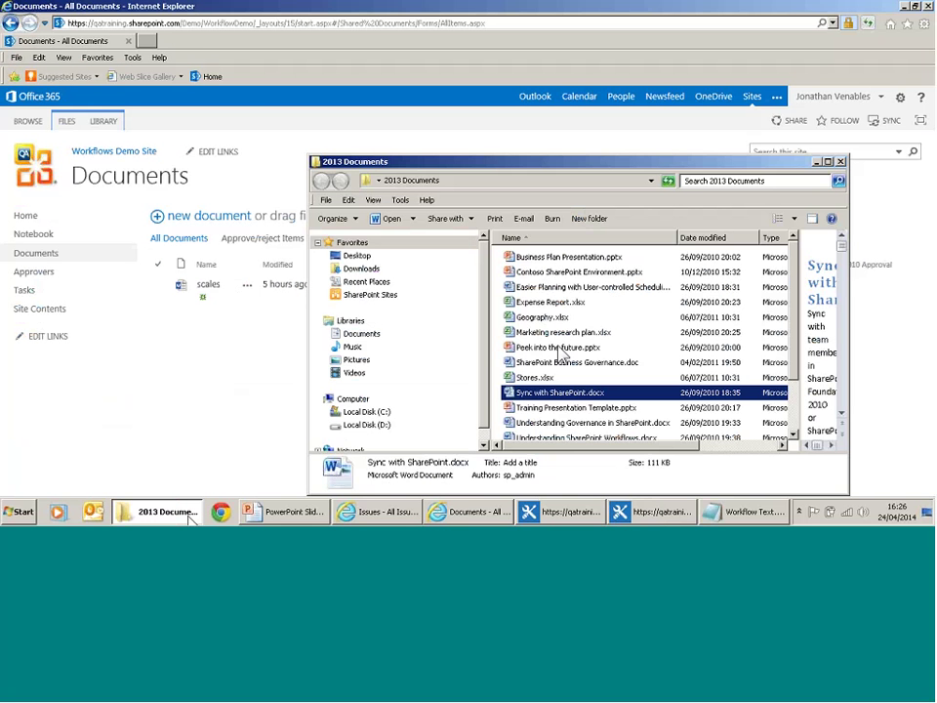
{"action": "left_click_drag", "start_coordinate": [554, 423], "coordinate": [232, 310]}
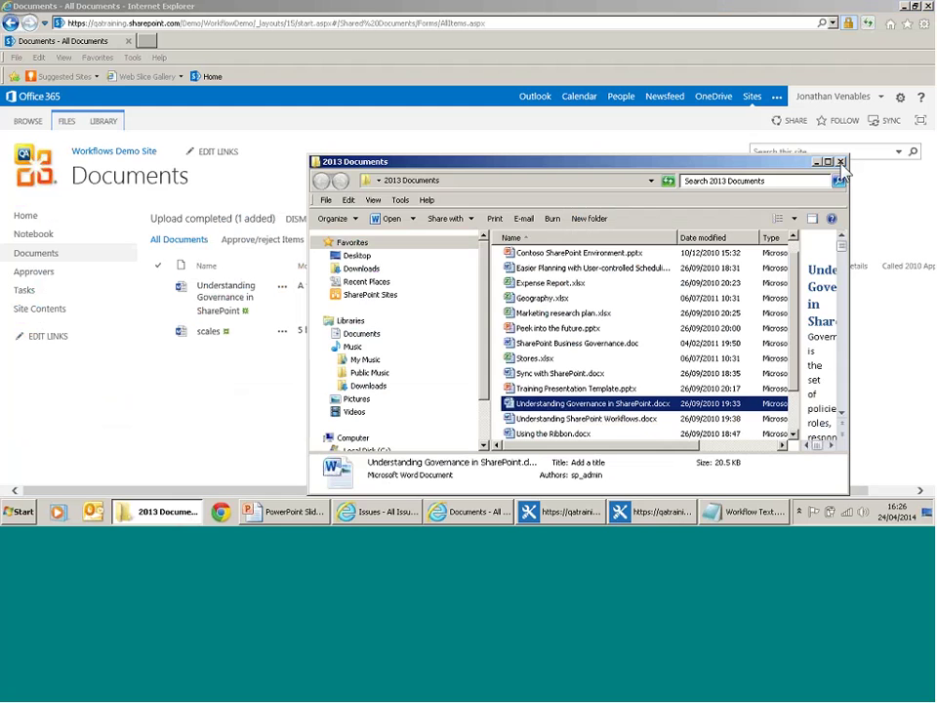
{"action": "left_click", "coordinate": [839, 163]}
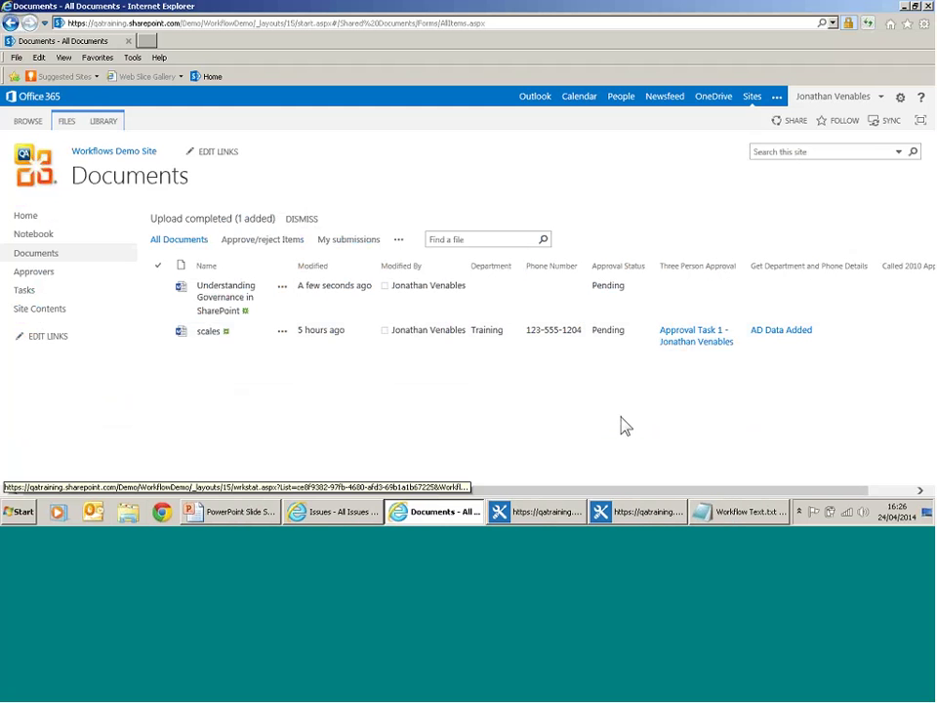
- Refresh the Documents library to check the uploaded document's department, phone number and Get Department and Phone Details status
{"action": "left_click", "coordinate": [463, 317]}
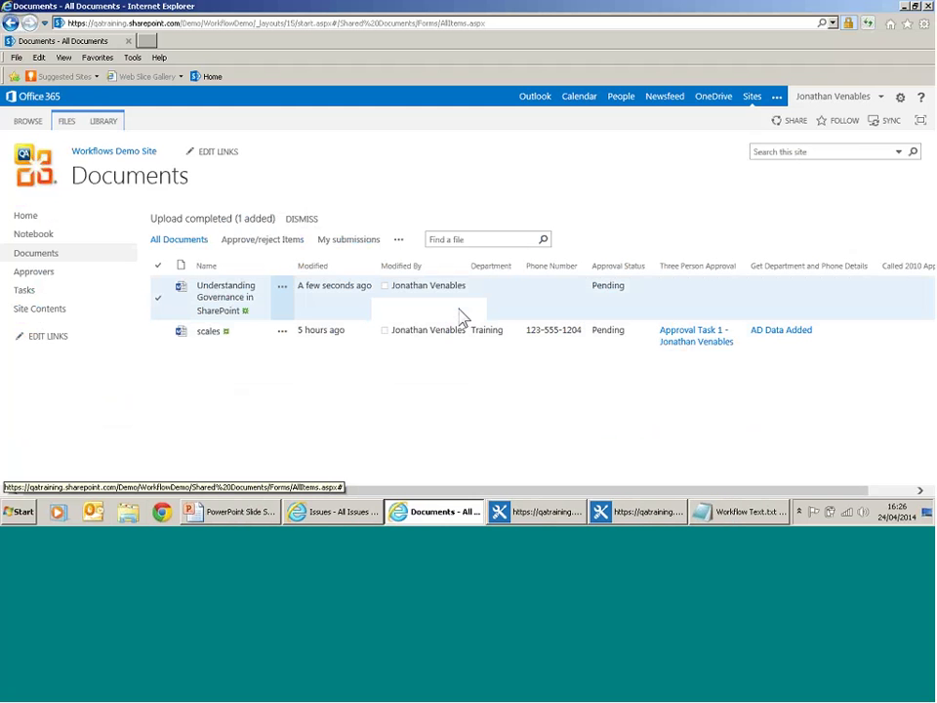
{"action": "left_click", "coordinate": [868, 24]}
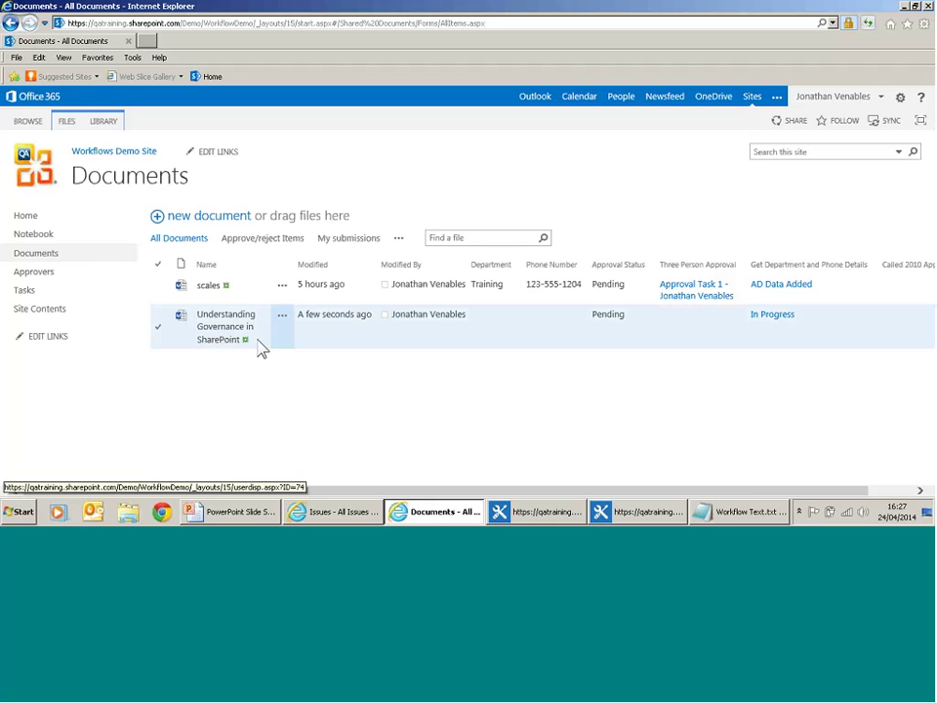
{"action": "left_click", "coordinate": [868, 25]}
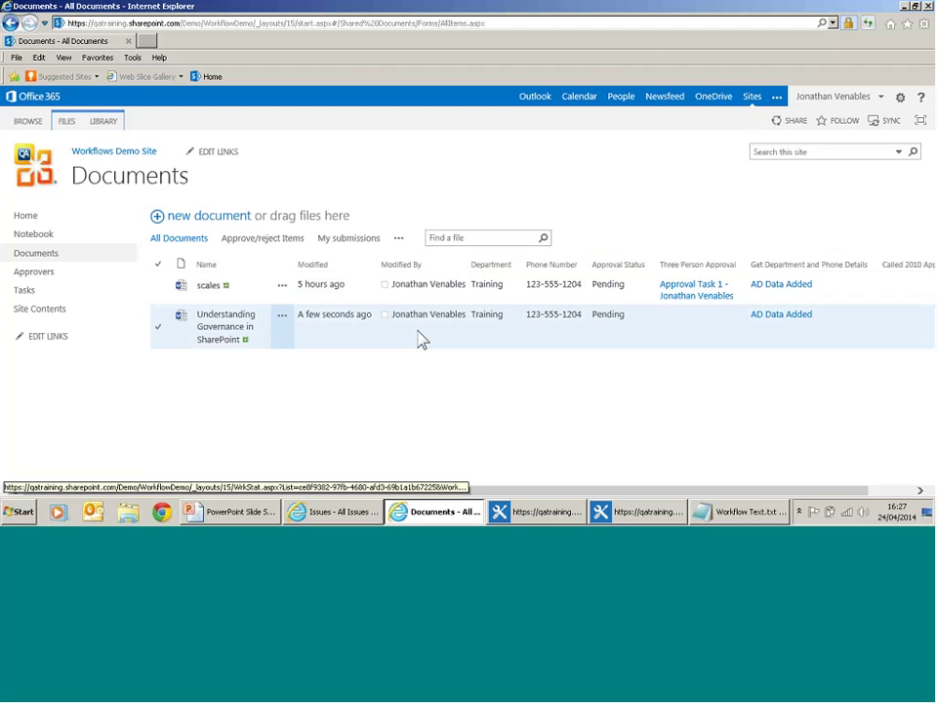
- Start the Three Person Approval workflow on the Understanding Governance in SharePoint document
{"action": "left_click", "coordinate": [161, 333]}
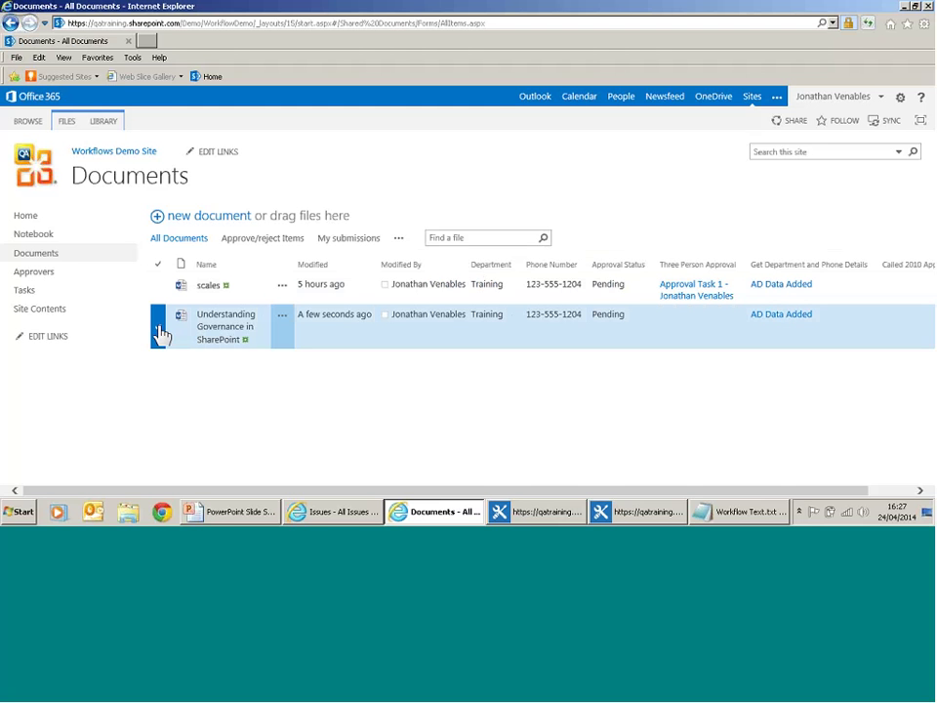
{"action": "left_click", "coordinate": [71, 122]}
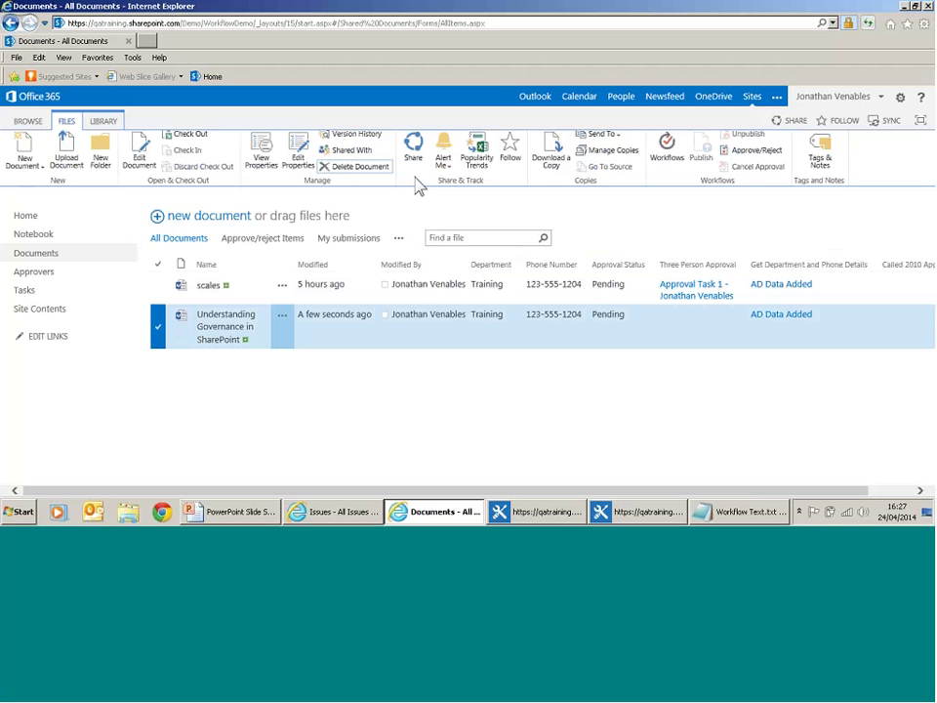
{"action": "left_click", "coordinate": [670, 166]}
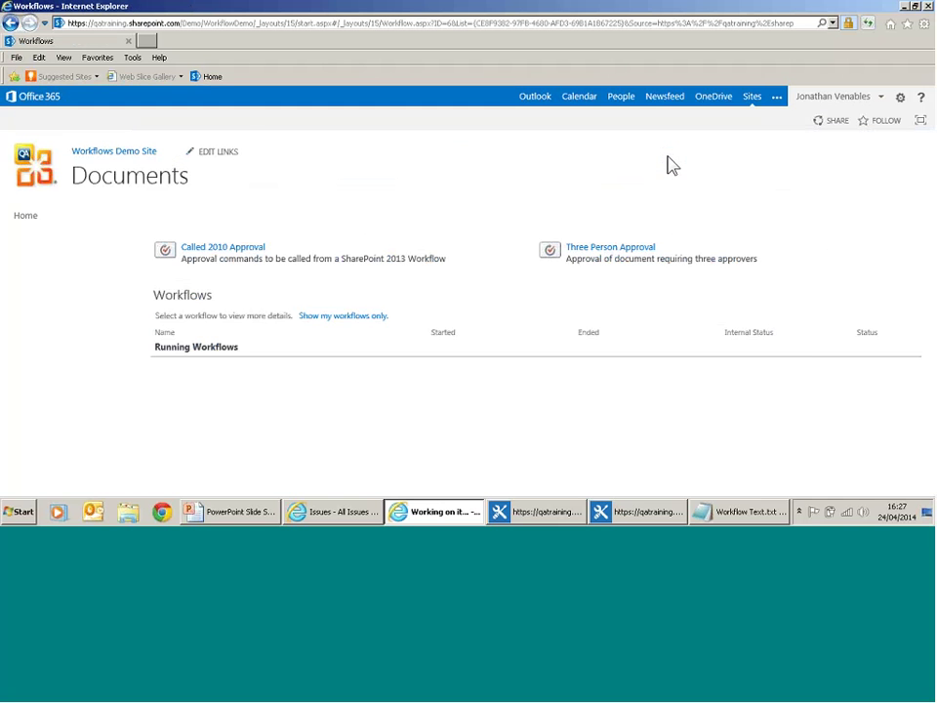
{"action": "left_click", "coordinate": [625, 255]}
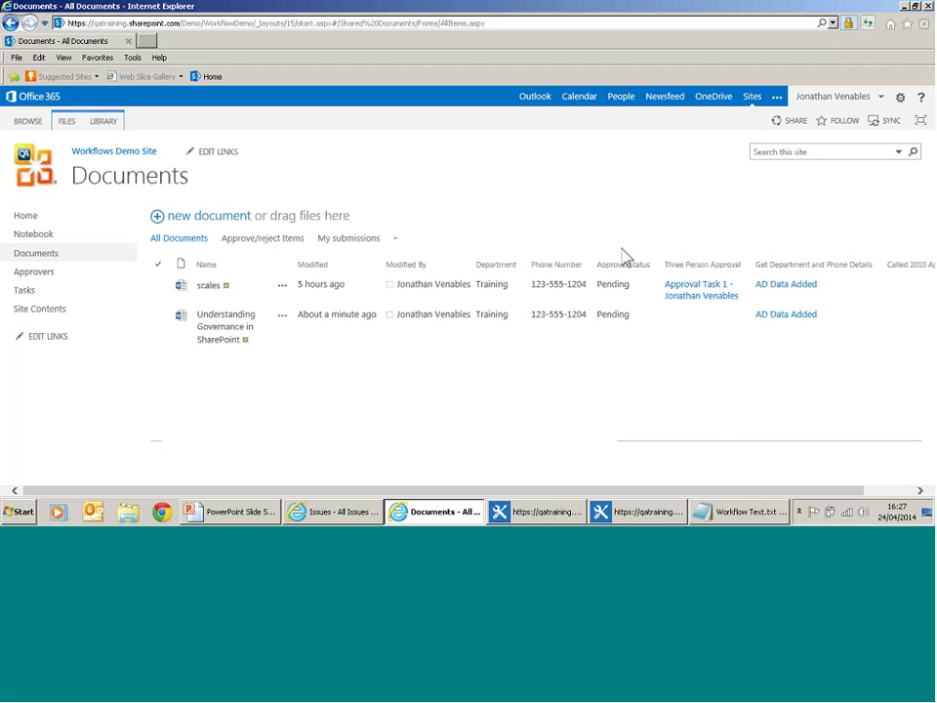
- Refresh the Documents library and review the Three Person Approval workflow status page for Understanding Governance in SharePoint
{"action": "left_click", "coordinate": [868, 26]}
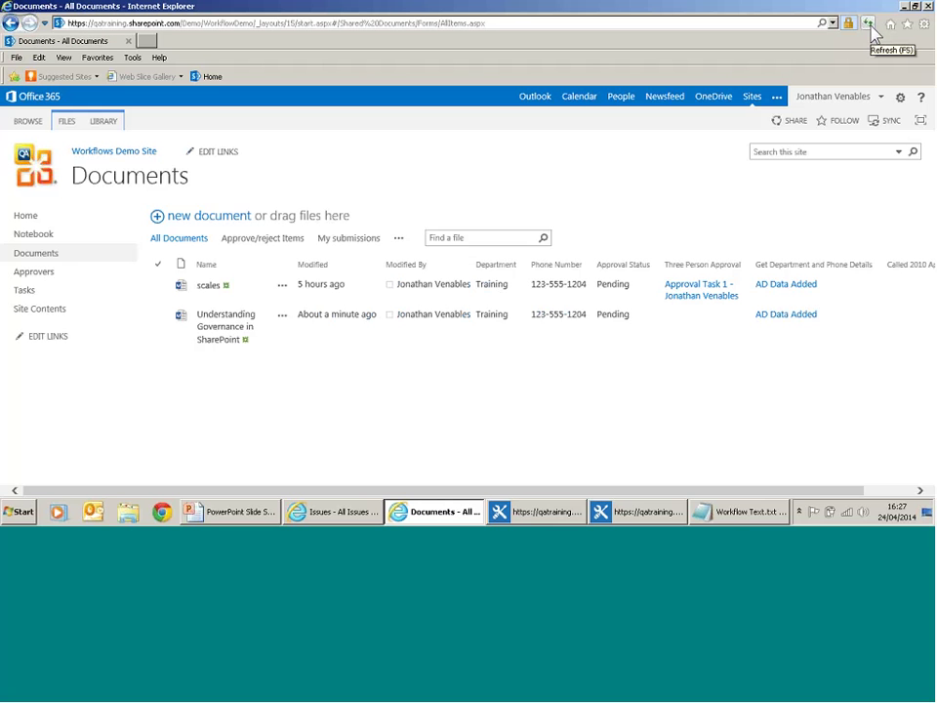
{"action": "left_click", "coordinate": [870, 26]}
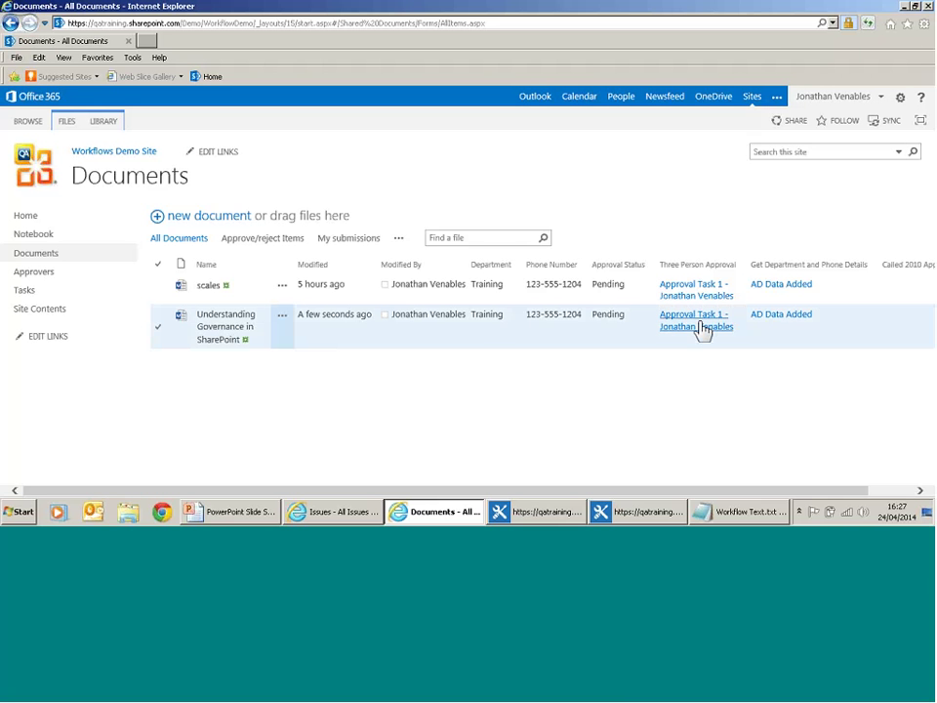
{"action": "left_click", "coordinate": [699, 325]}
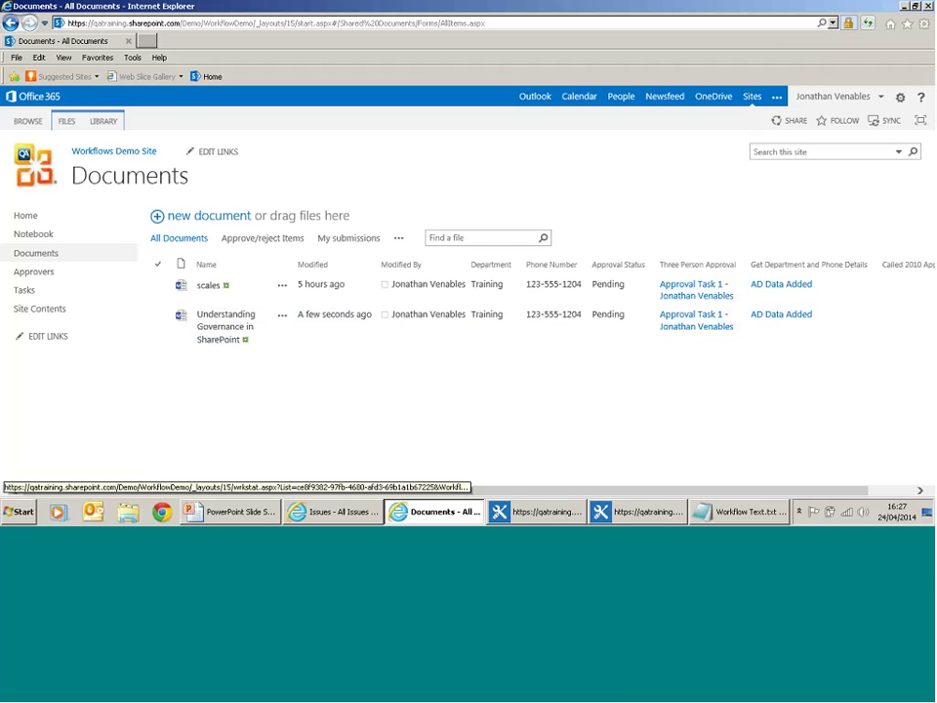
{"action": "left_click", "coordinate": [871, 28]}
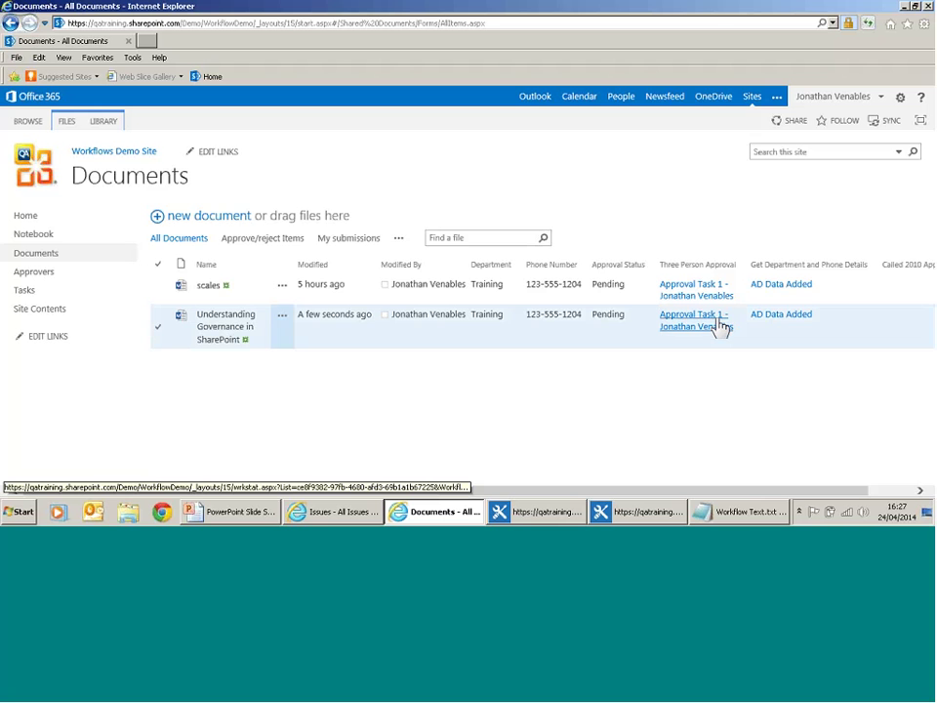
{"action": "left_click", "coordinate": [718, 323]}
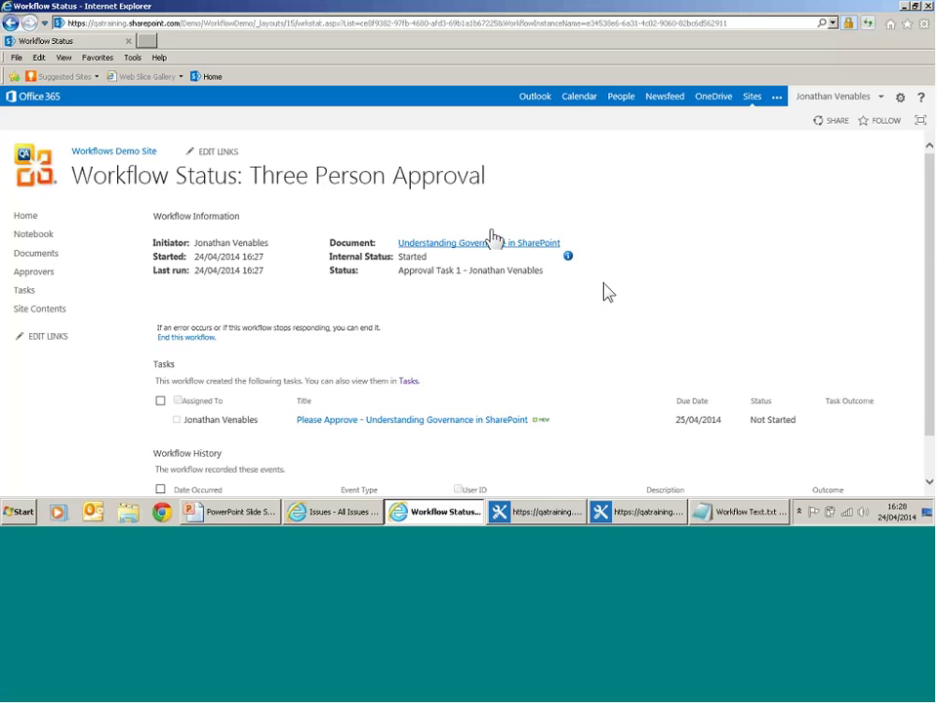
{"action": "left_click", "coordinate": [10, 27]}
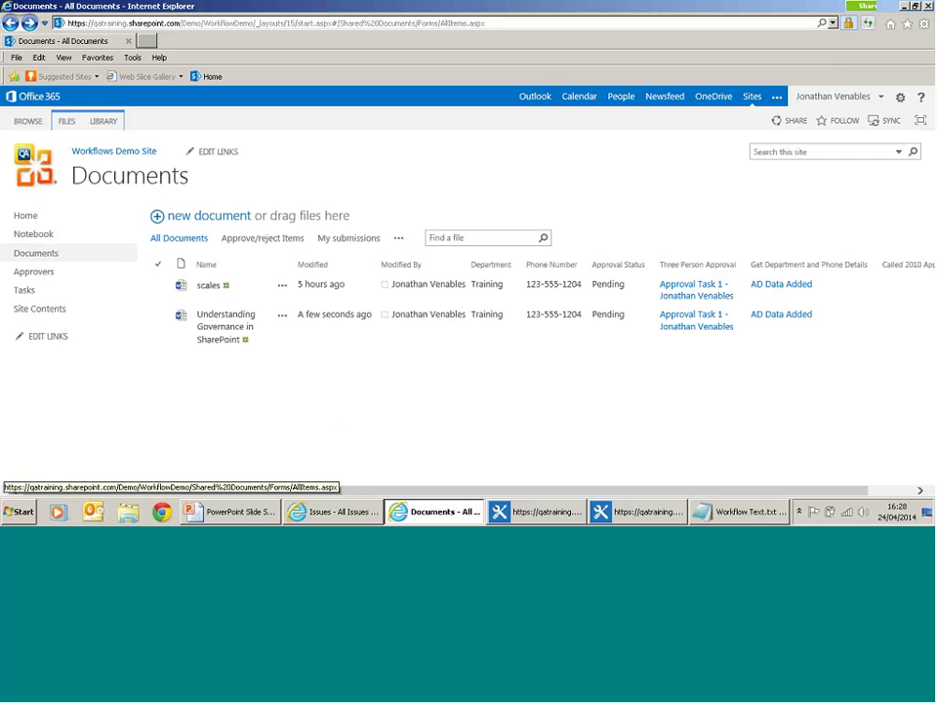
- Switch to Outlook Web App, open the approval task from its Task Assigned email, and confirm it with the comment "Excellent work"
{"action": "left_click", "coordinate": [536, 97]}
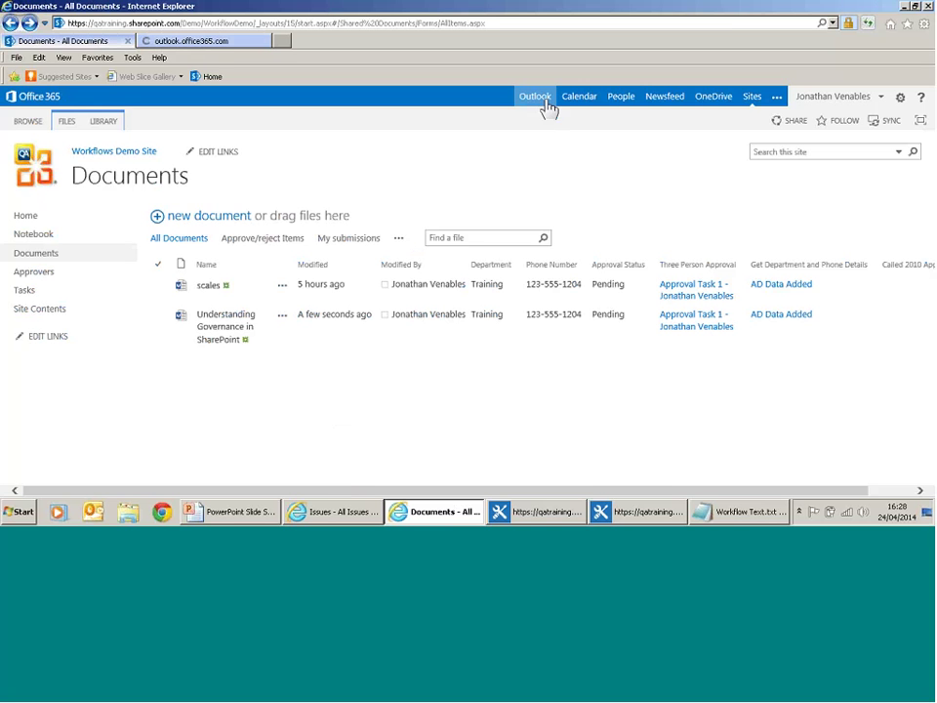
{"action": "left_click", "coordinate": [219, 43]}
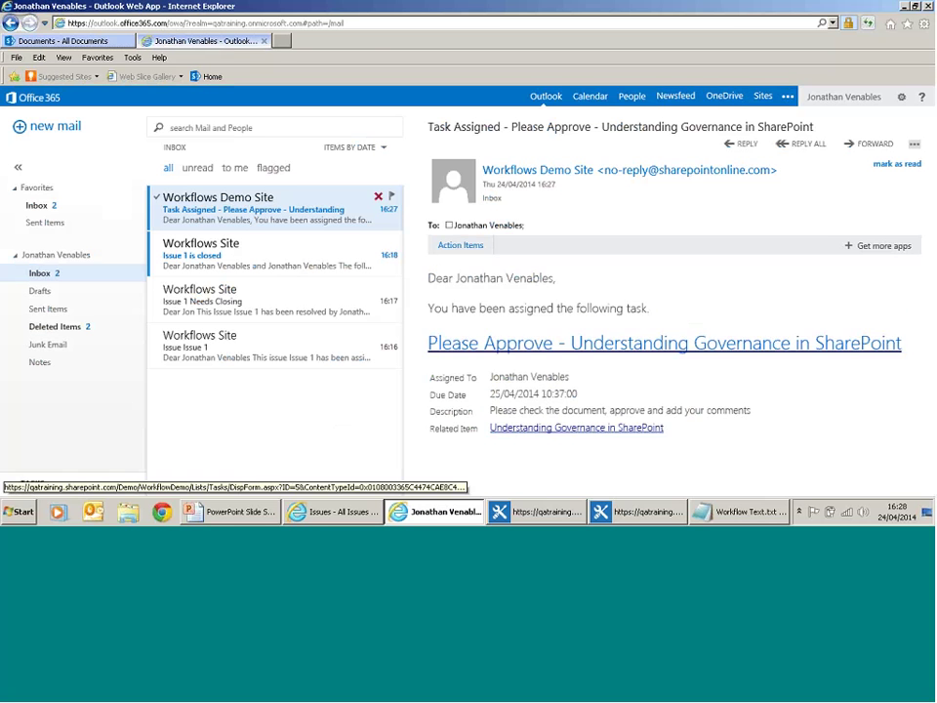
{"action": "left_click", "coordinate": [625, 337]}
{"action": "scroll", "coordinate": [931, 286], "scroll_direction": "down", "scroll_amount": 2}
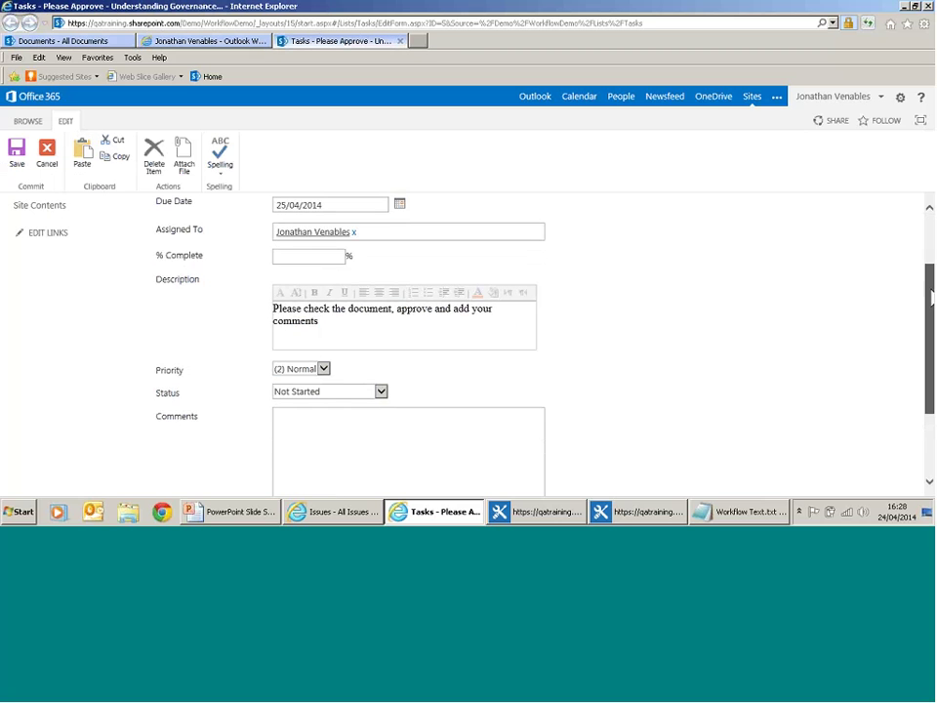
{"action": "left_click_drag", "start_coordinate": [930, 286], "coordinate": [556, 337]}
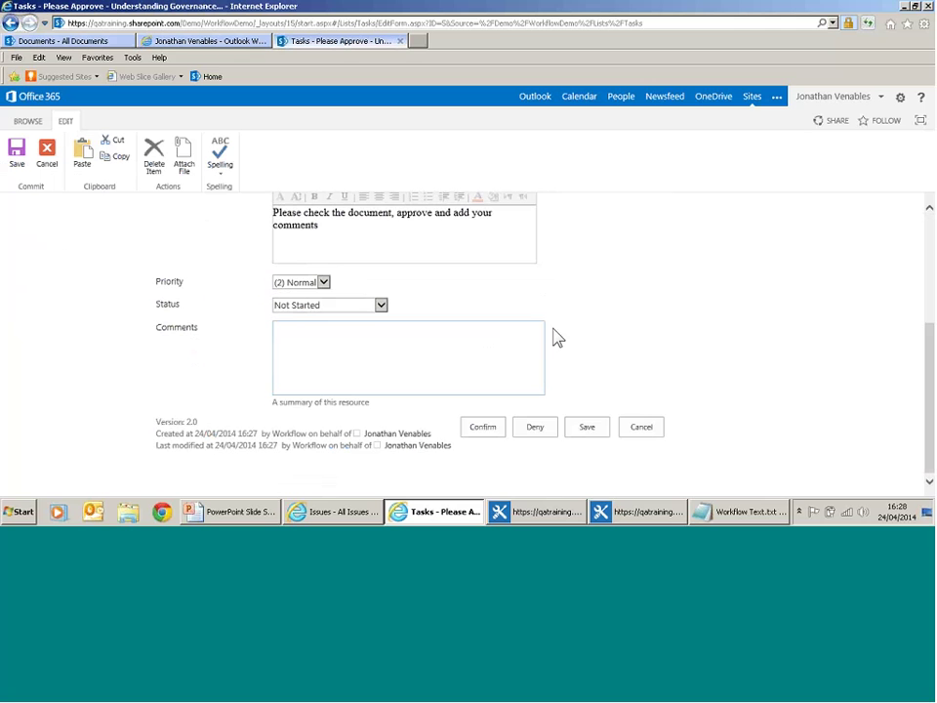
{"action": "left_click", "coordinate": [383, 347]}
{"action": "type", "text": "Excellent work"}
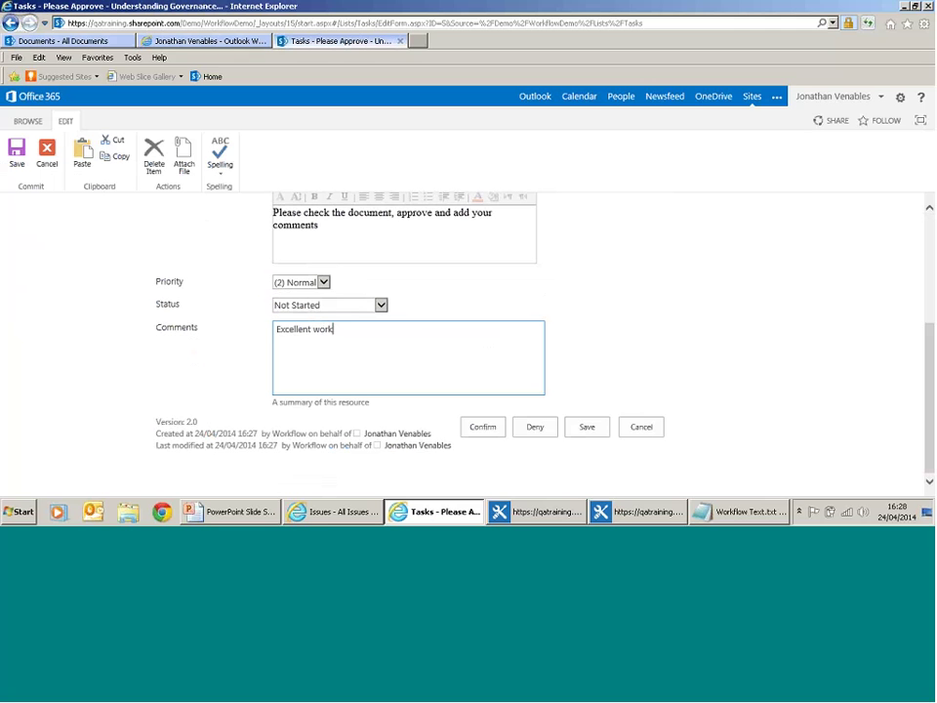
{"action": "left_click", "coordinate": [484, 429]}
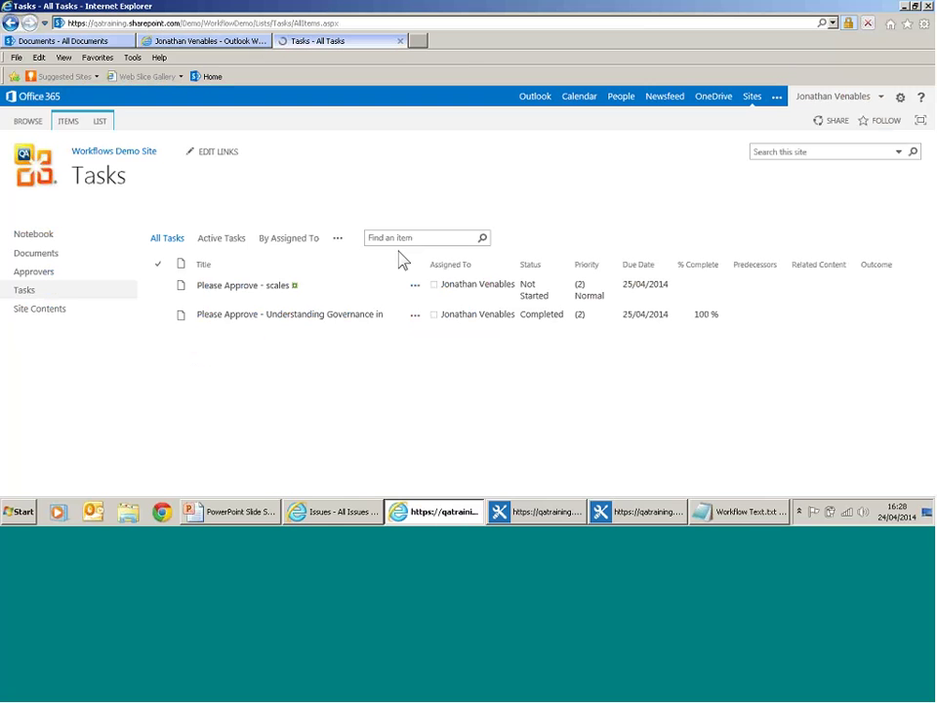
{"action": "left_click", "coordinate": [399, 41]}
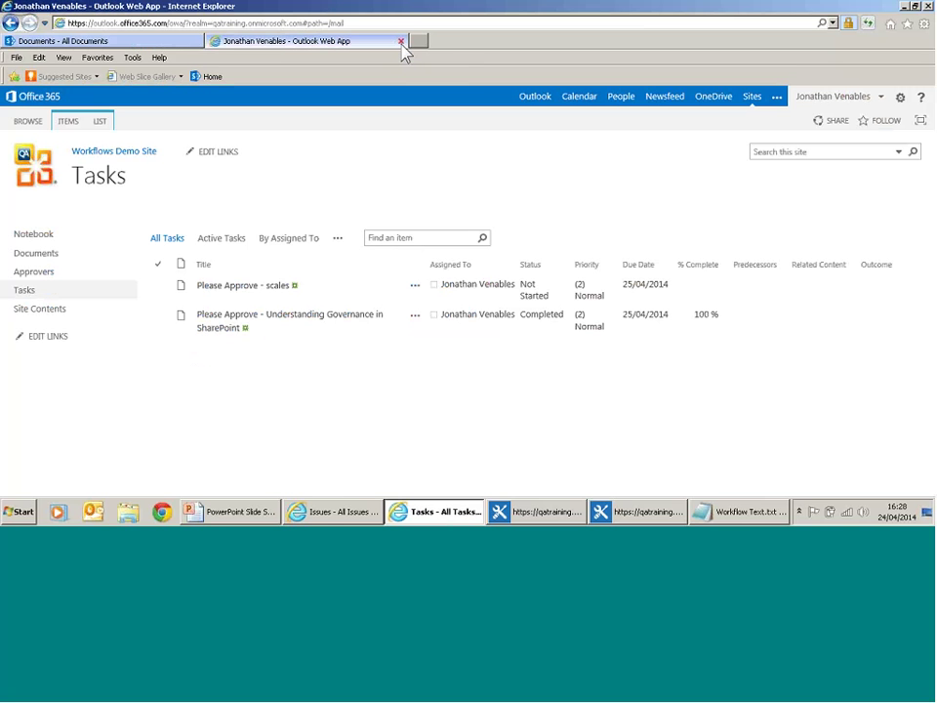
- Return to the Documents library and refresh it to check whether Three Person Approval has moved to the second approval task
{"action": "left_click", "coordinate": [75, 47]}
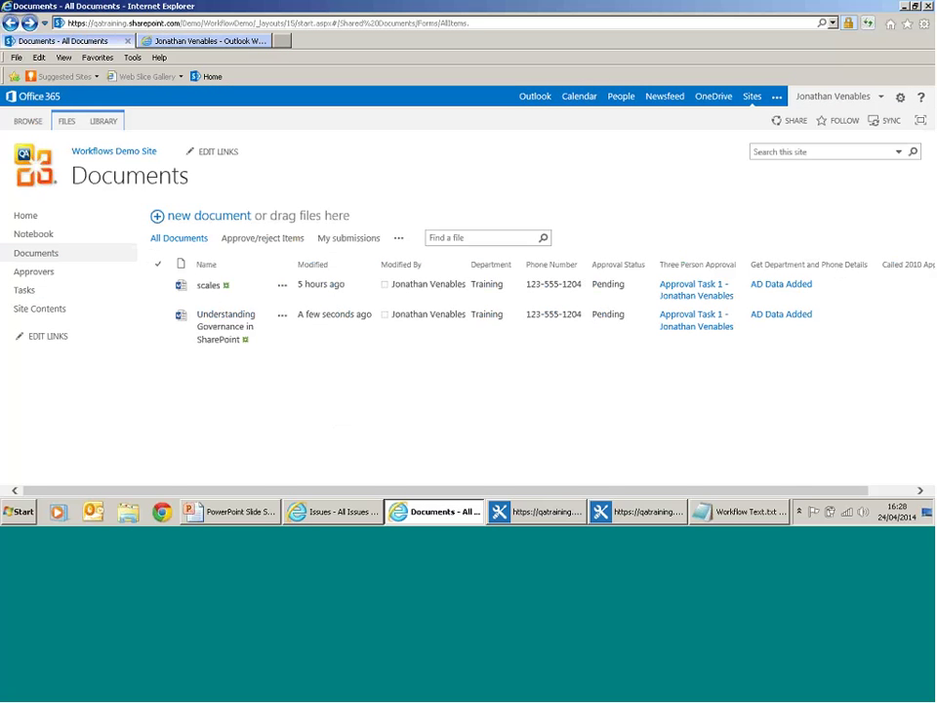
{"action": "left_click", "coordinate": [868, 22]}
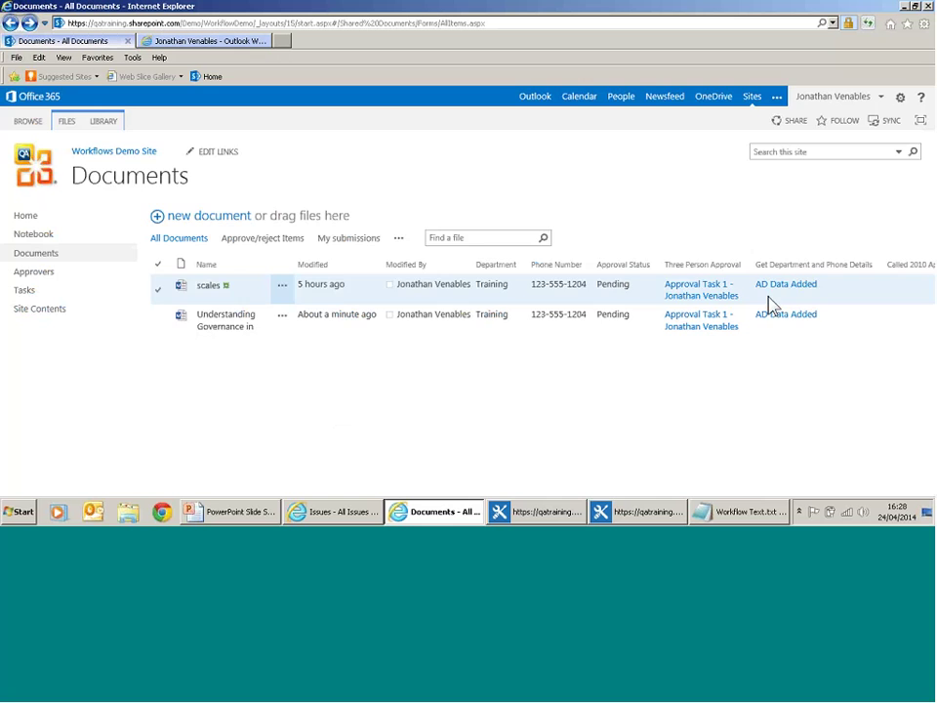
{"action": "left_click", "coordinate": [867, 24]}
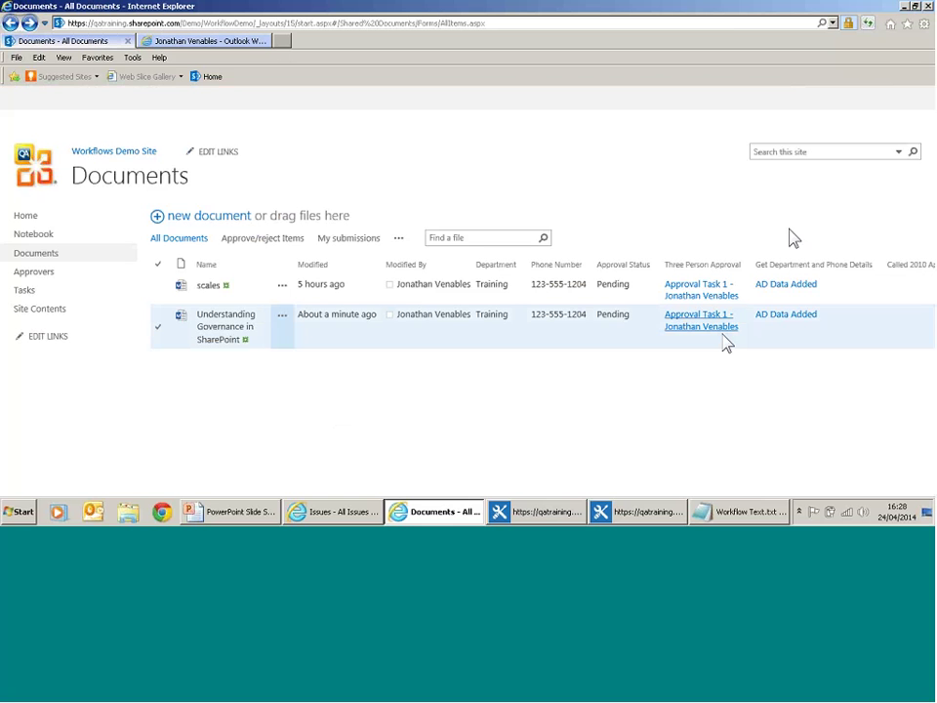
{"action": "left_click", "coordinate": [866, 24]}
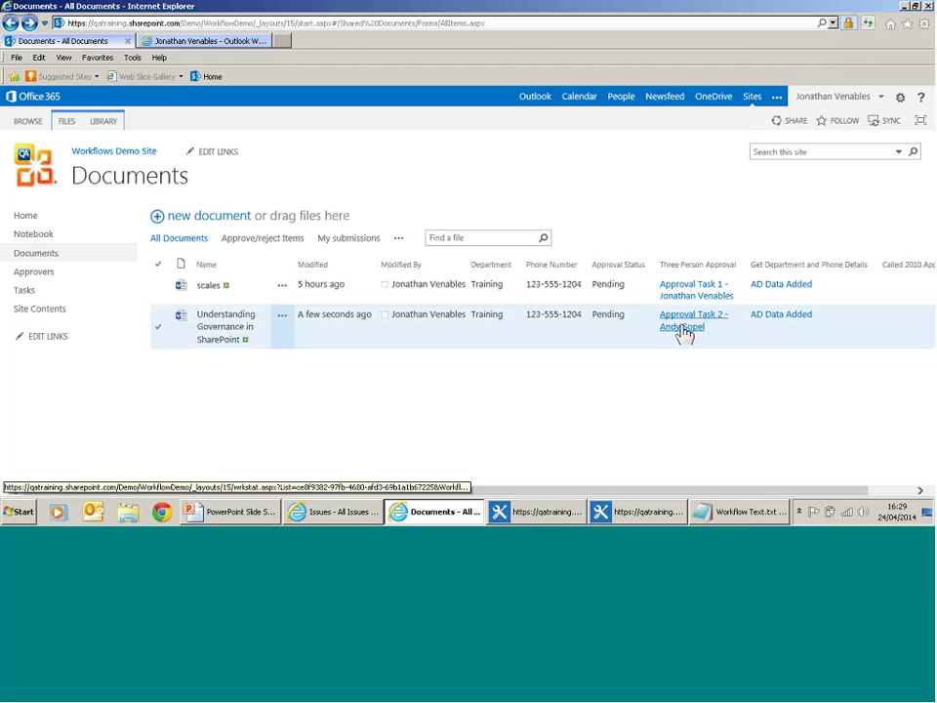
- Open the second approver's task from the Three Person Approval status page and confirm it with the comment "Cool stuff"
{"action": "left_click", "coordinate": [684, 332]}
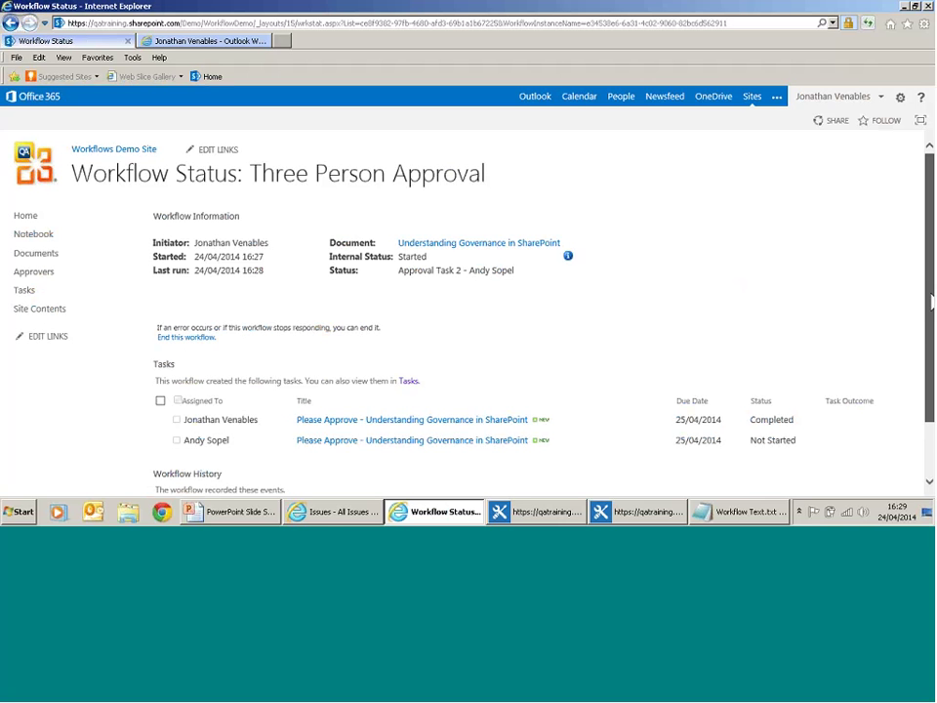
{"action": "scroll", "coordinate": [930, 339], "scroll_direction": "down", "scroll_amount": 1}
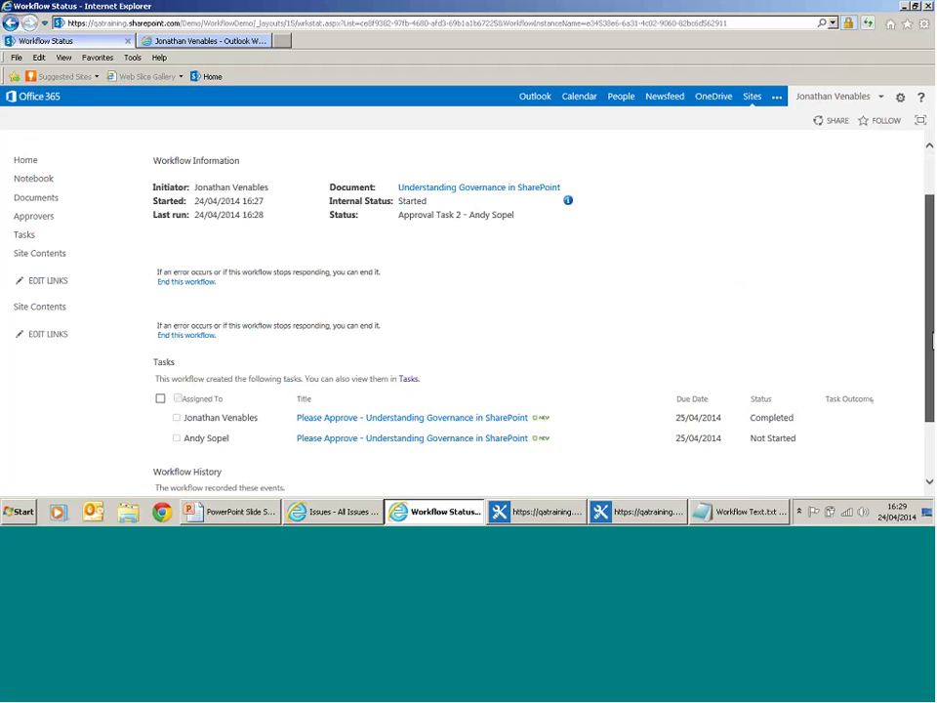
{"action": "left_click", "coordinate": [404, 380]}
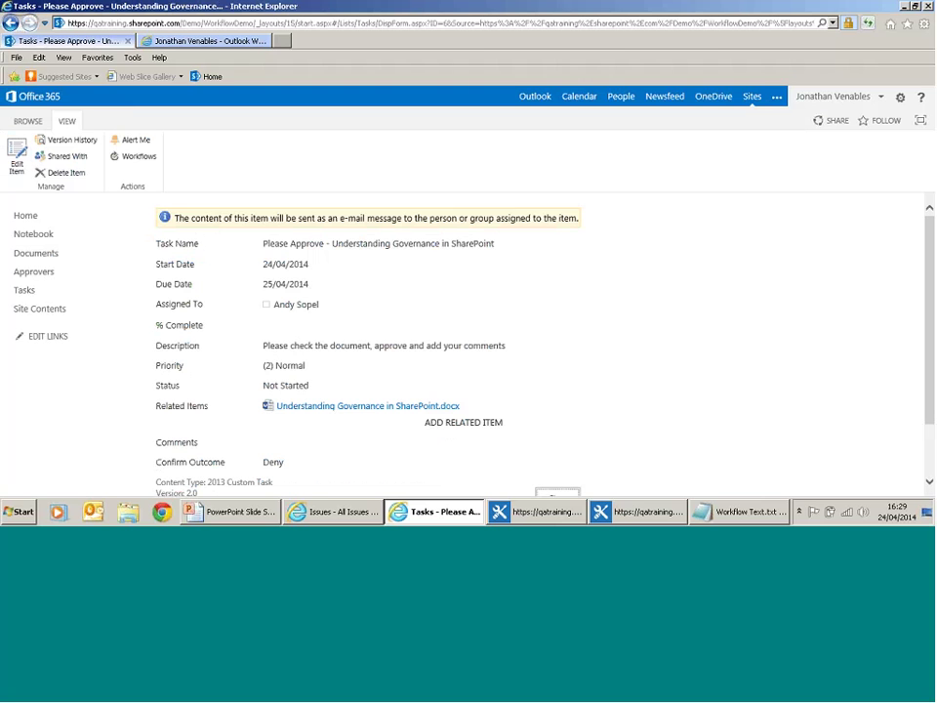
{"action": "left_click", "coordinate": [16, 156]}
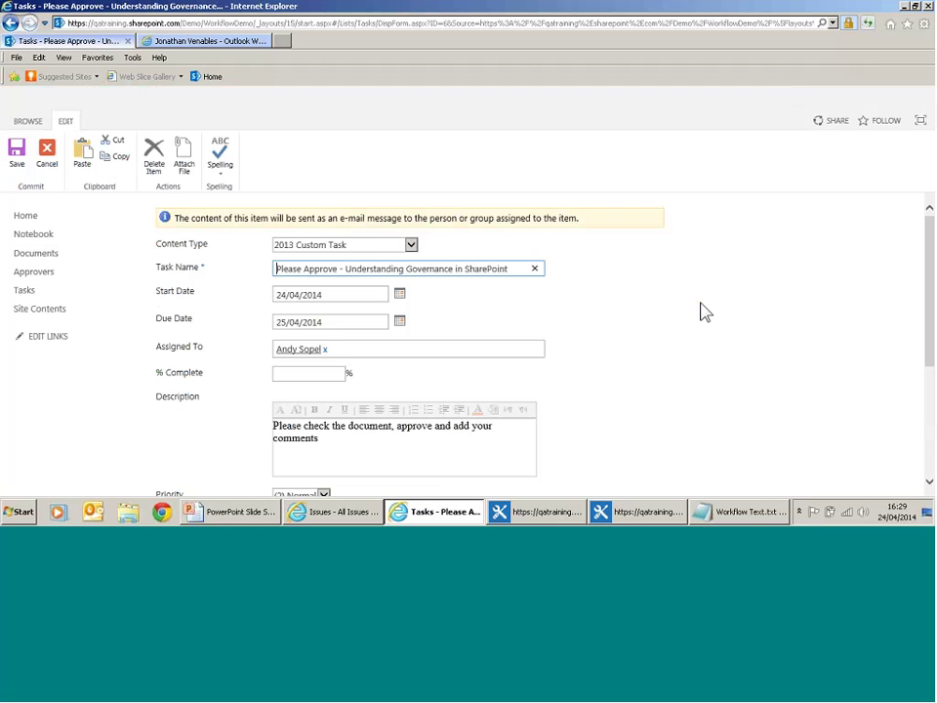
{"action": "scroll", "coordinate": [557, 459], "scroll_direction": "down", "scroll_amount": 3}
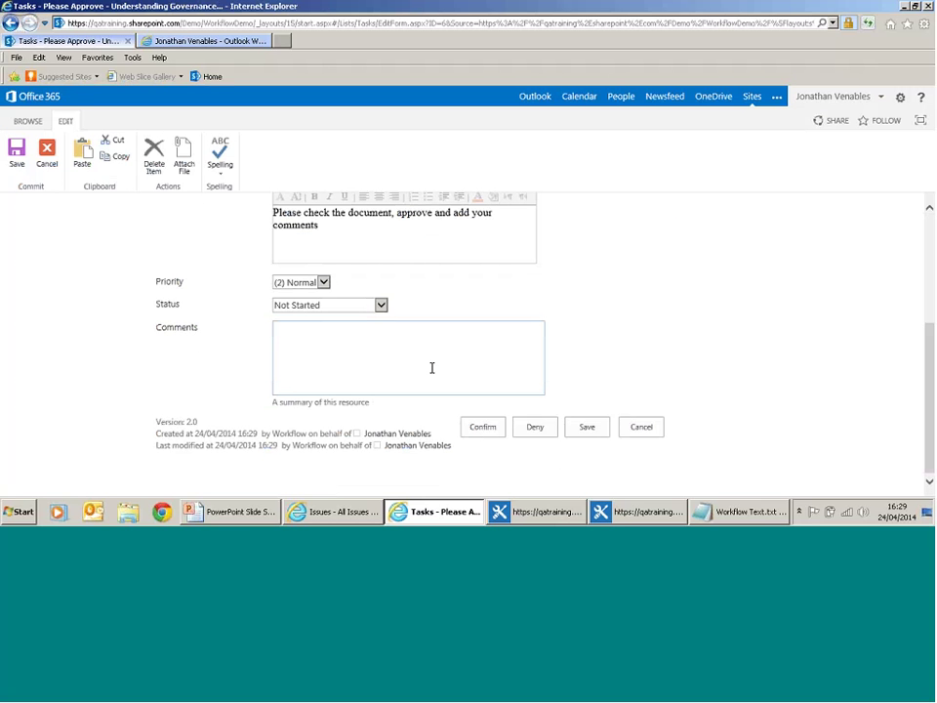
{"action": "type", "text": "Cool stuff"}
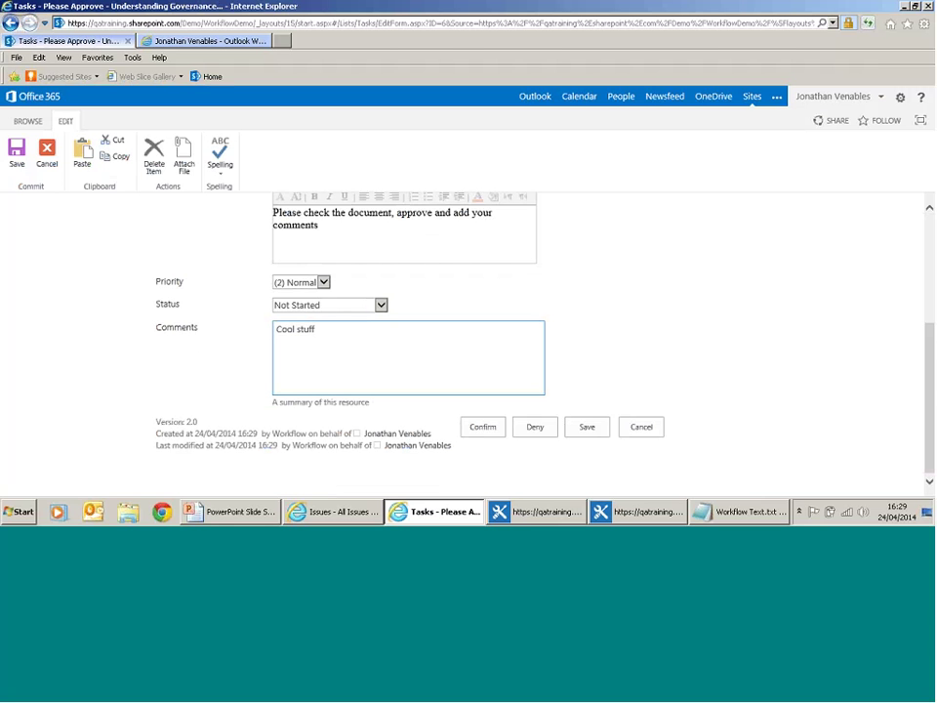
{"action": "left_click", "coordinate": [493, 427]}
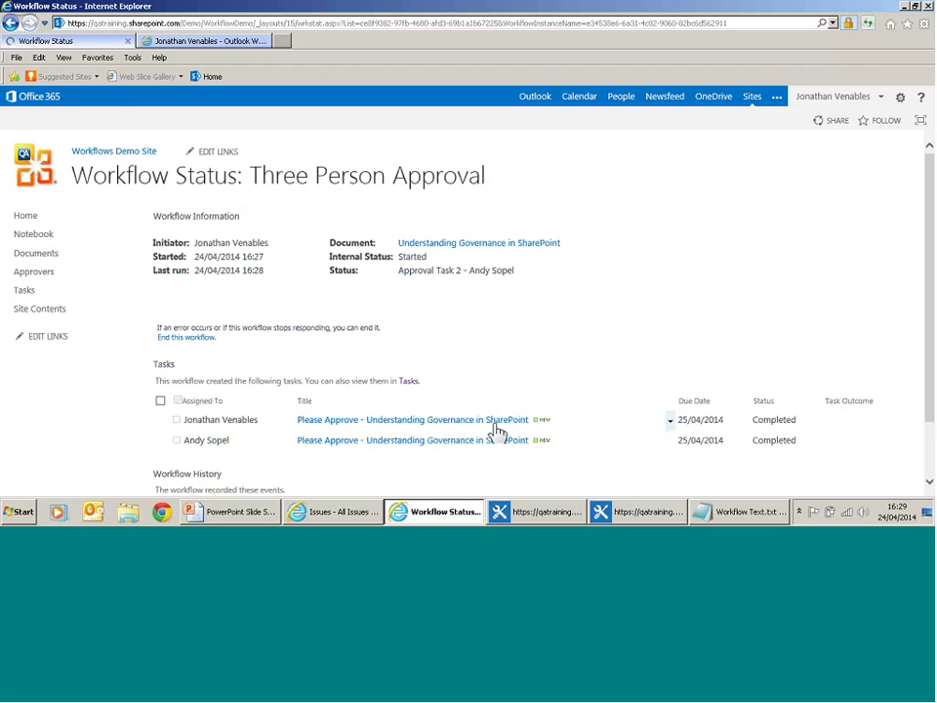
- Go back to the Documents library and refresh it to check for the document's third approval task
{"action": "left_click", "coordinate": [36, 254]}
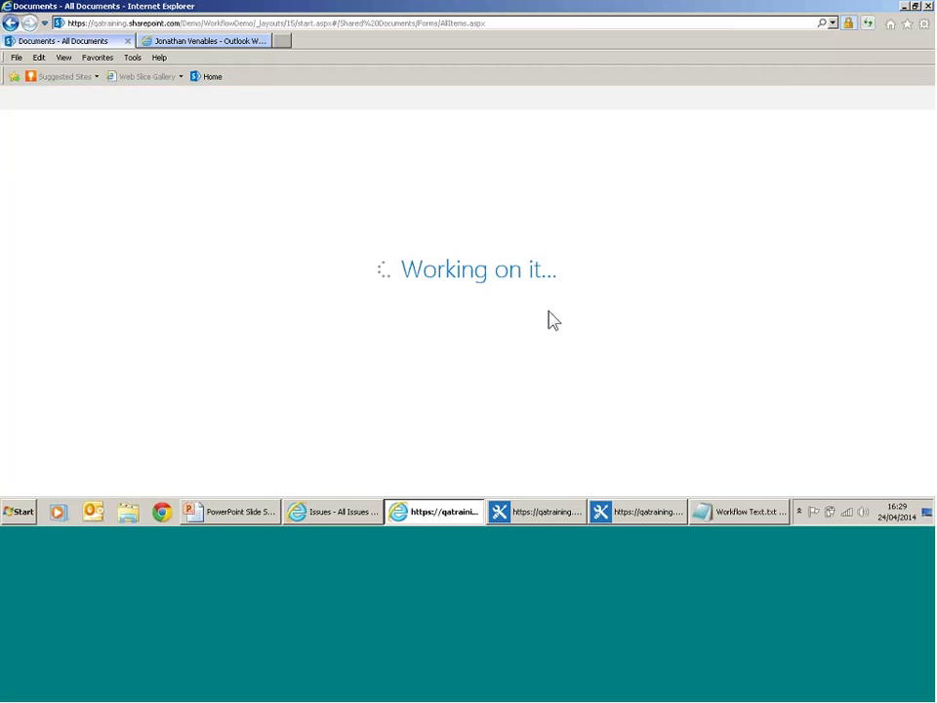
{"action": "left_click", "coordinate": [870, 22]}
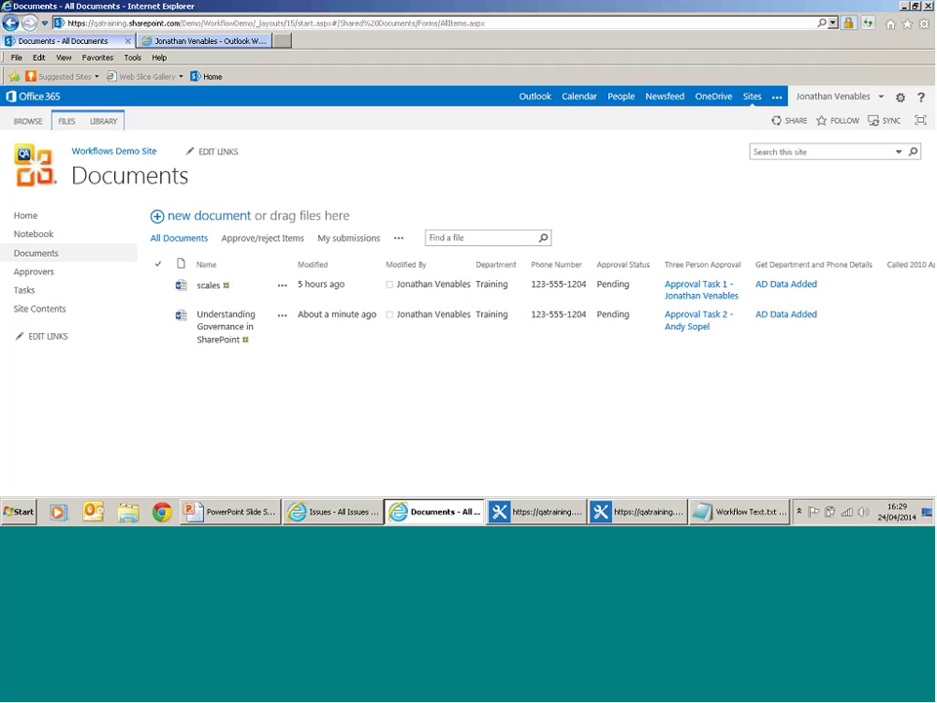
{"action": "left_click", "coordinate": [870, 24]}
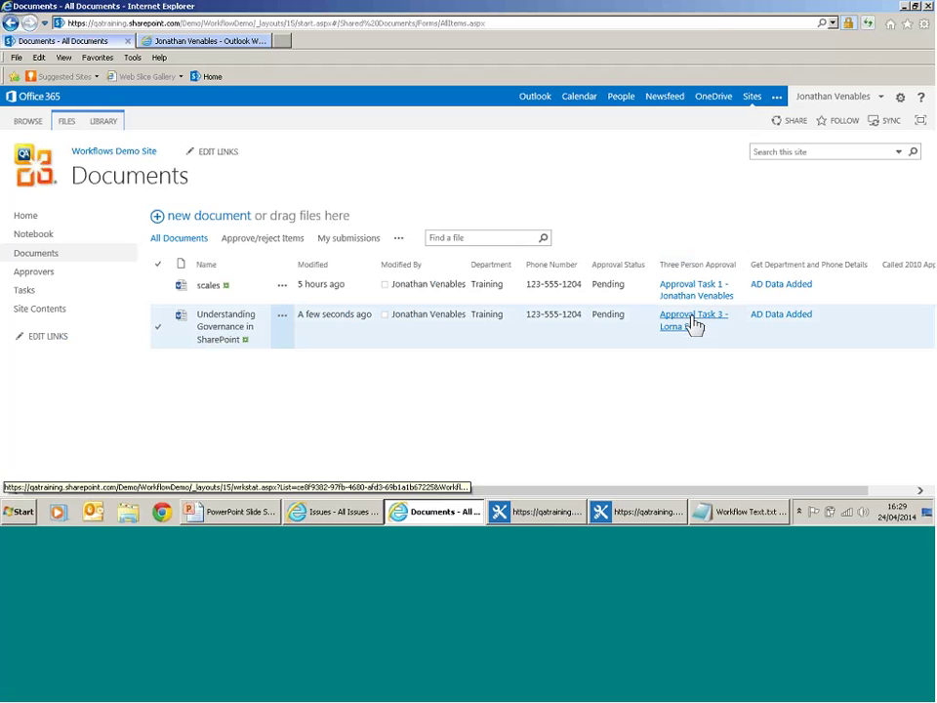
- Open the third approver's task from the refreshed workflow status page and confirm it with the comment "Brill"
{"action": "left_click", "coordinate": [693, 322]}
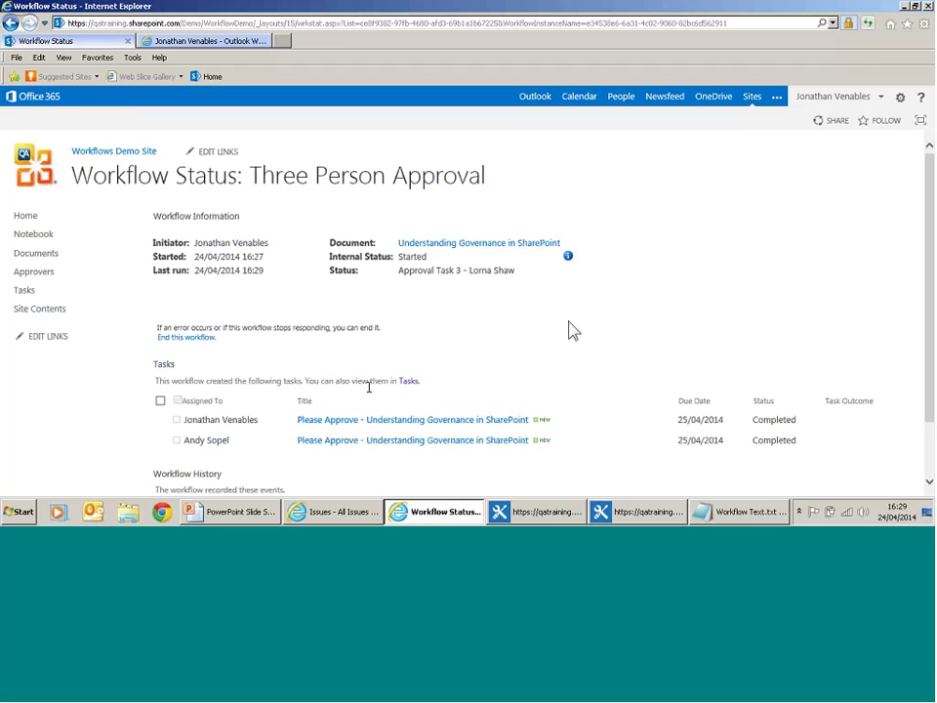
{"action": "left_click", "coordinate": [869, 24]}
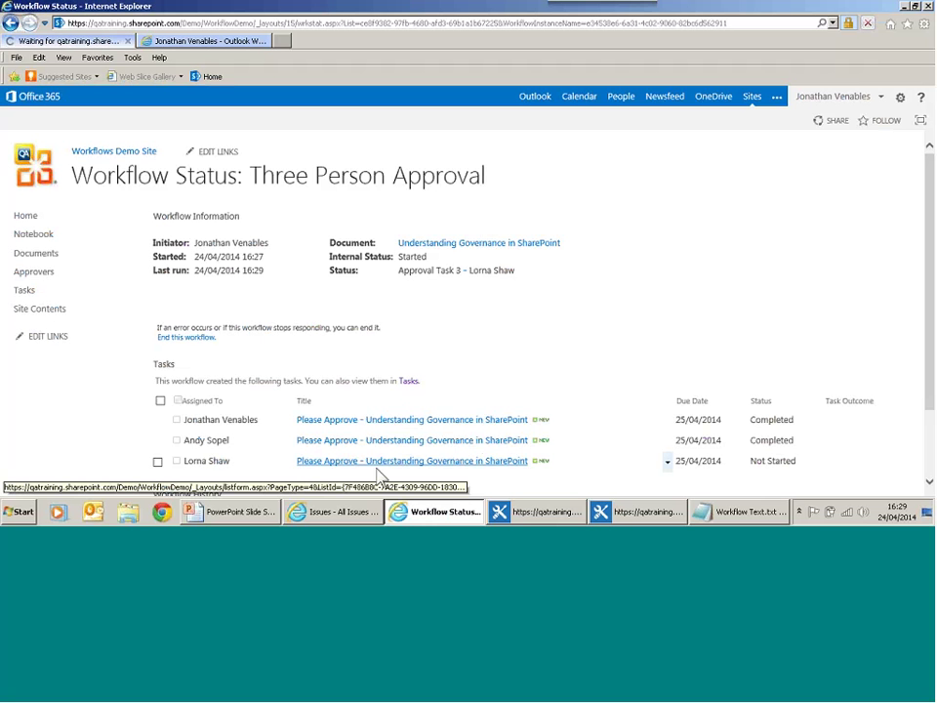
{"action": "left_click", "coordinate": [377, 462]}
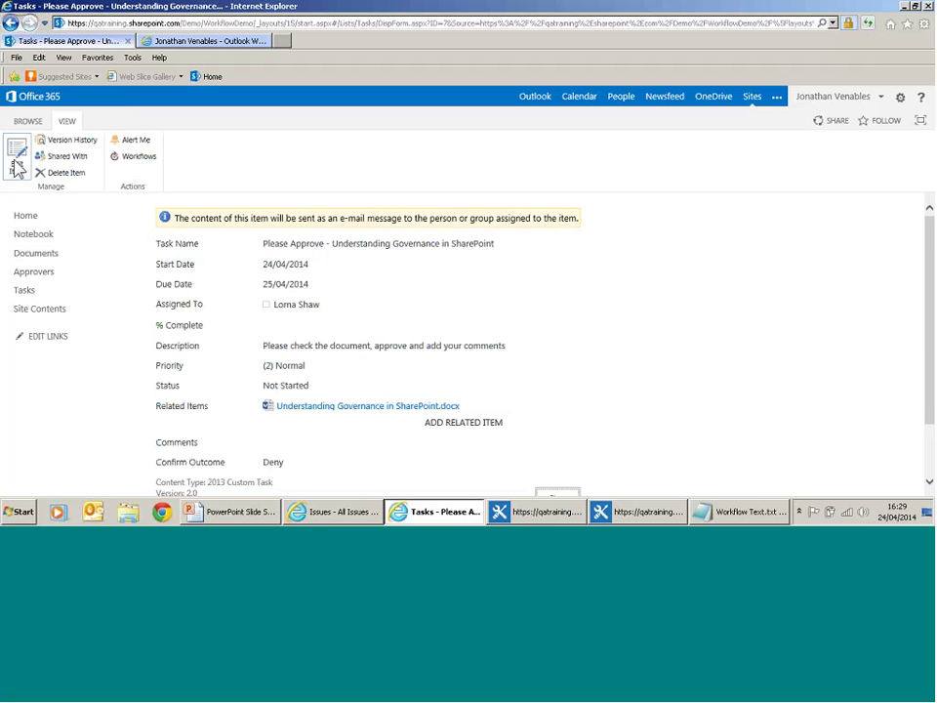
{"action": "left_click", "coordinate": [16, 161]}
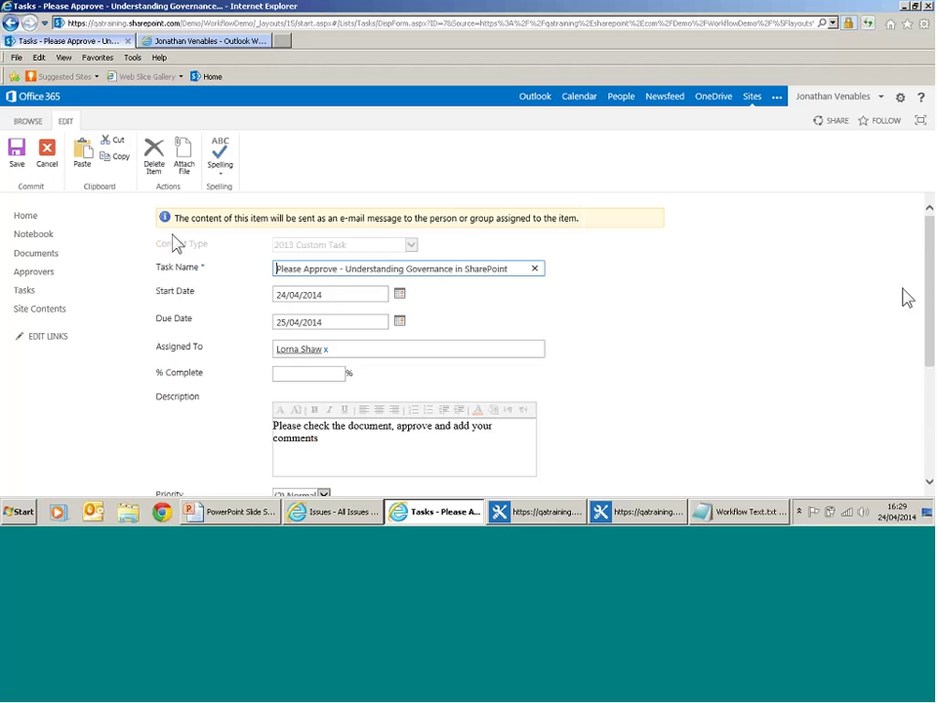
{"action": "left_click_drag", "start_coordinate": [928, 331], "coordinate": [928, 439]}
{"action": "left_click", "coordinate": [457, 346]}
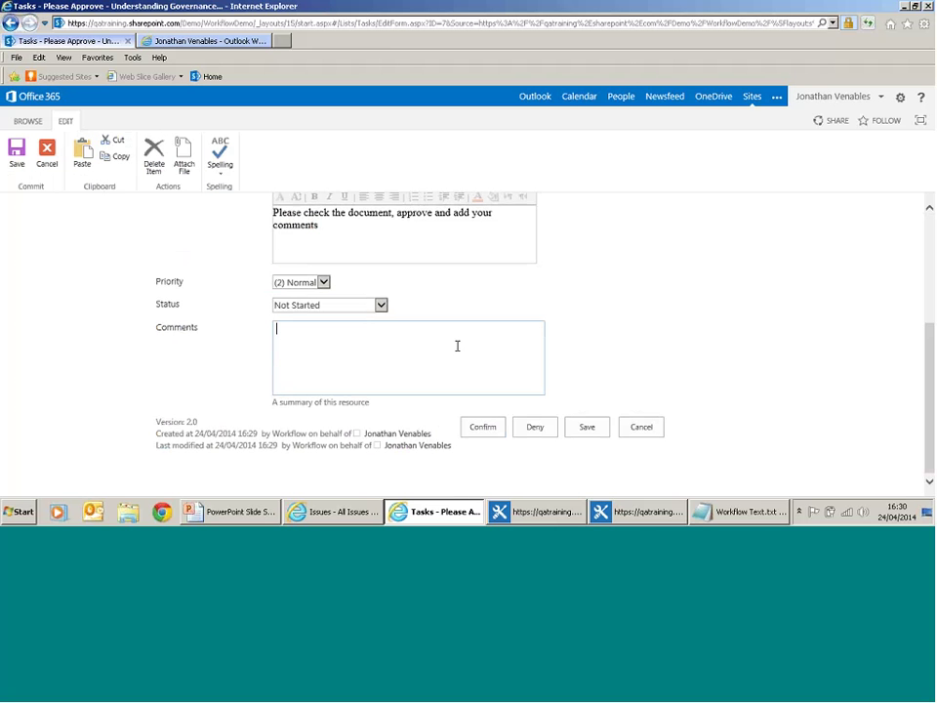
{"action": "type", "text": "Brill"}
{"action": "left_click", "coordinate": [499, 432]}
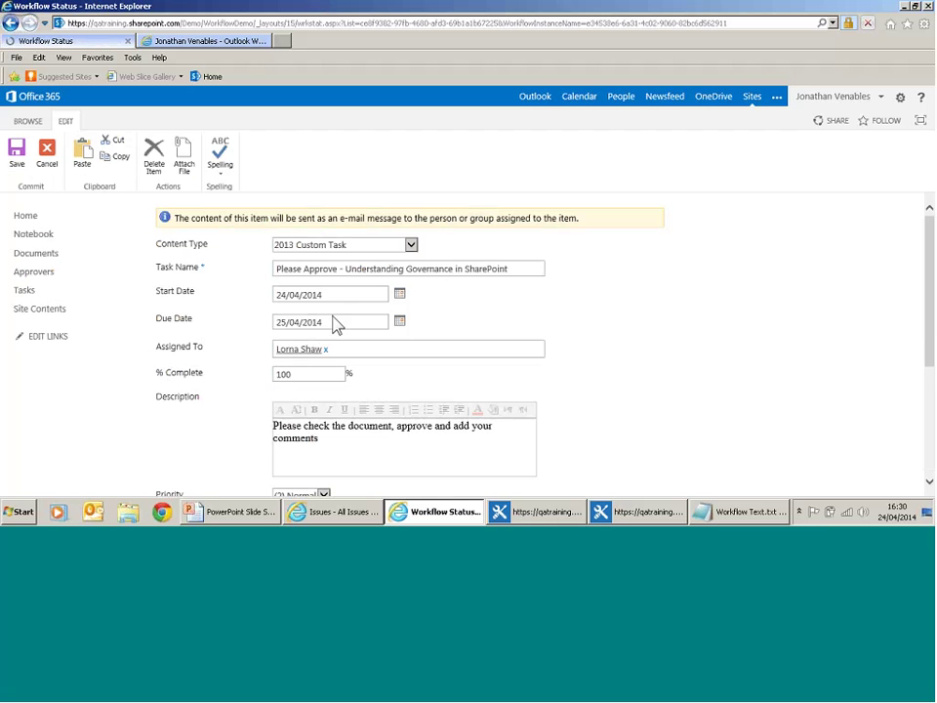
- Check the document's Three Person Approval and Called 2010 Approval statuses in the Documents library
{"action": "left_click", "coordinate": [36, 253]}
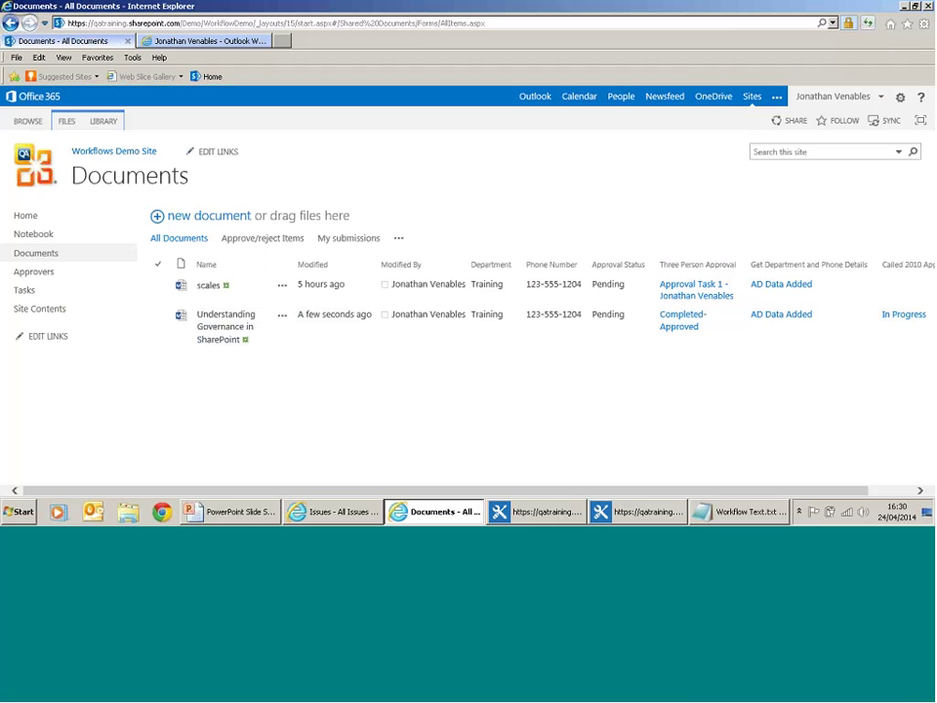
{"action": "left_click_drag", "start_coordinate": [788, 491], "coordinate": [834, 490]}
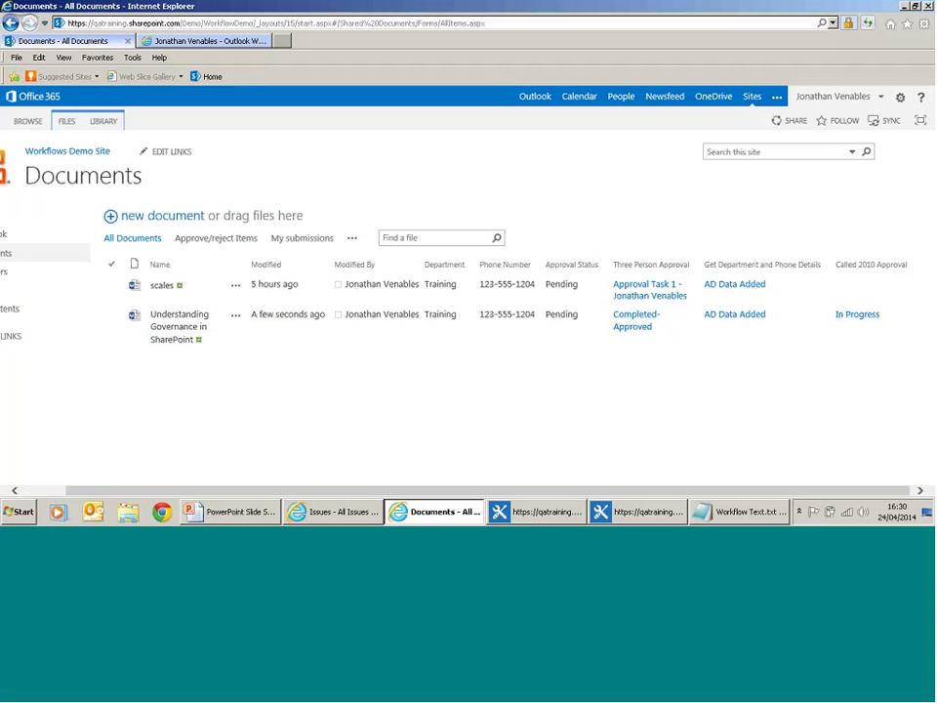
- Refresh the Documents library to update the workflow statuses and view the properties of the Understanding Governance in SharePoint document
{"action": "left_click", "coordinate": [868, 23]}
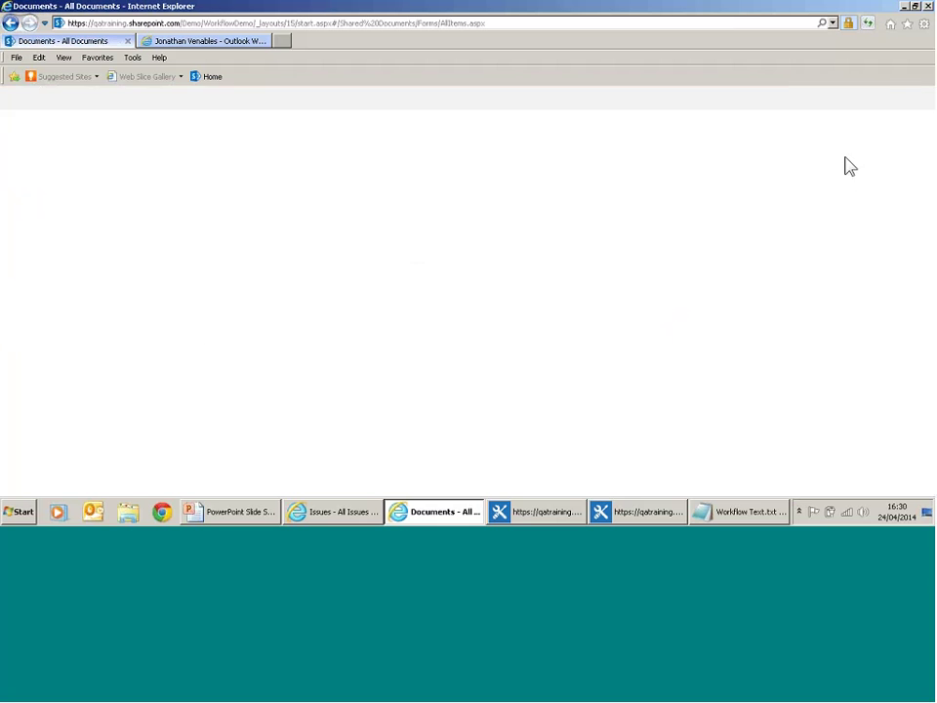
{"action": "left_click", "coordinate": [869, 27]}
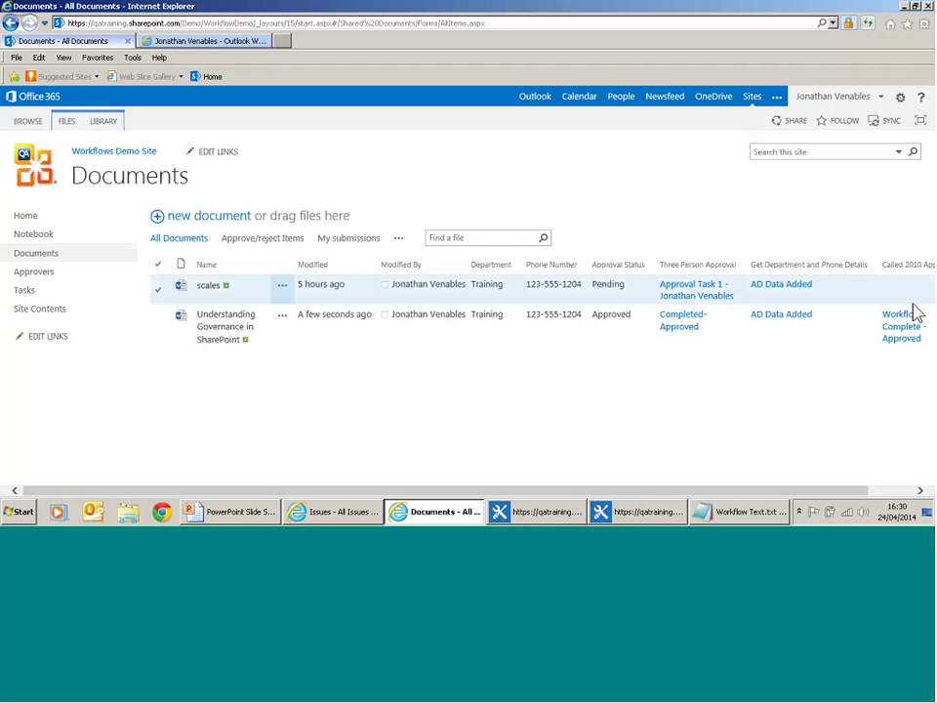
{"action": "left_click", "coordinate": [628, 337]}
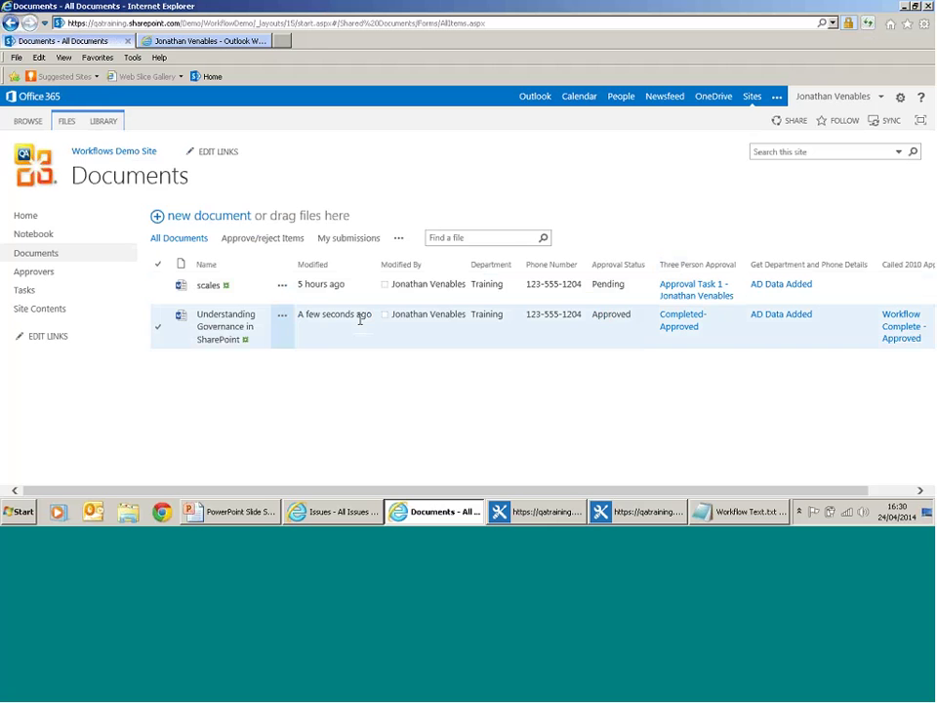
{"action": "left_click", "coordinate": [159, 329]}
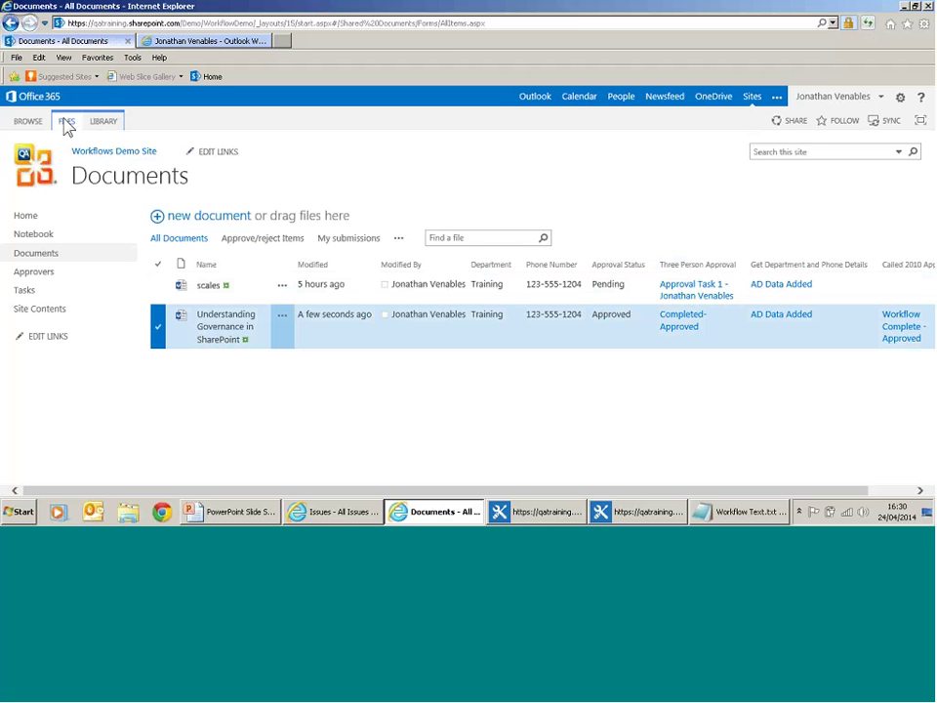
{"action": "left_click", "coordinate": [67, 123]}
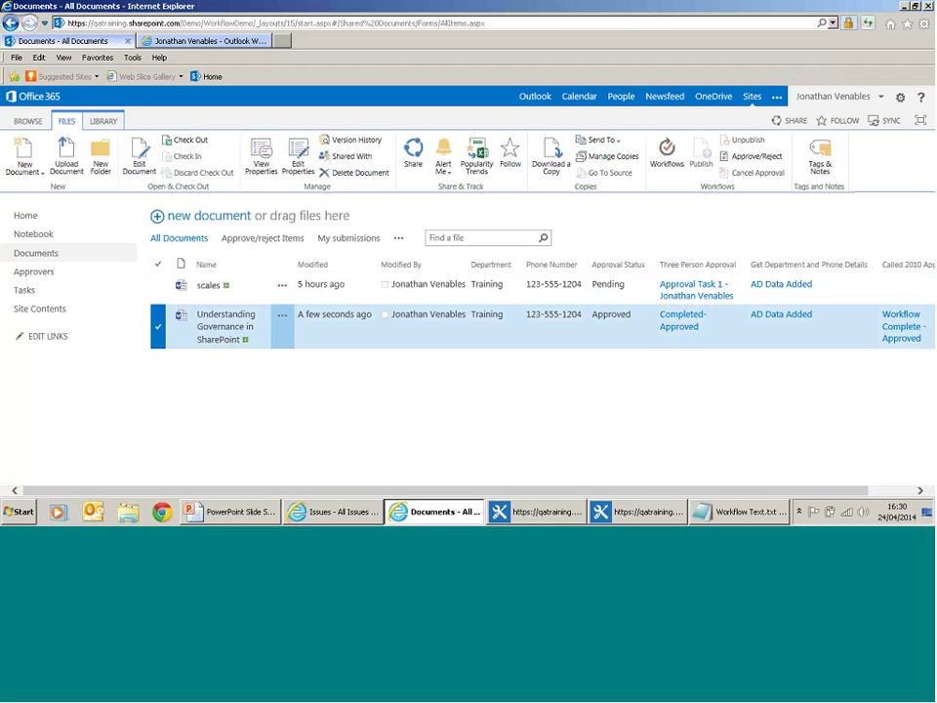
{"action": "left_click", "coordinate": [261, 161]}
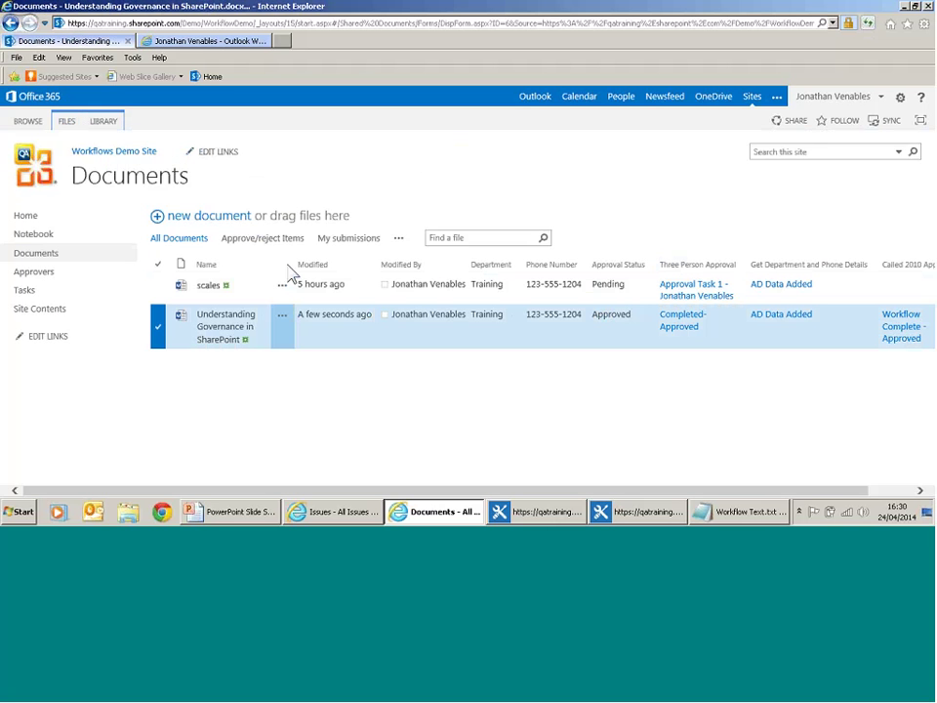